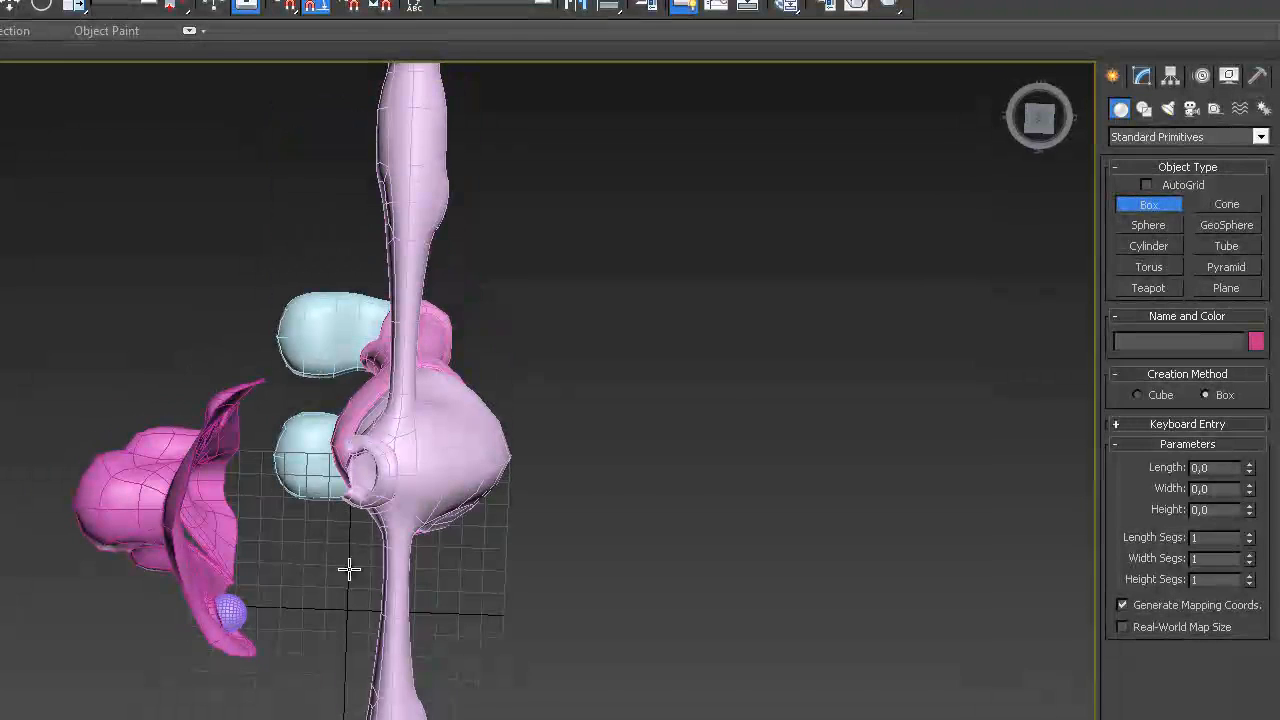
Create a box beside the character, about 36.5 long, 18.6 wide and 11.6 high
left_click_drag(500, 562, 573, 593)
left_click(576, 581)
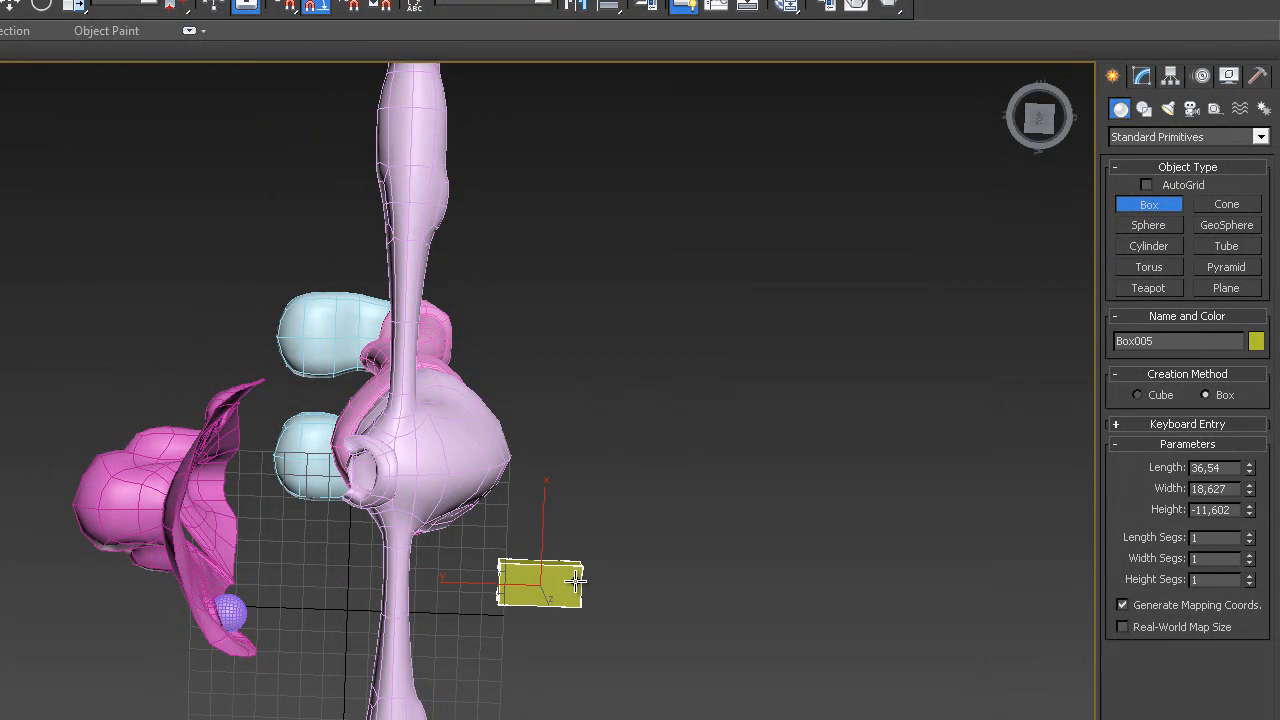
right_click(550, 609)
Move the box up behind the head's mouth opening, centre it on the face, and scale it to about 95% along X
middle_click_drag(548, 600, 535, 422, "alt")
key("w")
left_click_drag(537, 508, 517, 130)
middle_click_drag(515, 202, 301, 269, "alt")
middle_click_drag(402, 356, 223, 586)
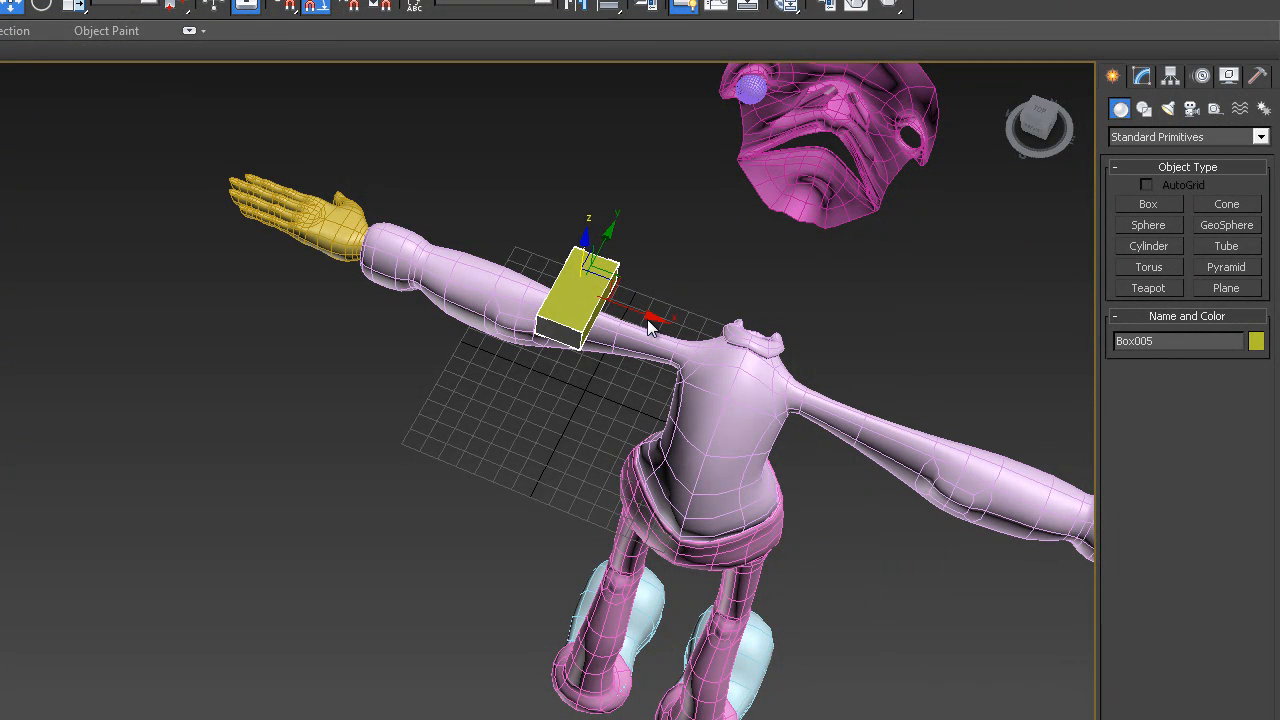
left_click_drag(649, 316, 820, 342)
middle_click_drag(391, 363, 604, 378, "alt")
left_click_drag(651, 342, 390, 340)
middle_click_drag(390, 340, 511, 274, "alt")
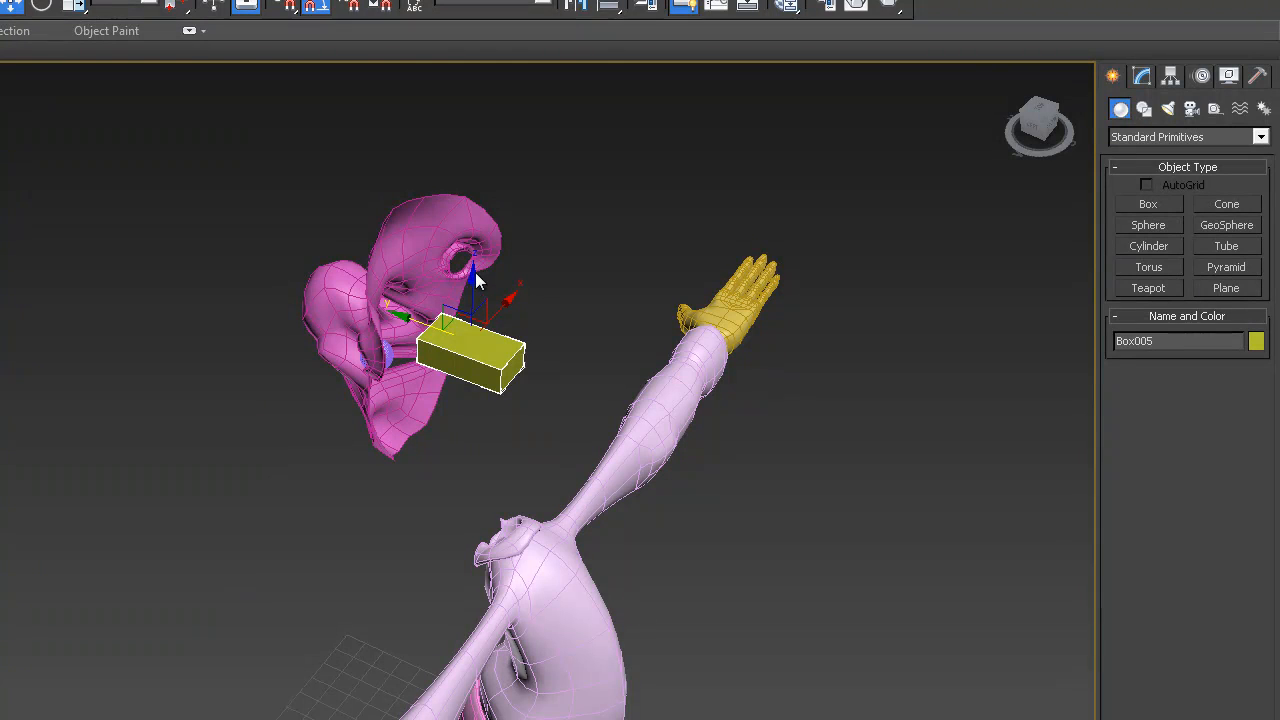
left_click_drag(474, 272, 472, 337)
middle_click_drag(321, 398, 193, 468, "alt")
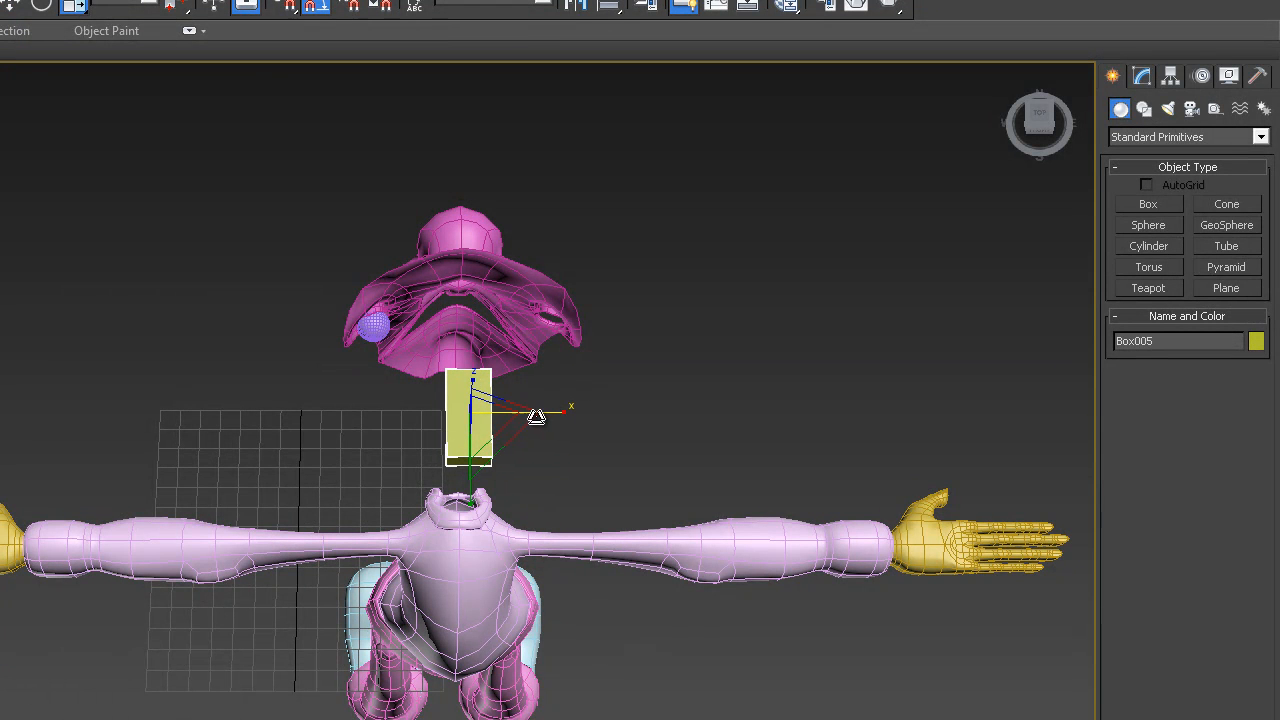
left_click_drag(546, 410, 538, 411)
middle_click_drag(451, 410, 638, 218, "alt")
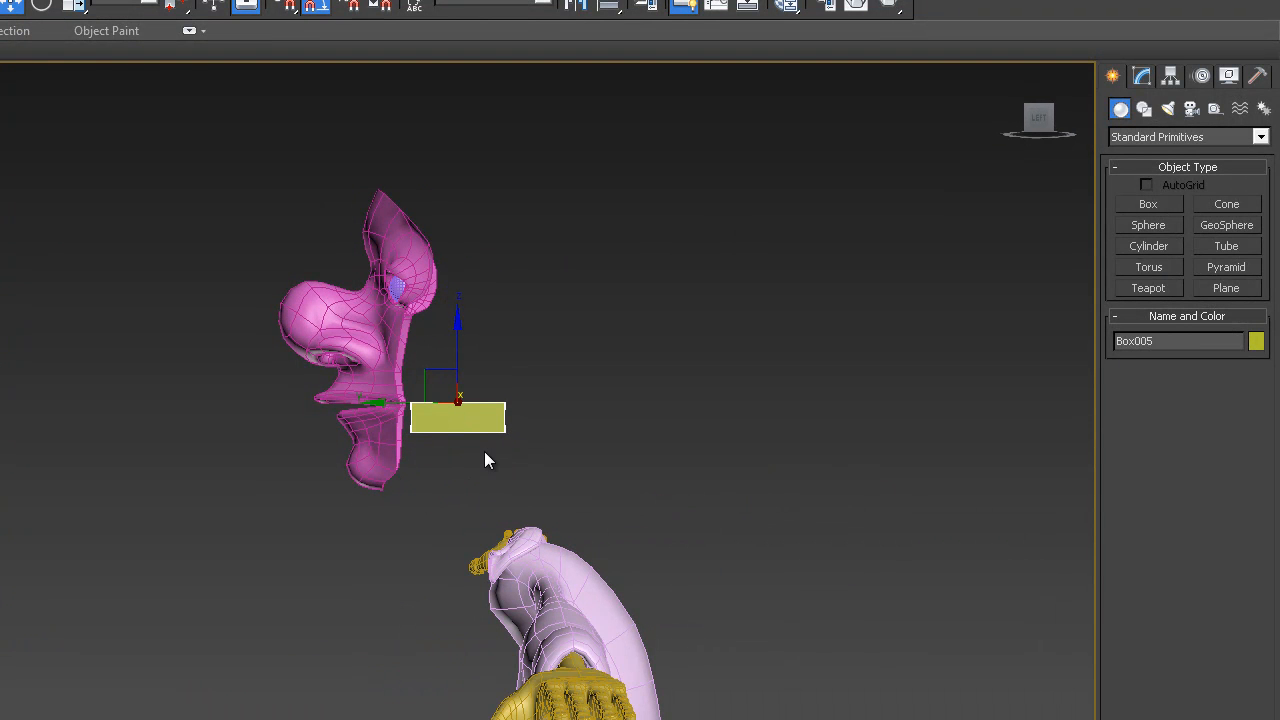
Set the box's segments to 2 in length, 3 in width and 2 in height
left_click(1143, 76)
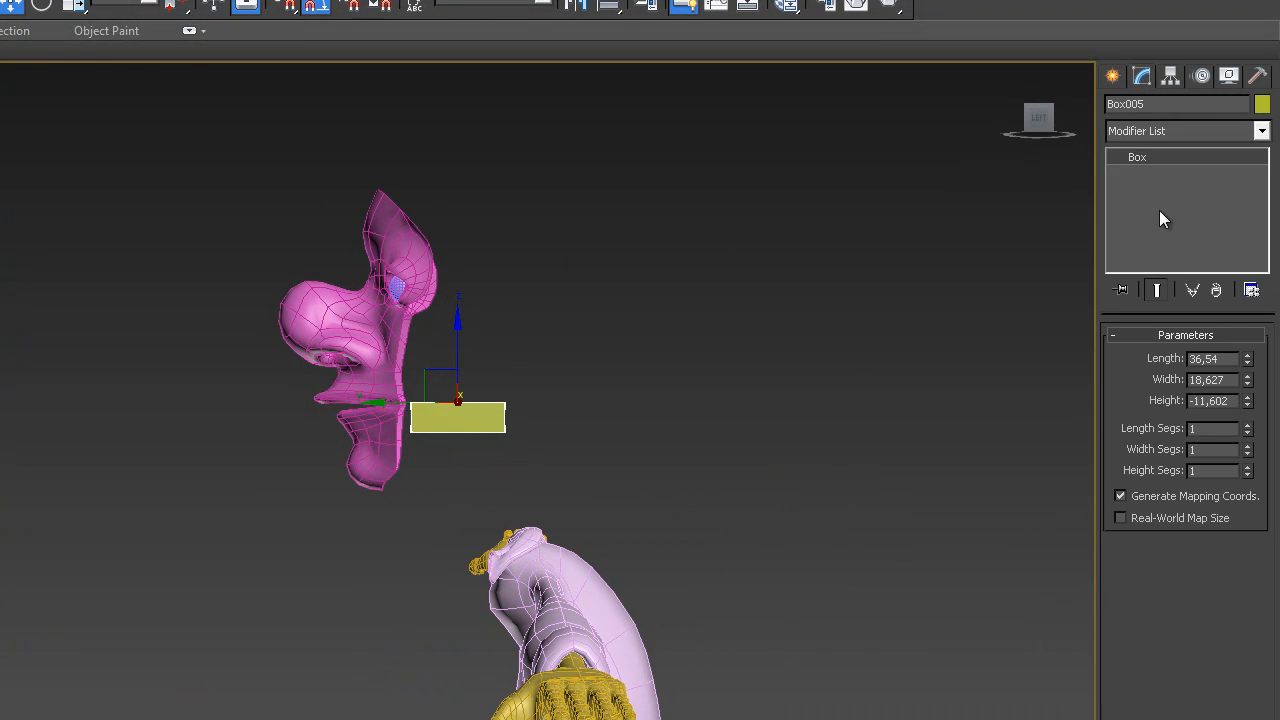
left_click(1249, 424)
left_click(1248, 426)
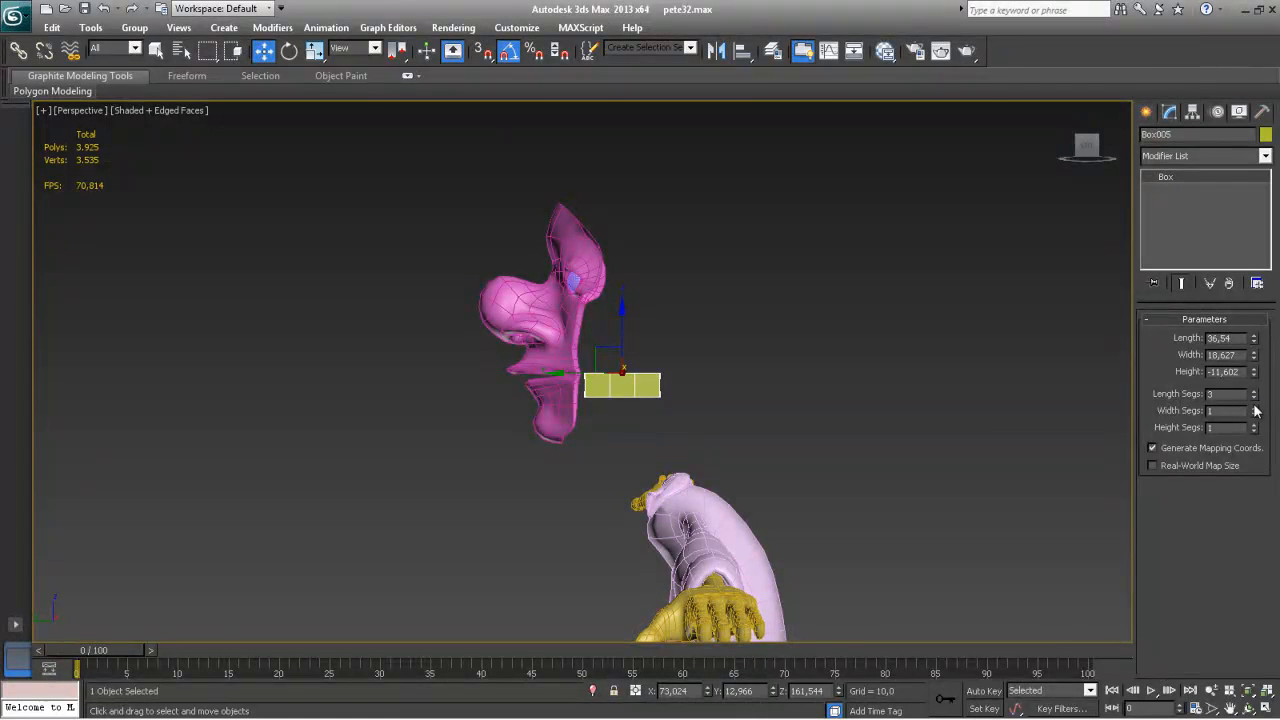
left_click(1254, 398)
middle_click_drag(618, 422, 400, 520, "alt")
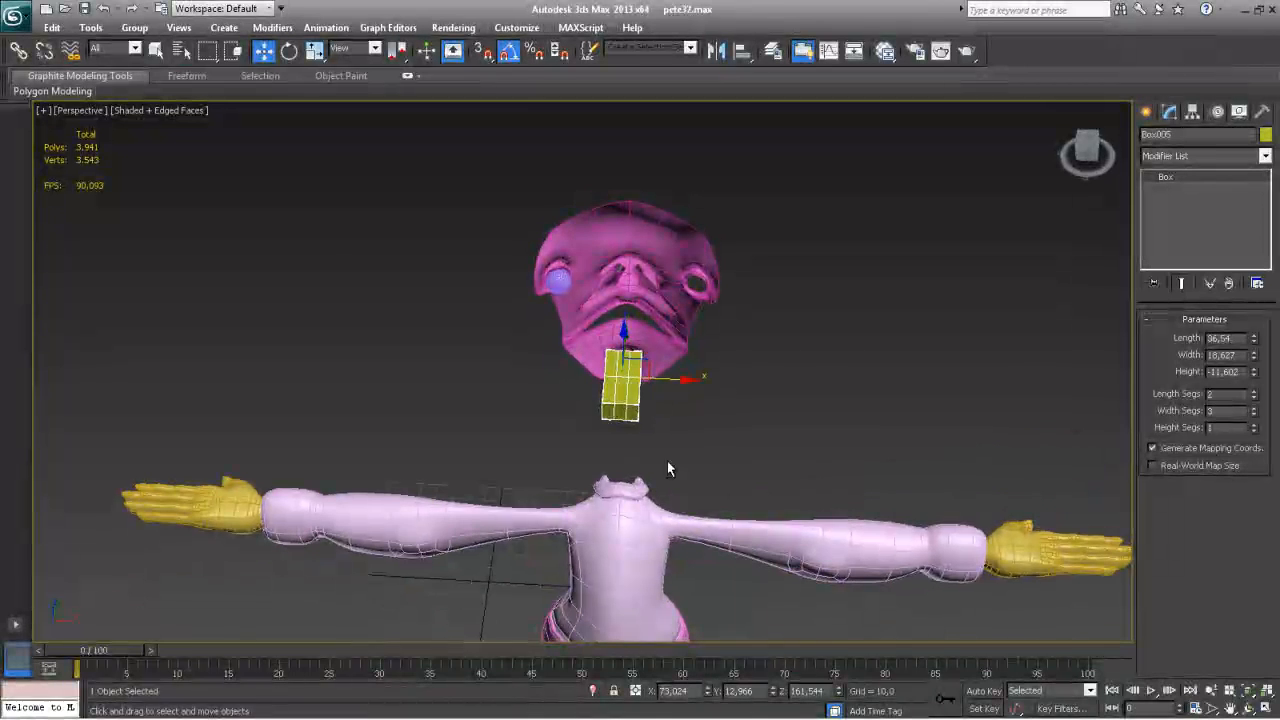
left_click(1254, 424)
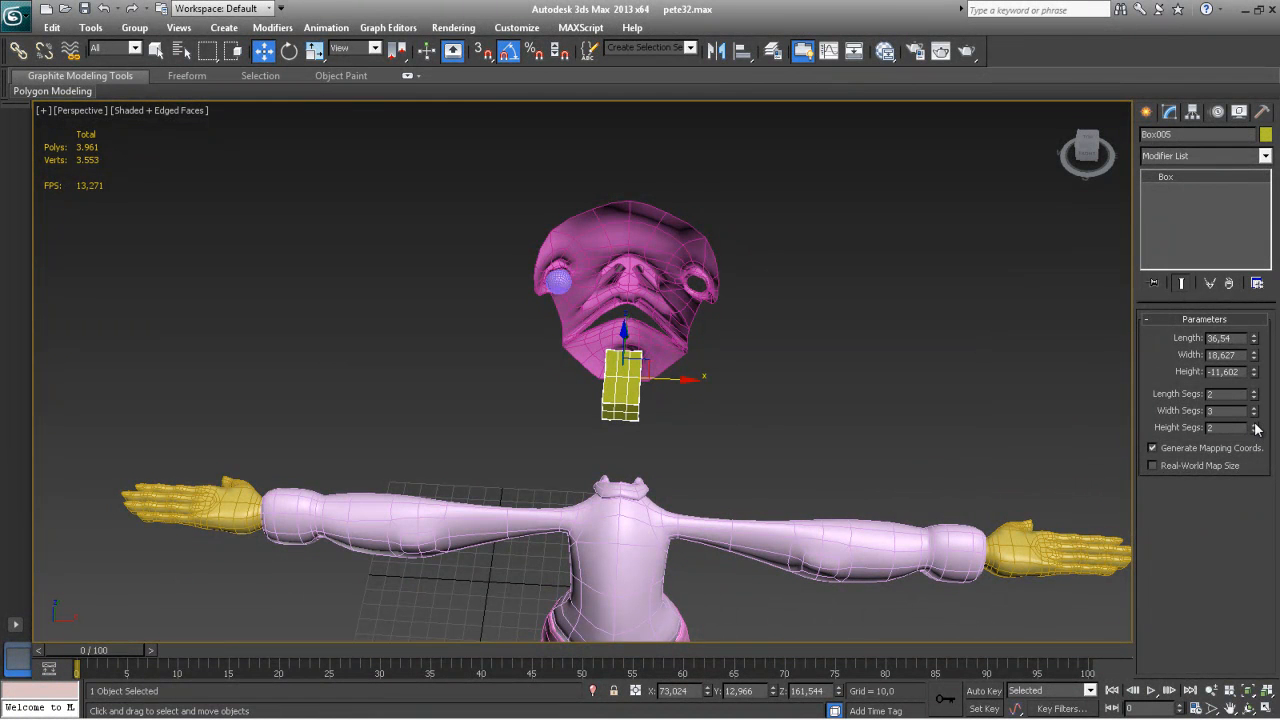
Set the box's height segments to 3 and its width segments to 8
middle_click_drag(880, 423, 756, 378, "alt")
scroll(756, 506, "up", 3)
middle_click_drag(754, 506, 708, 617)
scroll(700, 535, "up", 3)
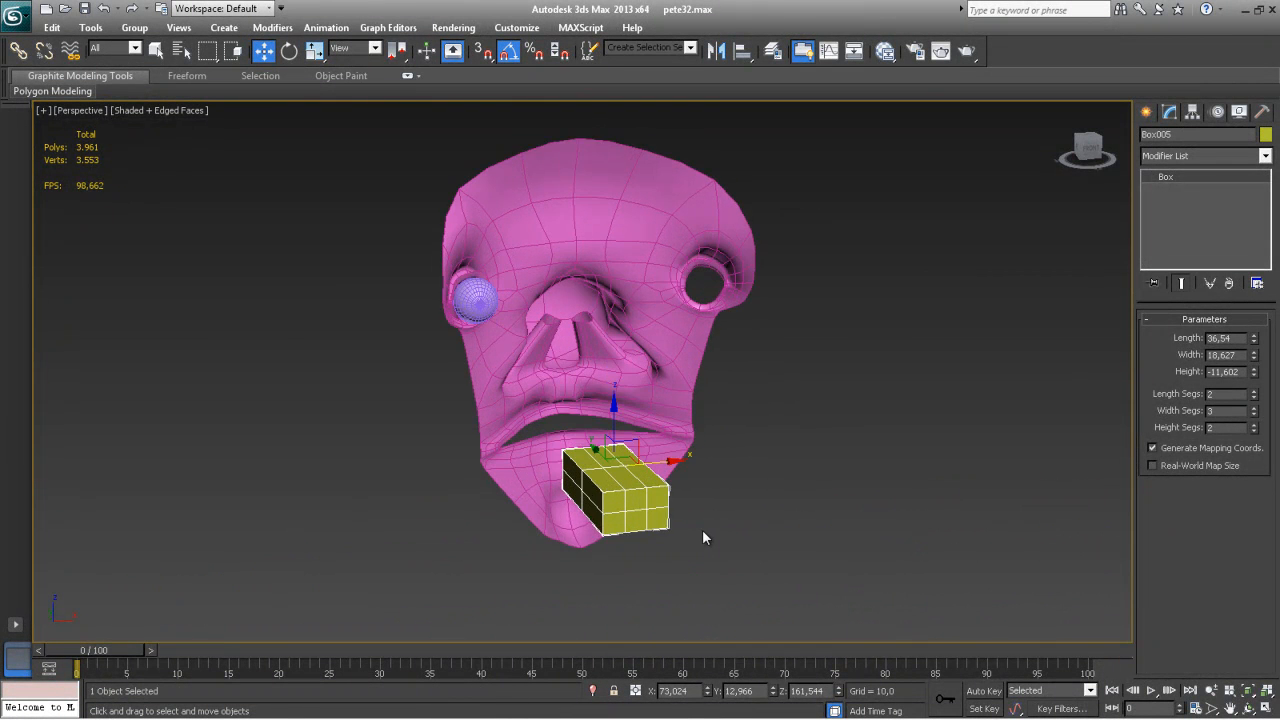
mouse_move(672, 544)
middle_mouse_down("alt")
mouse_move(662, 526)
mouse_move(682, 534)
middle_mouse_up("alt")
scroll(714, 457, "up", 1)
scroll(724, 465, "down", 1)
middle_click_drag(626, 410, 540, 405)
scroll(539, 404, "up", 2)
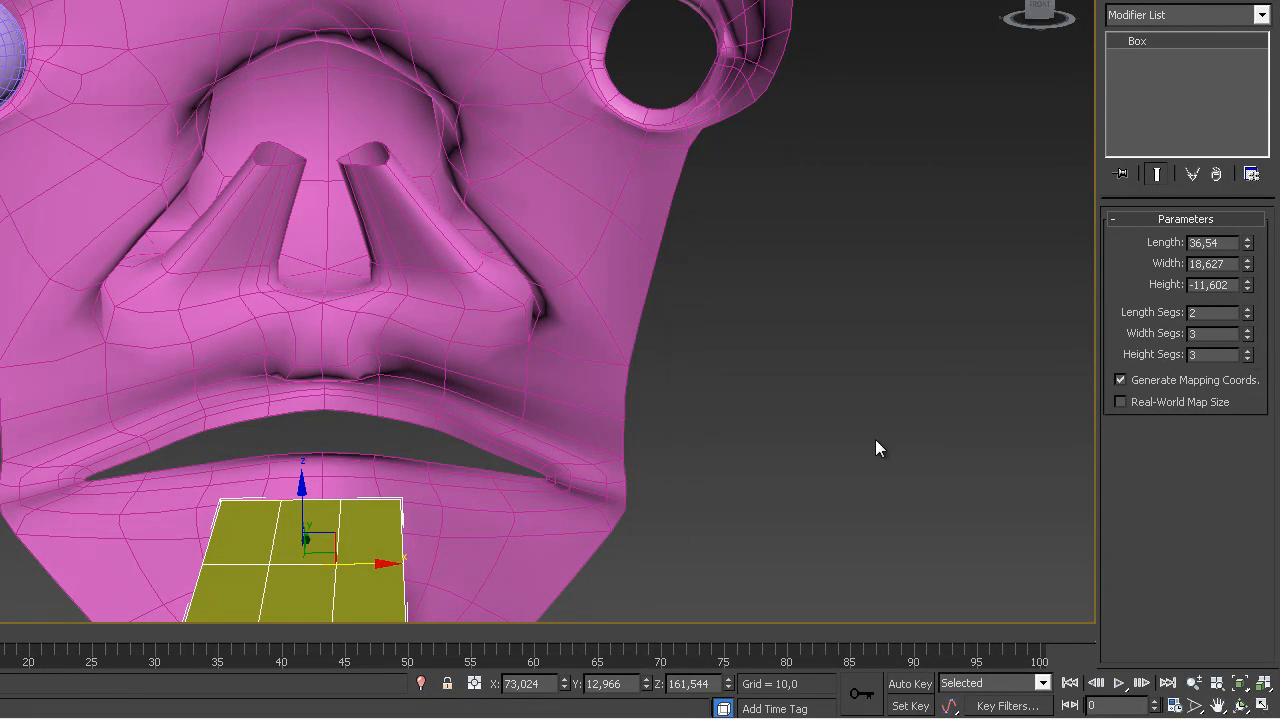
middle_click_drag(288, 420, 350, 285)
middle_click_drag(475, 423, 401, 452, "alt")
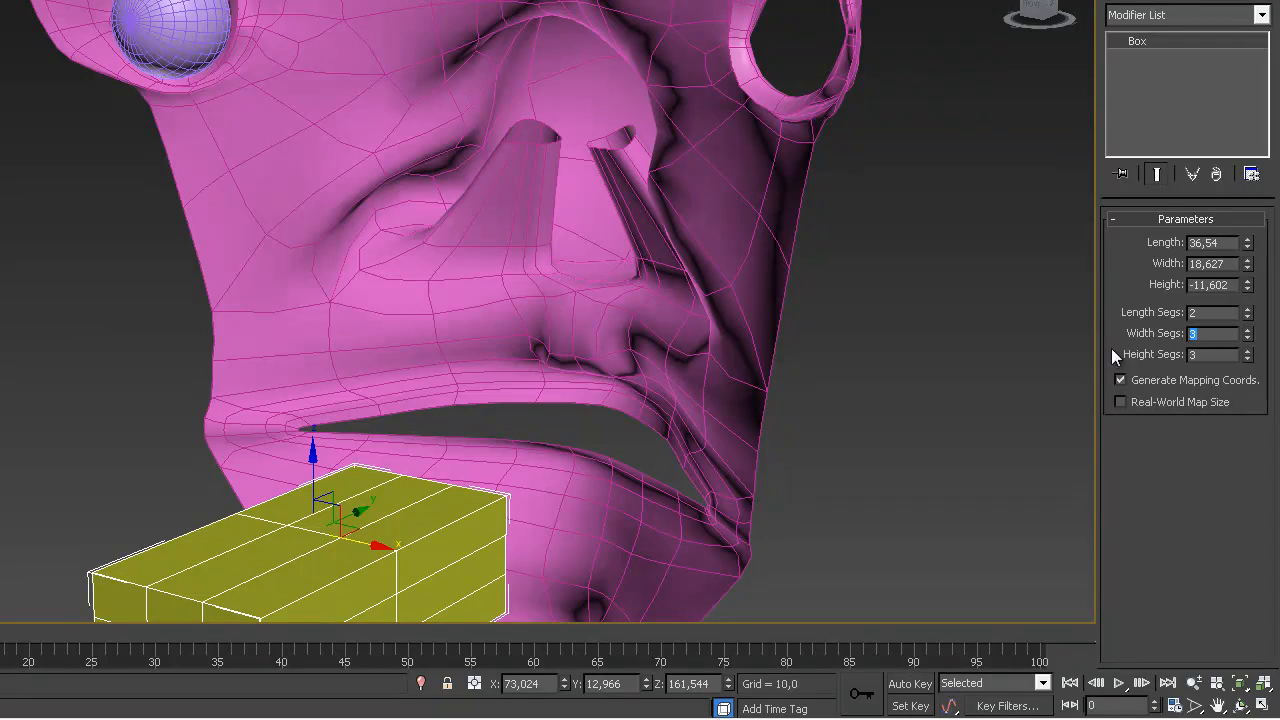
type("8")
key("Return")
middle_click_drag(445, 498, 566, 529, "alt")
middle_click_drag(559, 265, 556, 11)
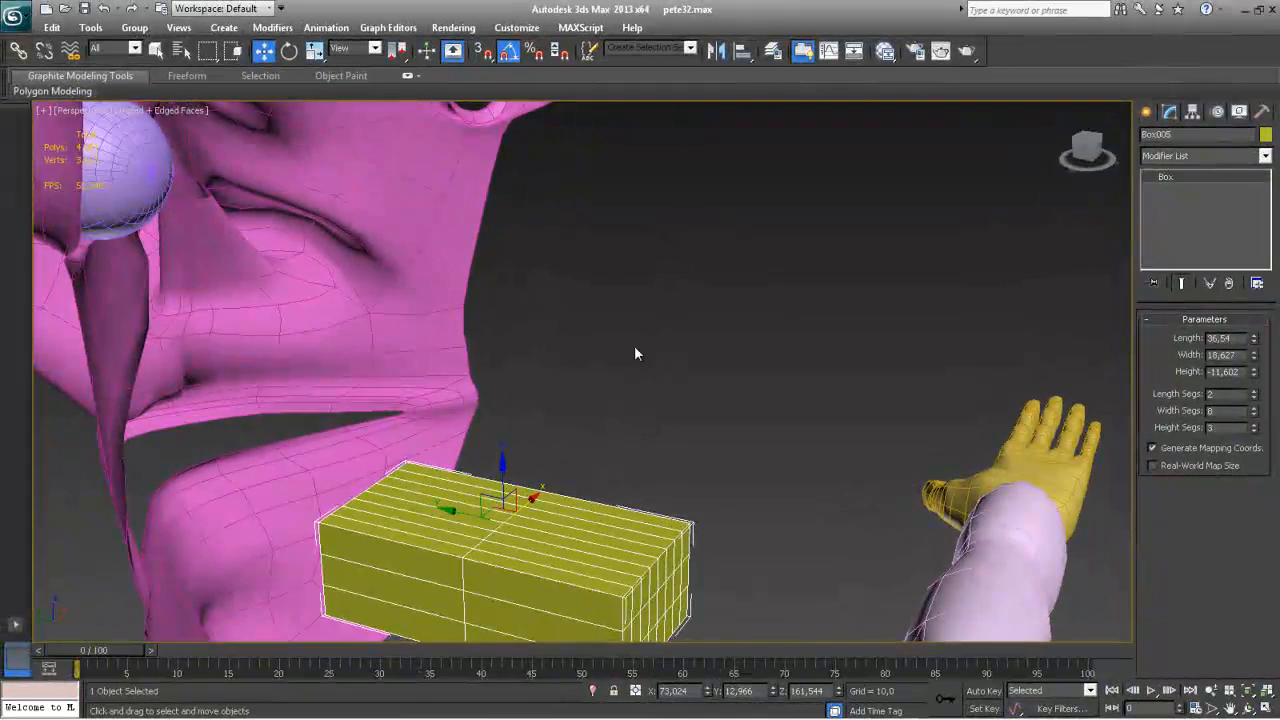
middle_click_drag(634, 350, 581, 505, "alt")
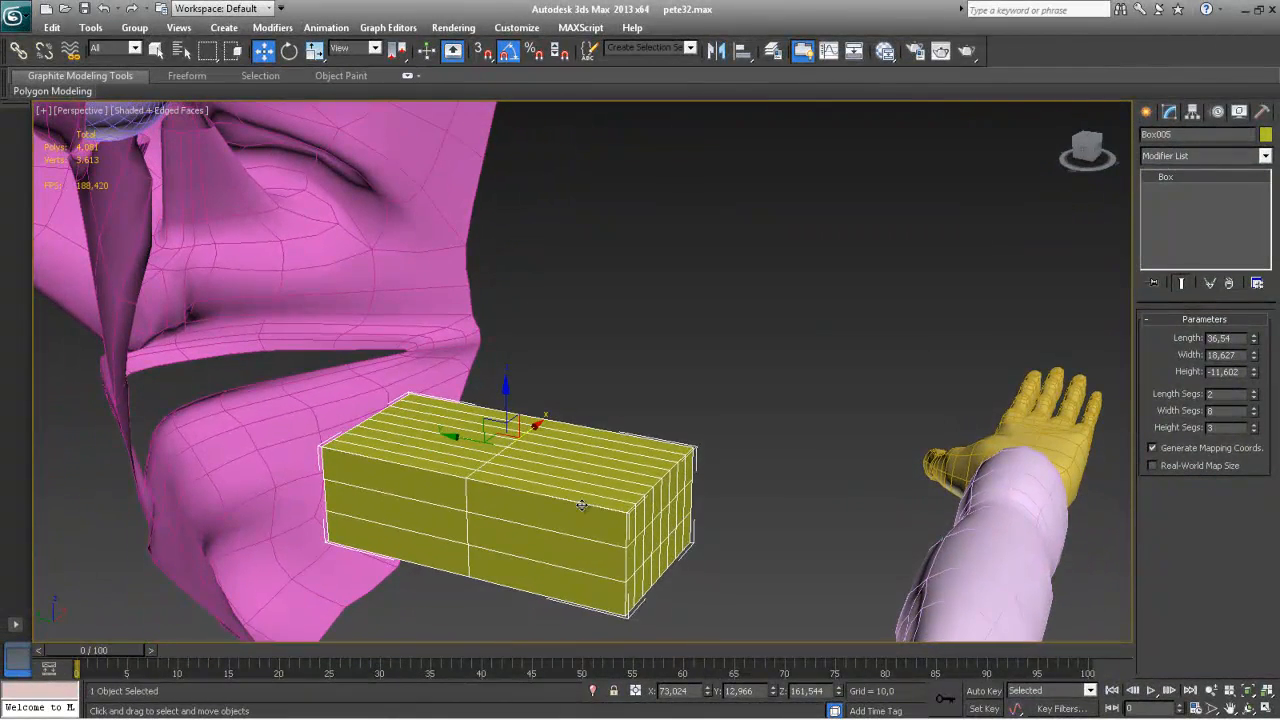
Convert the box to an Editable Poly
right_click(581, 505)
mouse_move(671, 646)
left_click(800, 661)
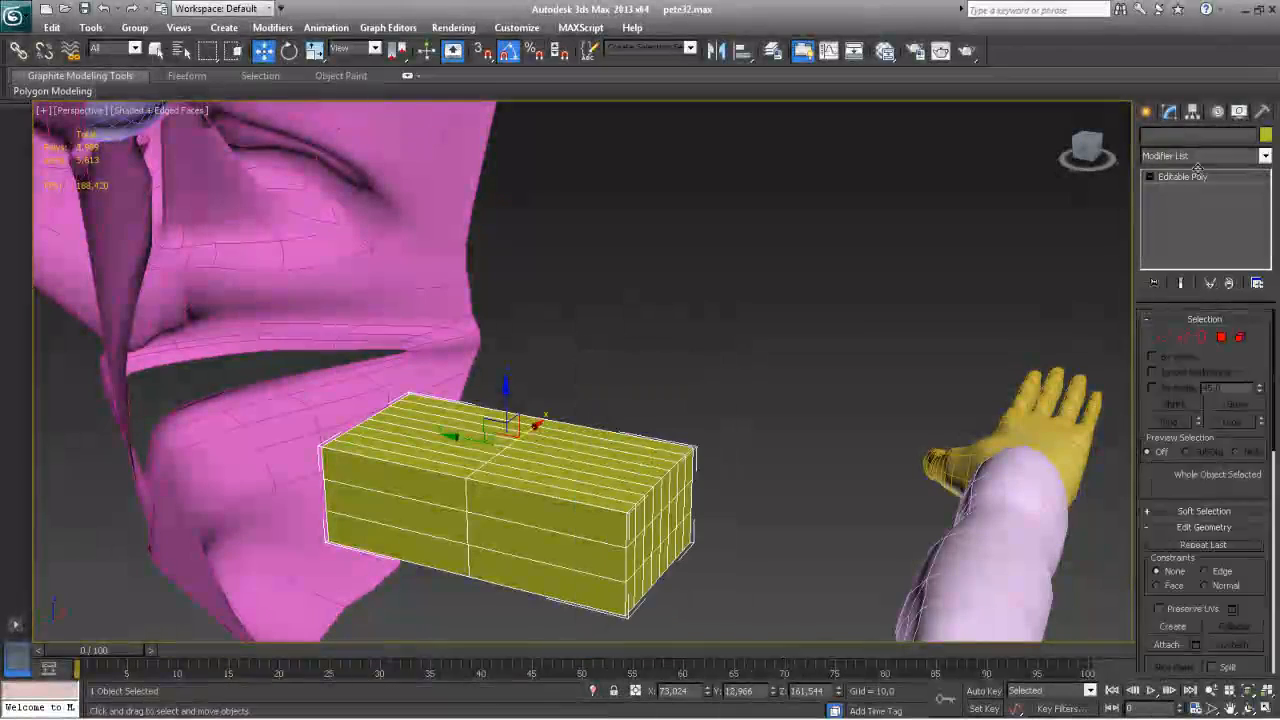
Delete two full rows of polygons on the end of the box that faces the mouth opening
left_click(1223, 338)
middle_click_drag(815, 417, 508, 328, "alt")
scroll(591, 437, "up", 1)
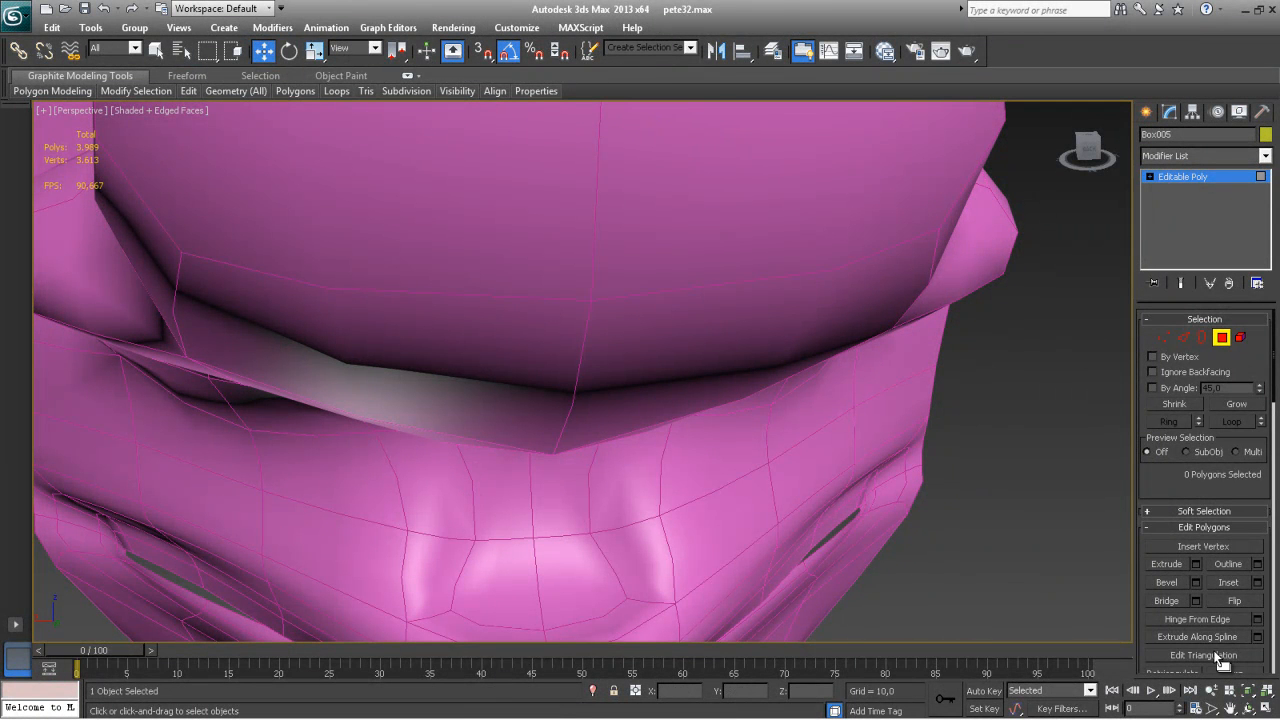
left_click(1247, 691)
middle_click_drag(687, 578, 617, 490, "alt")
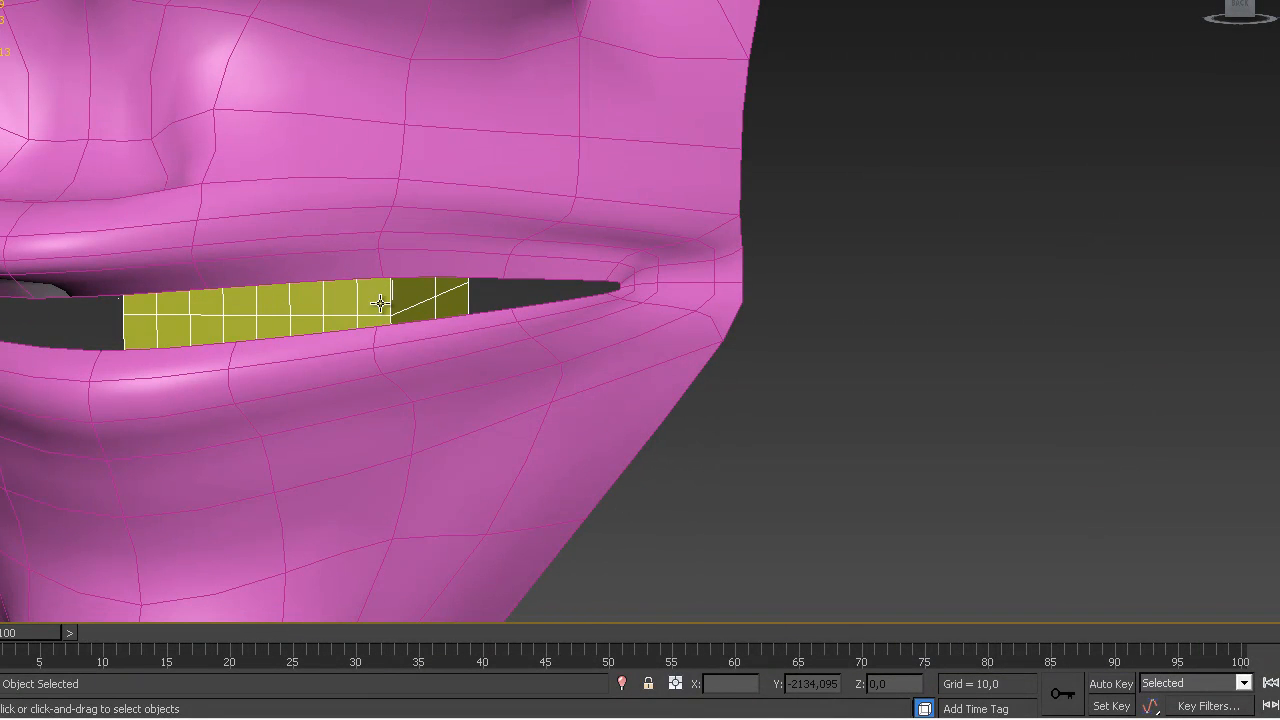
left_click(380, 303)
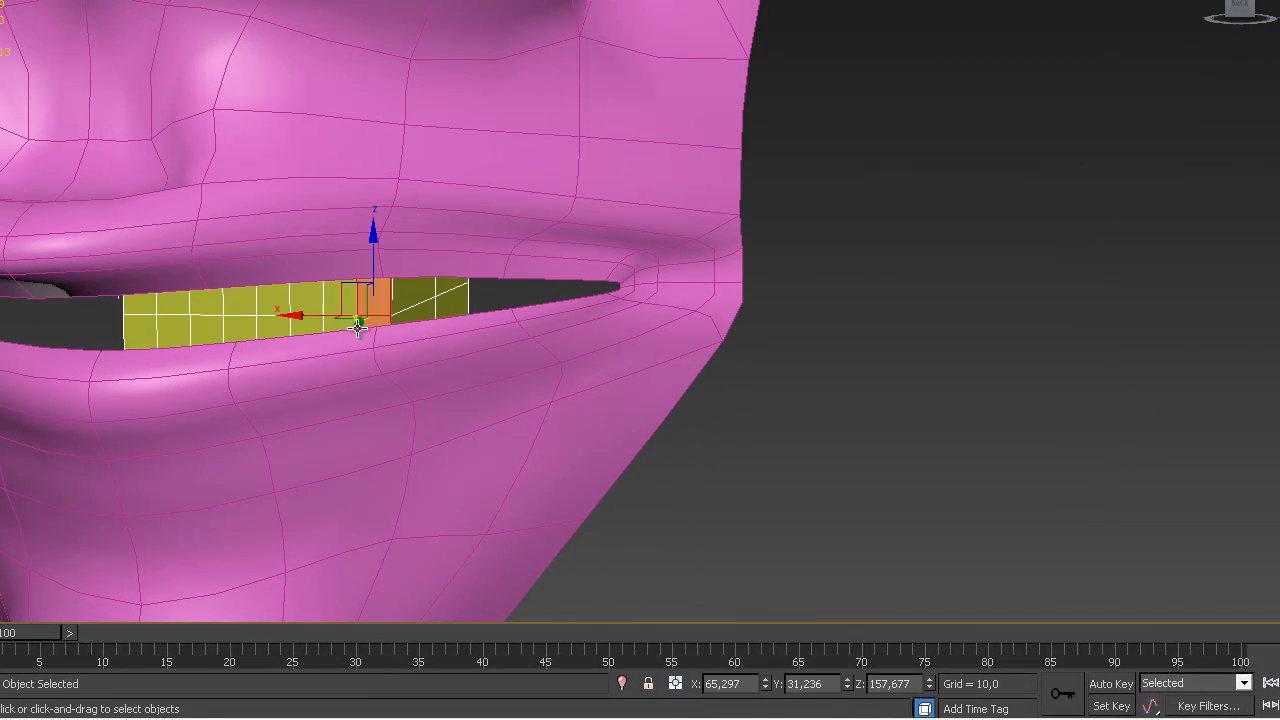
left_click(338, 302, "ctrl")
left_click(306, 299, "ctrl")
left_click(300, 329, "ctrl")
left_click(276, 331, "ctrl")
left_click(270, 299, "ctrl")
left_click(239, 304, "ctrl")
left_click(237, 327, "ctrl")
left_click(203, 333, "ctrl")
left_click(197, 298, "ctrl")
left_click(173, 303, "ctrl")
left_click(162, 337, "ctrl")
left_click(136, 340, "ctrl")
left_click(131, 304, "ctrl")
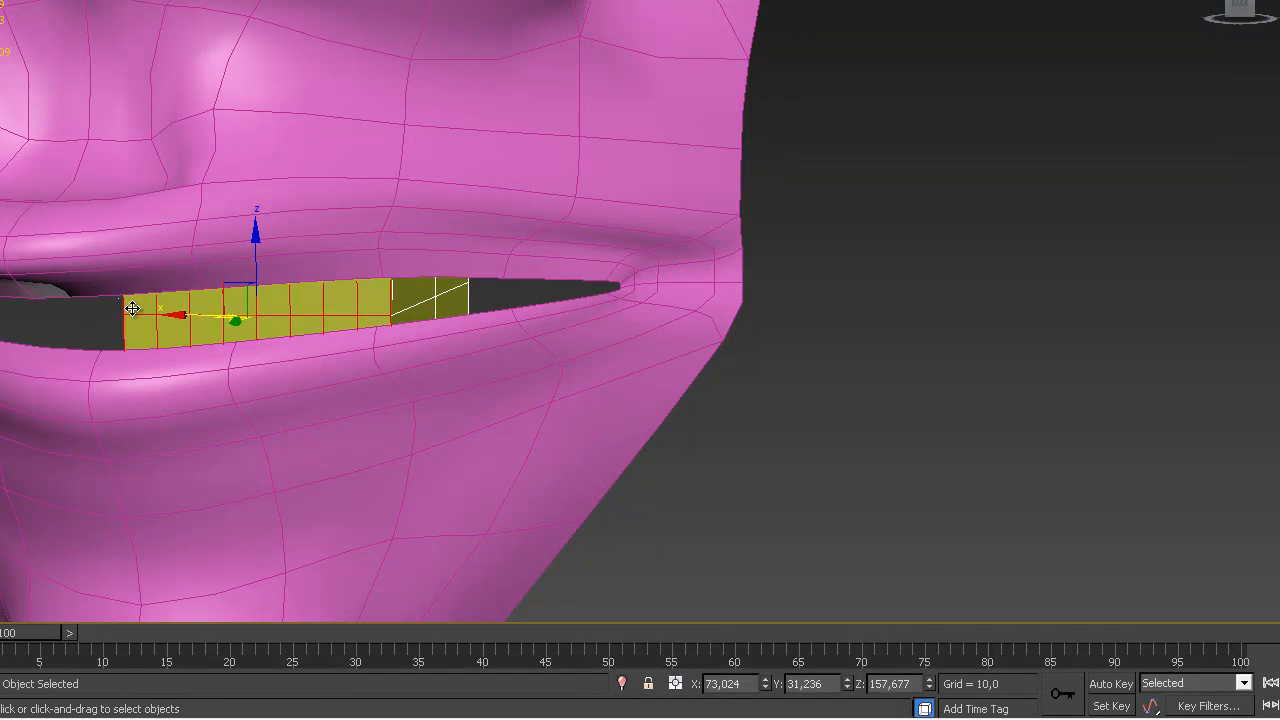
key("Delete")
Select only the inner vertices of the box's back end and move them backward so that end bulges out
middle_click_drag(396, 302, 90, 336, "alt")
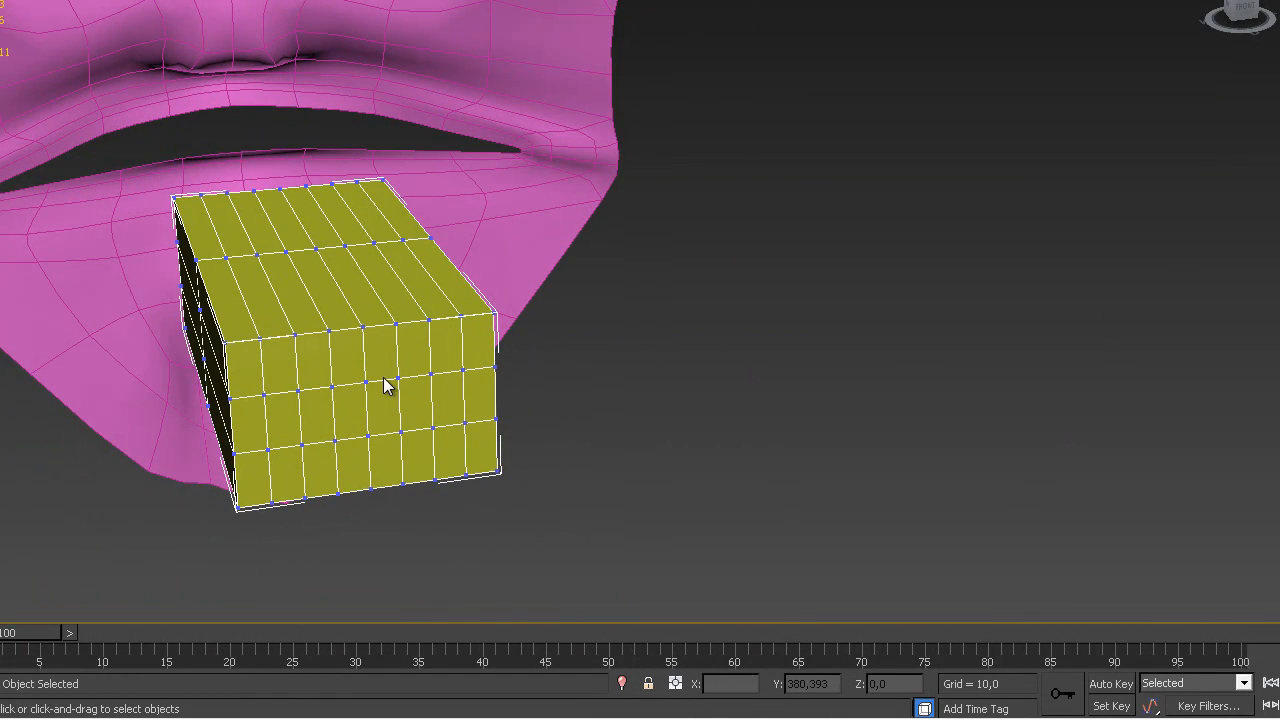
middle_click_drag(305, 424, 586, 346, "alt")
left_click_drag(517, 388, 517, 388)
middle_click_drag(517, 388, 433, 325, "alt")
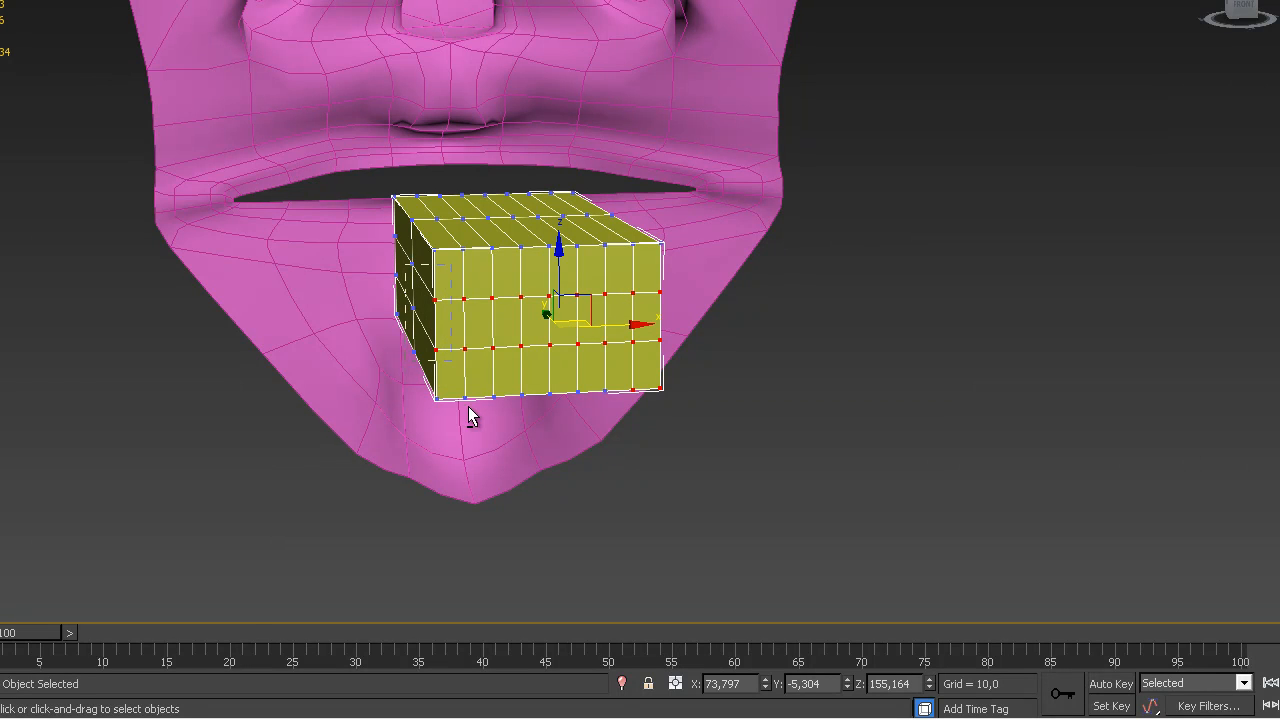
left_click_drag(462, 410, 463, 408, "alt")
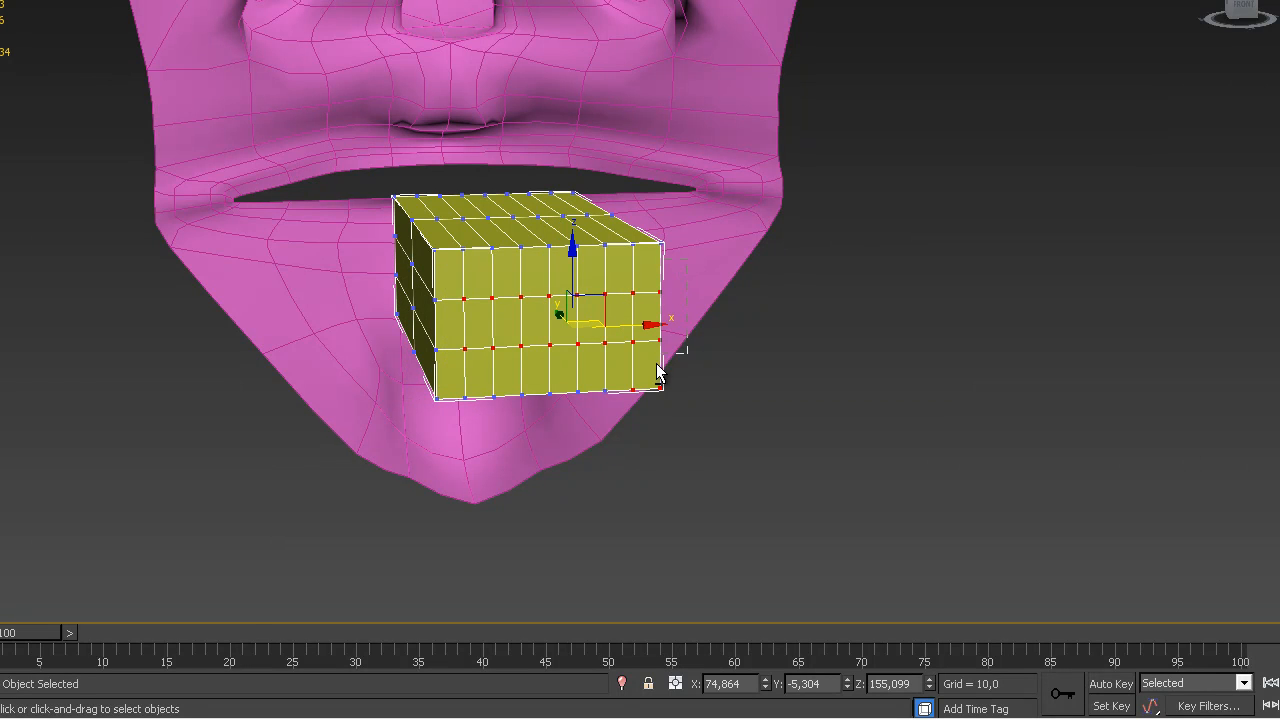
left_click_drag(651, 380, 599, 381, "alt")
middle_click_drag(429, 409, 397, 400, "alt")
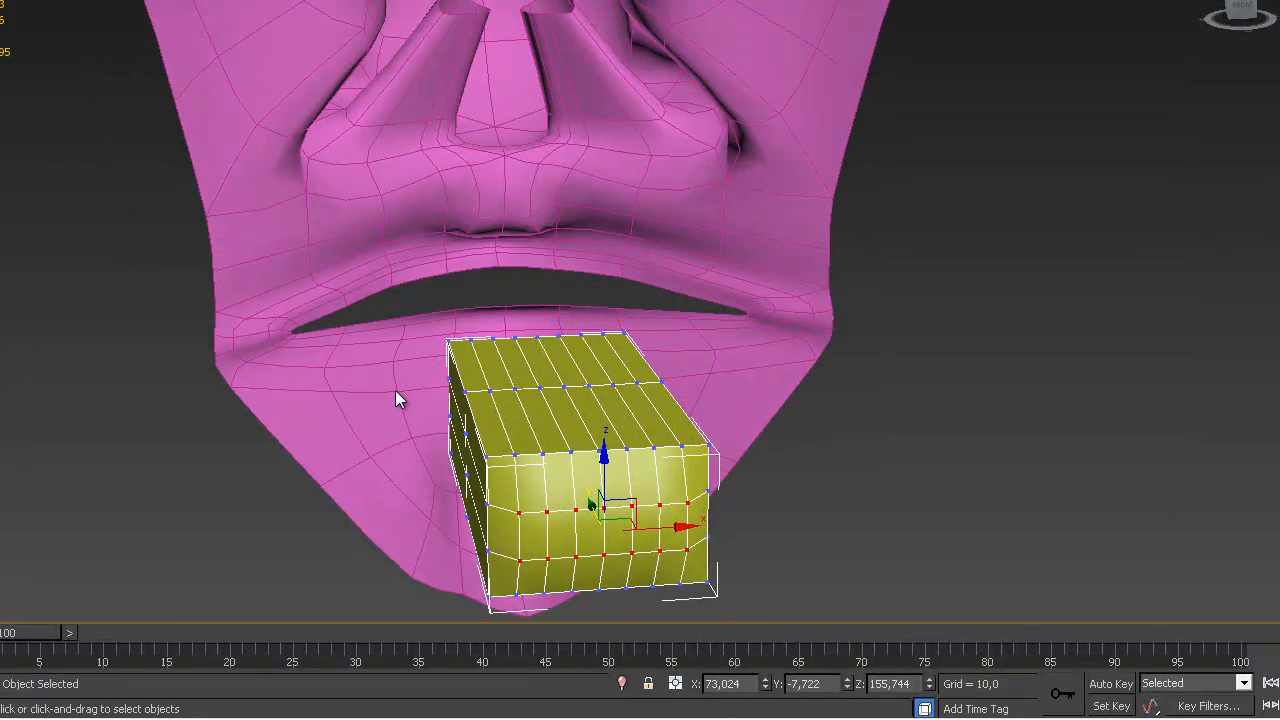
Delete the remaining row of polygons on the box's mouth-facing end so that end is fully open
middle_click_drag(706, 343, 1124, 23, "alt")
middle_click_drag(606, 294, 800, 245, "alt")
scroll(805, 247, "down", 3)
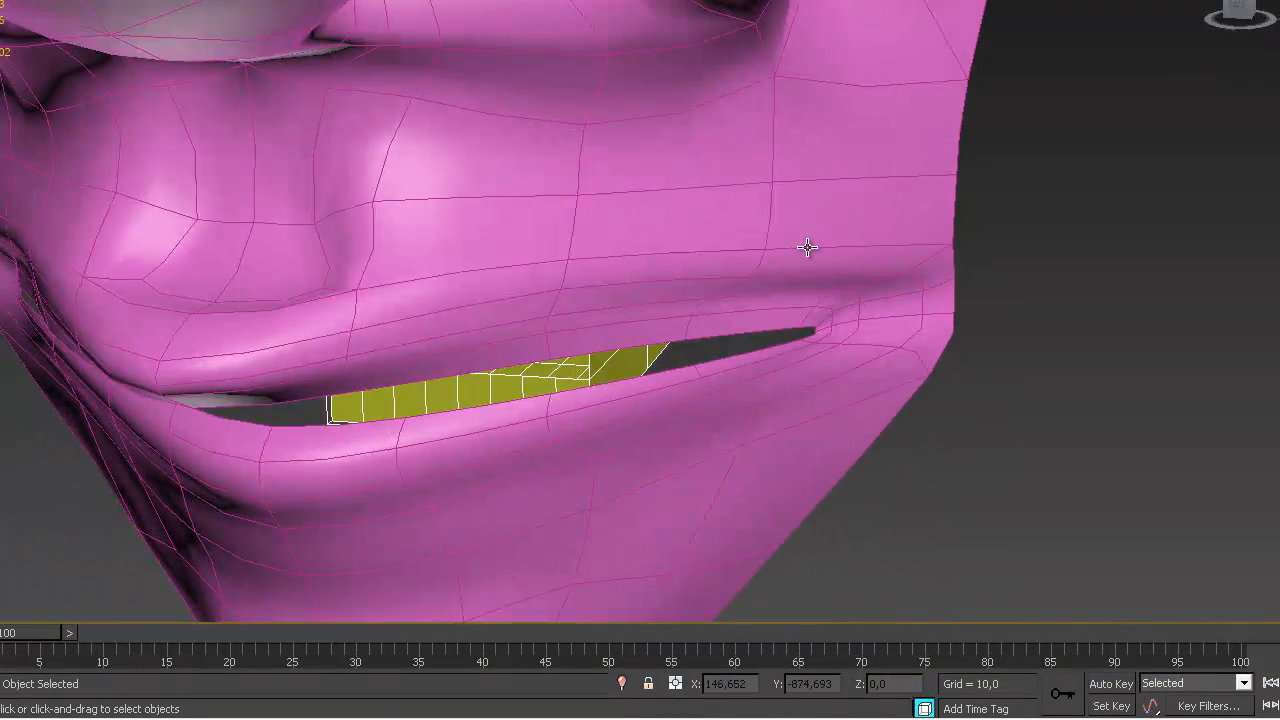
left_click(563, 385)
left_click(537, 388, "ctrl")
left_click(505, 392, "ctrl")
left_click(423, 394, "ctrl")
left_click(392, 398, "ctrl")
left_click(360, 407, "ctrl")
key("Delete")
Scale the box's two middle rows of vertices outward along X to round its sides
middle_click_drag(806, 350, 443, 351, "alt")
key("1")
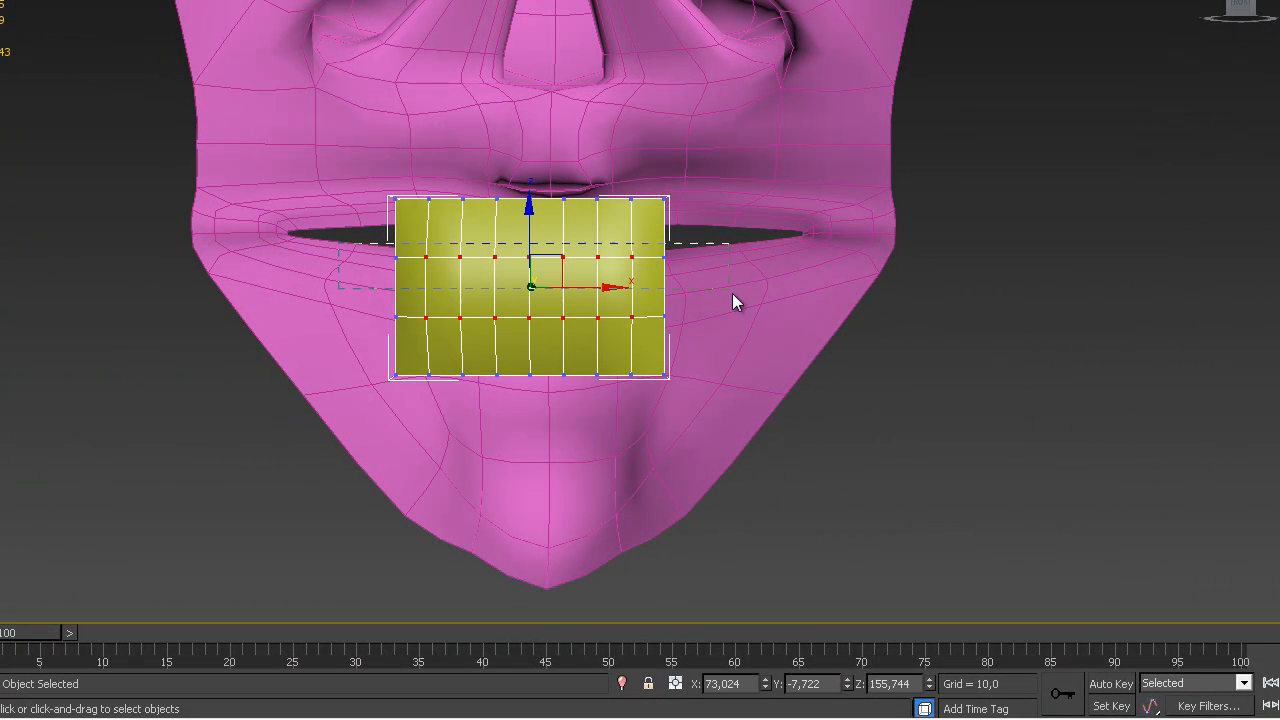
key("r")
left_click_drag(449, 283, 405, 293)
middle_click_drag(405, 293, 611, 257, "alt")
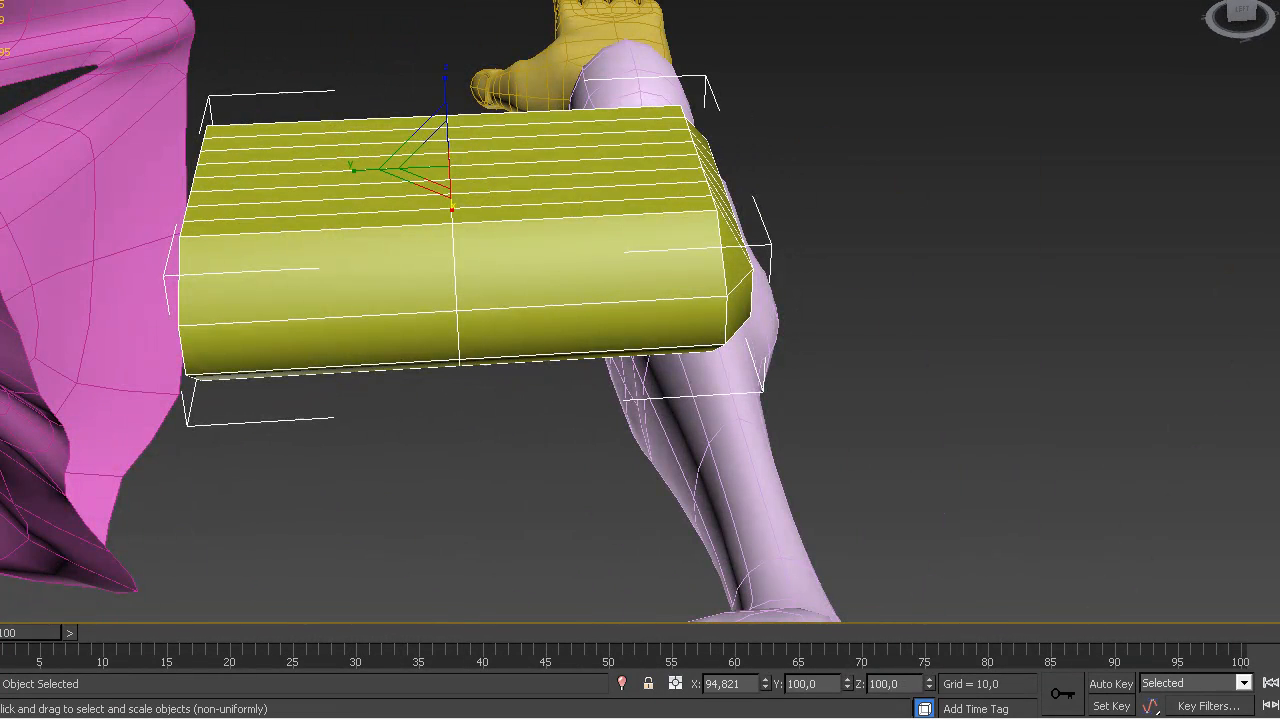
Turn on the xView Face Orientation display and inspect the head mesh's face directions around the mouth
key("alt+v")
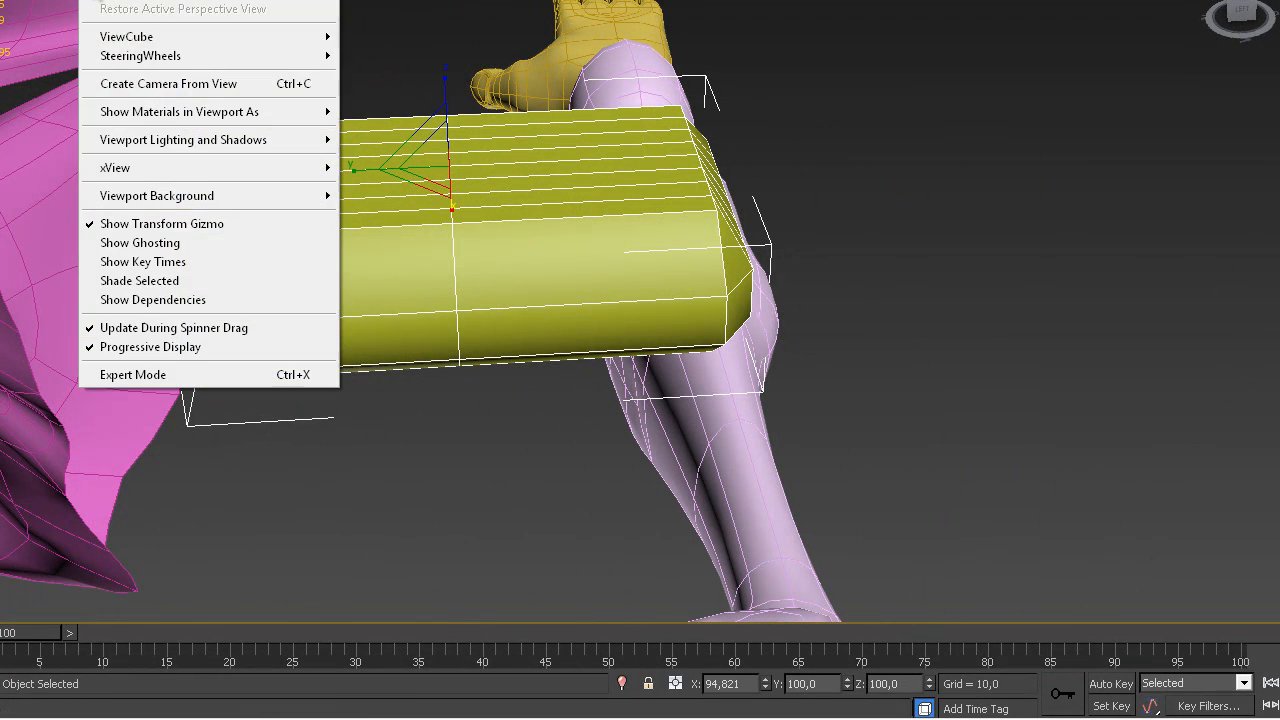
mouse_move(162, 172)
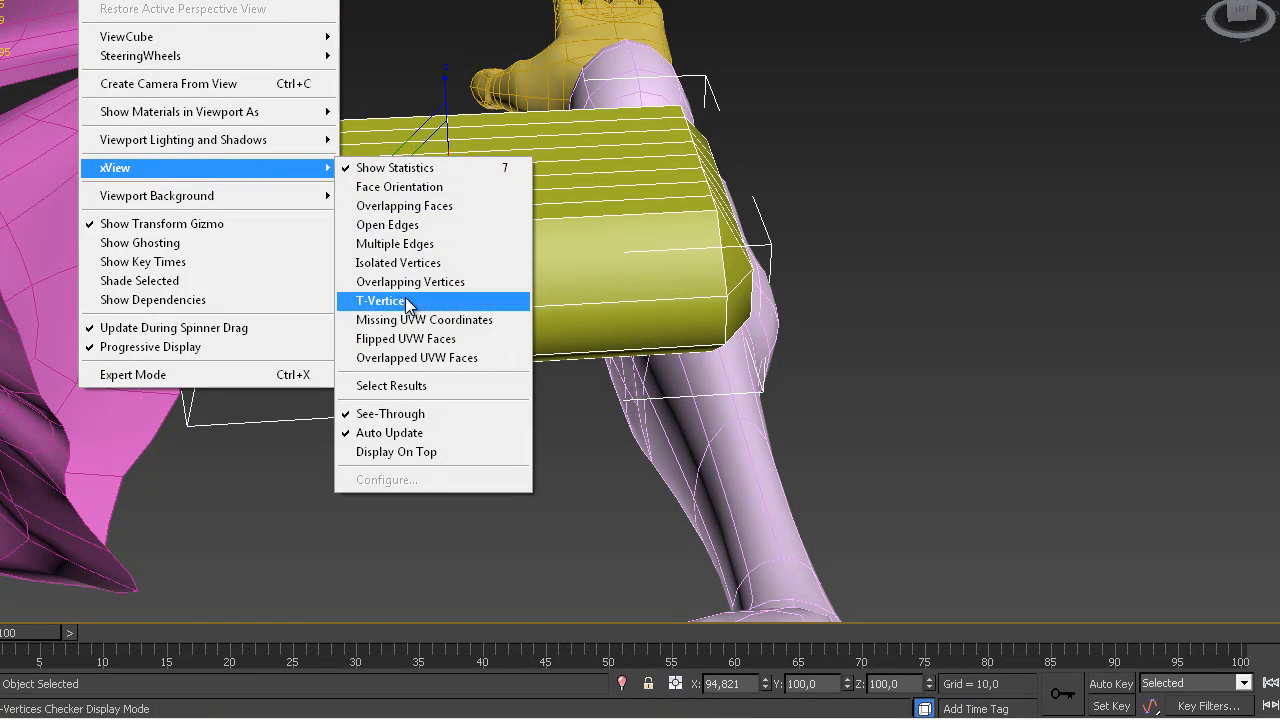
left_click(423, 190)
middle_click_drag(534, 201, 477, 324, "alt")
middle_click_drag(409, 157, 520, 273, "alt")
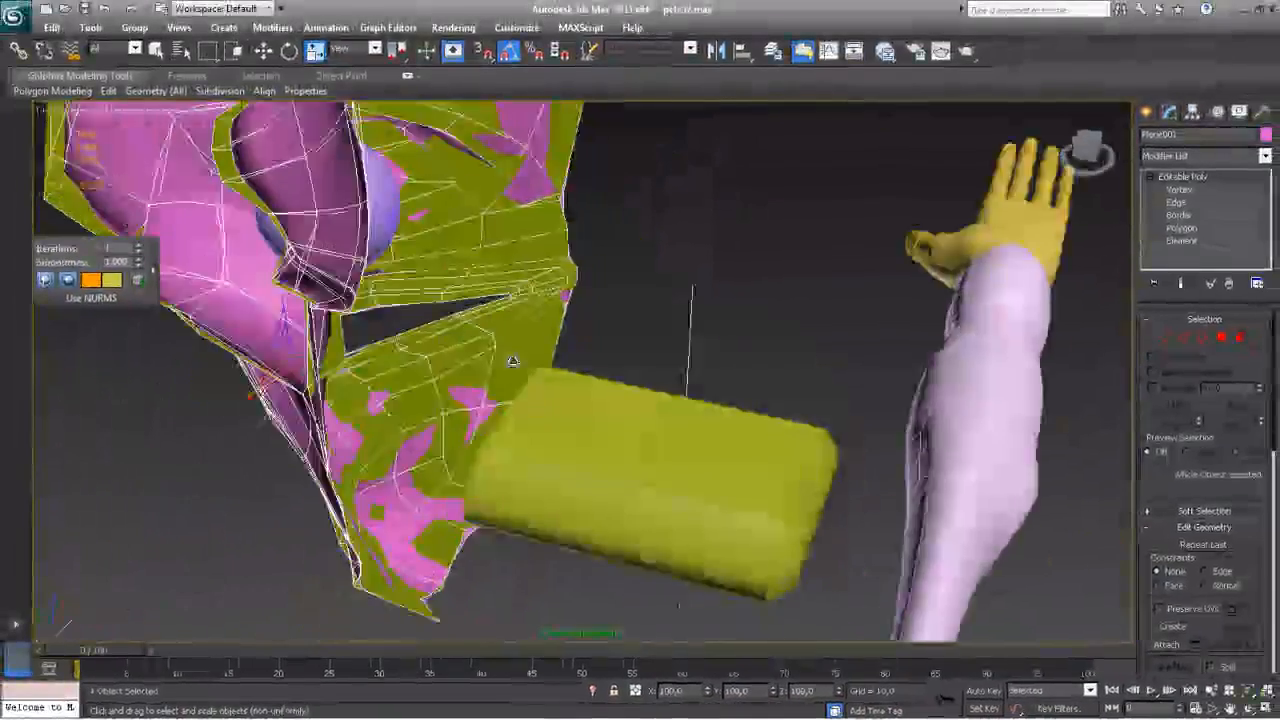
middle_click_drag(512, 361, 211, 262, "alt")
key("ctrl+q")
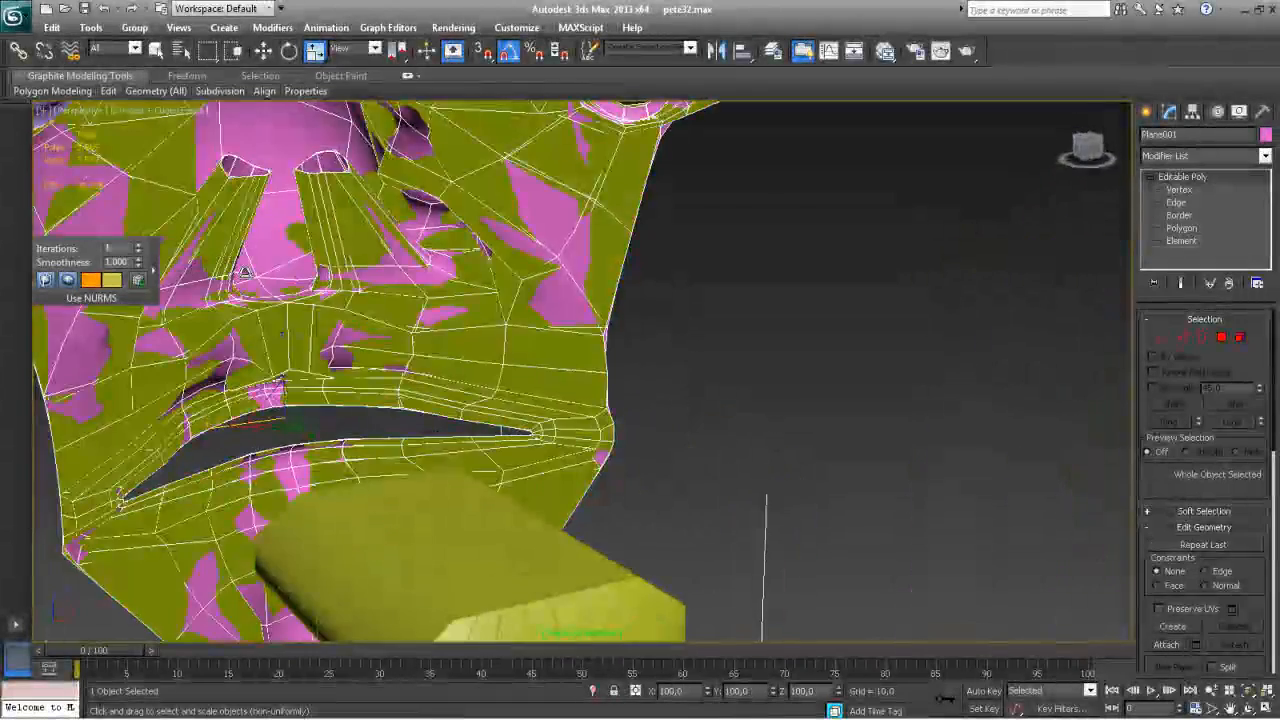
middle_click_drag(357, 380, 412, 533)
middle_click_drag(334, 423, 660, 395, "alt")
Select all polygons of the mouth box, flip their normals, and check the face orientation from several sides
left_click(642, 397)
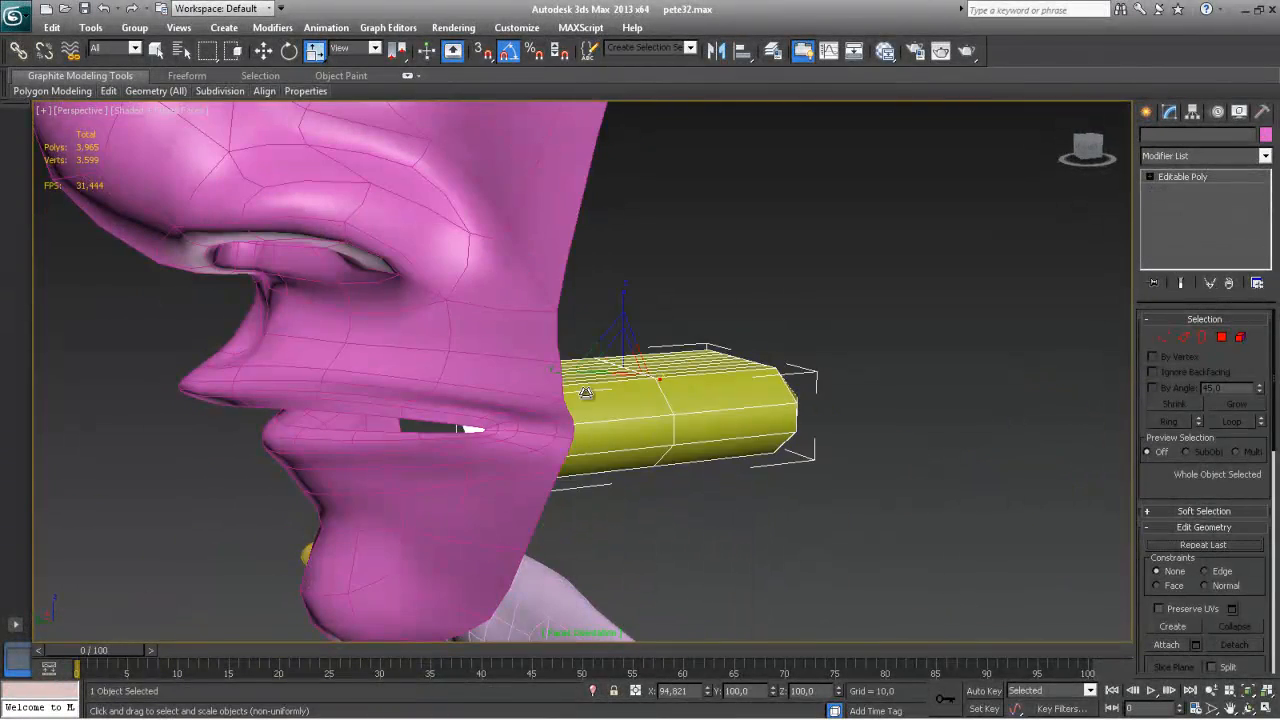
left_click(606, 421)
middle_click_drag(606, 421, 480, 399, "alt")
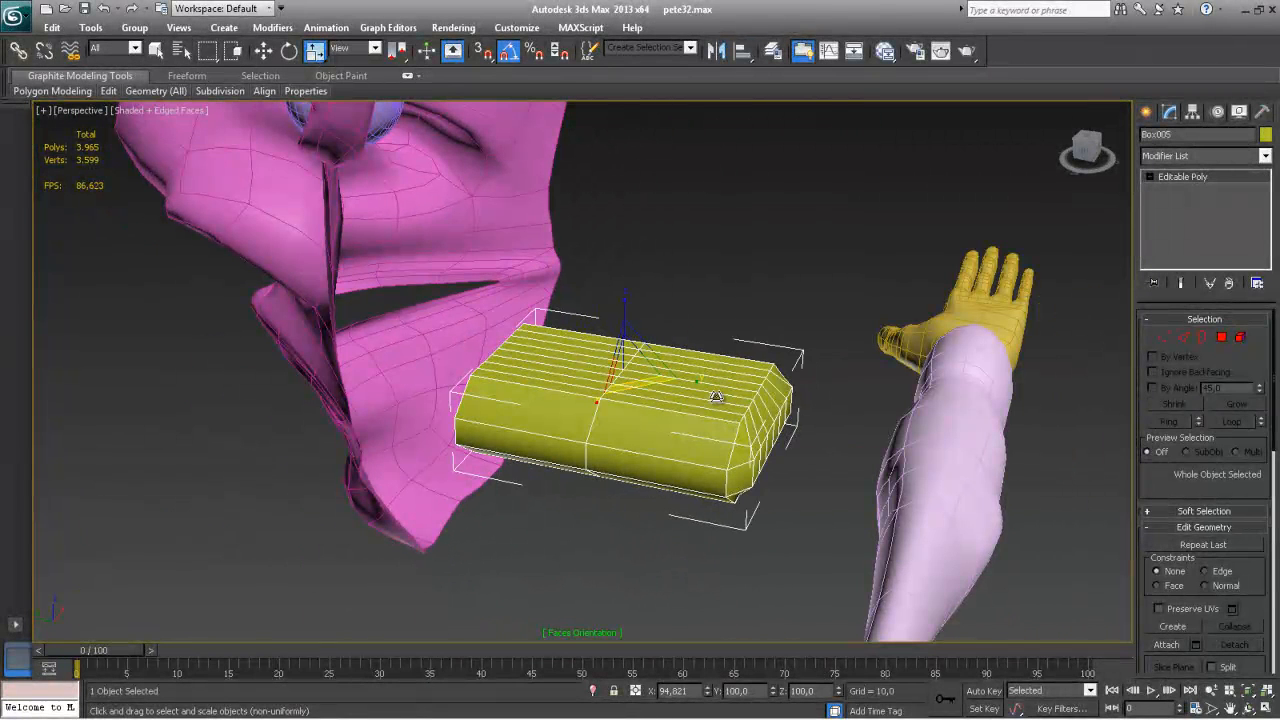
middle_click_drag(716, 397, 779, 387, "alt")
left_click(1221, 338)
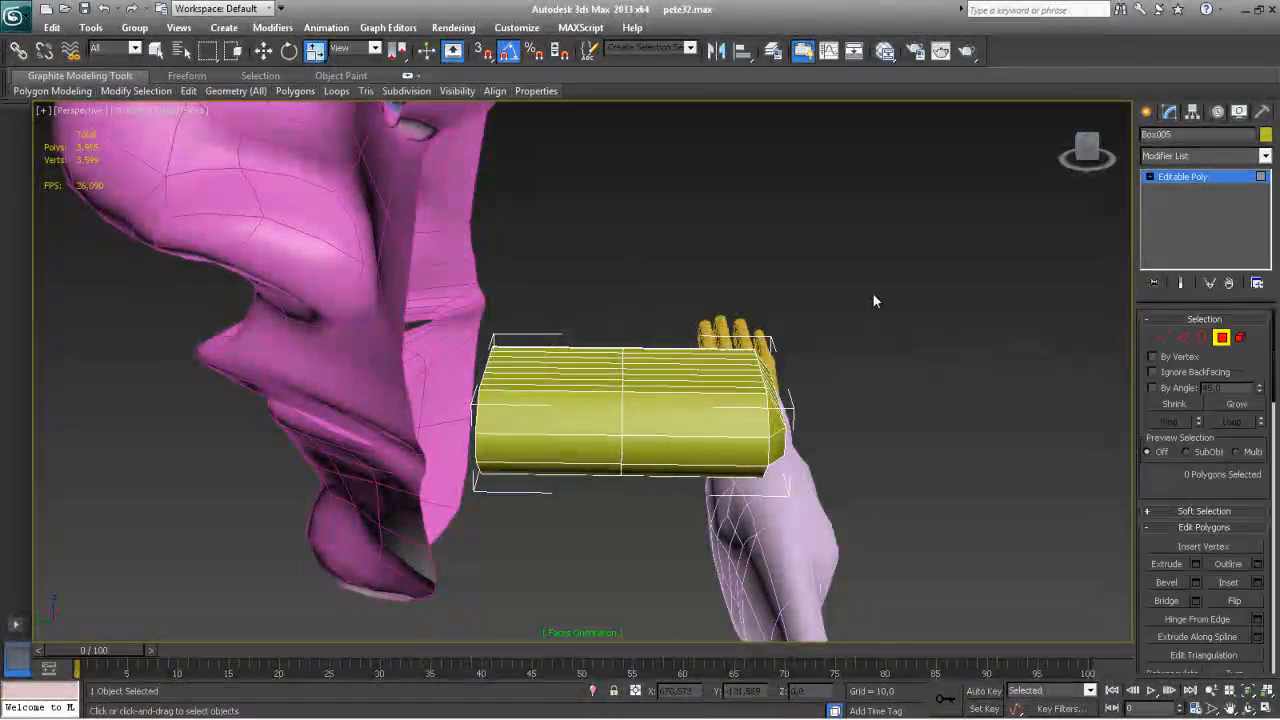
left_click_drag(455, 530, 590, 483)
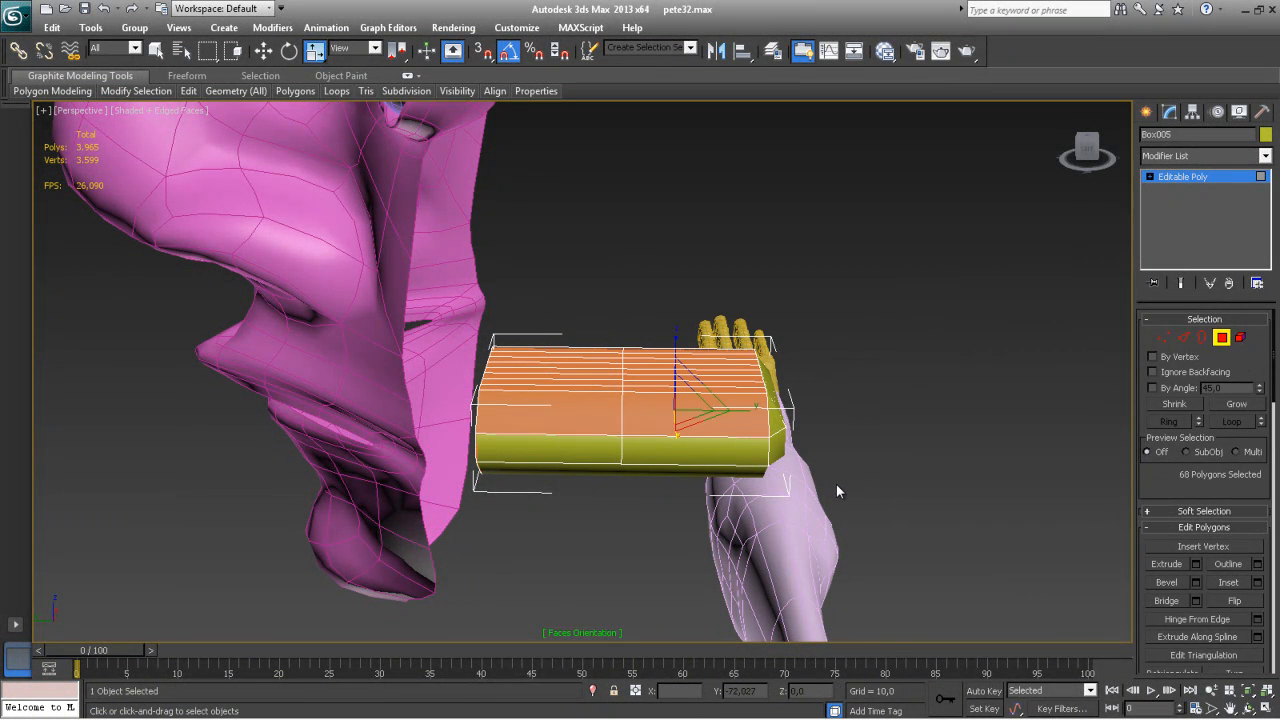
left_click(1233, 603)
middle_click_drag(940, 485, 623, 541, "alt")
left_click(603, 498)
middle_click_drag(750, 382, 957, 302, "alt")
middle_click_drag(793, 381, 604, 348, "alt")
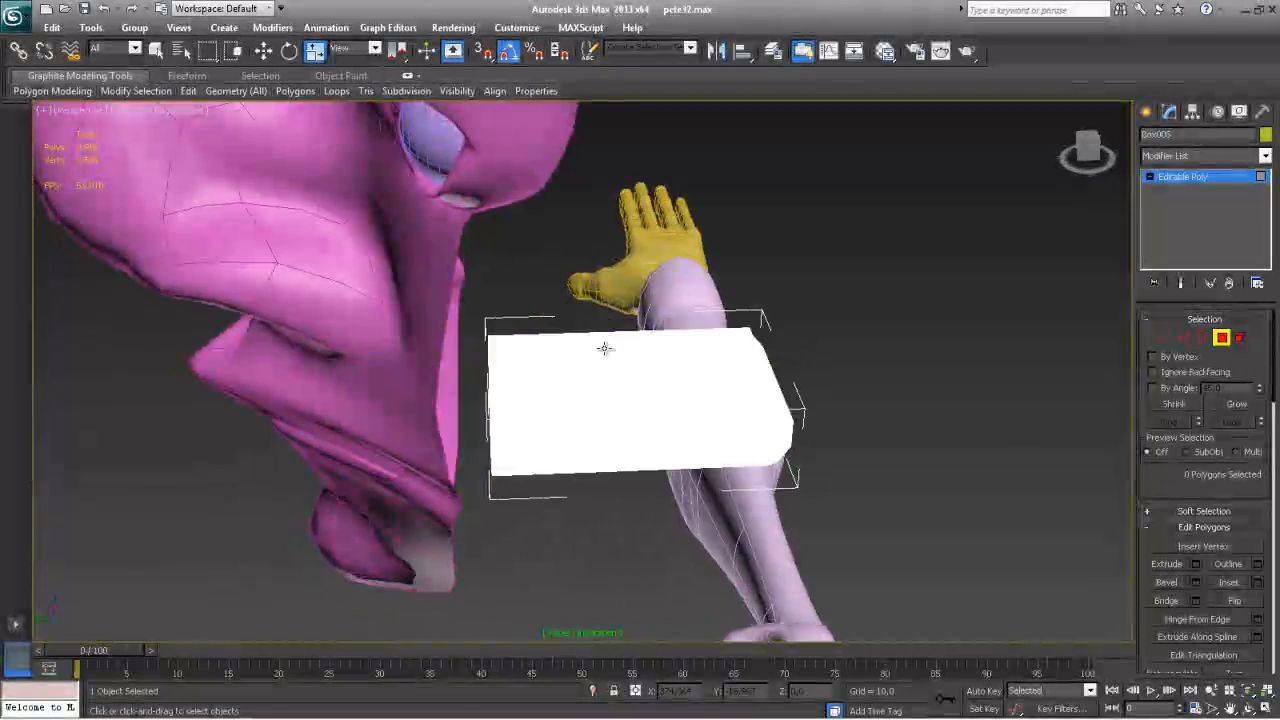
Turn off the Face Orientation display and view the mouth box in normal shading
middle_click_drag(717, 383, 609, 397, "alt")
left_click(607, 641)
left_click(640, 489)
middle_click_drag(640, 489, 541, 231, "alt")
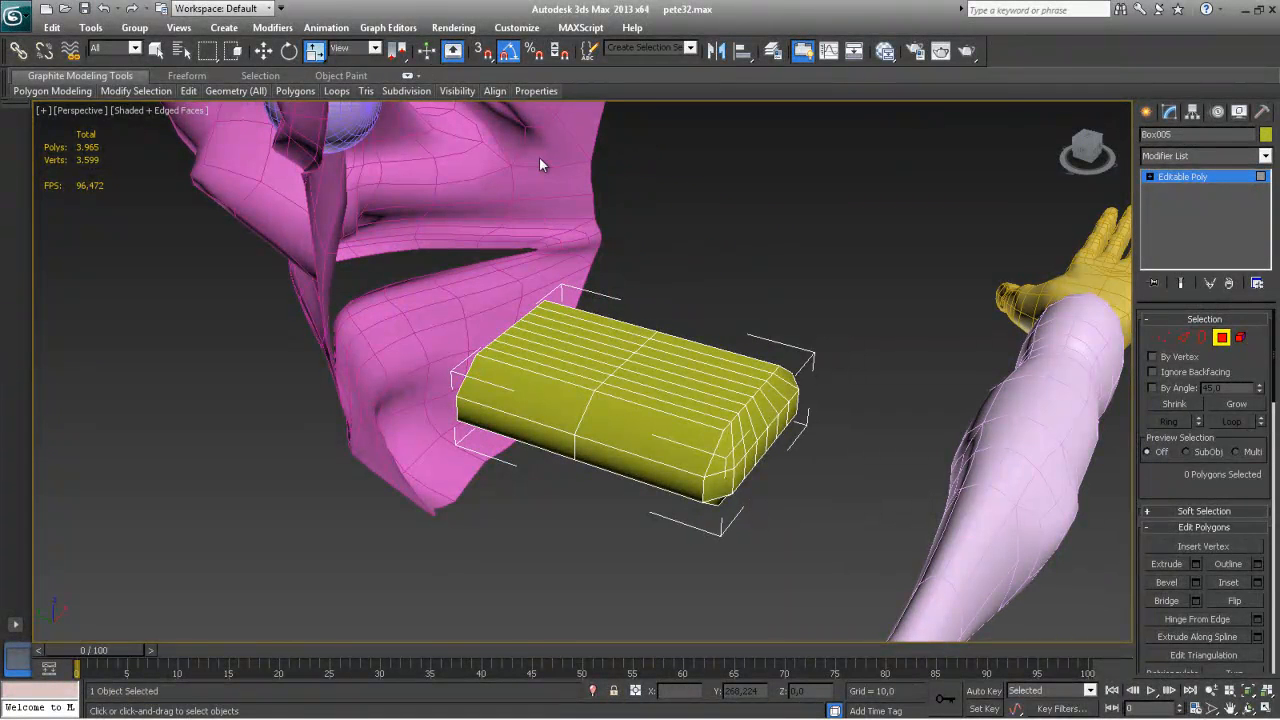
Leave polygon editing on the mouth box, select the head mesh and attach the box to it
left_click(1179, 176)
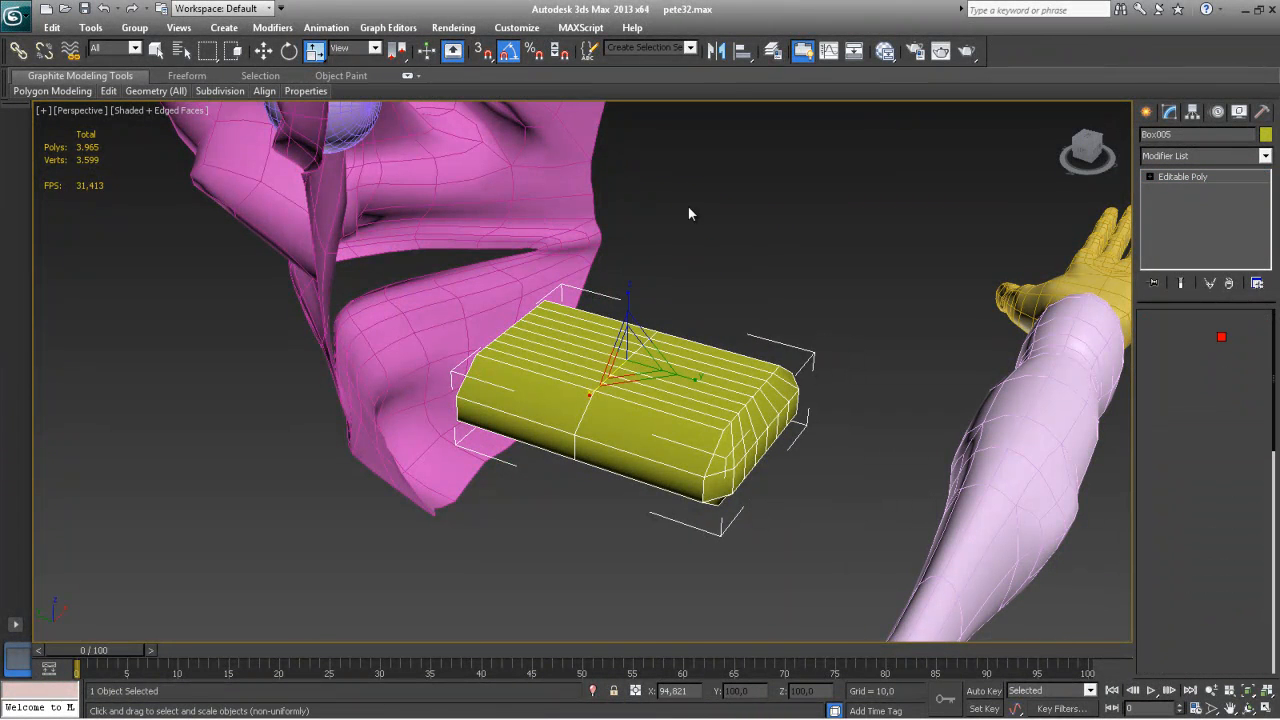
left_click(541, 179)
left_click(1165, 645)
left_click(634, 402)
middle_click_drag(645, 392, 590, 465, "alt")
Switch the head to Edge level and select the edge loop around the mouth opening
left_click(1183, 337)
double_click(361, 554)
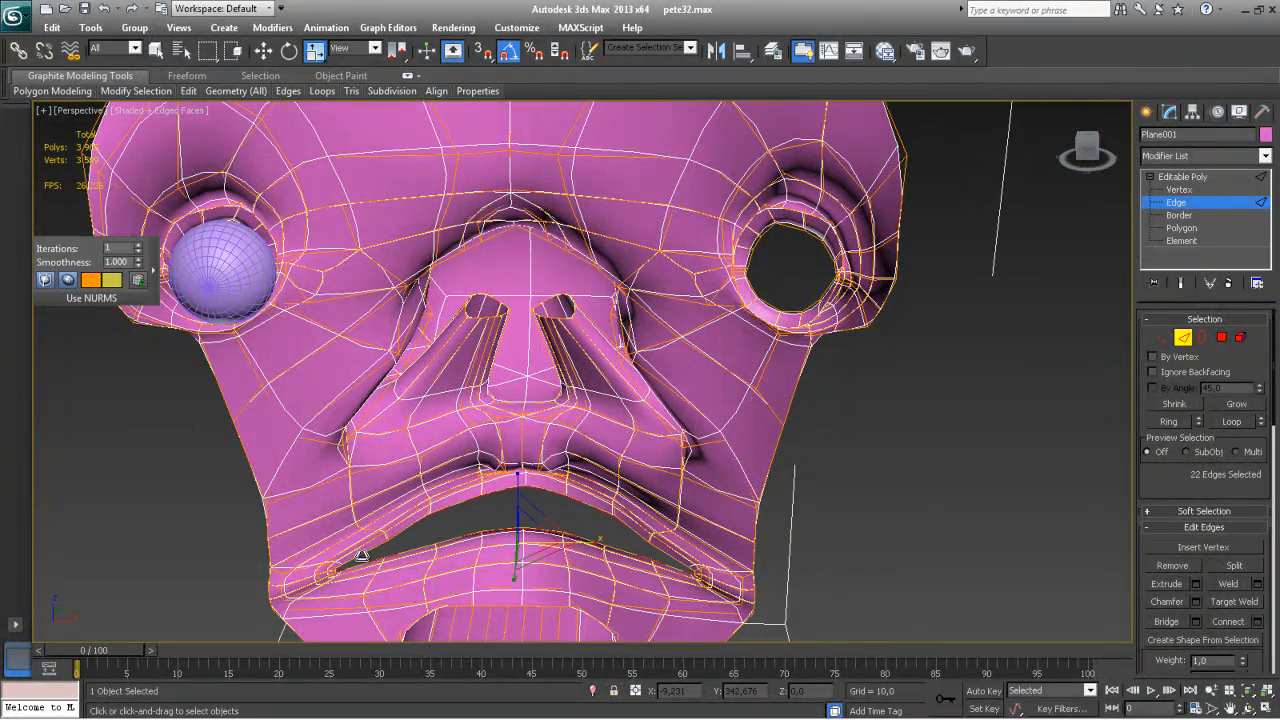
middle_click_drag(467, 565, 346, 537, "alt")
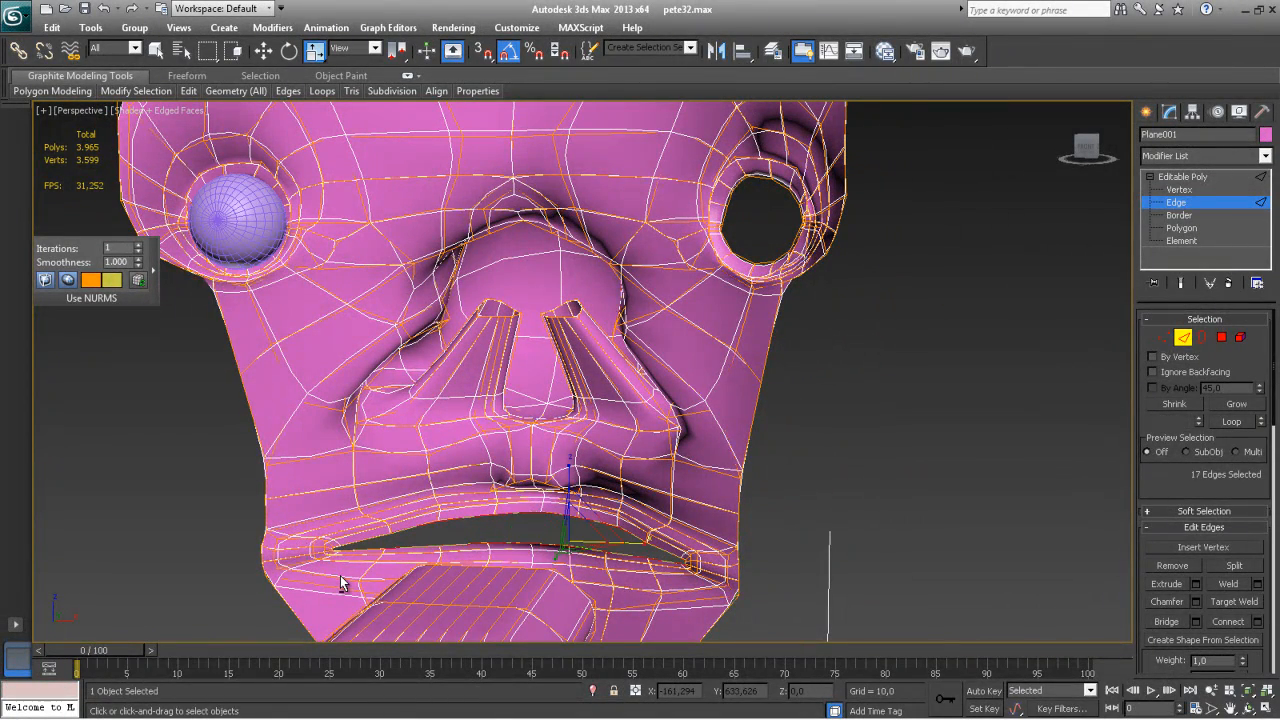
middle_click_drag(706, 561, 551, 514, "alt")
key("ctrl+z")
Add the missing edges at both mouth corners to the selected mouth opening loop
scroll(551, 514, "up", 5)
middle_click_drag(626, 455, 598, 339)
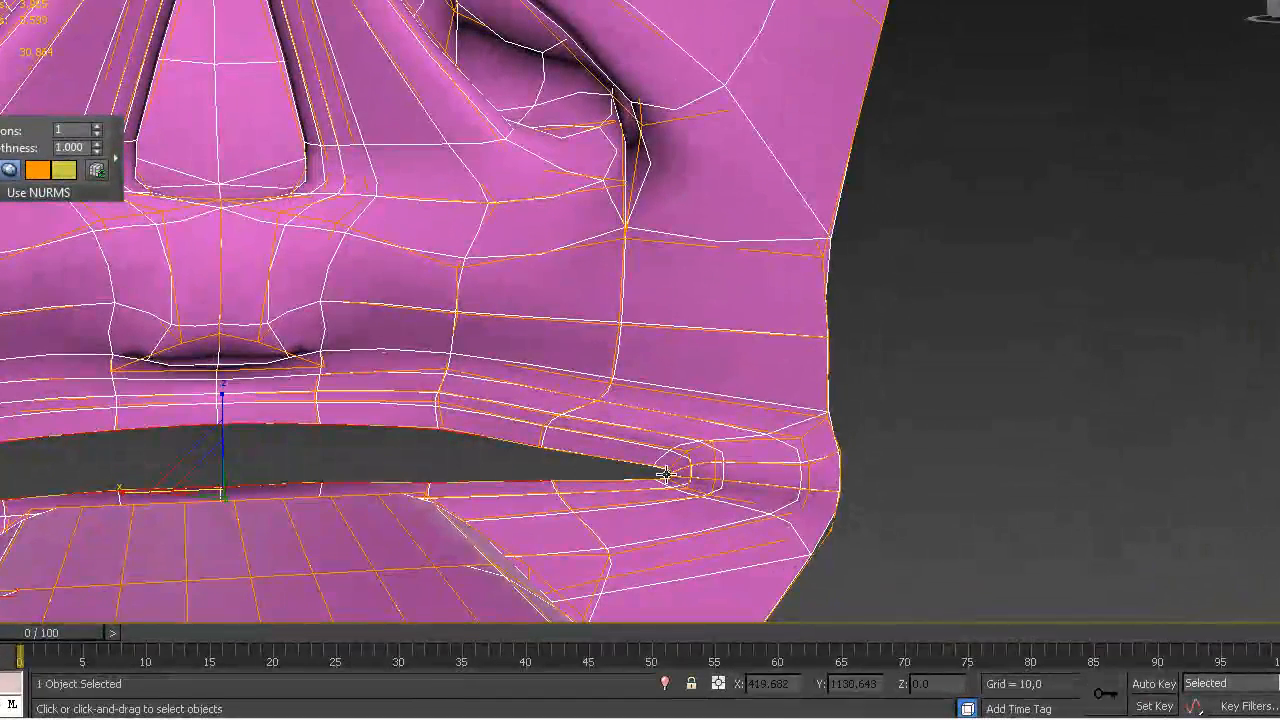
left_click(663, 477, "ctrl")
middle_click_drag(384, 474, 317, 483, "alt")
middle_click_drag(390, 464, 663, 429)
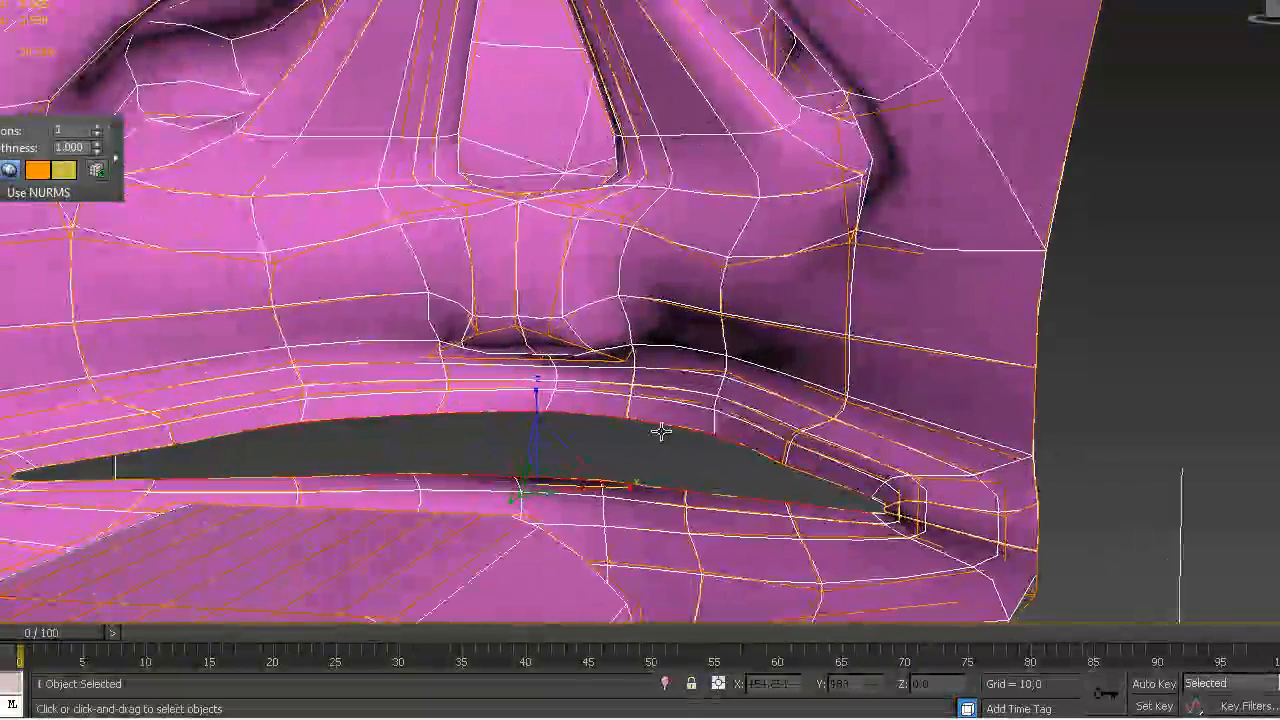
middle_click_drag(24, 473, 77, 510, "alt")
left_click_drag(68, 526, 19, 526)
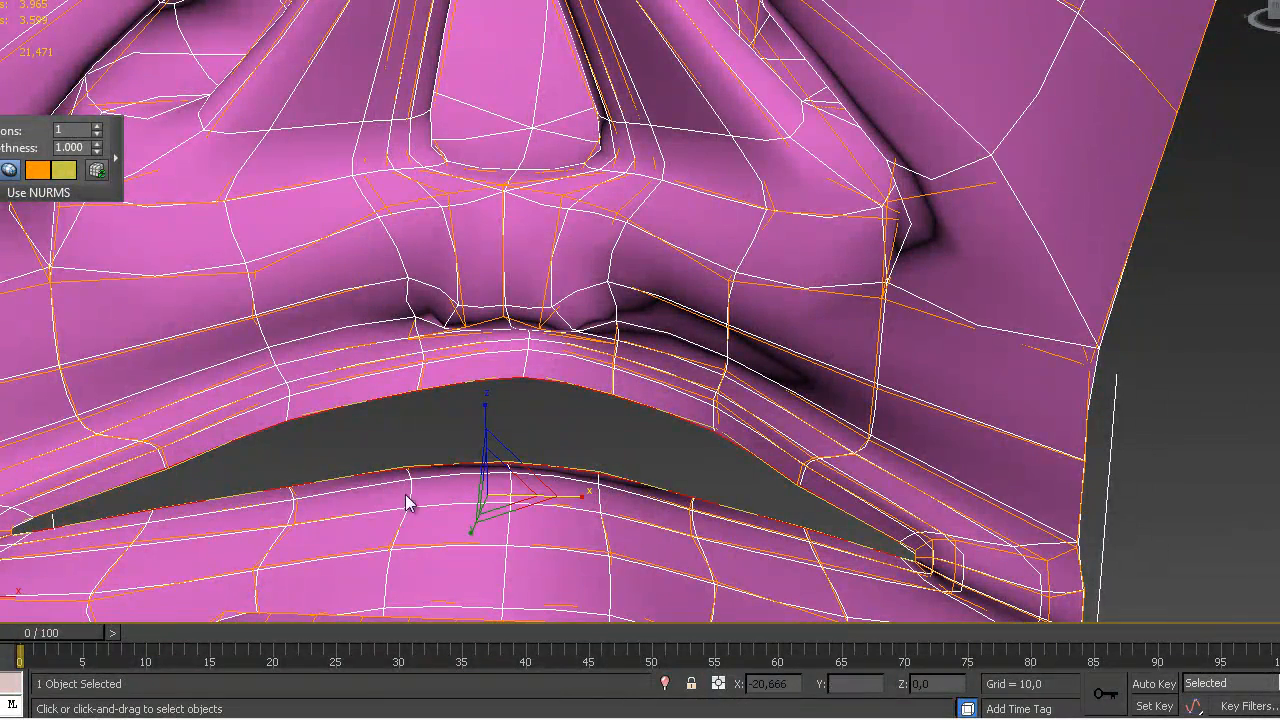
Examine the inner lip edges and the box's open end from both sides
middle_click_drag(264, 456, 291, 433, "alt")
middle_click_drag(449, 537, 597, 574, "alt")
middle_click_drag(432, 158, 523, 354)
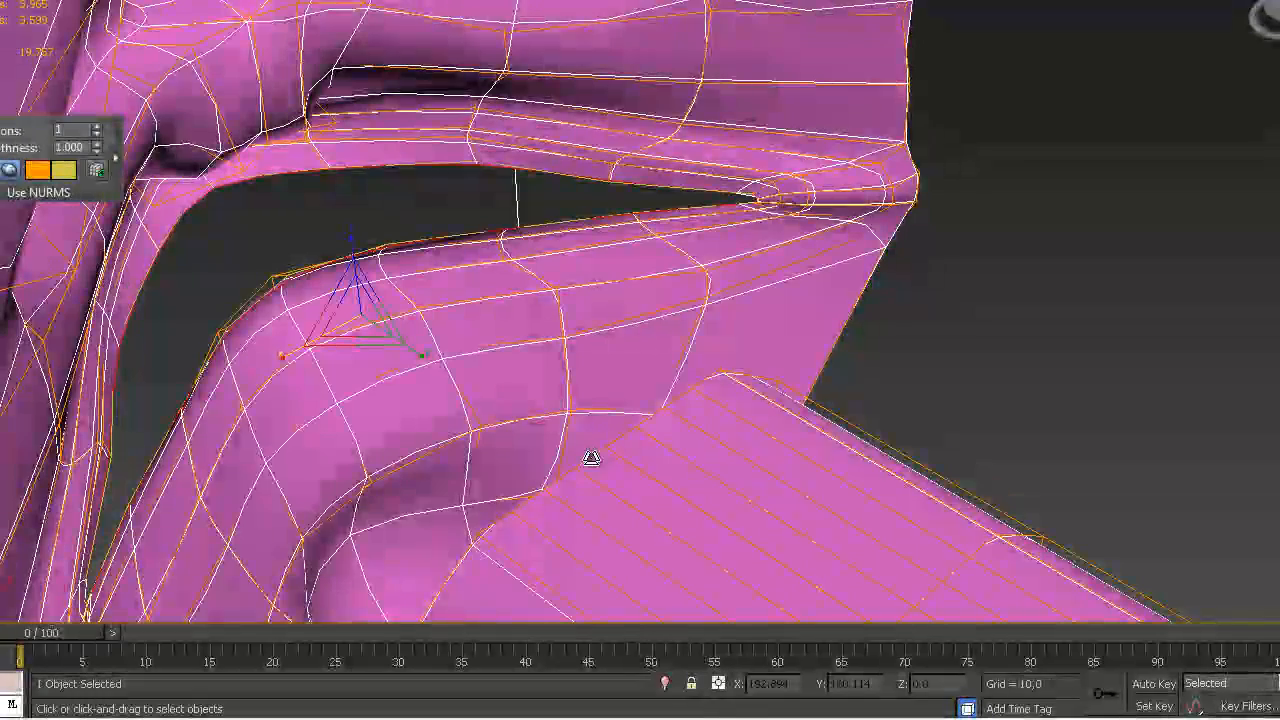
middle_click_drag(591, 457, 523, 417, "alt")
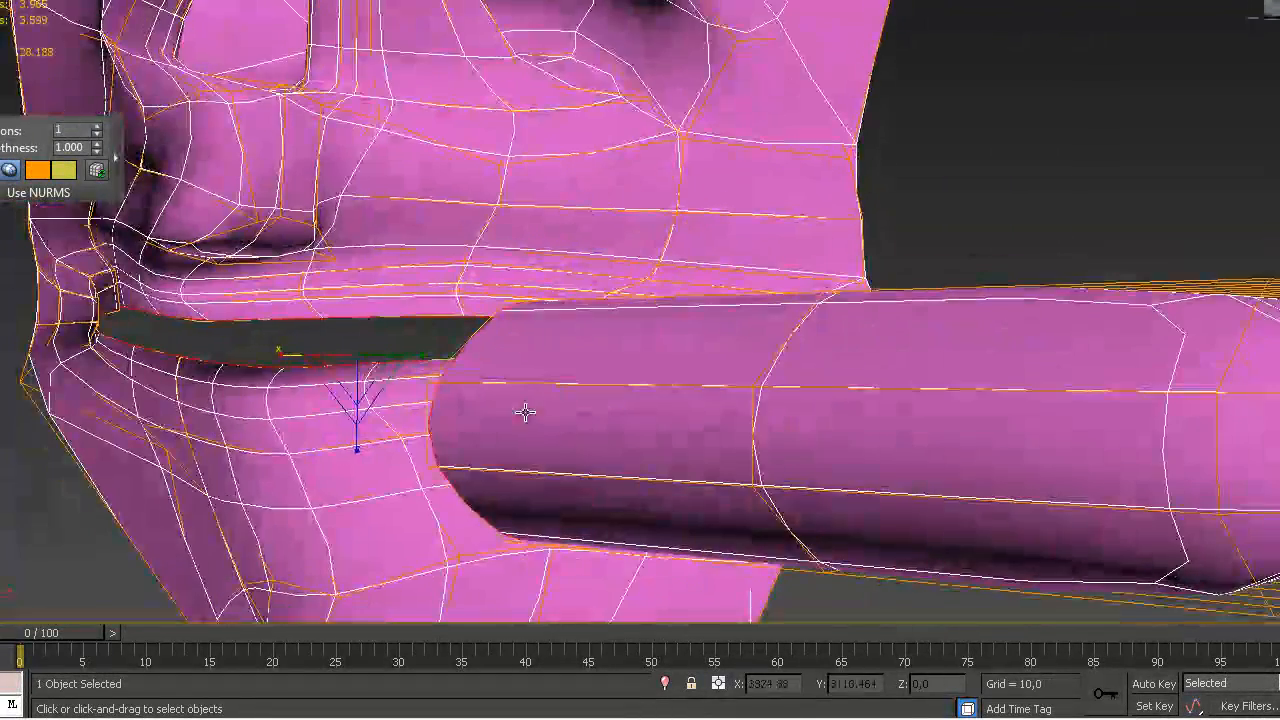
middle_click_drag(363, 360, 406, 459, "alt")
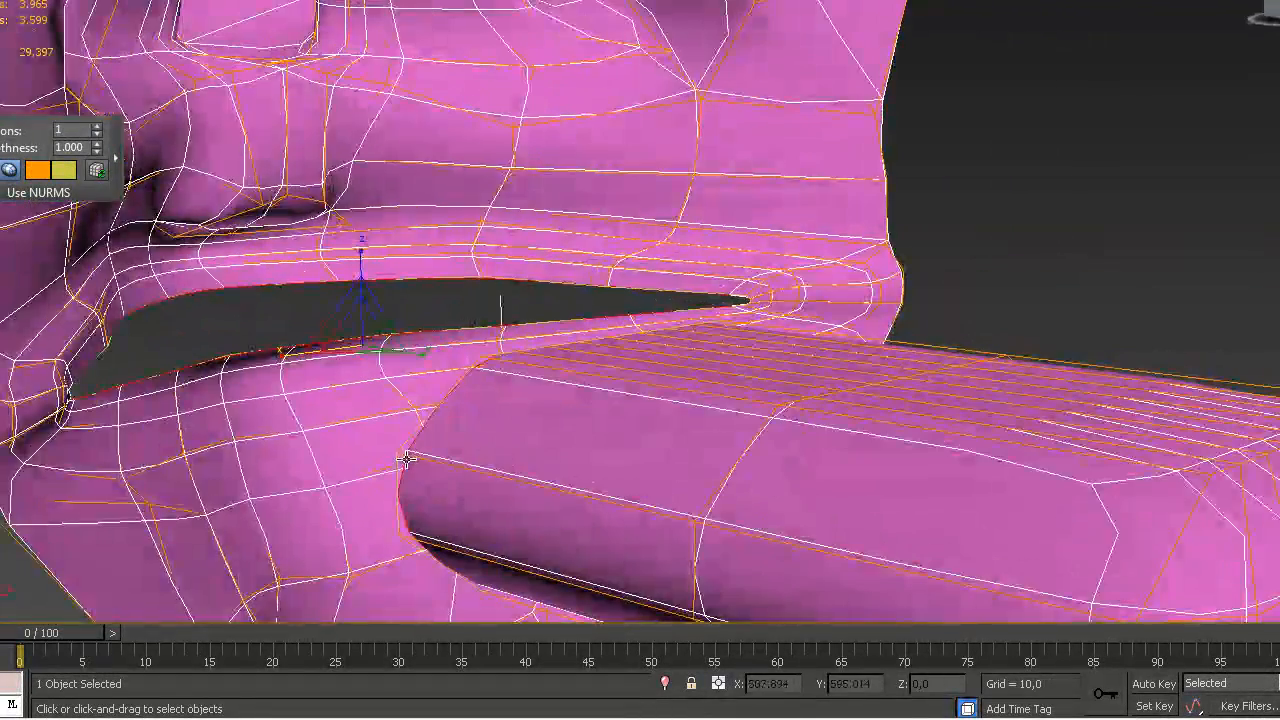
left_click_drag(369, 423, 452, 556)
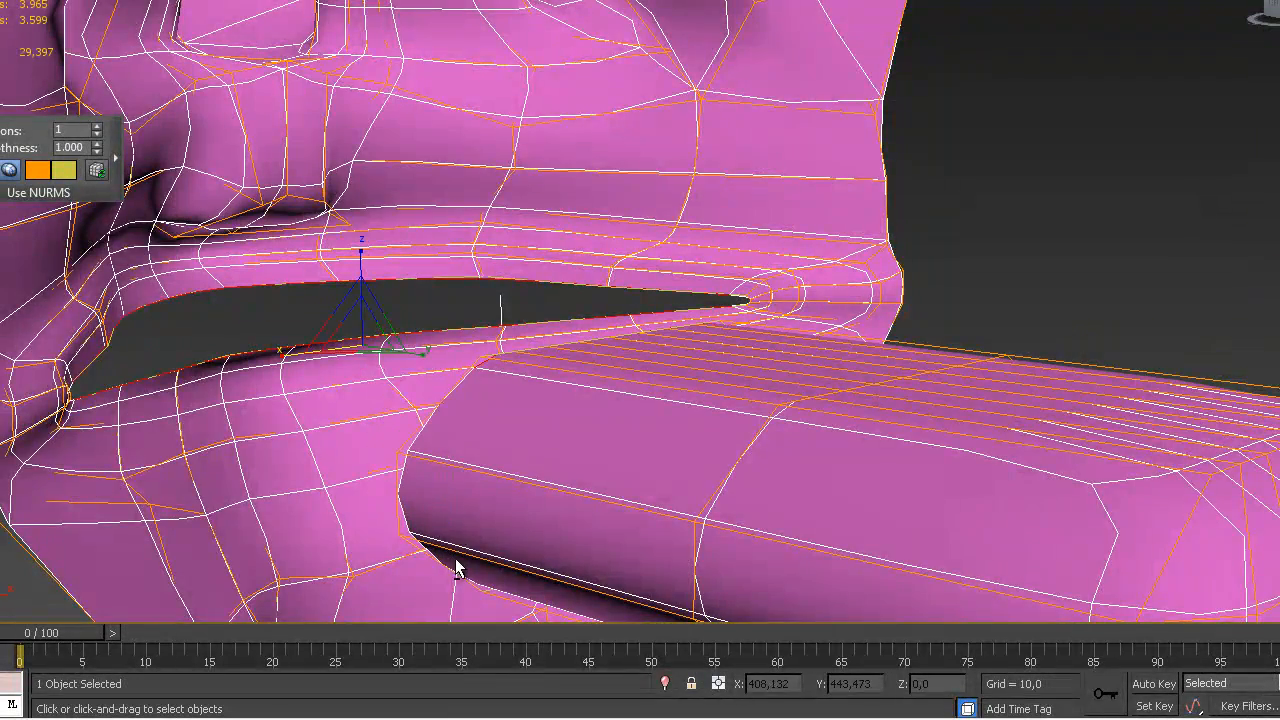
middle_click_drag(742, 483, 423, 496, "alt")
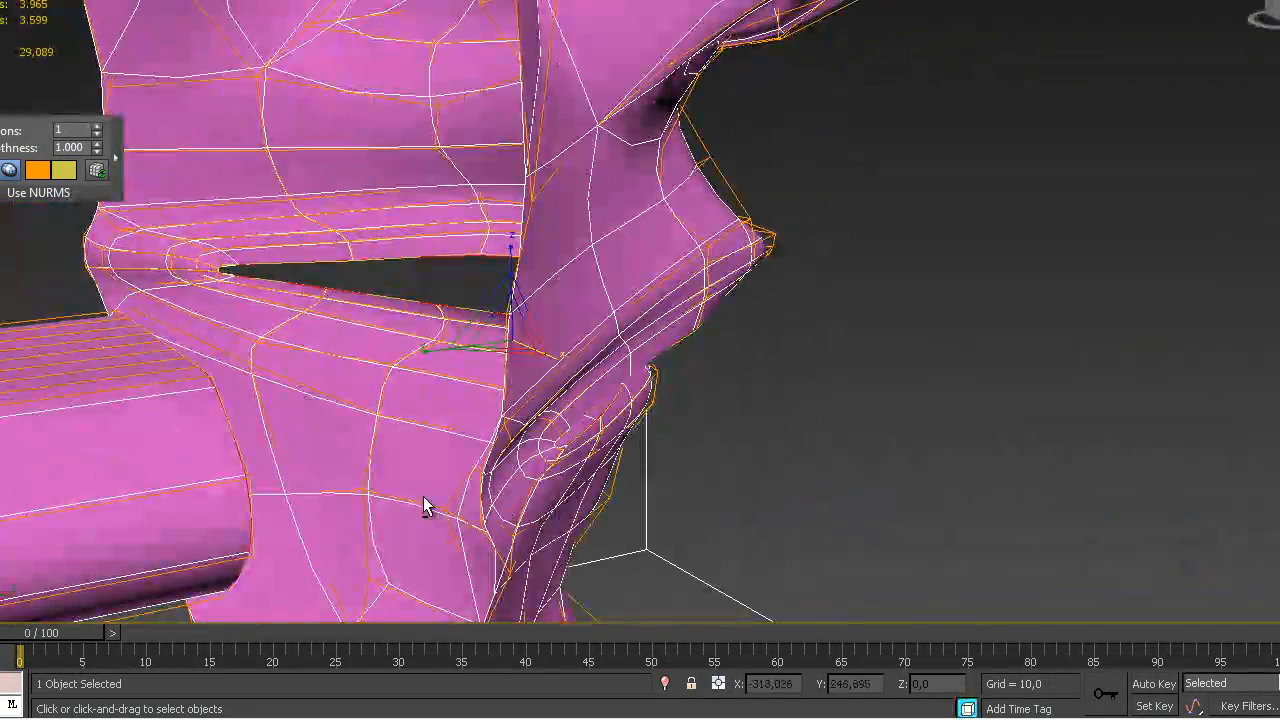
Try the Bridge command with Use Edge Selection on the selected mouth opening edges
middle_click_drag(259, 561, 1154, 469, "alt")
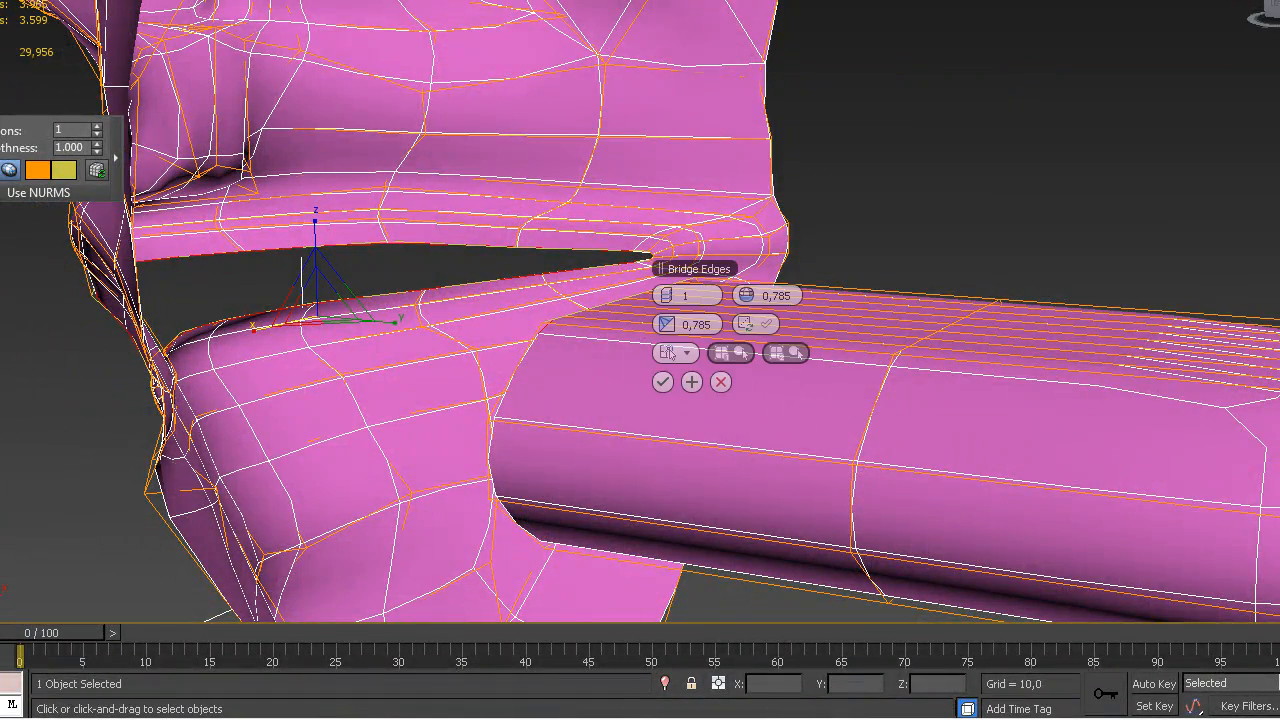
middle_click_drag(890, 520, 885, 563, "alt")
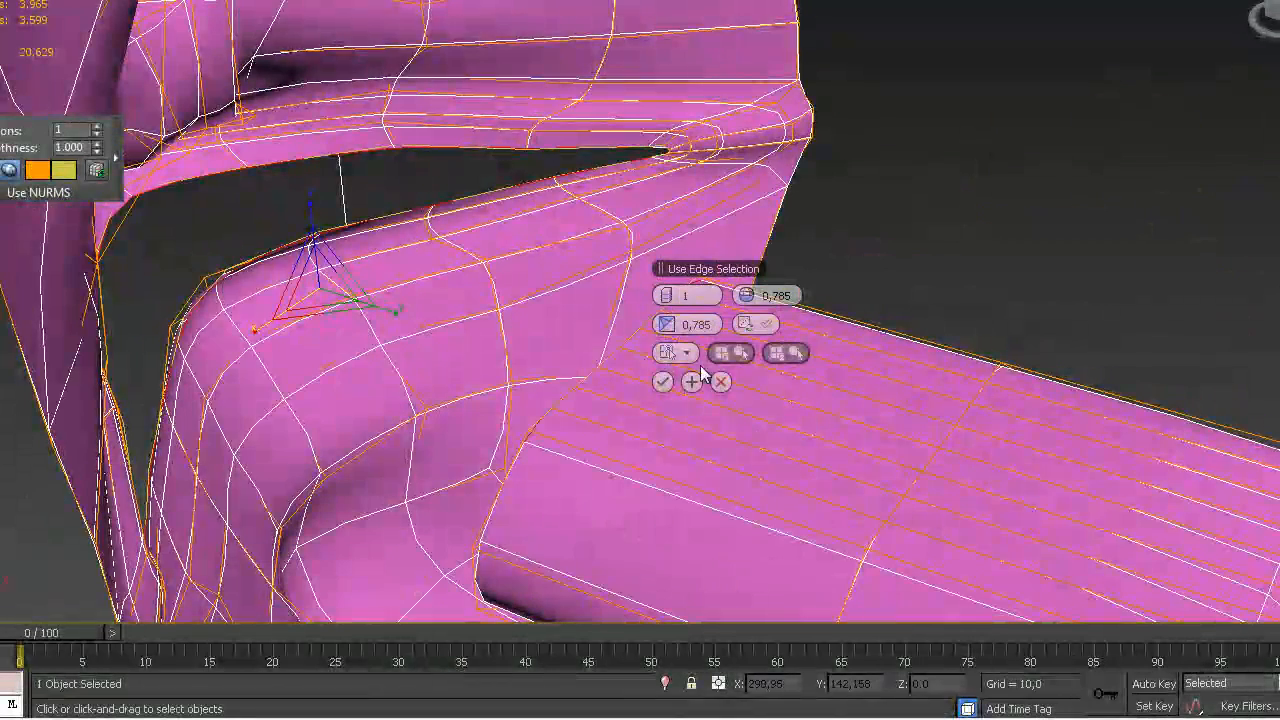
left_click(710, 381)
middle_click_drag(949, 240, 716, 258, "alt")
Select the edges along the lower lip together with the edges of the box's upper front rim
left_click(588, 121)
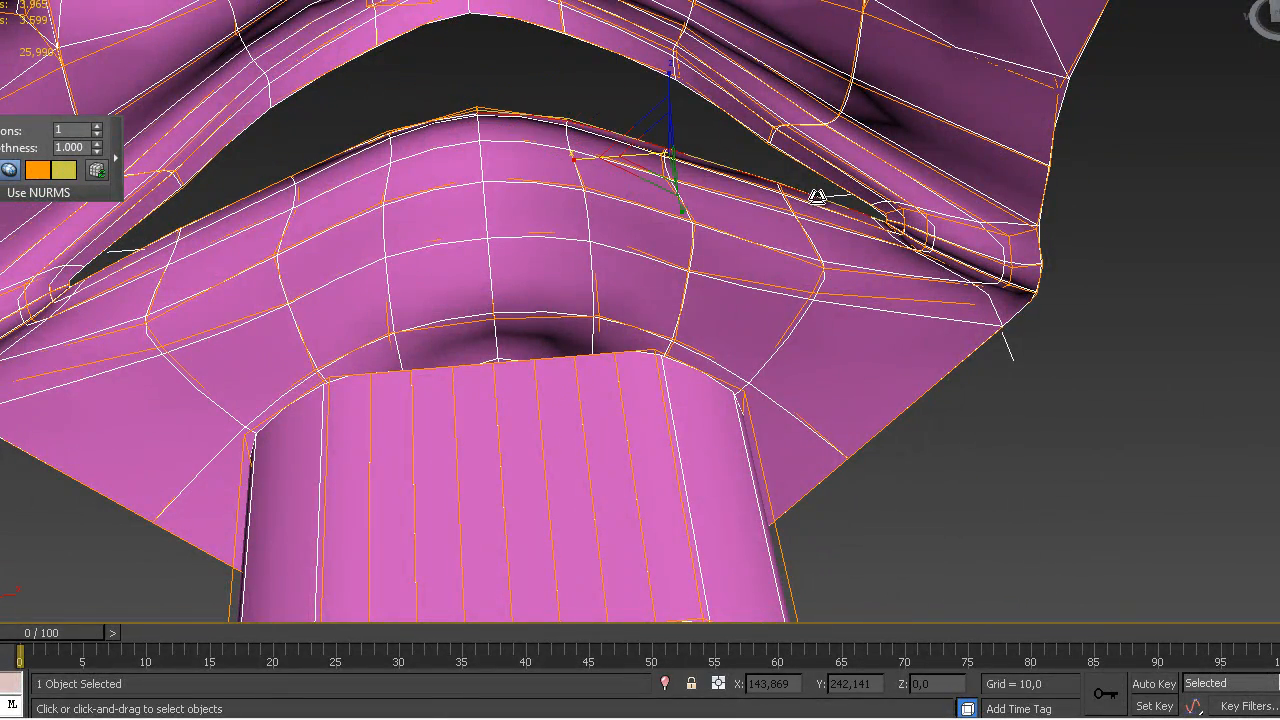
left_click(432, 124)
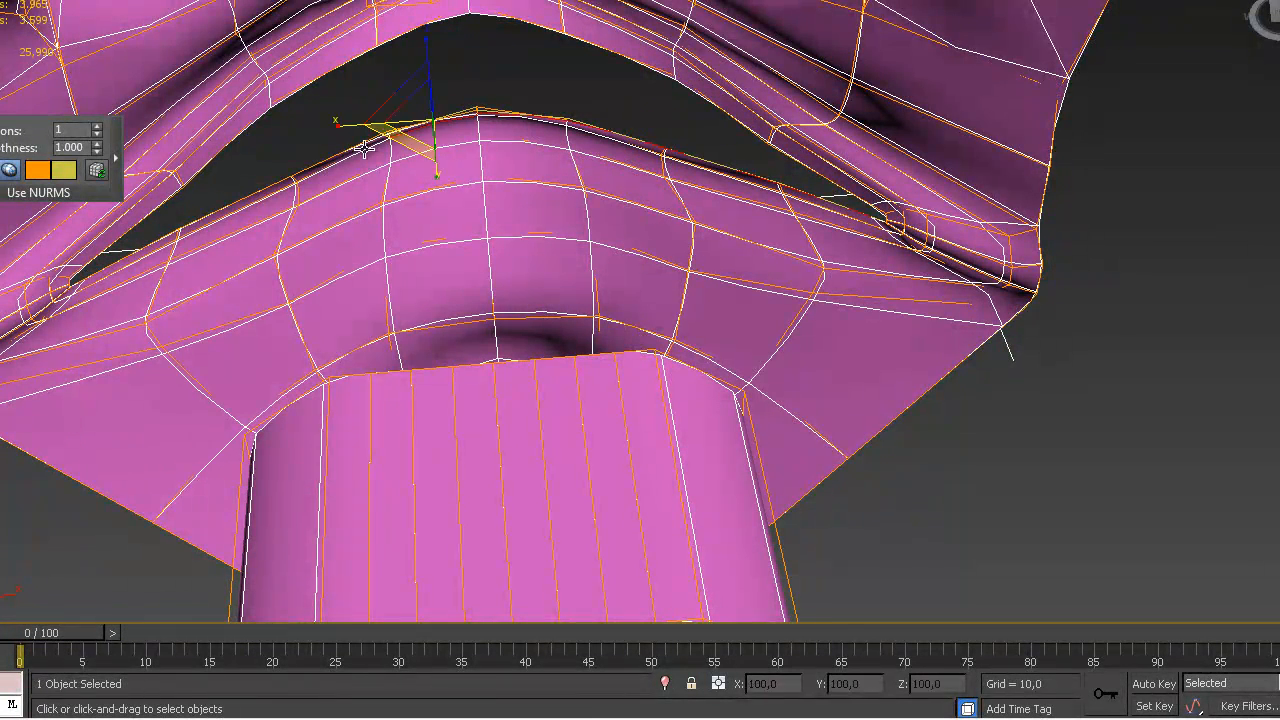
left_click(252, 190, "ctrl")
left_click(180, 230, "ctrl")
left_click(160, 242, "ctrl")
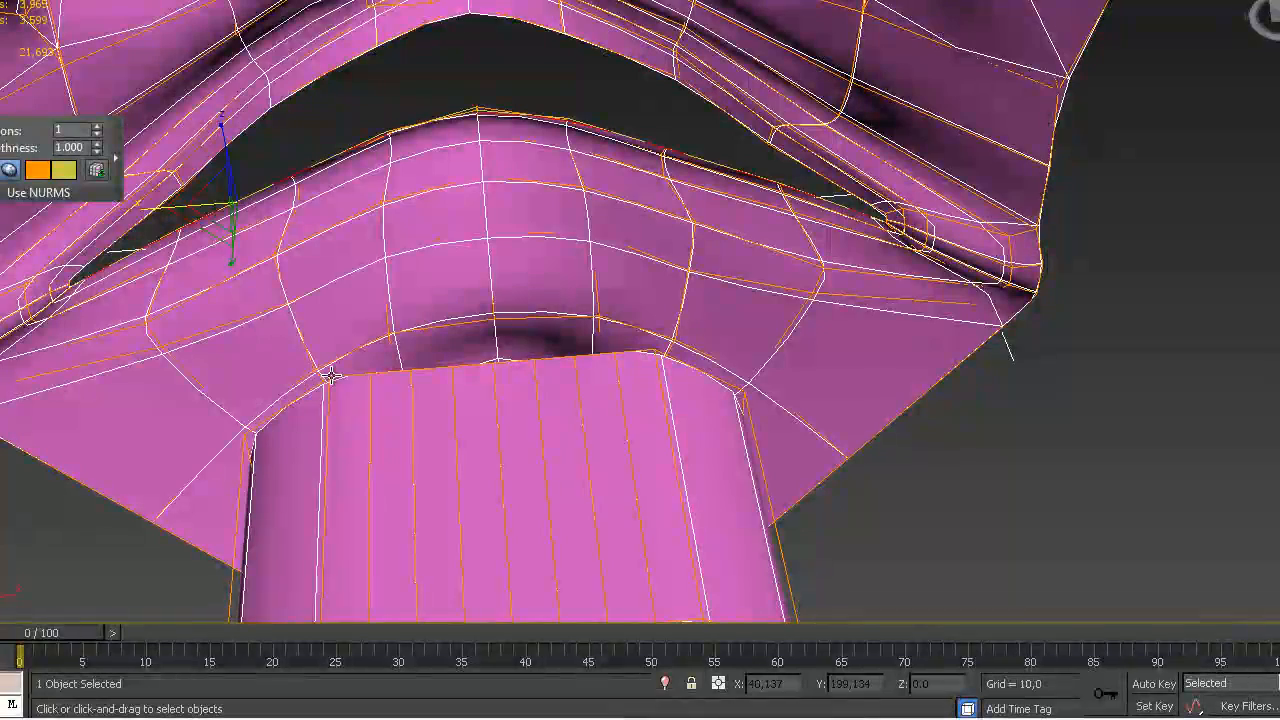
left_click(394, 374, "ctrl")
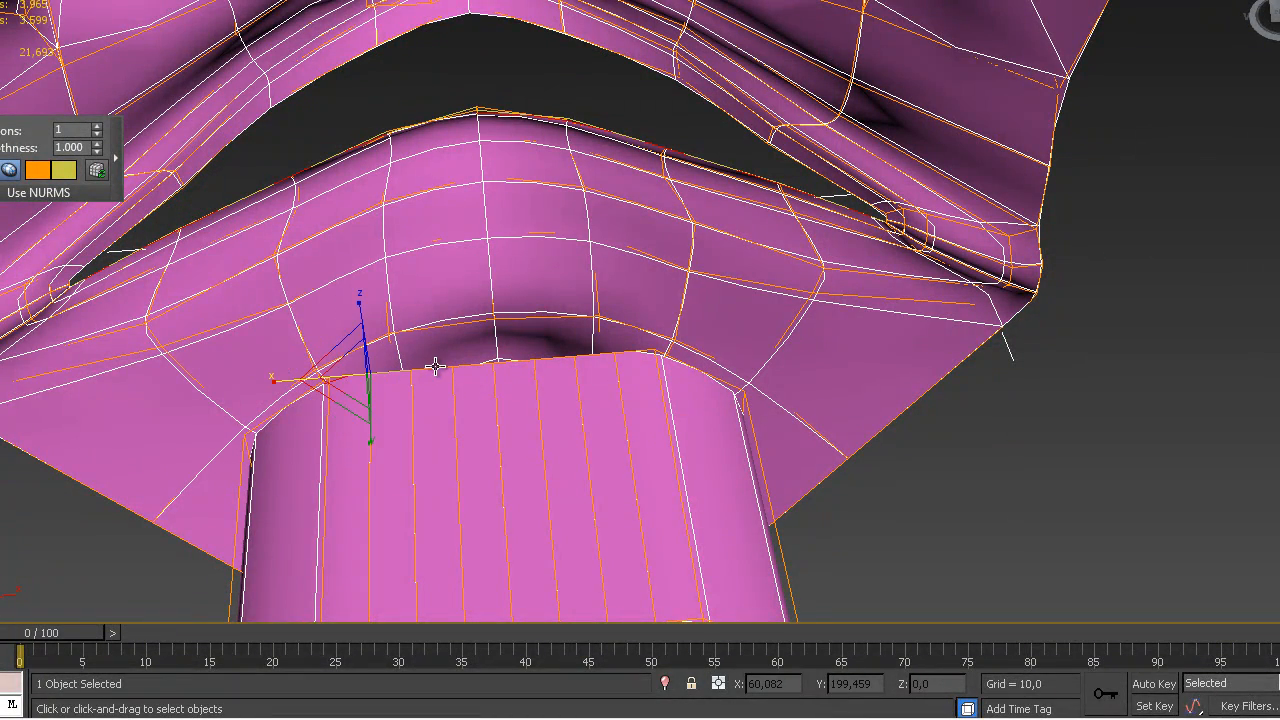
left_click(479, 366, "ctrl")
left_click(522, 358, "ctrl")
left_click(303, 538, "ctrl")
left_click(351, 535, "ctrl")
left_click(388, 534, "ctrl")
Turn off NURMS subdivision so the head displays as its unsmoothed base mesh
middle_click_drag(264, 555, 490, 560, "alt")
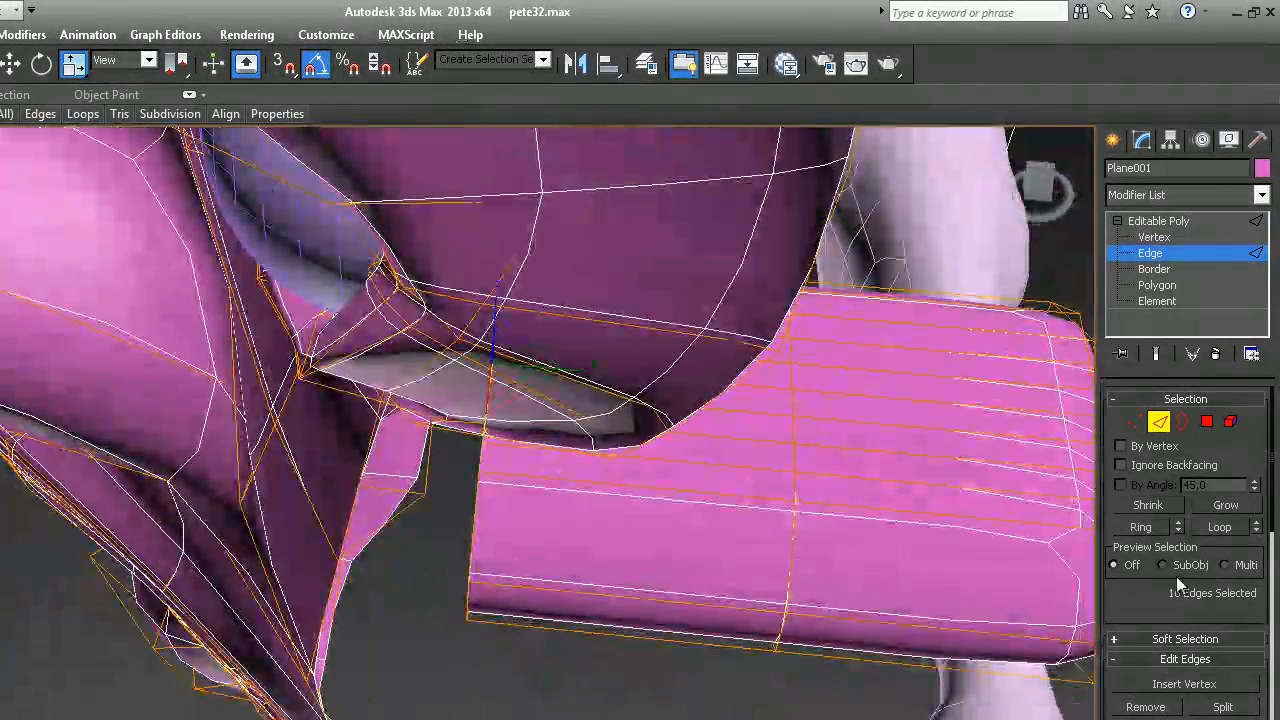
scroll(1241, 611, "down", 10)
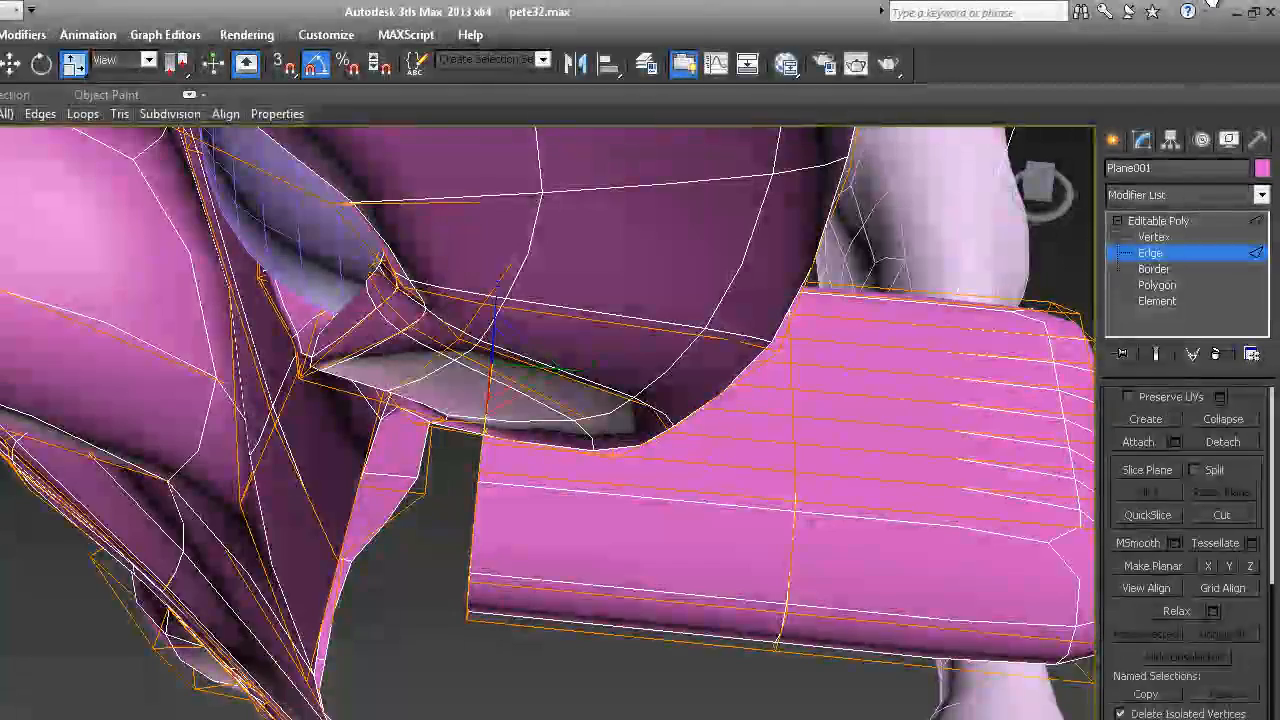
key("ctrl+q")
middle_click_drag(746, 609, 572, 634, "alt")
middle_click_drag(234, 645, 269, 644, "alt")
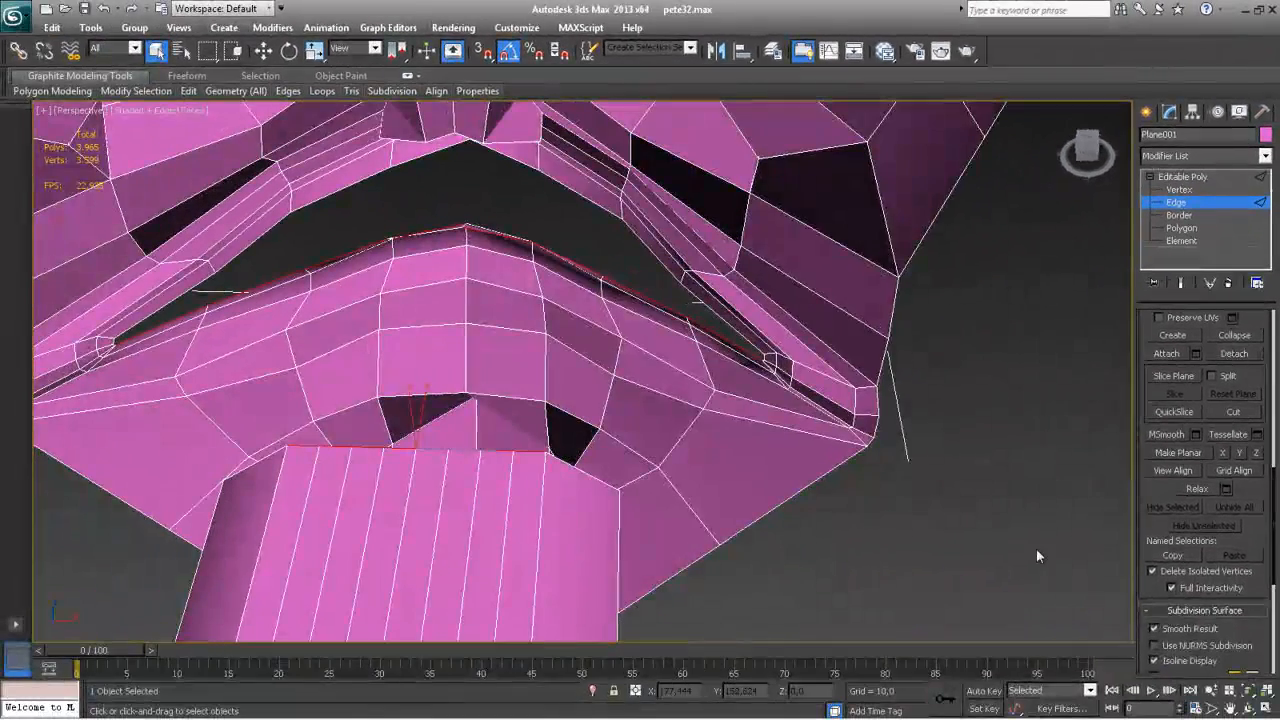
Open the Bridge settings for the selected edges, try Use Specific Edges, and switch back to Use Edge Selection
scroll(1262, 370, "up", 5)
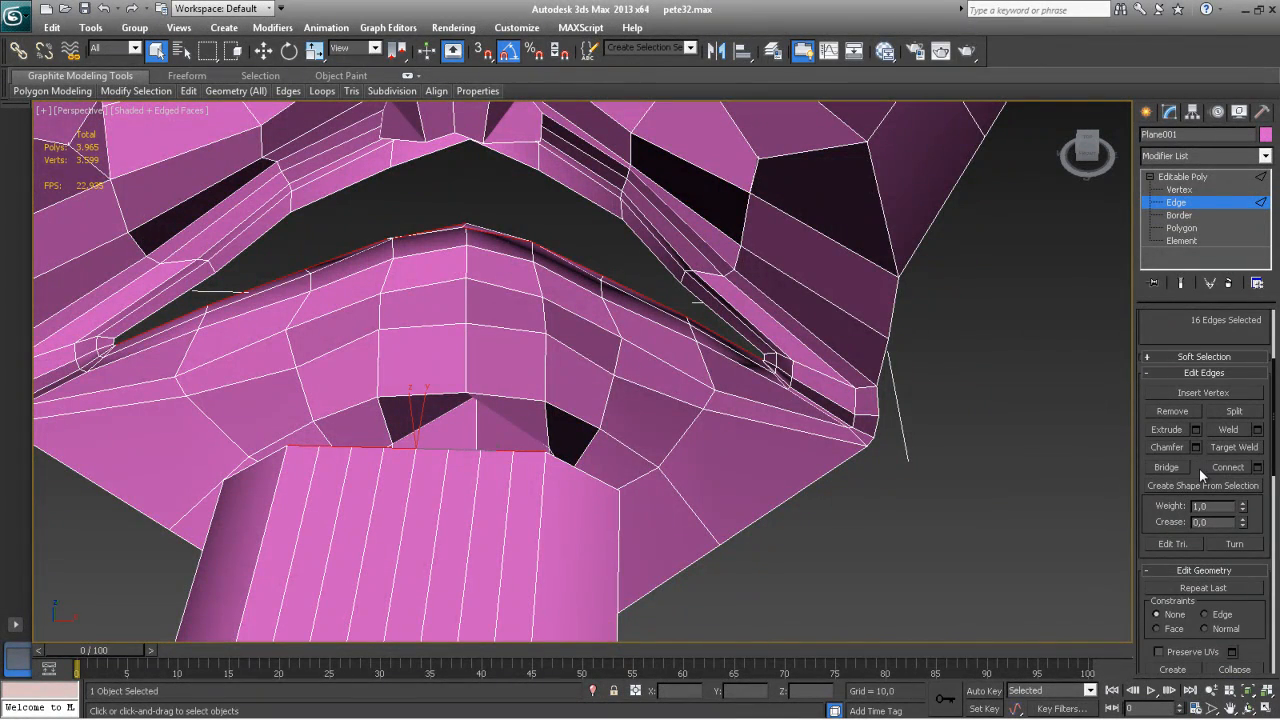
left_click(1196, 467)
middle_click_drag(600, 430, 614, 418, "alt")
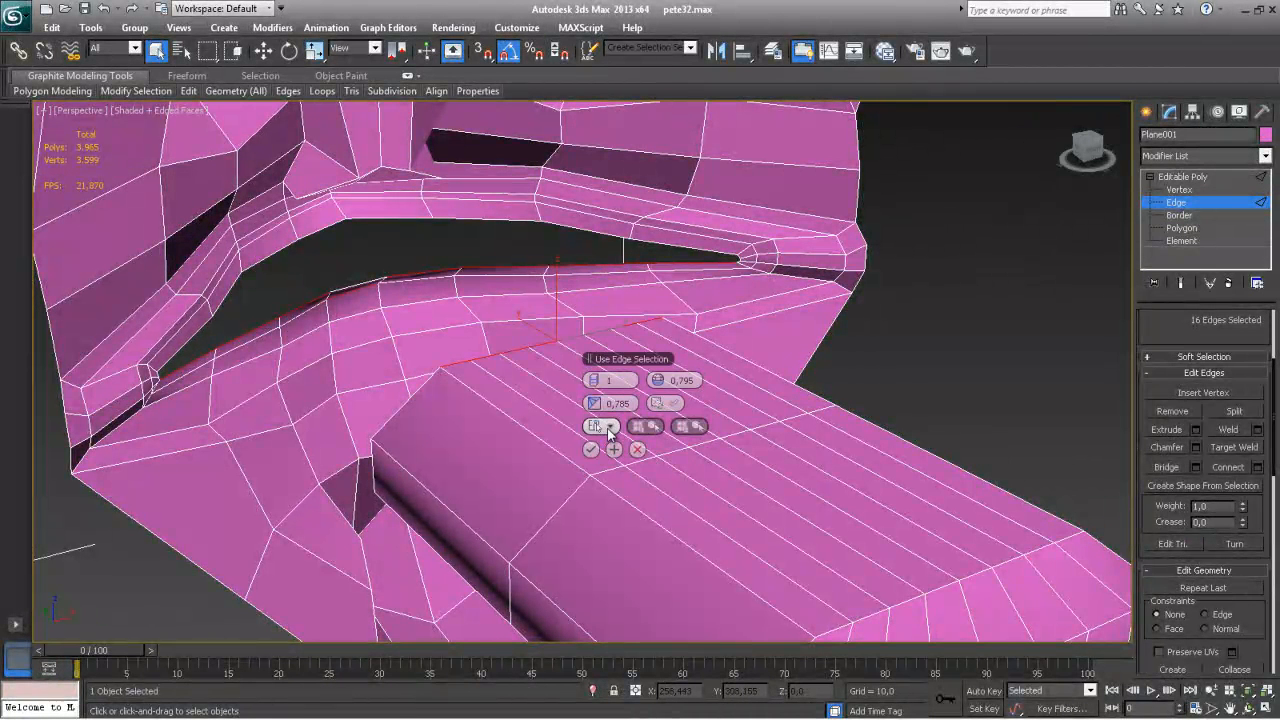
left_click(609, 428)
left_click(643, 442)
mouse_move(603, 457)
middle_mouse_down("alt")
mouse_move(603, 471)
mouse_move(614, 449)
middle_mouse_up("alt")
left_click(612, 429)
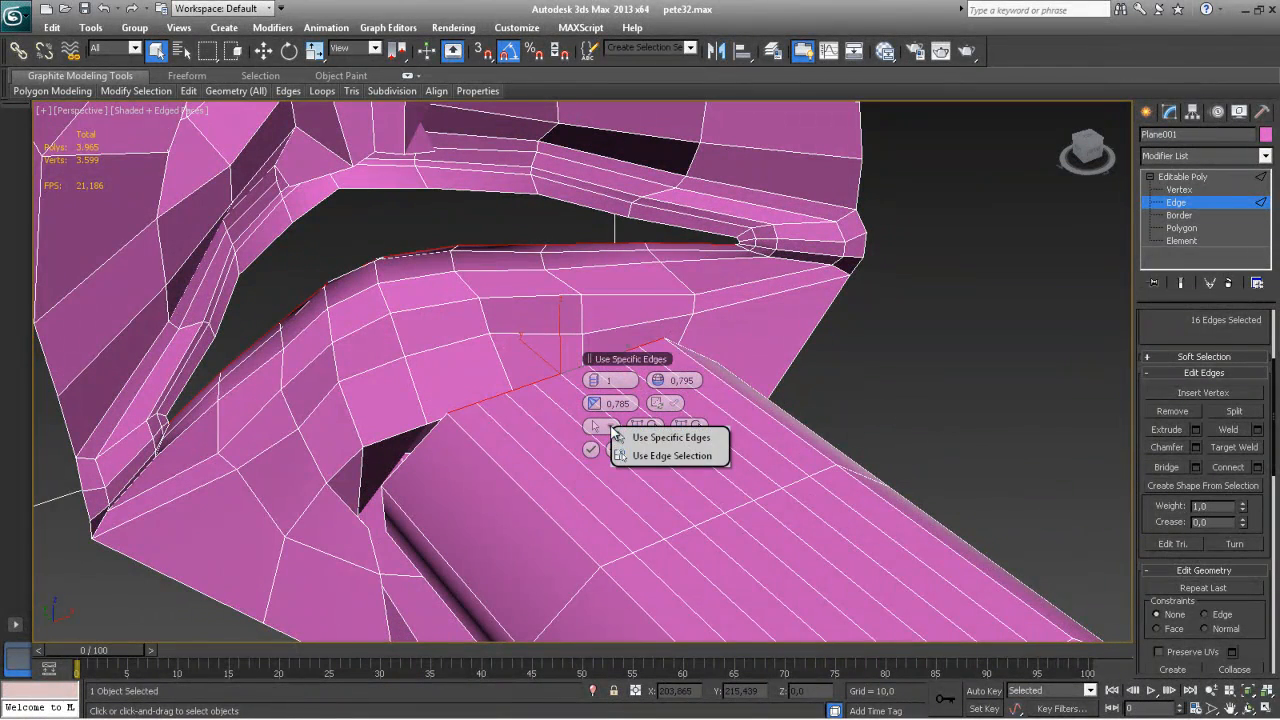
left_click(655, 455)
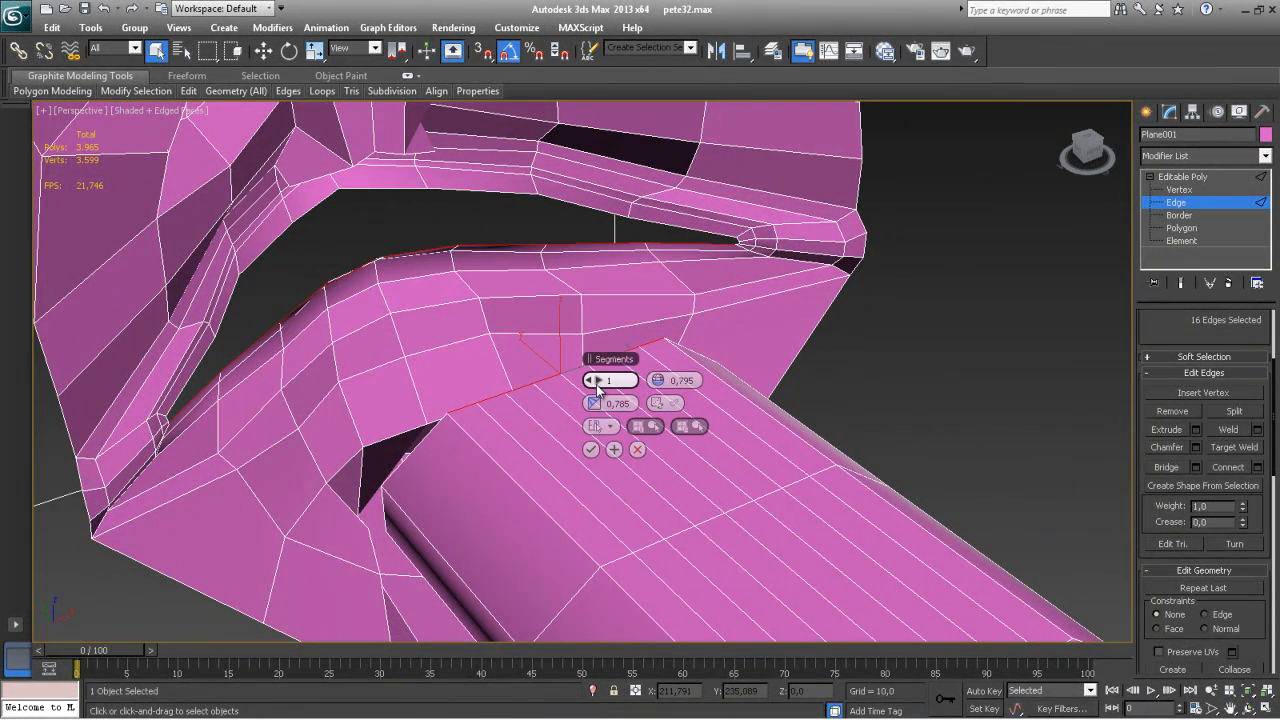
left_click_drag(604, 380, 662, 381)
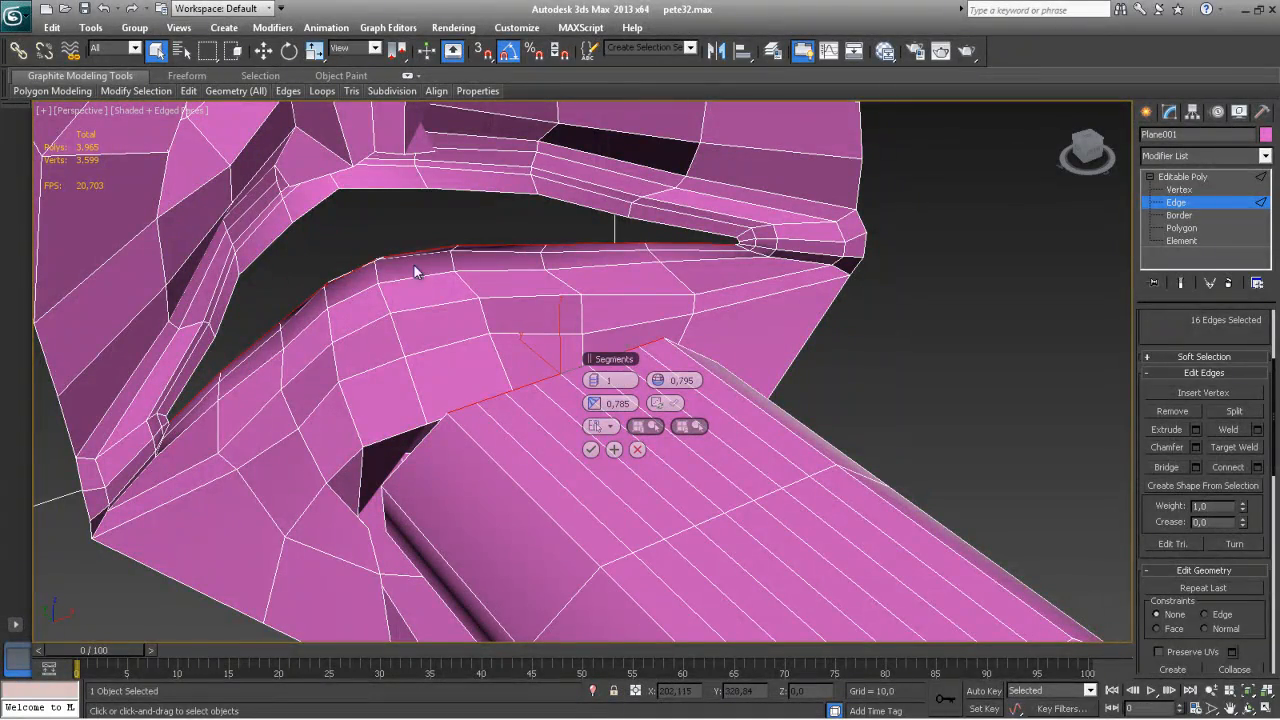
Try bridging the lower lip's middle edges to the middle edges of the box's upper rim
middle_click_drag(533, 385, 492, 393, "alt")
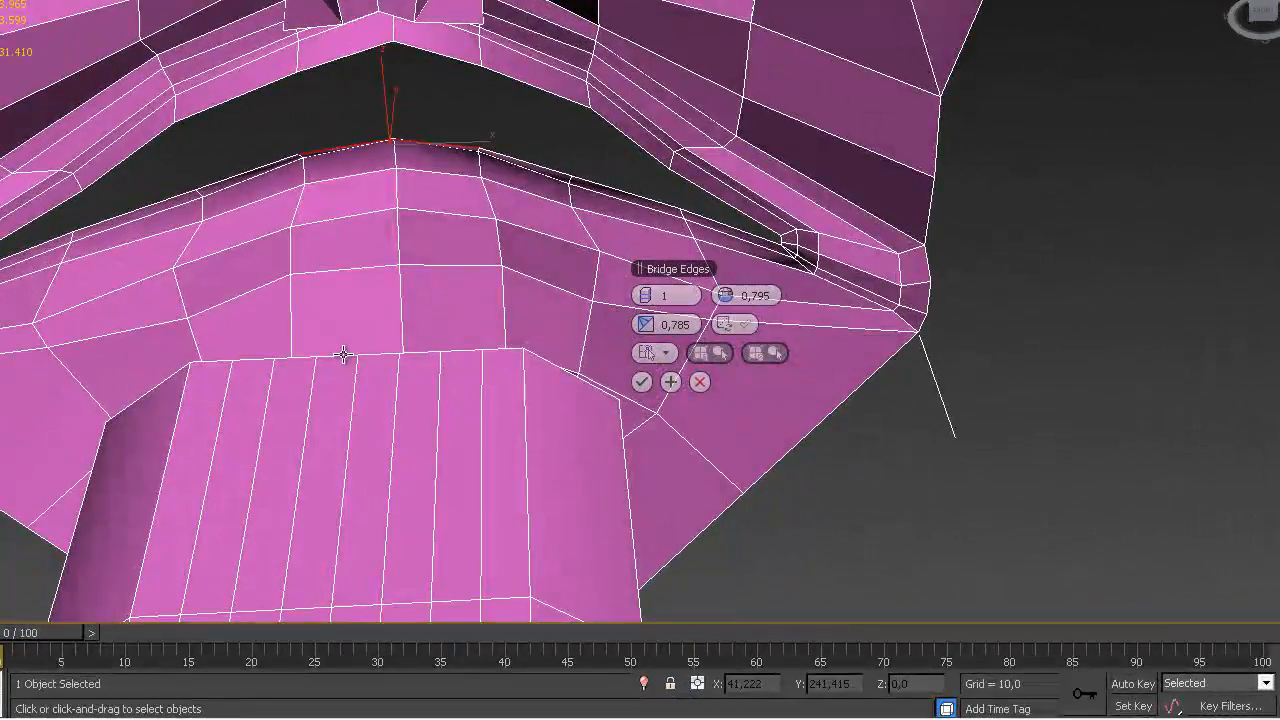
left_click(343, 354, "ctrl")
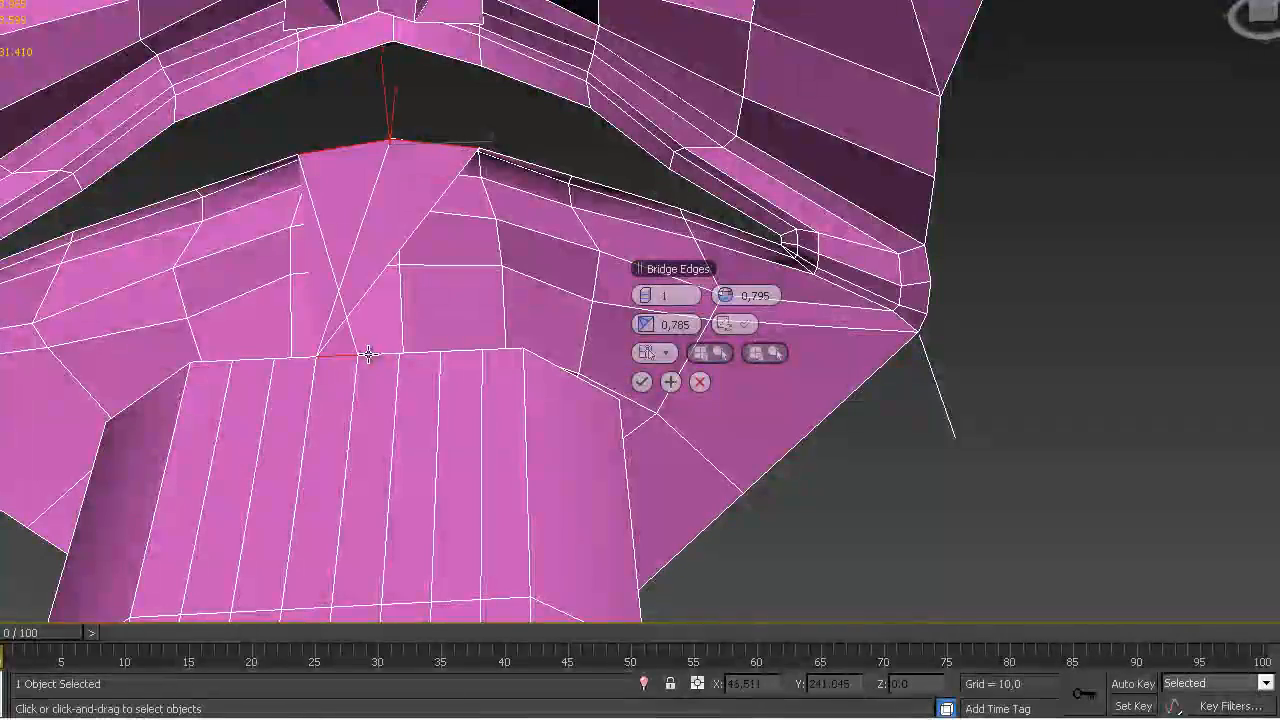
left_click(374, 355, "ctrl")
middle_click_drag(428, 356, 480, 300, "alt")
left_click(336, 161)
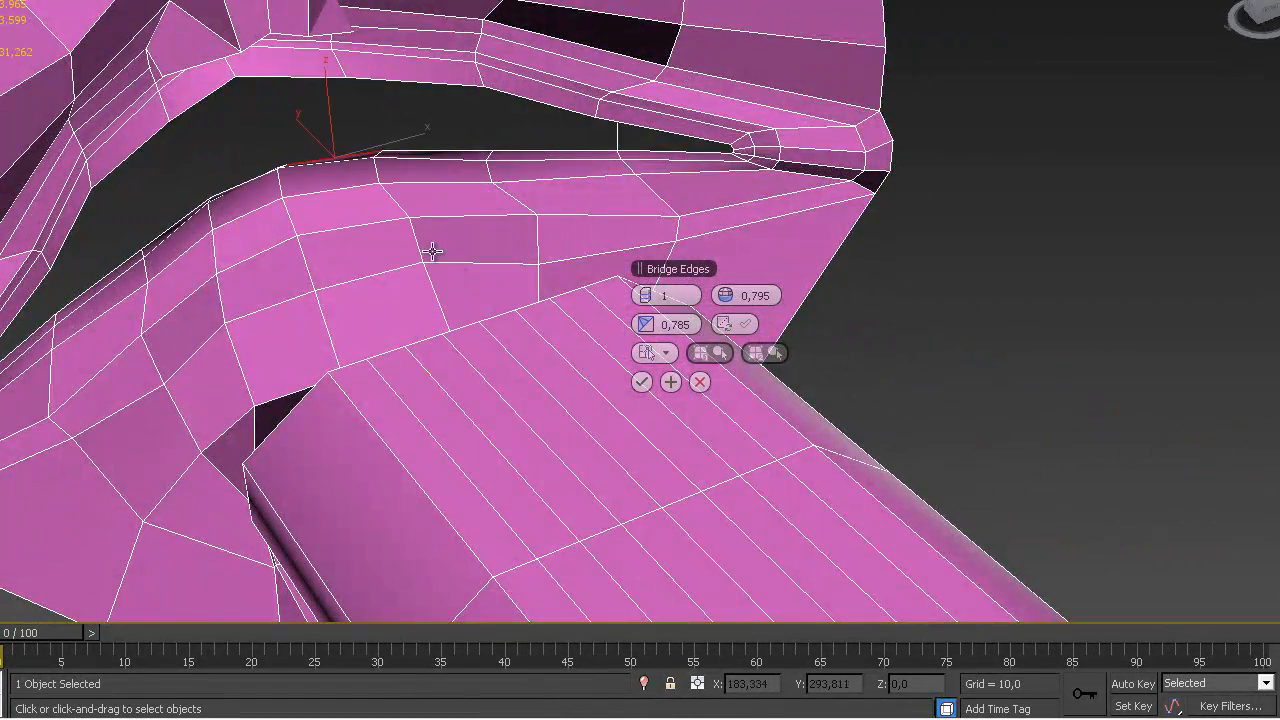
left_click(499, 319, "ctrl")
mouse_move(483, 328)
middle_mouse_down("alt")
mouse_move(434, 354)
mouse_move(600, 322)
mouse_move(560, 320)
mouse_move(620, 290)
mouse_move(590, 300)
mouse_move(457, 285)
mouse_move(490, 300)
mouse_move(480, 334)
middle_mouse_up("alt")
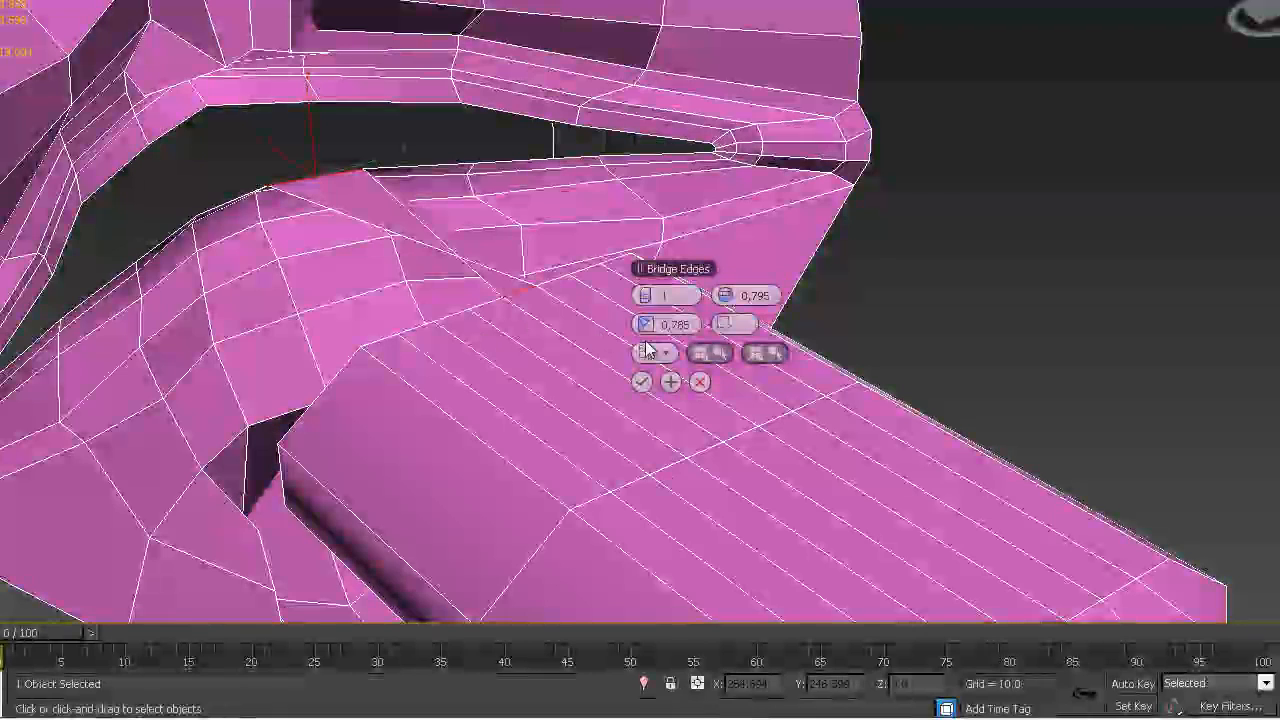
Bridge the middle edges of the upper lip to the matching middle edges of the box's upper front rim
left_click(243, 106)
left_click(527, 291, "ctrl")
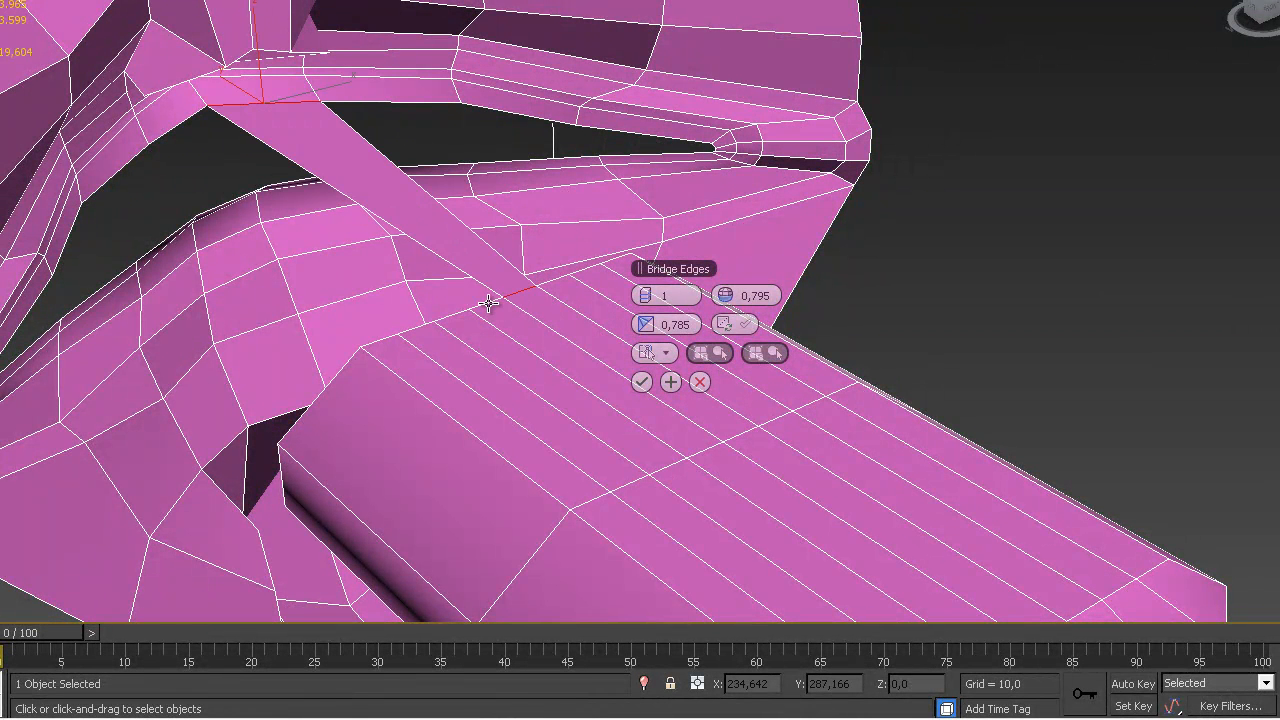
left_click(214, 129, "ctrl")
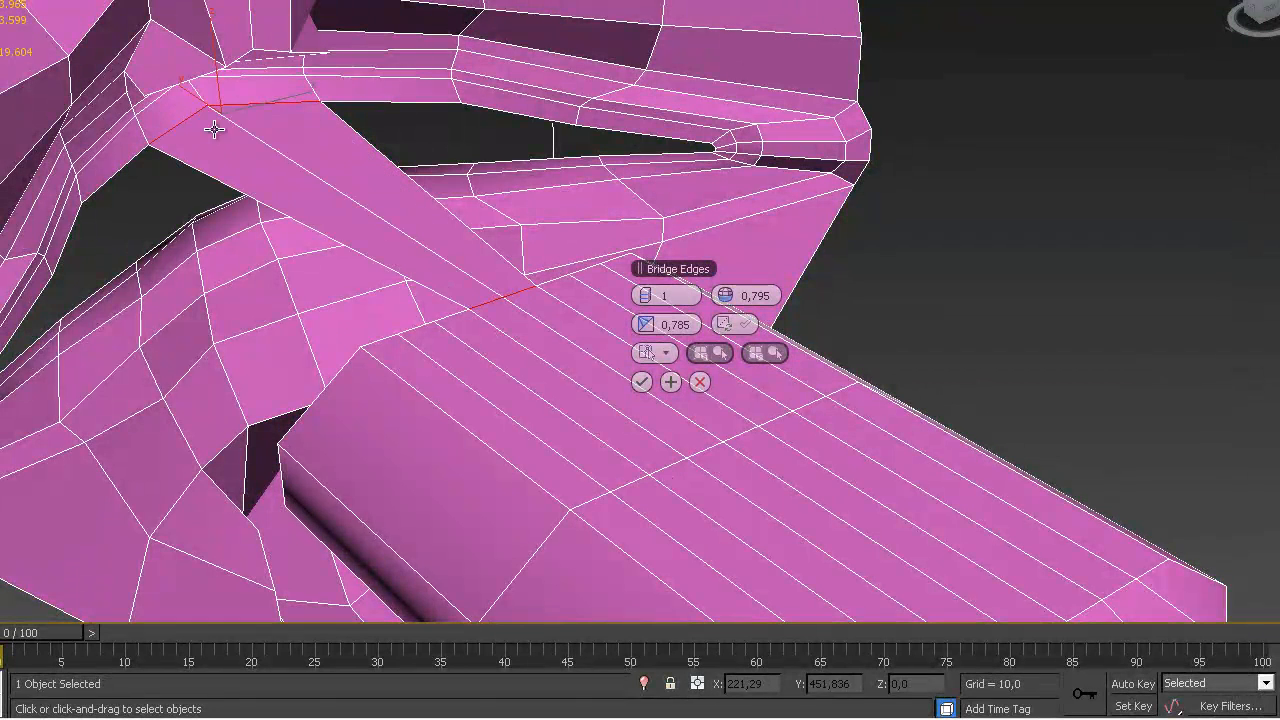
left_click(352, 104, "ctrl")
left_click(556, 277, "ctrl")
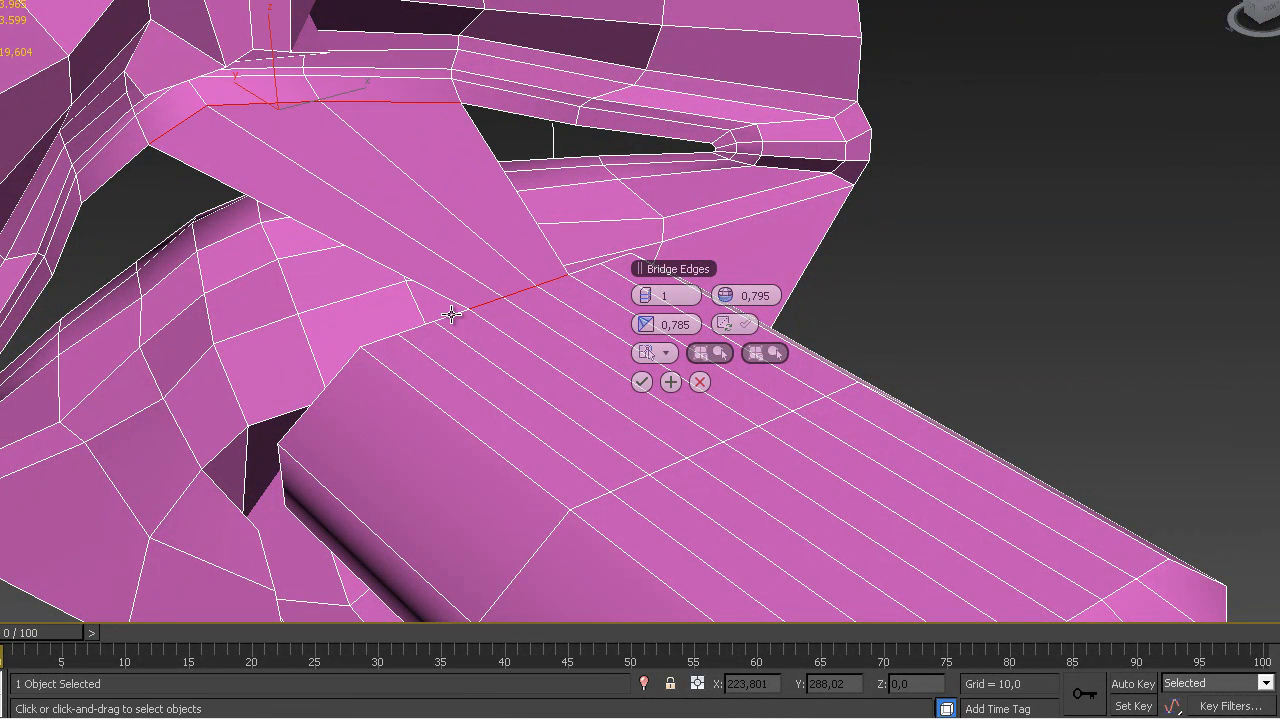
left_click(451, 315, "ctrl")
Widen the upper bridge toward both mouth corners by adding outer upper-lip edges and the next edge of the box's upper rim
middle_click_drag(264, 221, 611, 180, "alt")
left_click(614, 165, "ctrl")
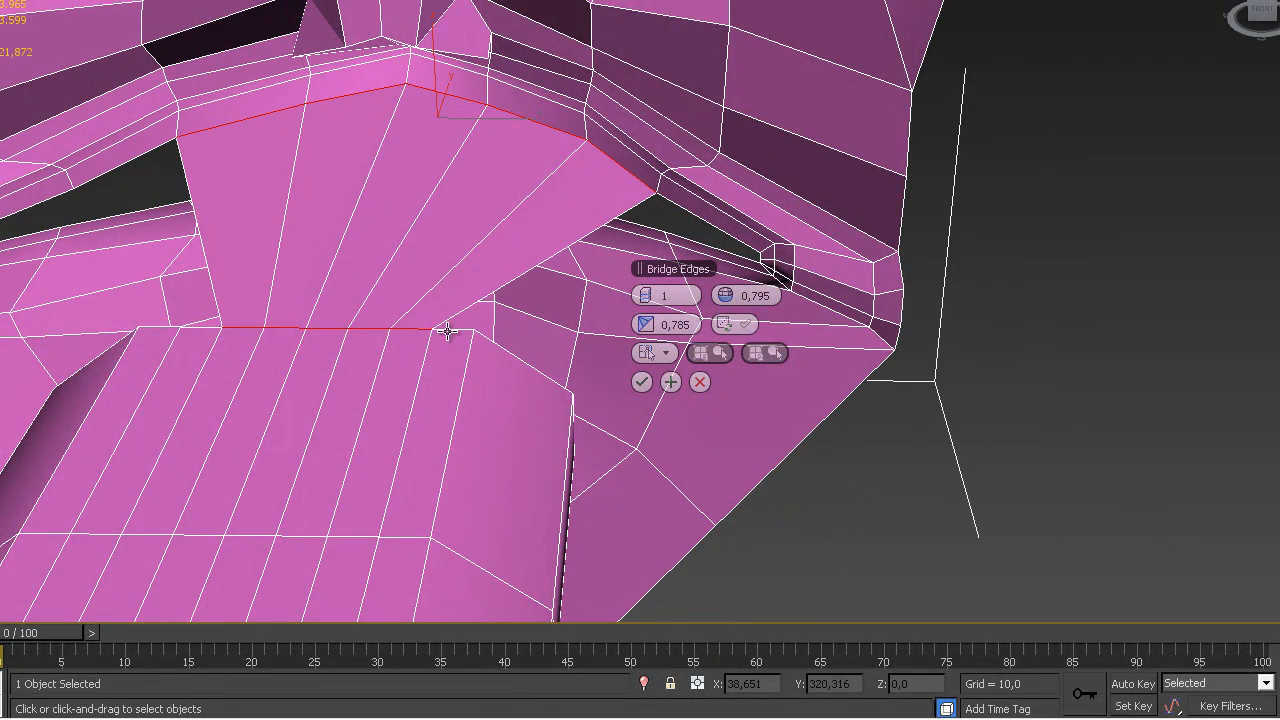
middle_click_drag(531, 266, 680, 209, "alt")
left_click(686, 190, "ctrl")
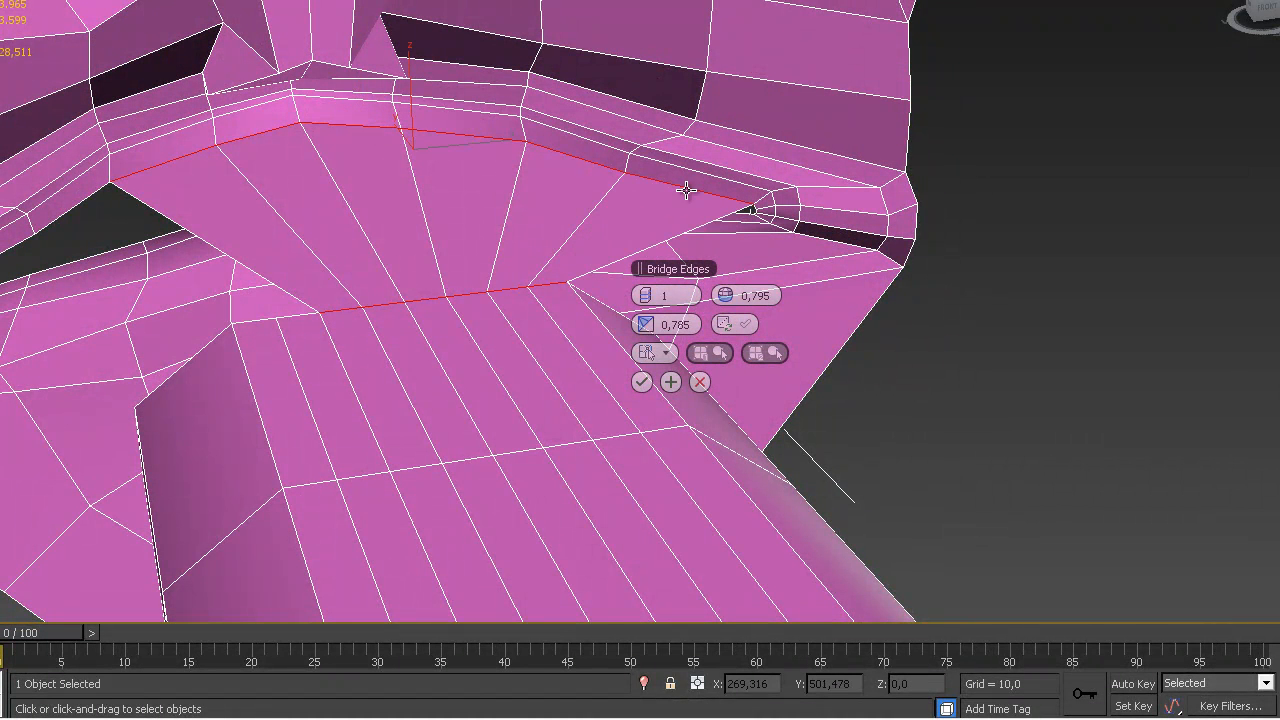
left_click(80, 207, "ctrl")
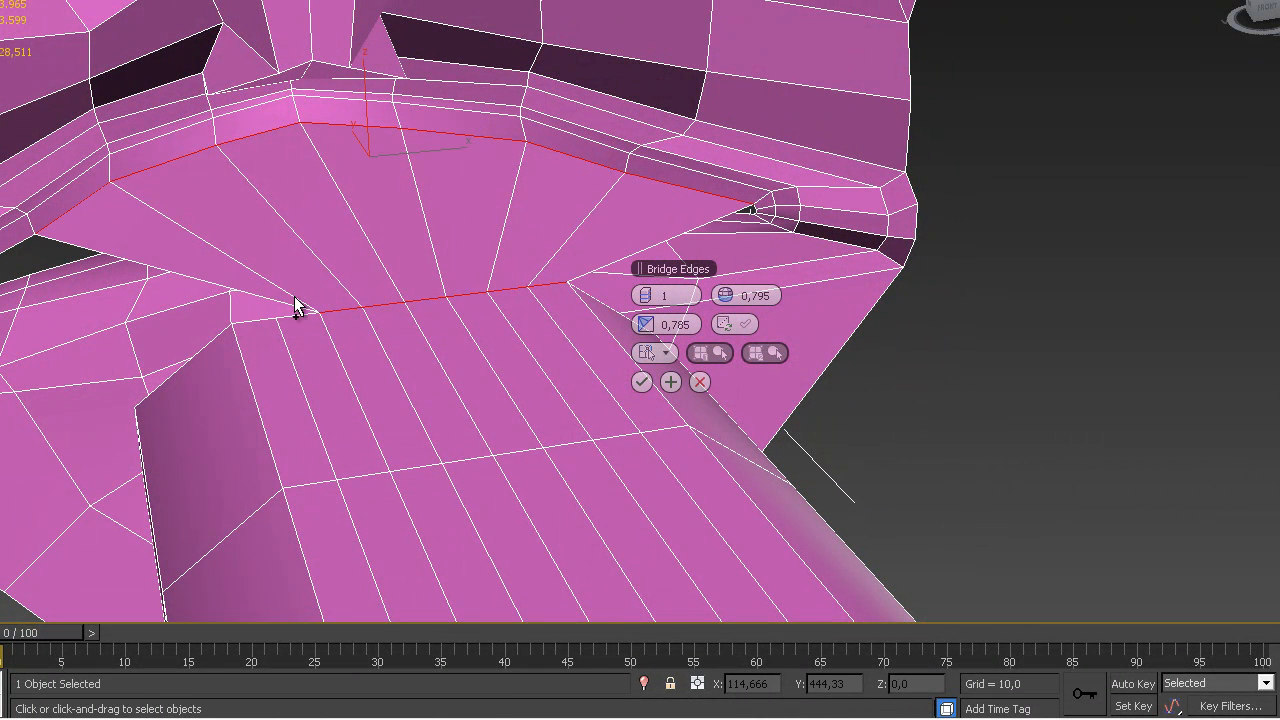
left_click(262, 319, "ctrl")
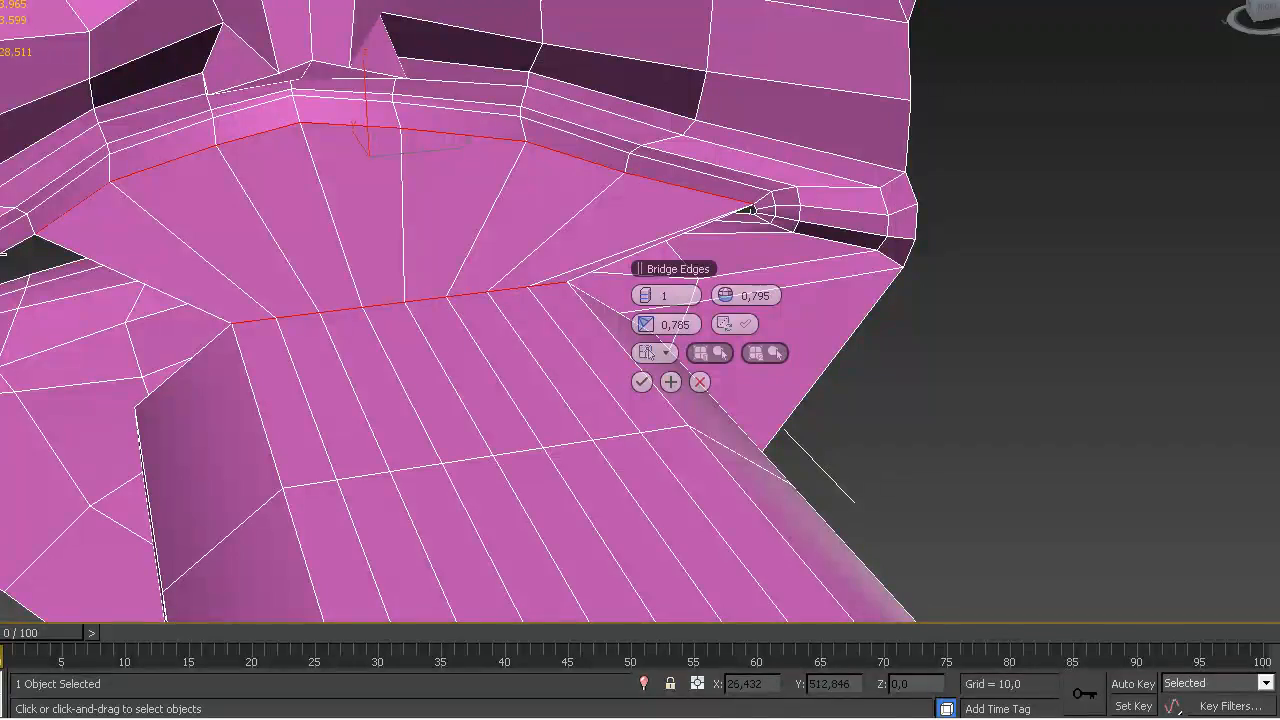
Add the bevelled upper corner edge of the box rim and the adjacent mouth-corner edge to the bridge selection
middle_click_drag(251, 289, 374, 246, "alt")
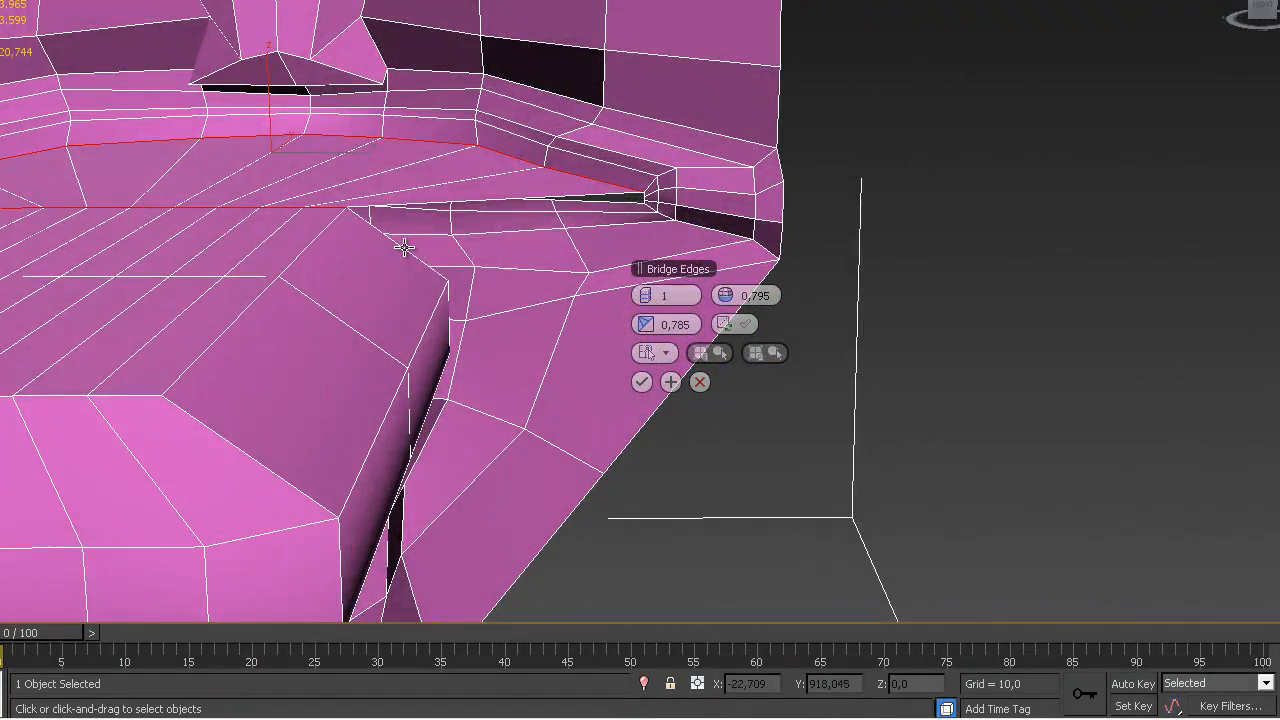
left_click(404, 247, "ctrl")
left_click(645, 193, "ctrl")
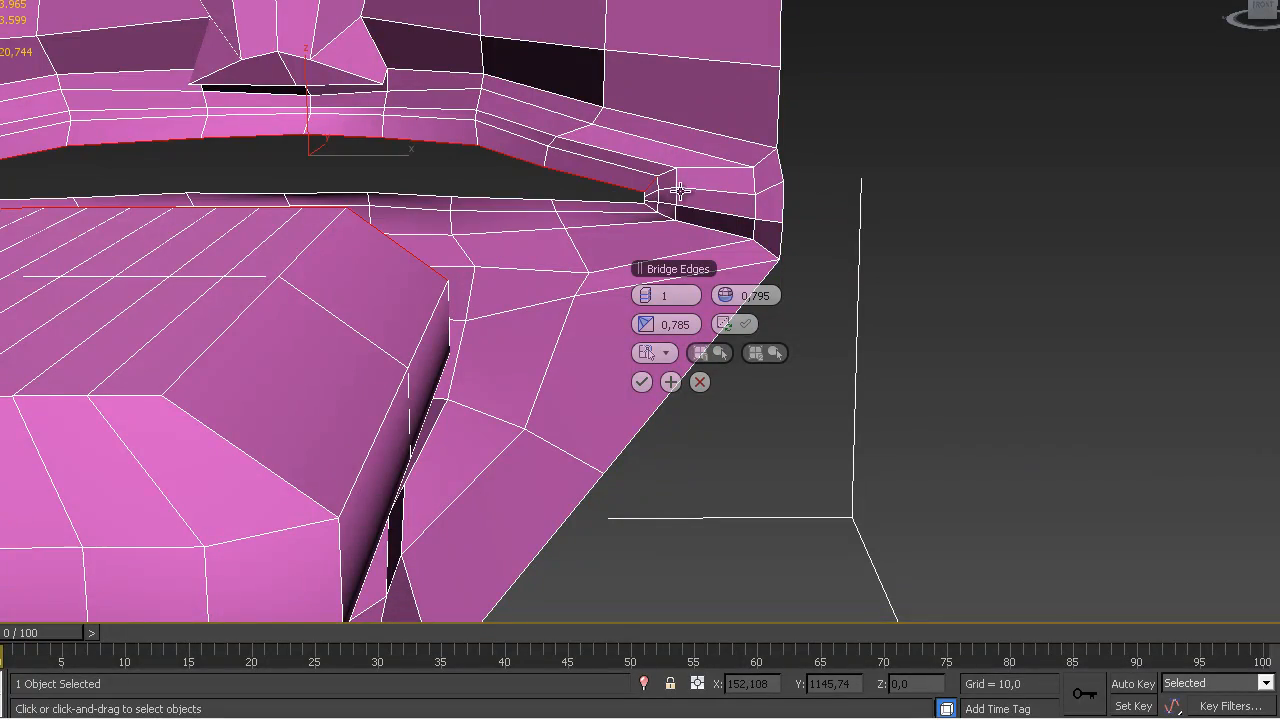
left_click(676, 199, "ctrl")
middle_click_drag(609, 223, 332, 240, "alt")
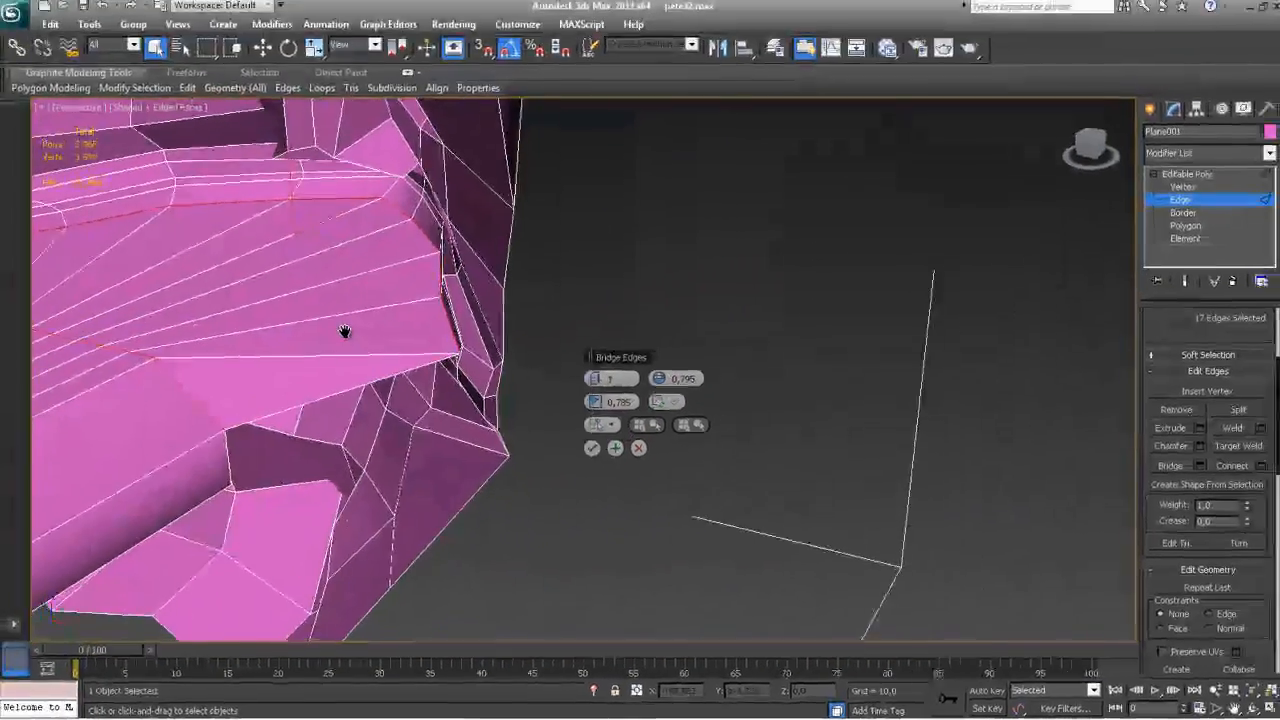
scroll(385, 345, "up", 2)
middle_click_drag(390, 420, 520, 440, "alt")
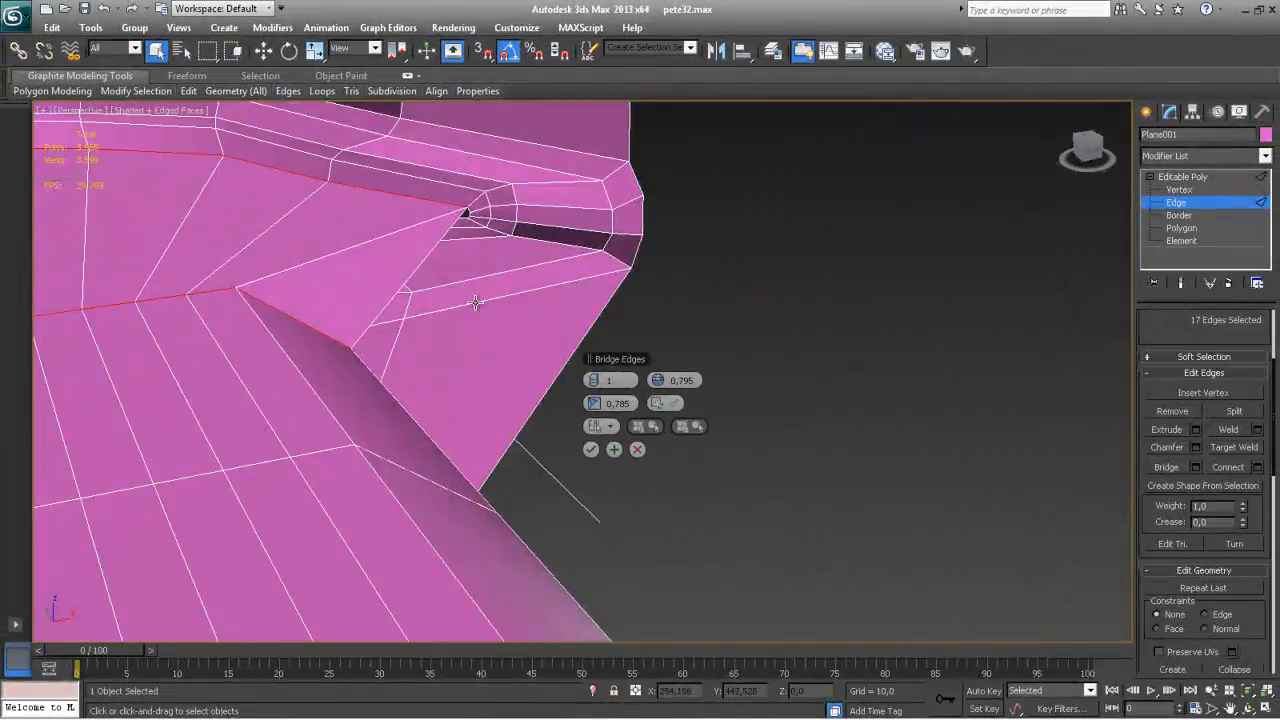
left_click(470, 211, "ctrl")
left_click(469, 211, "ctrl")
Correct the bridge selection at the mouth corner so it includes the short edges between the upper and lower lip
mouse_move(477, 223)
middle_mouse_down("alt")
mouse_move(437, 237)
mouse_move(494, 274)
mouse_move(471, 251)
mouse_move(470, 224)
middle_mouse_up("alt")
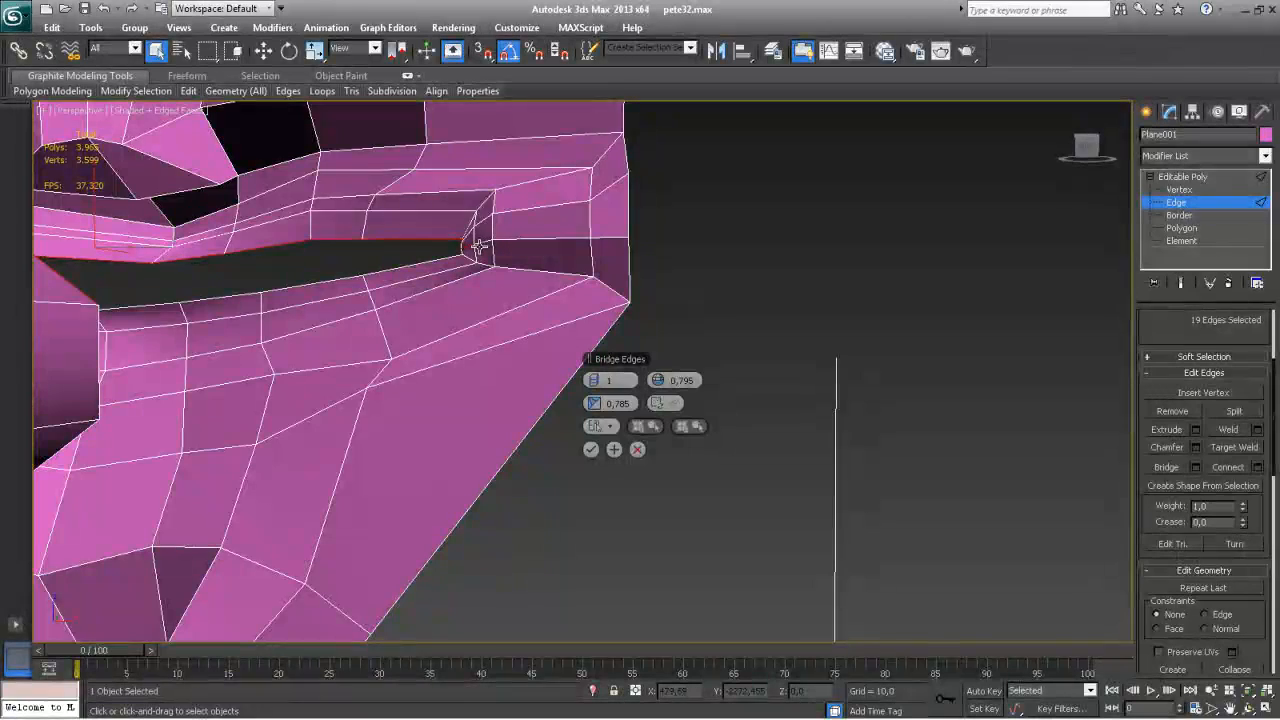
middle_click_drag(472, 250, 404, 222, "alt")
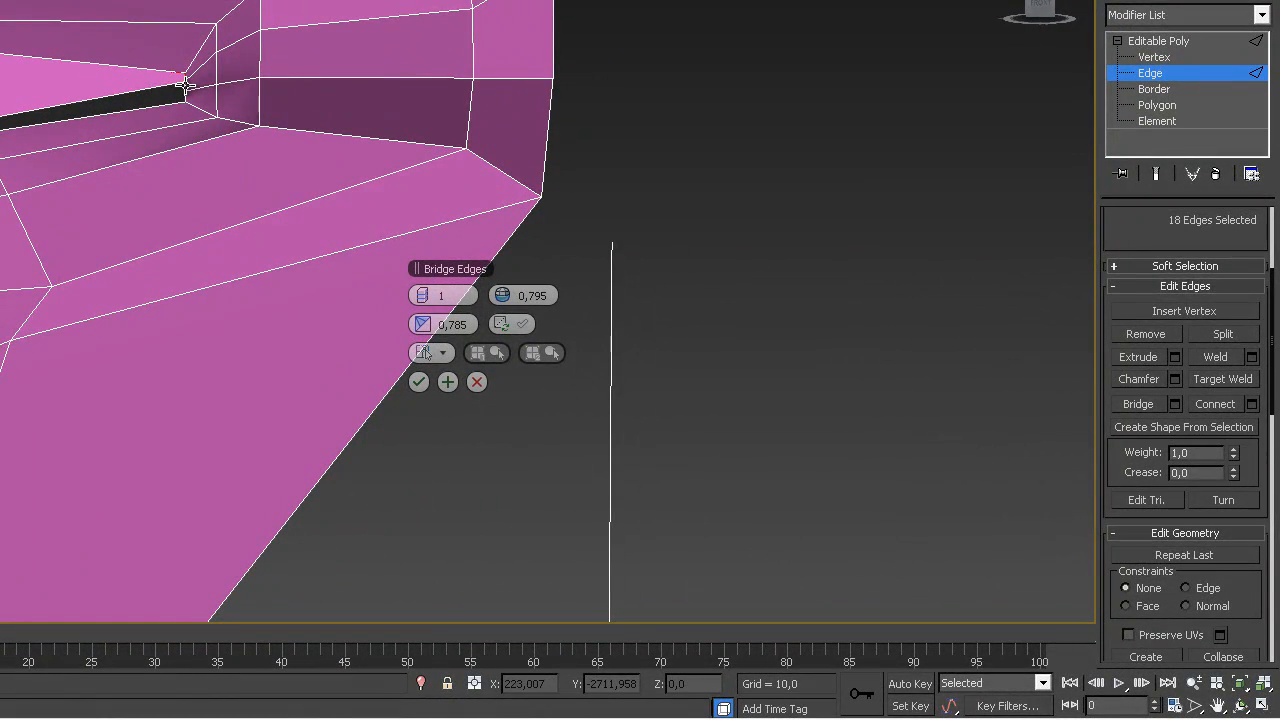
left_click(186, 97, "ctrl")
left_click(186, 104, "alt")
middle_click_drag(176, 102, 206, 84, "alt")
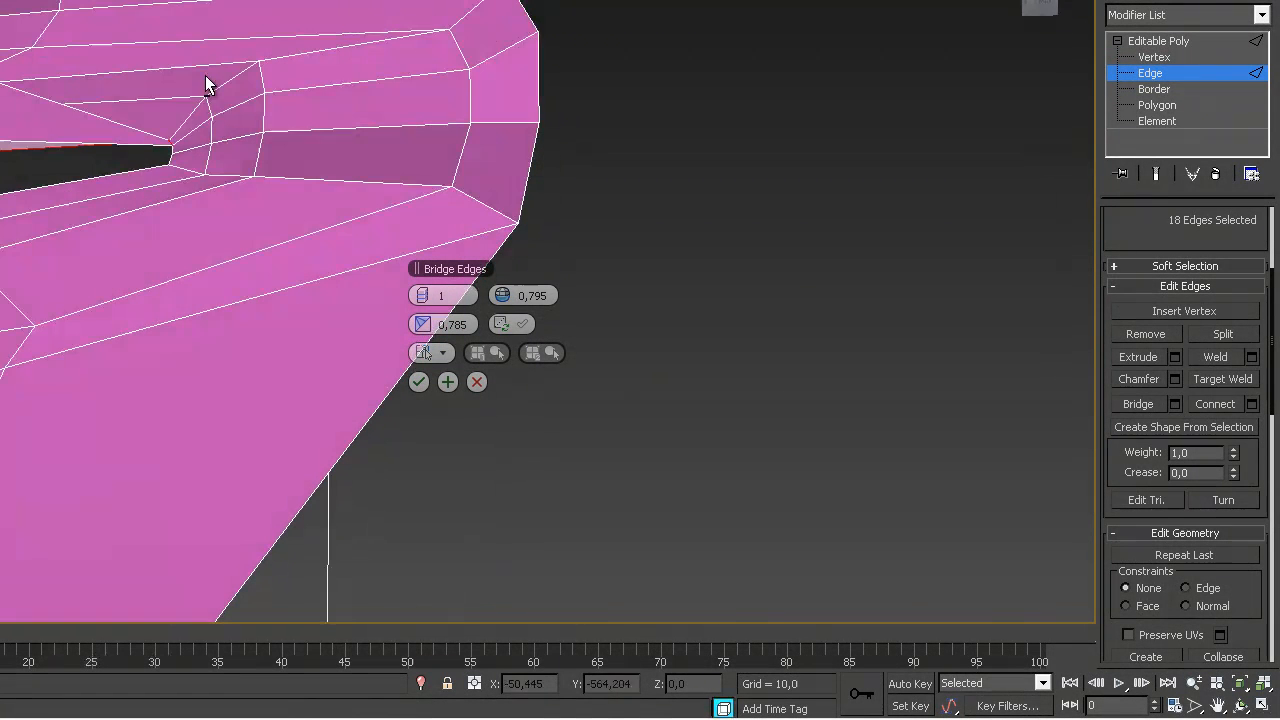
left_click(183, 167, "ctrl")
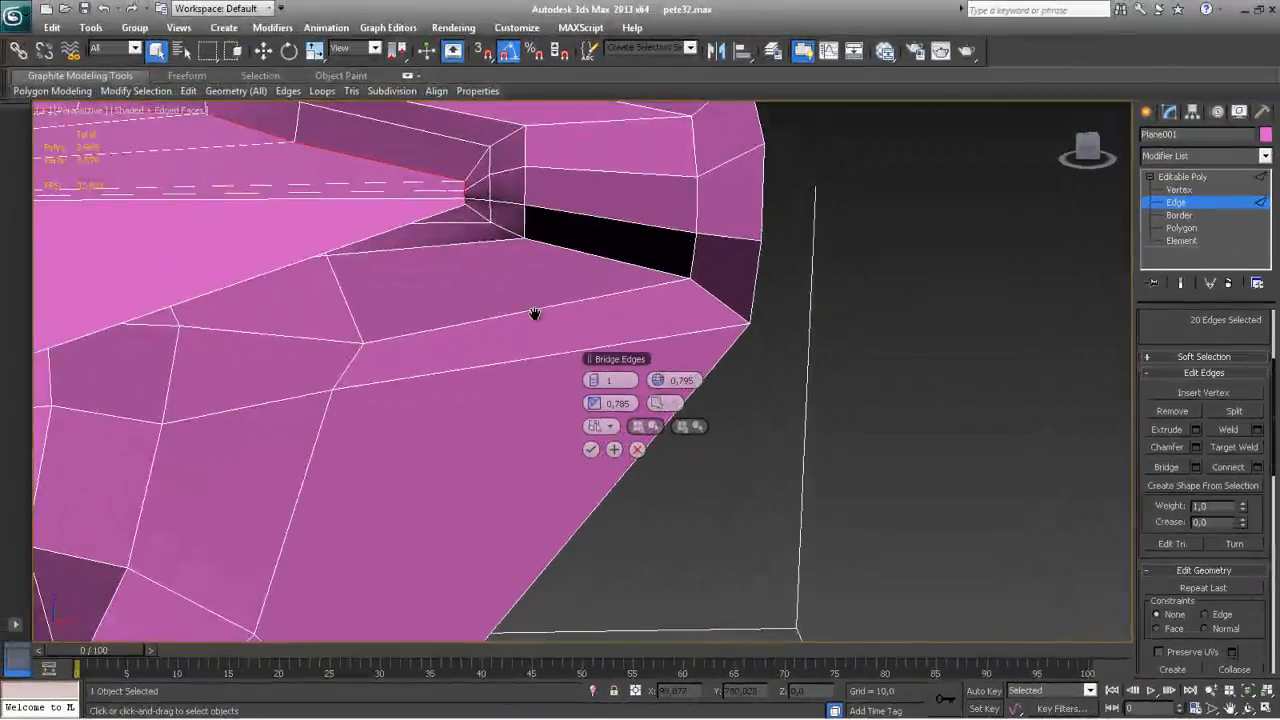
Add the box rim's vertical side edge and its lower bevelled corner edge near that mouth corner to the bridge
middle_click_drag(535, 314, 734, 267)
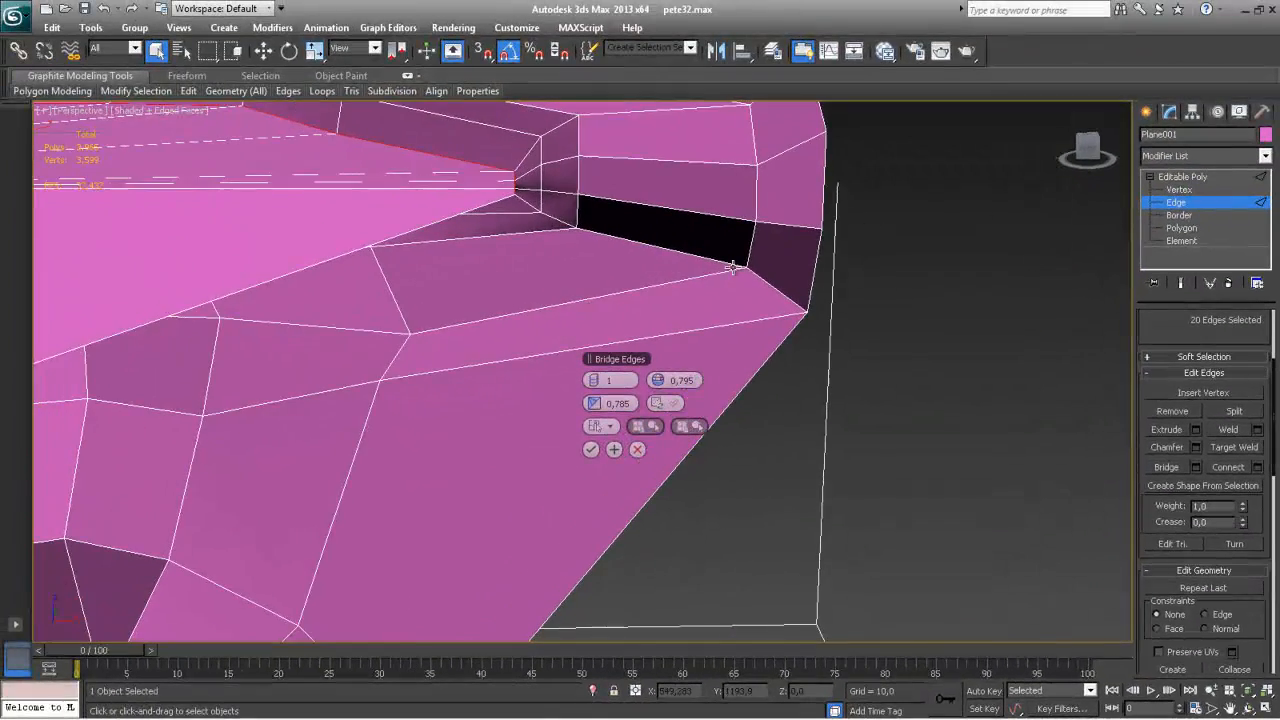
scroll(510, 289, "down", 3)
left_click(214, 421, "ctrl")
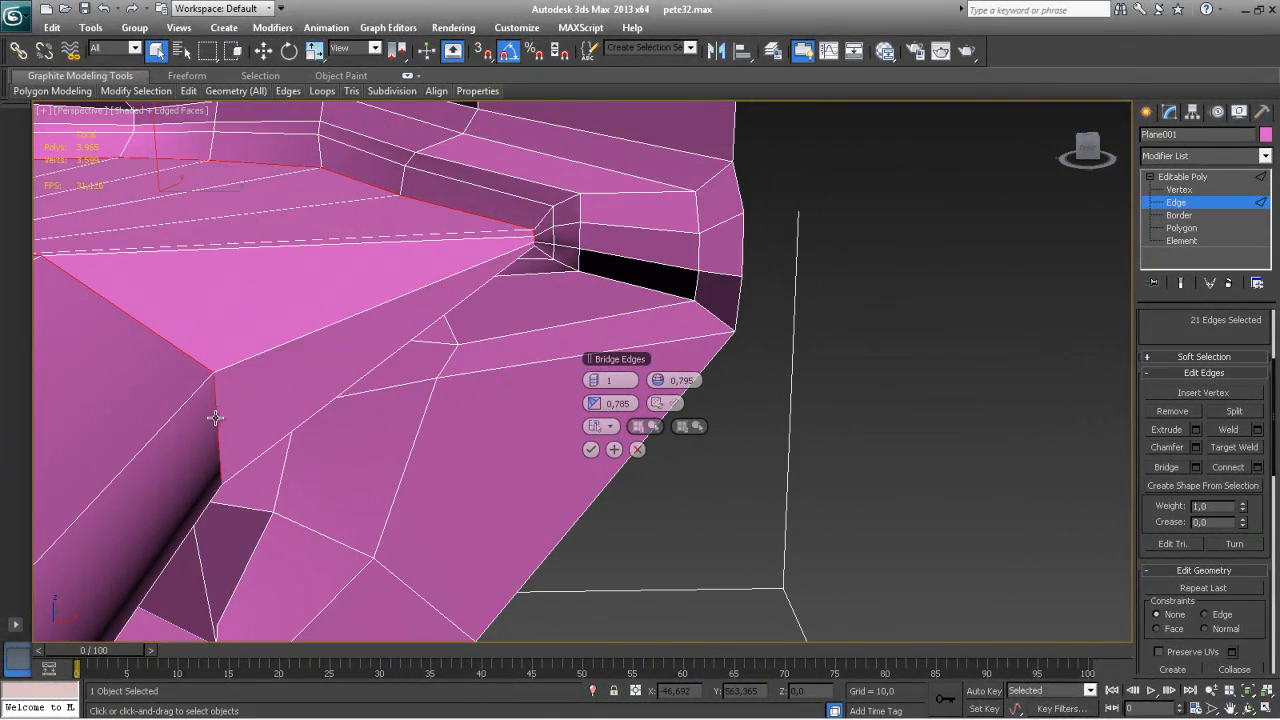
middle_click_drag(300, 437, 188, 333, "alt")
left_click(189, 311, "ctrl")
Extend the bridge along the lower lip by adding its edges alternately with the matching edges of the box's lower rim
middle_click_drag(364, 305, 450, 405, "alt")
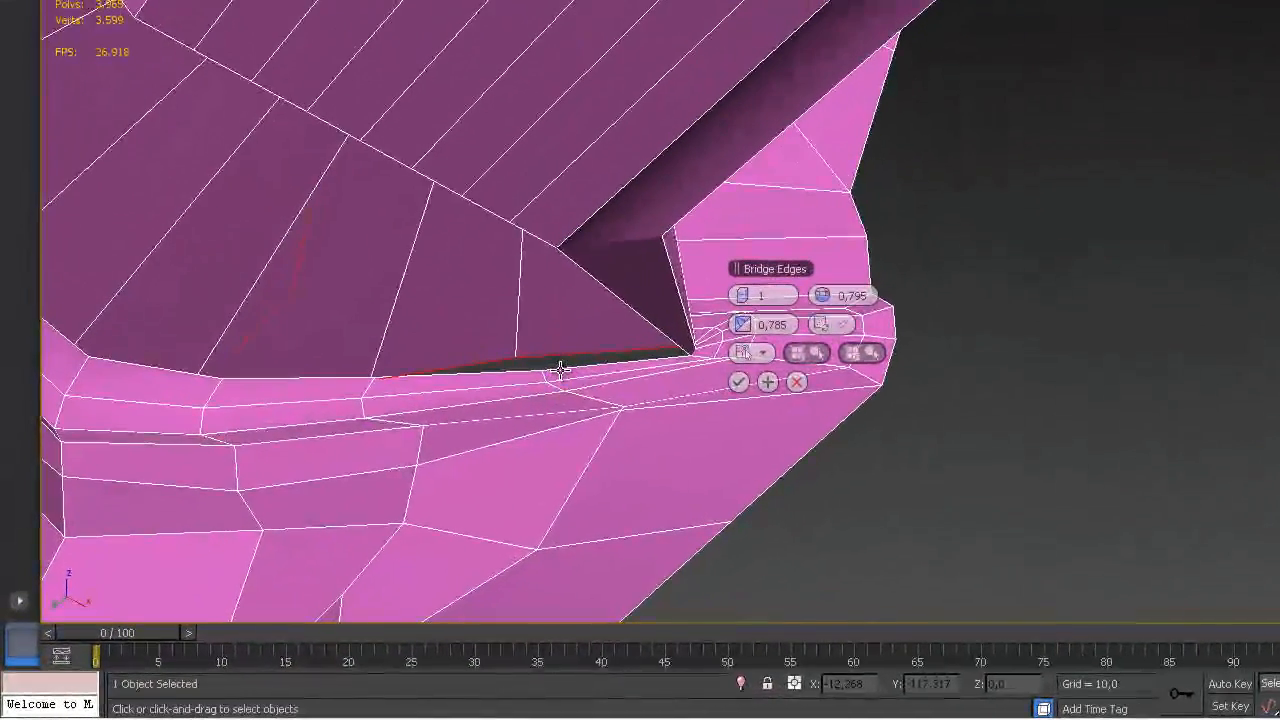
left_click(531, 230, "ctrl")
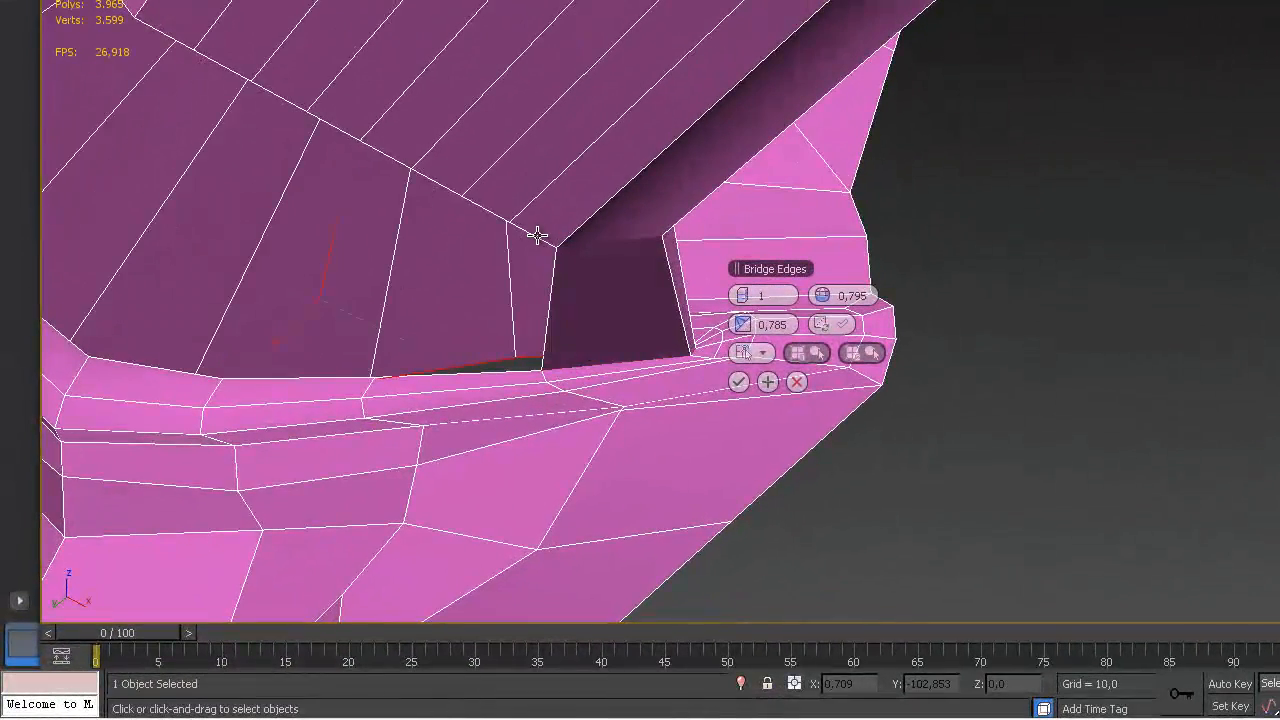
left_click(449, 371, "ctrl")
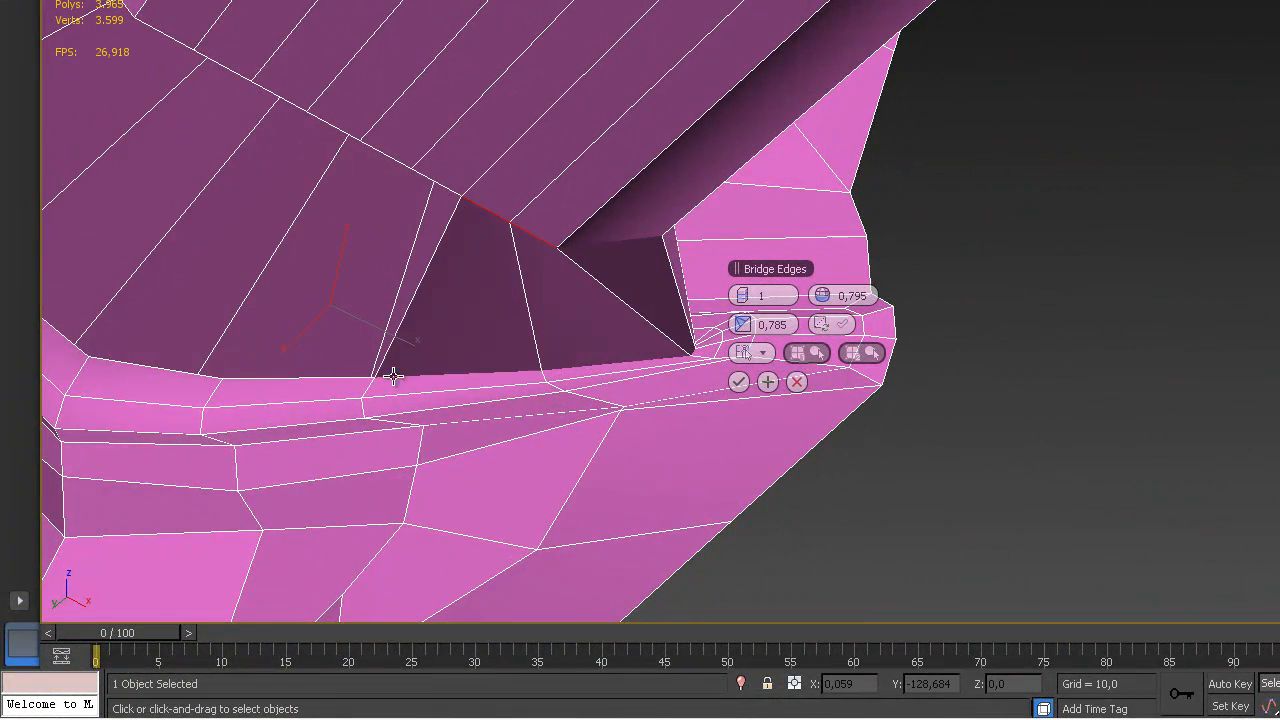
left_click(340, 377, "ctrl")
left_click(431, 177, "ctrl")
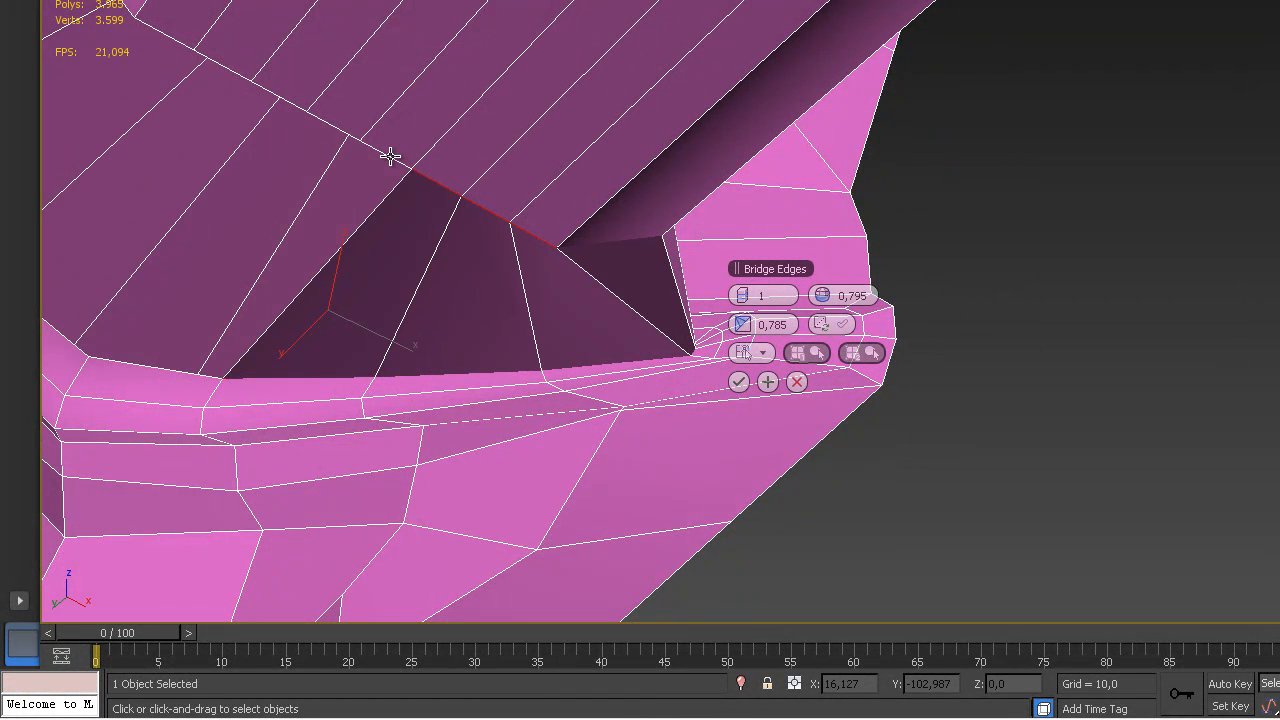
left_click(166, 373, "ctrl")
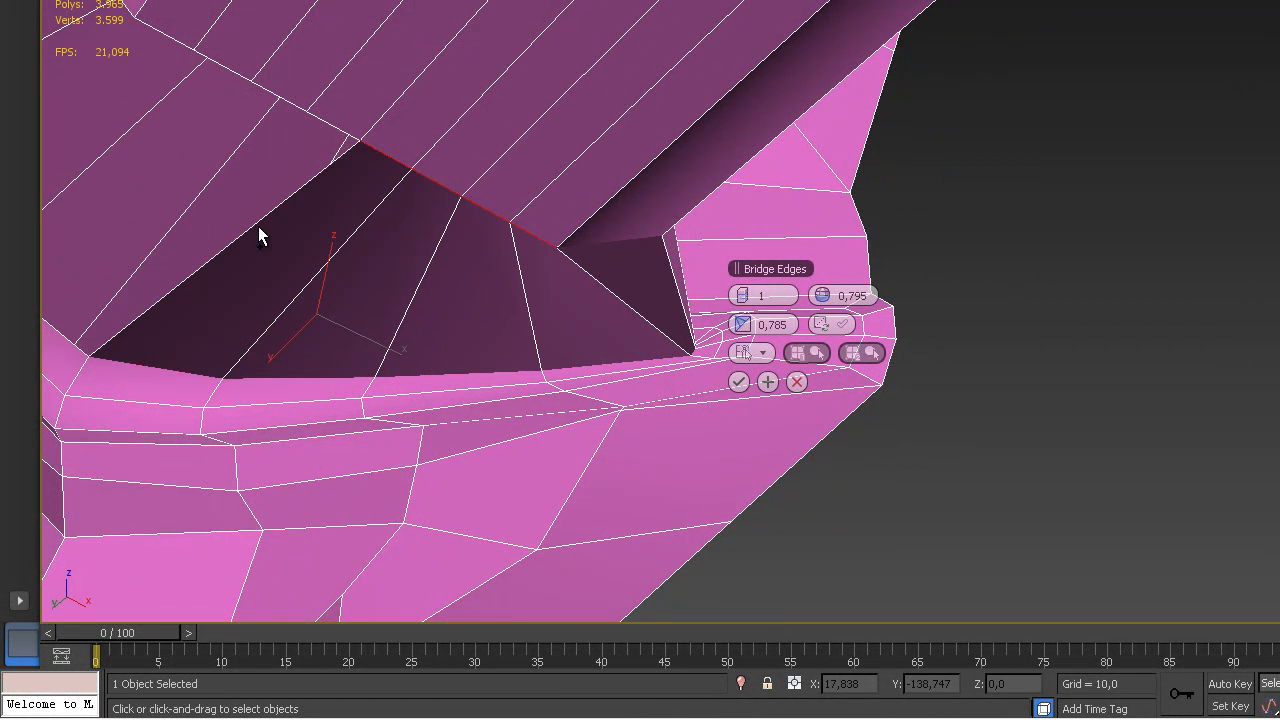
left_click(319, 119, "ctrl")
Continue the lower-lip bridge toward the opposite mouth corner, including the remaining straight edges of the box's lower rim
middle_click_drag(50, 328, 765, 482, "alt")
left_click(479, 124, "ctrl")
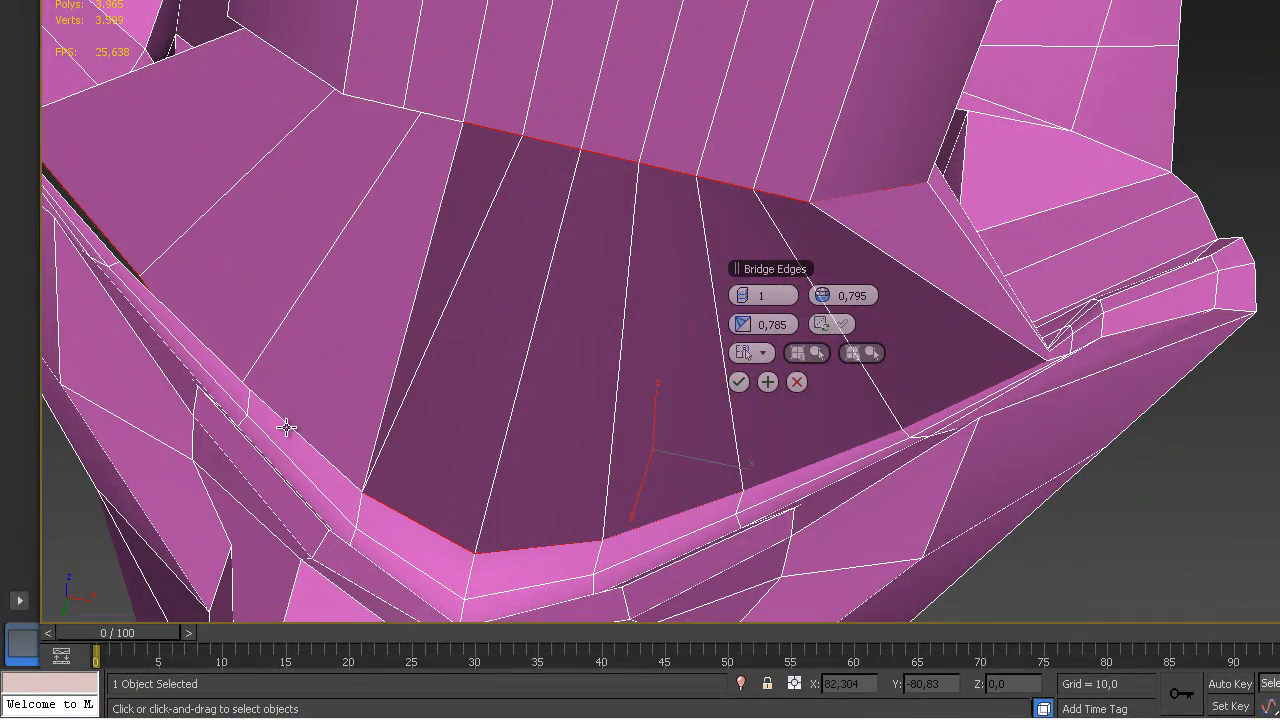
left_click(287, 427, "ctrl")
left_click(431, 114, "ctrl")
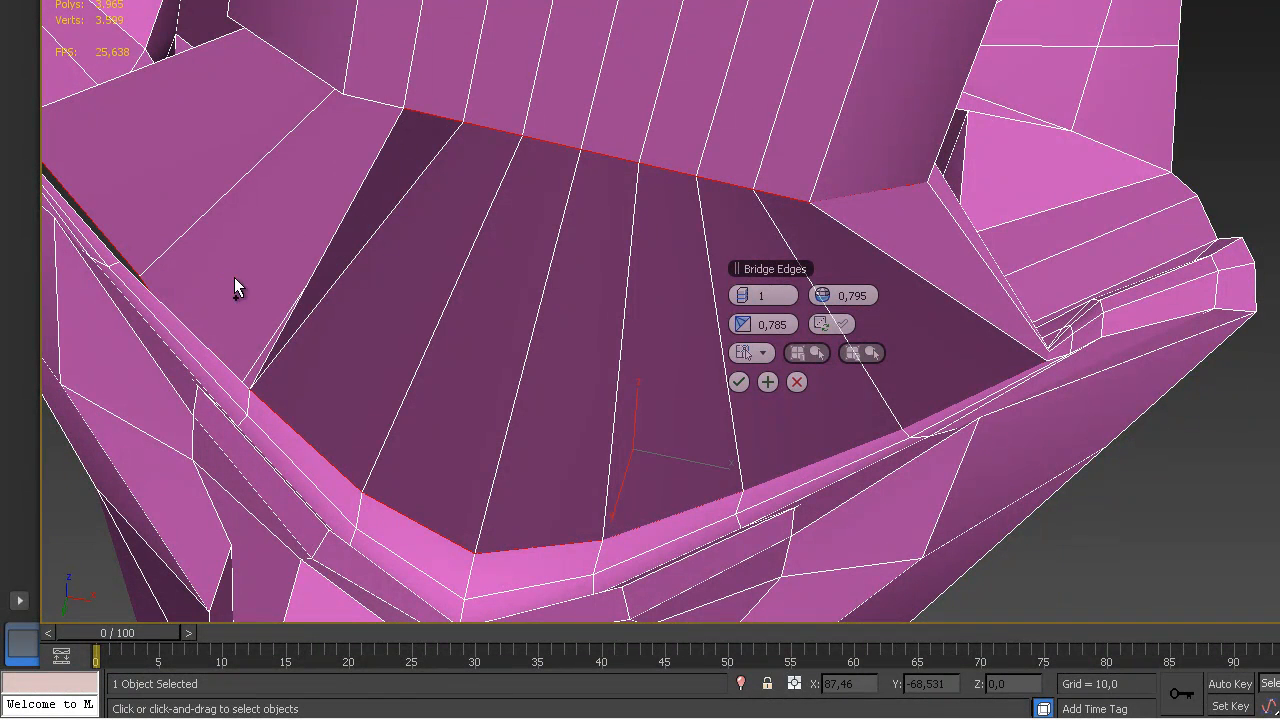
left_click(211, 348, "ctrl")
left_click(323, 134, "ctrl")
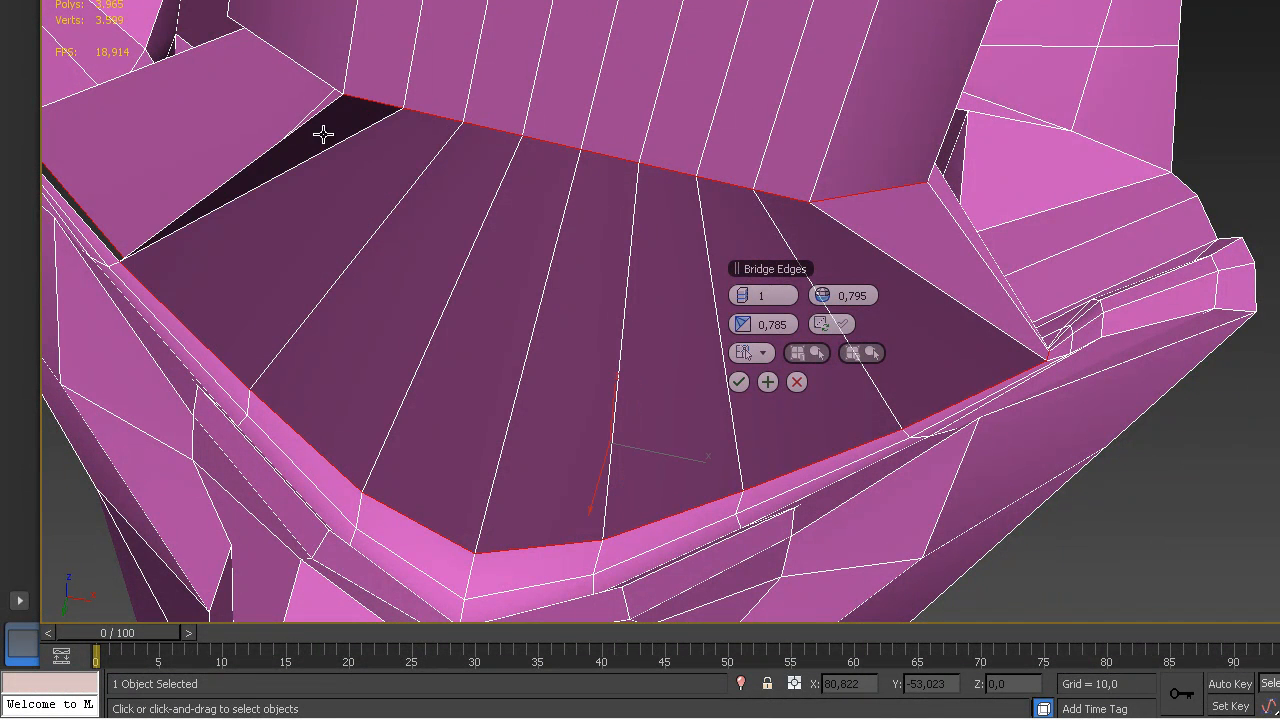
Add the short edges at the opposite mouth corner to the bridge selection to join the upper and lower lip edges
middle_click_drag(243, 234, 634, 517, "alt")
middle_click_drag(357, 407, 491, 374, "alt")
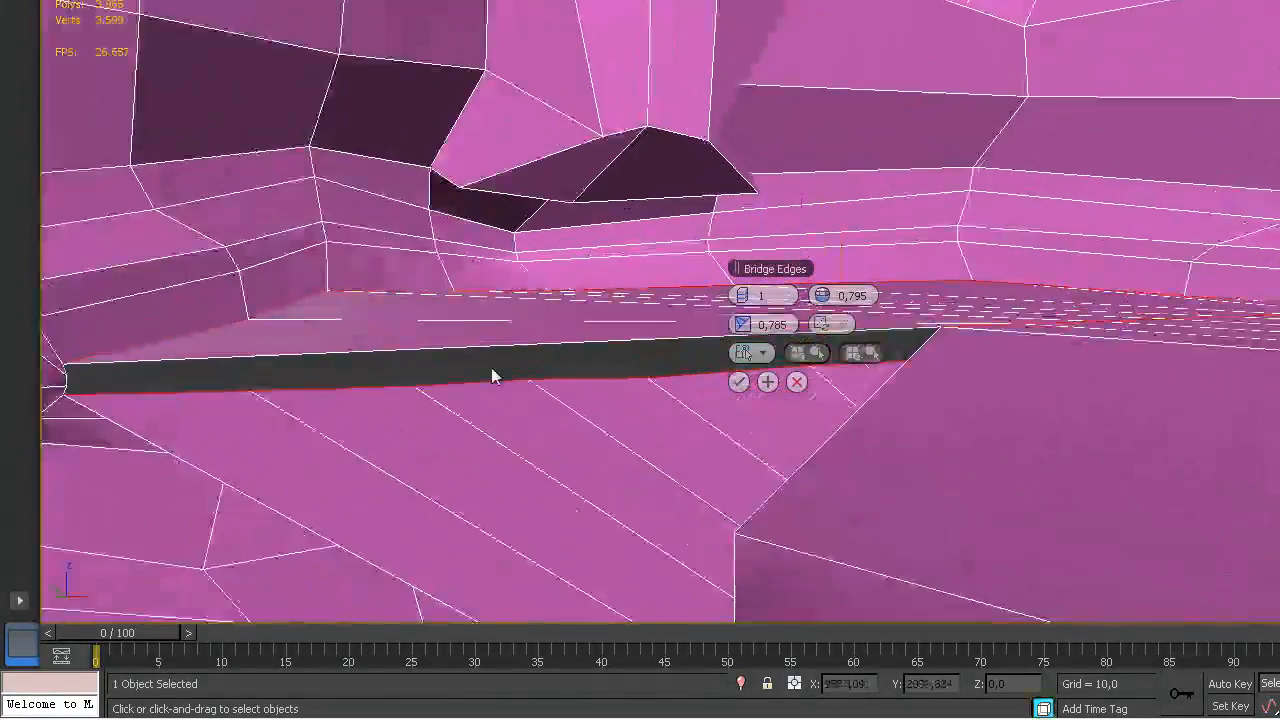
left_click(62, 391)
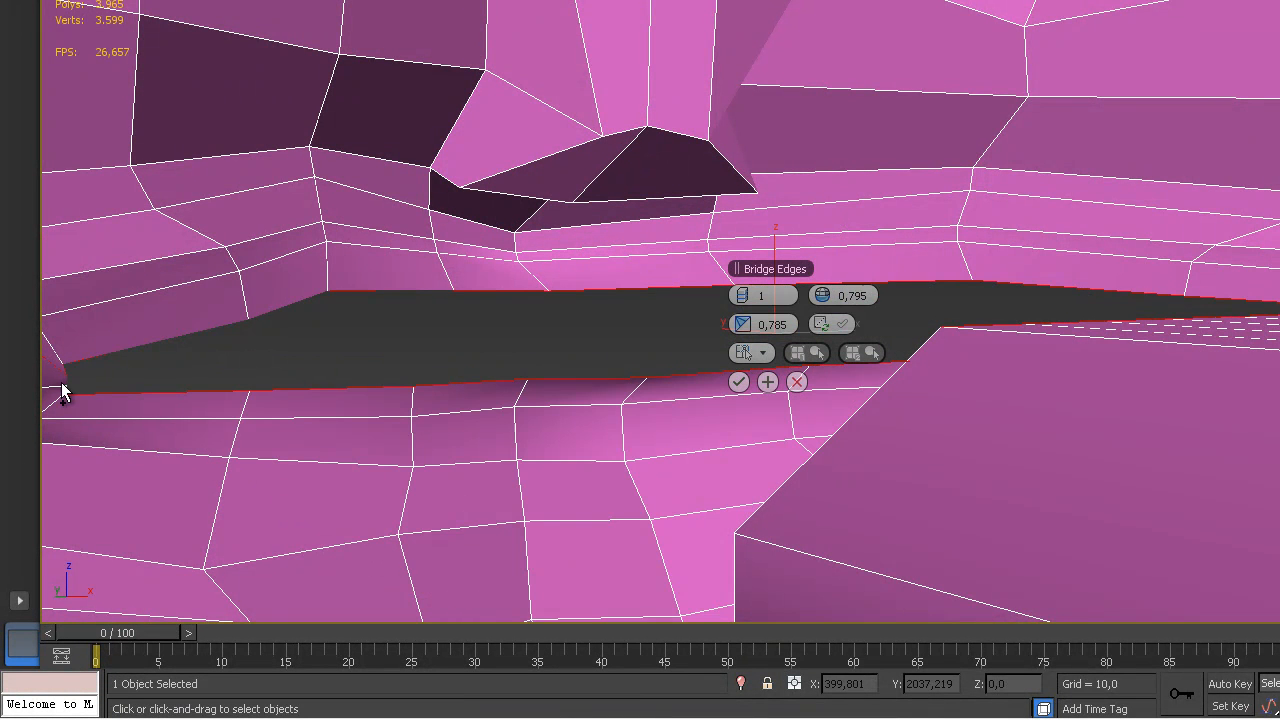
left_click(66, 389)
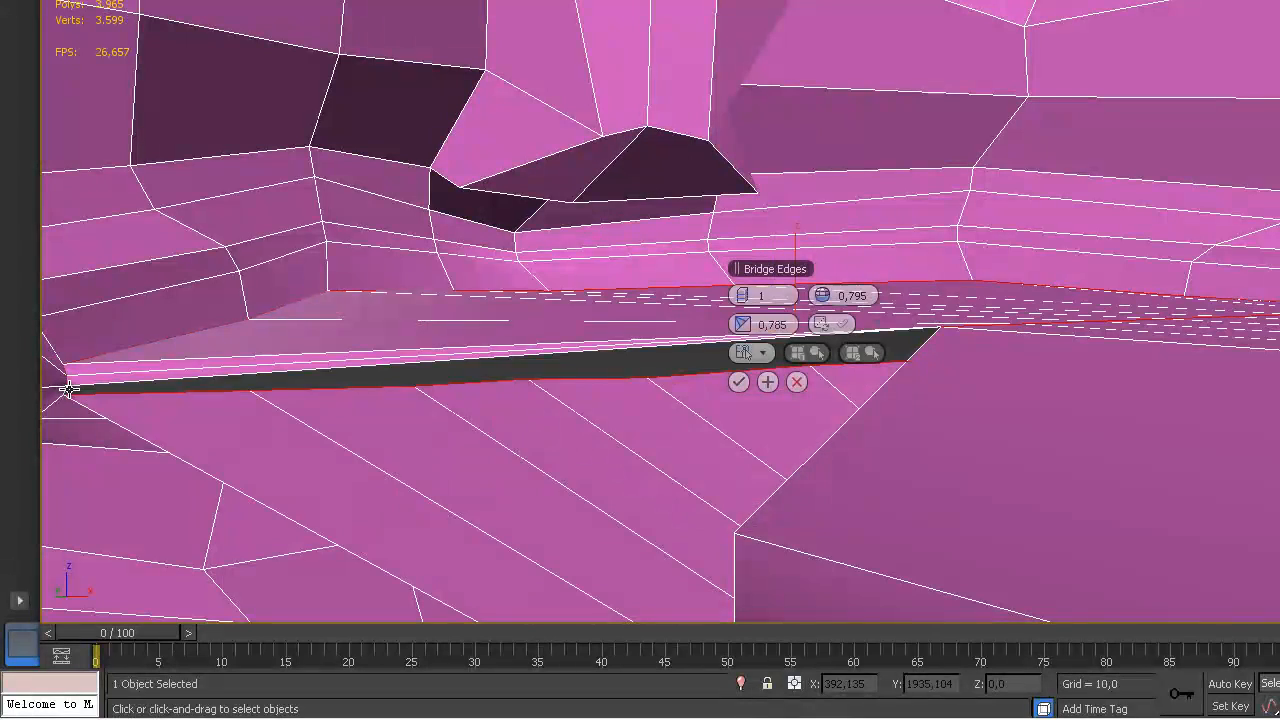
left_click(60, 391)
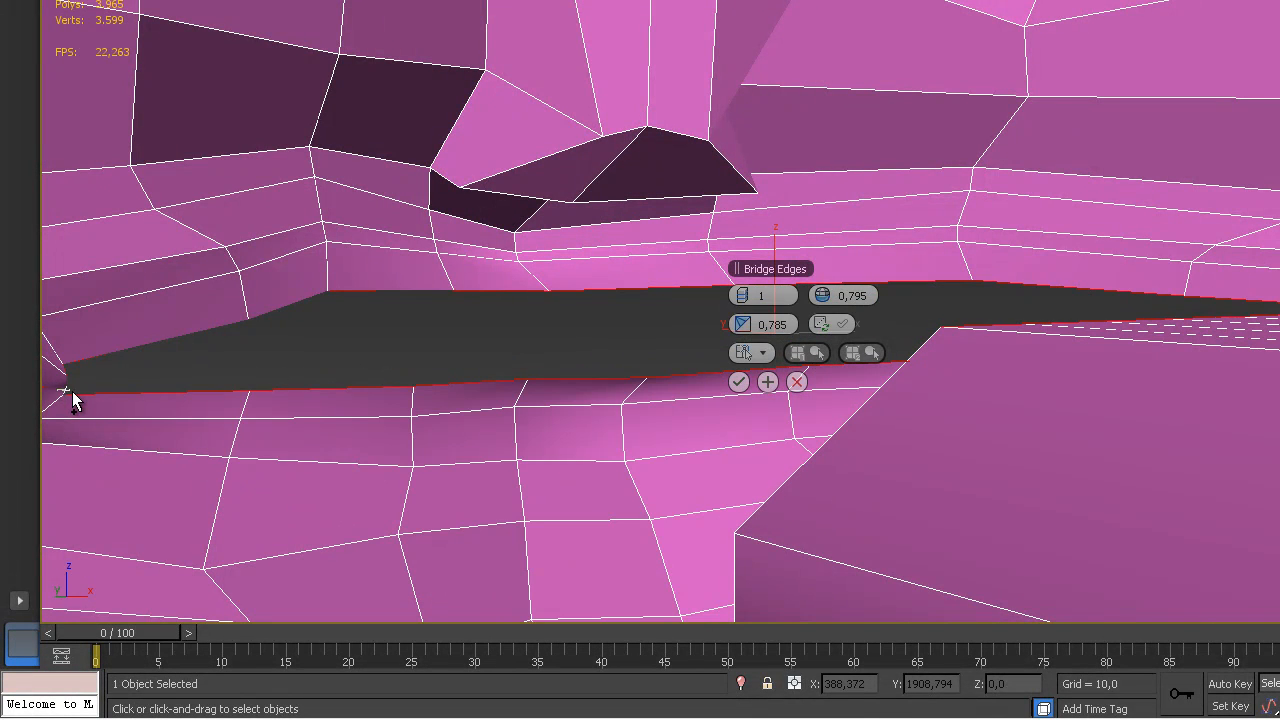
middle_click_drag(138, 381, 231, 305, "alt")
left_click(73, 364, "ctrl")
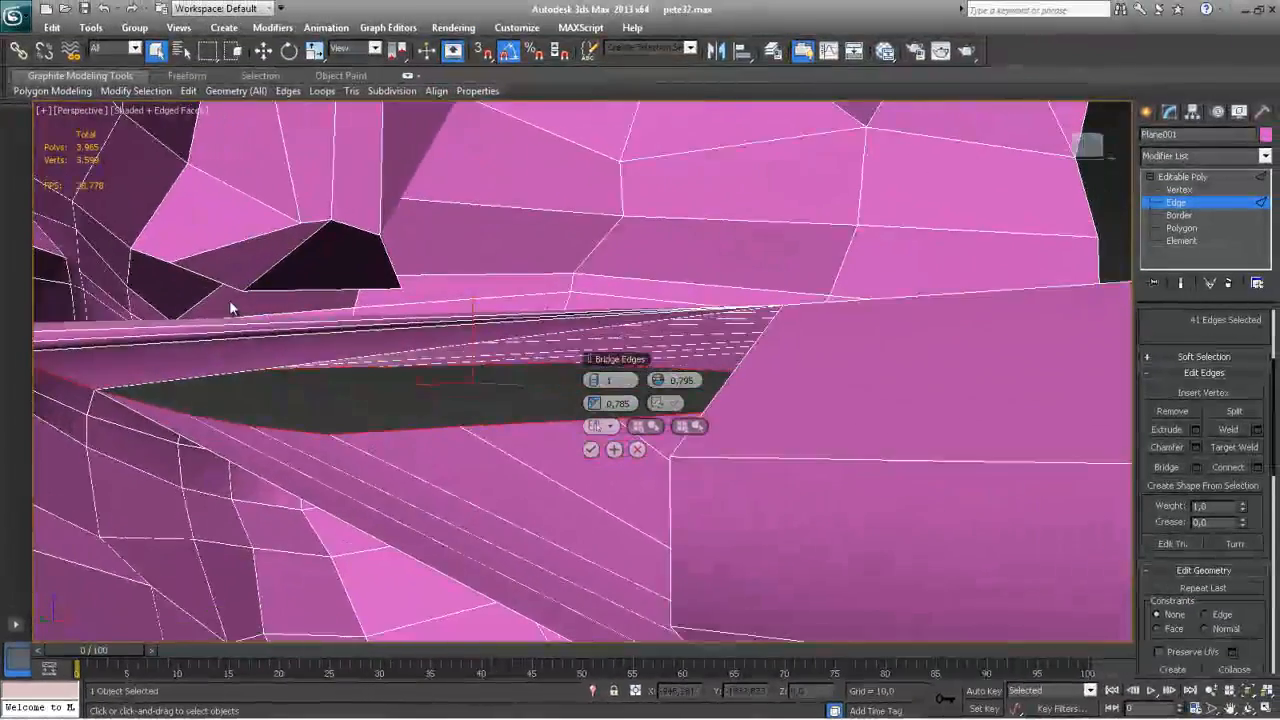
Try adding the box rim's side edges near the opposite mouth corner to the bridge, and deselect them again
scroll(281, 345, "down", 3)
middle_click_drag(283, 349, 449, 385, "alt")
left_click(505, 450, "ctrl")
left_click(505, 453, "ctrl")
left_click(532, 397, "ctrl")
left_click(449, 385, "alt")
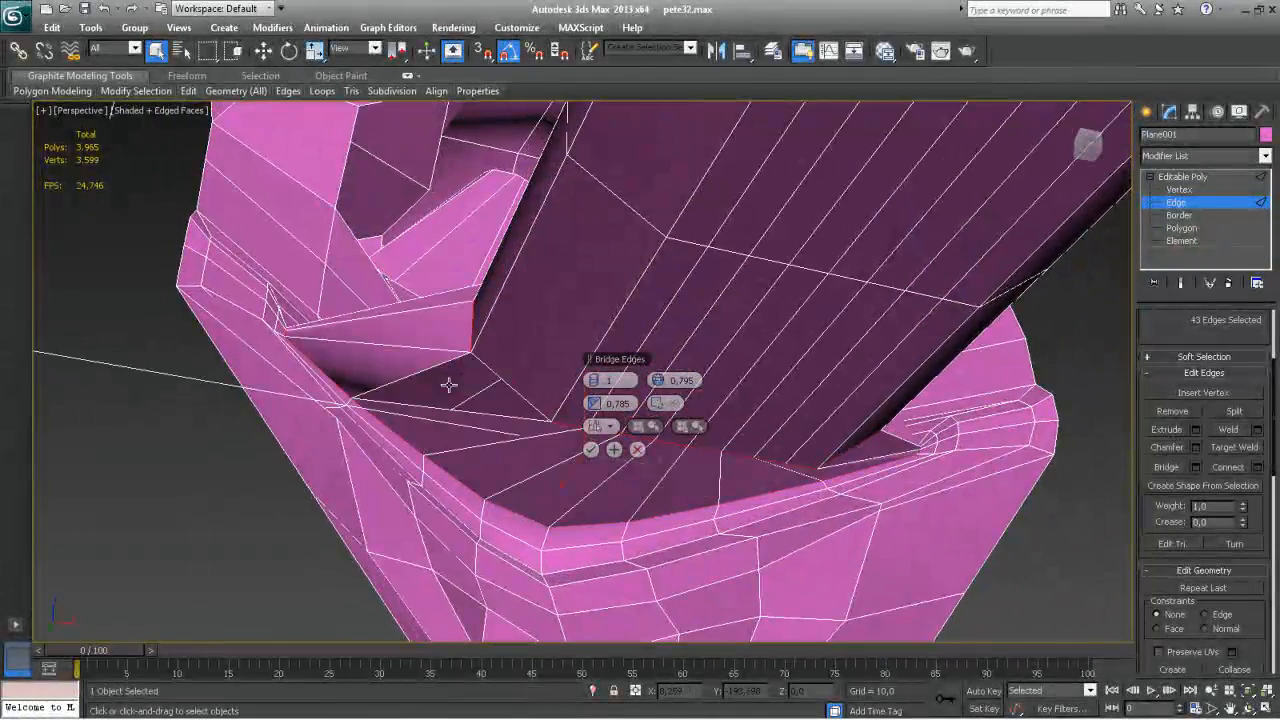
left_click(447, 391, "alt")
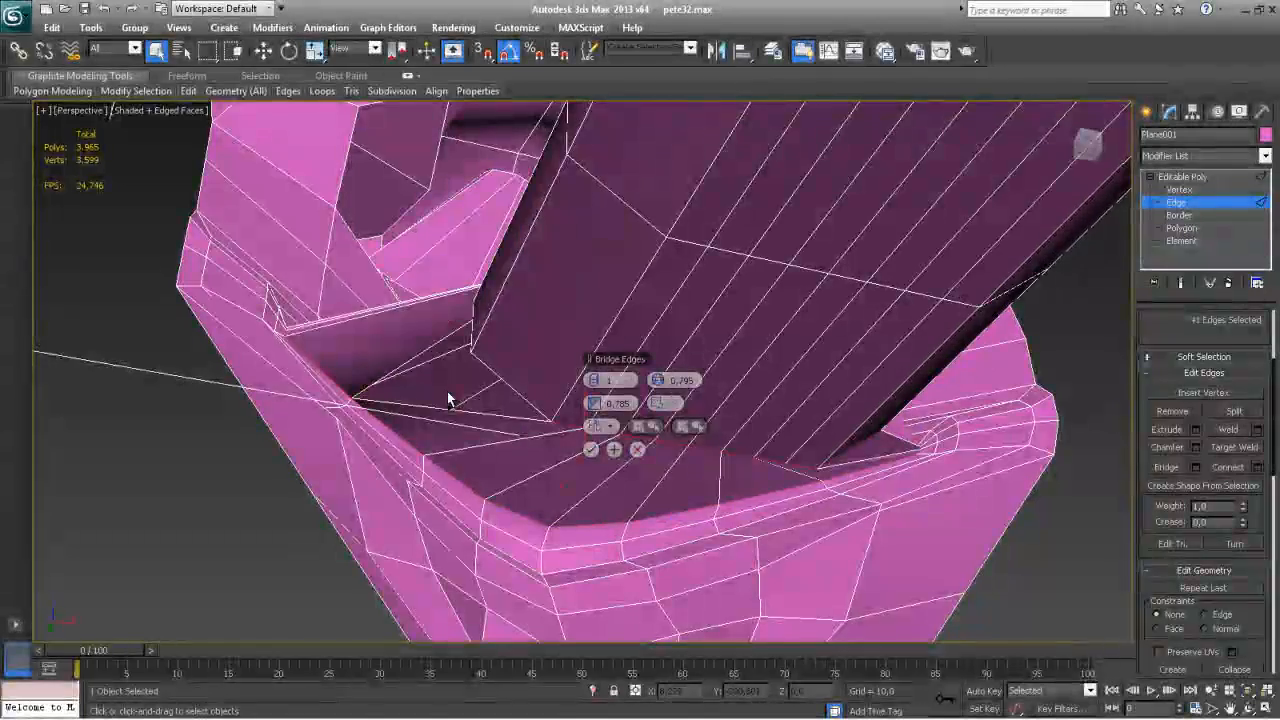
Add the bevelled corner edges and vertical side edge of the box rim near the opposite mouth corner to the bridge
middle_click_drag(430, 393, 438, 474, "alt")
middle_click_drag(517, 425, 500, 480, "alt")
left_click(277, 402, "alt")
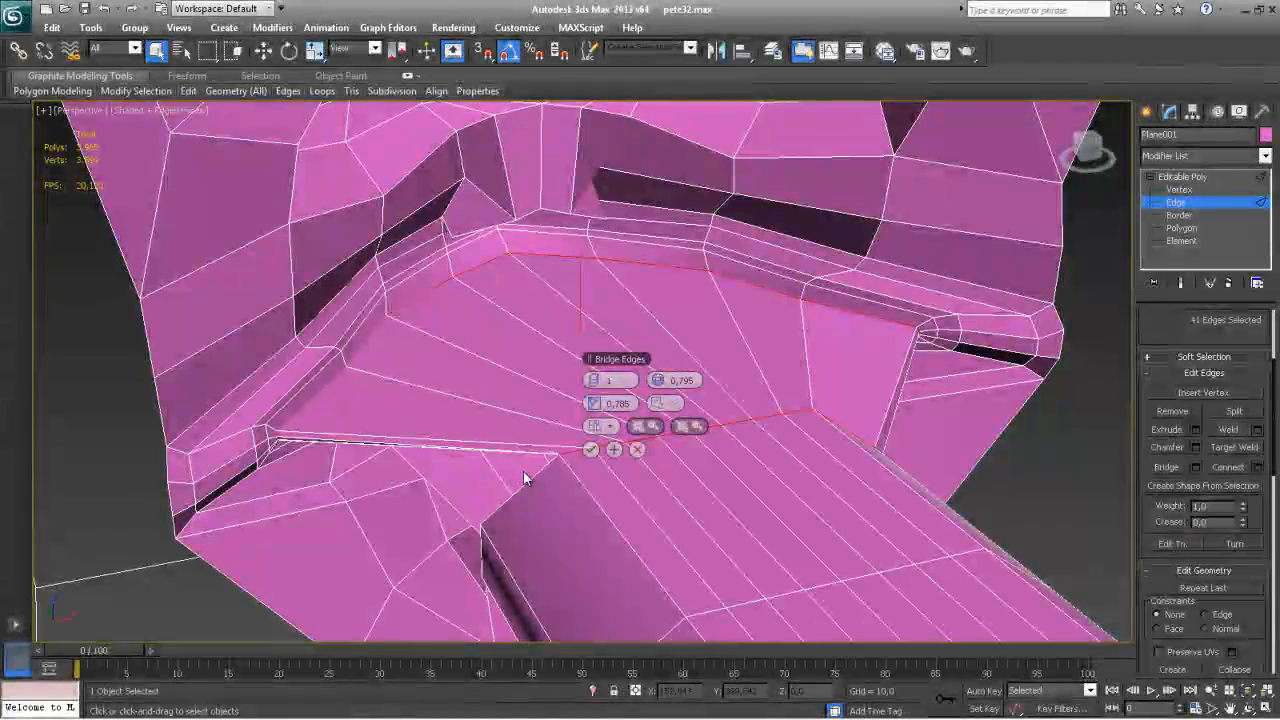
left_click(518, 484, "ctrl")
middle_click_drag(391, 472, 396, 395, "alt")
left_click(495, 373, "ctrl")
middle_click_drag(455, 343, 477, 361, "alt")
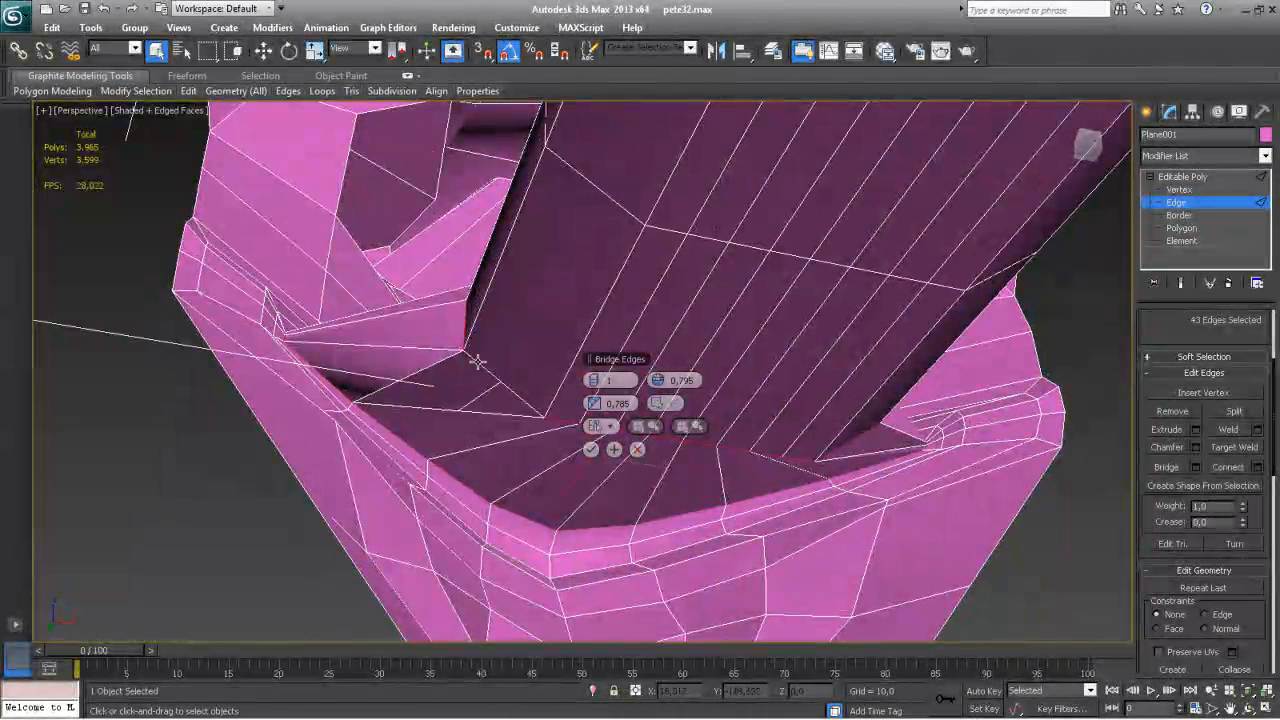
left_click(477, 361, "ctrl")
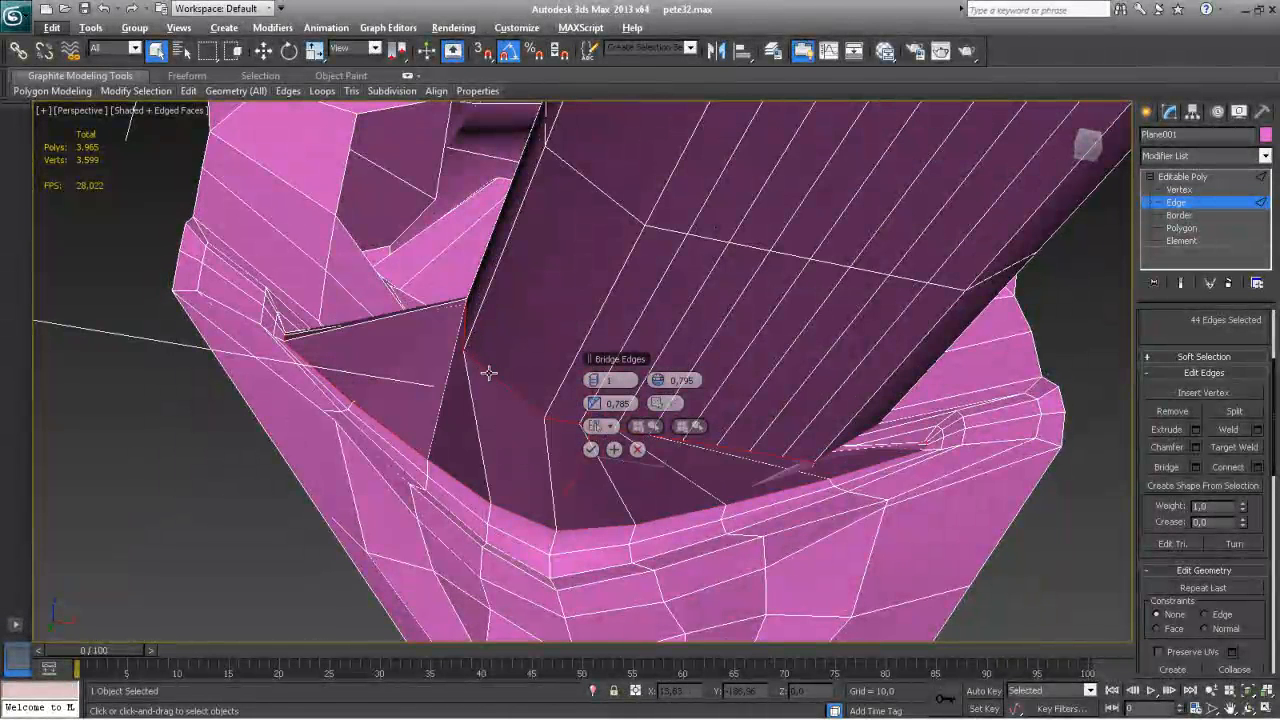
Remove the wrongly joined edges near the mouth corner from the bridge selection, and confirm the bridge
left_click(489, 373, "alt")
middle_click_drag(327, 377, 332, 336, "alt")
scroll(330, 395, "up", 10)
scroll(291, 366, "up", 5)
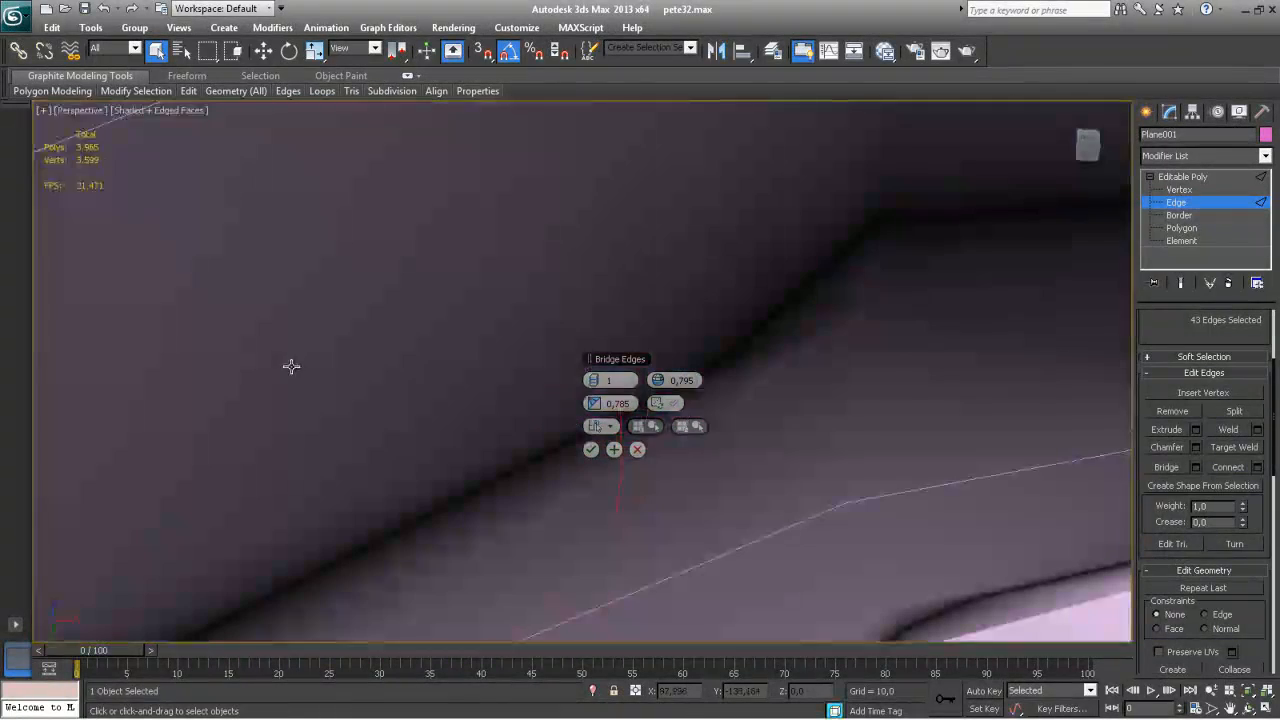
middle_click_drag(348, 384, 334, 414, "alt")
scroll(334, 416, "up", 3)
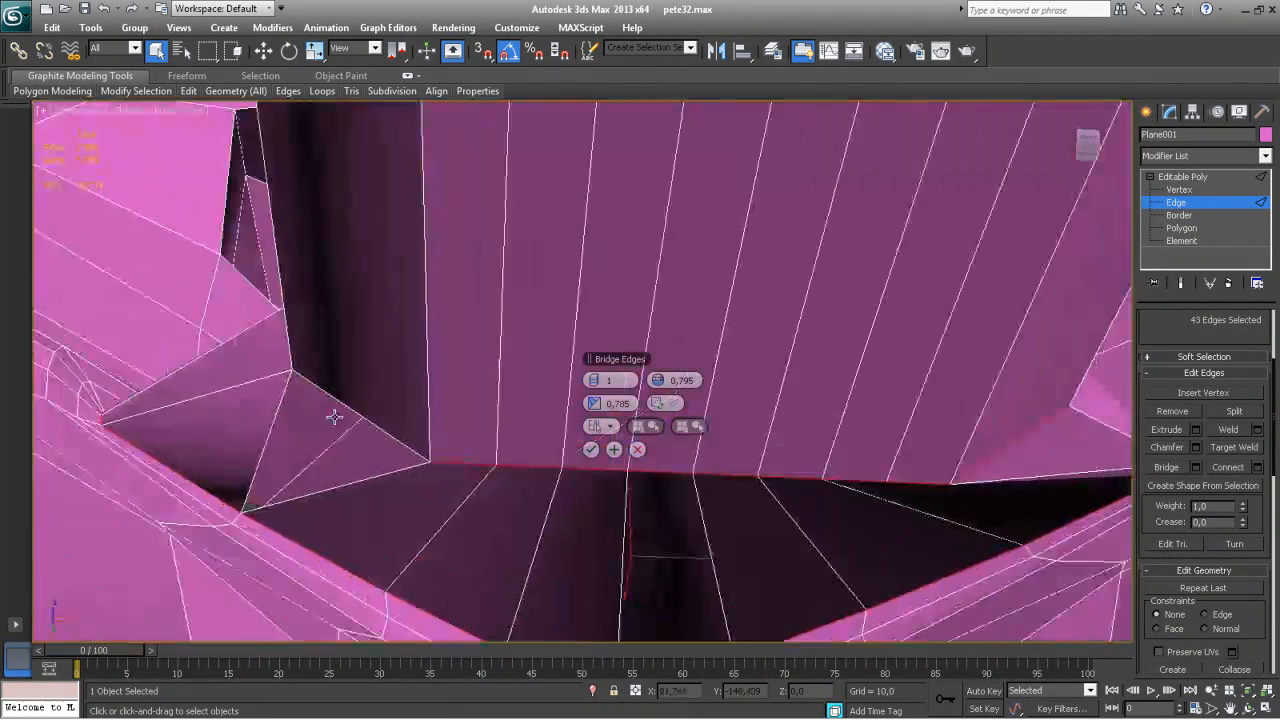
left_click(141, 514, "alt")
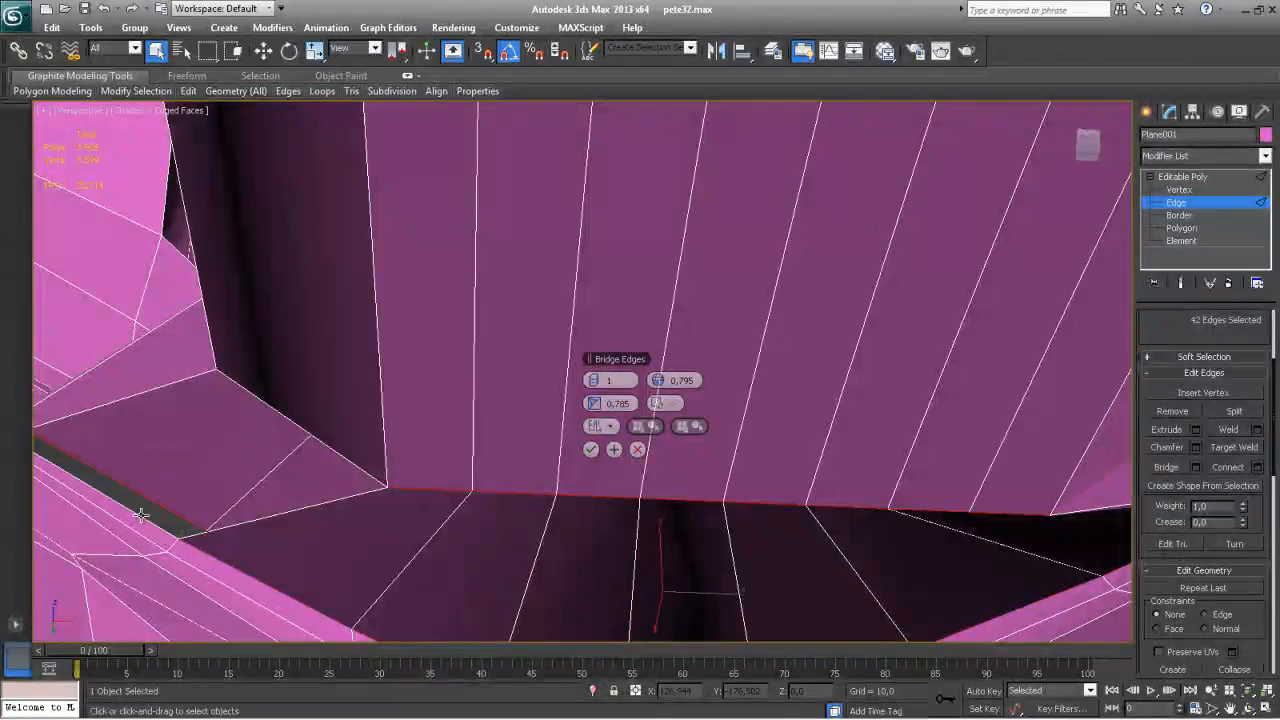
middle_click_drag(231, 482, 245, 494, "alt")
middle_click_drag(322, 467, 300, 448)
scroll(357, 477, "down", 3)
left_click(590, 450)
Bridge the box rim's lower corner edge to the adjacent lower-lip edge to close the gap beside the mouth corner
left_click(417, 383)
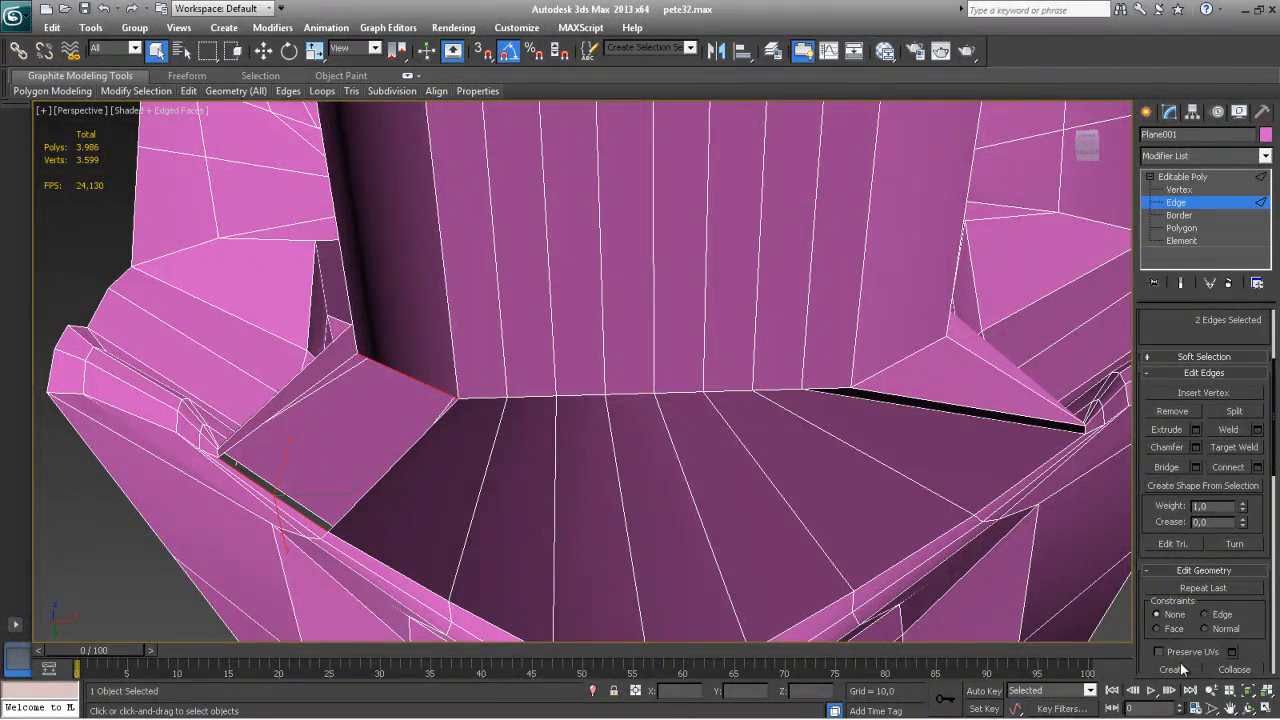
left_click(1168, 465)
middle_click_drag(1057, 459, 418, 289, "alt")
scroll(612, 496, "down", 8)
scroll(420, 290, "down", 5)
middle_click_drag(338, 253, 388, 332, "alt")
middle_click_drag(274, 286, 135, 186, "alt")
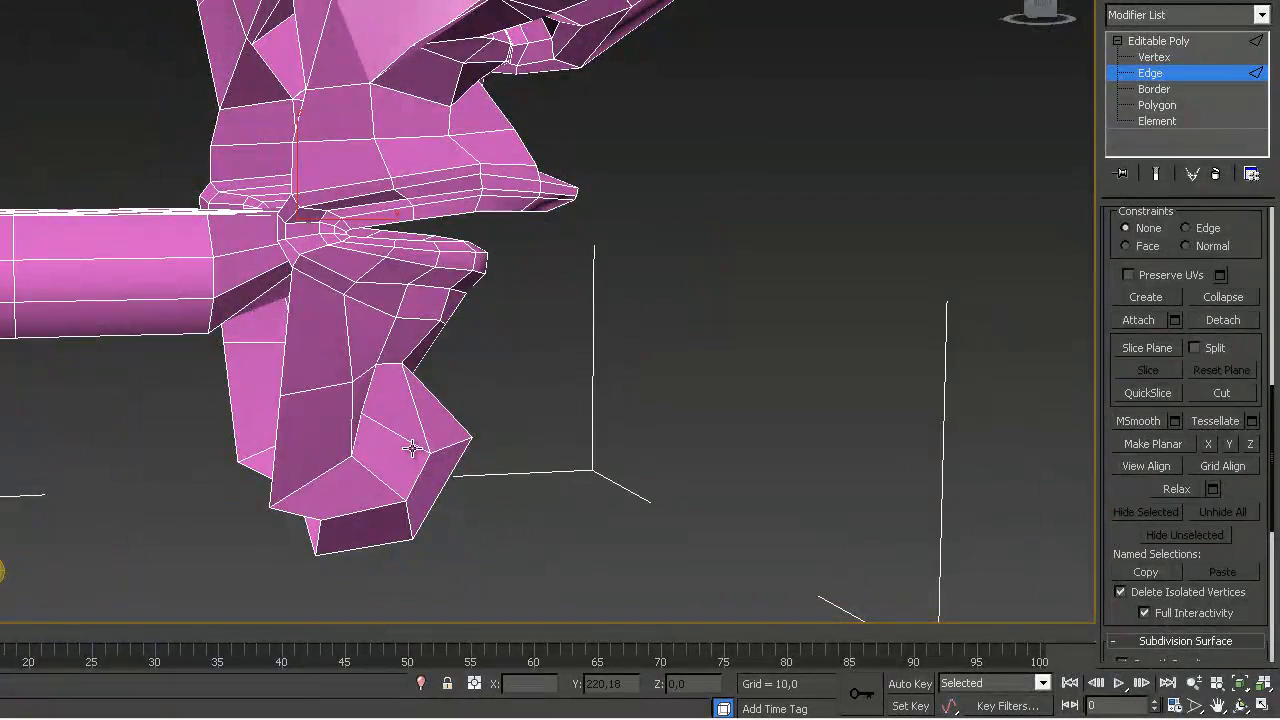
Move and rotate the mouth cavity's rear vertex rings in the left view, bending it downward toward the throat
middle_click_drag(71, 413, 423, 500, "alt")
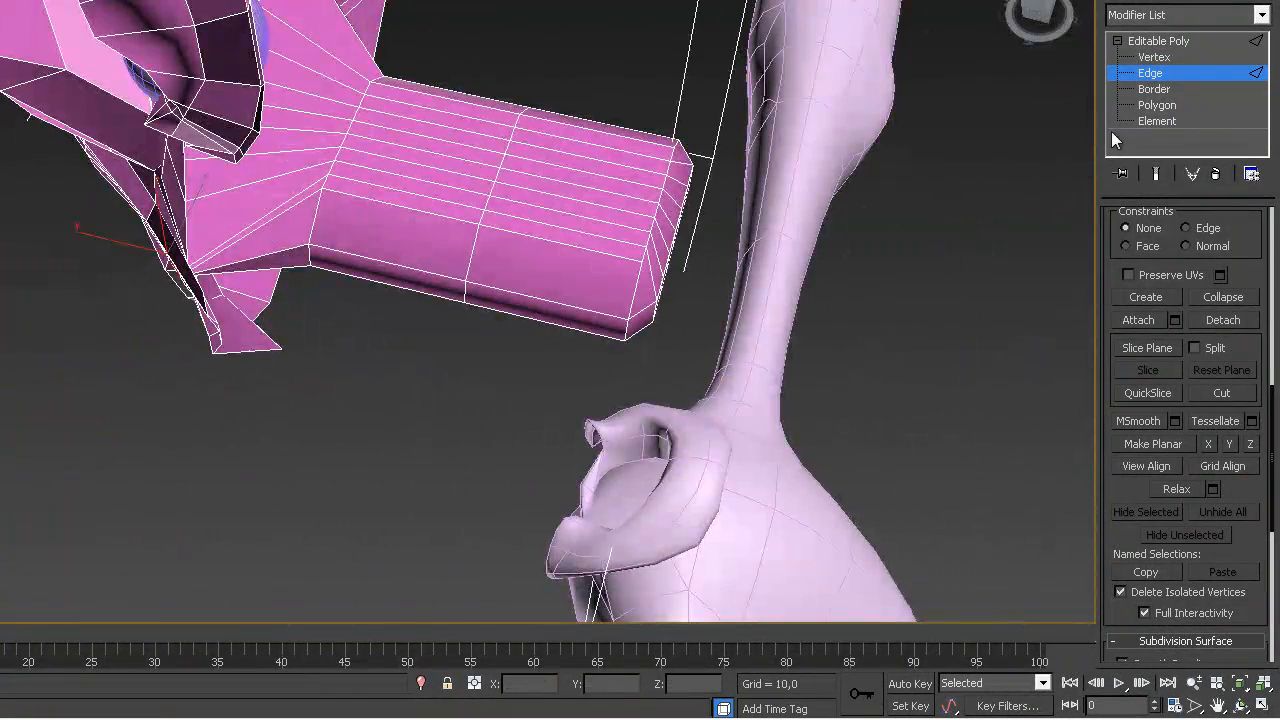
left_click(1155, 57)
middle_click_drag(566, 200, 566, 86, "alt")
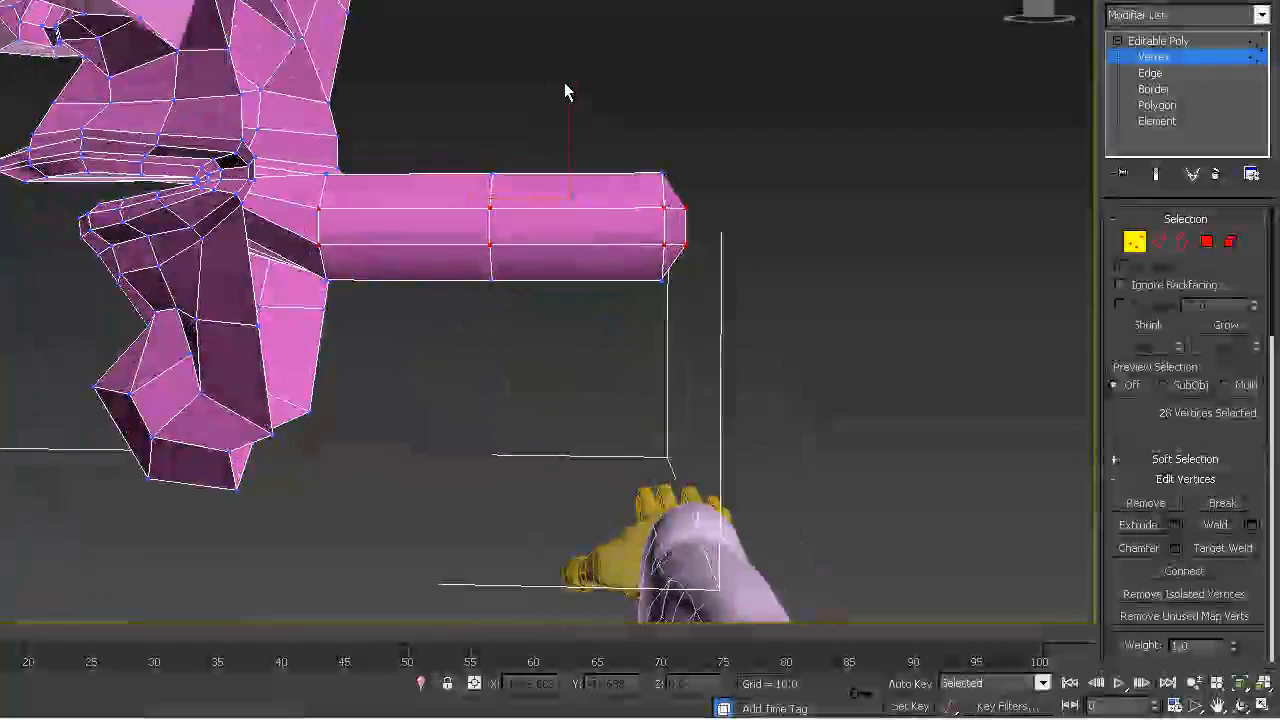
left_click_drag(564, 309, 463, 333)
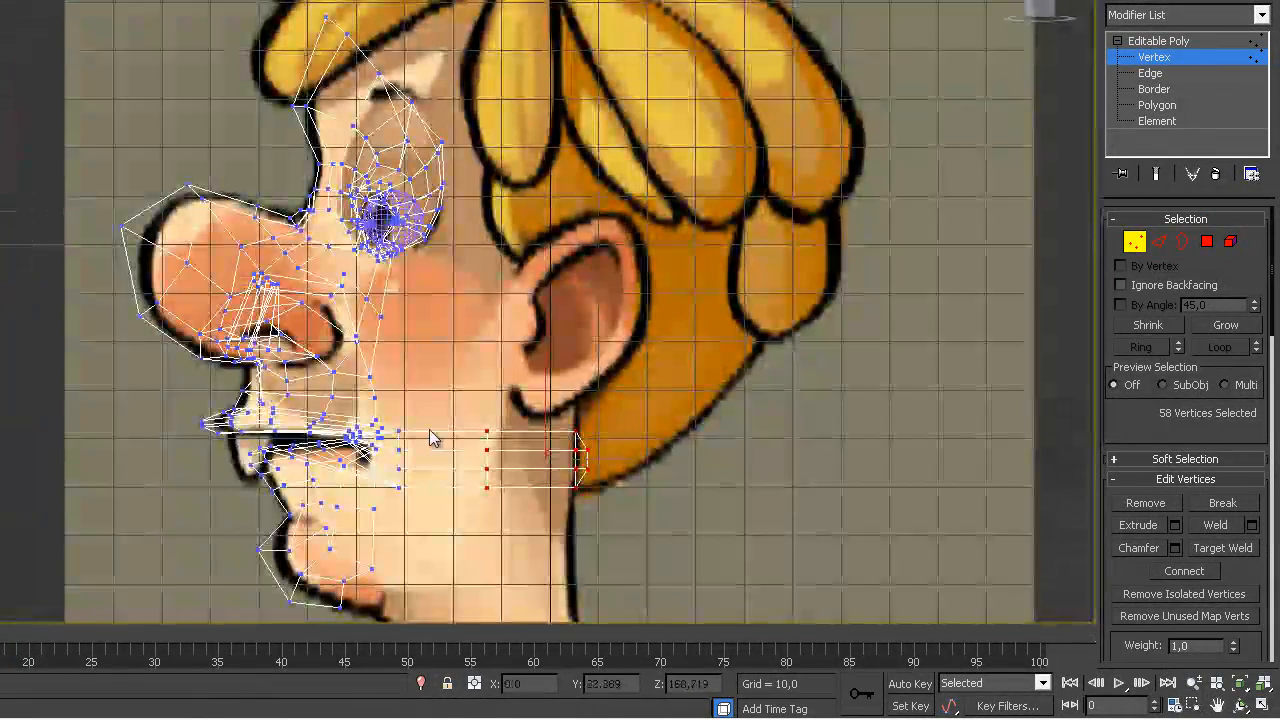
middle_click_drag(429, 434, 190, 250)
left_click_drag(316, 231, 253, 283)
key("w")
left_click_drag(223, 374, 239, 370)
key("e")
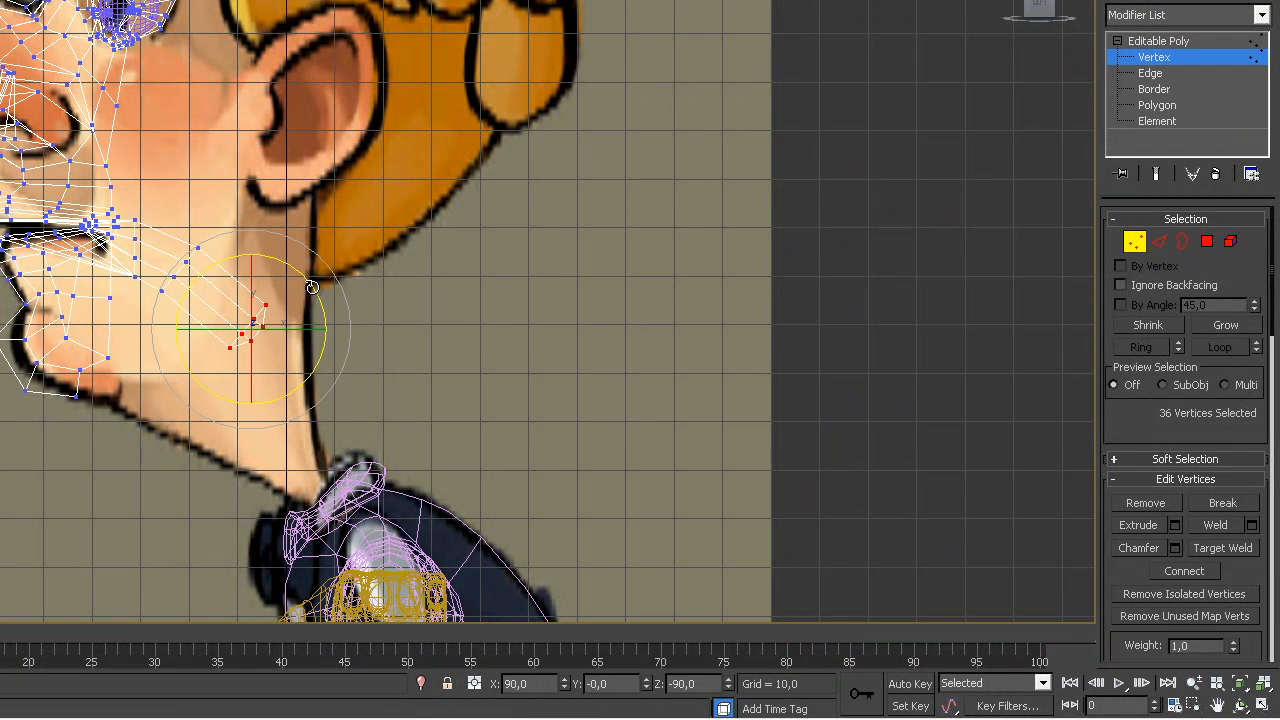
key("w")
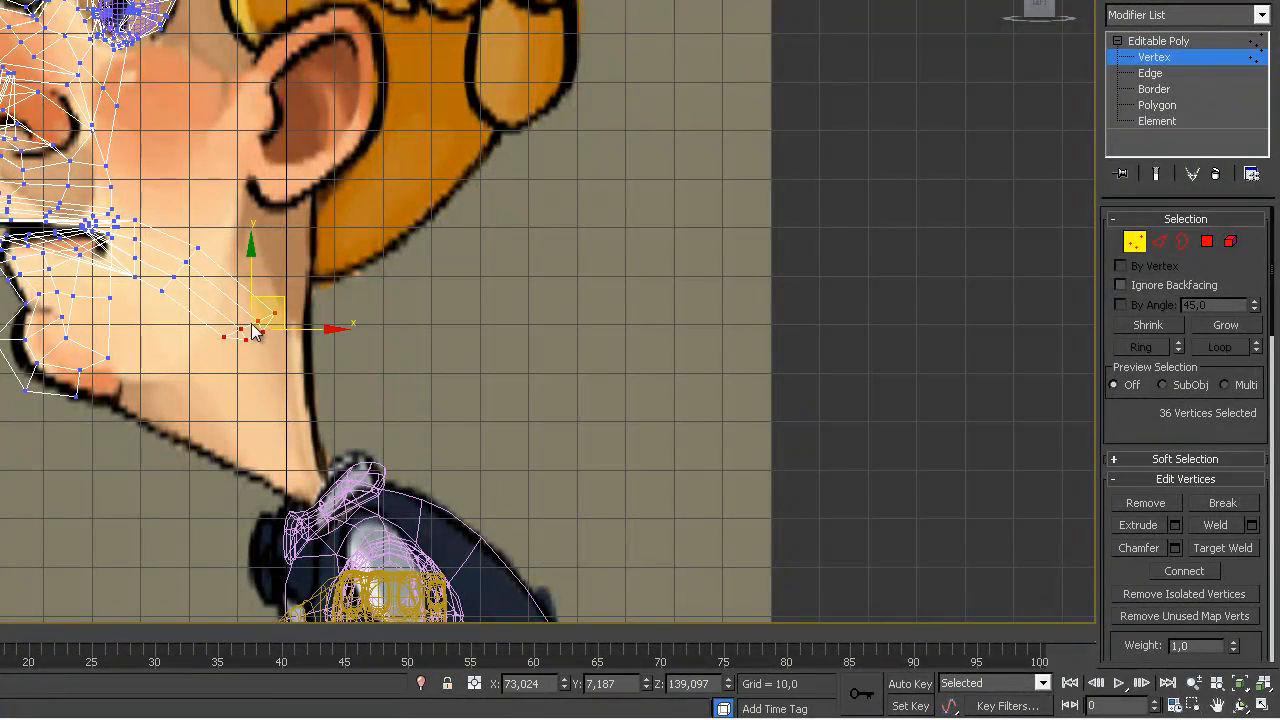
left_click_drag(285, 302, 269, 337)
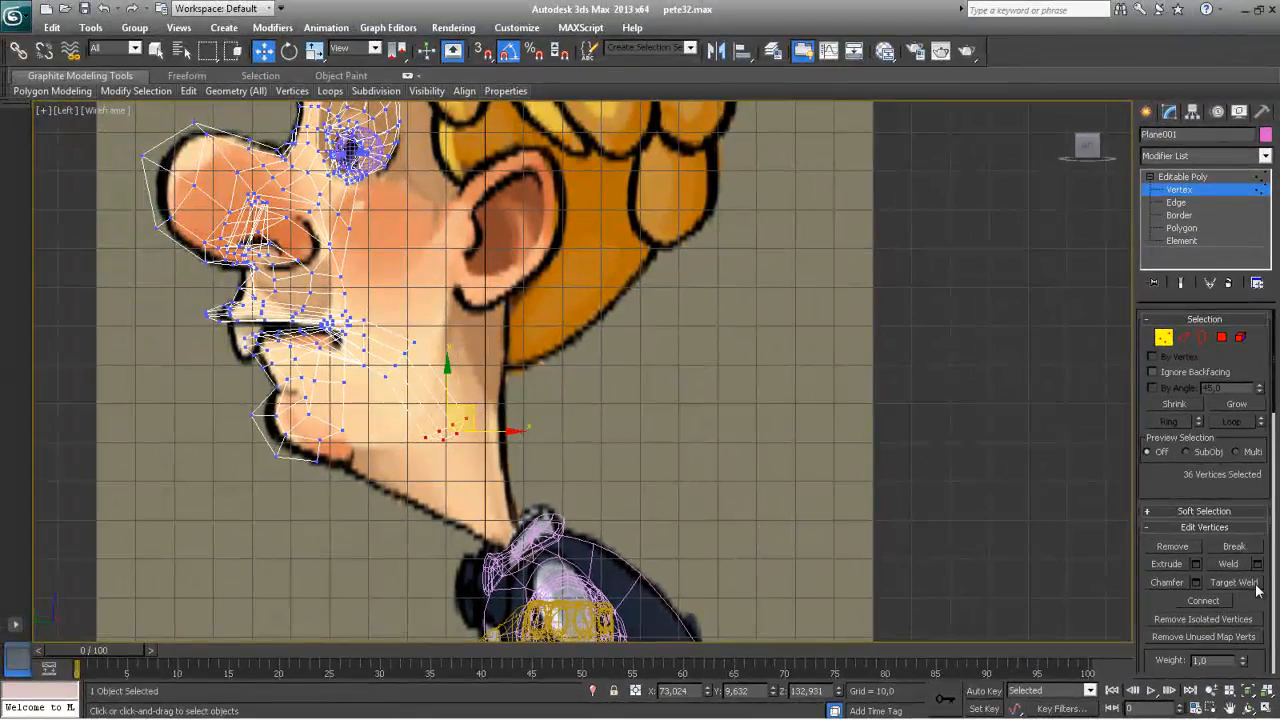
Enable NURMS subdivision on the face mesh, leave vertex editing and deselect the mesh
left_click_drag(1257, 590, 1103, 112)
scroll(1264, 416, "down", 3)
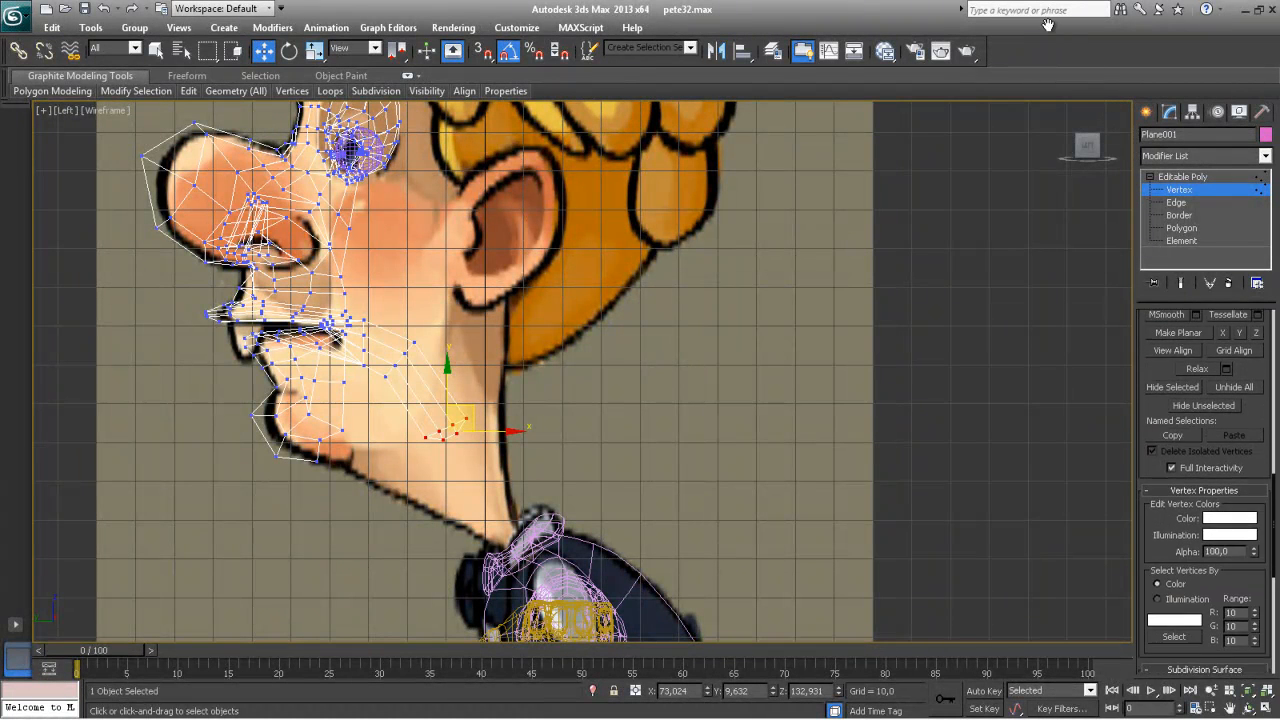
scroll(1243, 562, "down", 5)
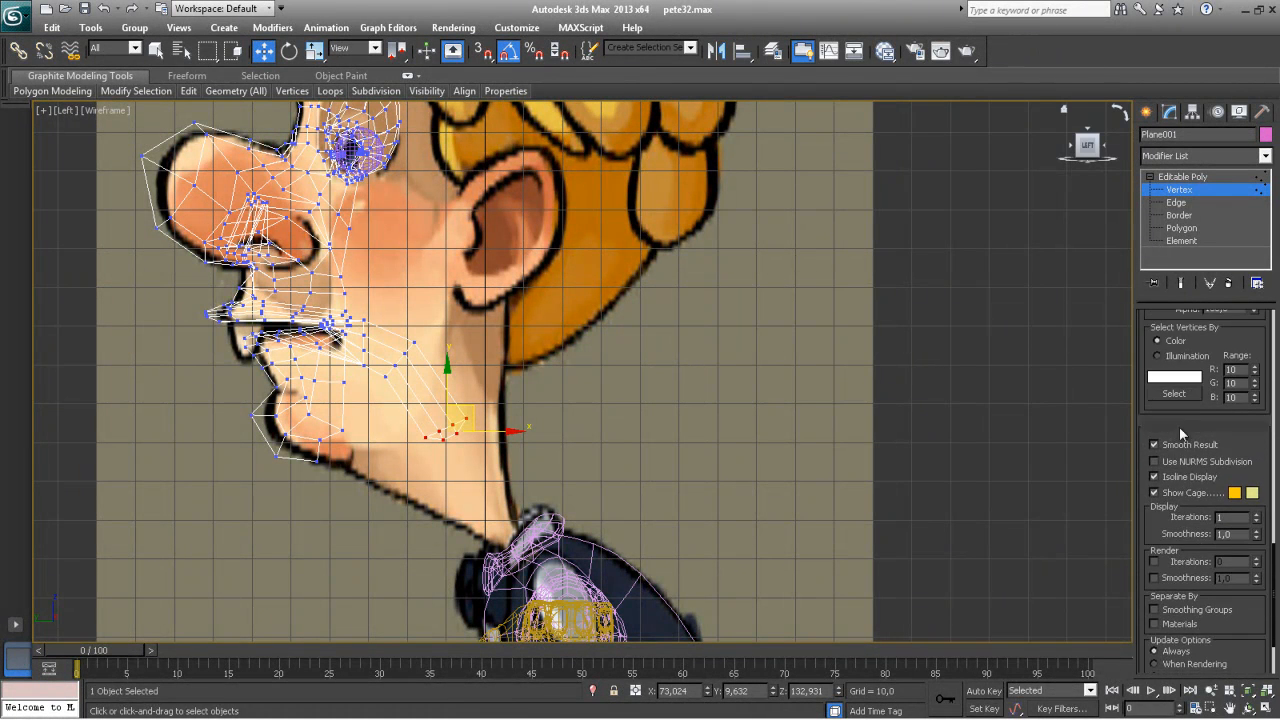
left_click(1176, 462)
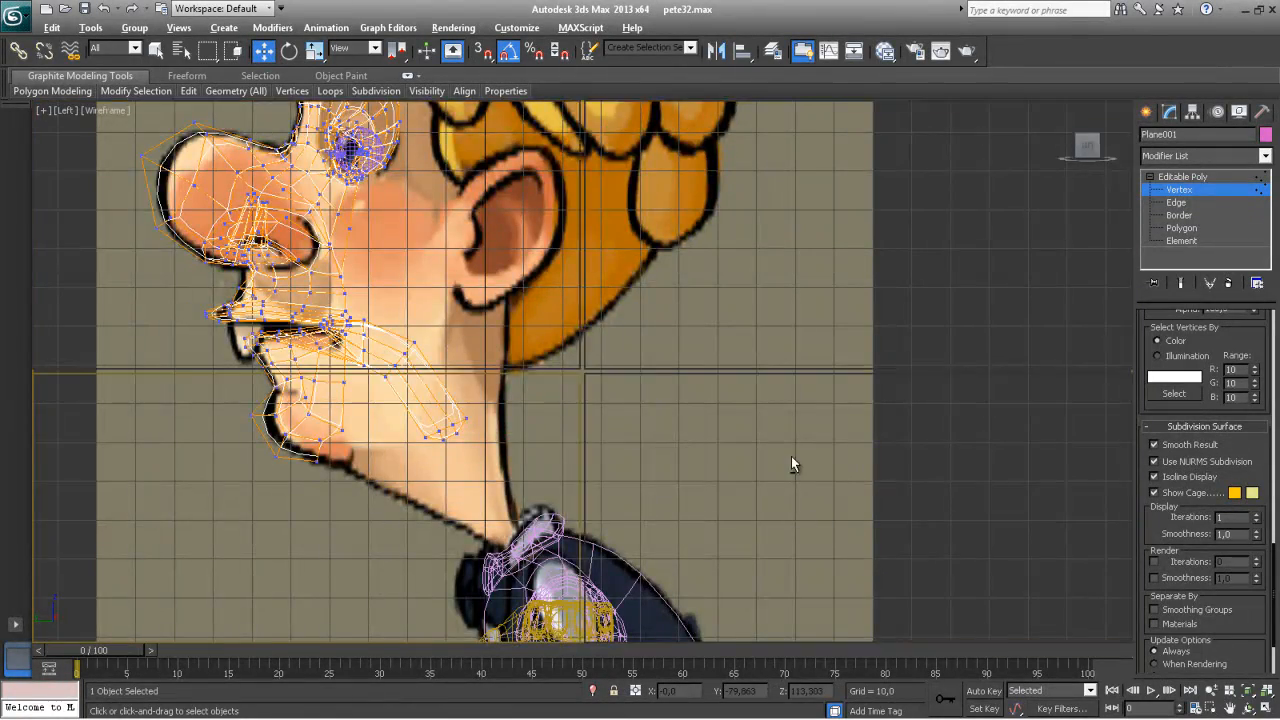
key("alt+w")
middle_click_drag(874, 452, 787, 520, "alt")
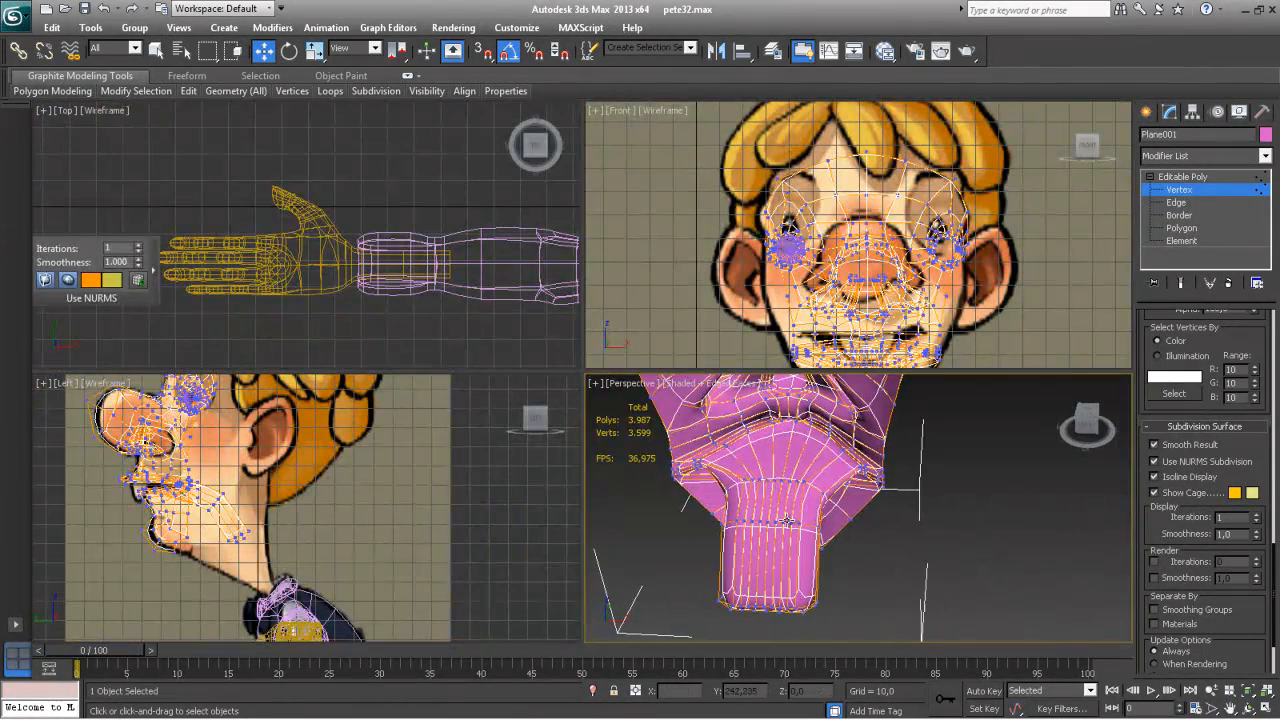
left_click(1187, 178)
left_click(852, 574)
middle_click_drag(852, 574, 779, 505, "alt")
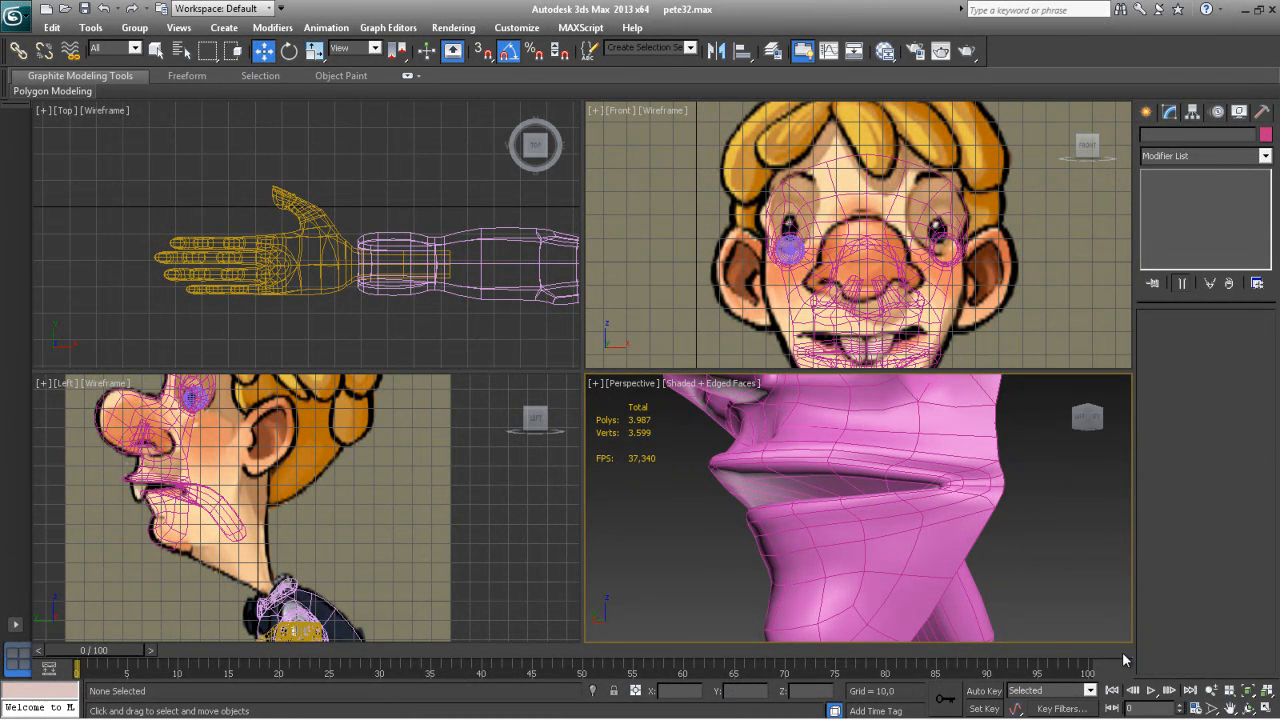
Draw a narrow plane about 65 by 11 units over the rear of the ear in the left view
key("z")
middle_click_drag(344, 499, 371, 566)
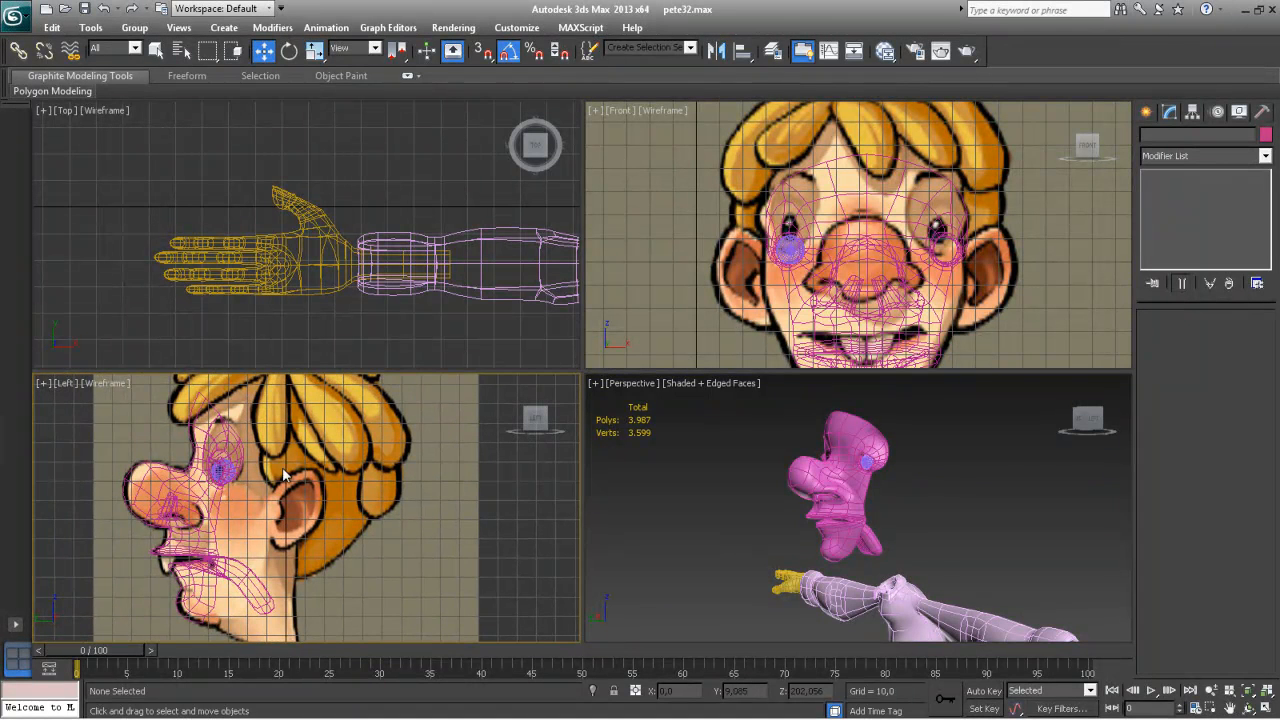
scroll(300, 563, "down", 3)
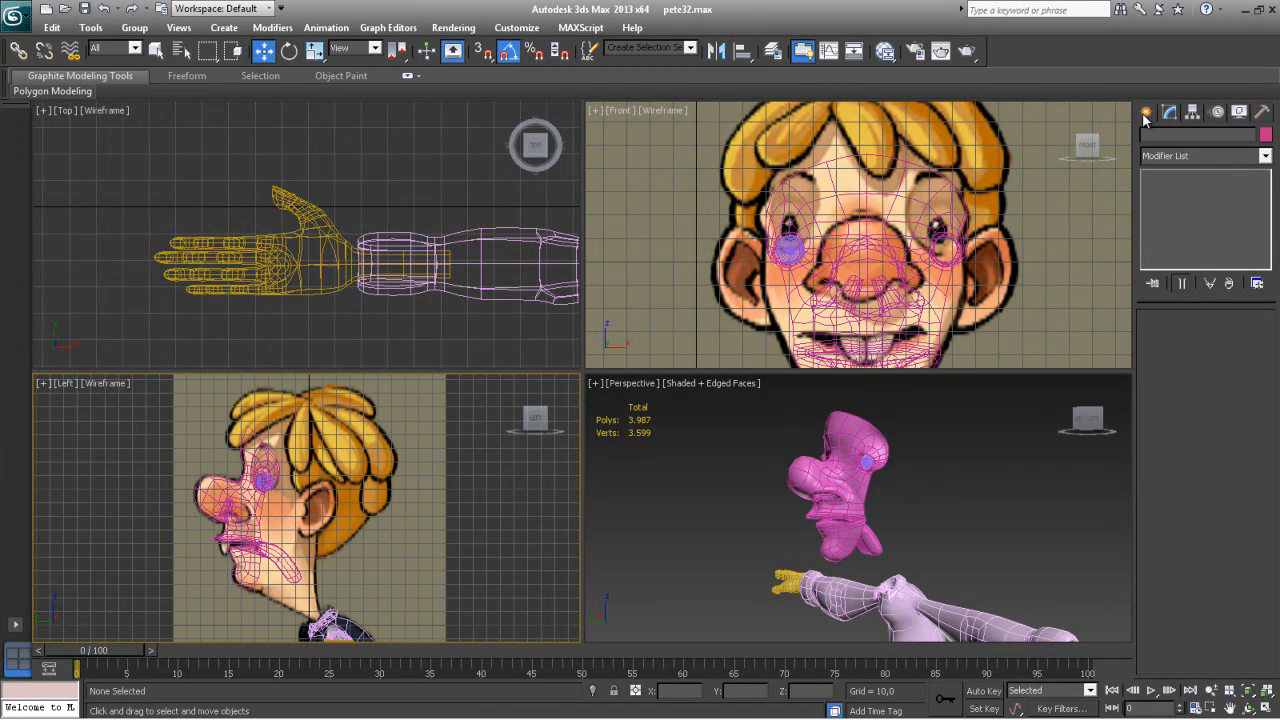
left_click(1146, 113)
left_click(1224, 282)
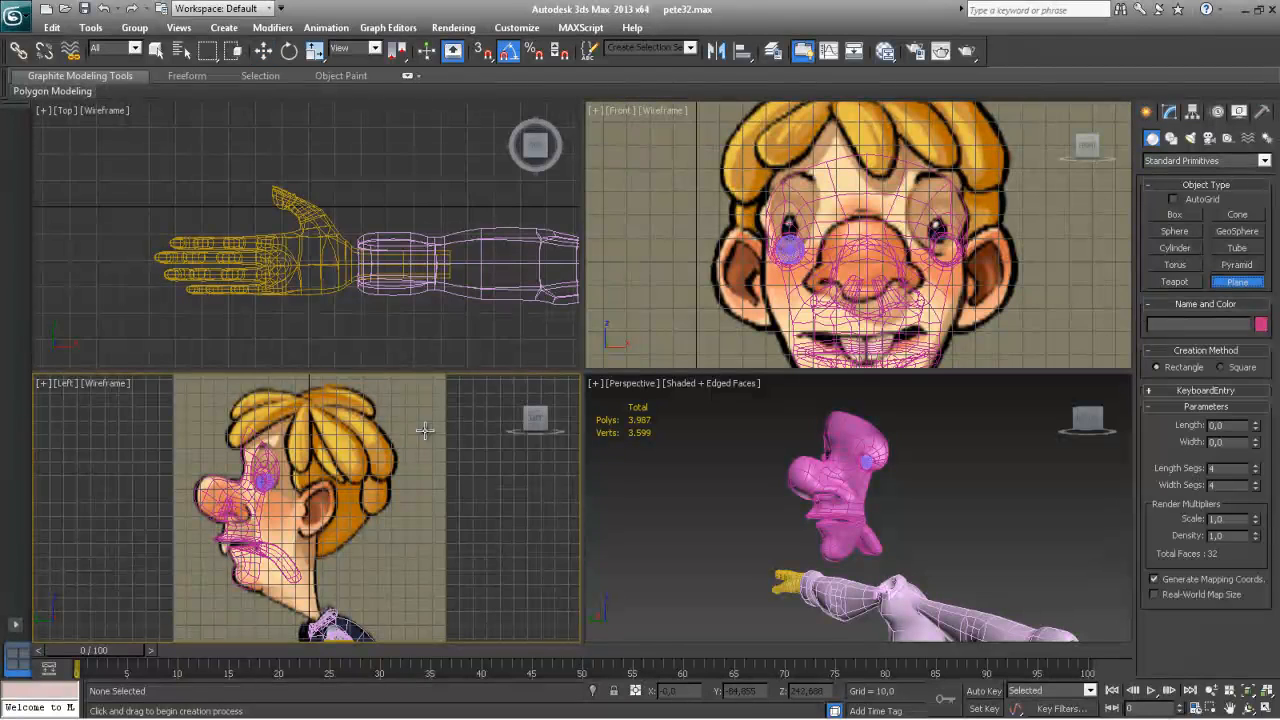
left_click_drag(316, 471, 333, 560)
scroll(370, 503, "up", 5)
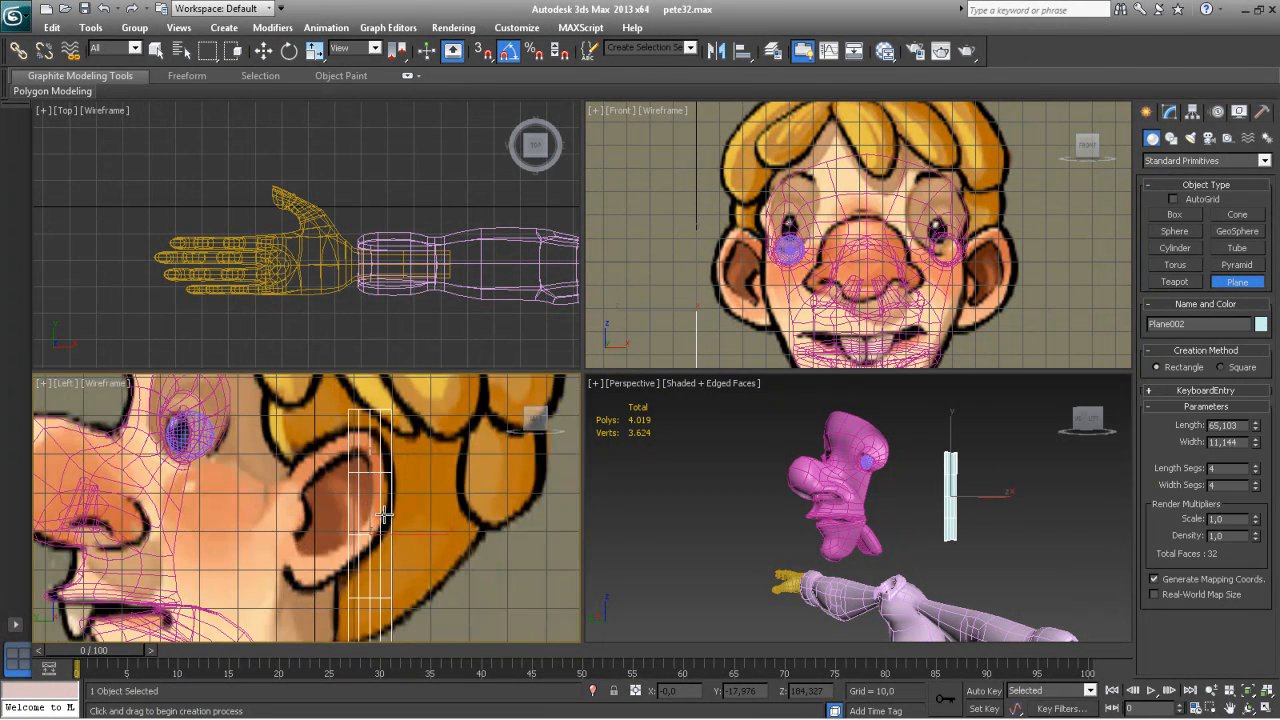
Set the ear plane to 6 length segments and 1 width segment
key("w")
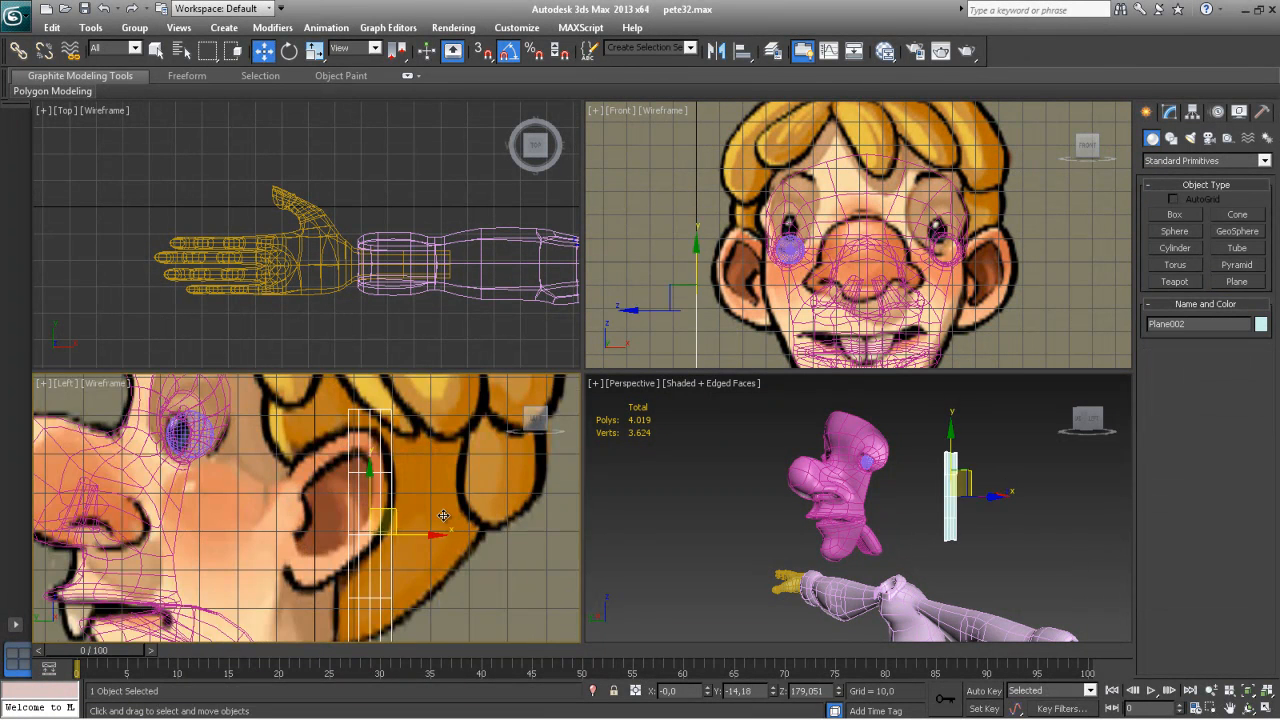
left_click(1178, 118)
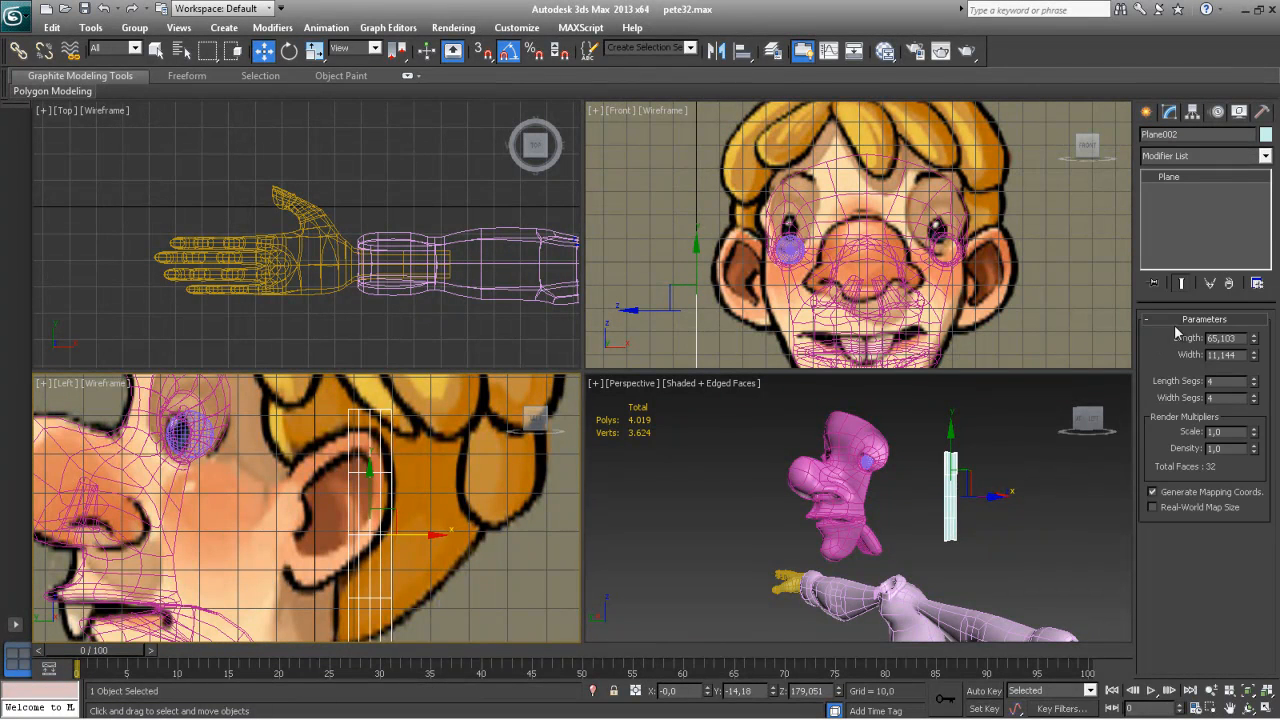
left_click(1256, 387)
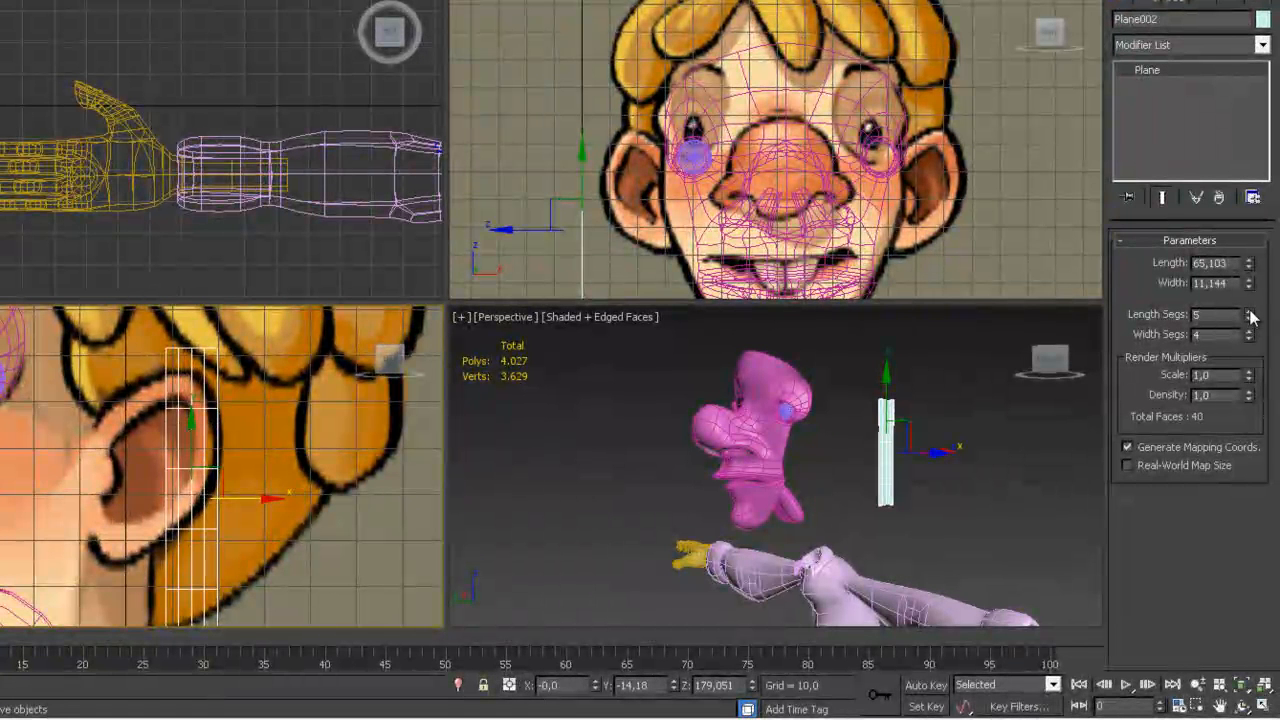
left_click(1249, 340)
left_click(1249, 340)
left_click(1249, 340)
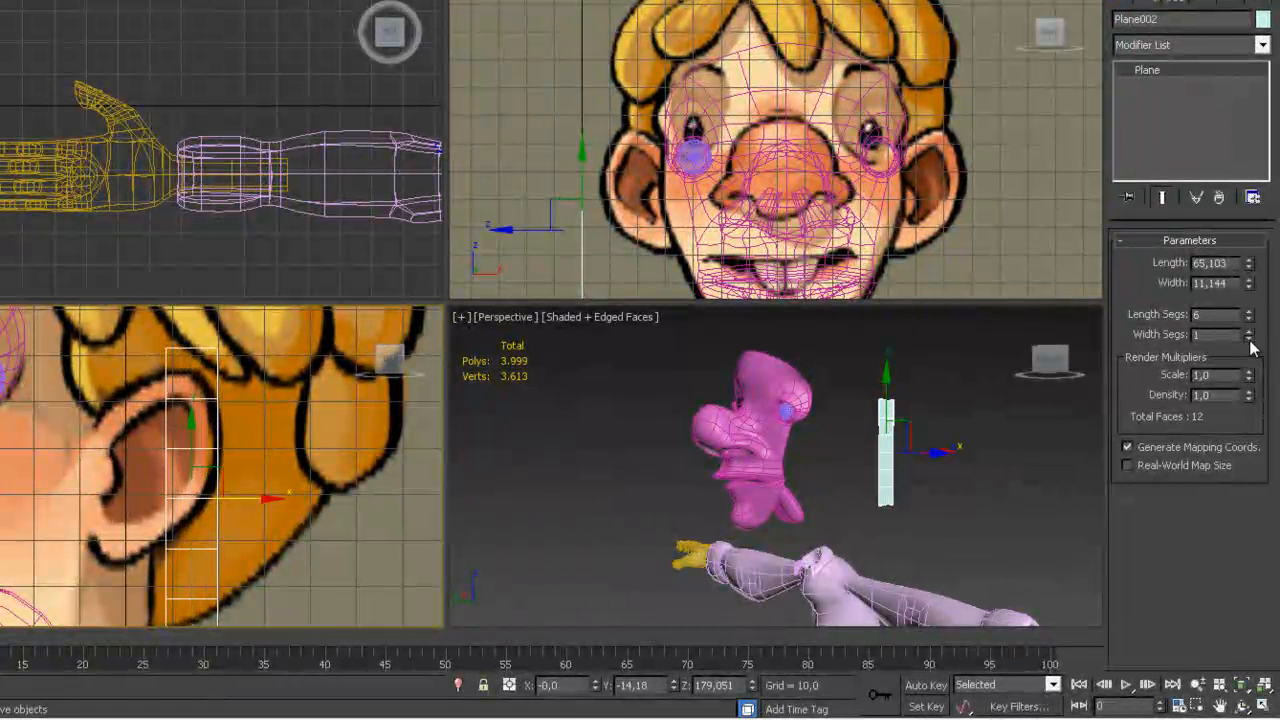
Convert the ear plane to an Editable Poly and start editing its vertices
mouse_move(298, 498)
middle_mouse_down()
mouse_move(299, 450)
mouse_move(287, 482)
middle_mouse_up()
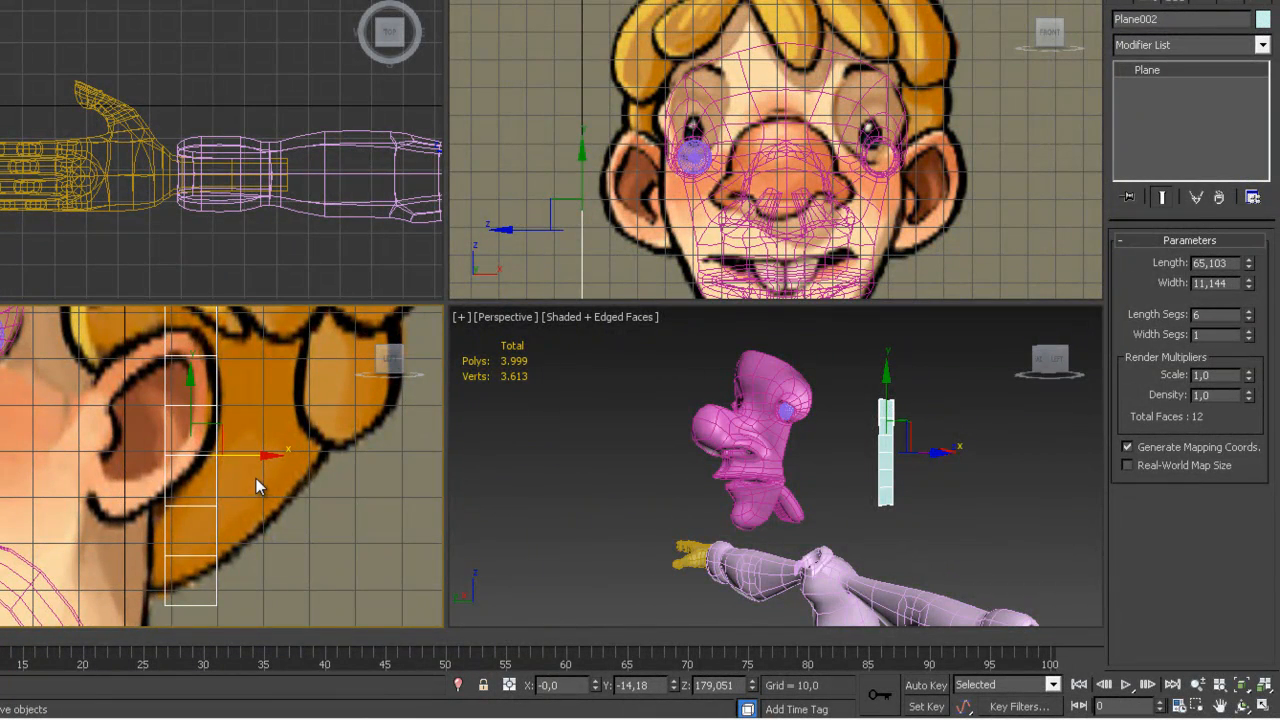
key("alt+w")
scroll(403, 423, "down", 2)
scroll(404, 423, "down", 3)
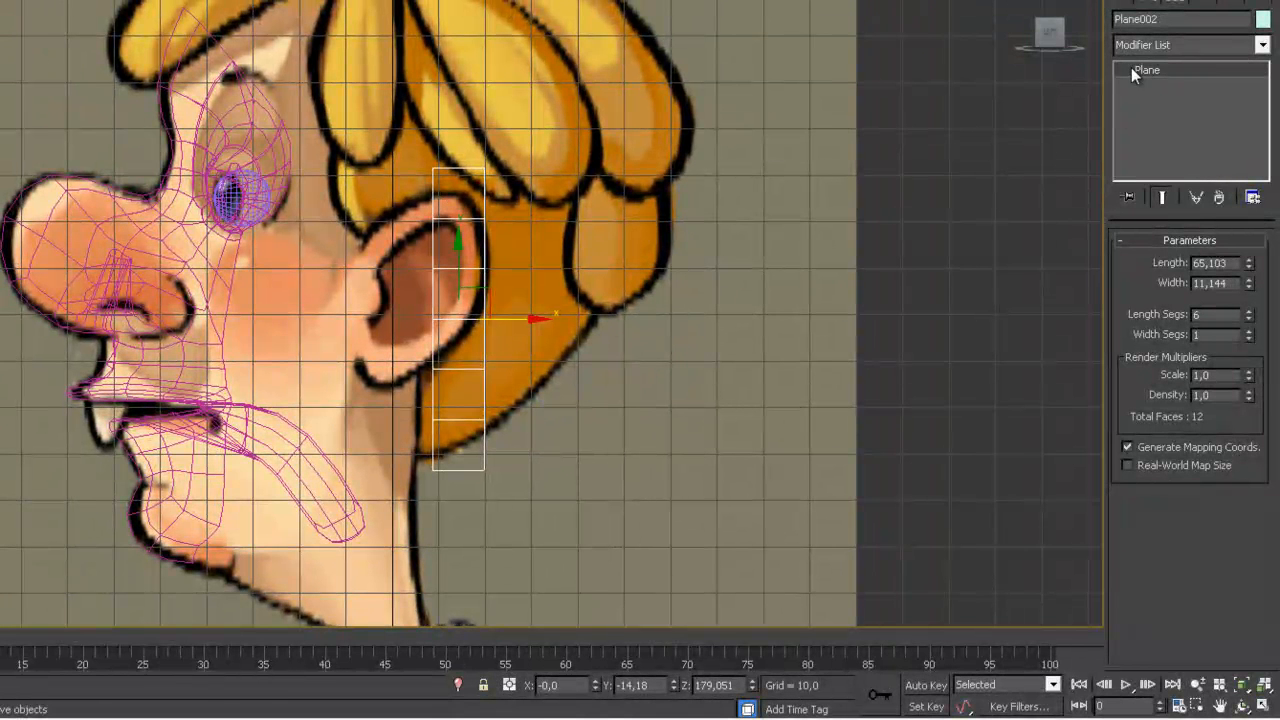
right_click(452, 318)
mouse_move(498, 485)
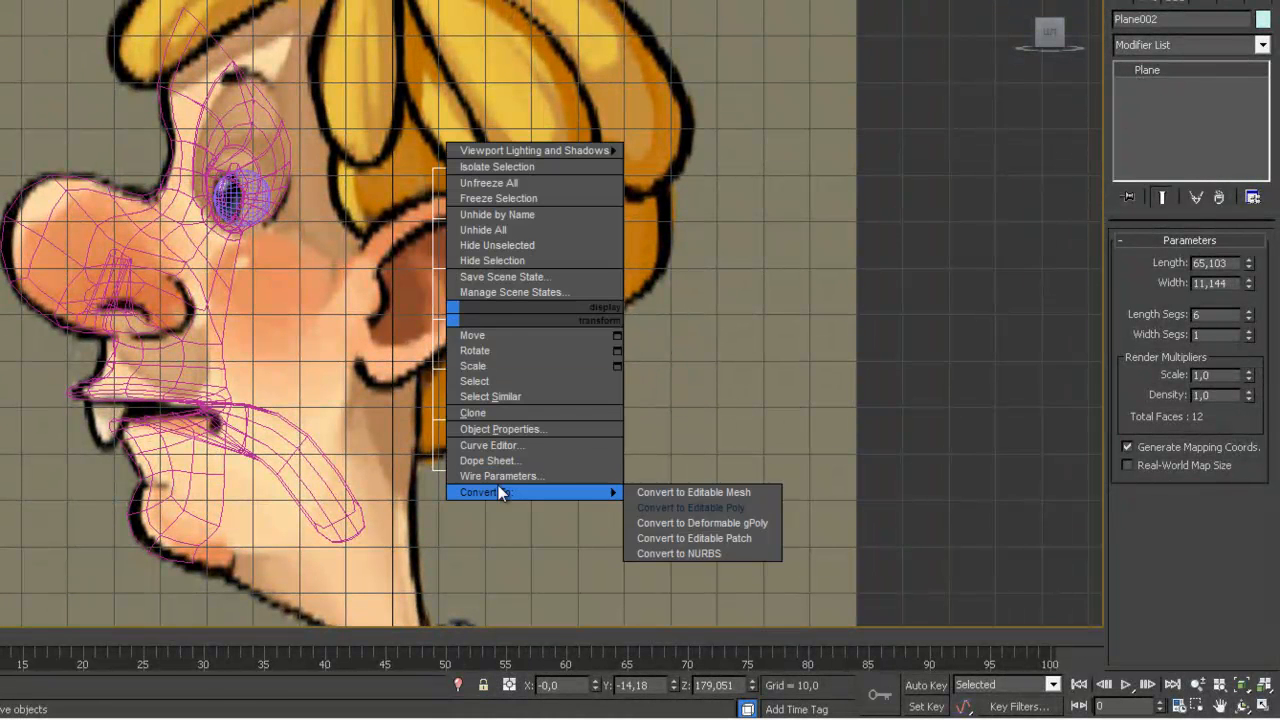
left_click(676, 501)
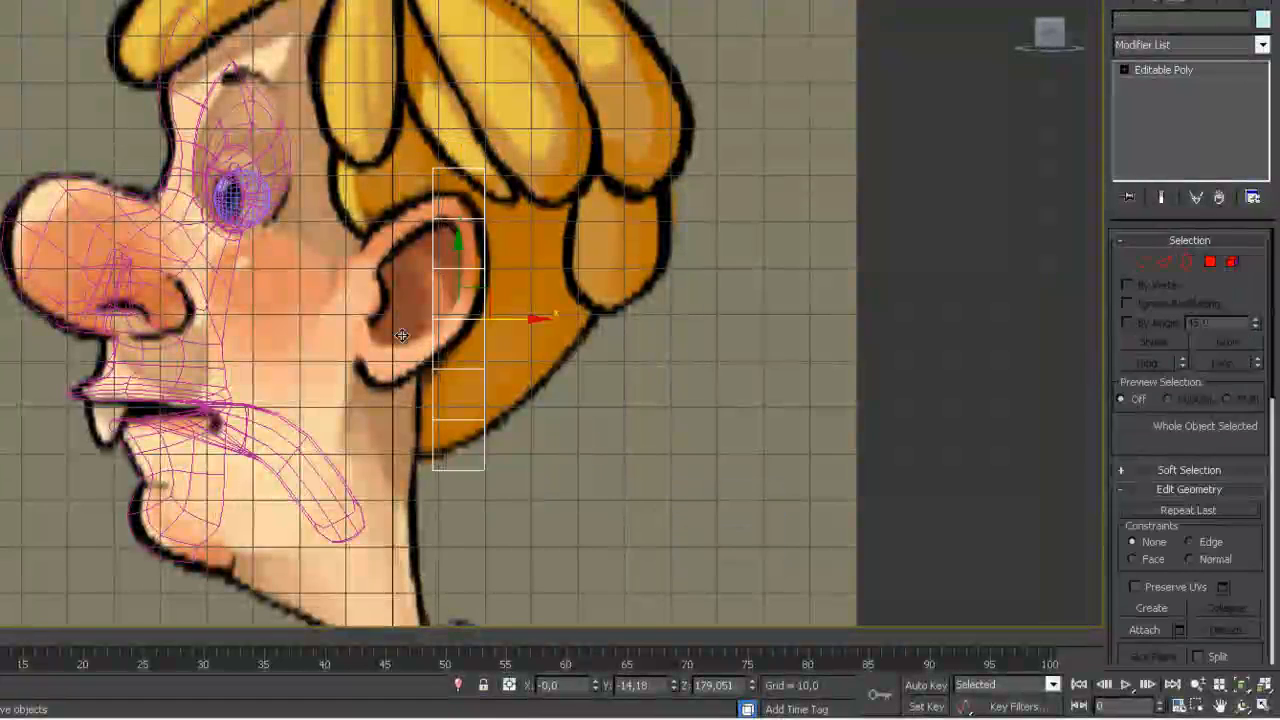
left_click(1139, 261)
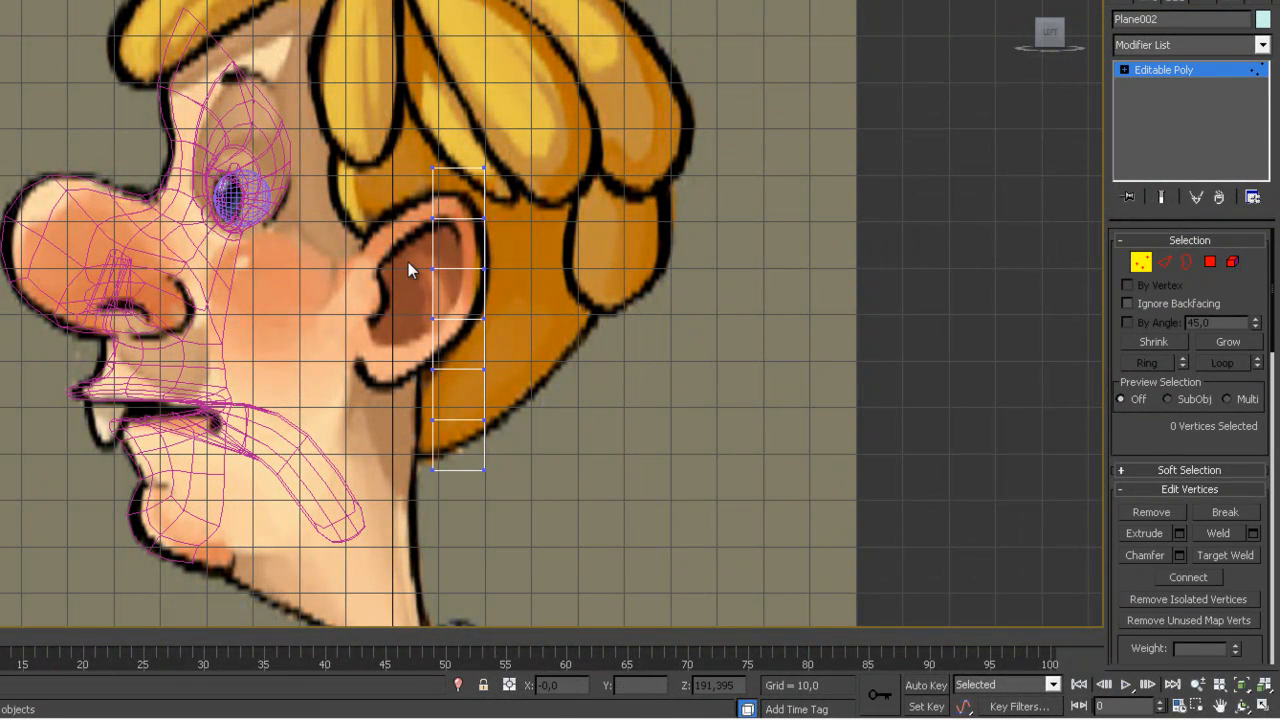
Move the third and fourth vertex rows from the strip's upper end onto the ear's upper rear rim
left_click_drag(519, 259, 519, 204)
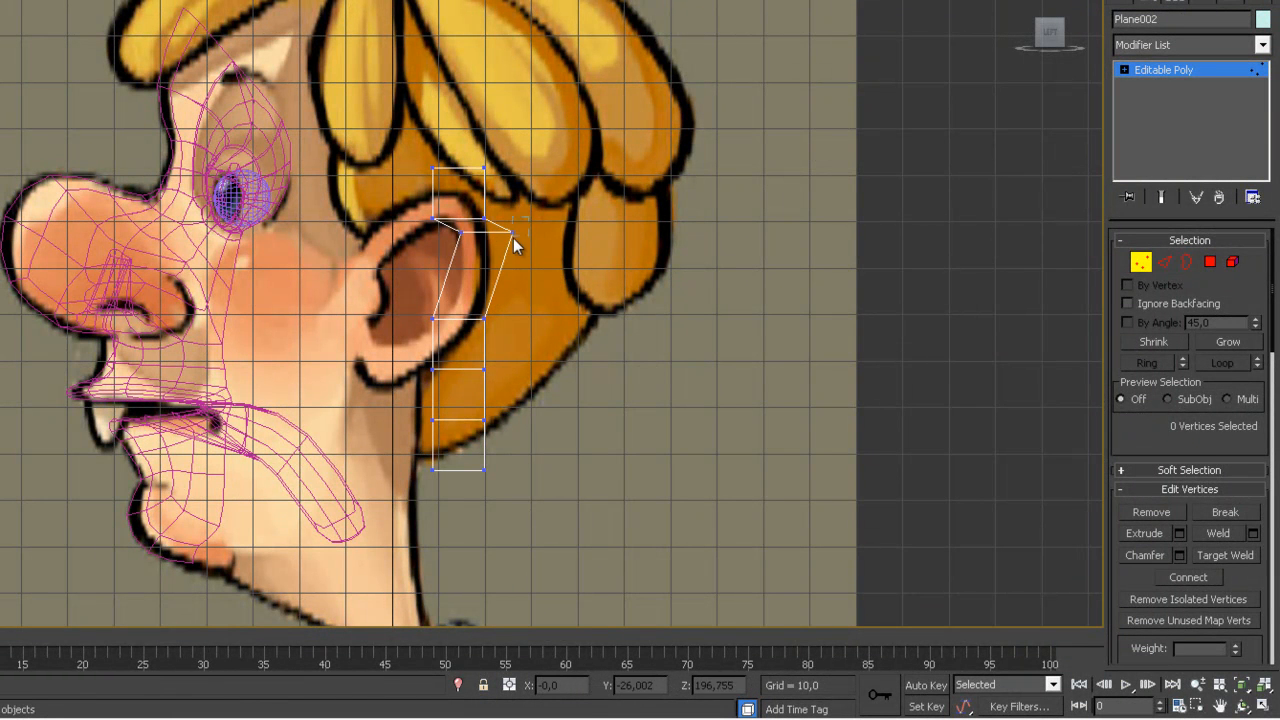
left_click(512, 236)
left_click_drag(536, 219, 512, 216)
left_click_drag(410, 313, 513, 267)
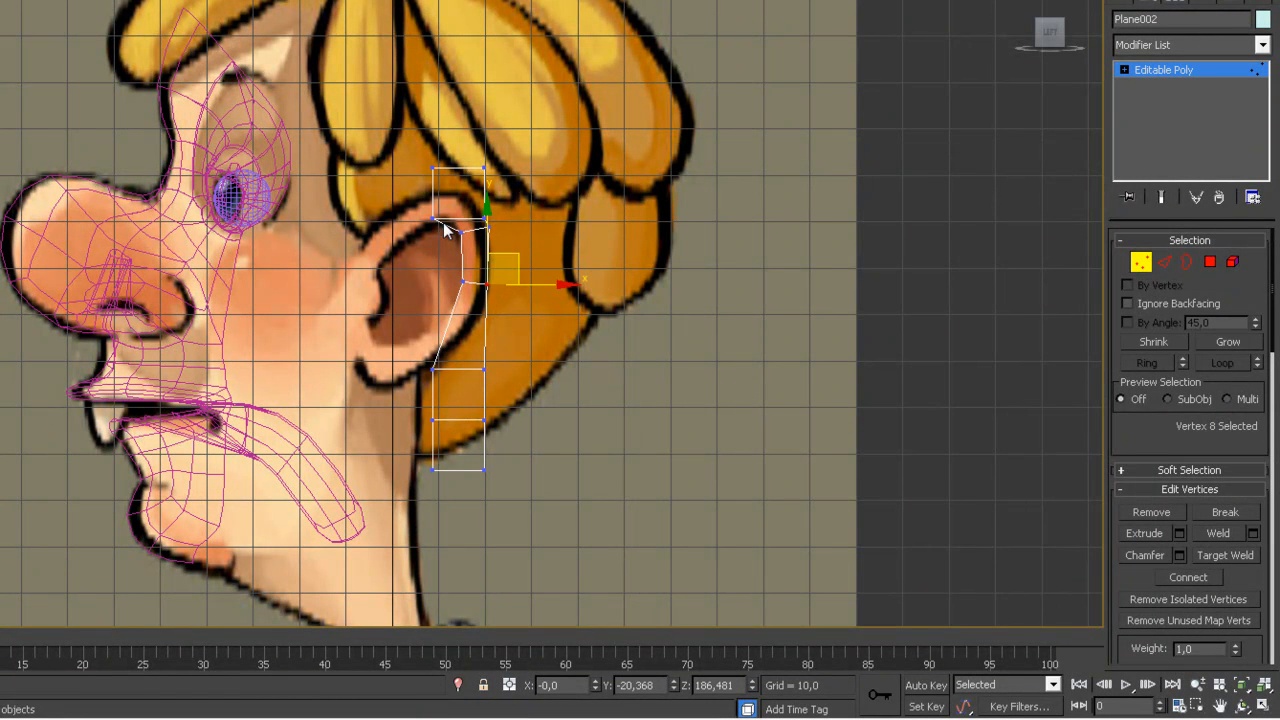
Move the four vertices of the strip's two uppermost rows along the ear's upper rim to its front end
left_click(432, 219)
left_click_drag(462, 192, 400, 256)
left_click(486, 220)
left_click(392, 155)
left_click(436, 169)
left_click(484, 169)
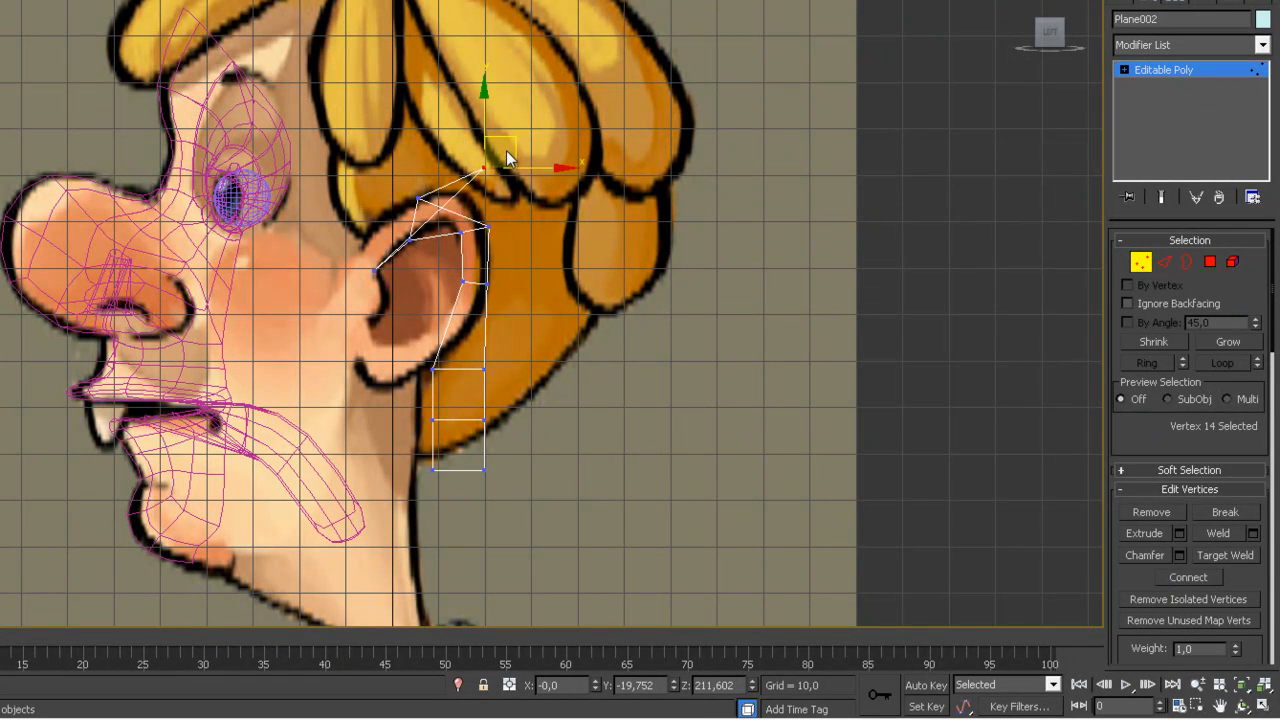
left_click_drag(515, 144, 391, 219)
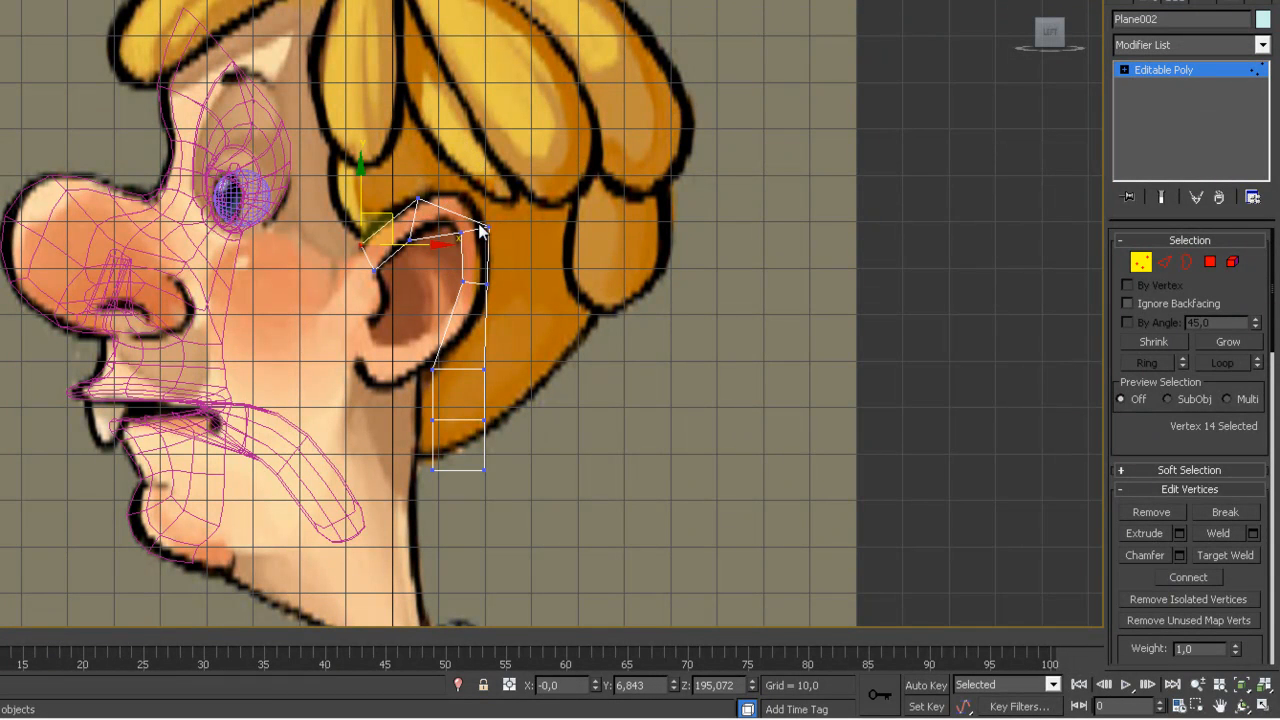
Raise the outer vertex at the ear's upper rear corner and the inner vertex of the upper rim to follow the outline
left_click_drag(499, 237, 504, 180)
left_click(415, 241)
left_click_drag(440, 230, 449, 215)
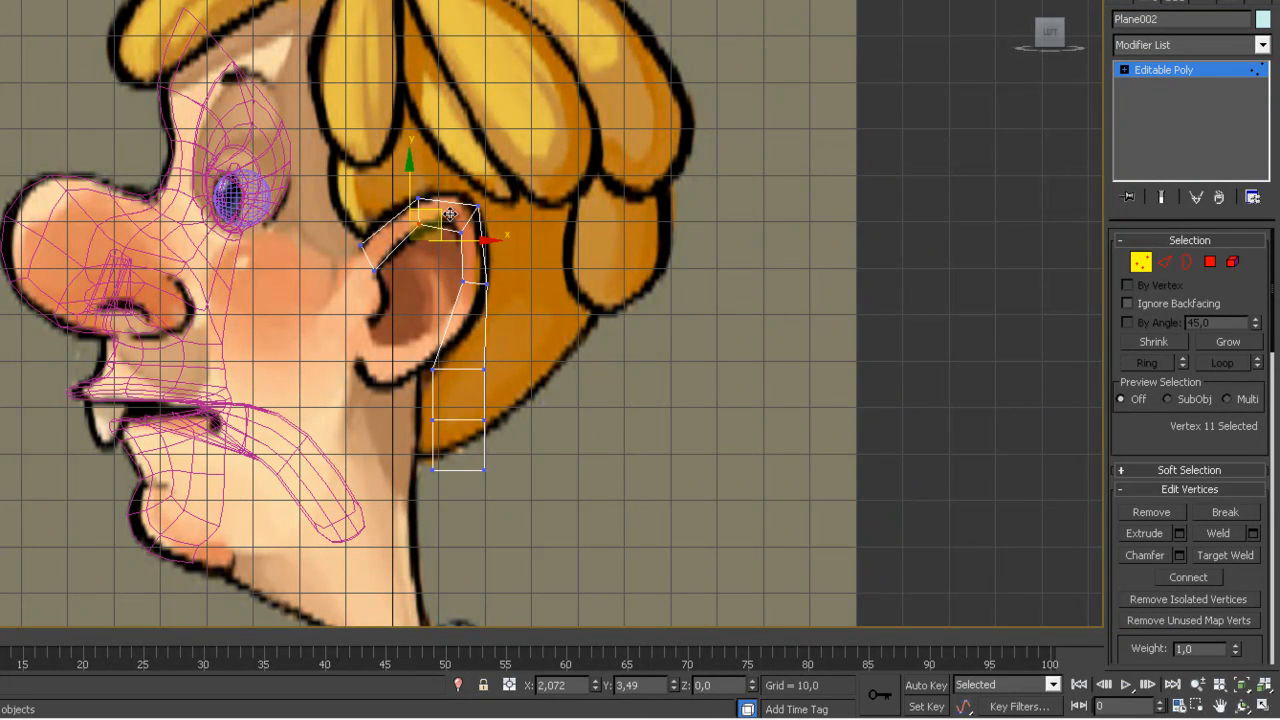
Adjust the vertex row at the ear's middle rear and move the next row down the strip onto the lower rear rim
left_click_drag(458, 268, 512, 257)
left_click_drag(502, 377, 496, 309)
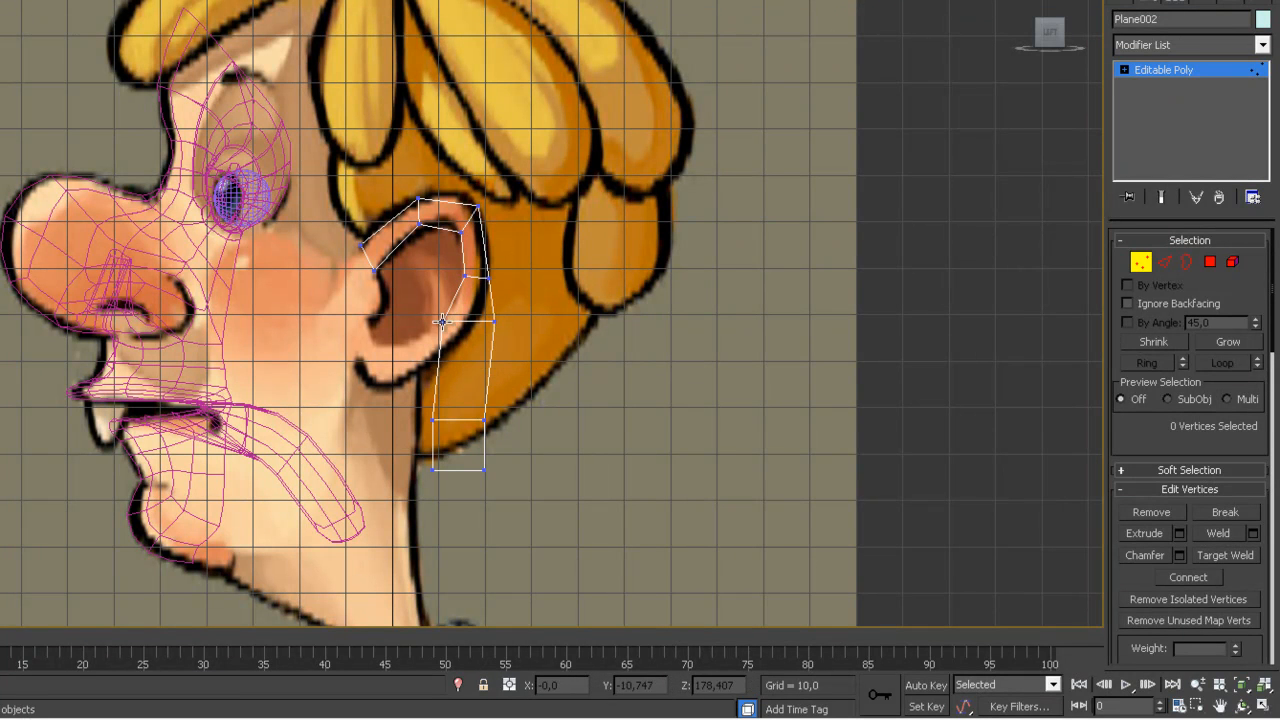
mouse_move(495, 300)
left_mouse_down()
mouse_move(523, 333)
mouse_move(503, 312)
left_mouse_up()
left_click(545, 345)
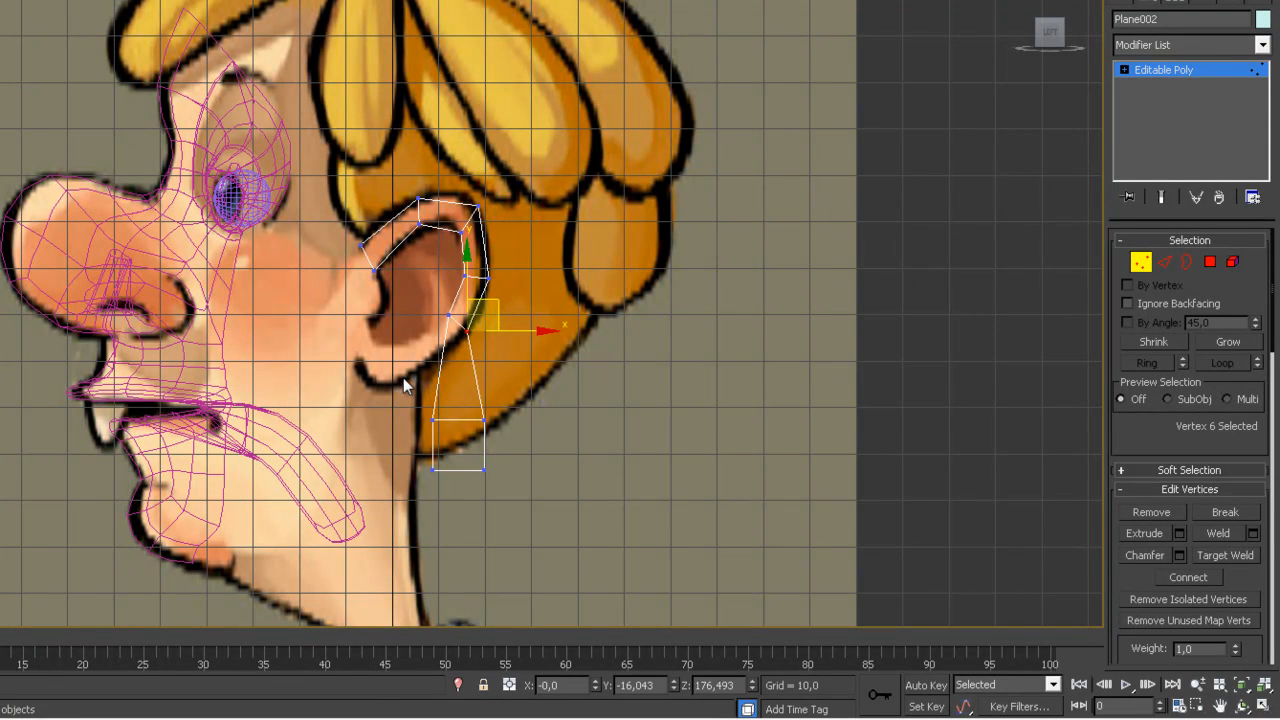
Move the strip's last two vertex rows along the ear's lower rim to the front end of the earlobe
left_click(439, 420)
left_click_drag(462, 404, 436, 329)
left_click(486, 422)
left_click_drag(499, 432, 427, 382)
left_click_drag(466, 486, 393, 317)
left_click_drag(513, 496, 513, 496)
left_click_drag(510, 448, 389, 348)
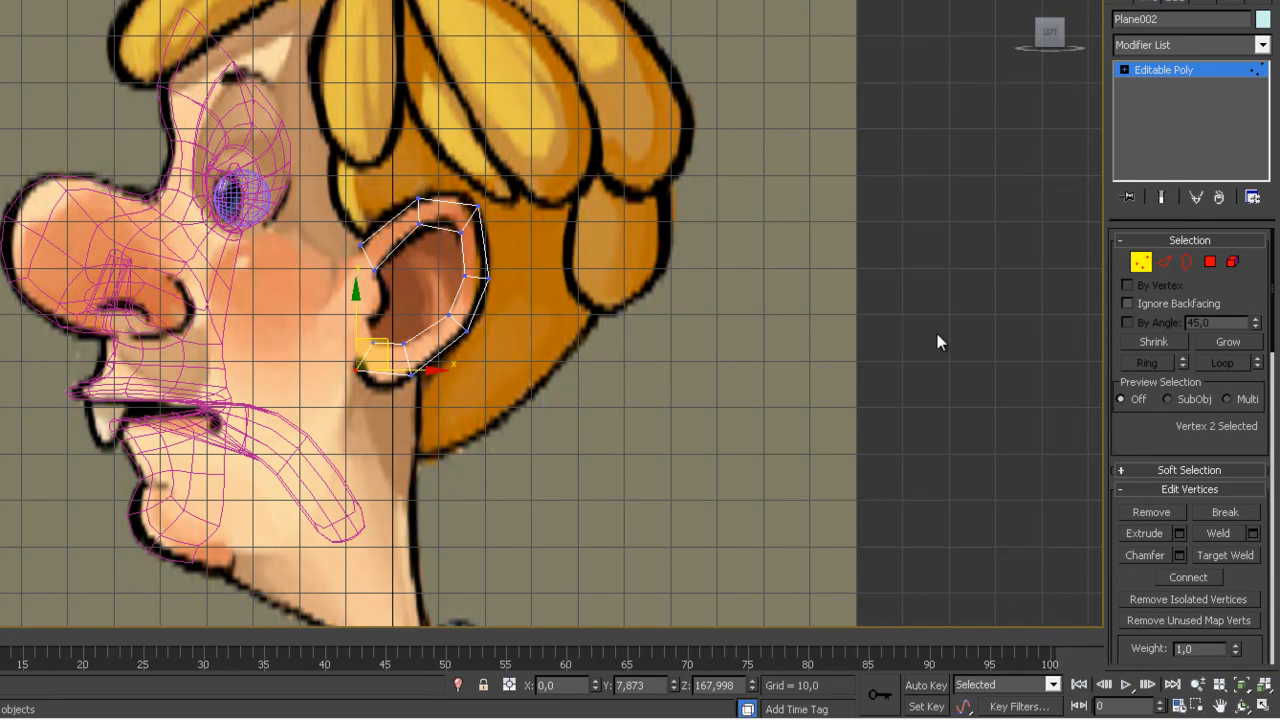
left_click(521, 370)
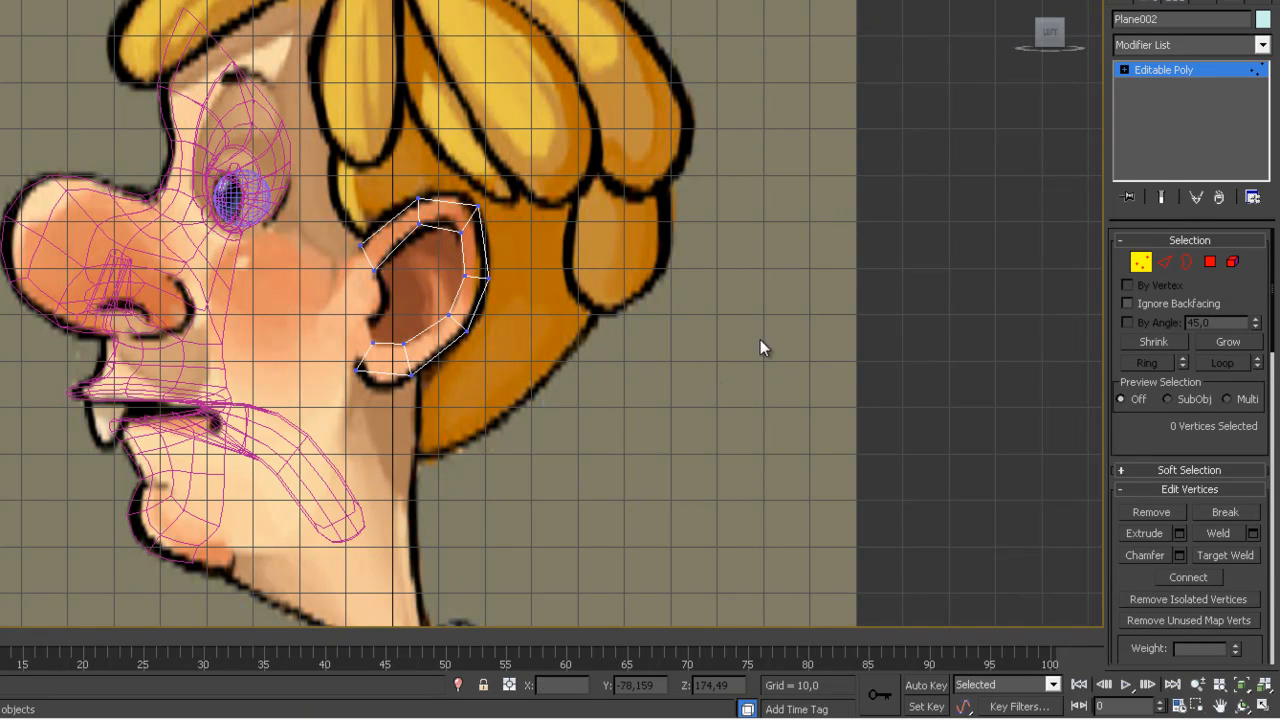
Connect all the crosswise edges of the ear strip to add an edge loop along the middle of its length
left_click(1165, 262)
left_click(421, 210)
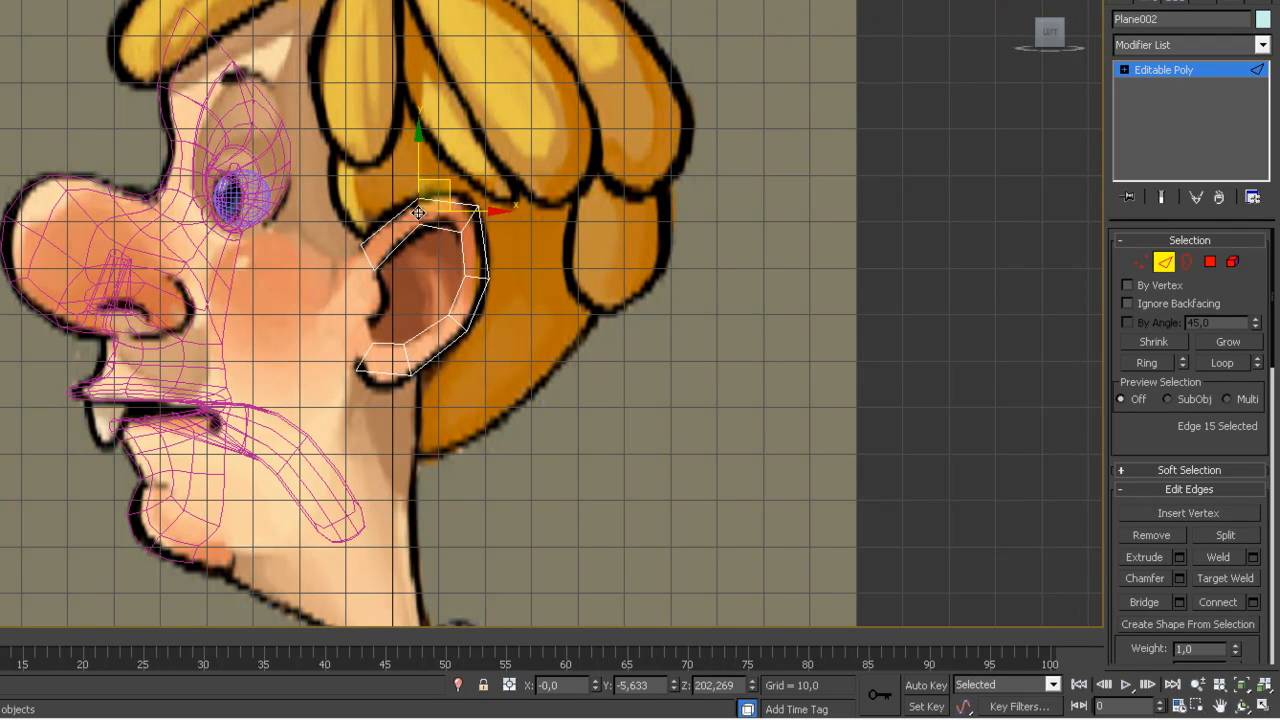
left_click(467, 226, "shift")
left_click(1218, 602)
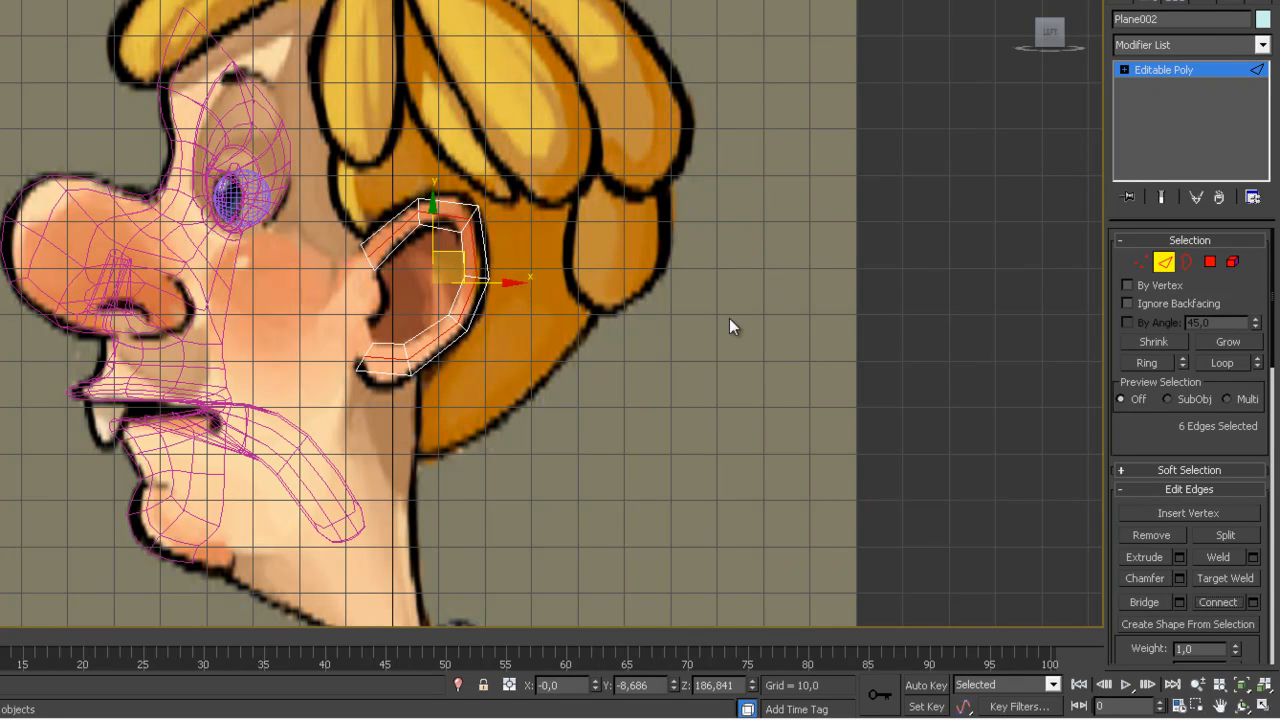
left_click(1160, 262)
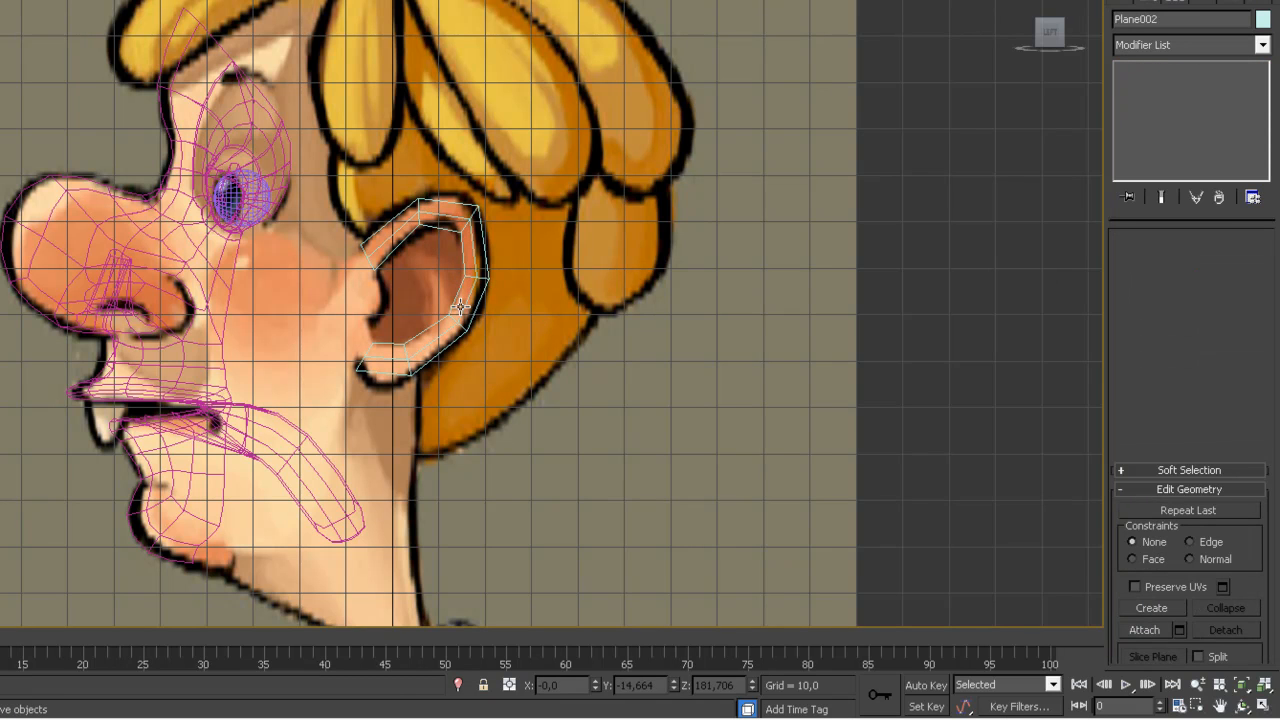
Move the ear strip sideways in the front view to the side of the head beside the reference ear
key("alt+w")
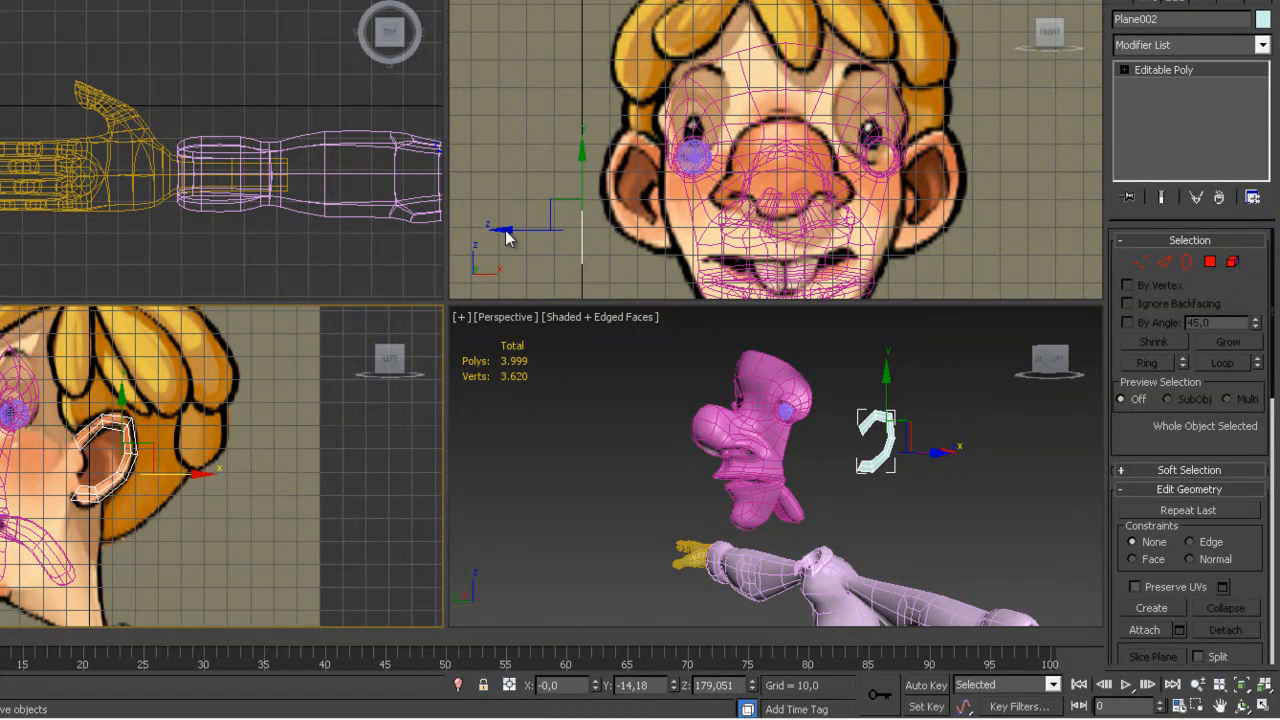
left_click(583, 230)
left_click_drag(653, 230, 972, 227)
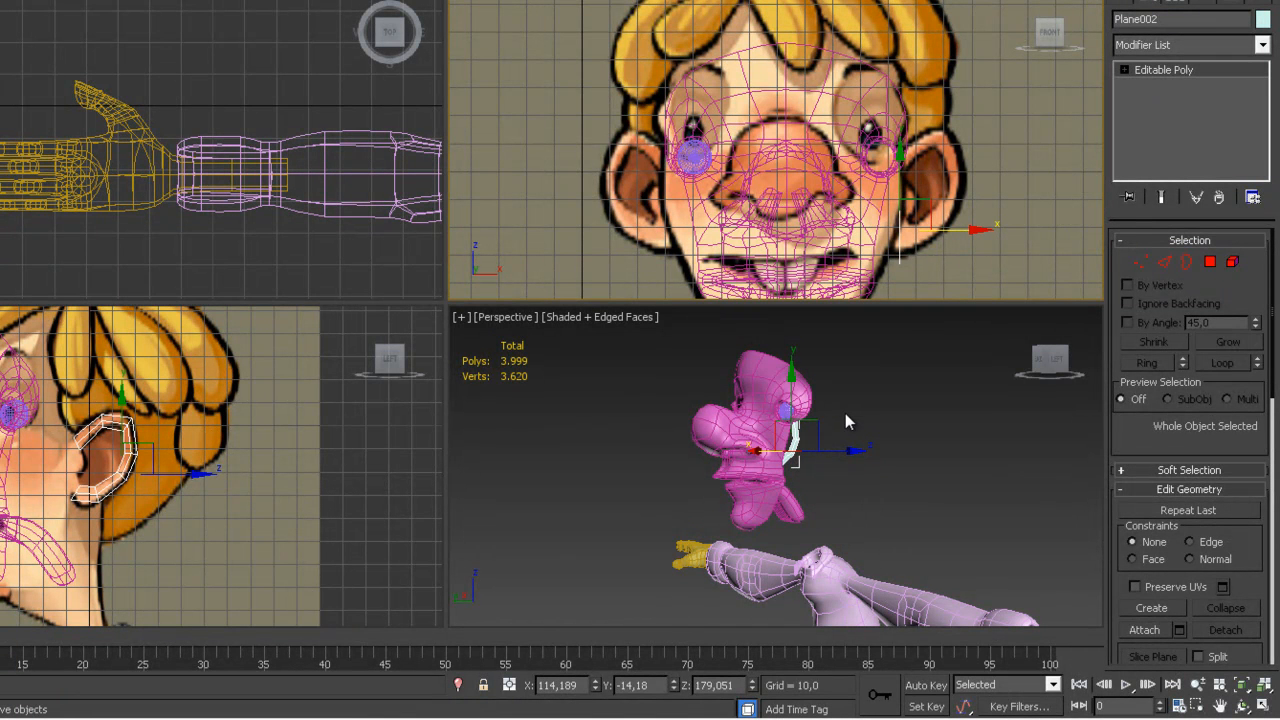
middle_click_drag(863, 437, 983, 455, "alt")
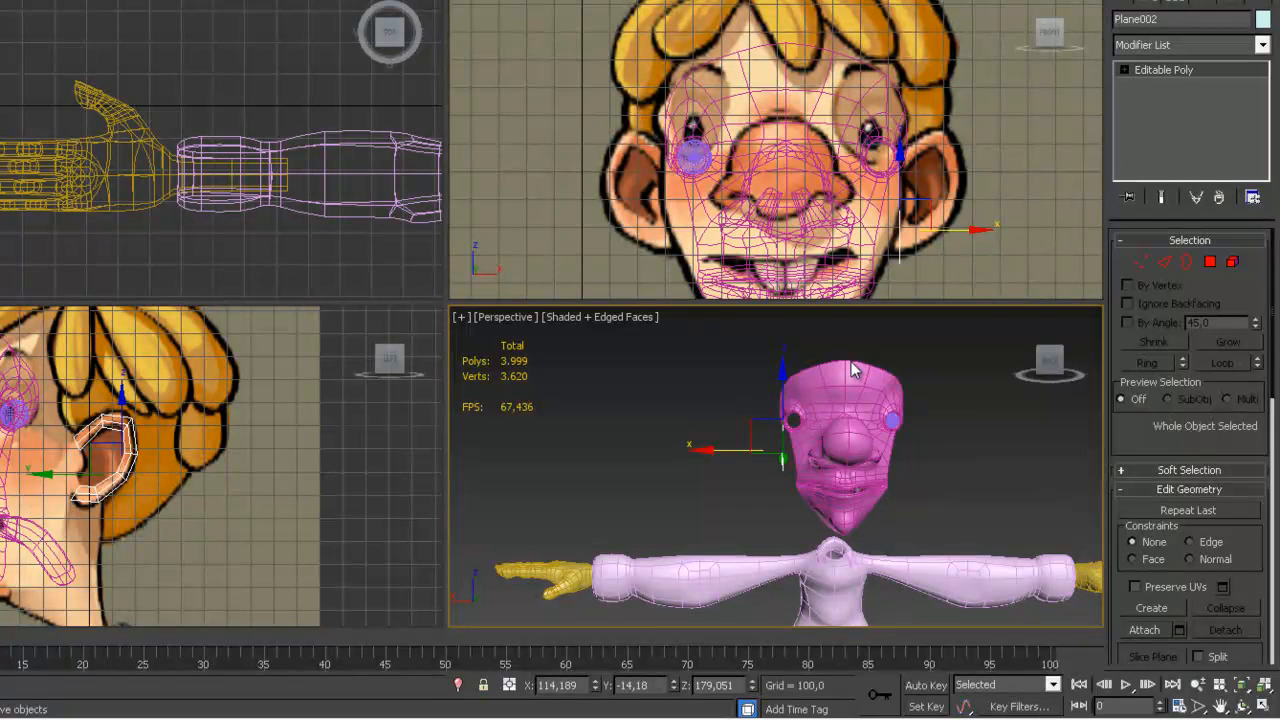
Rotate the ear strip about its vertical axis and shift it outward over the reference ear in the front view
key("e")
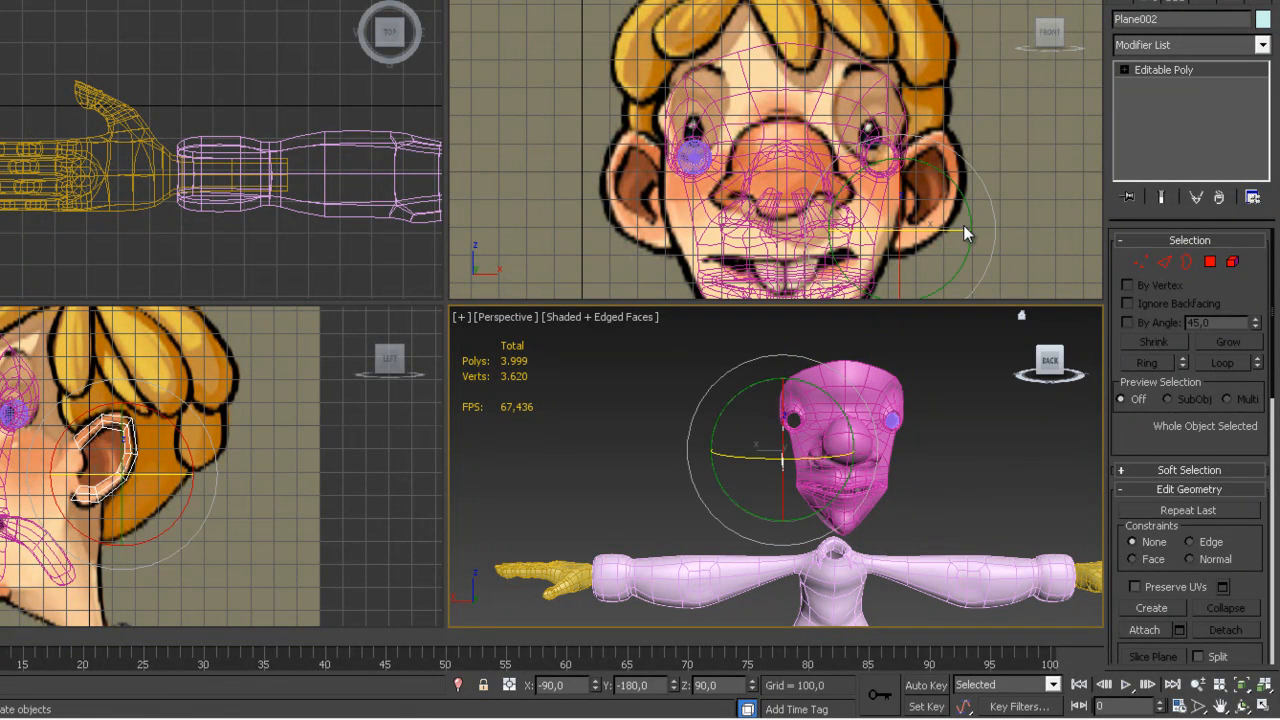
left_click_drag(950, 228, 1027, 233)
key("w")
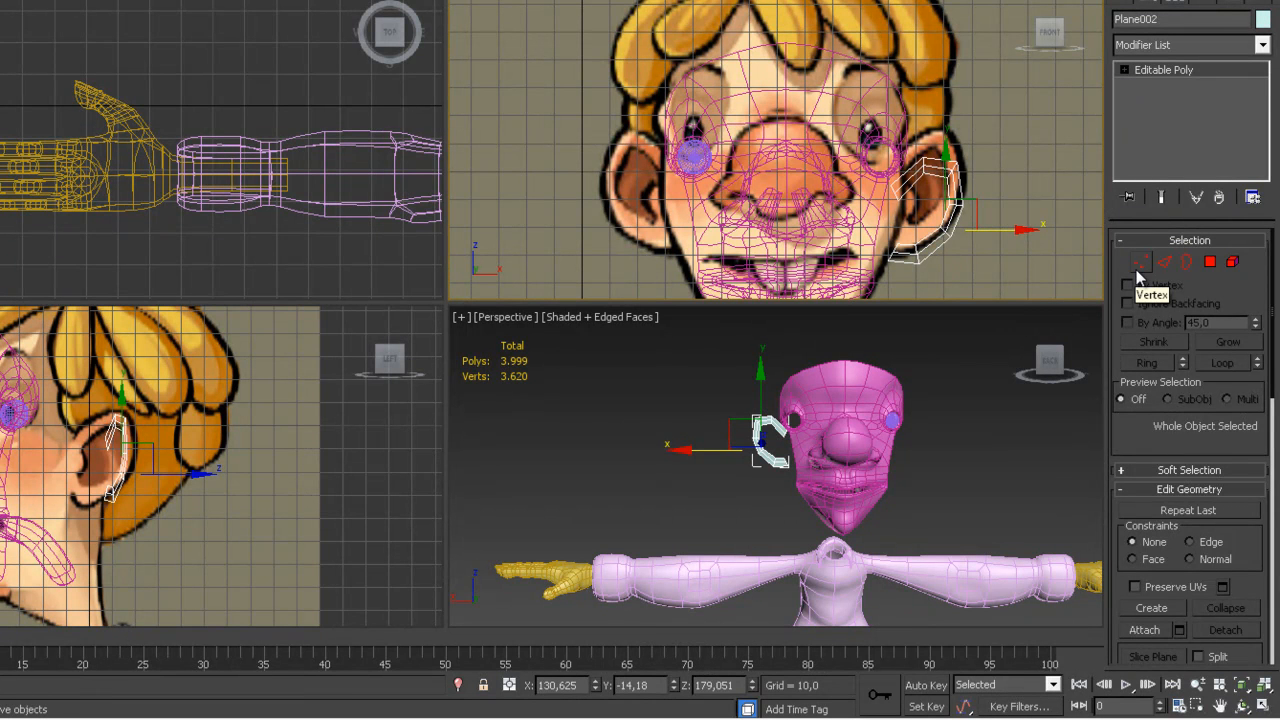
Stretch the strip front to back to about 292% and move its three upper front end vertices outward in the front view
key("r")
left_click(206, 468)
left_click_drag(206, 470, 352, 480)
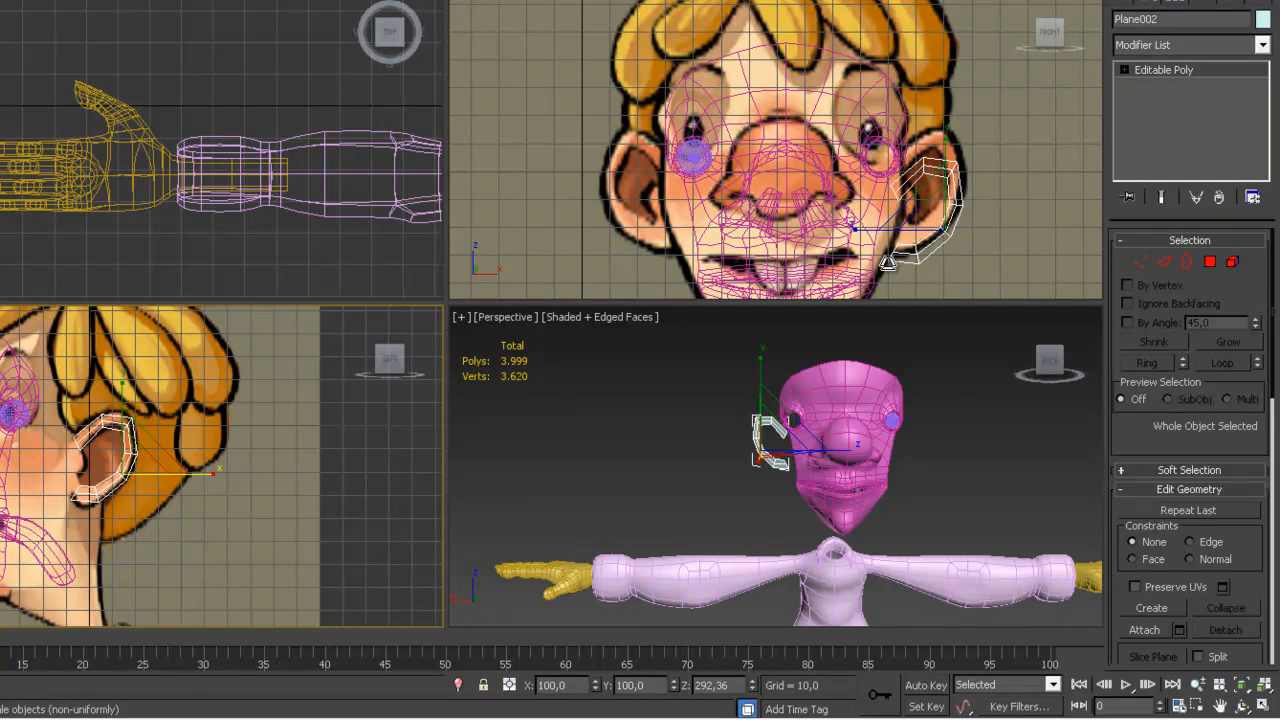
left_click(1141, 262)
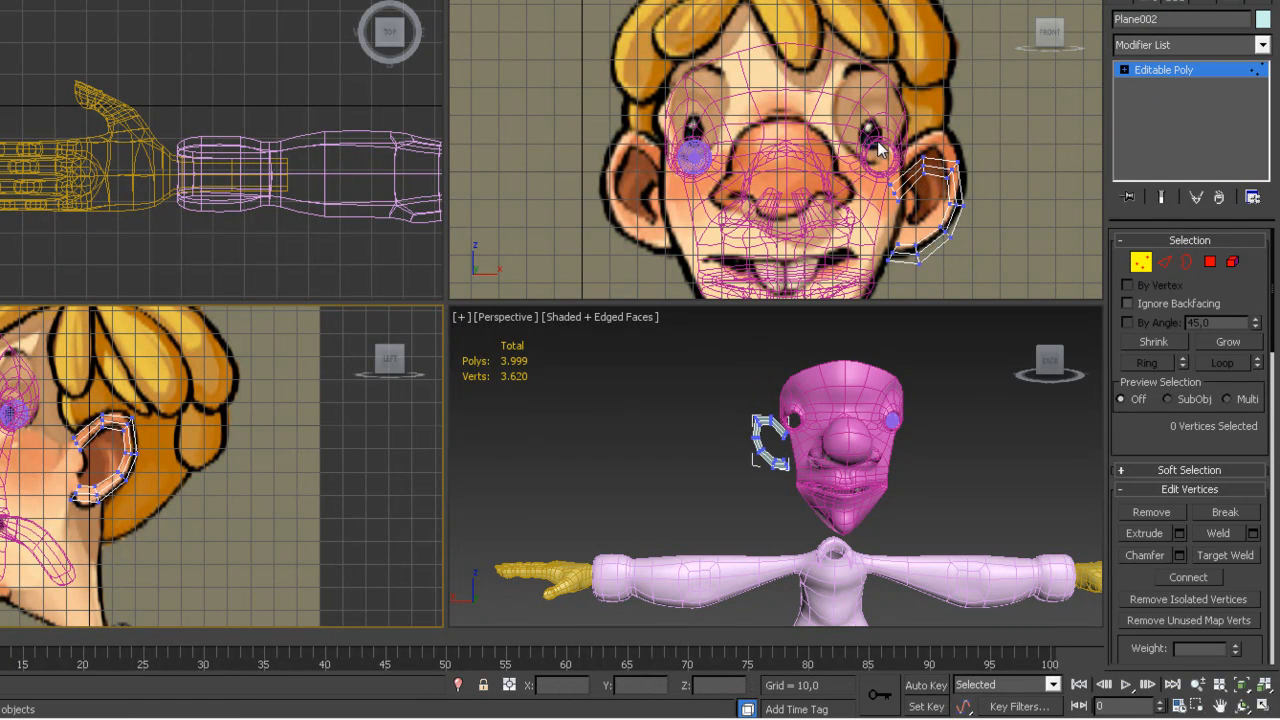
left_click_drag(892, 202, 970, 207)
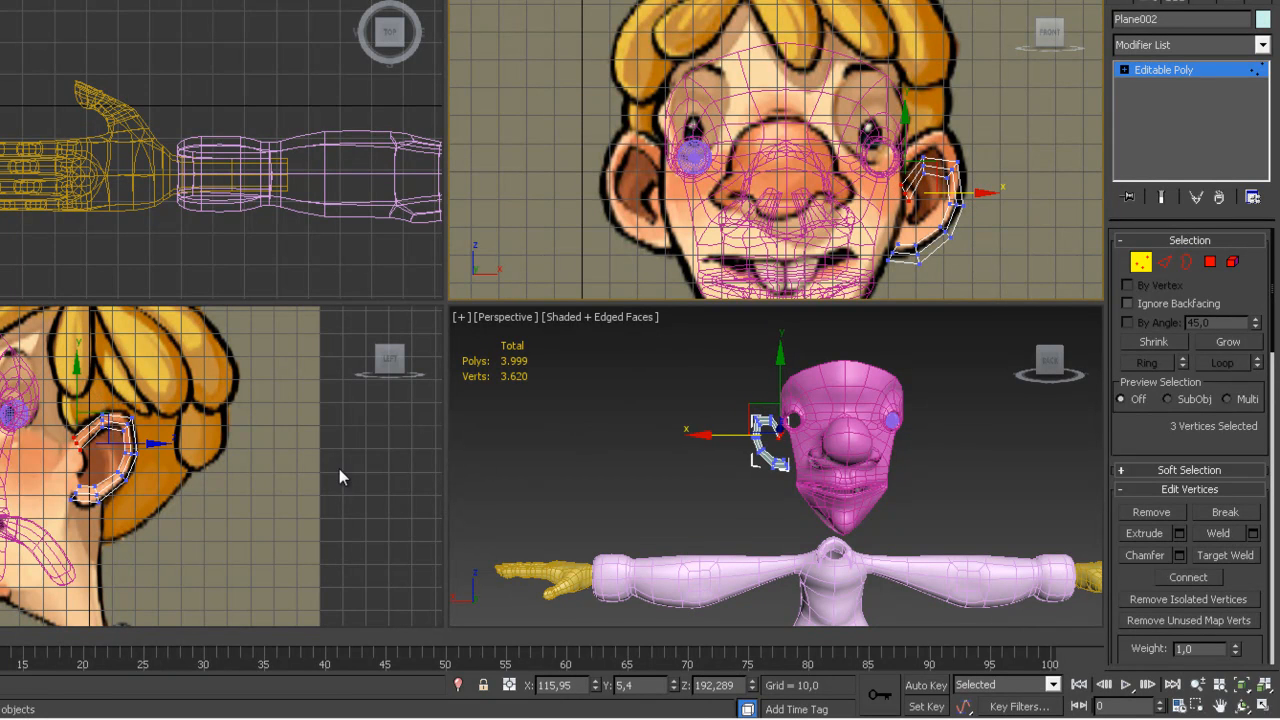
Pull the five middle-row vertices between the strip's two ends outward to give the ear rim a raised ridge
middle_click_drag(692, 484, 796, 548, "alt")
scroll(799, 460, "up", 5)
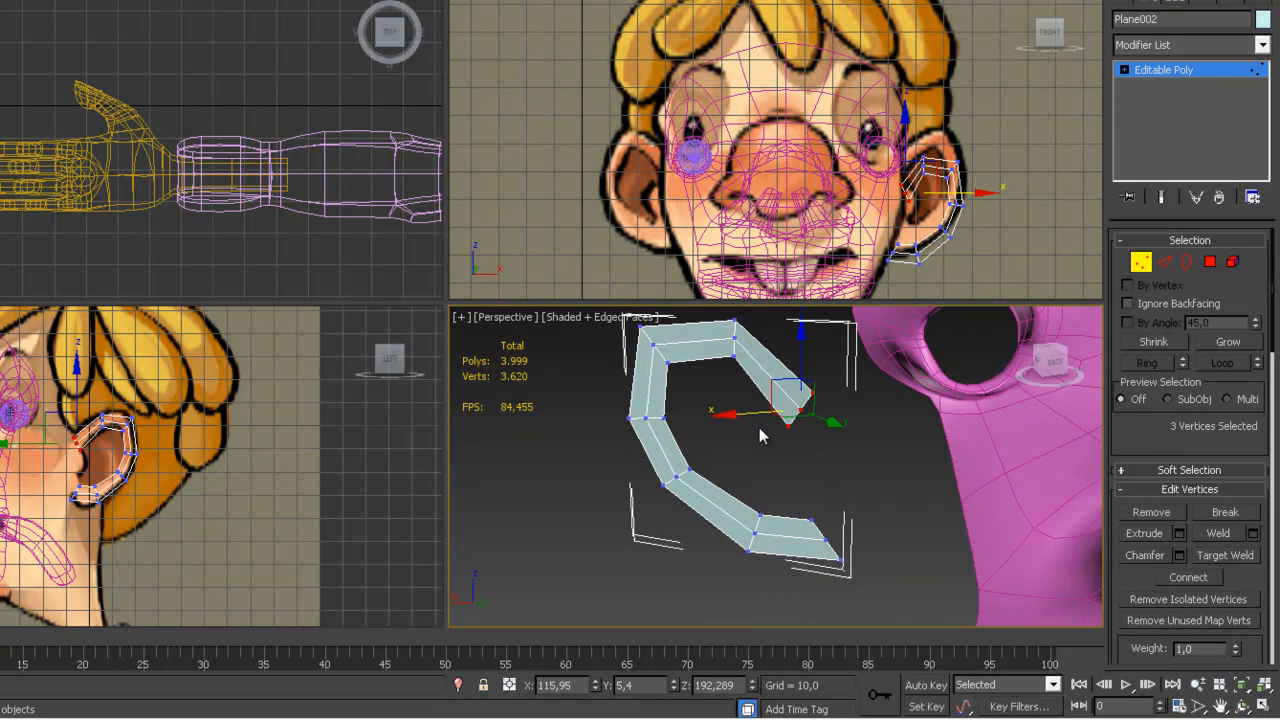
left_click(732, 341)
left_click(654, 346, "ctrl")
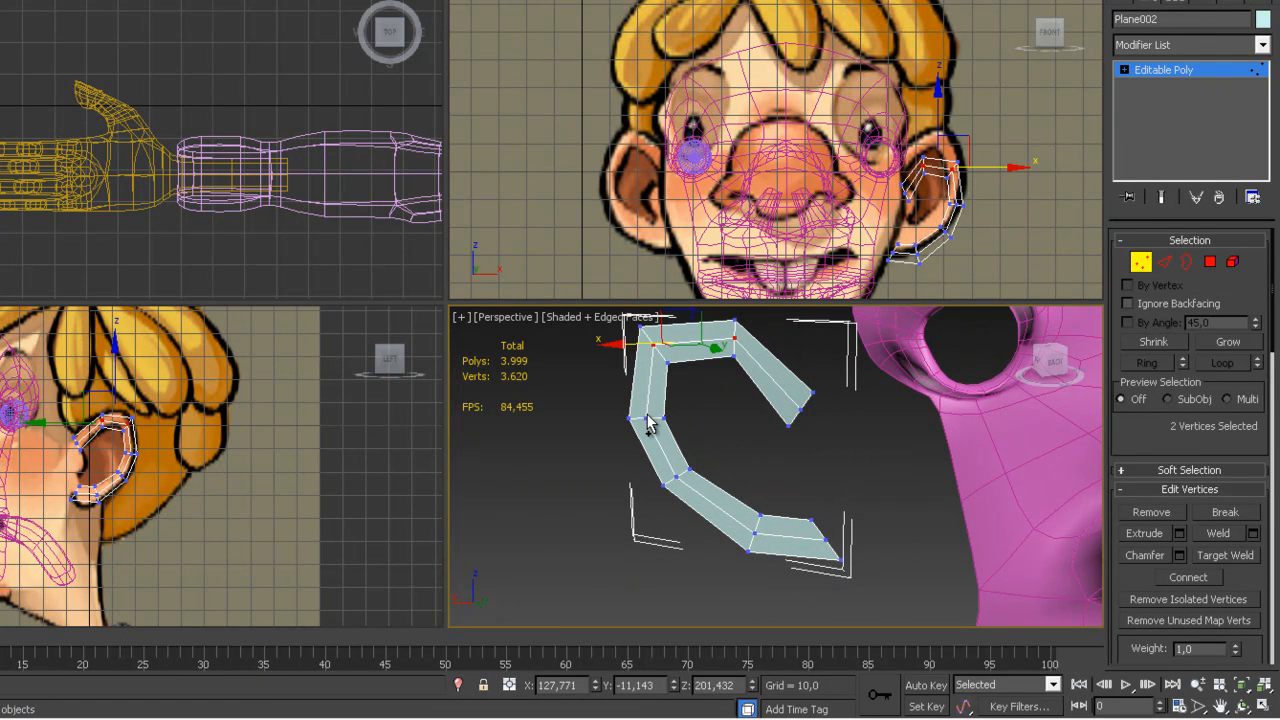
left_click(648, 418, "ctrl")
left_click(677, 477, "ctrl")
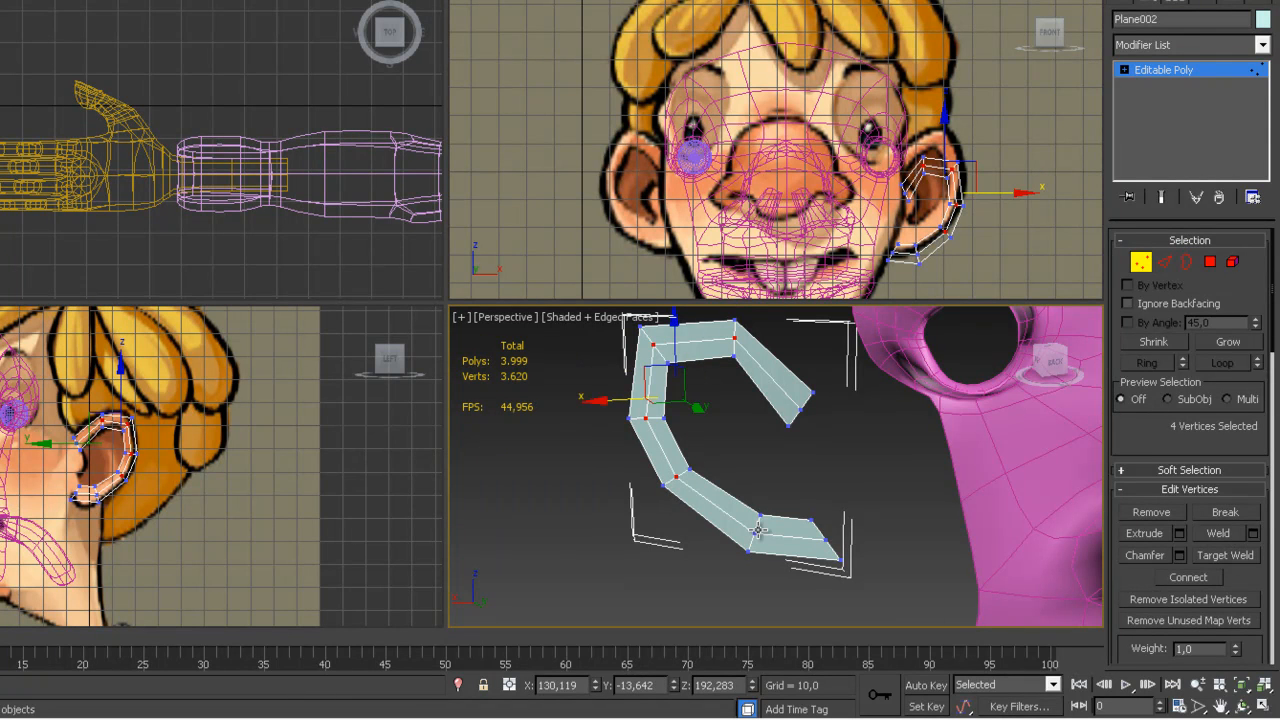
left_click(758, 530, "ctrl")
middle_click_drag(706, 491, 612, 456, "alt")
left_click_drag(604, 448, 599, 449)
left_click_drag(706, 477, 708, 482)
middle_click_drag(708, 482, 812, 402, "alt")
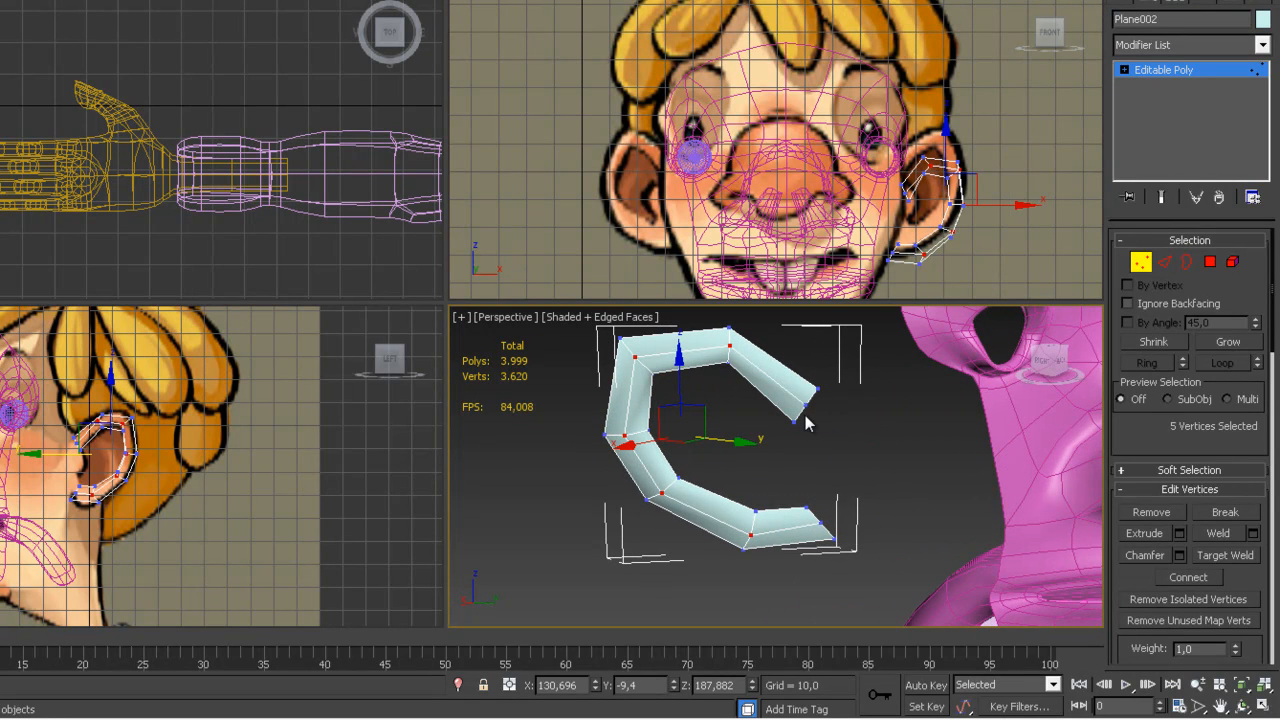
Shift the five ridge vertices toward the rear of the ear and pull them slightly farther out from the head
scroll(309, 500, "up", 6)
middle_click_drag(237, 511, 301, 435)
left_click_drag(245, 479, 268, 479)
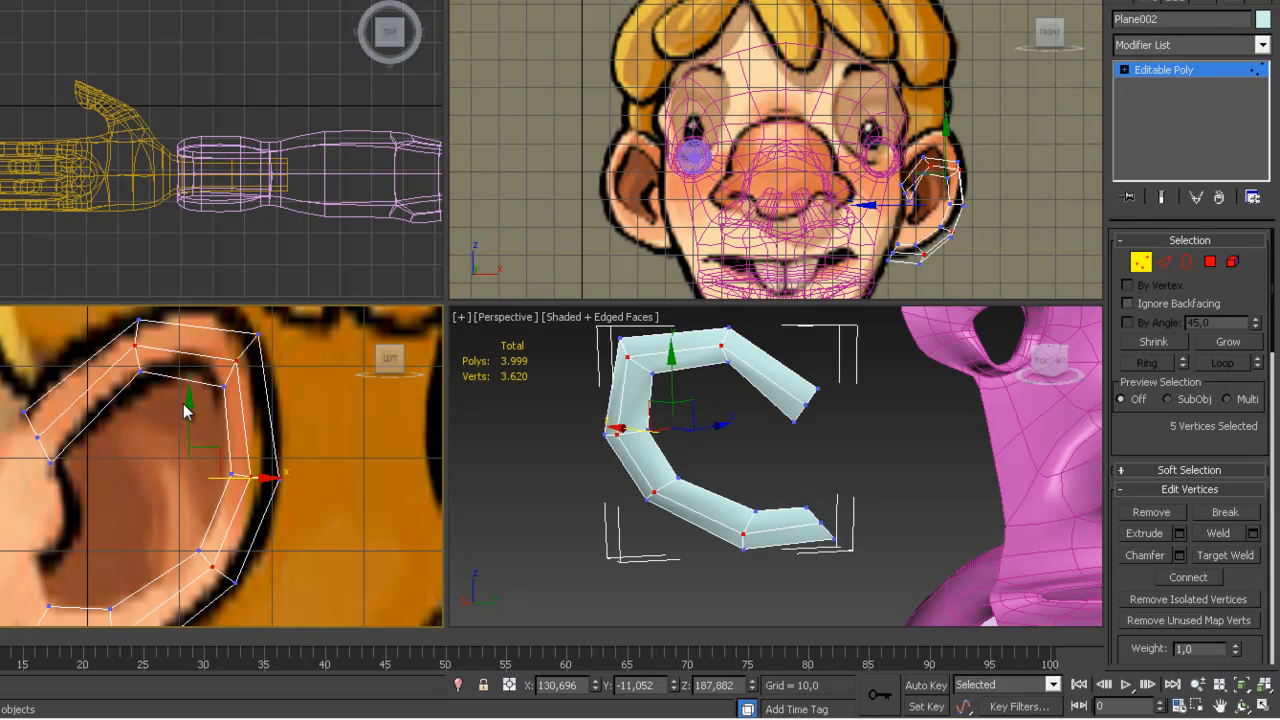
middle_click_drag(612, 440, 629, 491, "alt")
left_click_drag(629, 491, 617, 505)
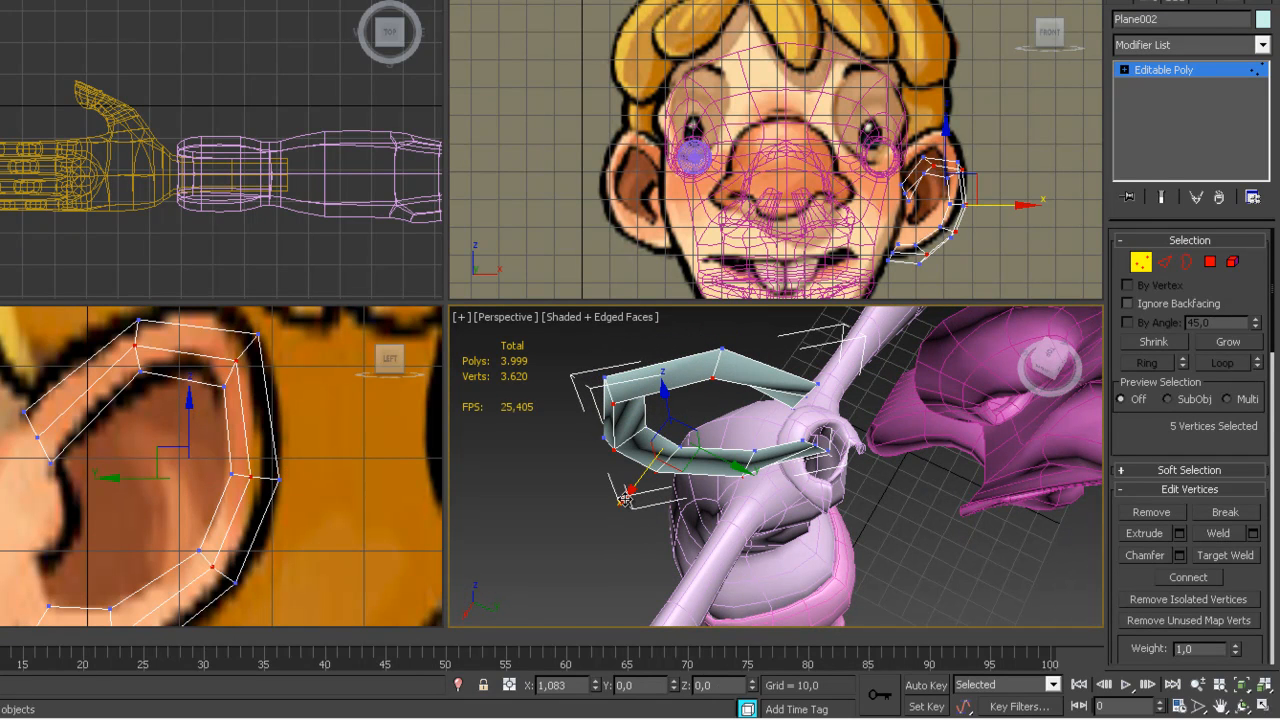
Reposition the middle vertex of the strip's upper front end and that of its lower front end to round off both ends
left_click(20, 450)
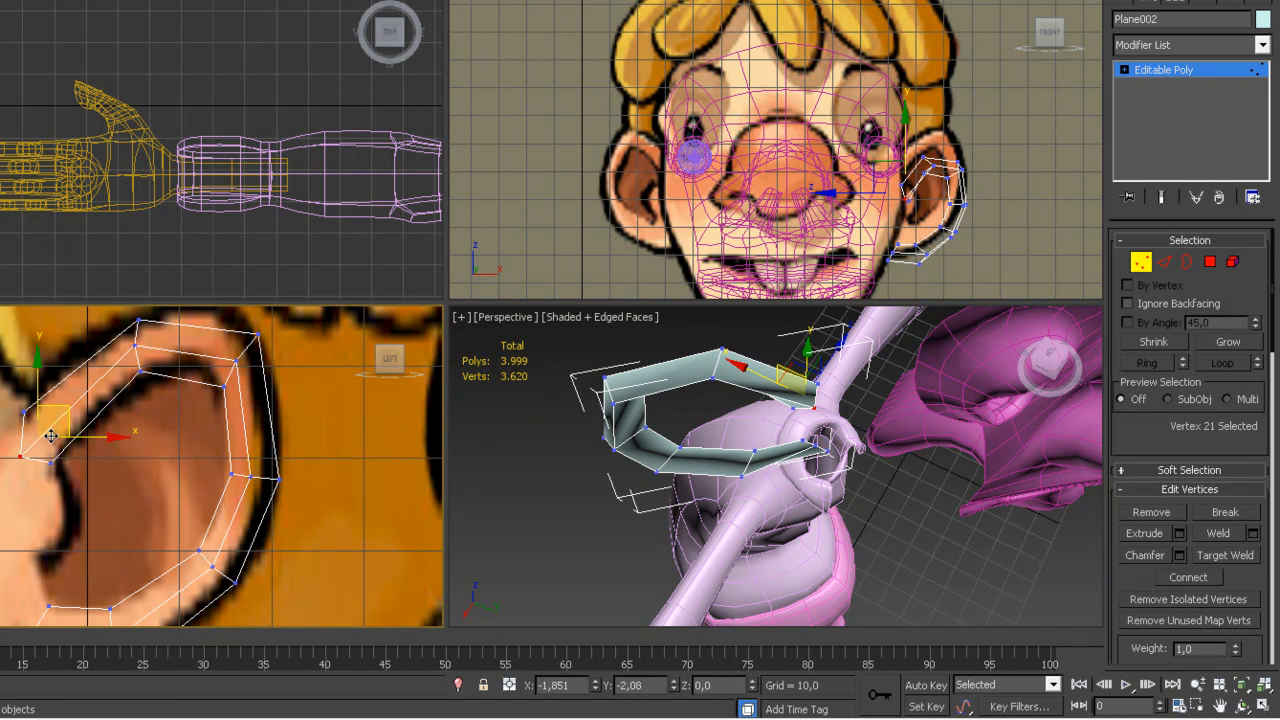
middle_click_drag(105, 481, 145, 392)
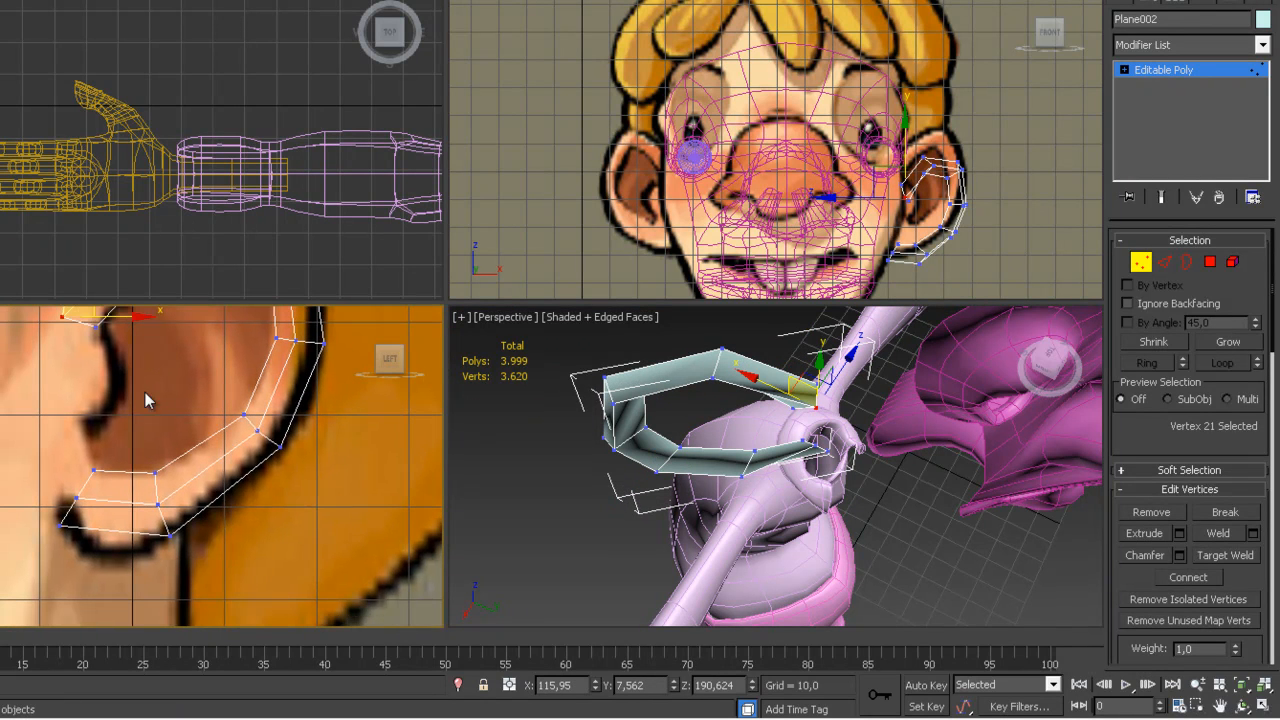
left_click(76, 497)
left_click_drag(103, 481, 105, 472)
scroll(230, 508, "up", 3)
middle_click_drag(217, 481, 207, 444)
Connect the three lengthwise edges of the upper front segment and of the top segment to add a cross edge in each
left_click(1164, 262)
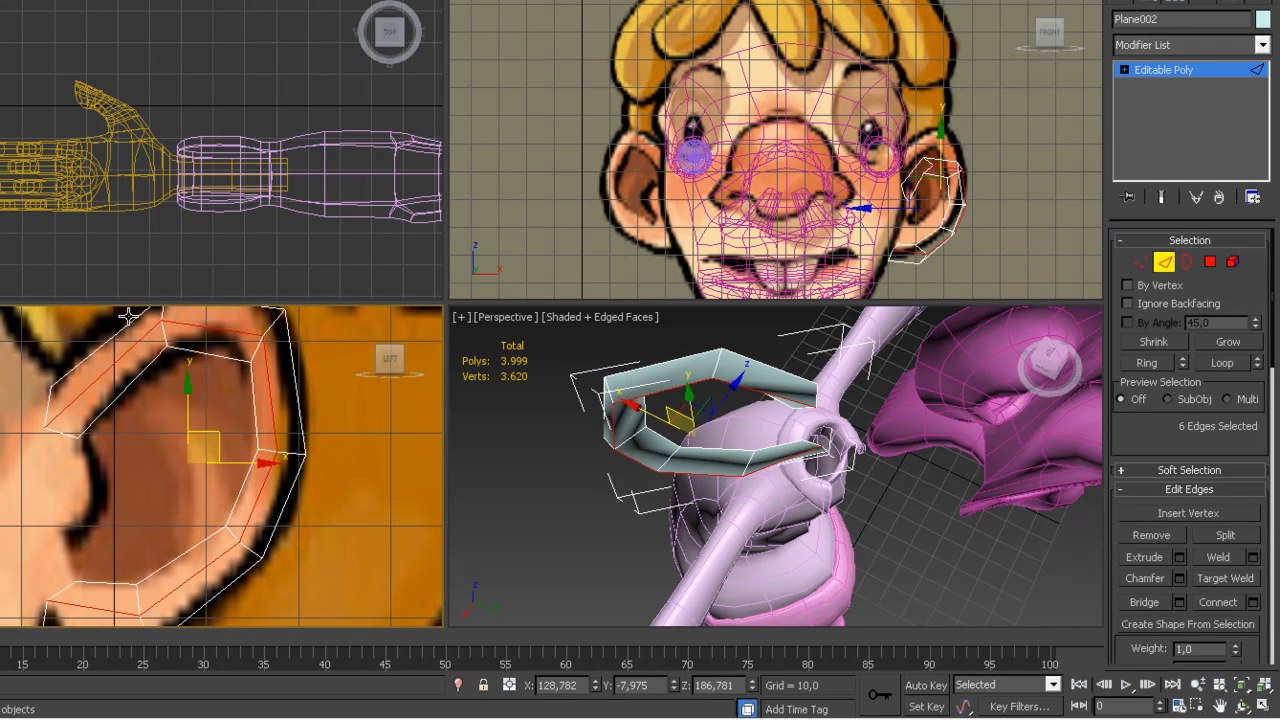
left_click(153, 415)
left_click(147, 420, "ctrl")
left_click(86, 357, "ctrl")
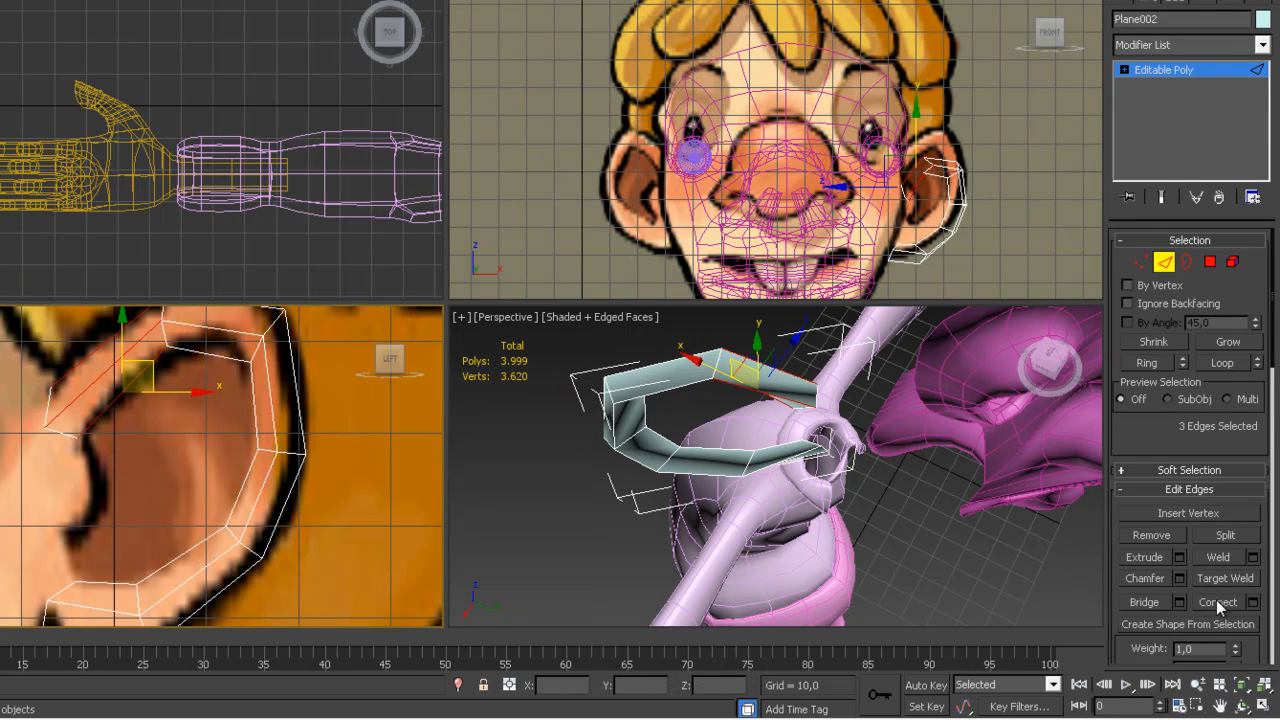
left_click(1218, 602)
middle_click_drag(265, 451, 265, 481)
left_click(247, 336)
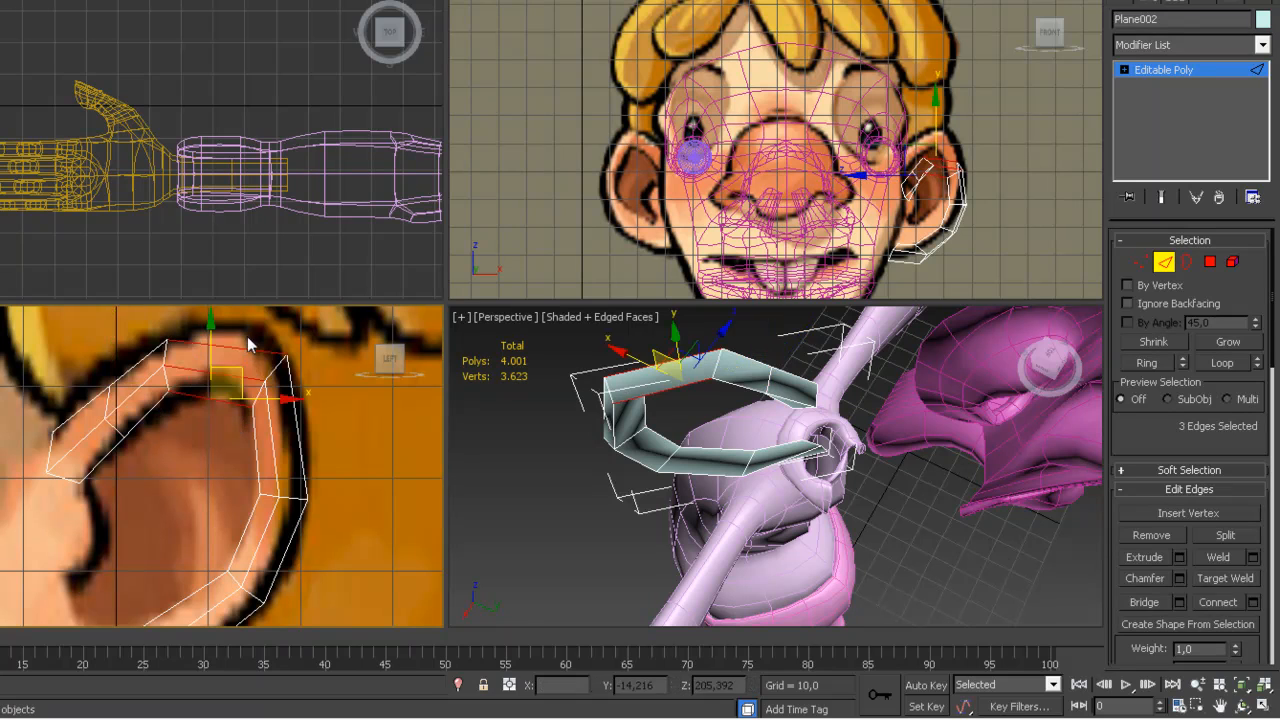
left_click(1211, 604)
Connect the lengthwise edges of the earlobe segment and of the lower rear segment to add a cross edge in each
middle_click_drag(277, 508, 277, 428)
middle_click_drag(206, 541, 262, 477)
left_click(166, 540, "ctrl")
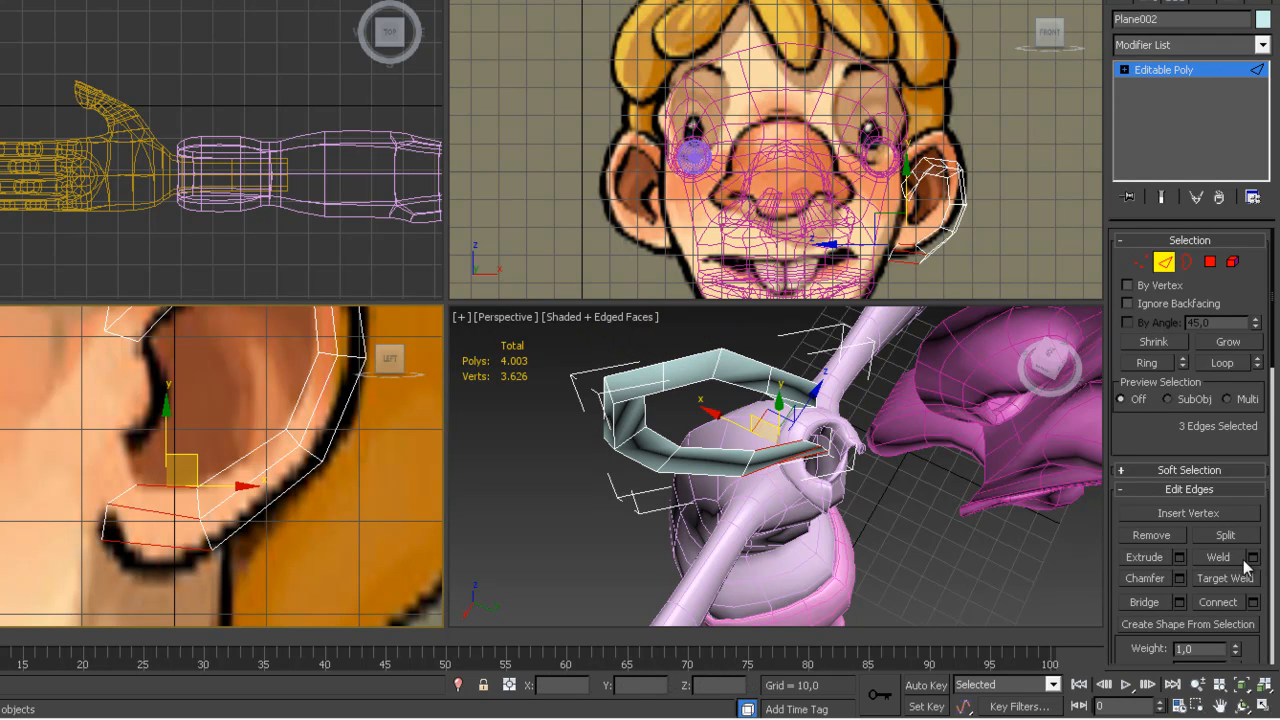
left_click(1232, 600)
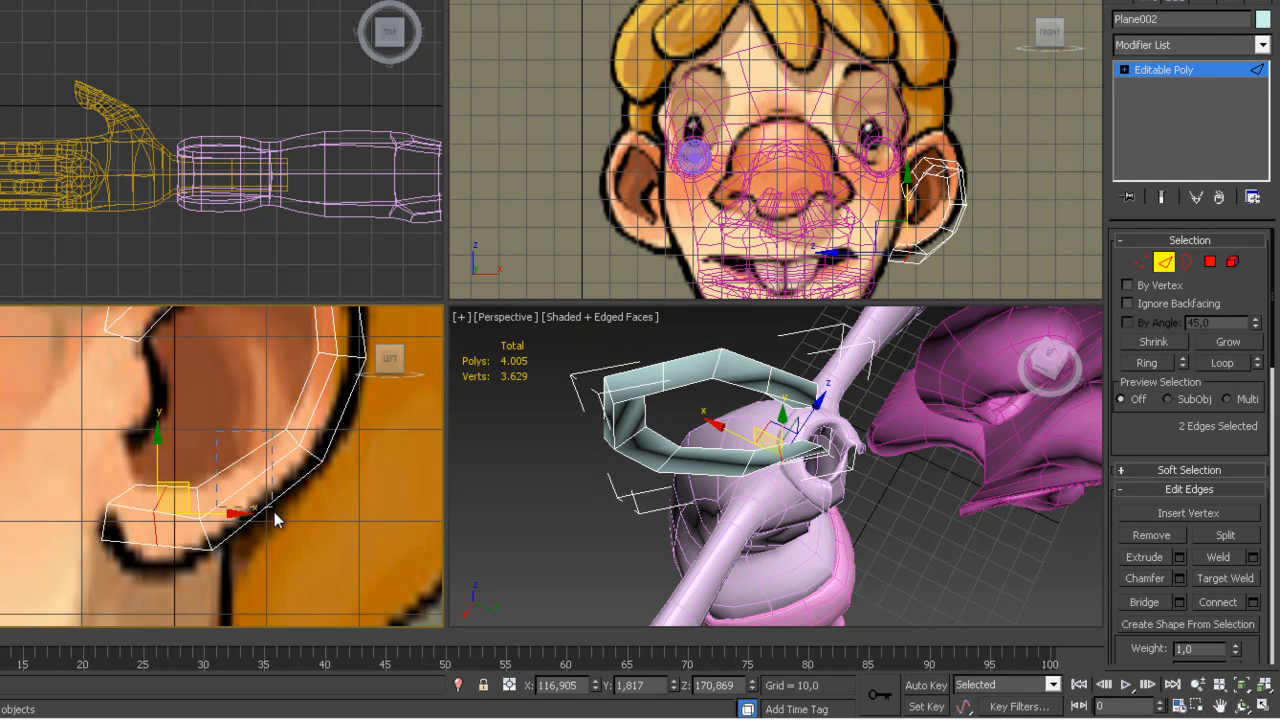
left_click_drag(274, 512, 306, 522)
left_click(1226, 604)
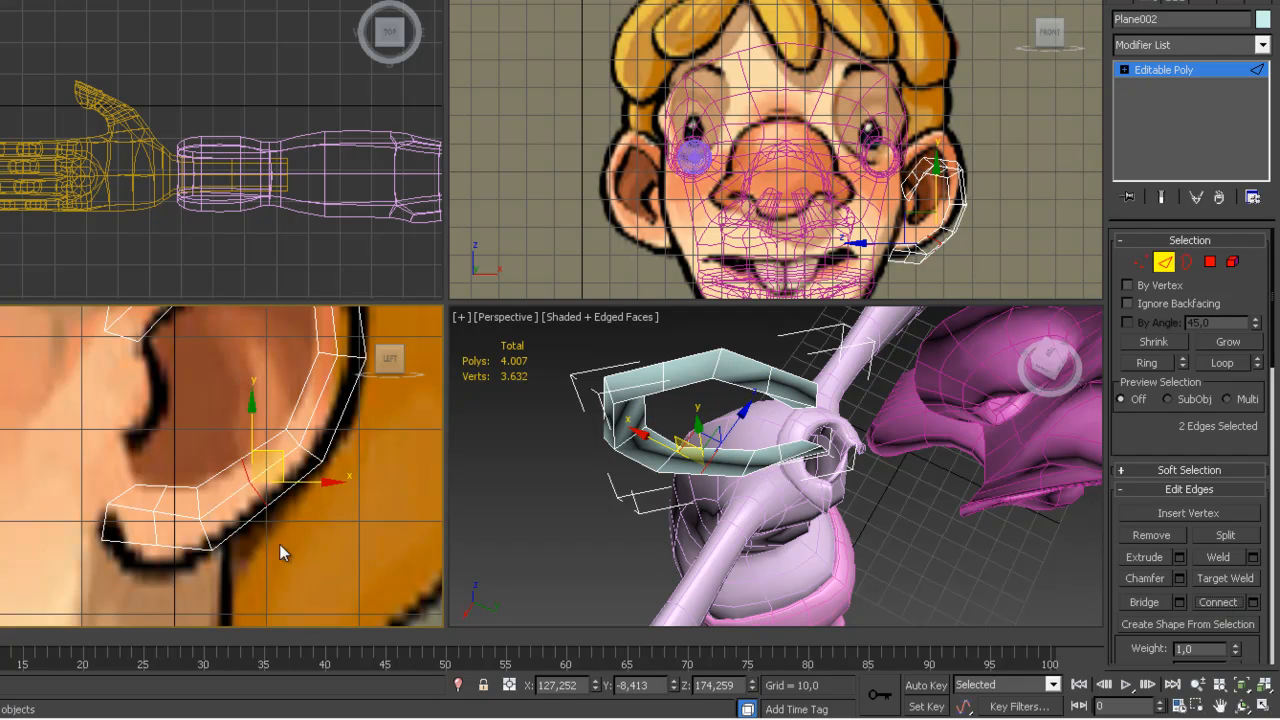
Turn on NURMS subdivision for the ear strip
scroll(241, 588, "up", 2)
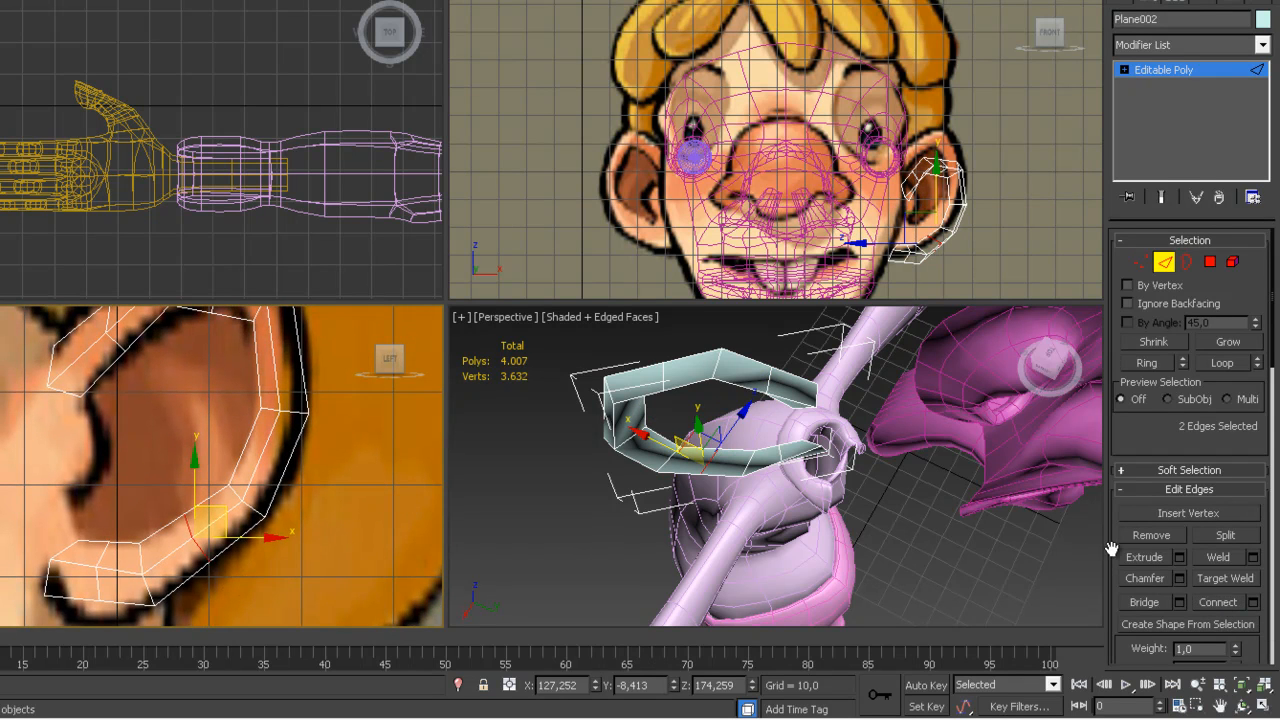
scroll(1262, 526, "down", 10)
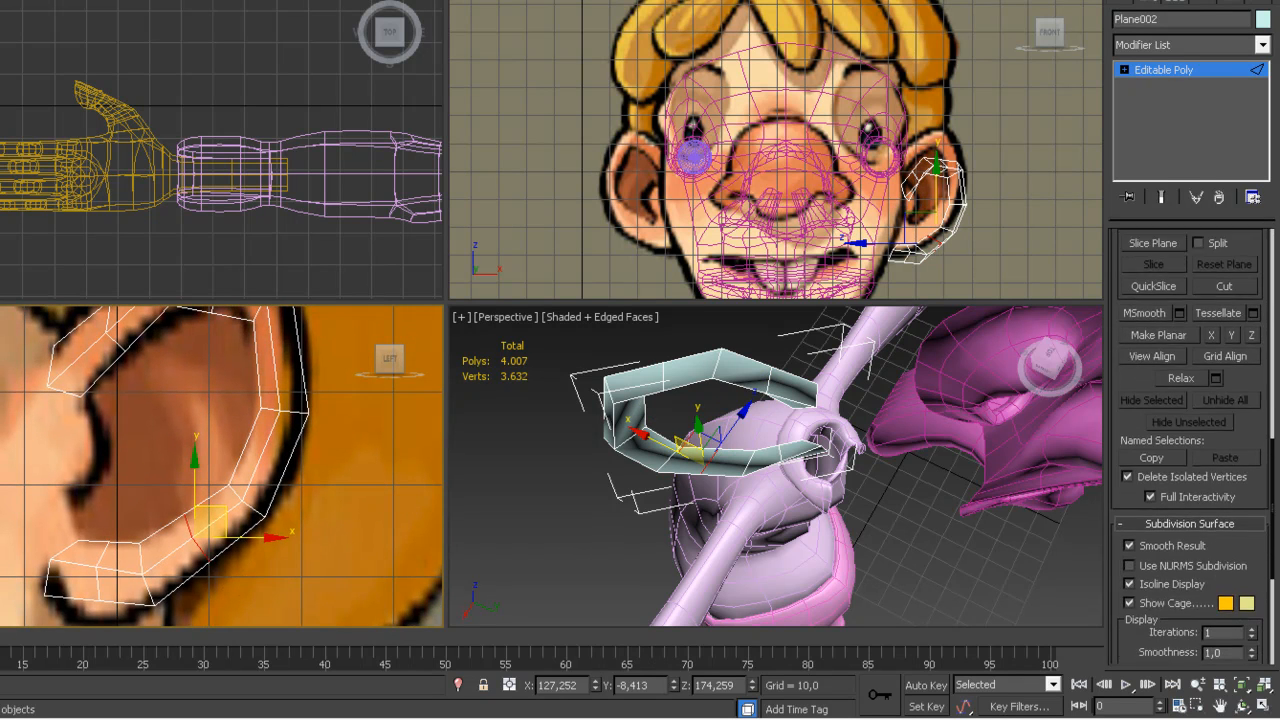
left_click(1187, 551)
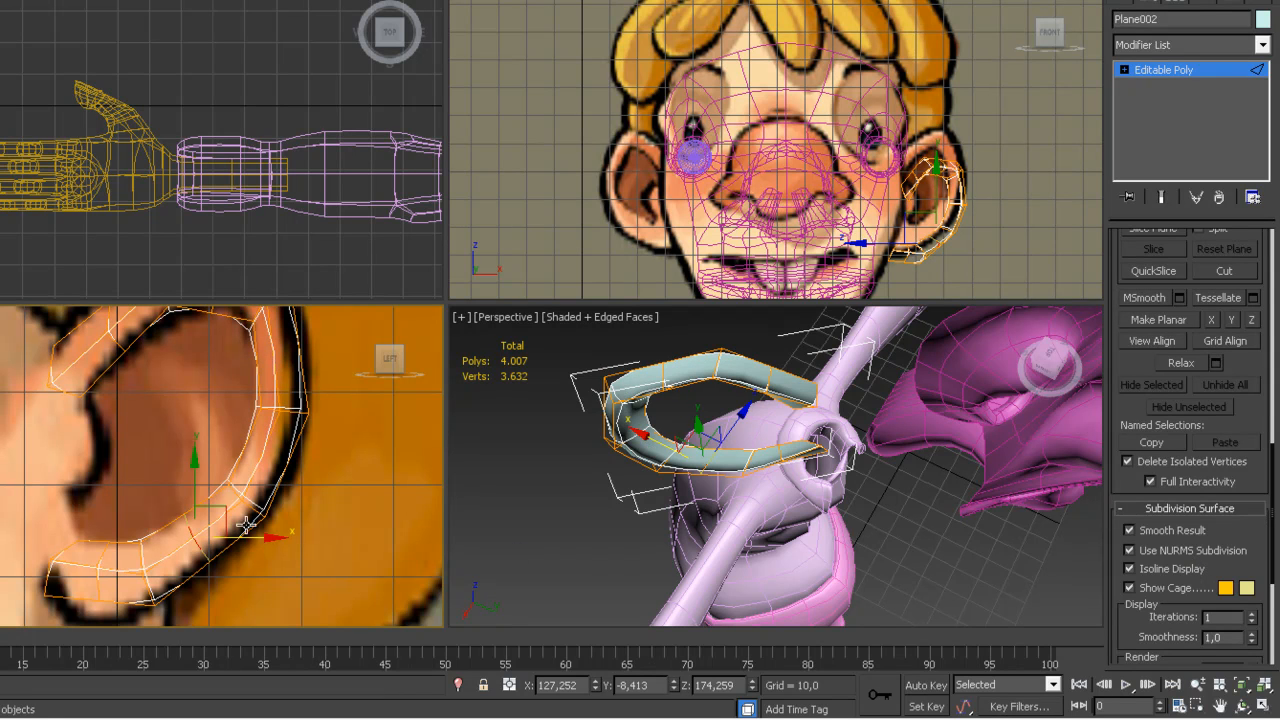
scroll(310, 464, "down", 2)
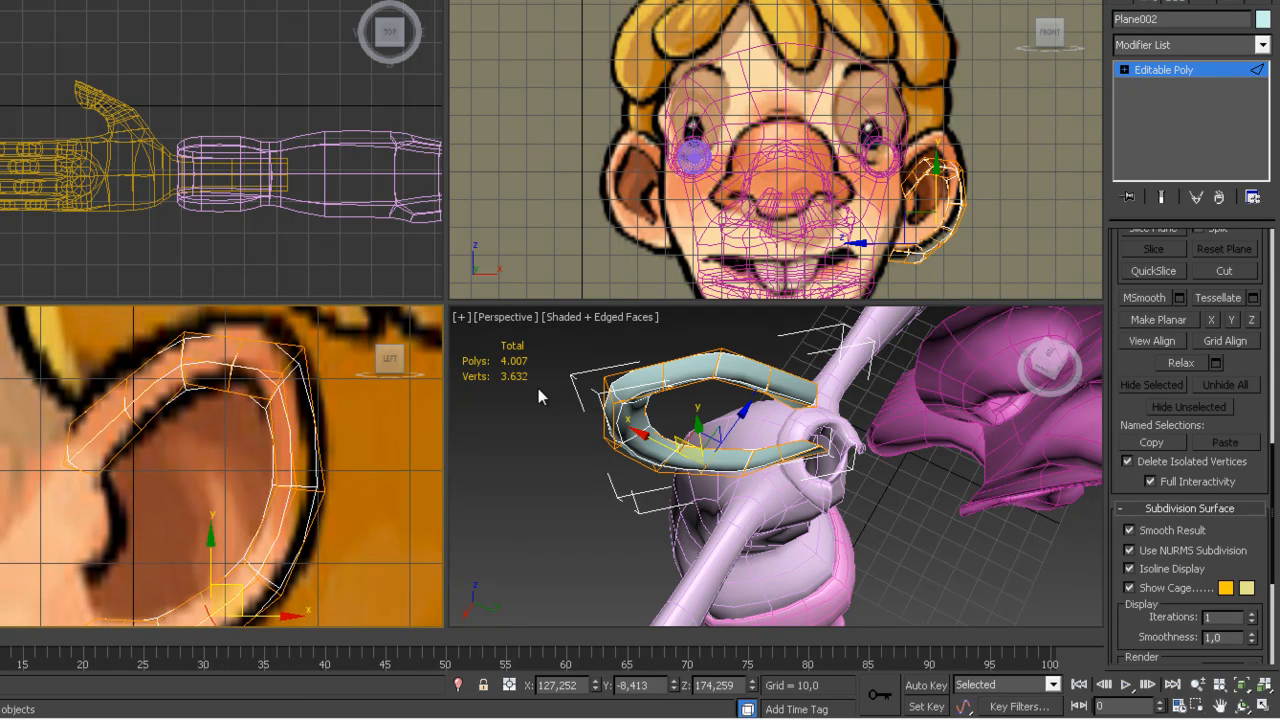
Move the new vertex rows on the upper front and top segments outward to round the ear's upper rim
left_click(1124, 70)
left_click(1157, 86)
left_click_drag(109, 383, 156, 452)
left_click_drag(152, 388, 144, 383)
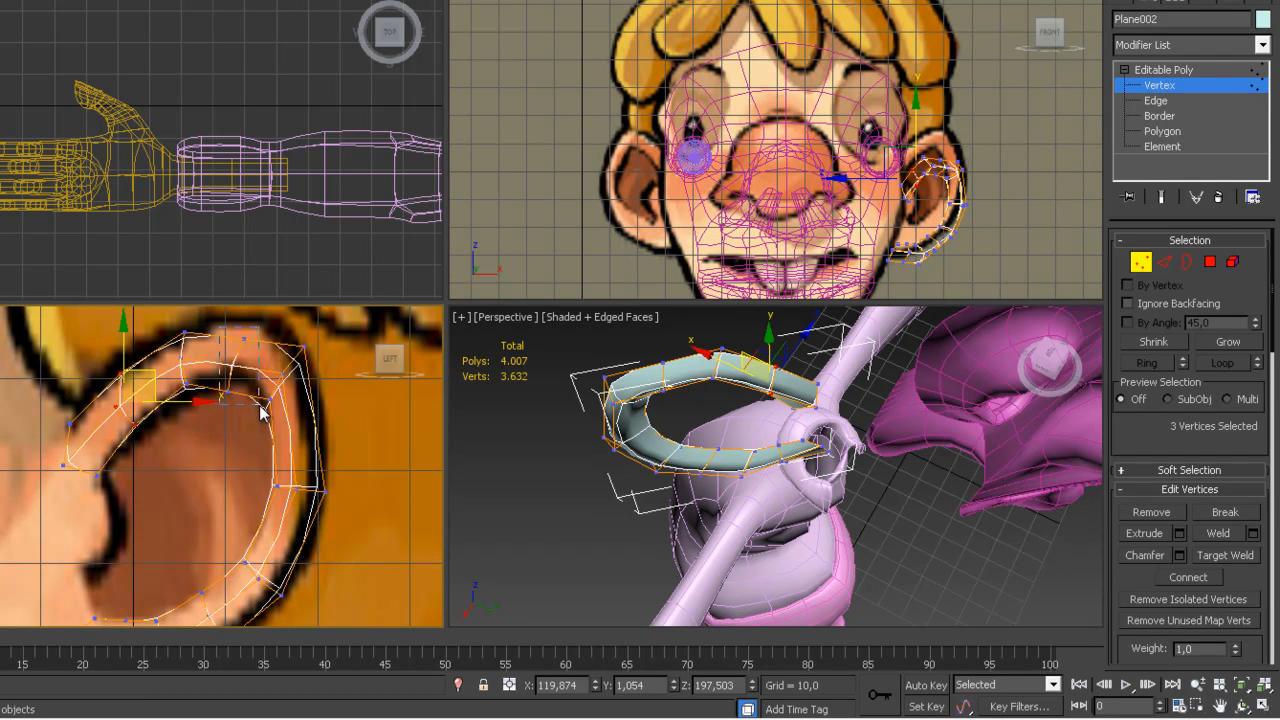
left_click_drag(258, 396, 279, 321)
Move the new vertex row on the lower rear segment and the earlobe's new outer vertex out to the ear's outline
middle_click_drag(295, 525, 243, 458)
left_click_drag(253, 506, 276, 535)
left_click_drag(269, 490, 287, 486)
left_click_drag(121, 544, 162, 574)
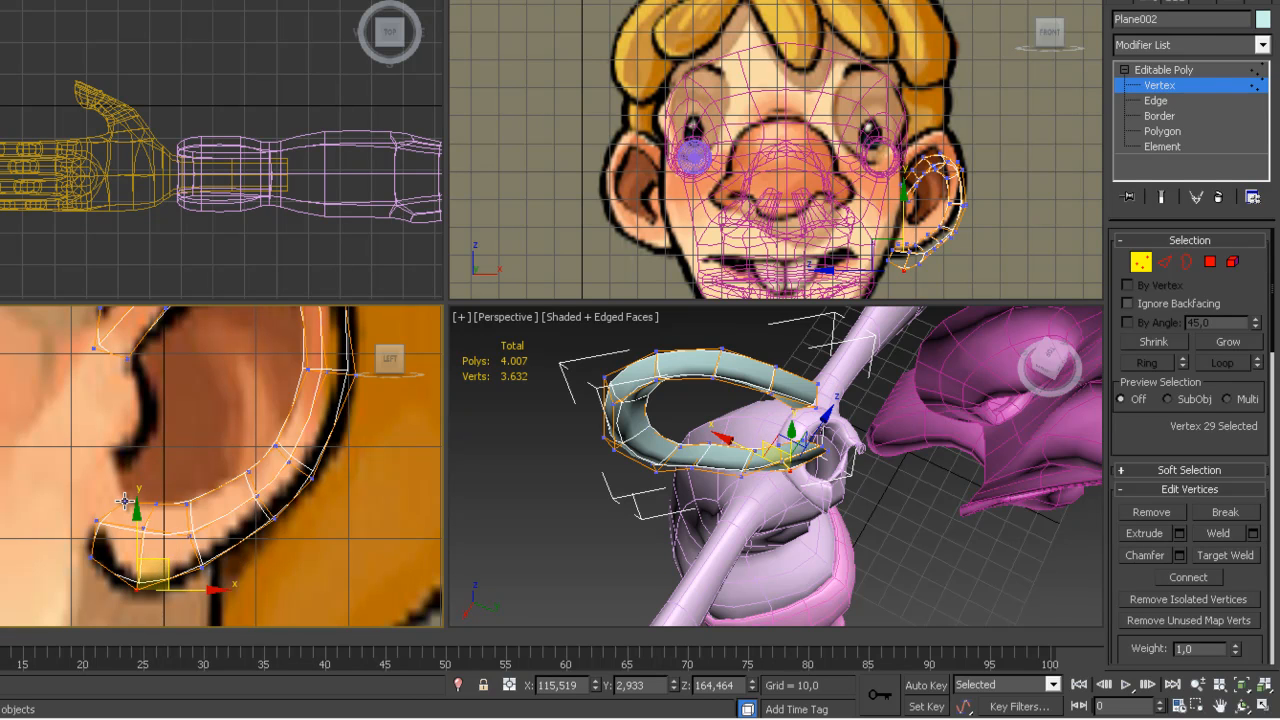
Move an inner and a front vertex of the earlobe to follow the lobe's outline in the side drawing
left_click(125, 501)
left_click_drag(150, 486, 151, 484)
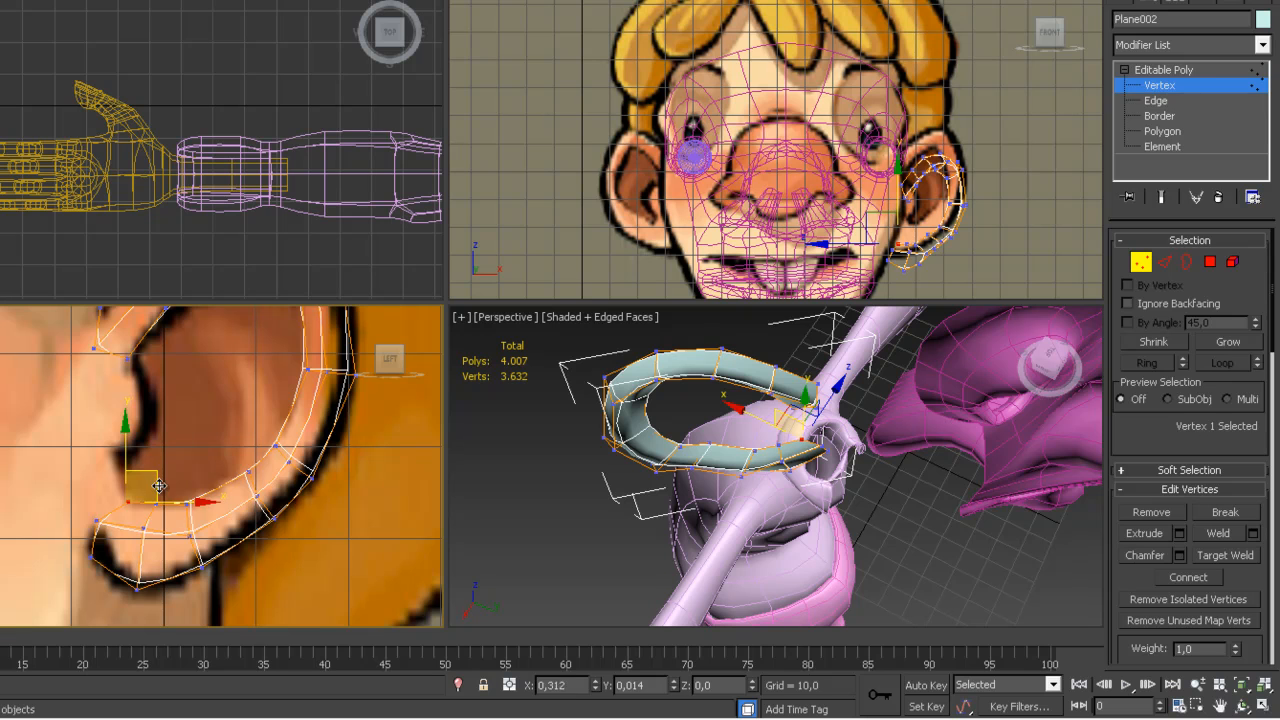
left_click_drag(159, 486, 162, 488)
left_click(90, 559)
left_click_drag(120, 540, 139, 553)
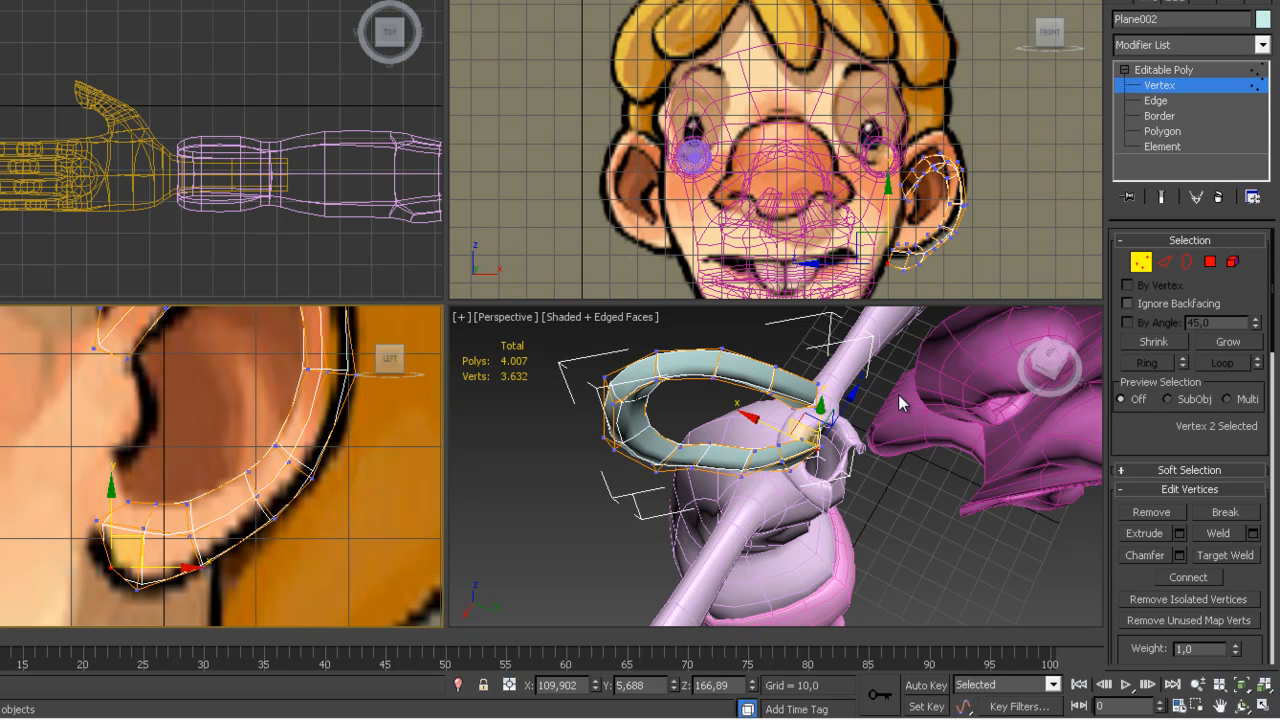
Bridge two inner edges of the upper front rim with two inner edges of the lower rim using 4 segments
middle_click_drag(330, 400, 208, 530)
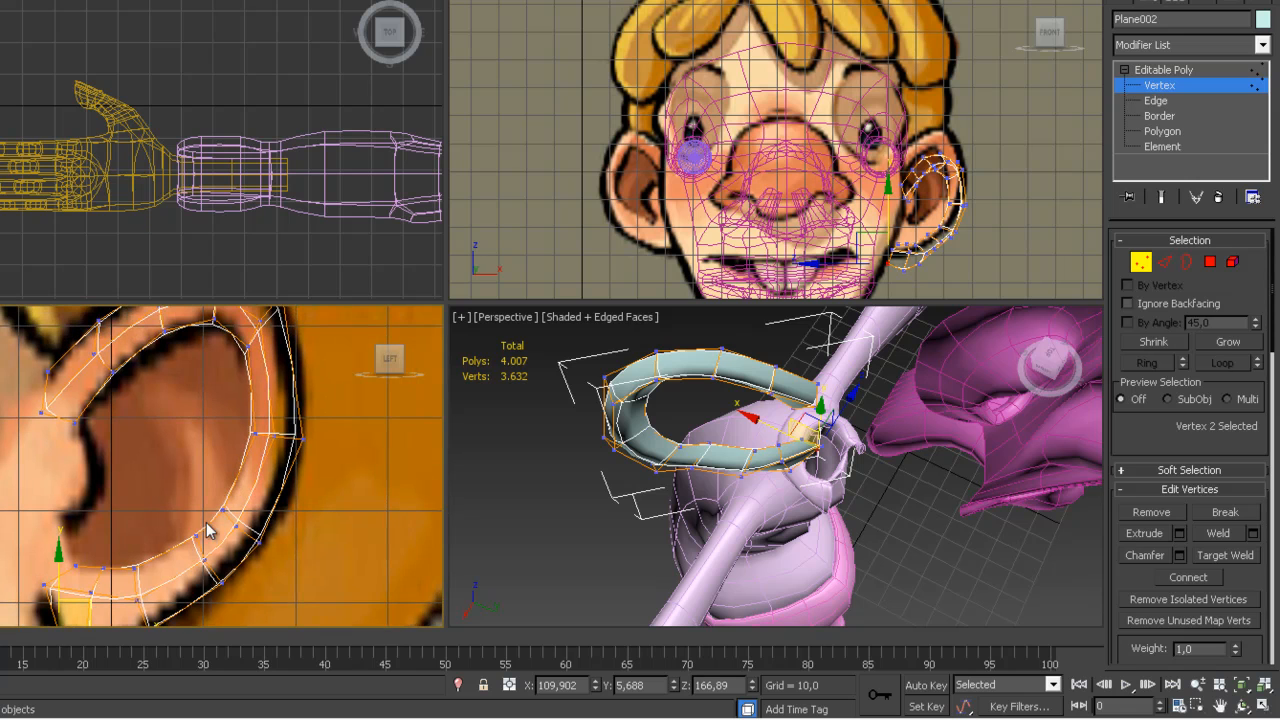
middle_click_drag(170, 446, 141, 477)
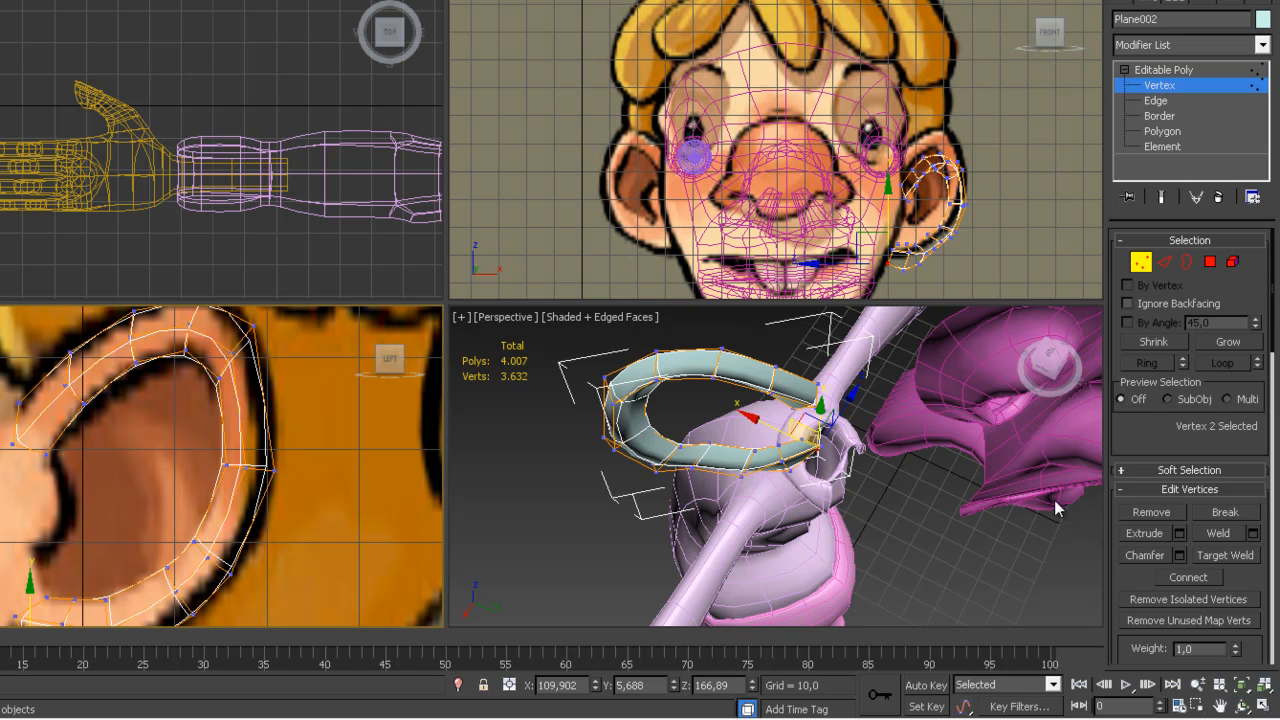
left_click(1164, 261)
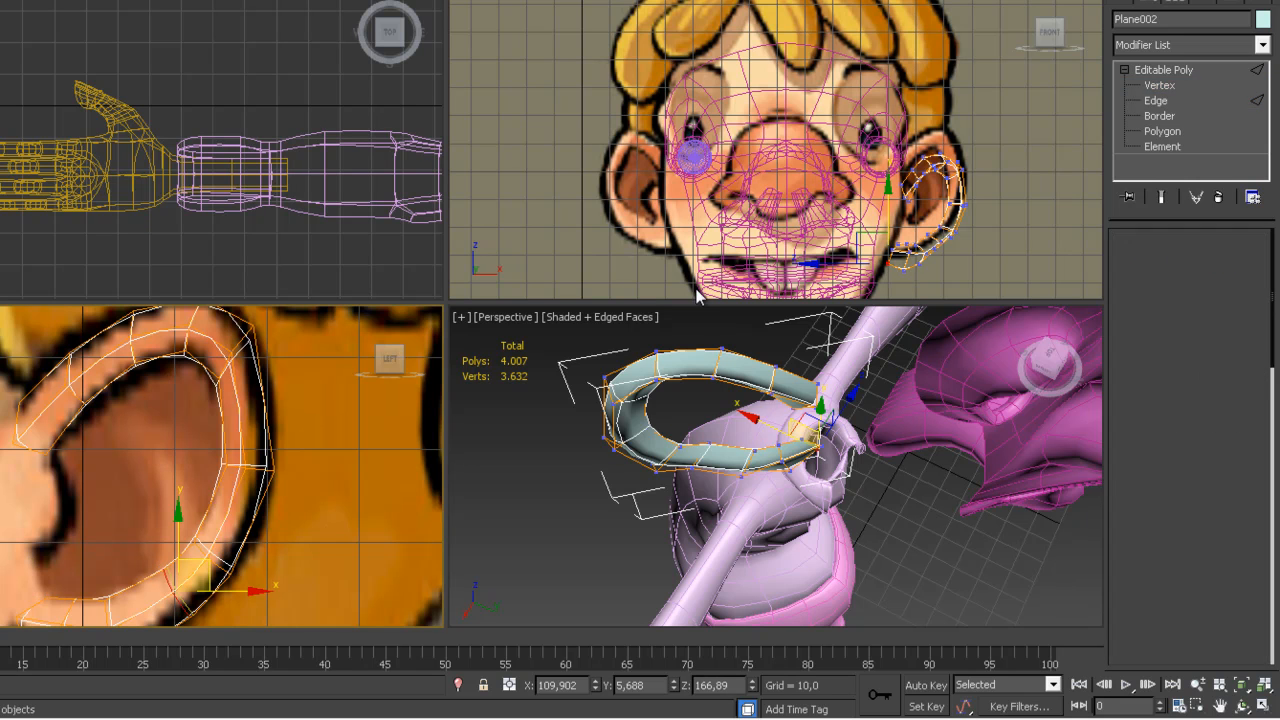
left_click(78, 408)
left_click(116, 382, "ctrl")
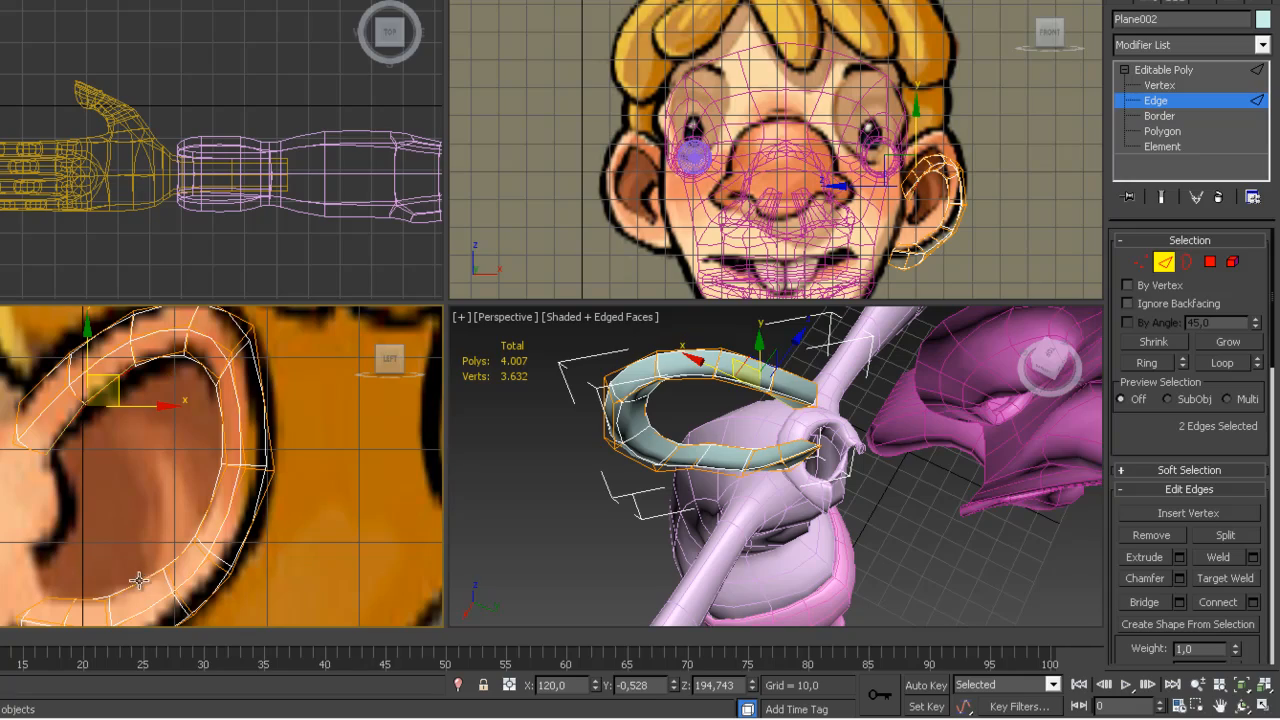
left_click(139, 580, "ctrl")
left_click(180, 552, "ctrl")
left_click(1179, 602)
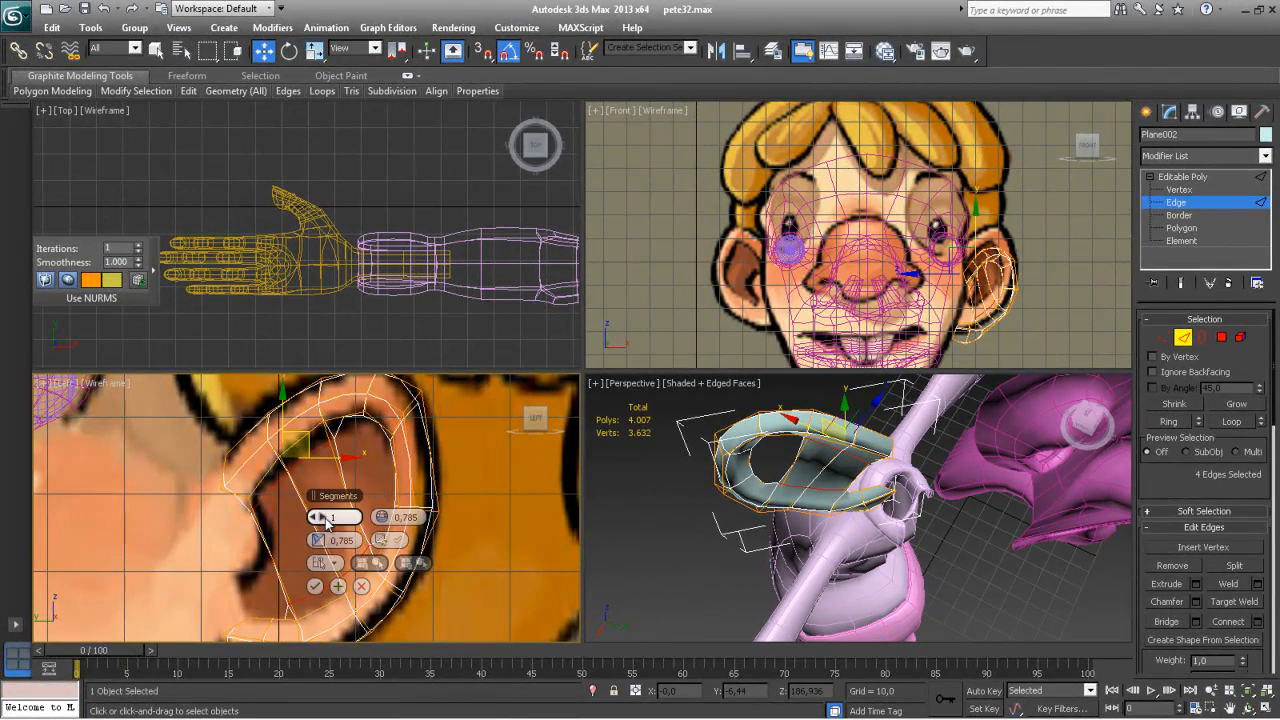
left_click(324, 518)
left_click(324, 518)
left_click(324, 517)
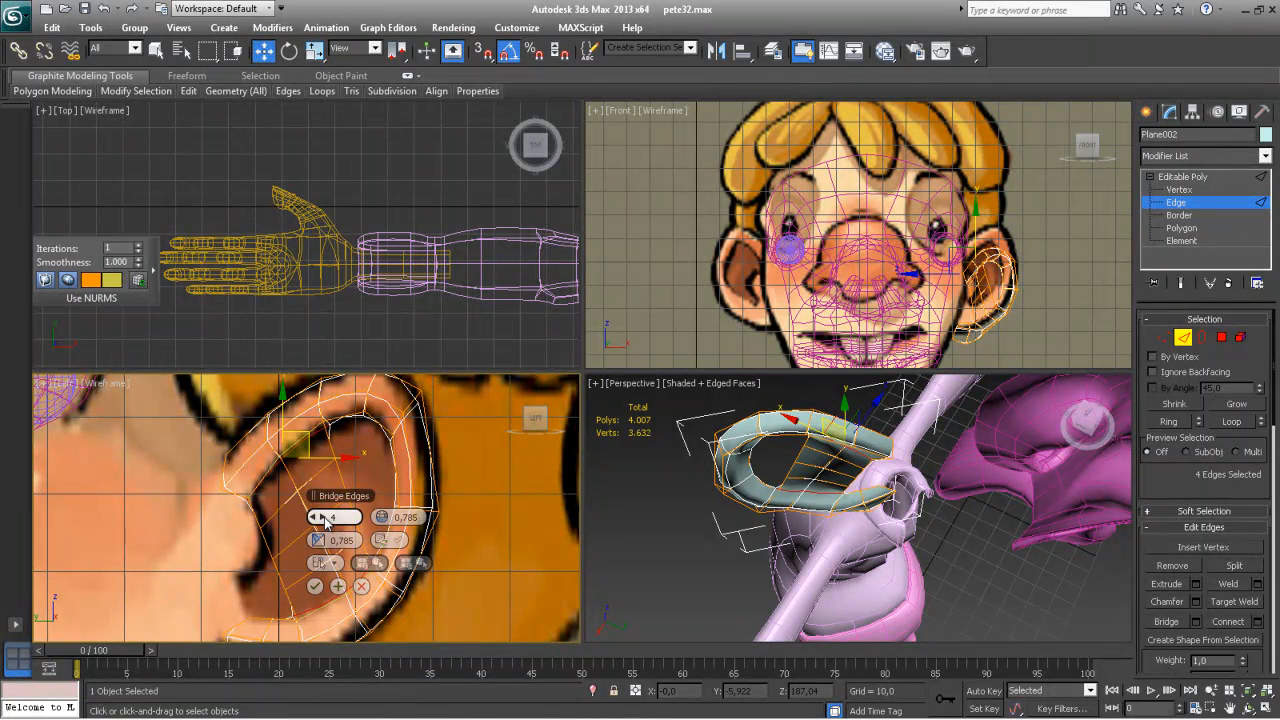
left_click(316, 587)
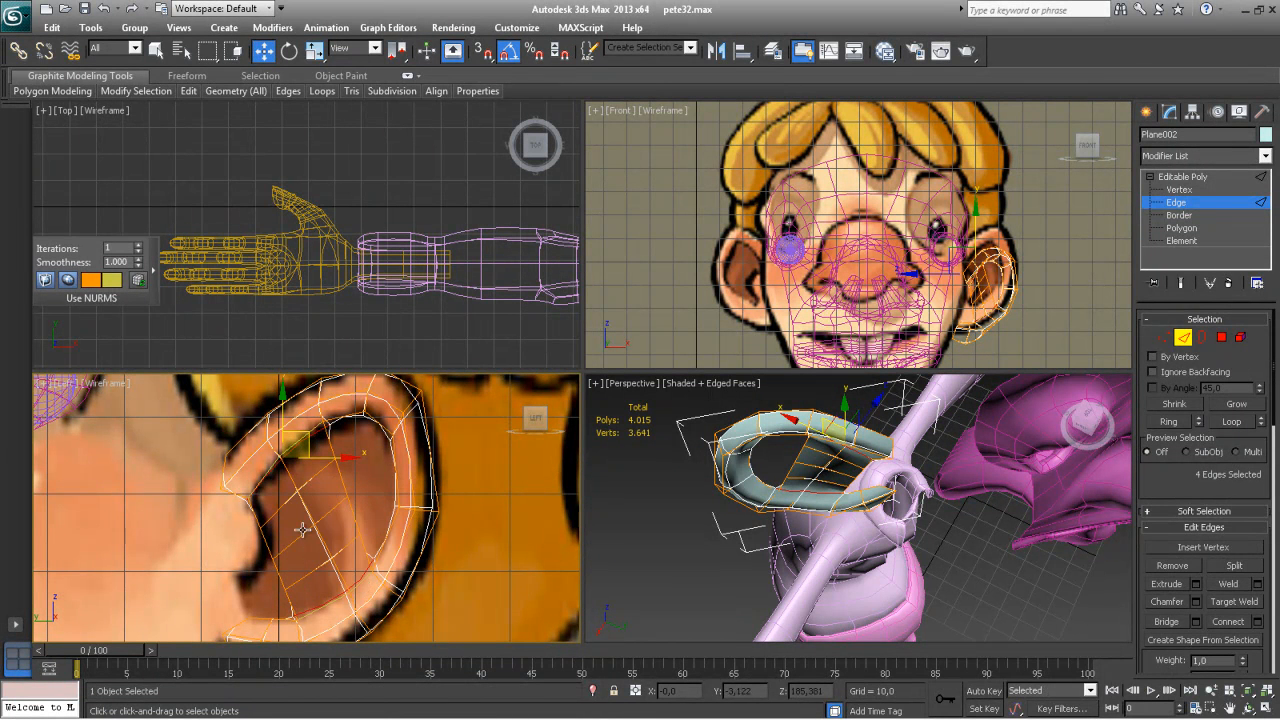
Move the rear row of bridge vertices back toward the rim so it curves along the inner ear
left_click(1165, 339)
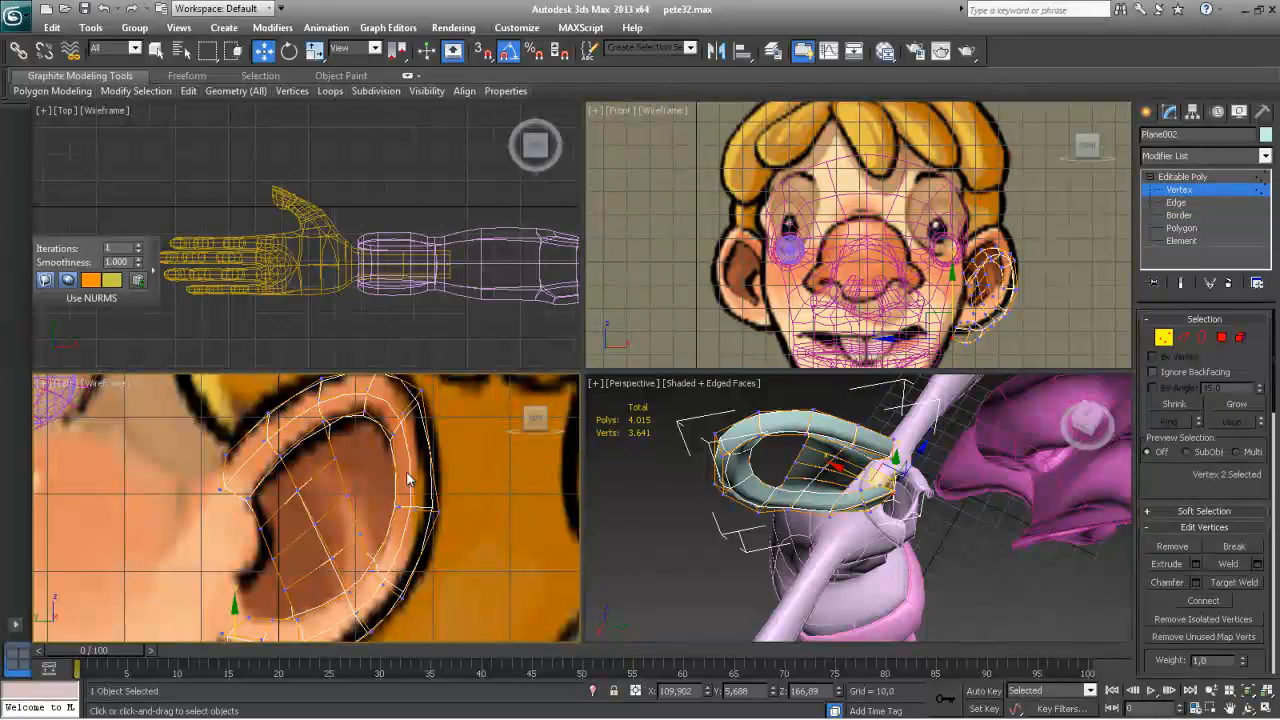
left_click_drag(321, 450, 349, 440)
left_click_drag(335, 488, 360, 505)
left_click_drag(162, 452, 198, 410)
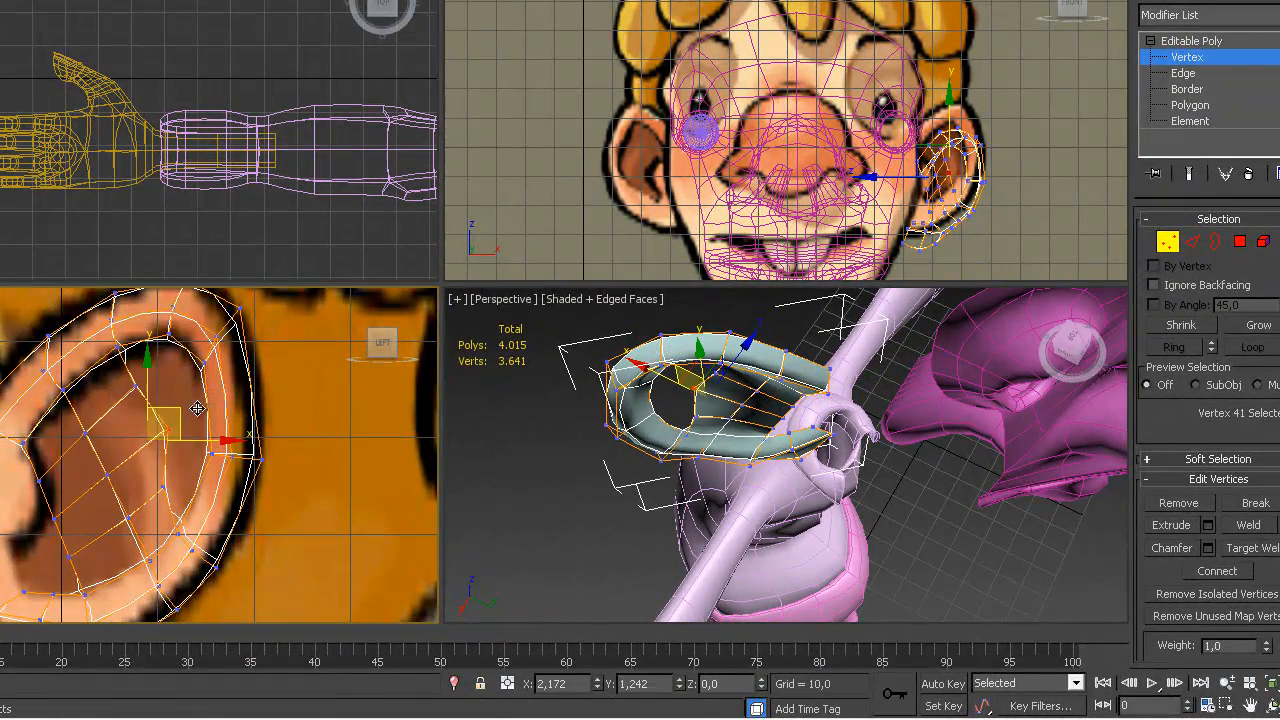
left_click_drag(152, 474, 204, 475)
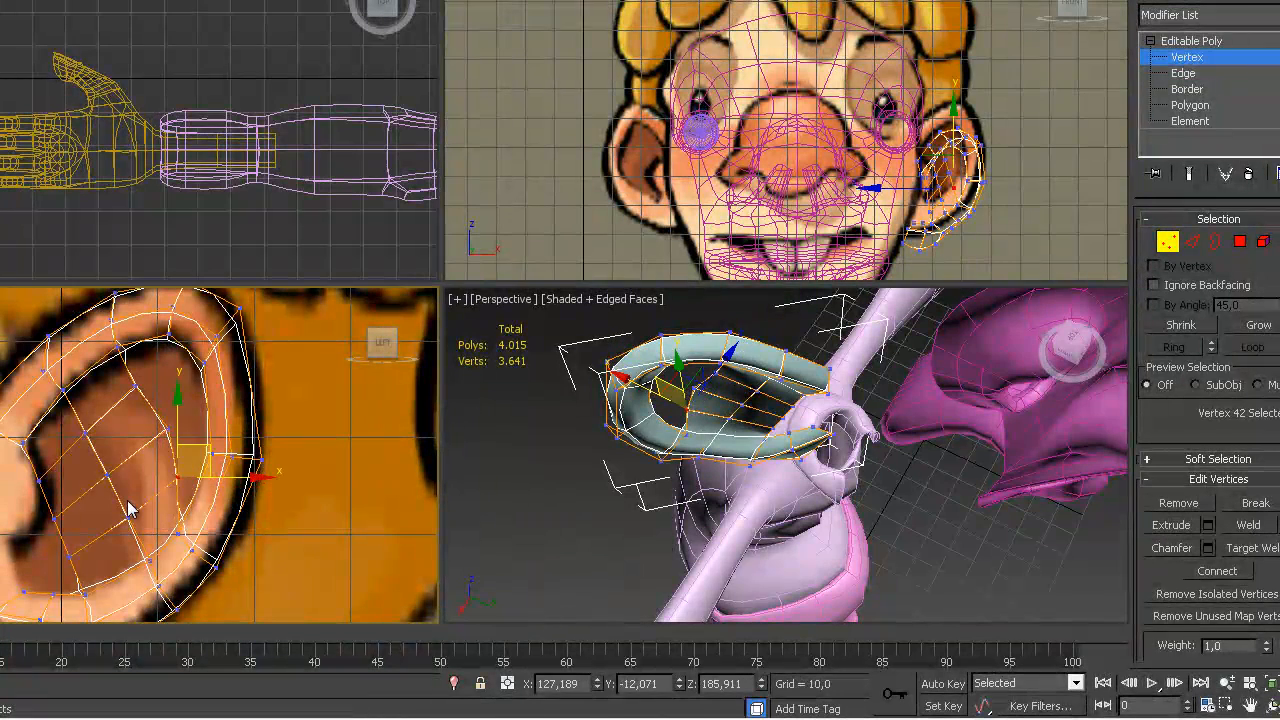
Move the middle row of bridge vertices back beside the rear row, following the same curve
left_click_drag(70, 432, 167, 396)
left_click_drag(108, 448, 194, 415)
left_click_drag(104, 499, 200, 486)
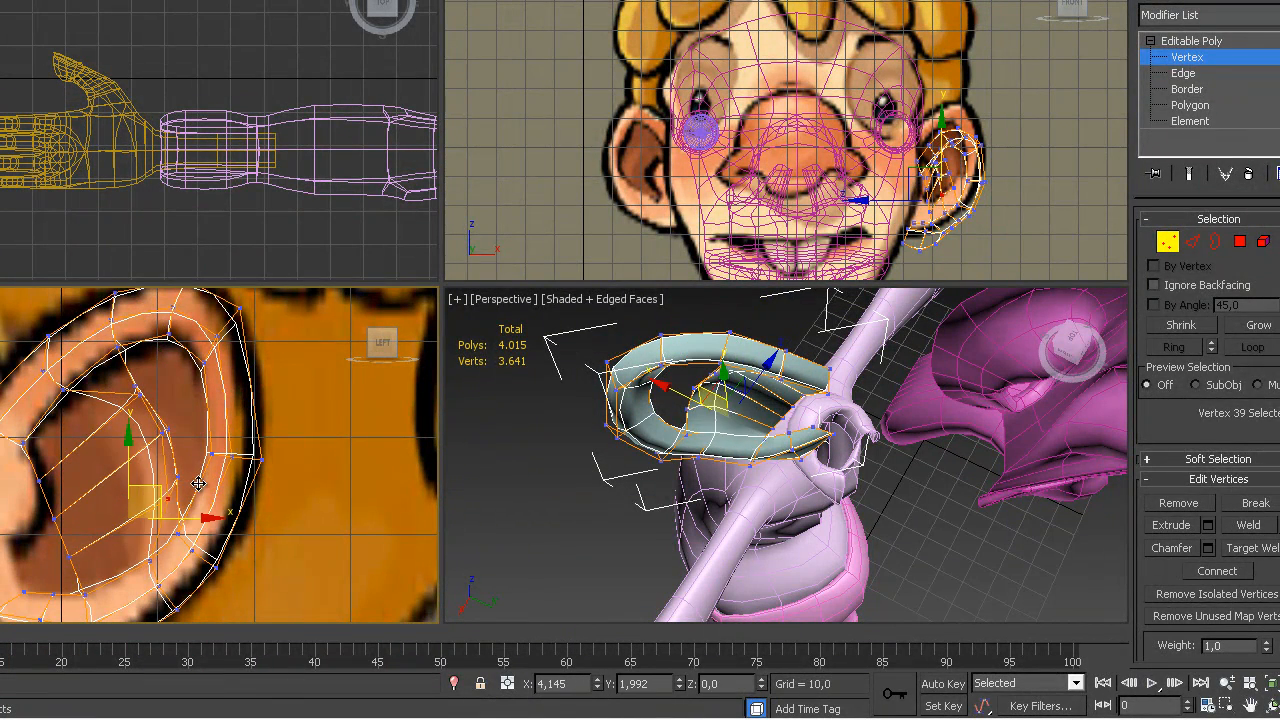
Move the front row of bridge vertices back to form the curved front edge of the inner ear fold
left_click(57, 468)
left_click(97, 439)
left_click_drag(22, 473, 131, 390)
left_click_drag(35, 513, 155, 454)
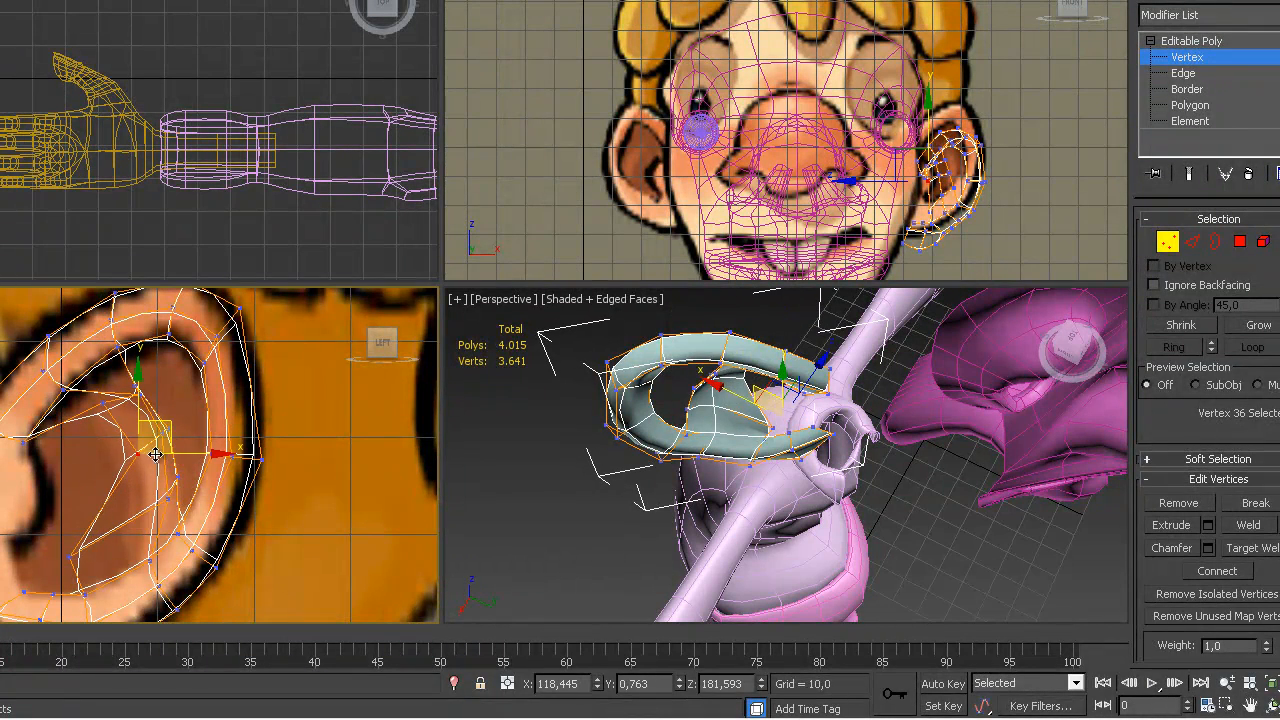
left_click_drag(78, 565, 172, 520)
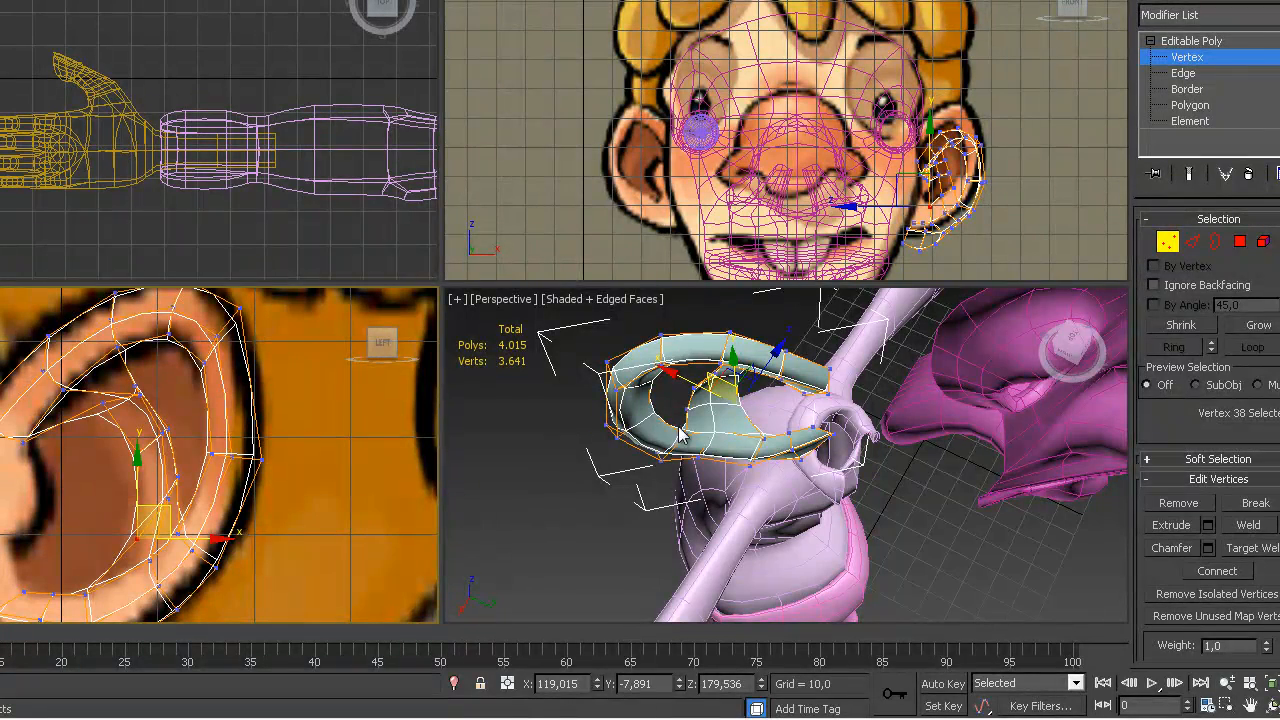
Select four vertices along the middle of the inner fold and move them outward from the head into a raised ridge
middle_click_drag(714, 470, 735, 362, "alt")
middle_click_drag(742, 430, 410, 416, "alt")
left_click(767, 381)
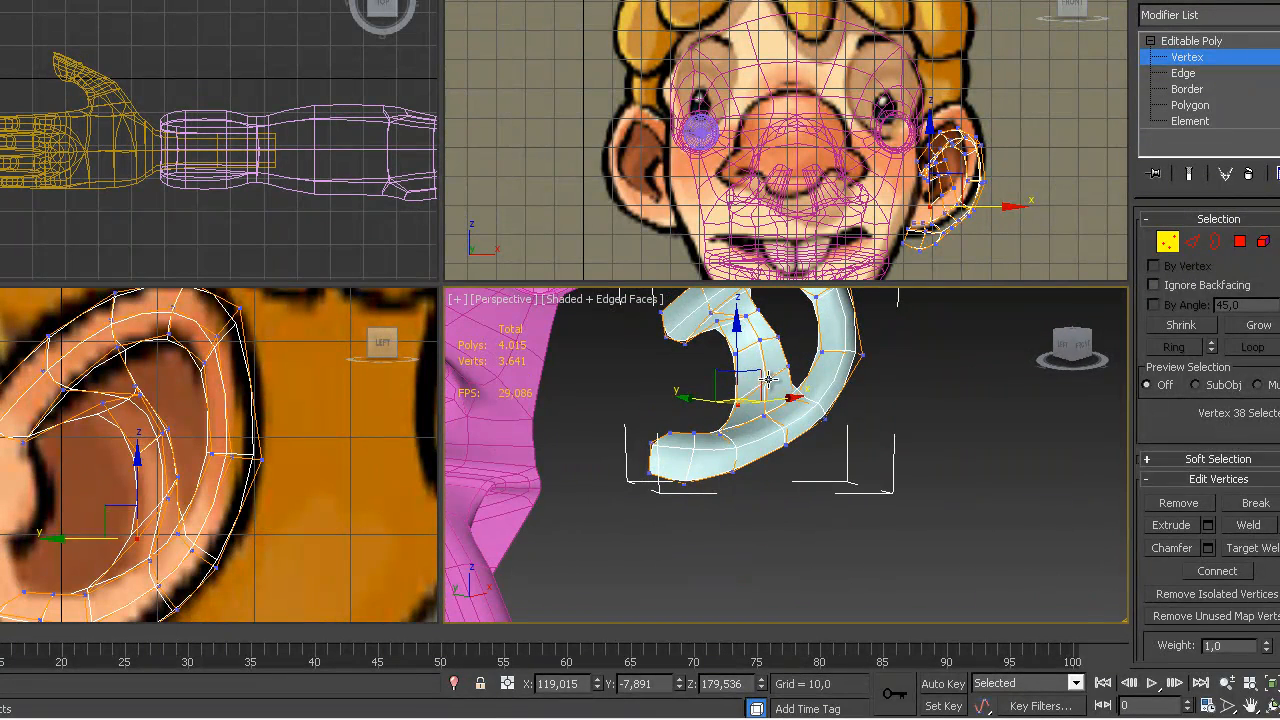
left_click(767, 416, "ctrl")
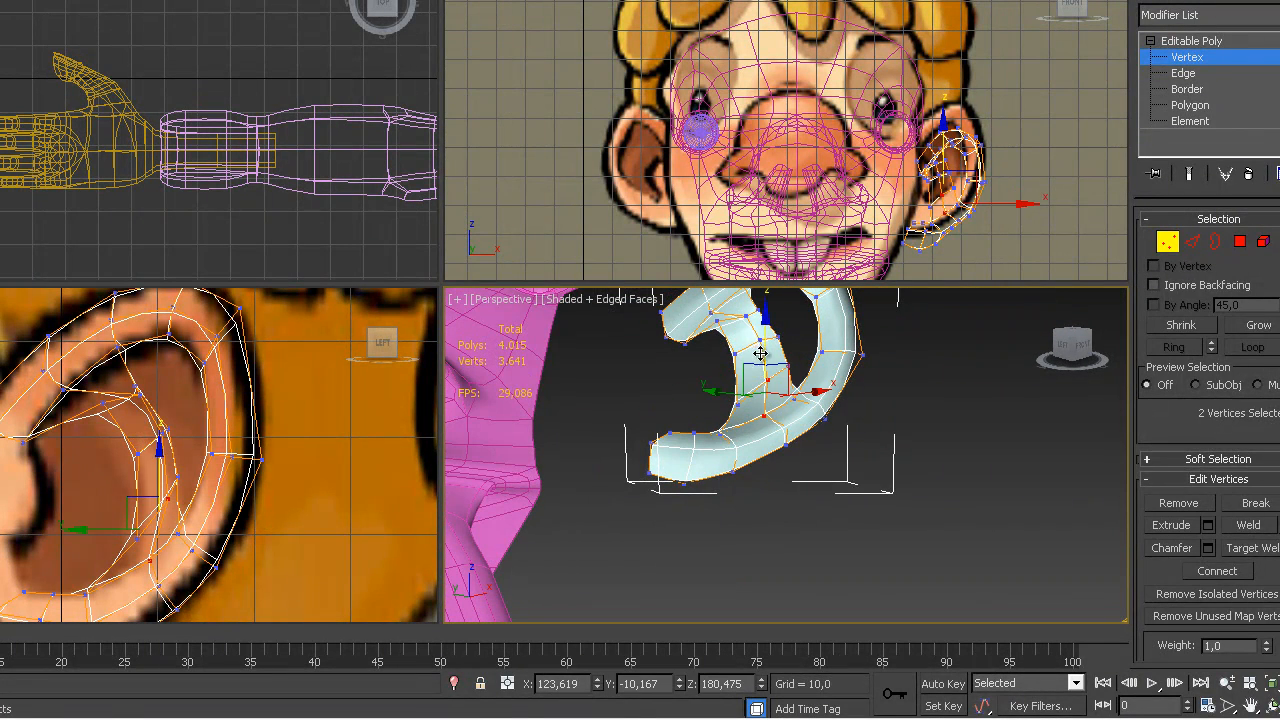
left_click(758, 343, "ctrl")
middle_click_drag(758, 343, 770, 316, "alt")
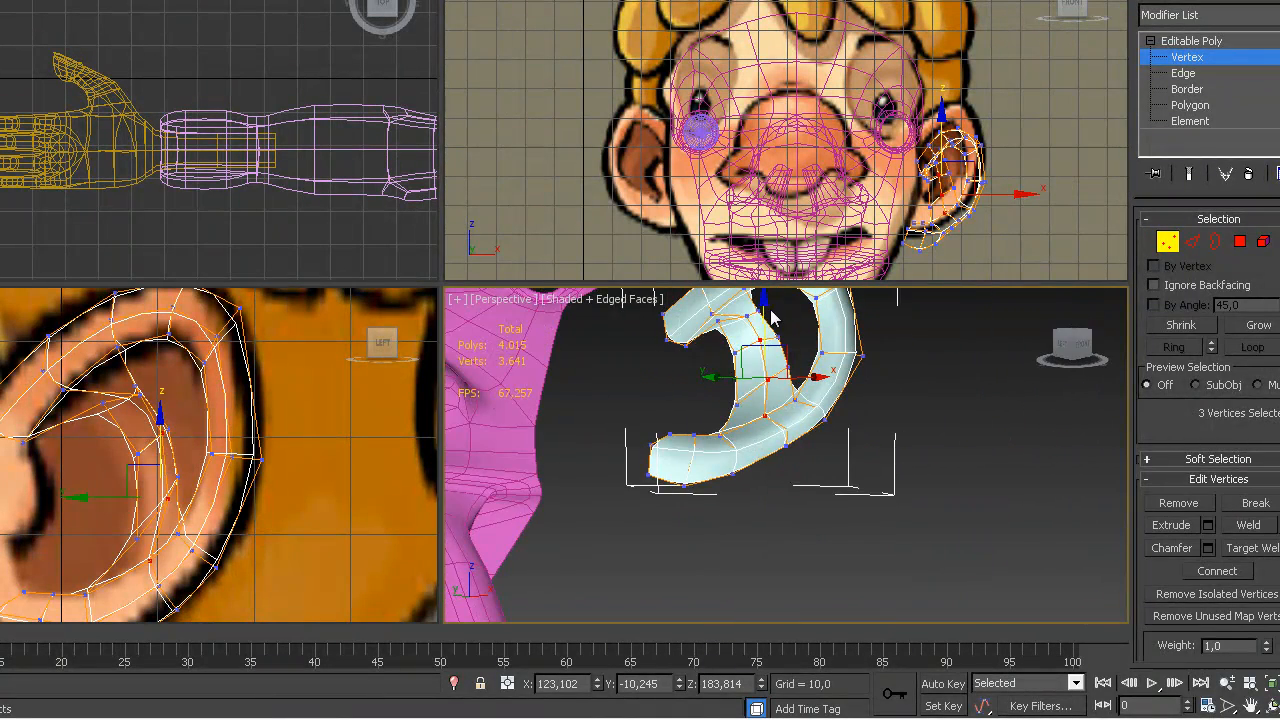
left_click(747, 315, "ctrl")
middle_click_drag(617, 349, 787, 421, "alt")
left_click_drag(680, 376, 657, 378)
middle_click_drag(660, 379, 779, 403, "alt")
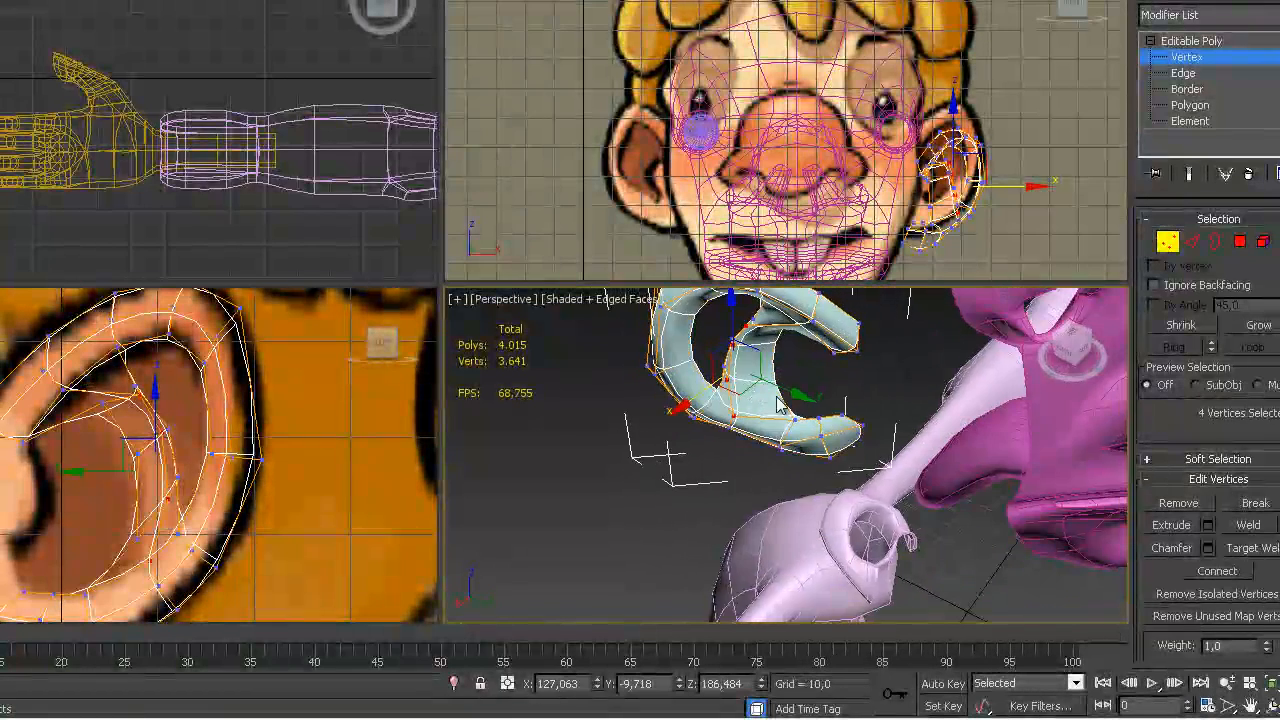
left_click_drag(793, 393, 791, 388)
Adjust the topmost ridge vertex where the inner fold meets the upper rim
middle_click_drag(791, 388, 683, 368, "alt")
left_click(752, 323)
left_click_drag(683, 368, 688, 365)
middle_click_drag(690, 364, 790, 328, "alt")
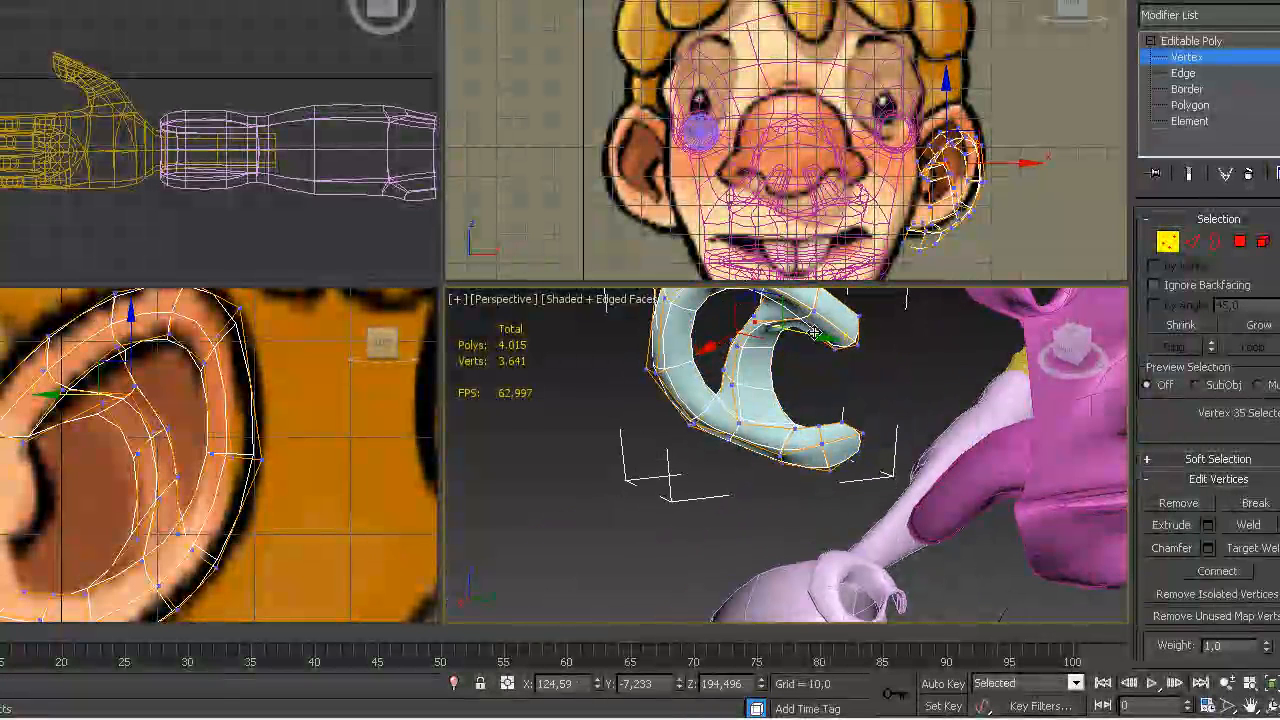
left_click_drag(822, 335, 812, 334)
middle_click_drag(812, 334, 690, 322, "alt")
Reposition the two ridge vertices on the middle and lower fold to even out its curve
left_click(679, 352)
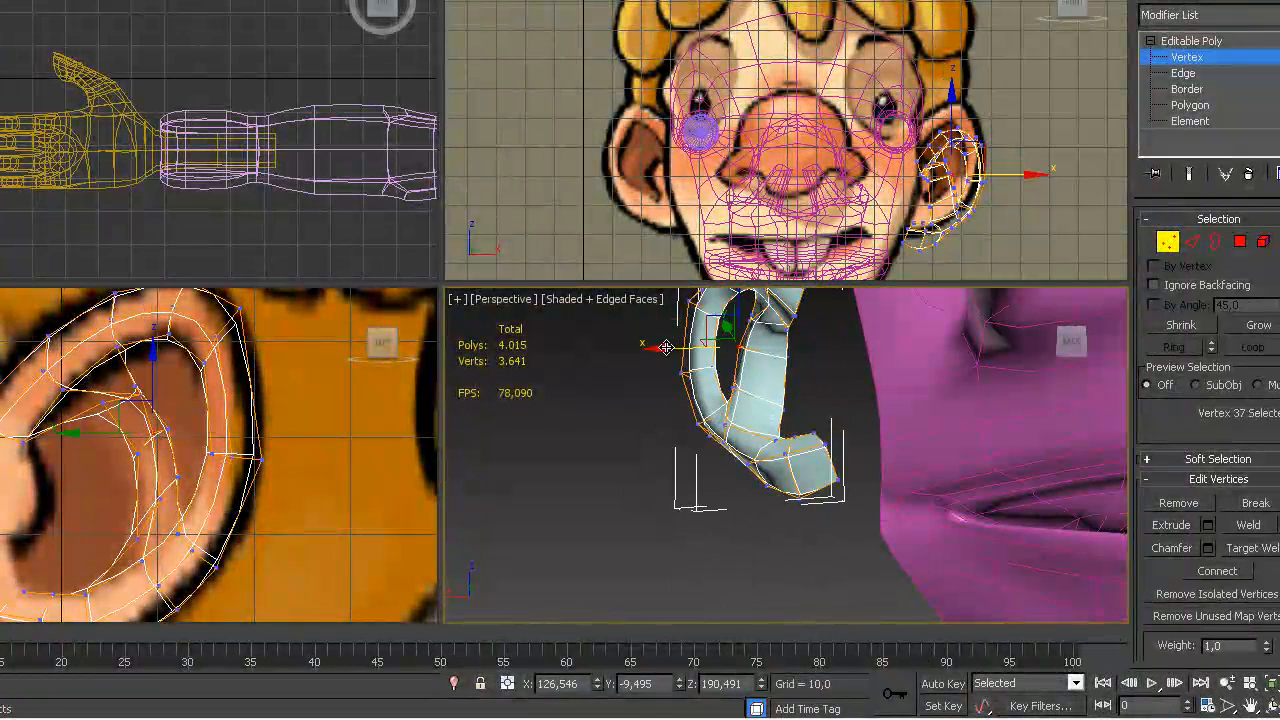
middle_click_drag(670, 347, 745, 390, "alt")
left_click(735, 385)
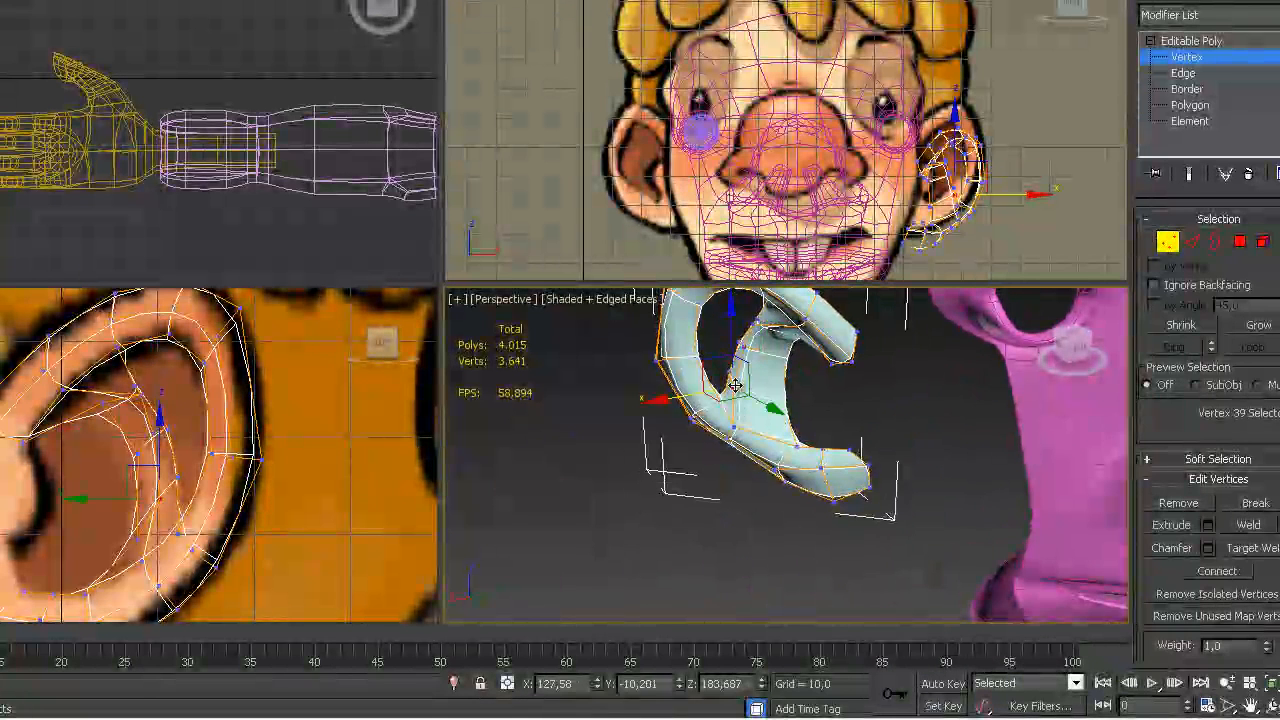
left_click_drag(766, 406, 730, 428)
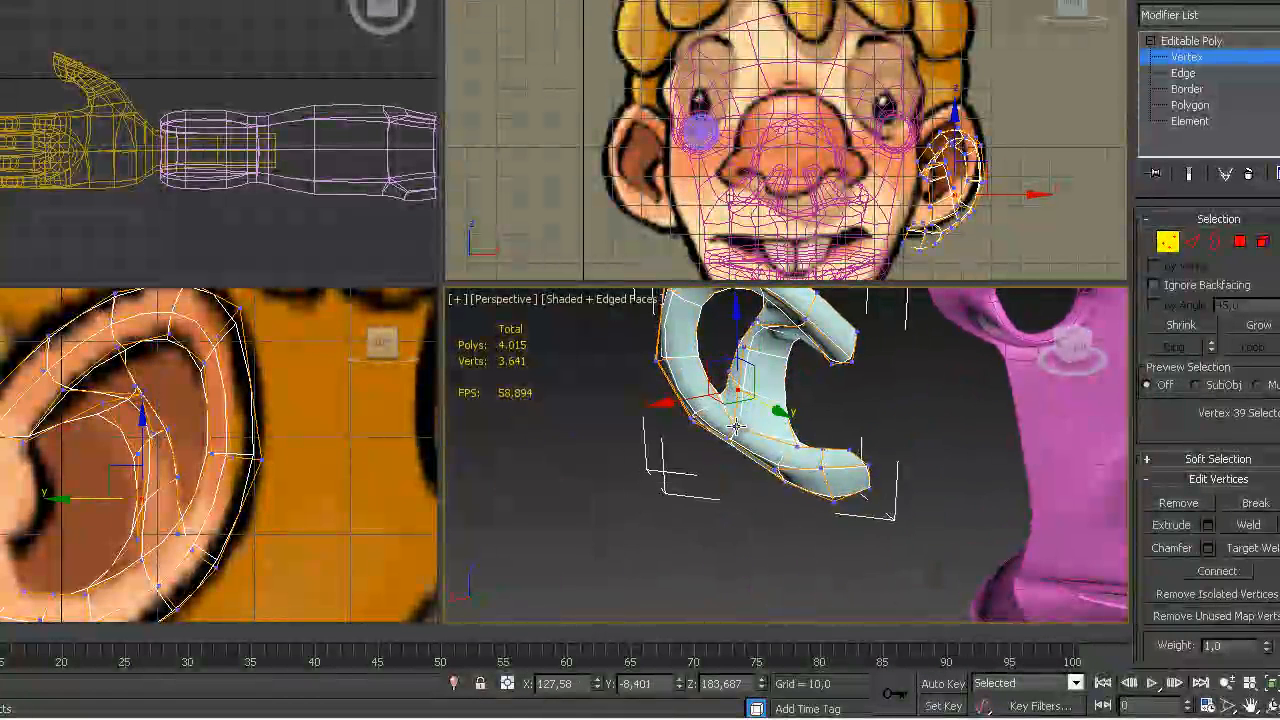
middle_click_drag(660, 447, 797, 514, "alt")
Fine-tune the vertices at the top of the fold in the side view
scroll(768, 483, "up", 3)
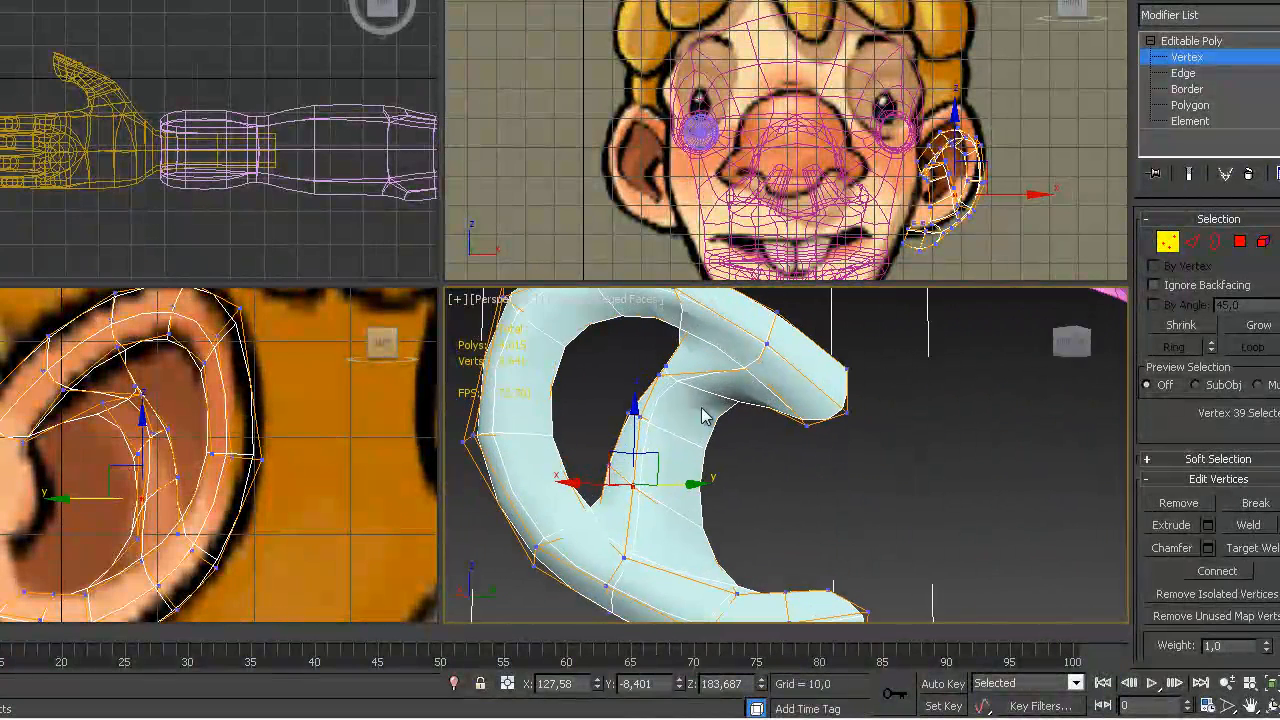
left_click(665, 367)
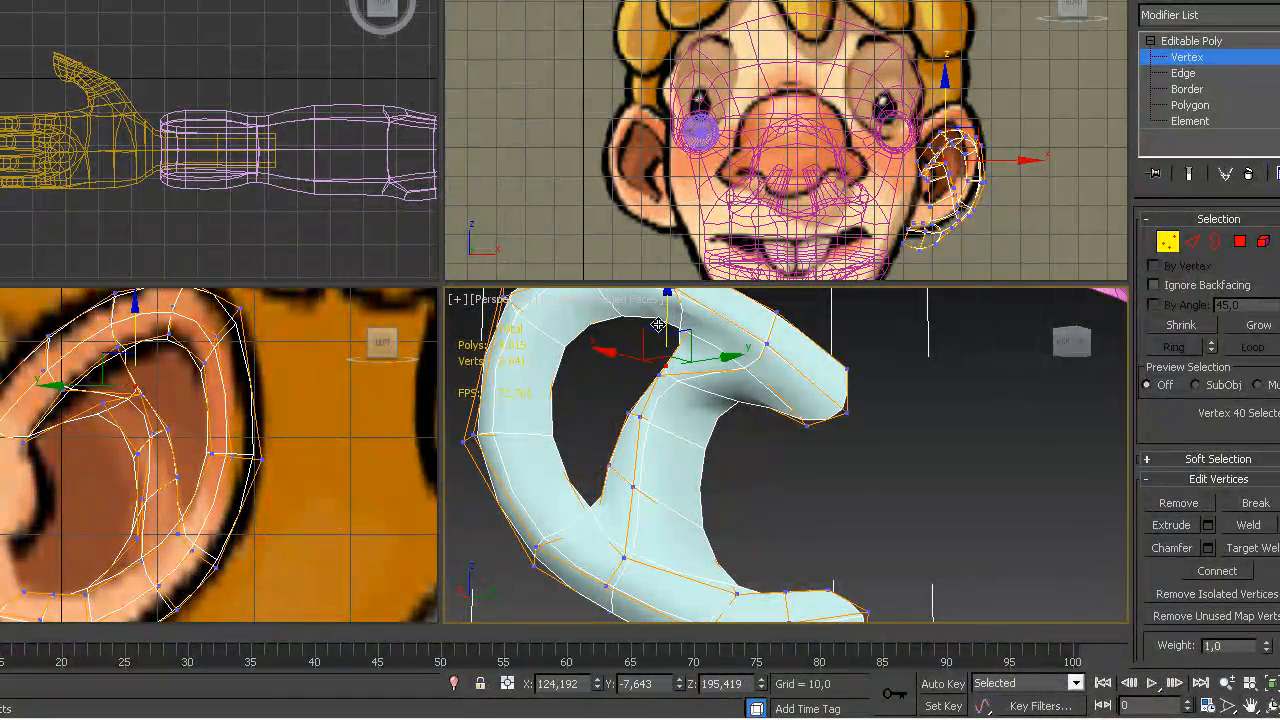
right_click(126, 360)
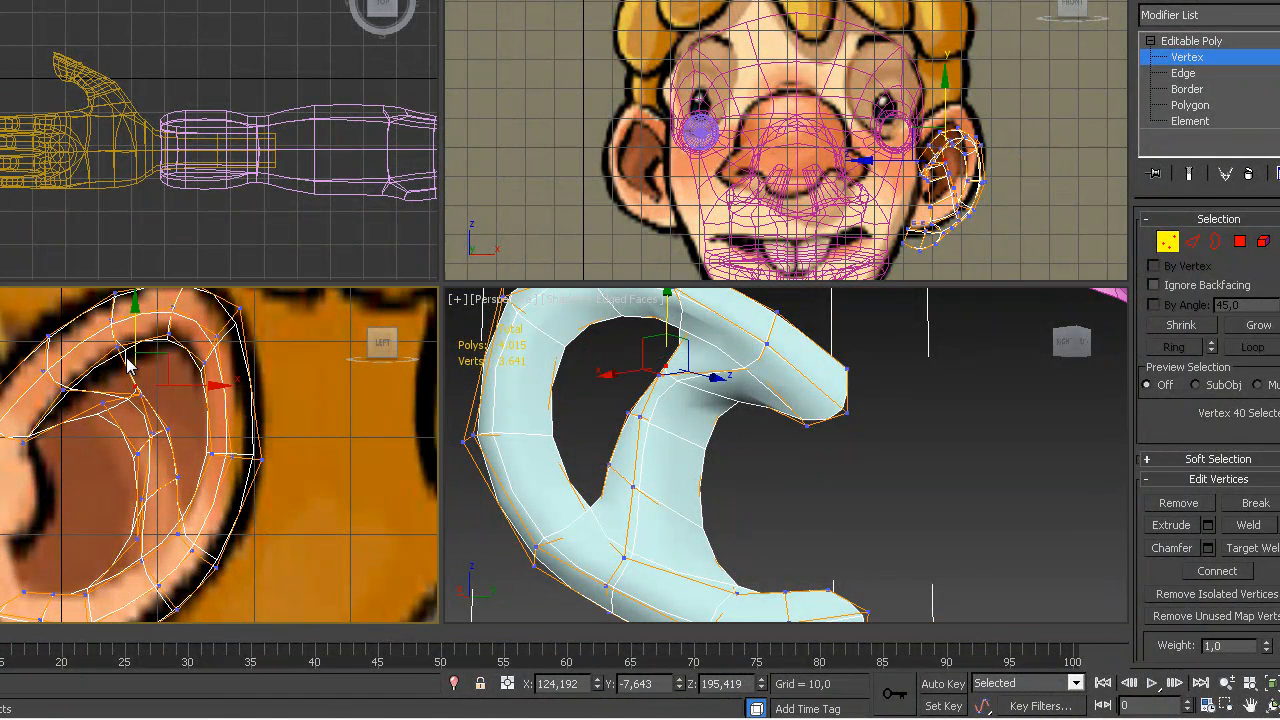
mouse_move(162, 362)
left_mouse_down()
mouse_move(154, 347)
mouse_move(162, 378)
left_mouse_up()
left_click(140, 397)
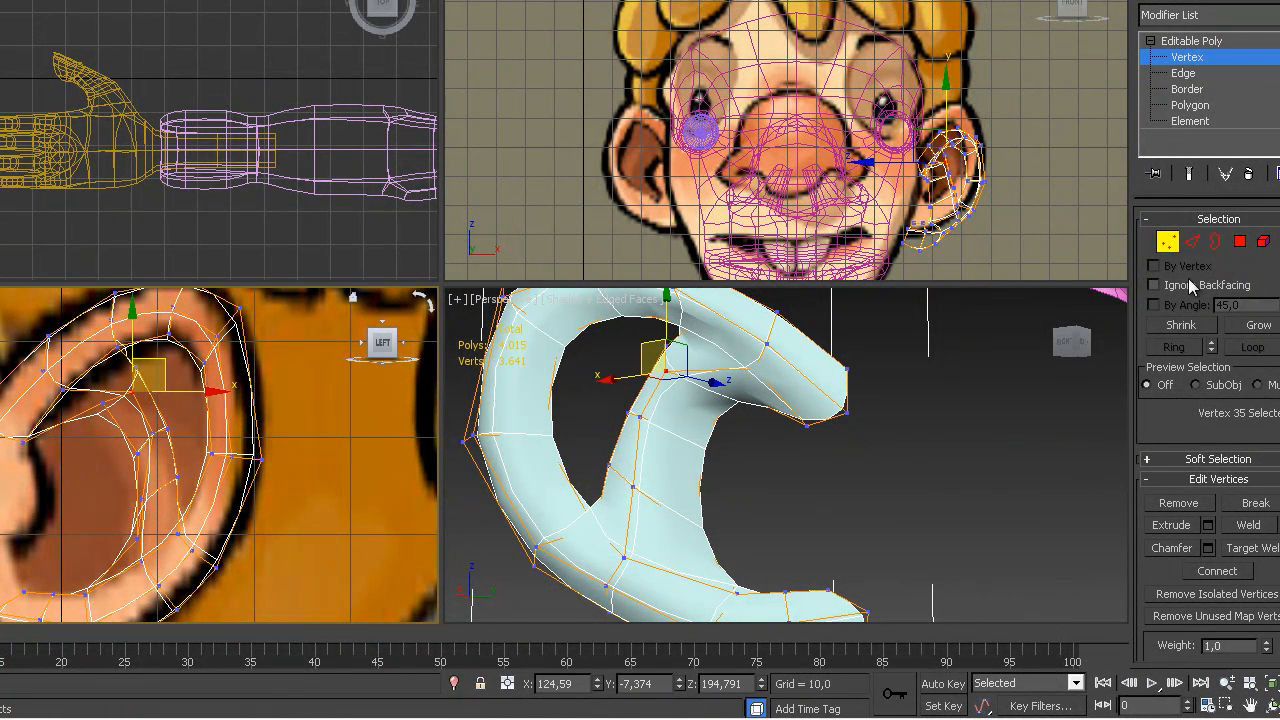
Bridge three inner rear rim edges with the three facing edges of the inner fold using 1 segment
left_click(1192, 245)
left_click(187, 353)
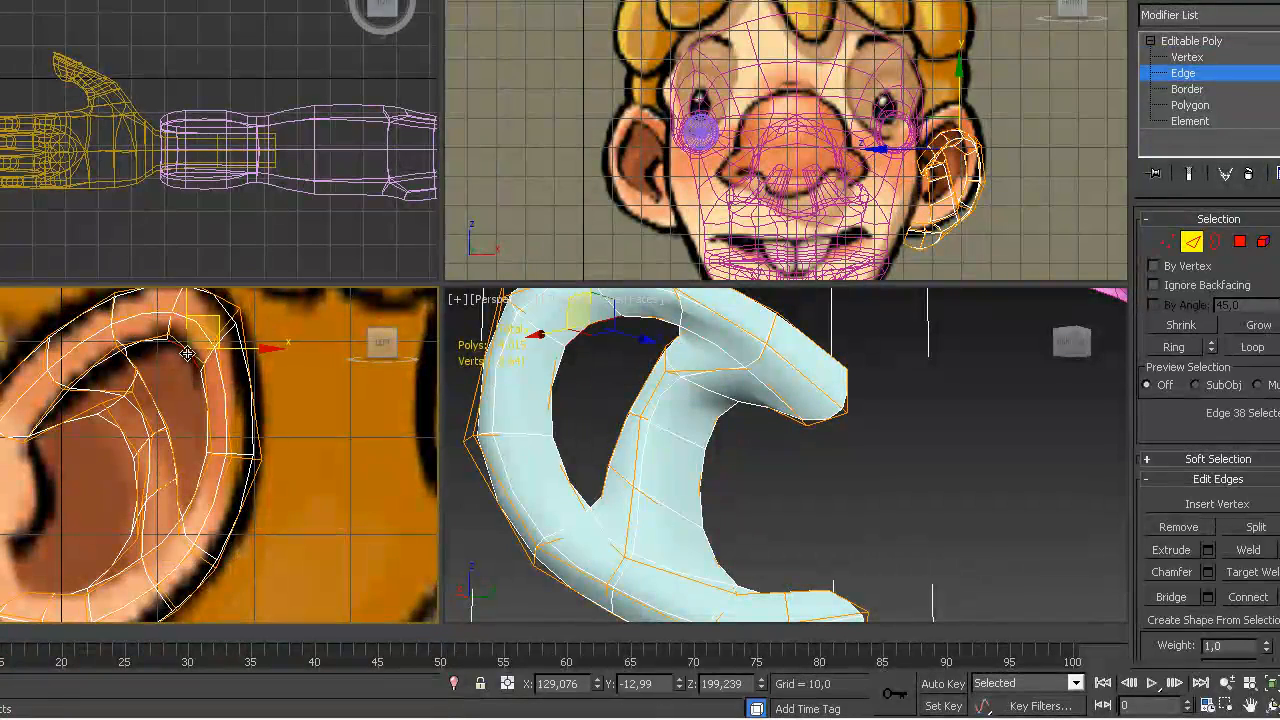
left_click(128, 355, "ctrl")
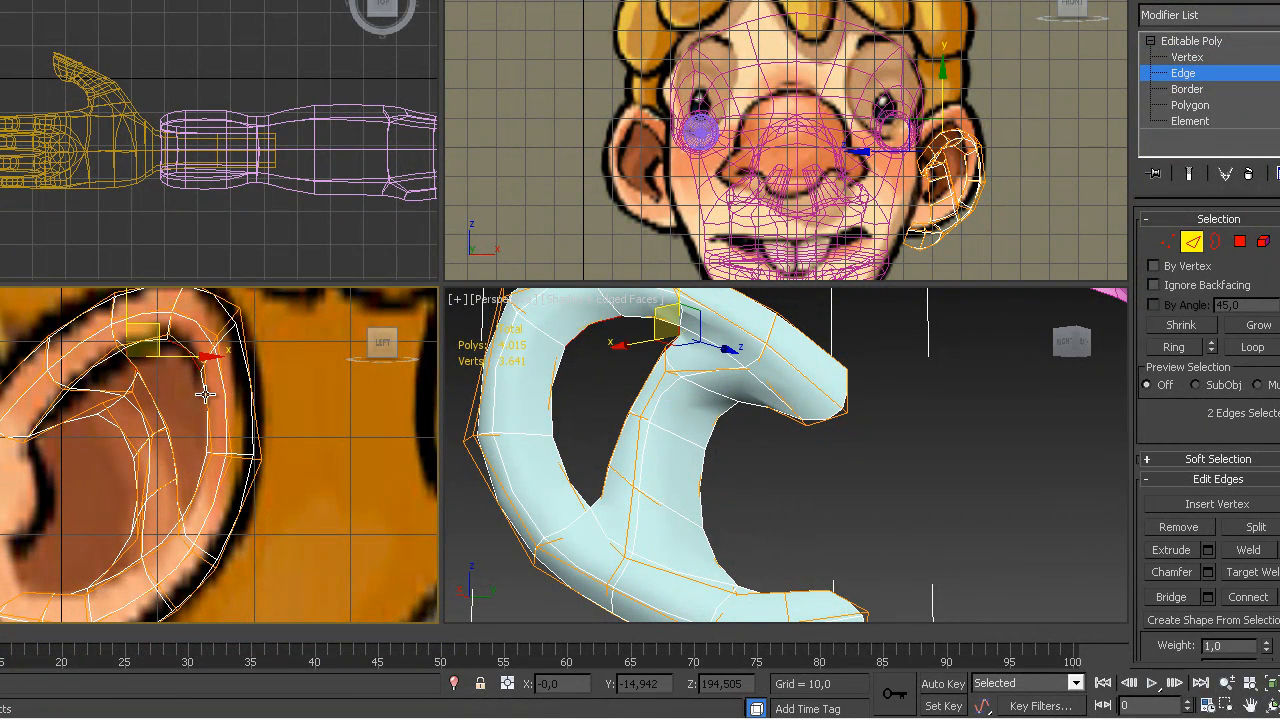
left_click(150, 395, "ctrl")
left_click(200, 488, "ctrl")
left_click(174, 464, "ctrl")
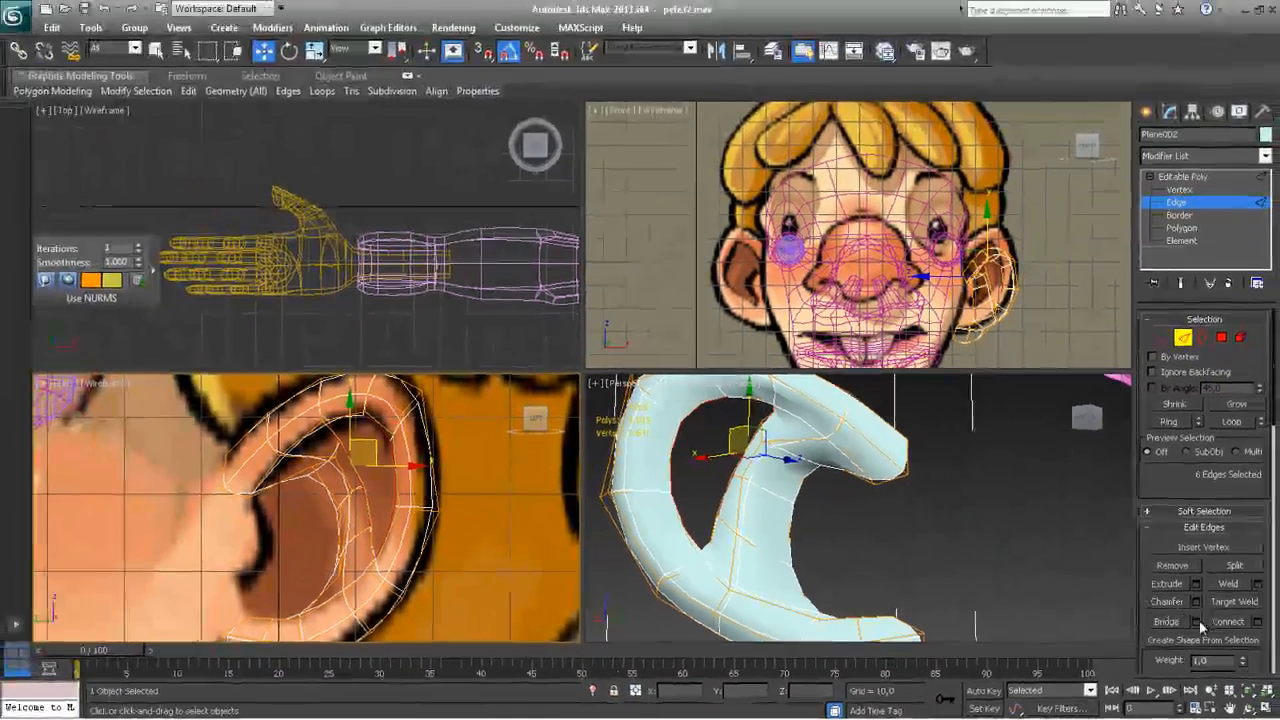
left_click(1207, 597)
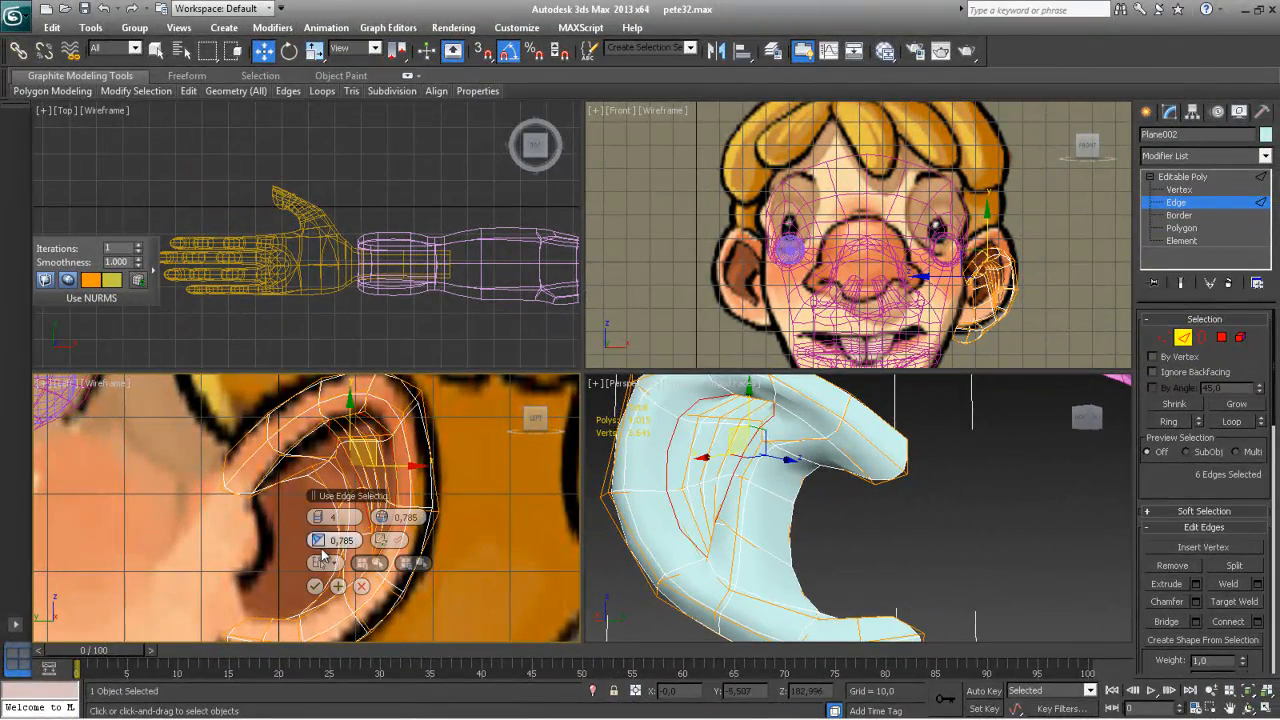
left_click(315, 517)
left_click(315, 517)
left_click(315, 517)
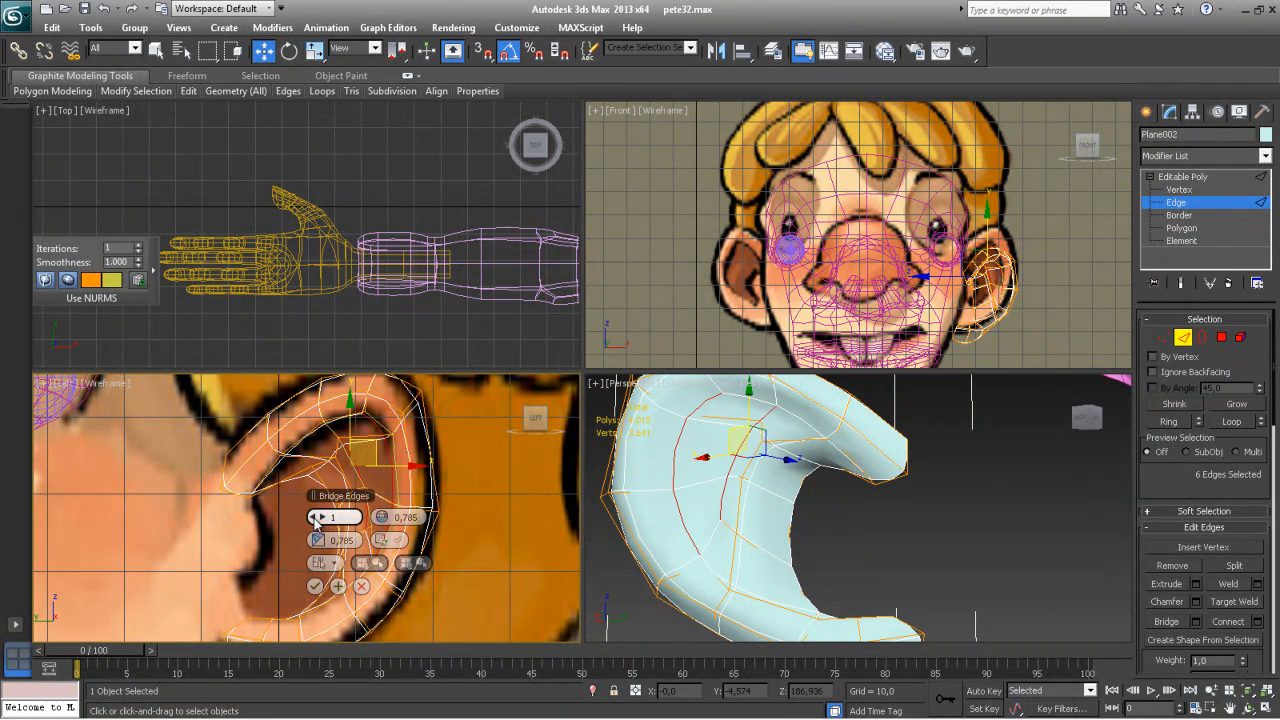
left_click(315, 587)
Select the two open edges at the upper front of the inner fold and the two facing edges on the lower rim
left_click(898, 506)
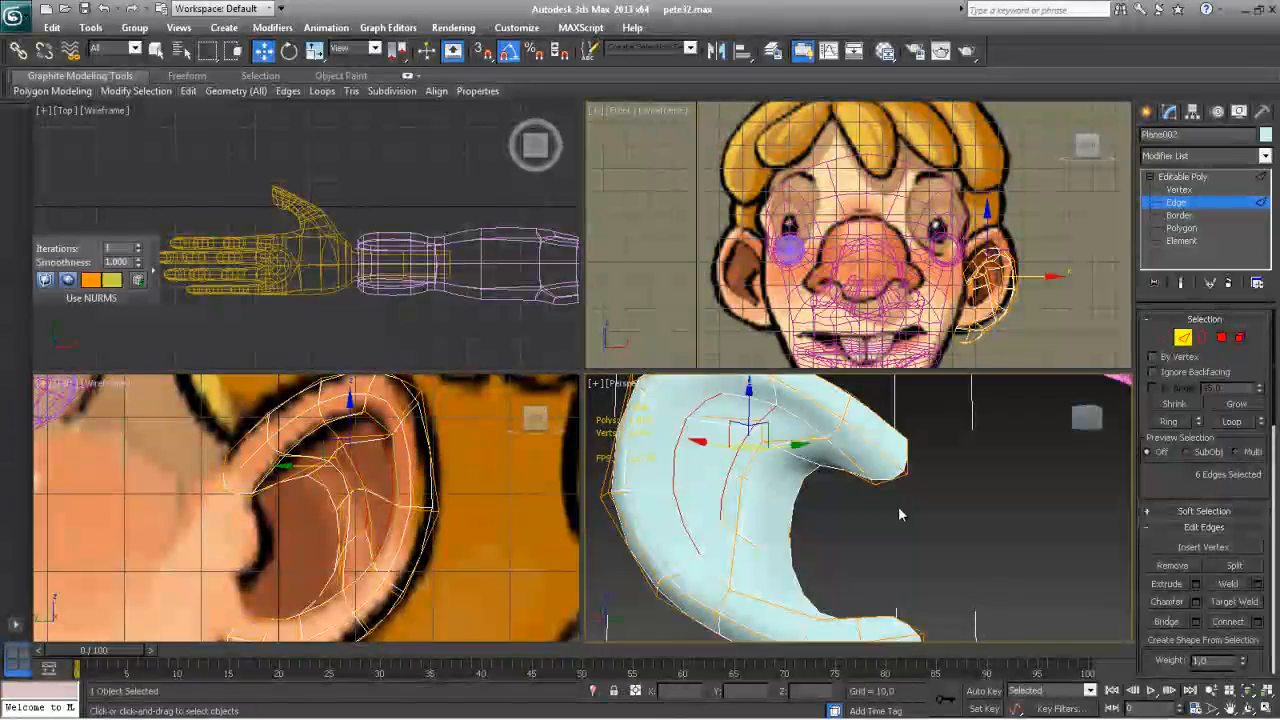
middle_click_drag(812, 505, 825, 539, "alt")
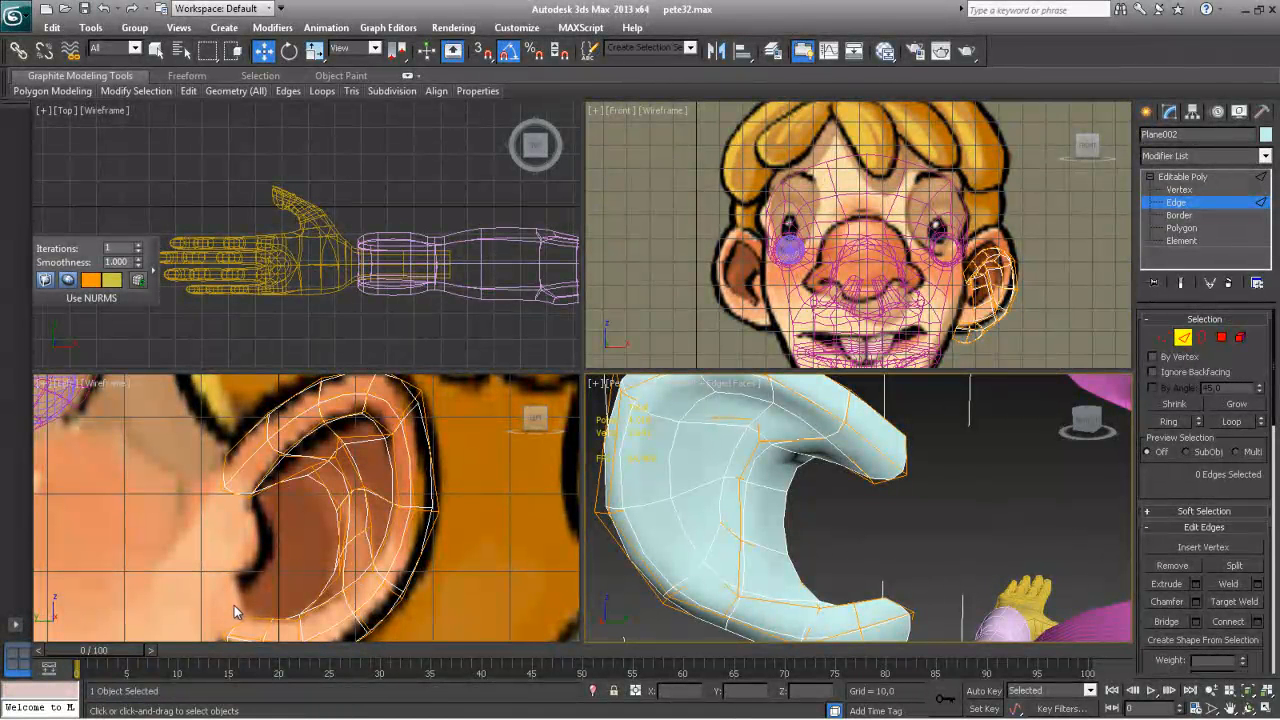
left_click(275, 485)
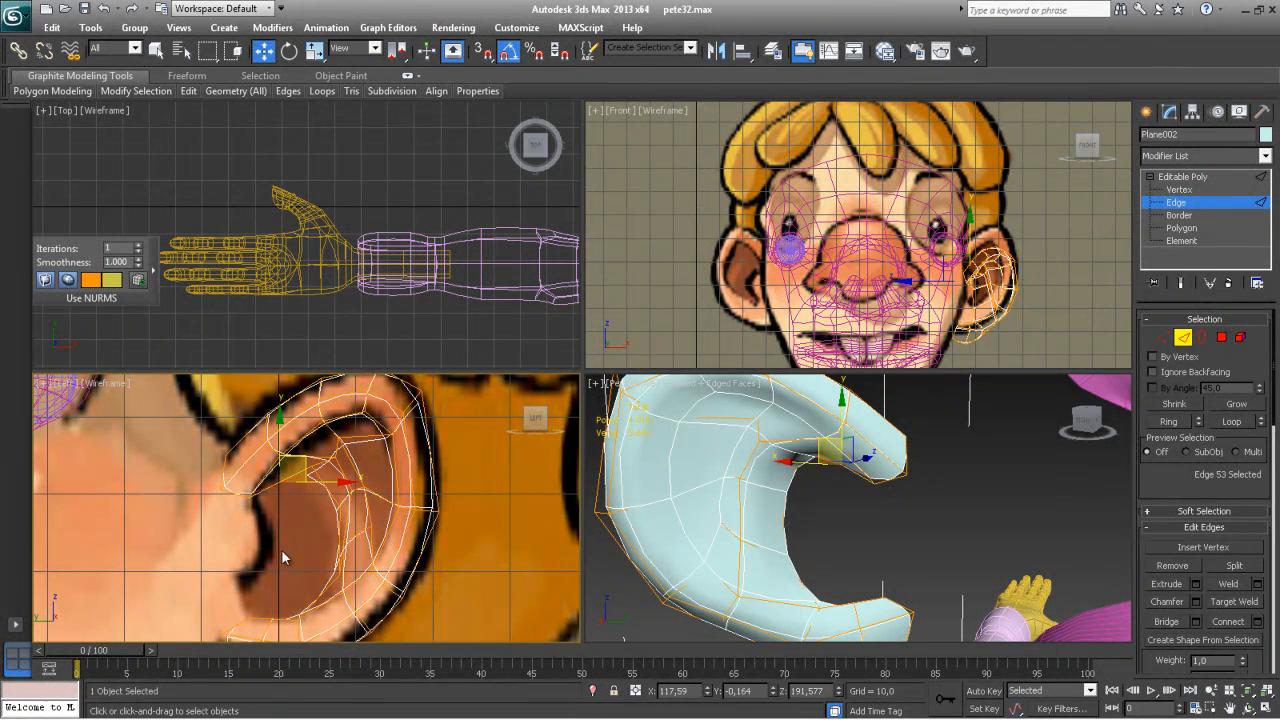
left_click(264, 621, "ctrl")
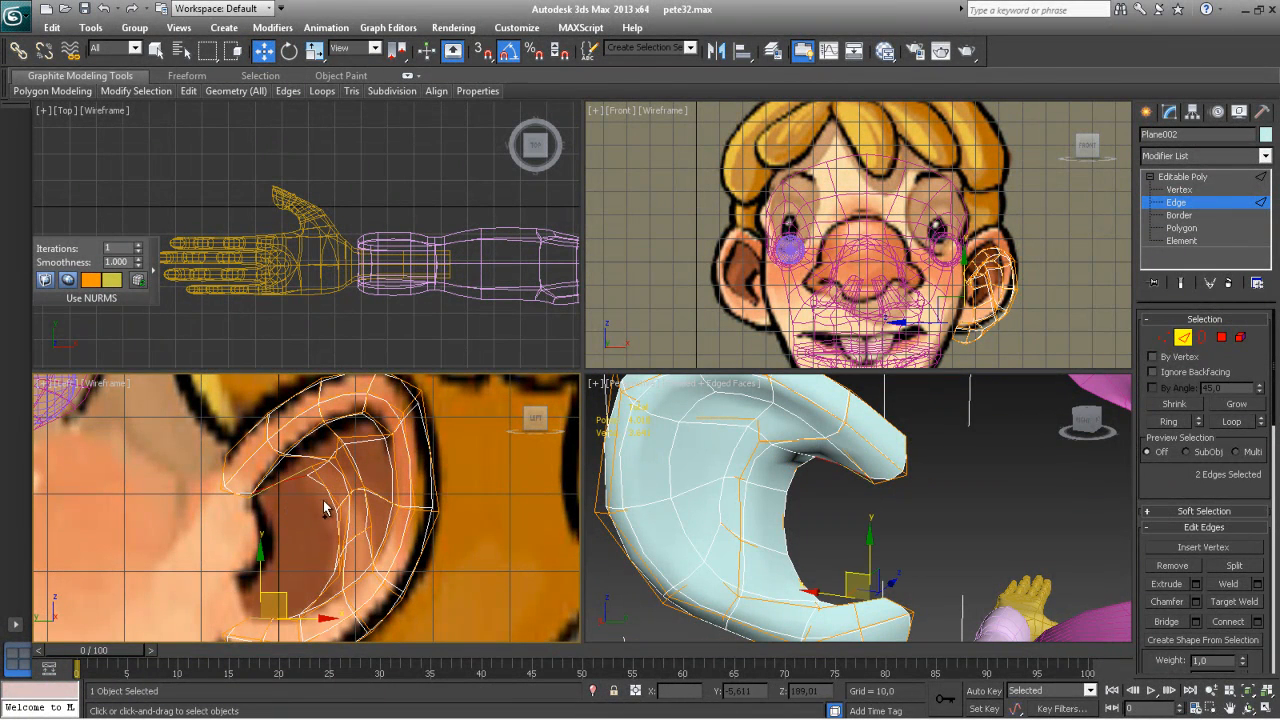
left_click(292, 617, "ctrl")
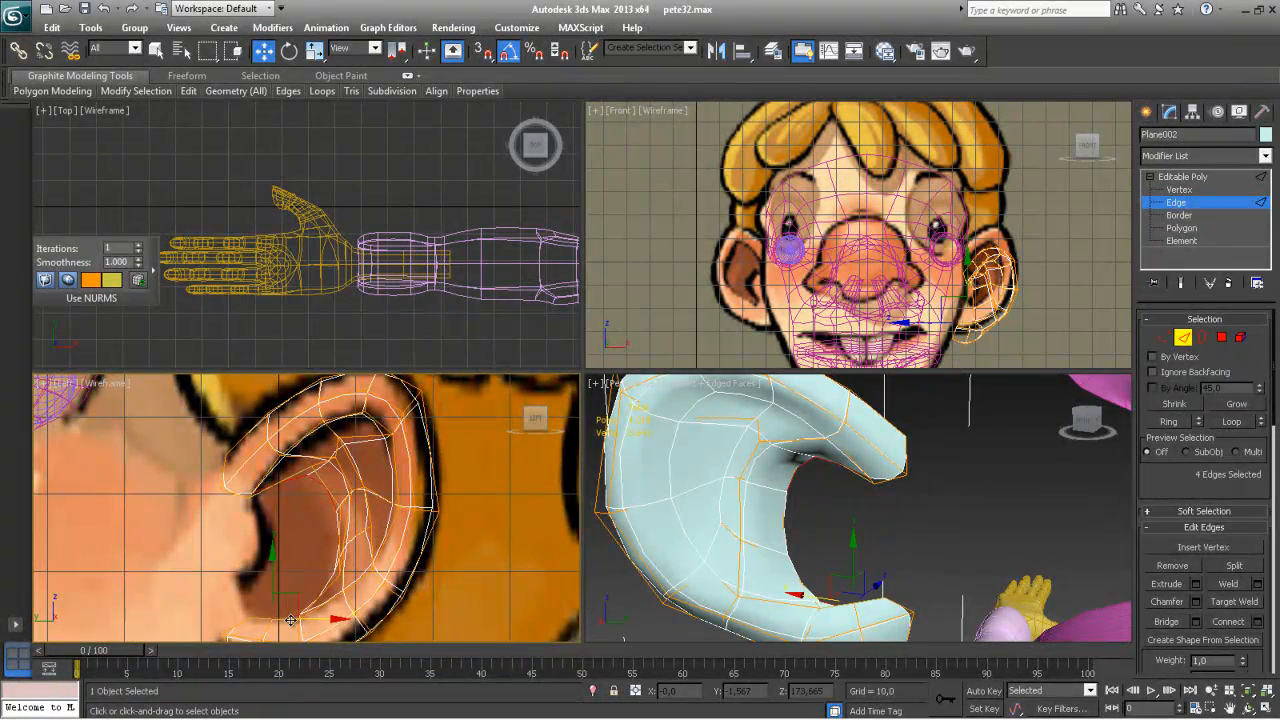
left_click(1165, 622)
scroll(471, 561, "up", 5)
mouse_move(471, 561)
middle_mouse_down("alt")
mouse_move(432, 582)
mouse_move(460, 540)
middle_mouse_up("alt")
right_click(850, 522)
middle_click_drag(850, 522, 845, 530, "alt")
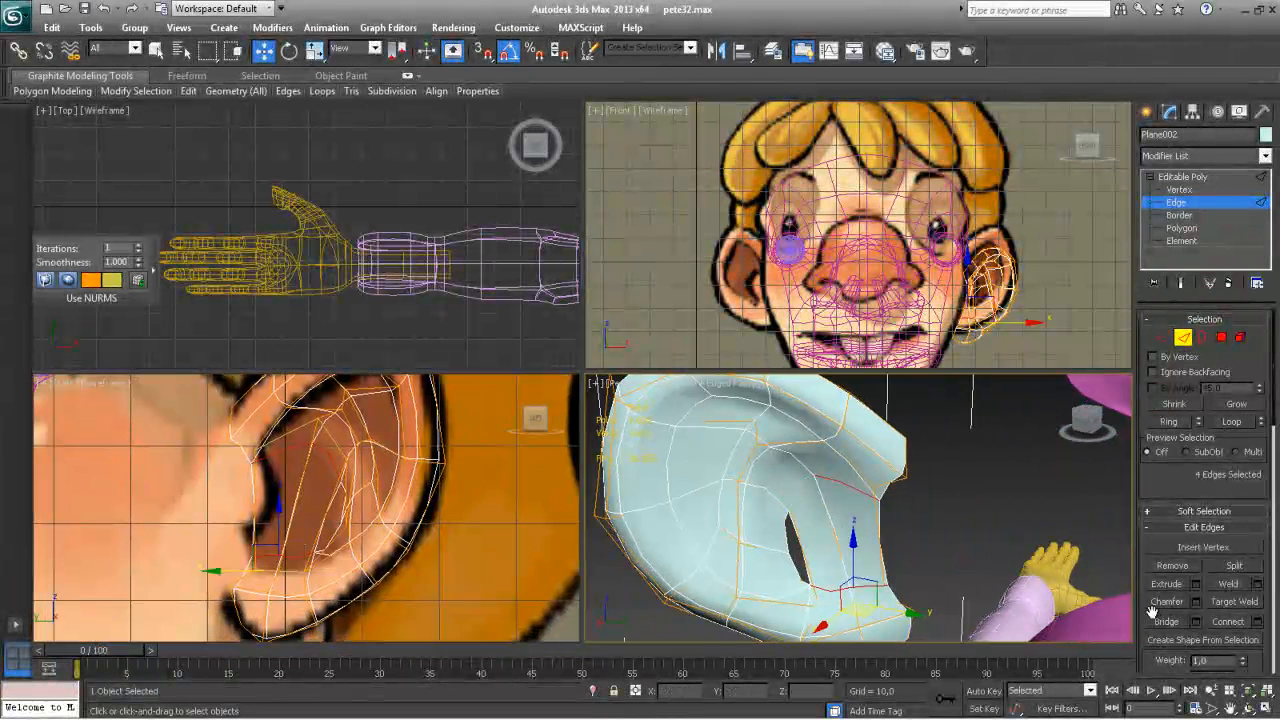
key("ctrl+z")
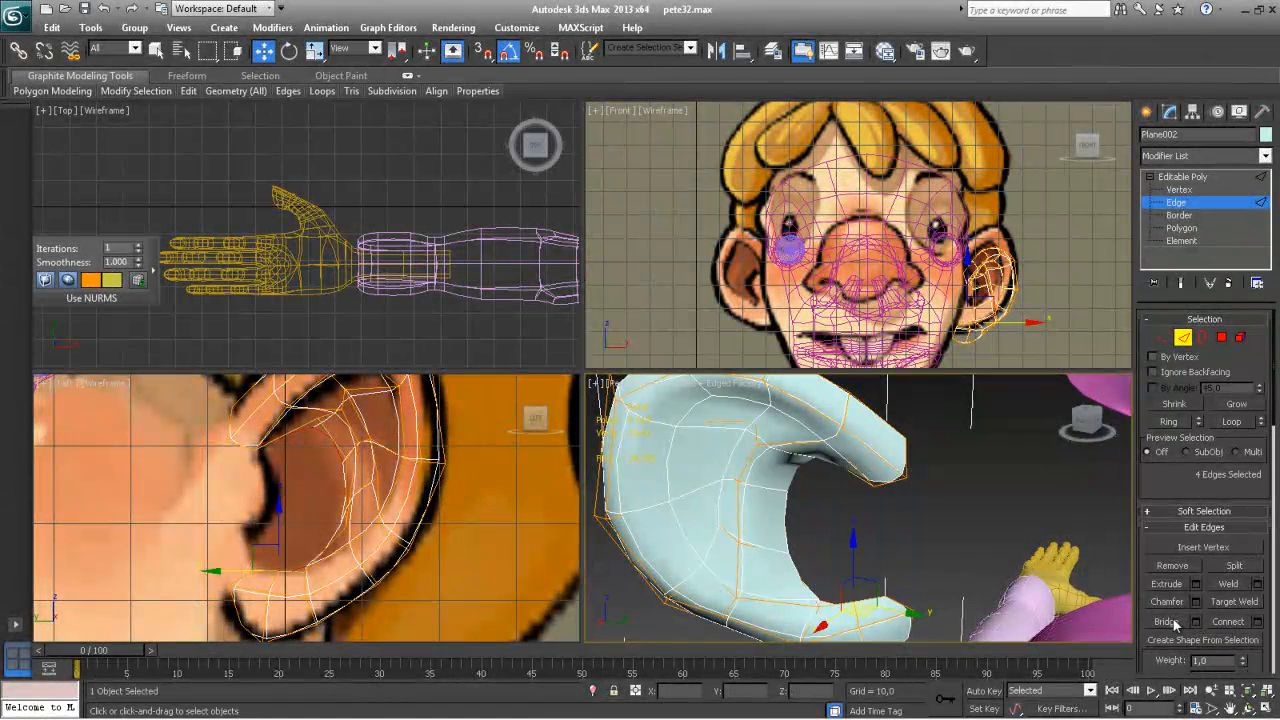
Bridge the selected upper and lower ear edges with 2 segments
left_click(1196, 621)
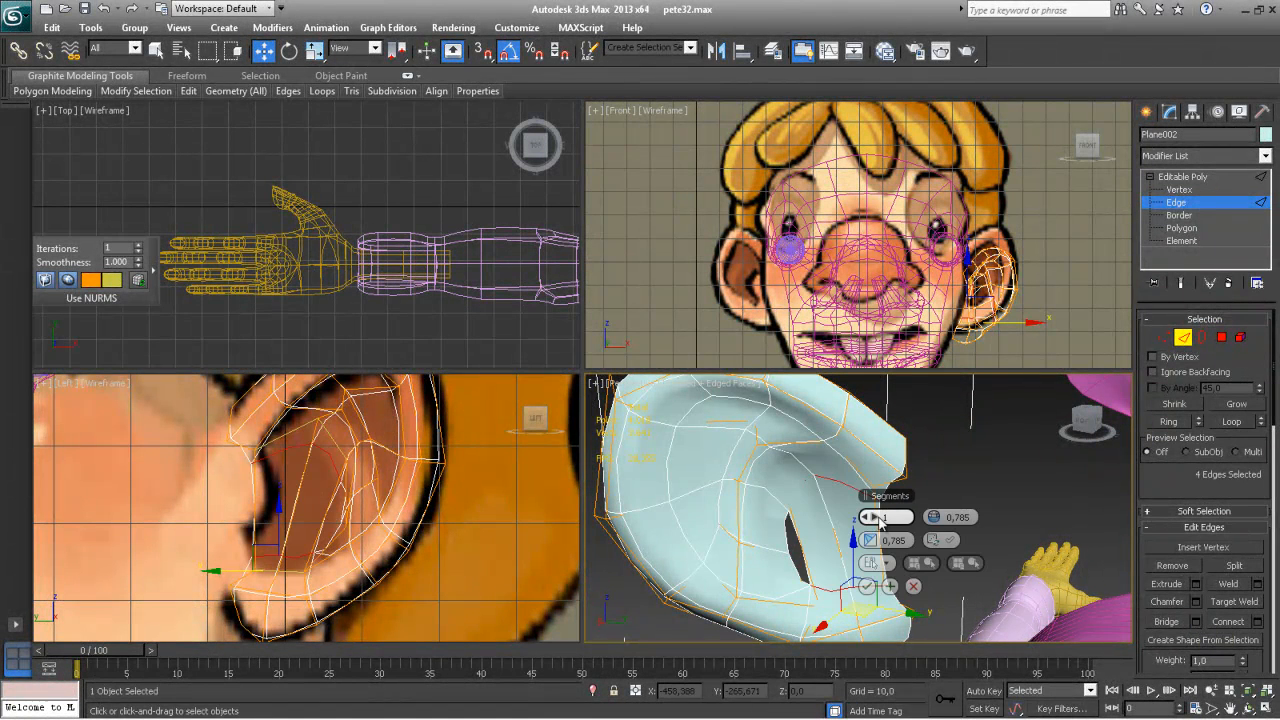
left_click(875, 518)
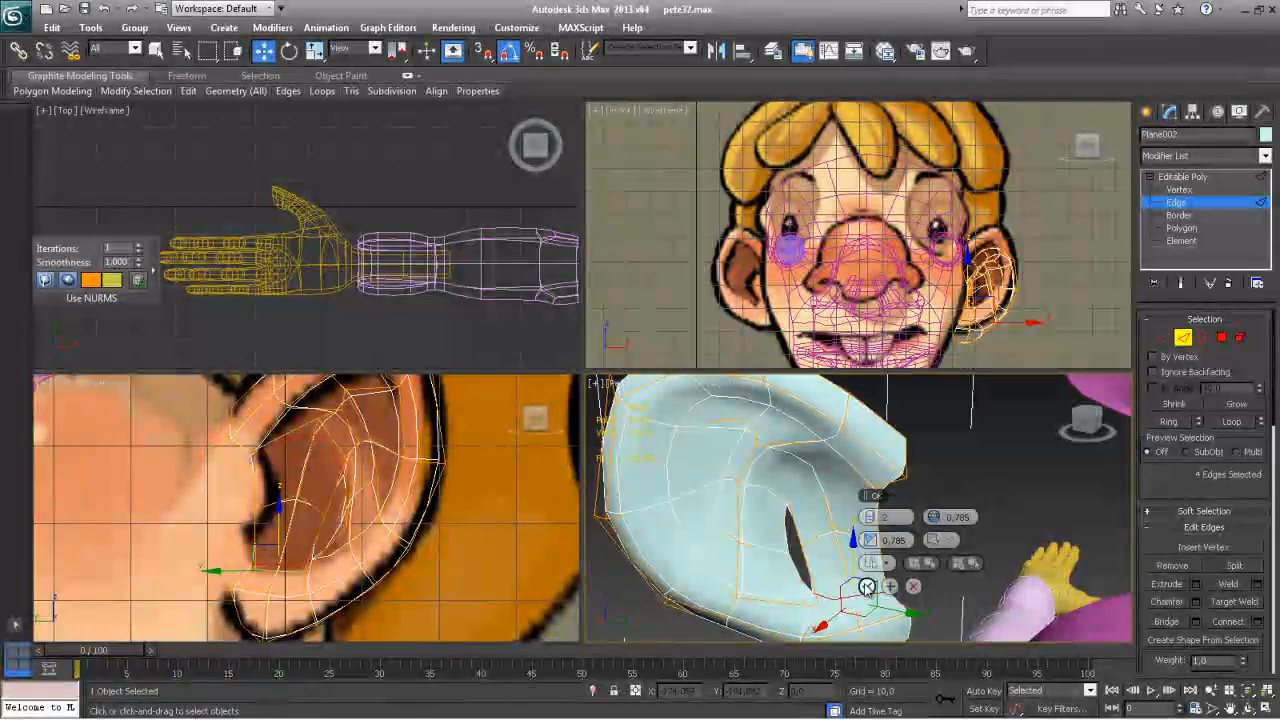
left_click(866, 586)
Close the narrow slit between the new bridge and the inner fold by target-welding the facing vertices
key("1")
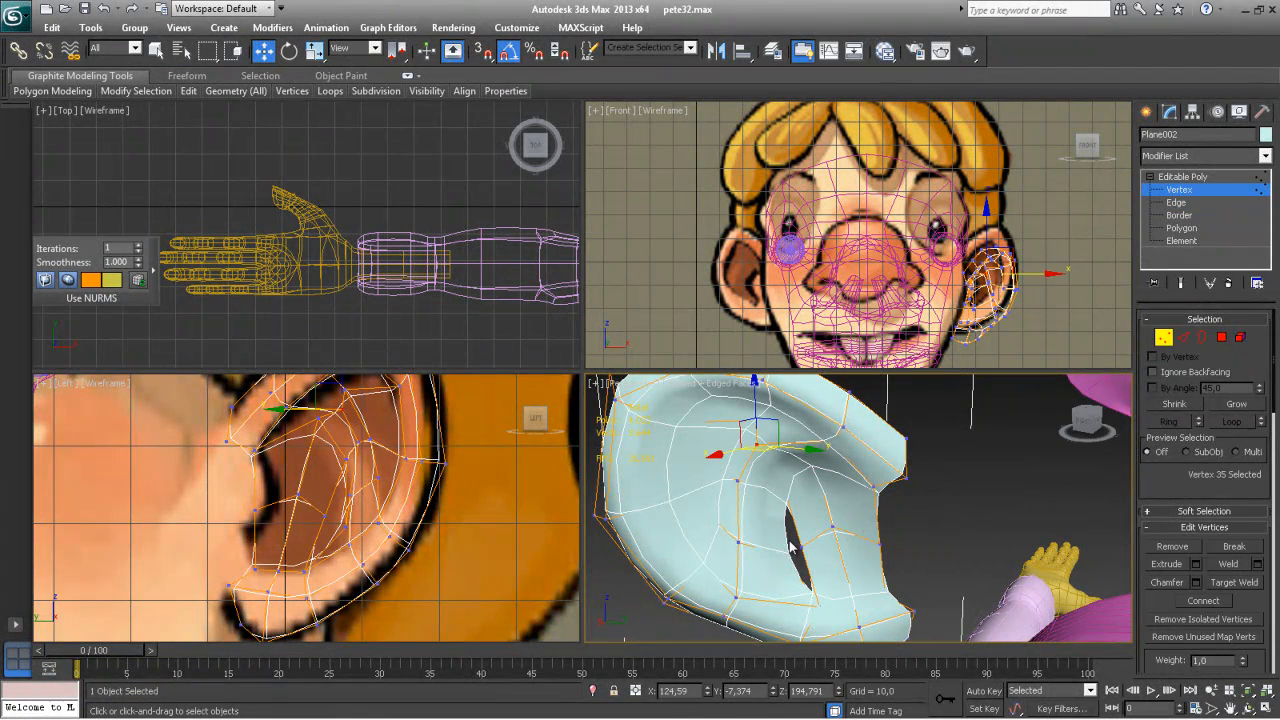
left_click_drag(808, 558, 811, 562)
left_click_drag(1246, 603, 1230, 401)
left_click(1232, 588)
left_click(984, 574)
middle_click_drag(886, 560, 873, 481, "alt")
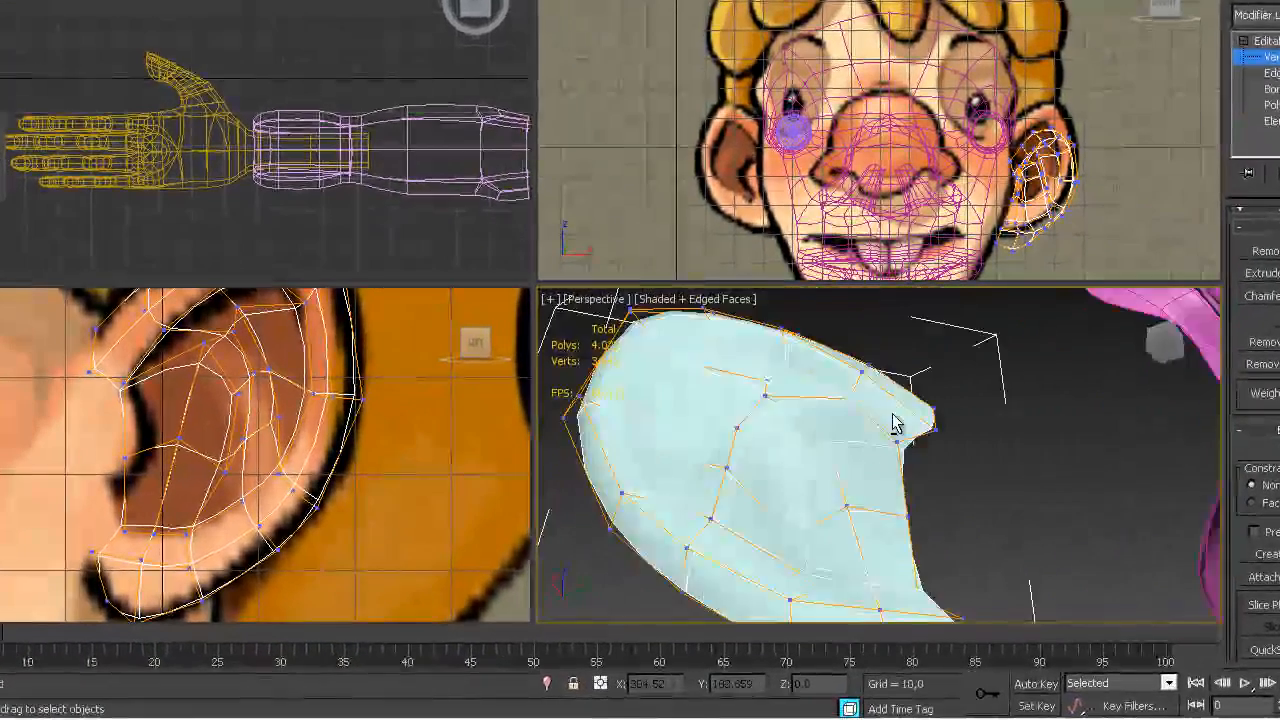
middle_click_drag(893, 423, 900, 506, "alt")
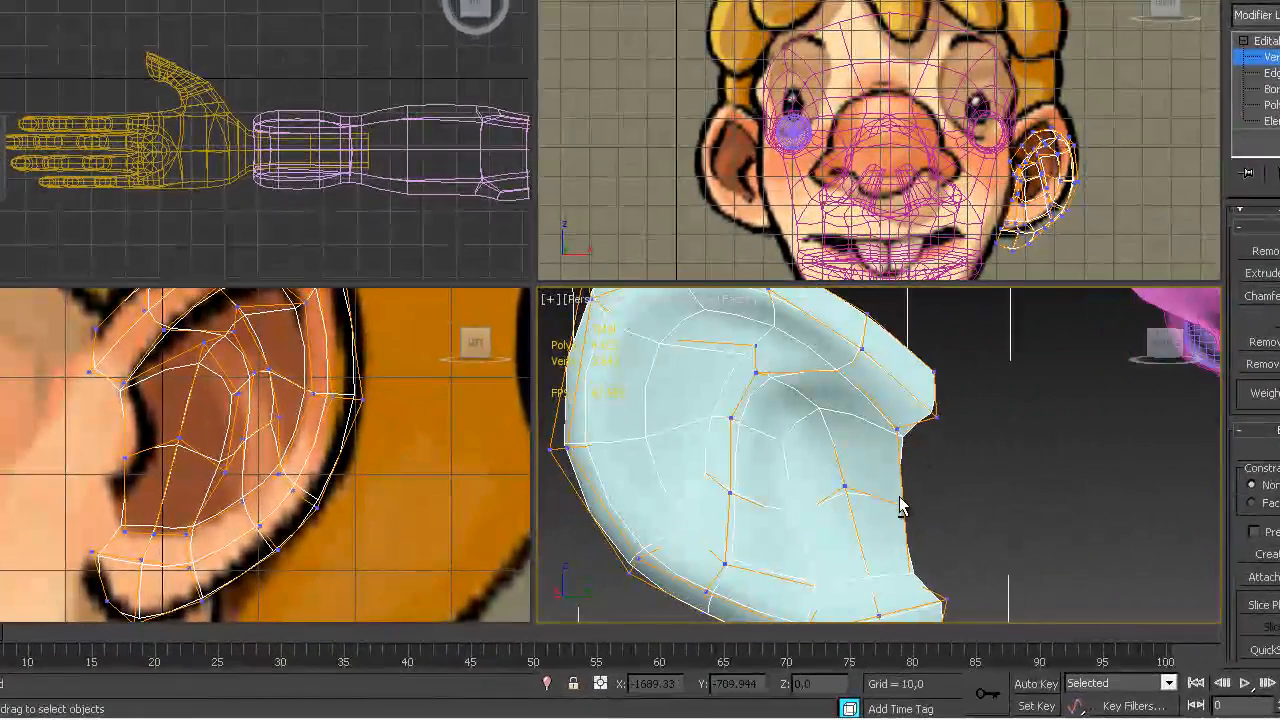
Adjust the bridge's middle vertices and connect the edge ring below them to add a loop through the inner ear
left_click_drag(113, 452, 211, 417)
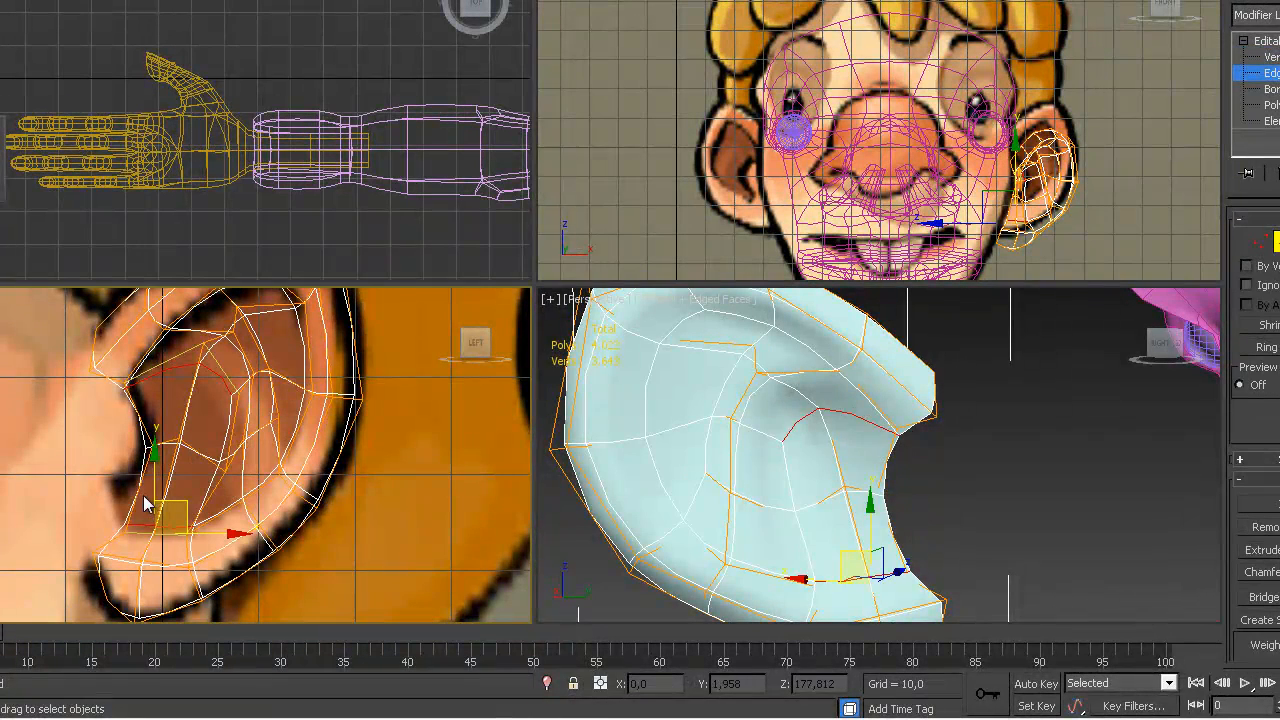
left_click(142, 499)
key("alt+r")
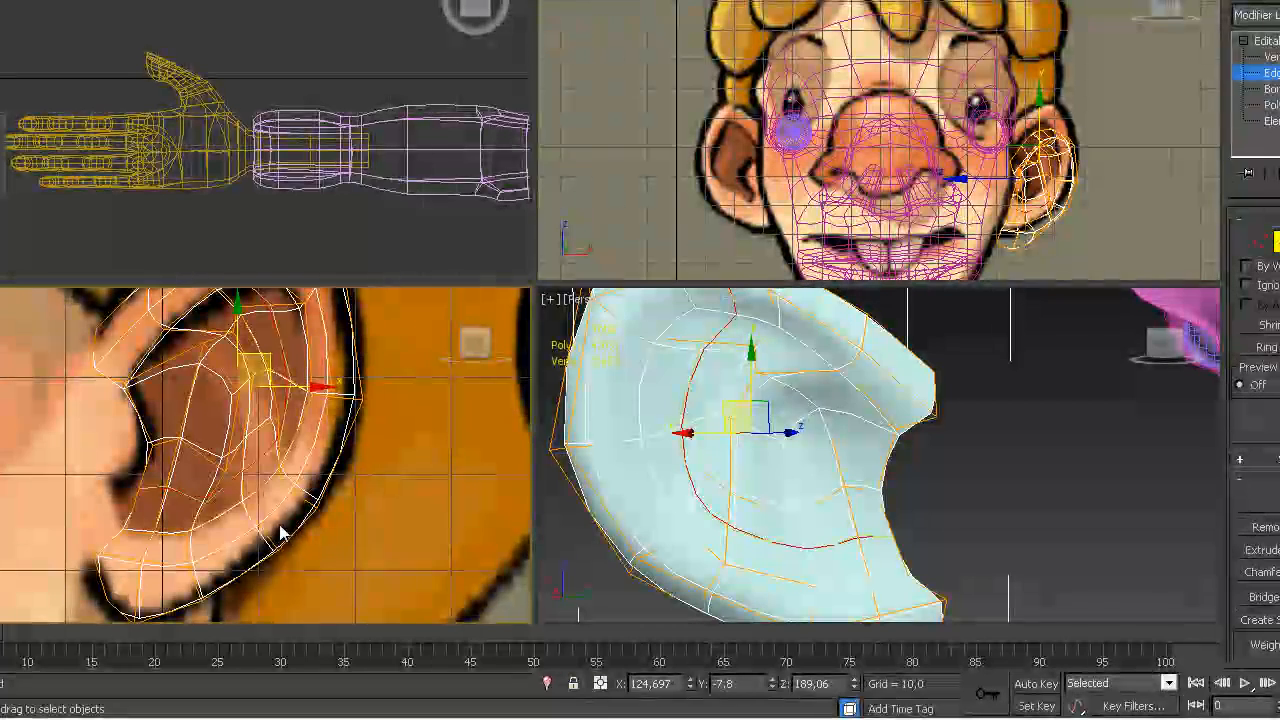
Move the vertices along the top of the outer rim in the side view to match the ear outline in the drawing
middle_click_drag(267, 512, 267, 520)
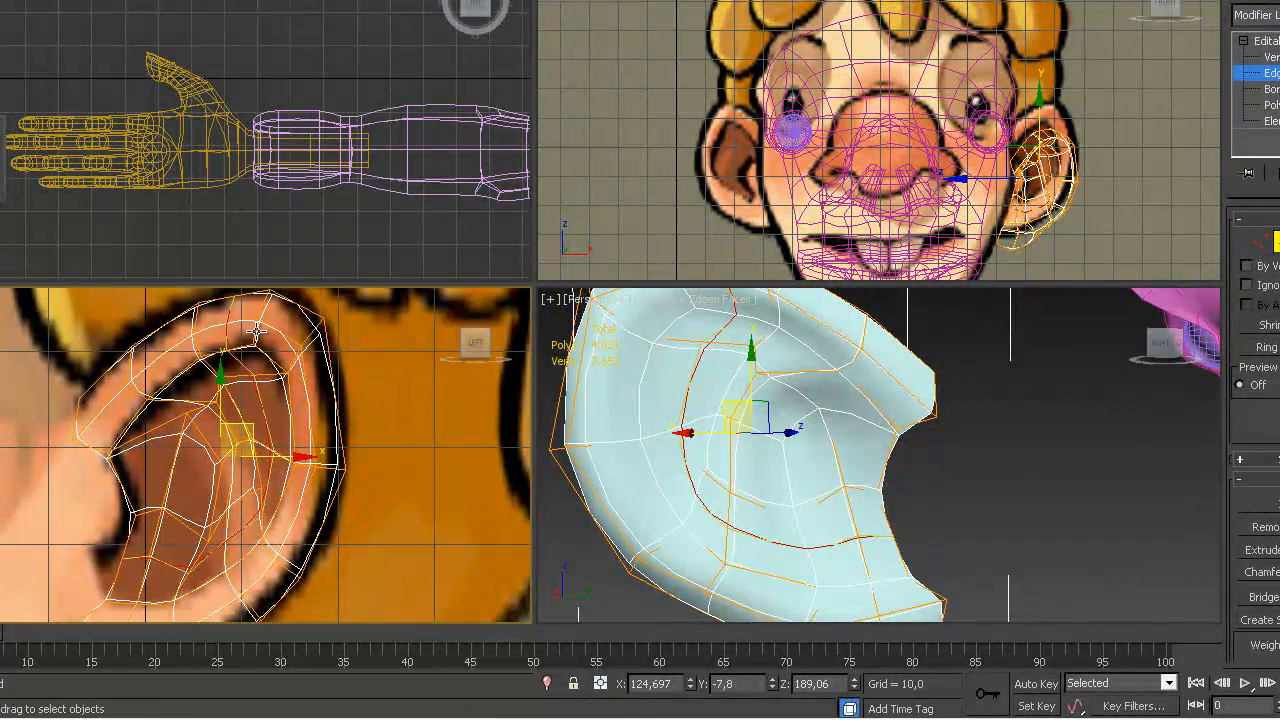
middle_click_drag(257, 330, 257, 395)
key("1")
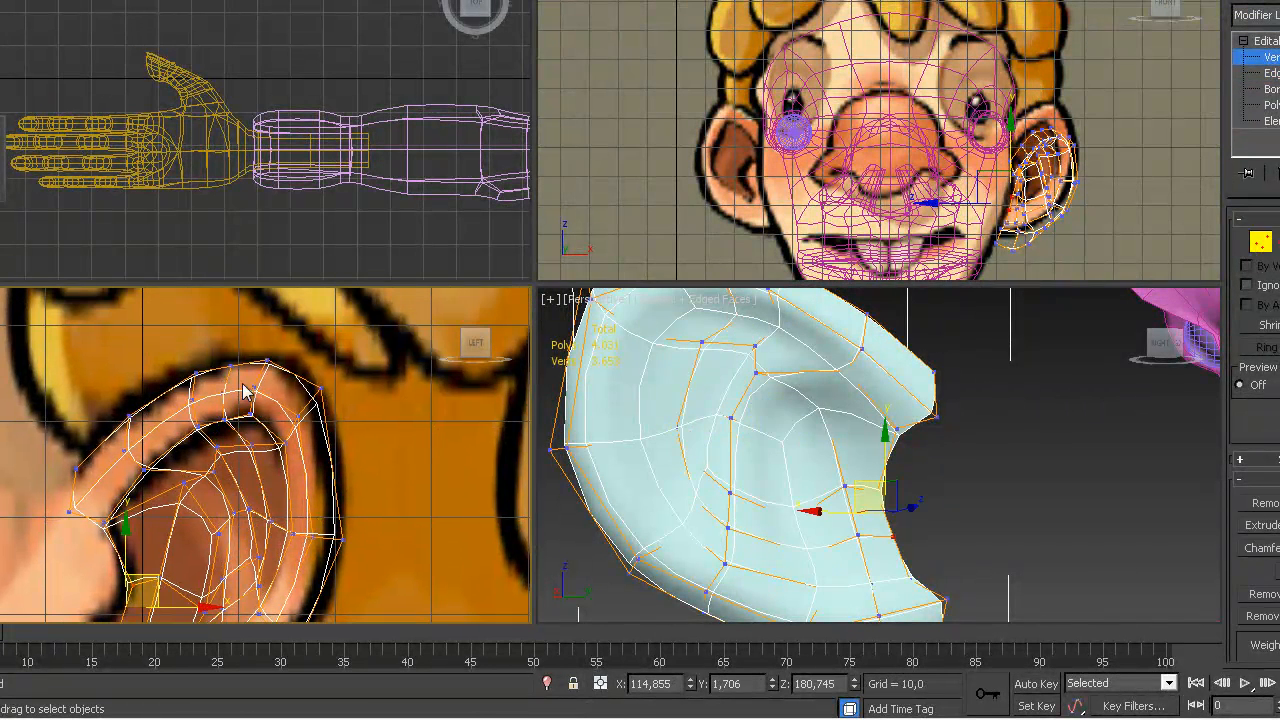
left_click_drag(217, 352, 259, 344)
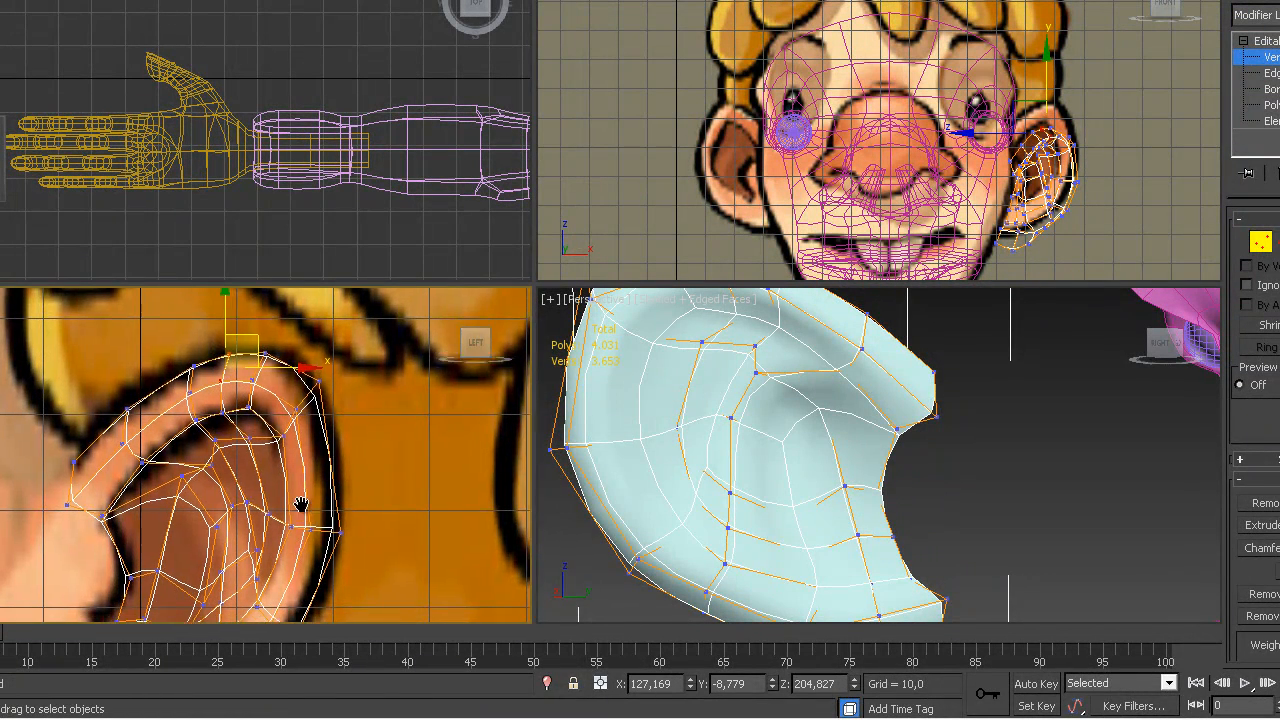
middle_click_drag(300, 506, 310, 438)
middle_click_drag(351, 370, 320, 432)
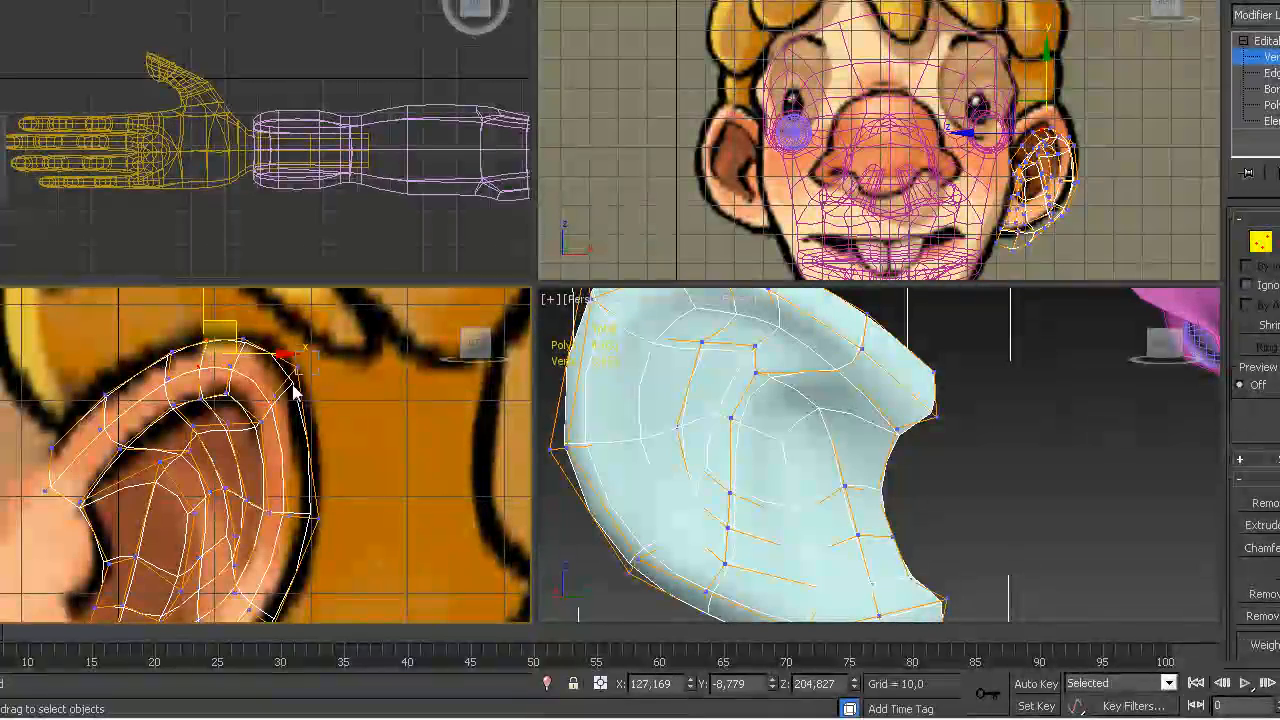
left_click_drag(307, 359, 268, 402)
left_click_drag(317, 367, 330, 404)
mouse_move(268, 367)
left_mouse_down()
mouse_move(249, 354)
mouse_move(273, 388)
left_mouse_up()
left_click(221, 329)
left_click_drag(262, 341, 284, 343)
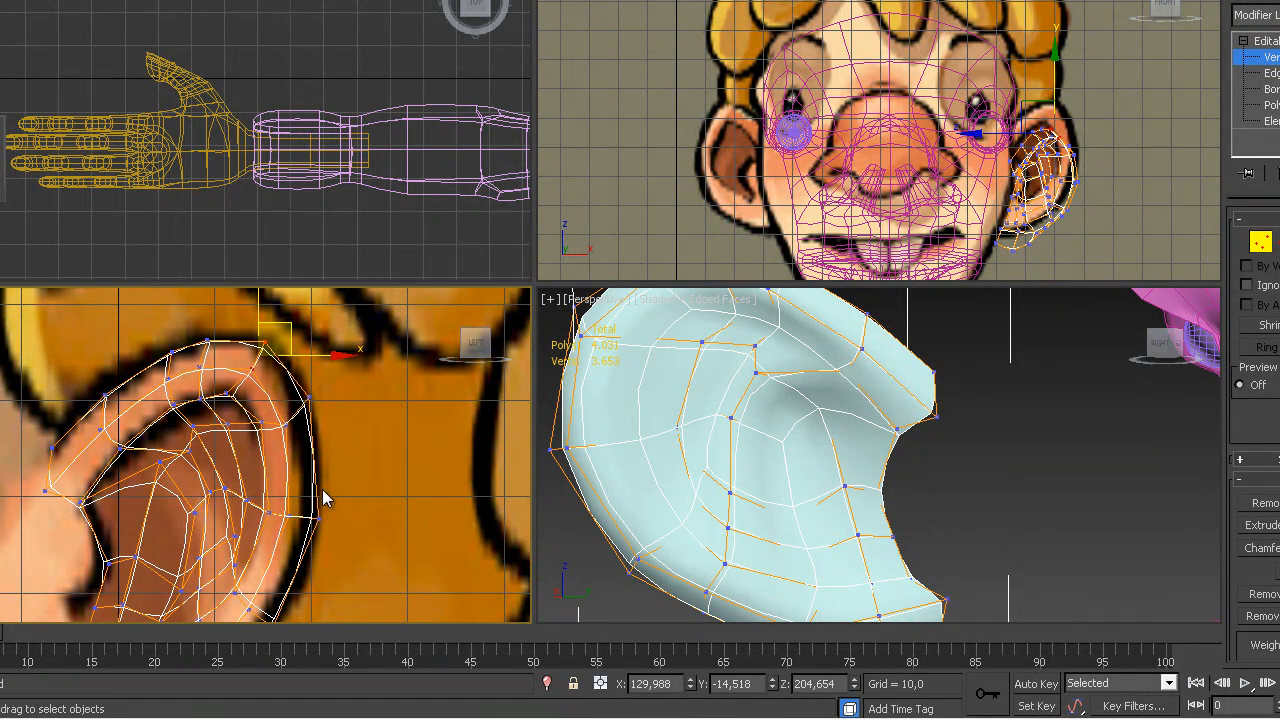
Reposition the vertices along the front edge of the ear opening to follow the drawn contour beside the cheek
middle_click_drag(340, 519, 308, 456)
left_click(90, 511)
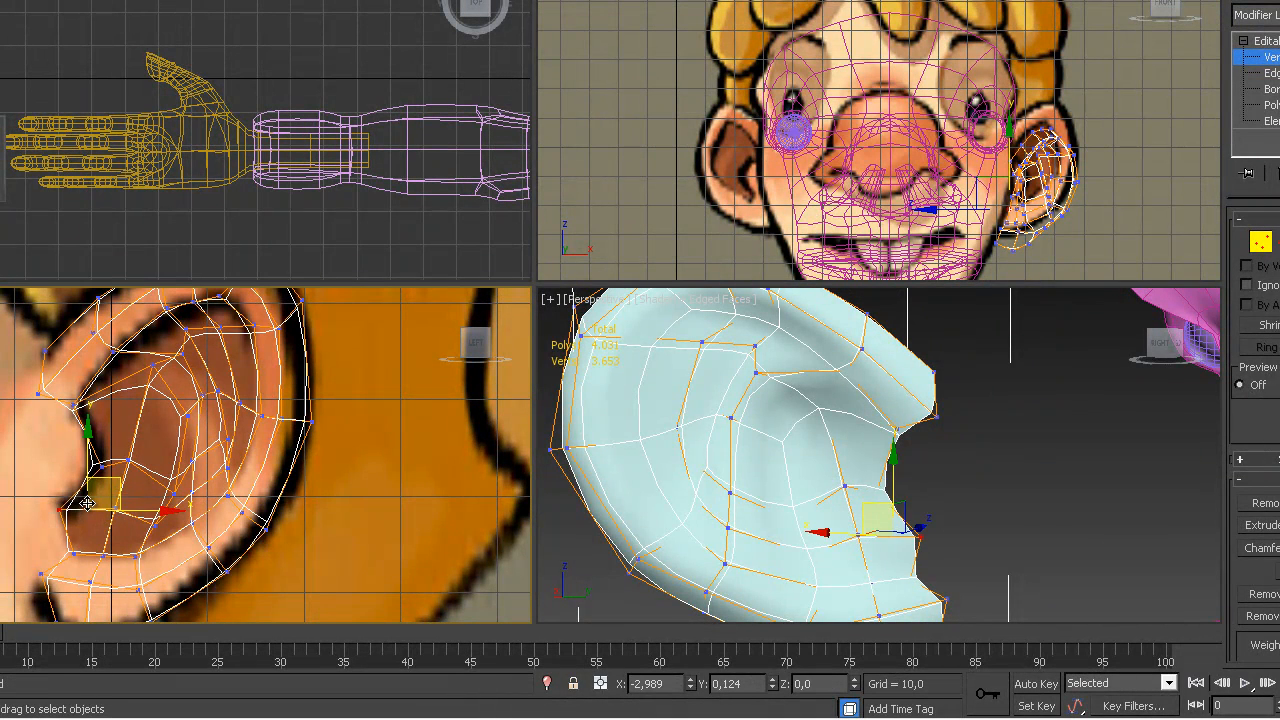
left_click_drag(87, 503, 60, 502)
left_click(101, 463)
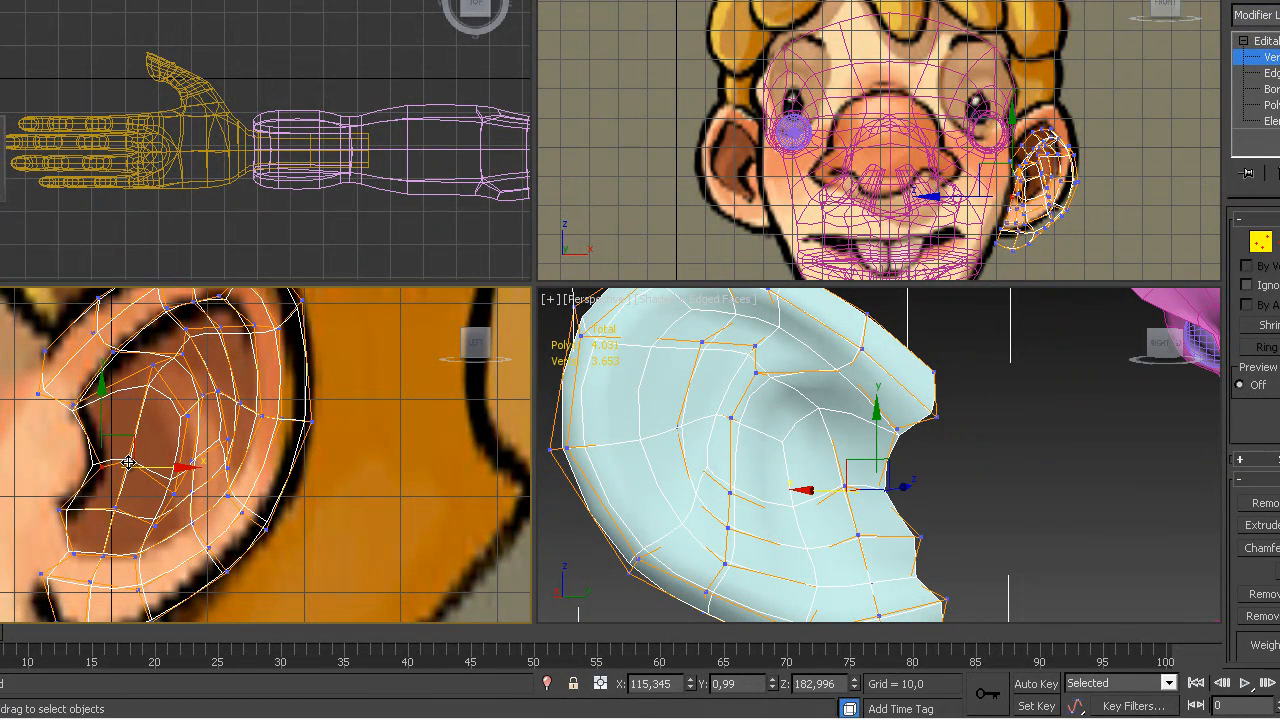
left_click_drag(132, 465, 133, 471)
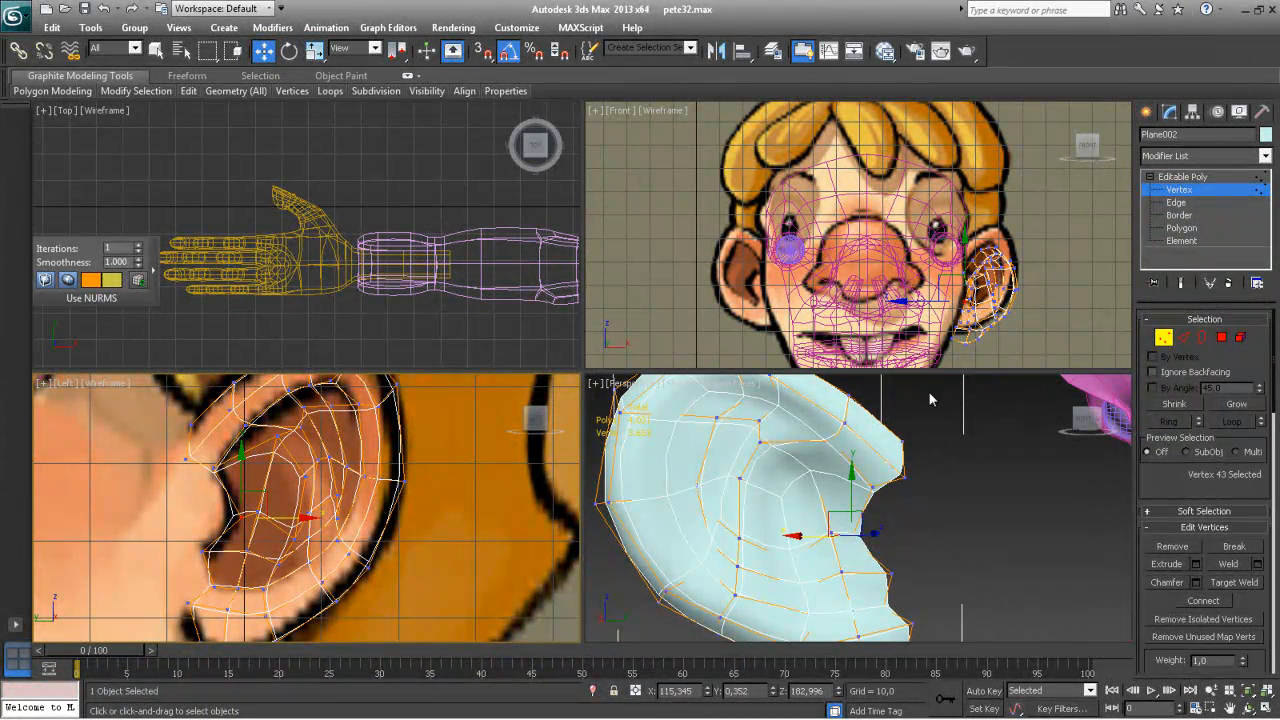
Extrude the four polygons in the lower front of the inner ear to start the ear canal
left_click(1221, 337)
left_click(257, 480)
left_click(259, 540)
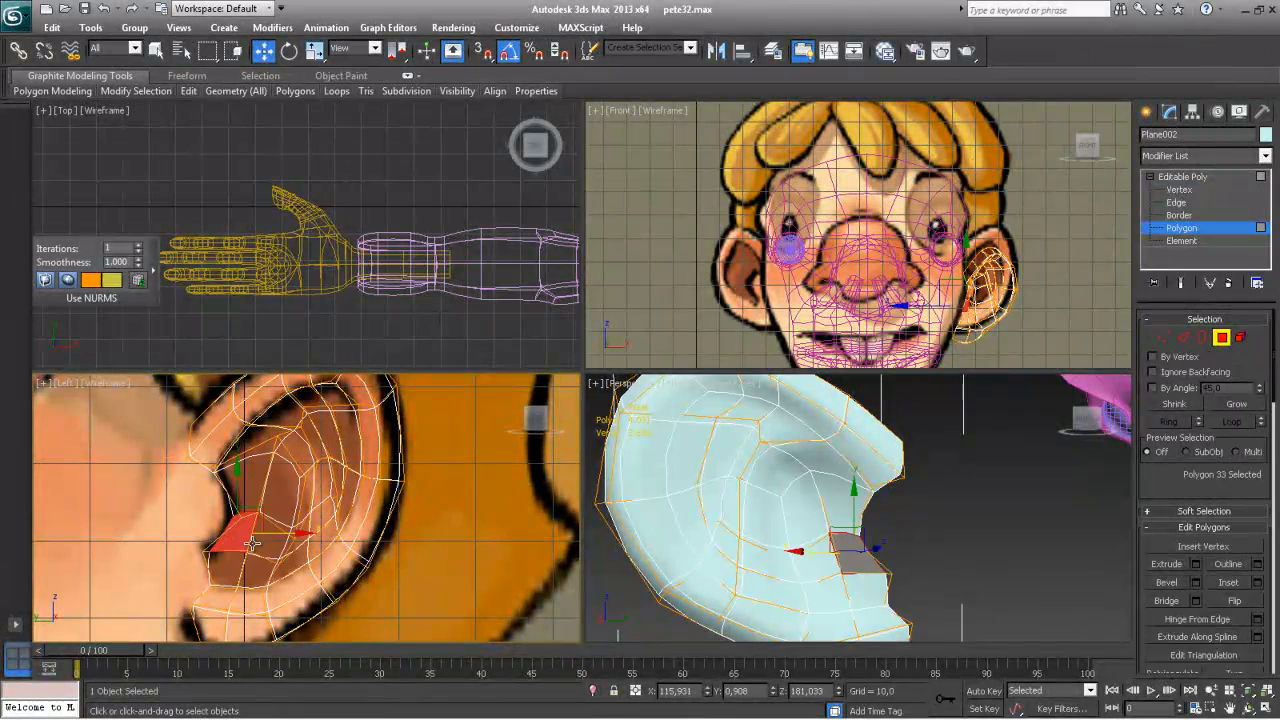
left_click(255, 568, "ctrl")
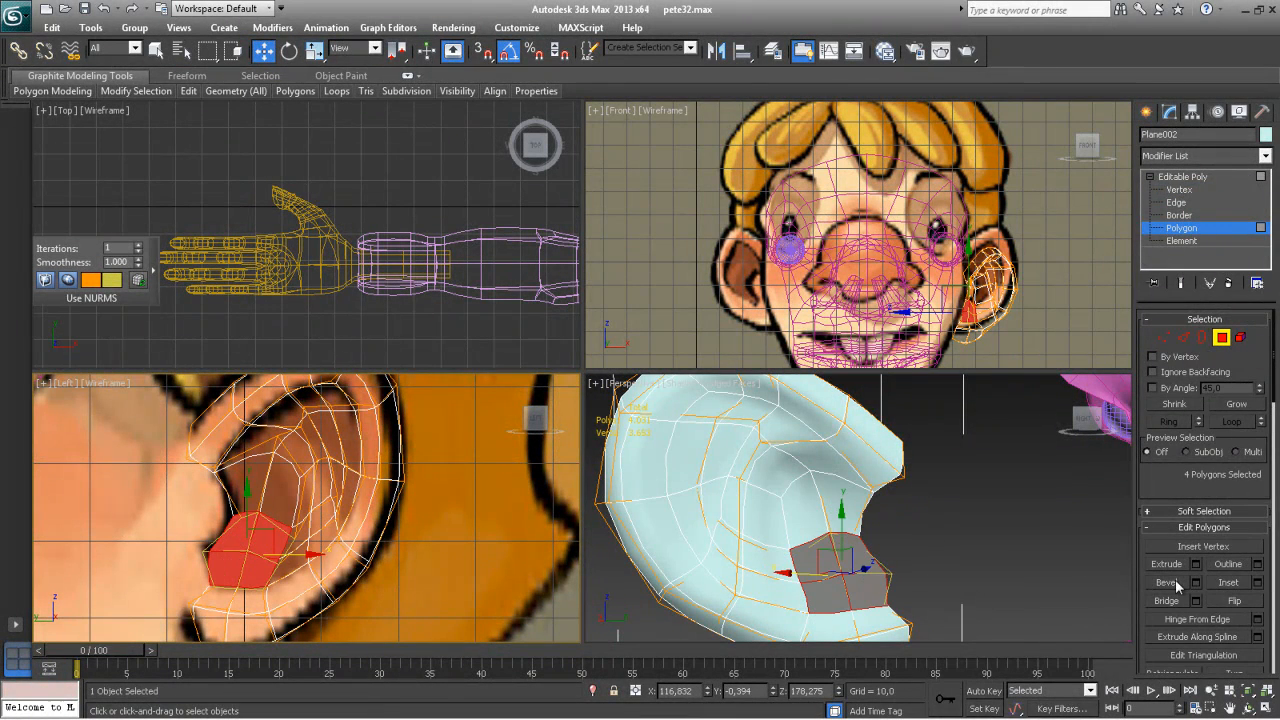
scroll(858, 554, "down", 8)
middle_click_drag(855, 545, 843, 519, "alt")
left_click_drag(843, 519, 850, 495)
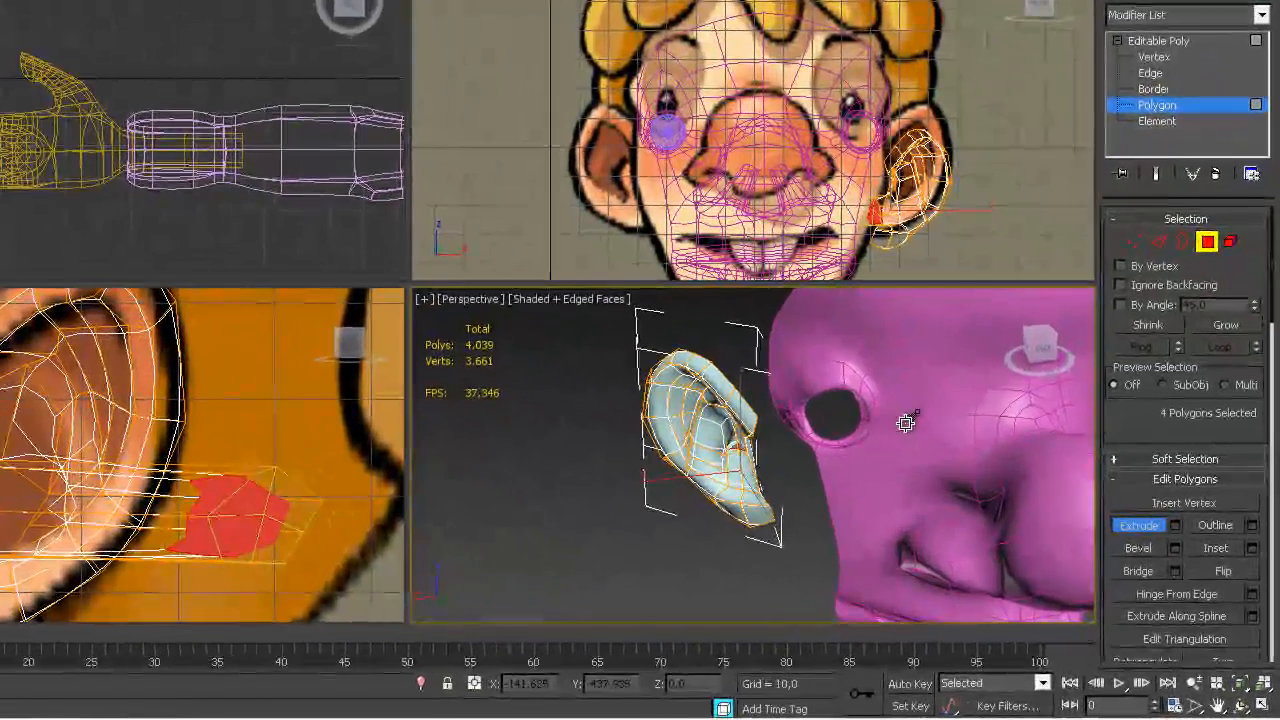
Move the extruded end polygons inward into the head and scale them down to taper the ear canal
middle_click_drag(922, 436, 802, 538, "alt")
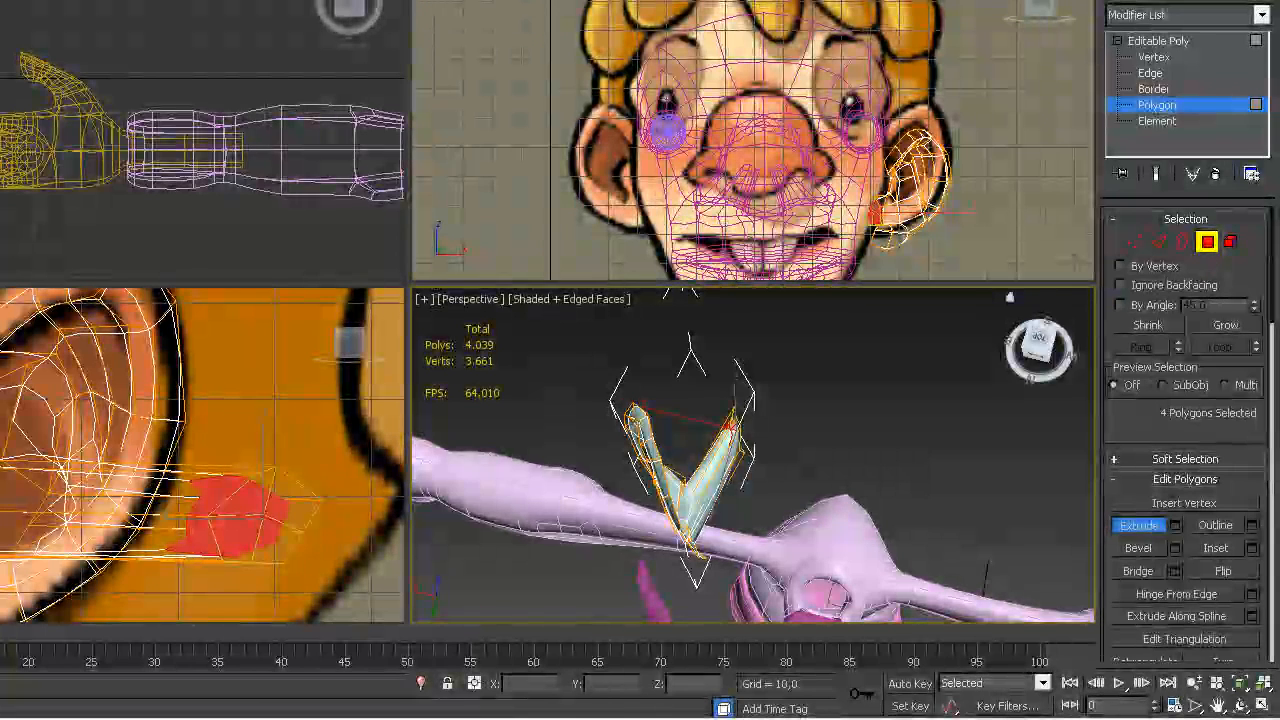
key("w")
middle_click_drag(570, 450, 706, 400, "alt")
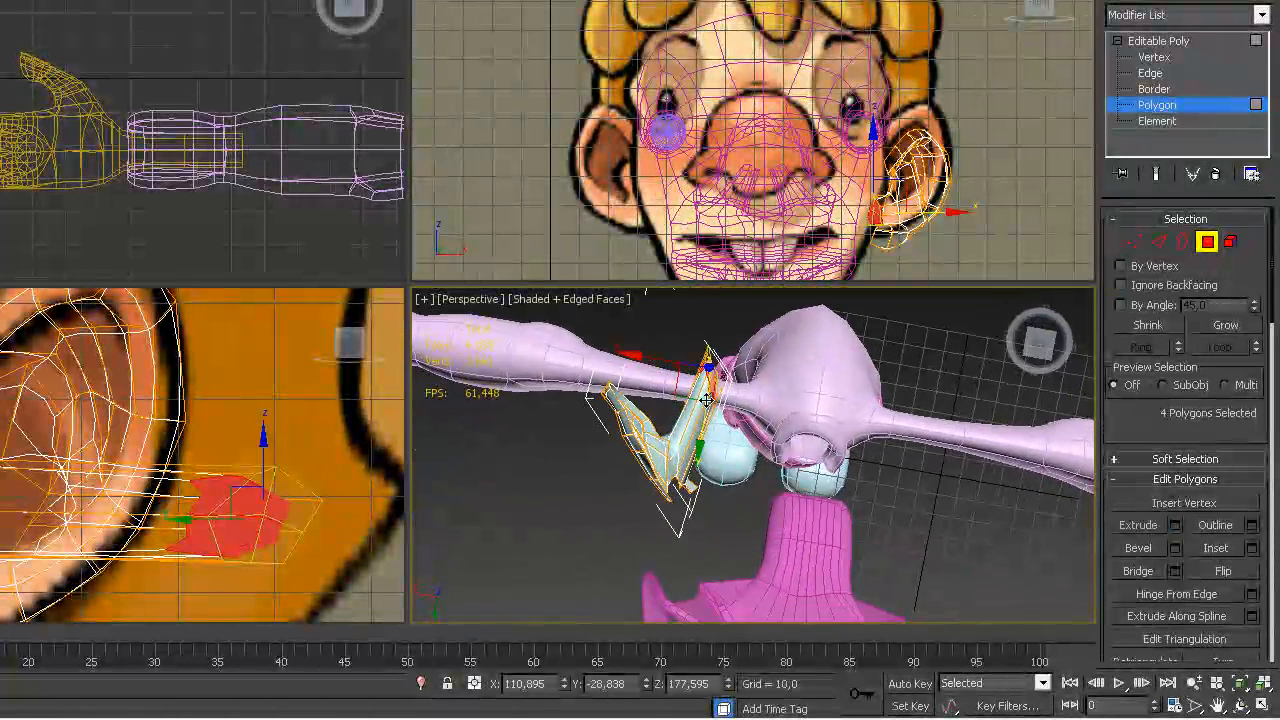
left_click_drag(710, 450, 679, 482)
middle_click_drag(646, 480, 757, 308, "alt")
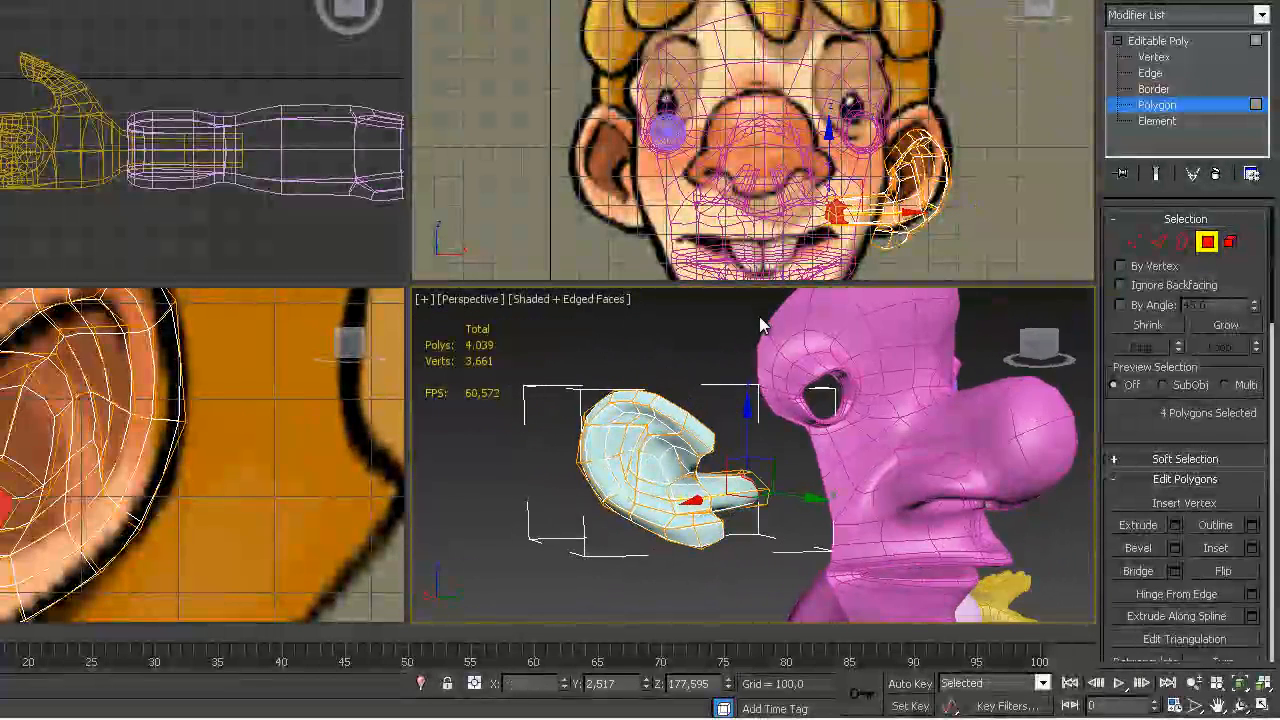
key("r")
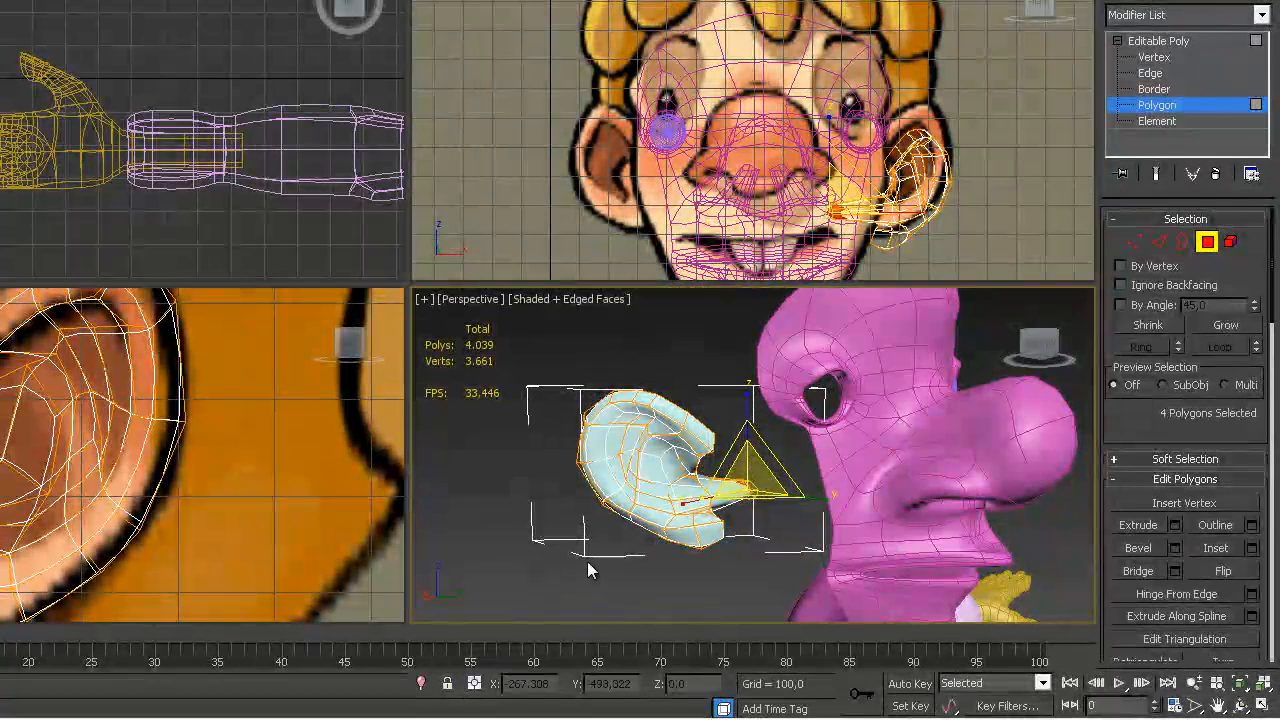
Delete the four end polygons to leave the ear canal open
key("Delete")
scroll(275, 510, "up", 3)
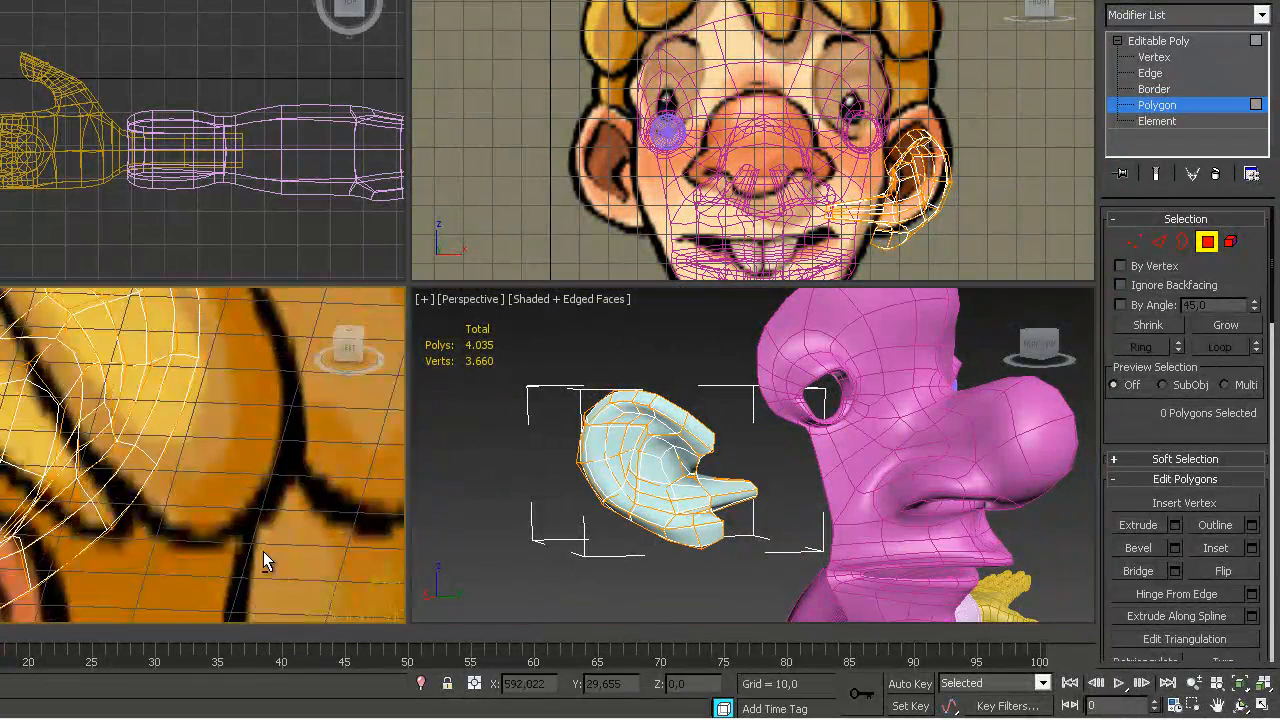
scroll(262, 545, "down", 3)
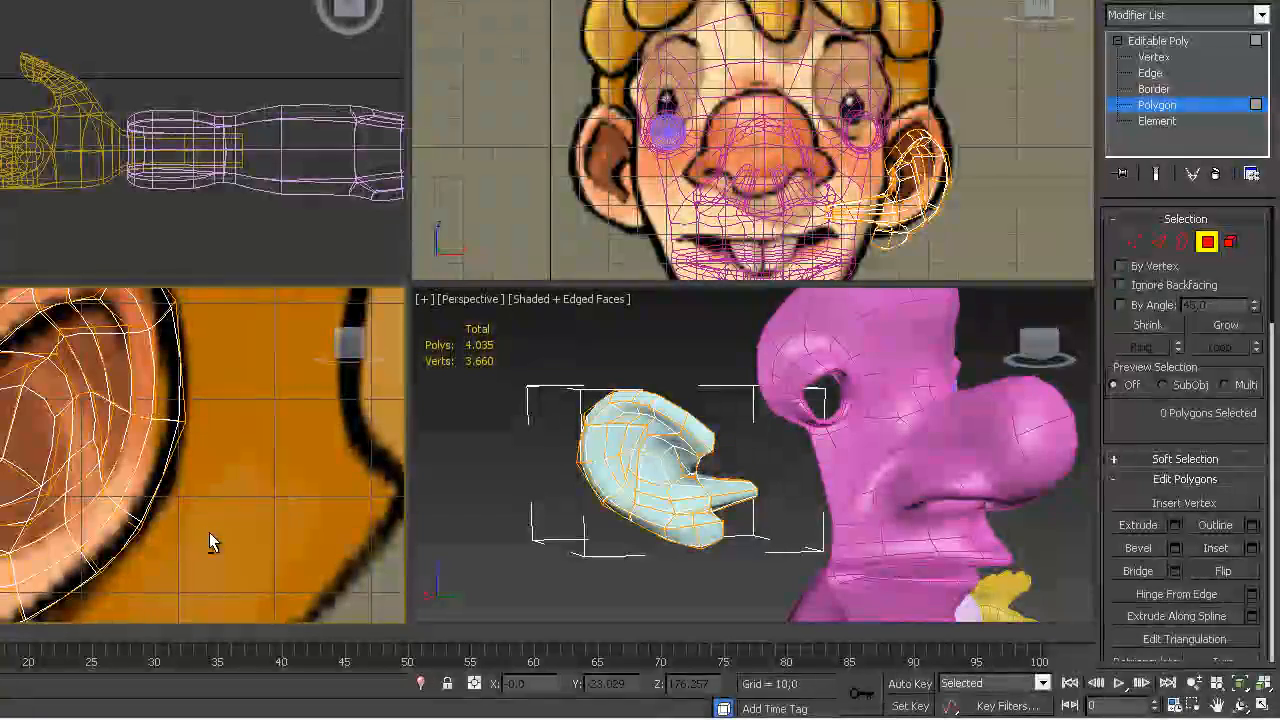
middle_click_drag(686, 501, 1104, 324, "alt")
scroll(715, 498, "up", 3)
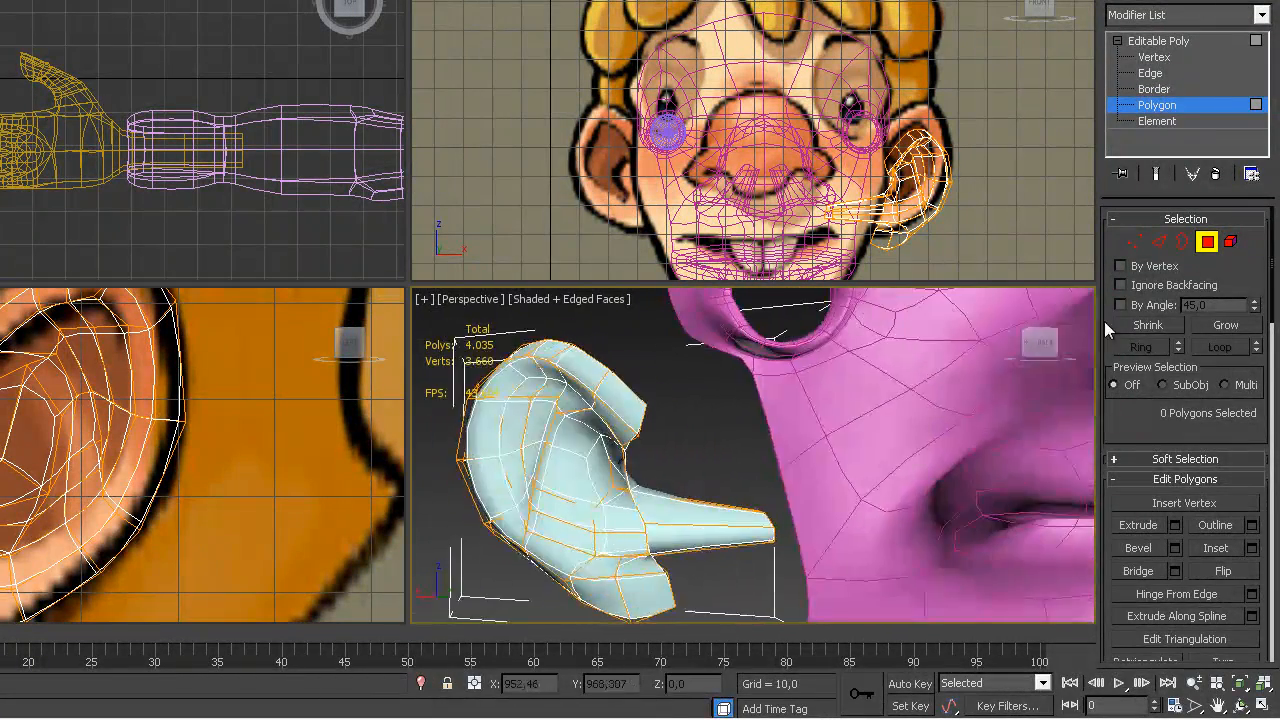
Connect the ring of eight lengthwise edges on the ear canal to add an edge loop around it
left_click(1159, 241)
left_click(660, 503)
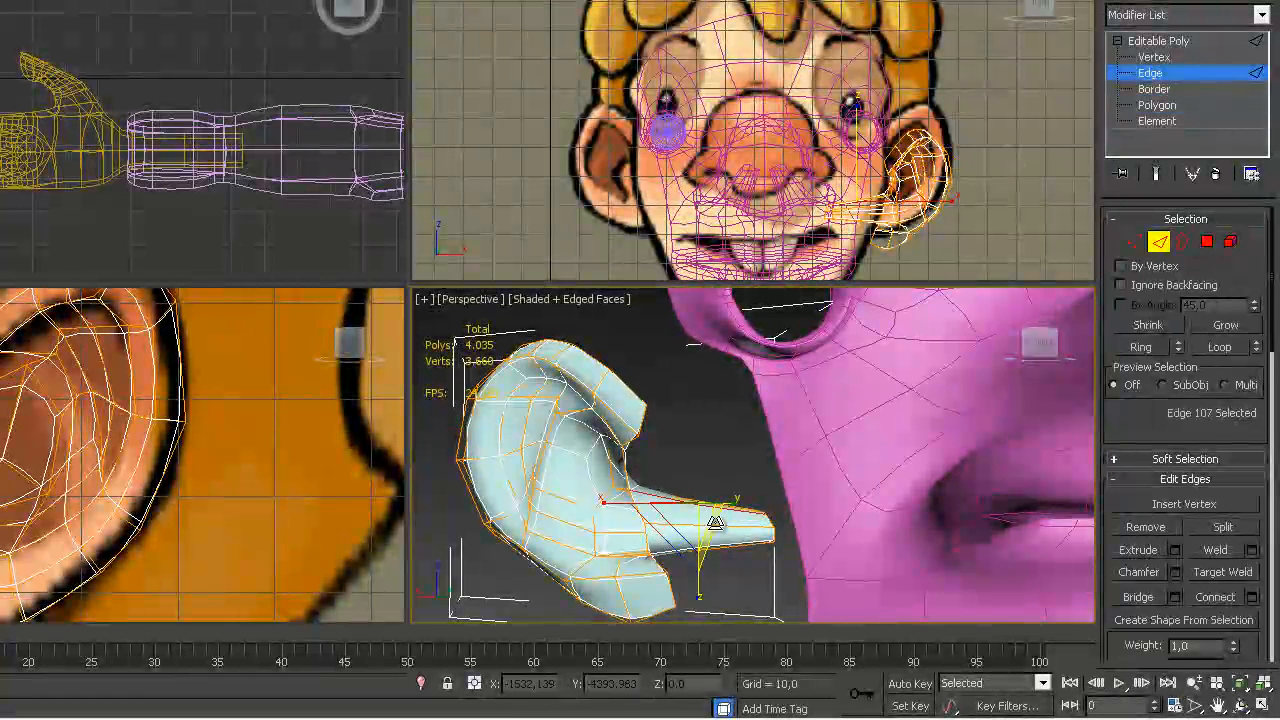
key("alt+r")
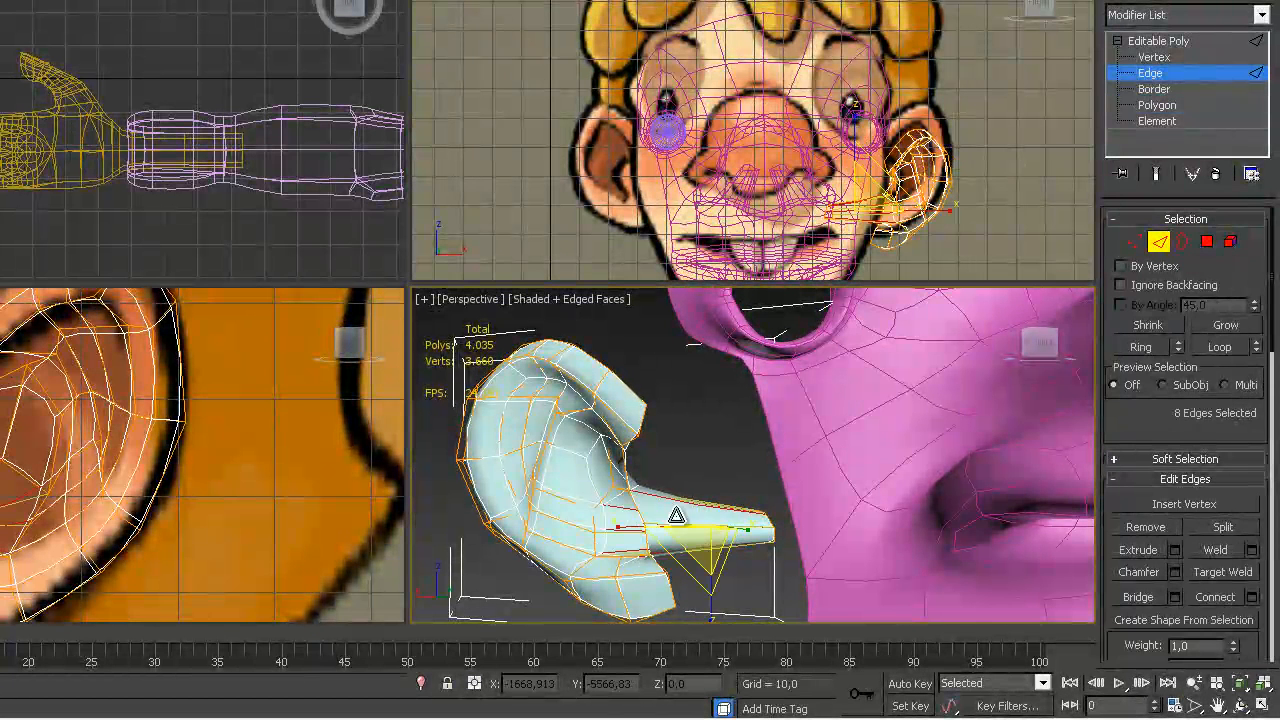
left_click(1218, 598)
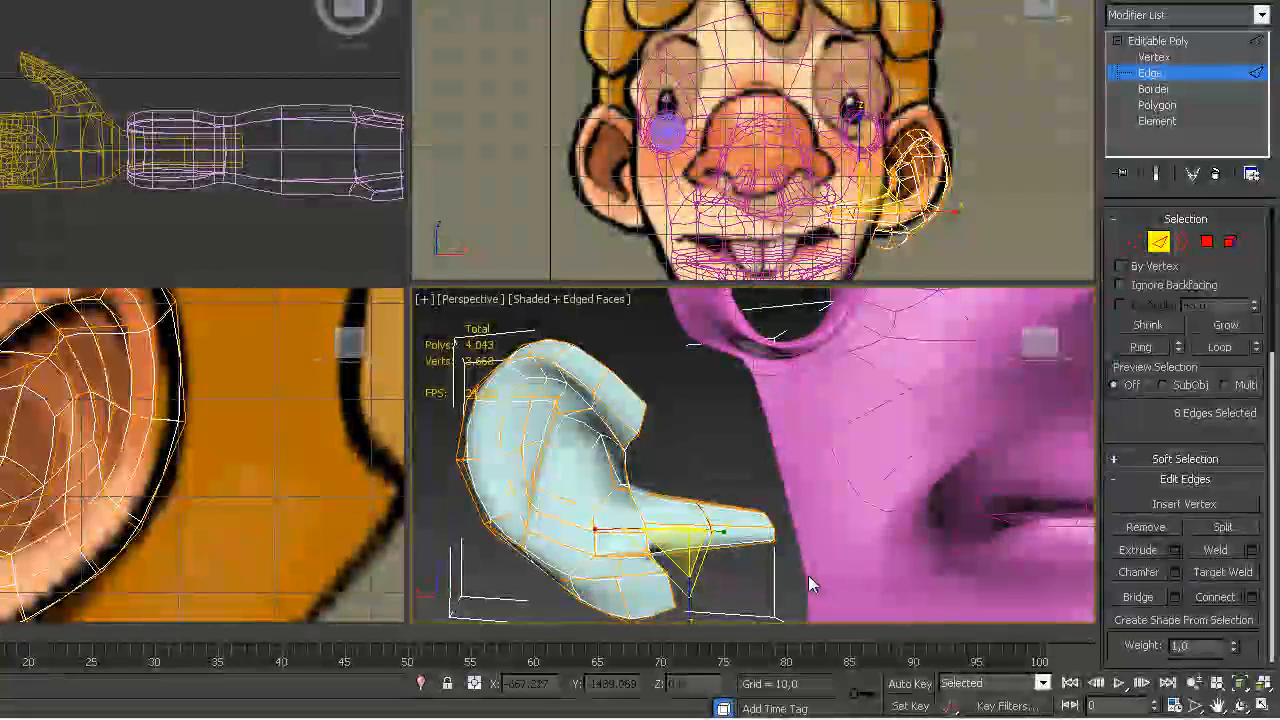
Reposition the new edge loop on the ear canal and scale it to refine the canal's taper
middle_click_drag(690, 585, 653, 516, "alt")
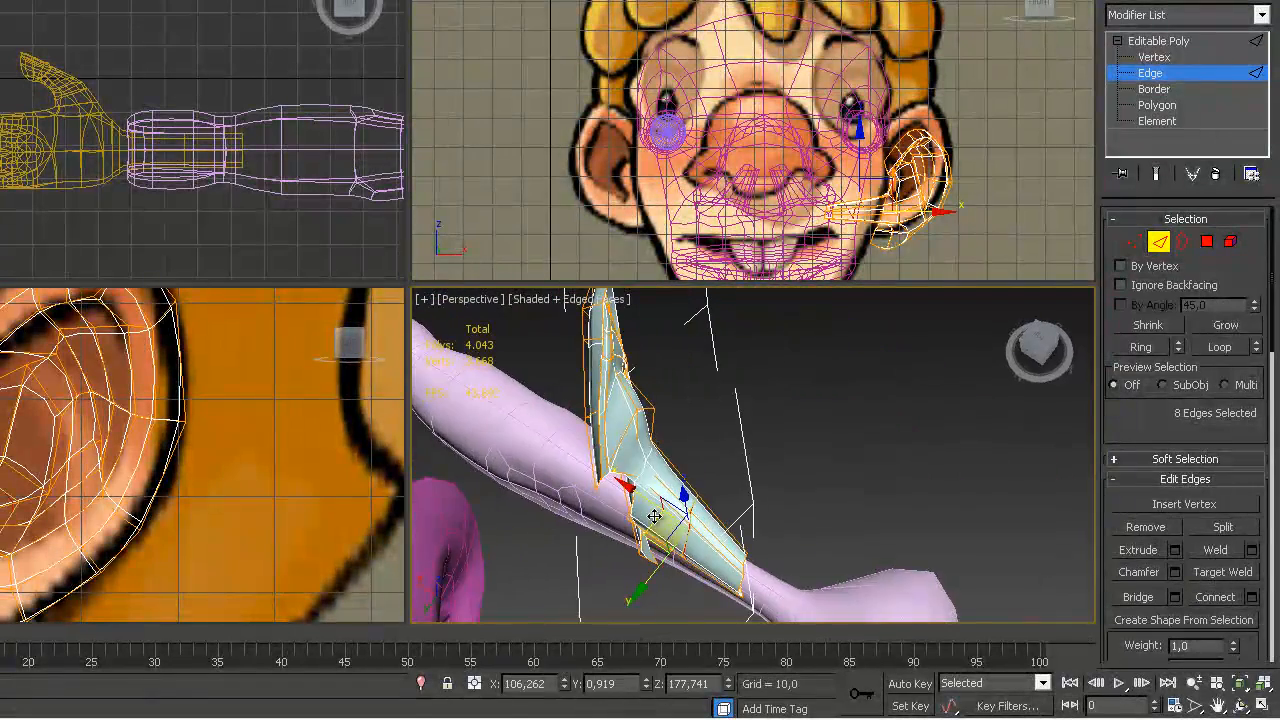
left_click_drag(630, 486, 587, 451)
middle_click_drag(587, 451, 828, 397, "alt")
key("r")
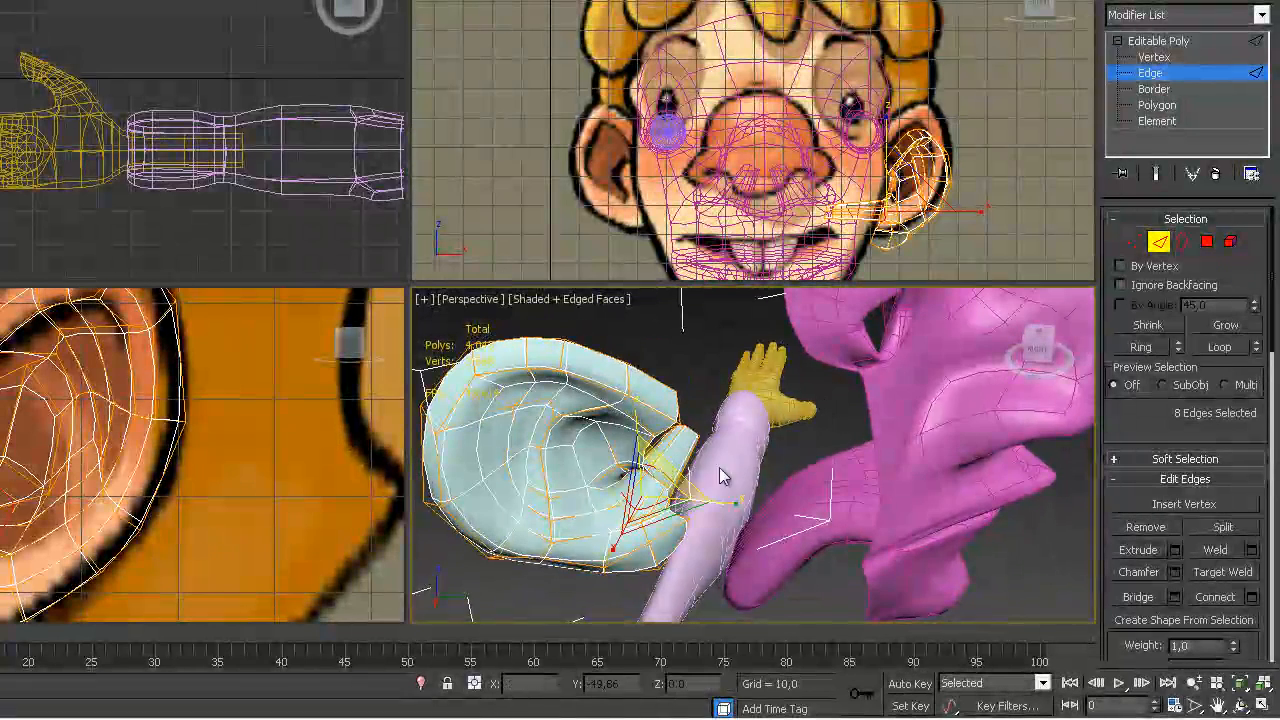
left_click_drag(638, 490, 343, 491)
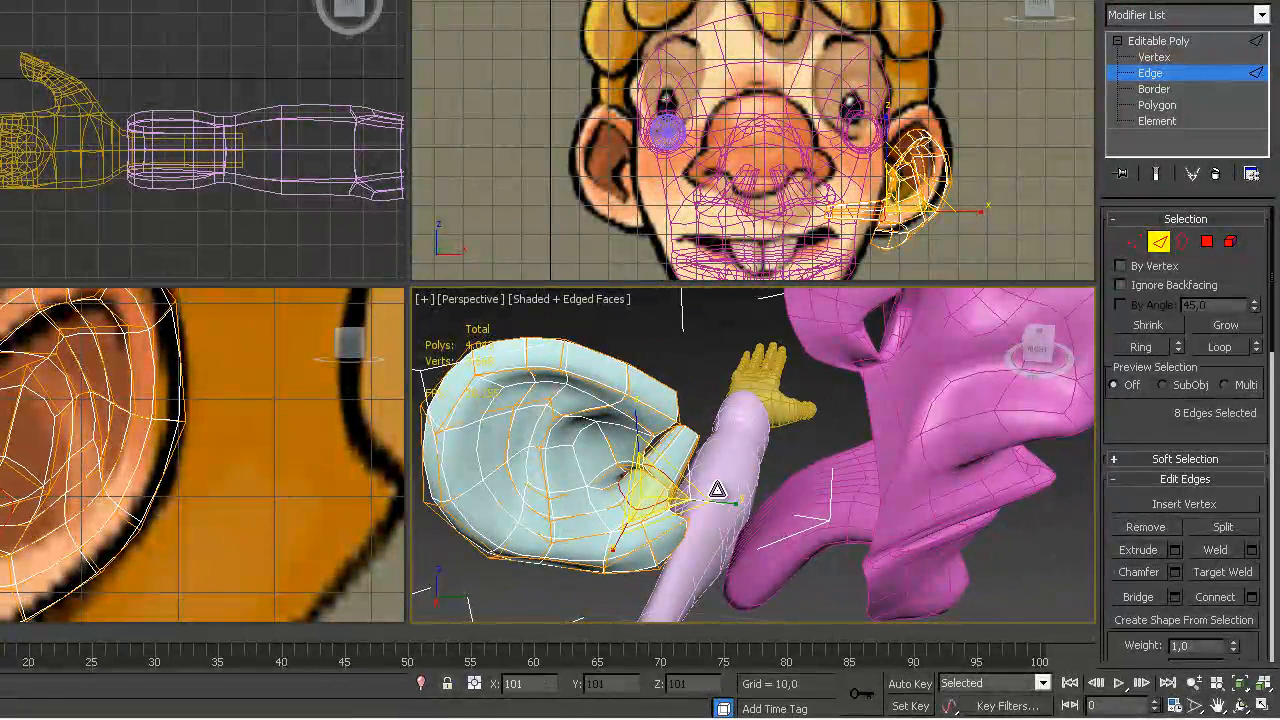
left_click_drag(650, 488, 643, 490)
left_click_drag(323, 493, 880, 500)
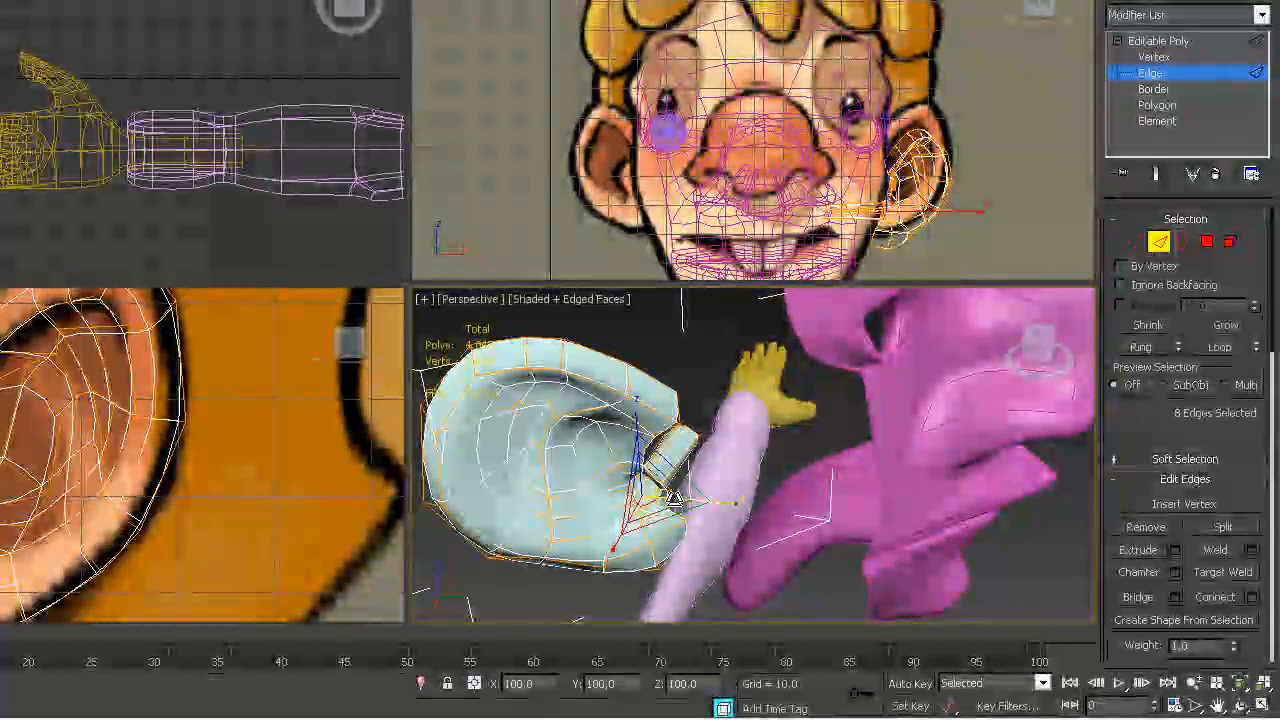
middle_click_drag(729, 501, 576, 568, "alt")
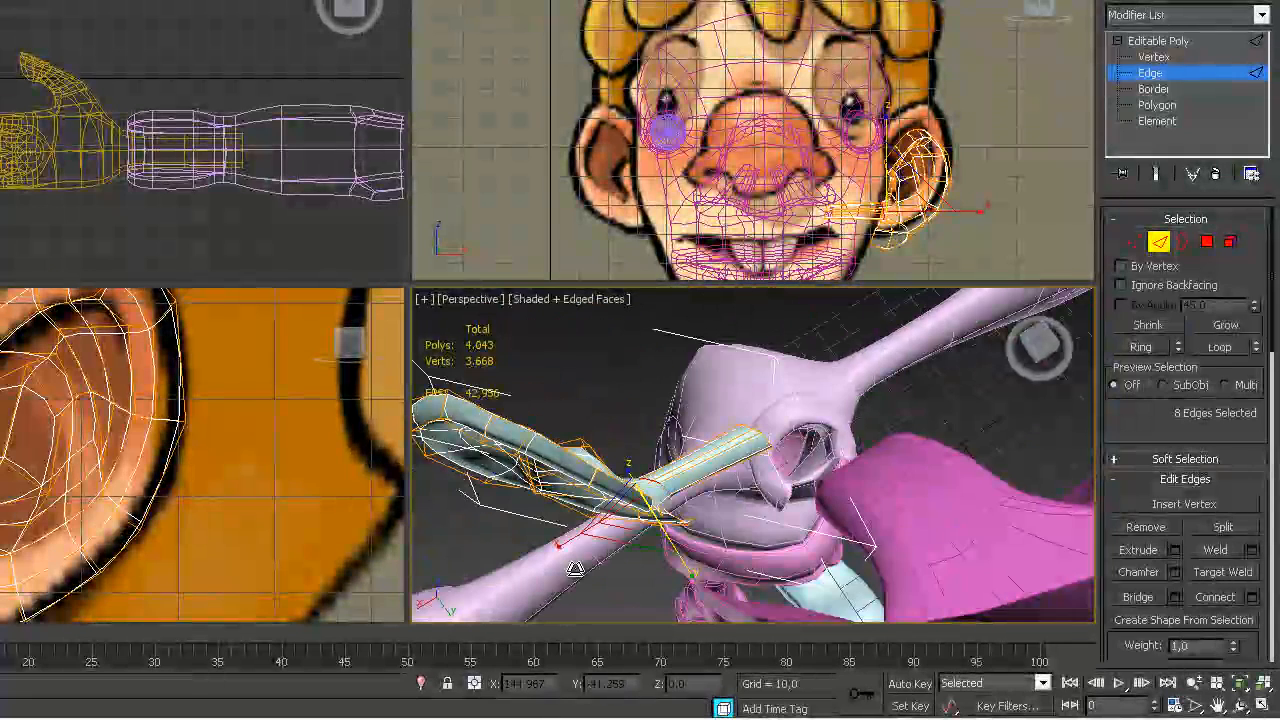
Reposition and rotate the eight vertices at the ear canal's open end to redirect the canal into the head
left_click(1137, 245)
left_click_drag(688, 405, 816, 485)
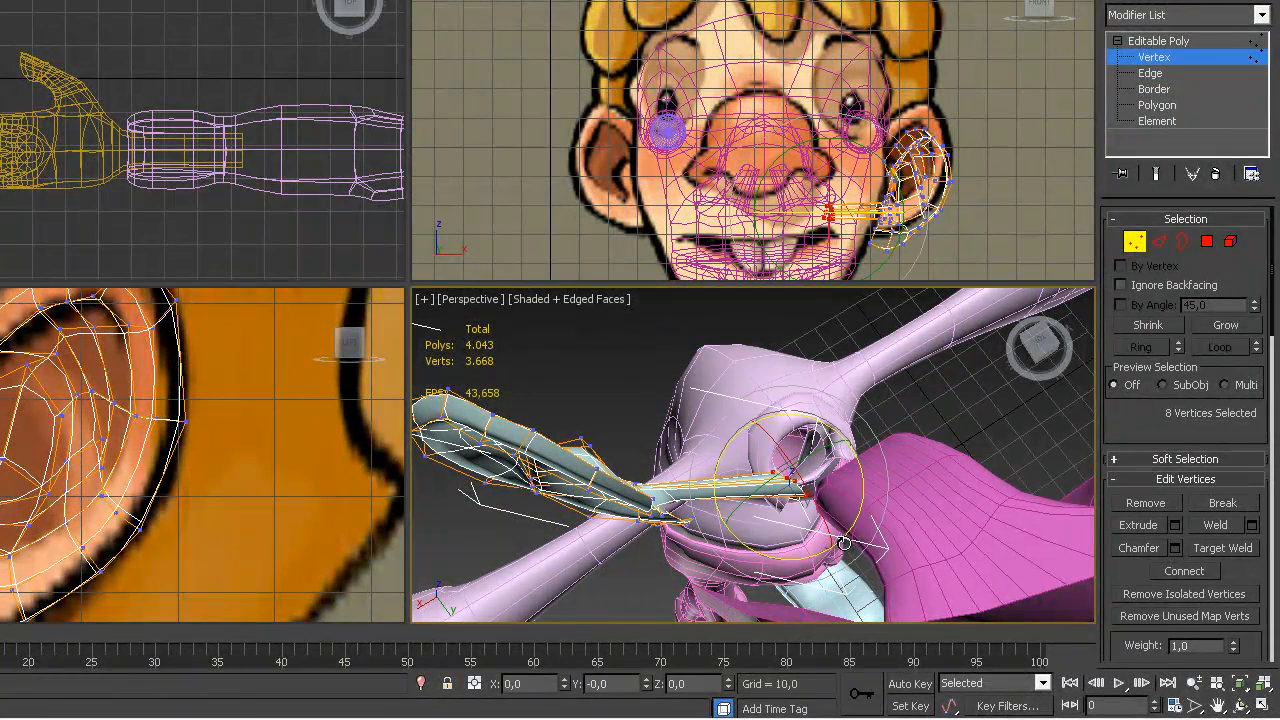
middle_click_drag(851, 527, 944, 534, "alt")
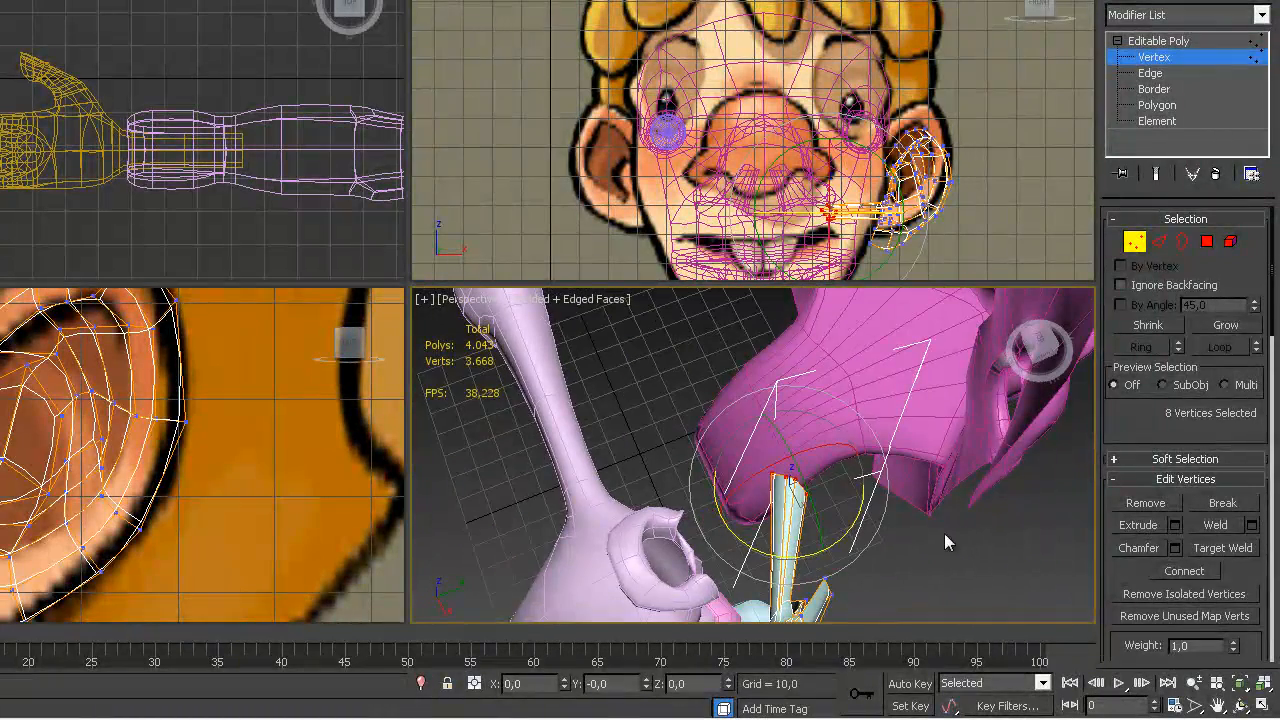
left_click_drag(769, 505, 738, 493)
middle_click_drag(747, 523, 592, 397, "alt")
left_click(1134, 241)
middle_click_drag(648, 430, 670, 550, "alt")
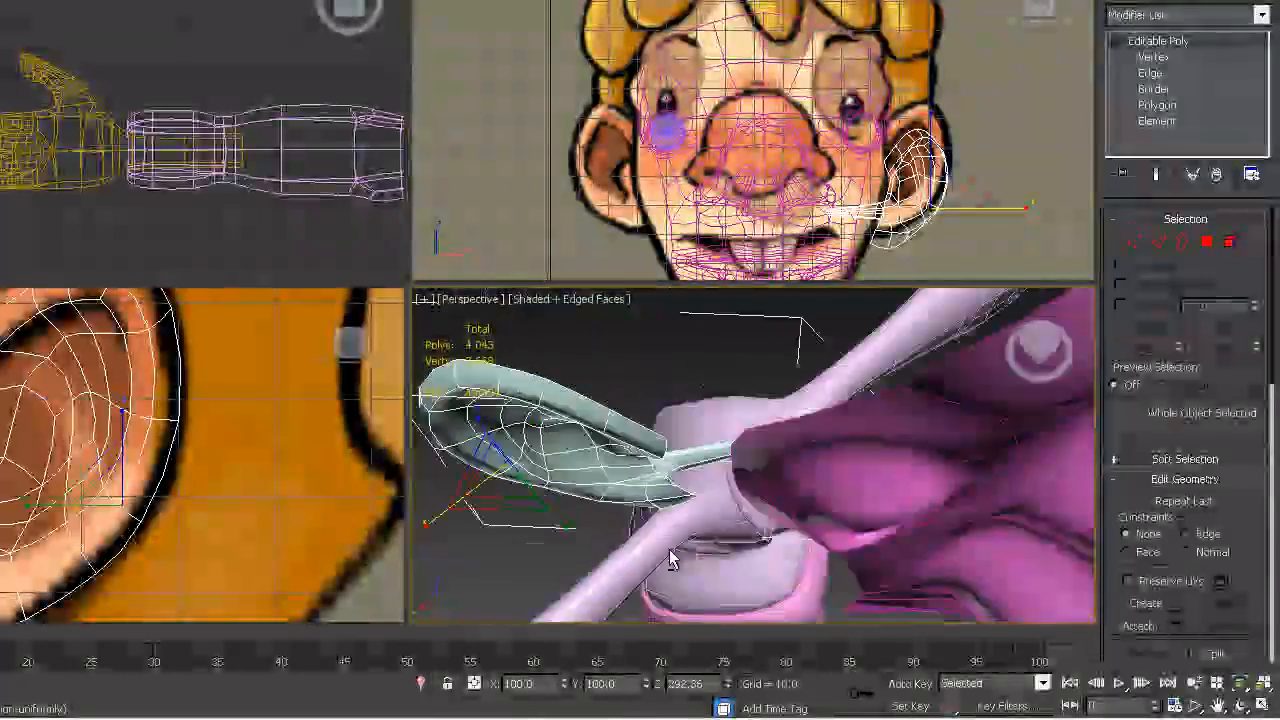
Examine the shape of the whole ear and its canal beside the head from several sides
left_click(1152, 57)
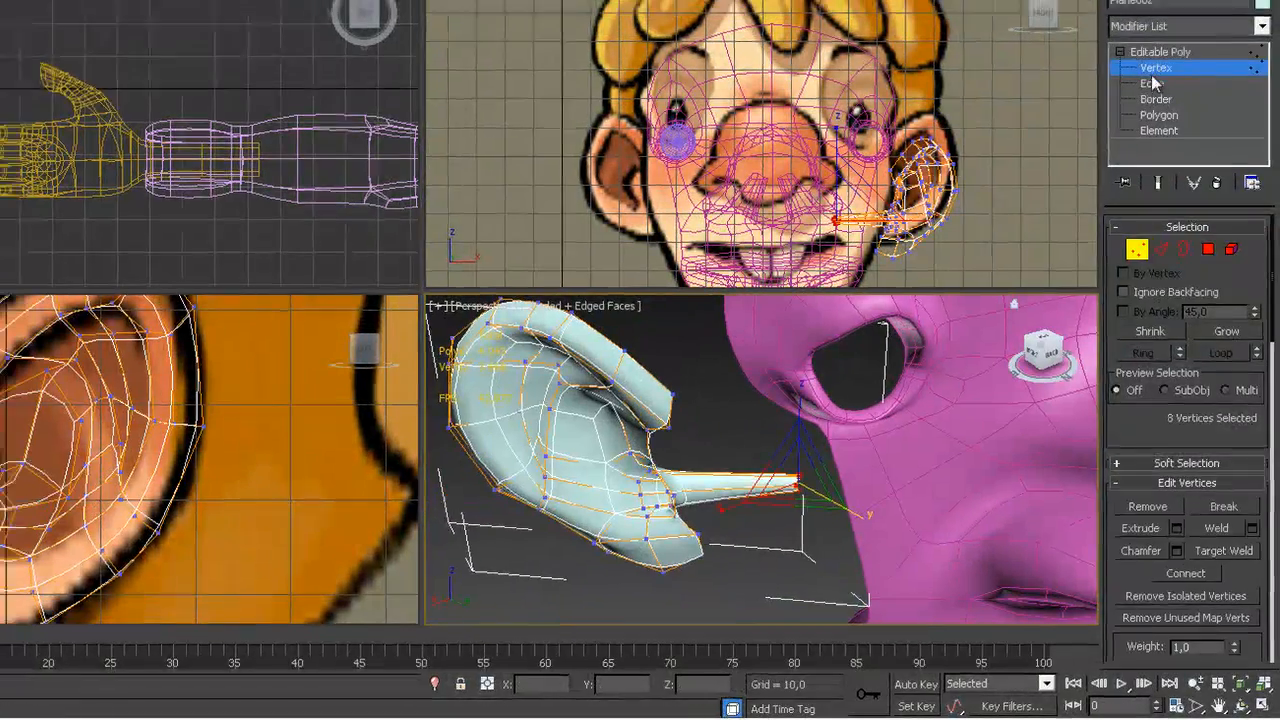
left_click(1154, 53)
scroll(714, 492, "down", 4)
middle_click_drag(714, 492, 736, 456, "alt")
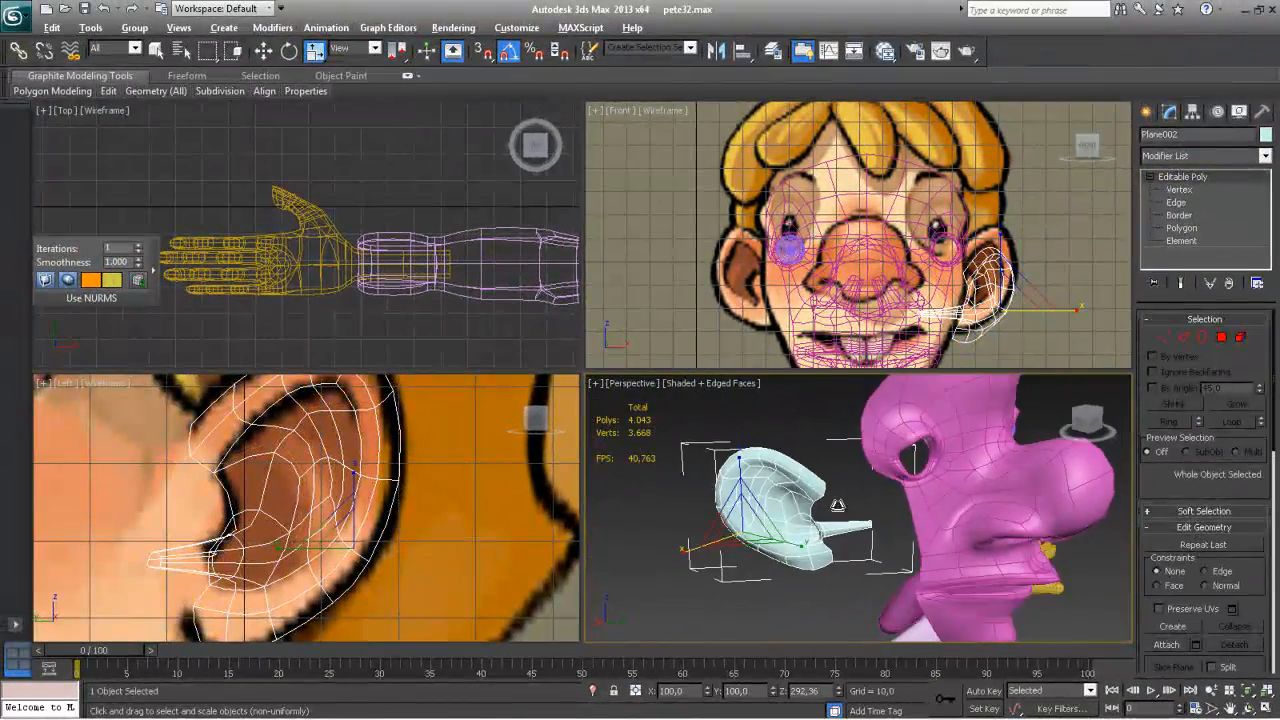
middle_click_drag(837, 505, 800, 497, "alt")
middle_click_drag(806, 568, 743, 451, "alt")
middle_click_drag(938, 555, 690, 554, "alt")
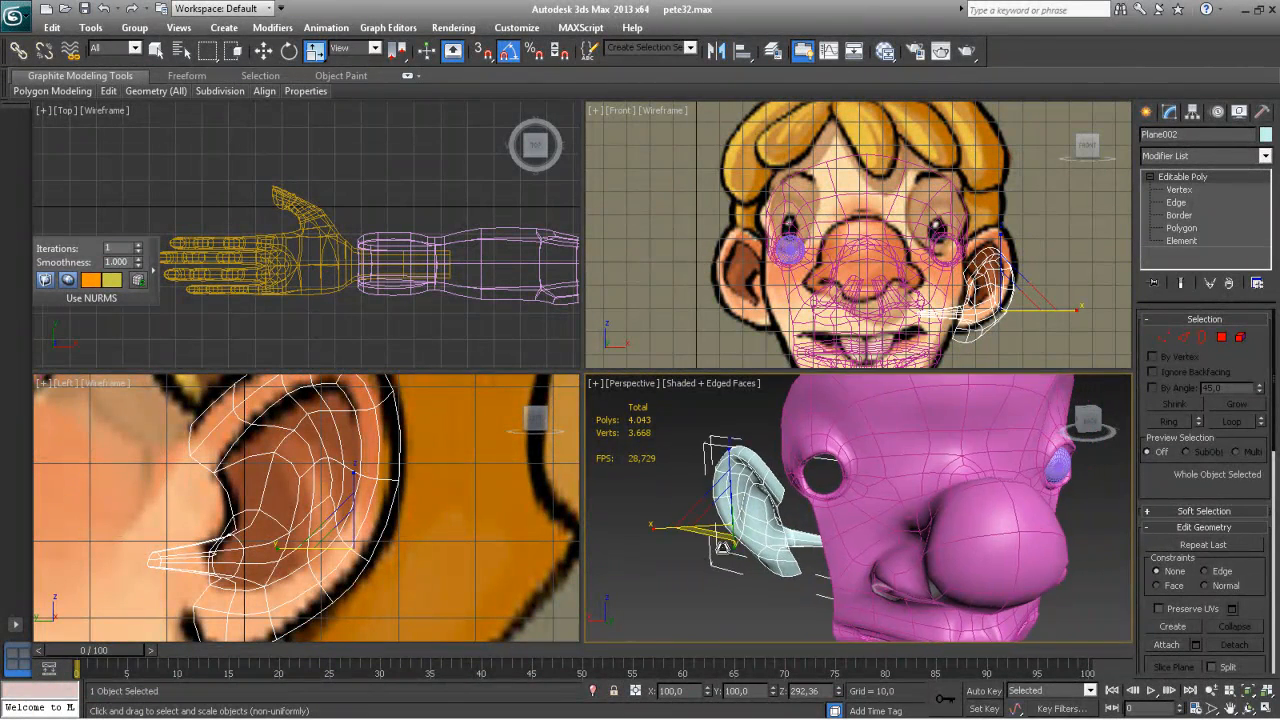
scroll(787, 518, "down", 4)
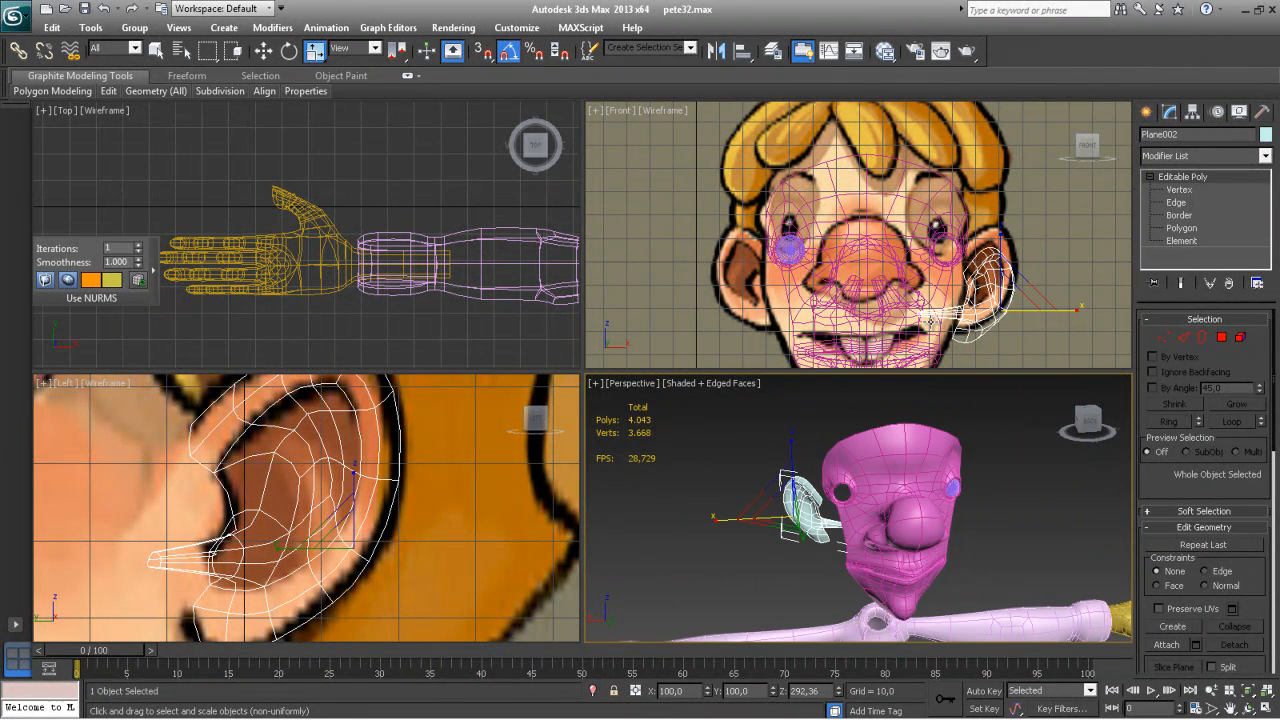
Clone the ear along the X axis as one independent copy and shift it toward the other side of the head
key("w")
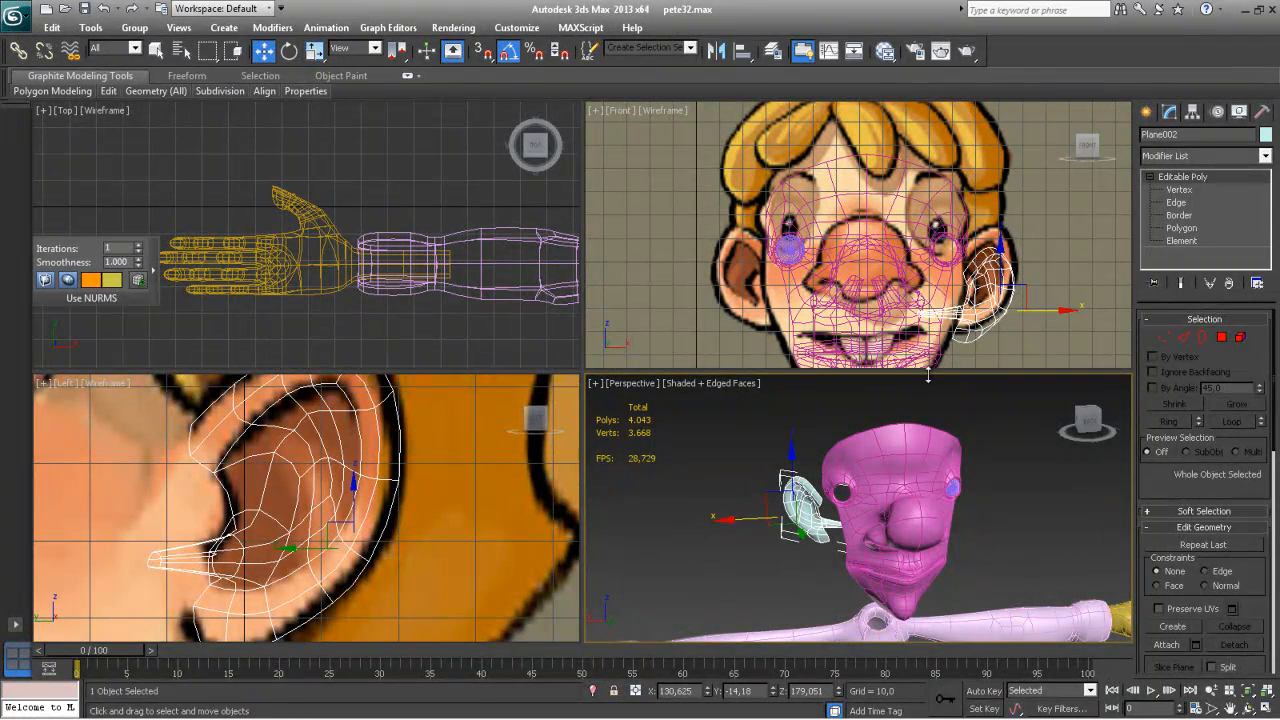
right_click(890, 392)
left_click(733, 519)
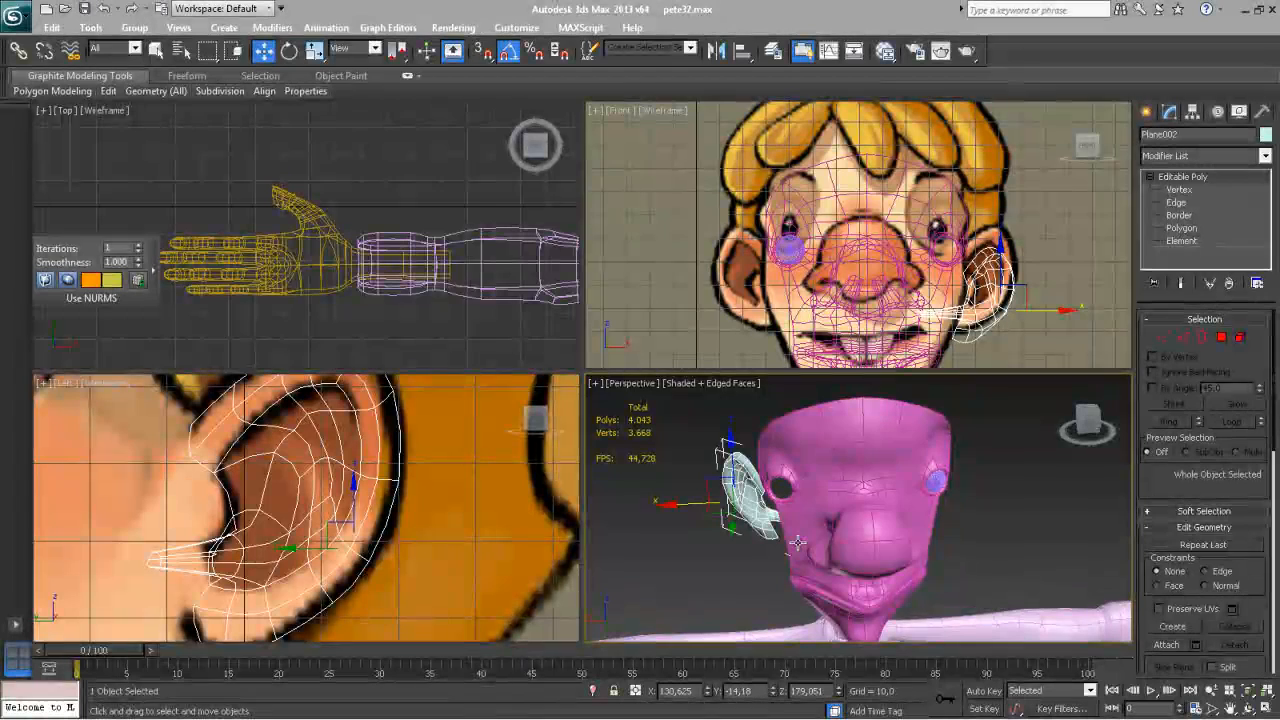
left_click_drag(671, 507, 738, 492, "shift")
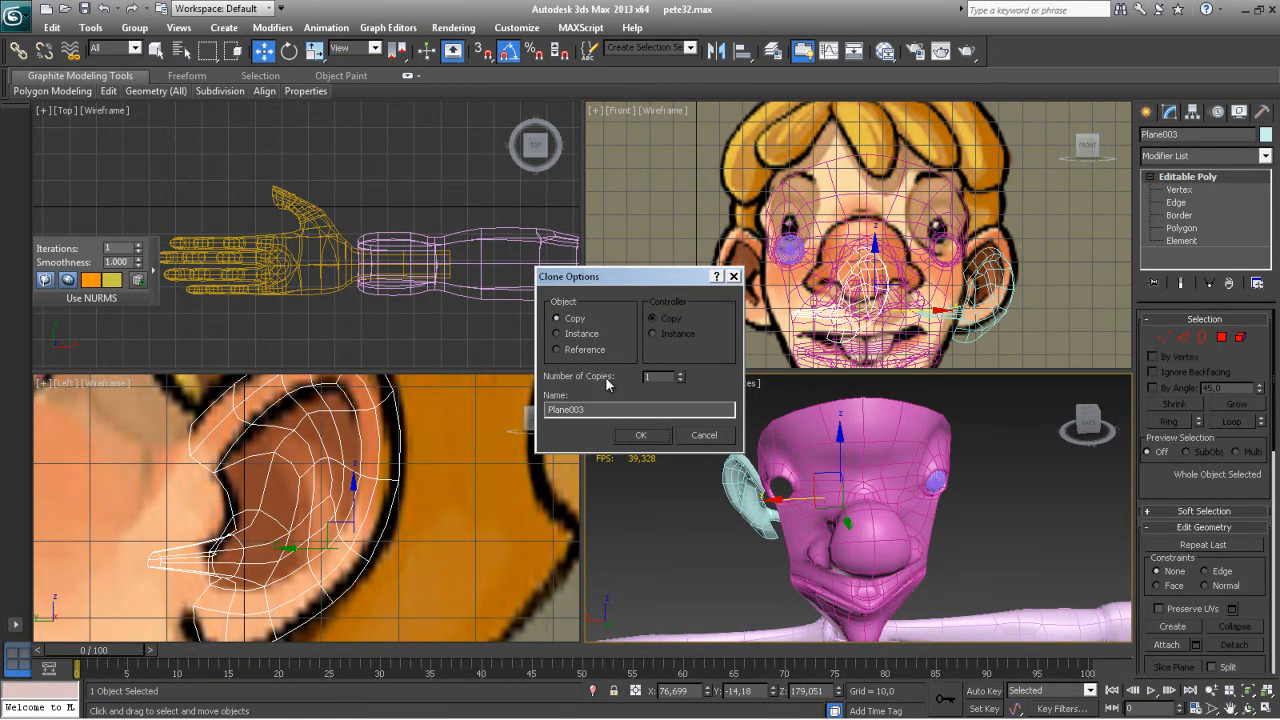
left_click(642, 436)
mouse_move(765, 497)
left_mouse_down()
mouse_move(848, 497)
mouse_move(800, 497)
left_mouse_up()
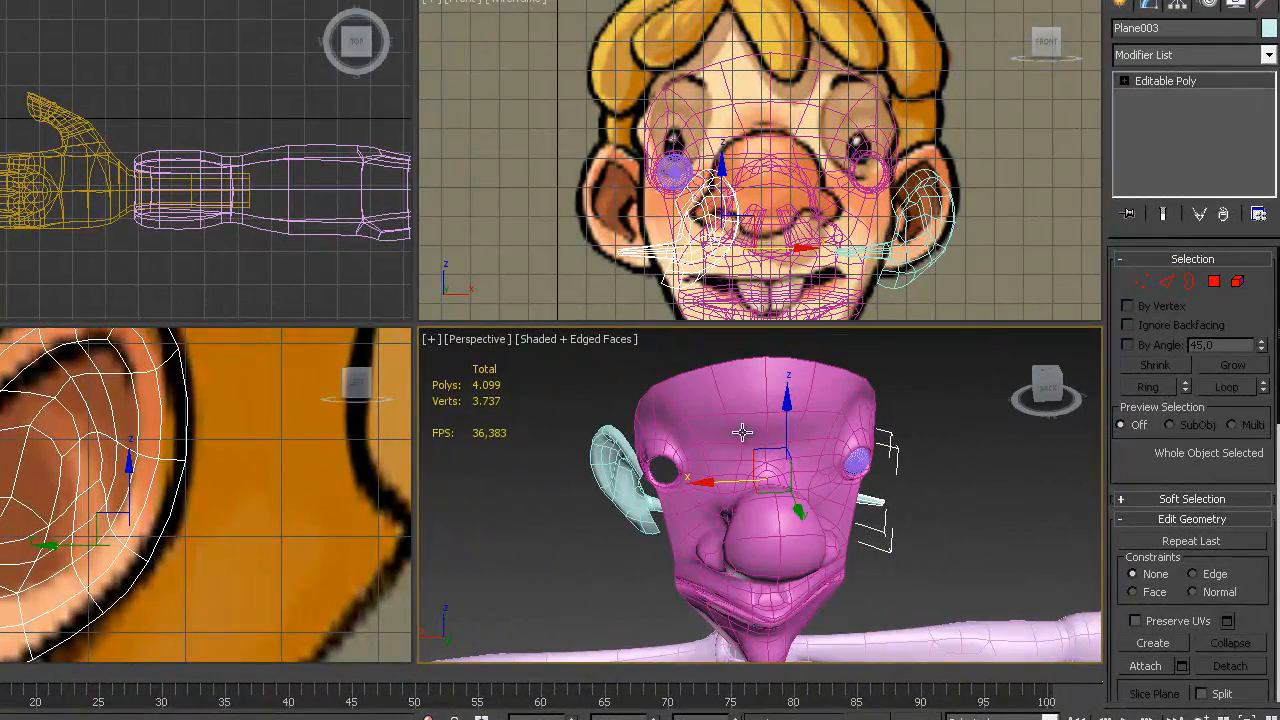
Mirror the copied ear by setting its absolute local X scale to -100
middle_click_drag(742, 432, 805, 470, "alt")
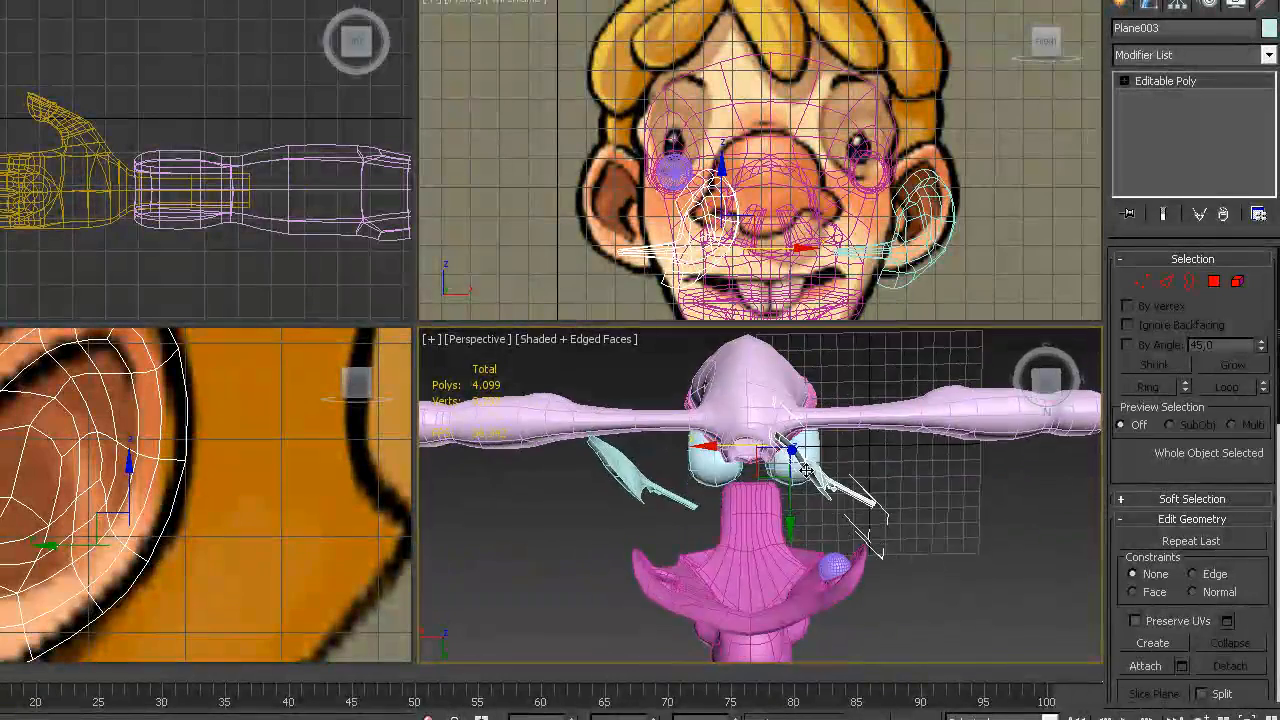
middle_click_drag(855, 512, 798, 478, "alt")
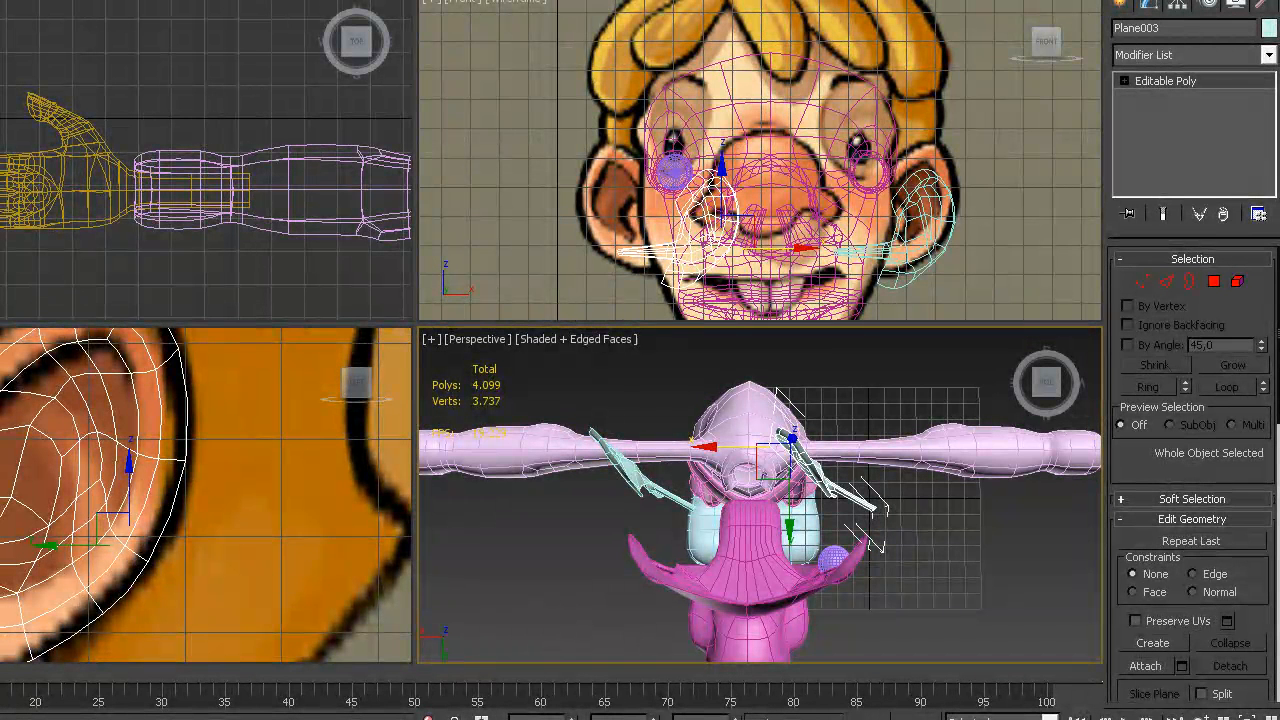
key("r")
key("F12")
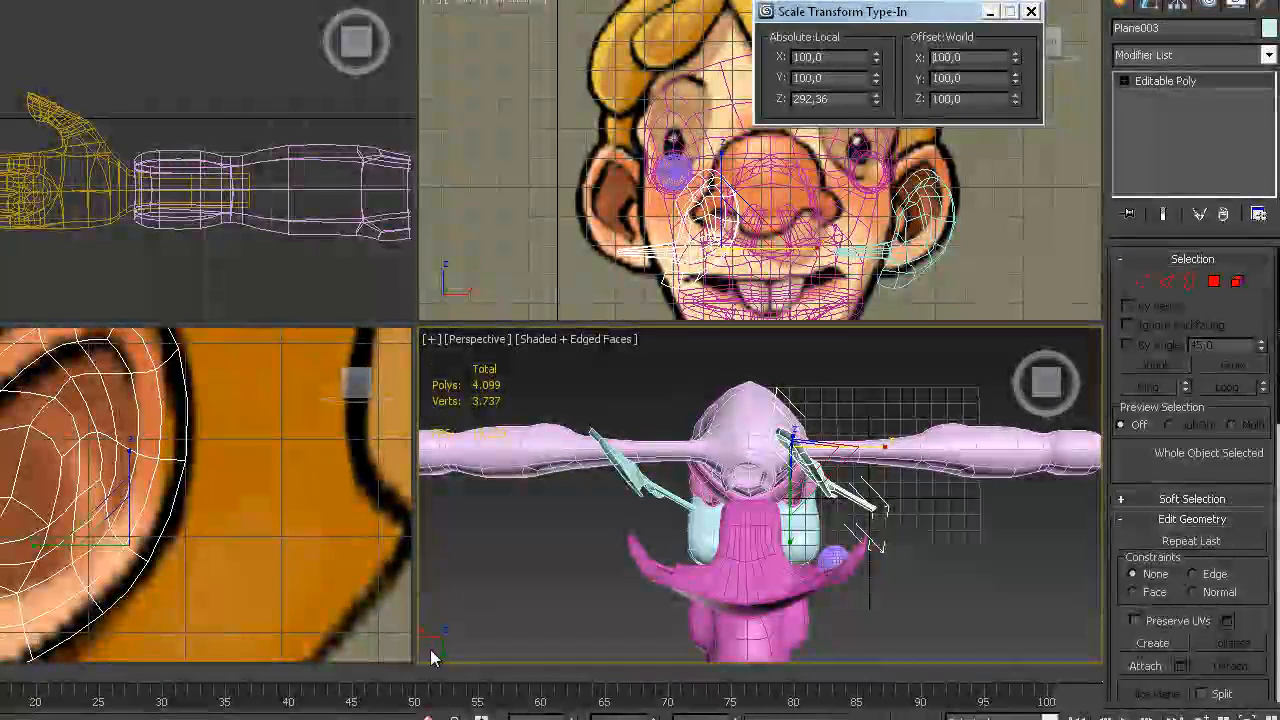
key("Return")
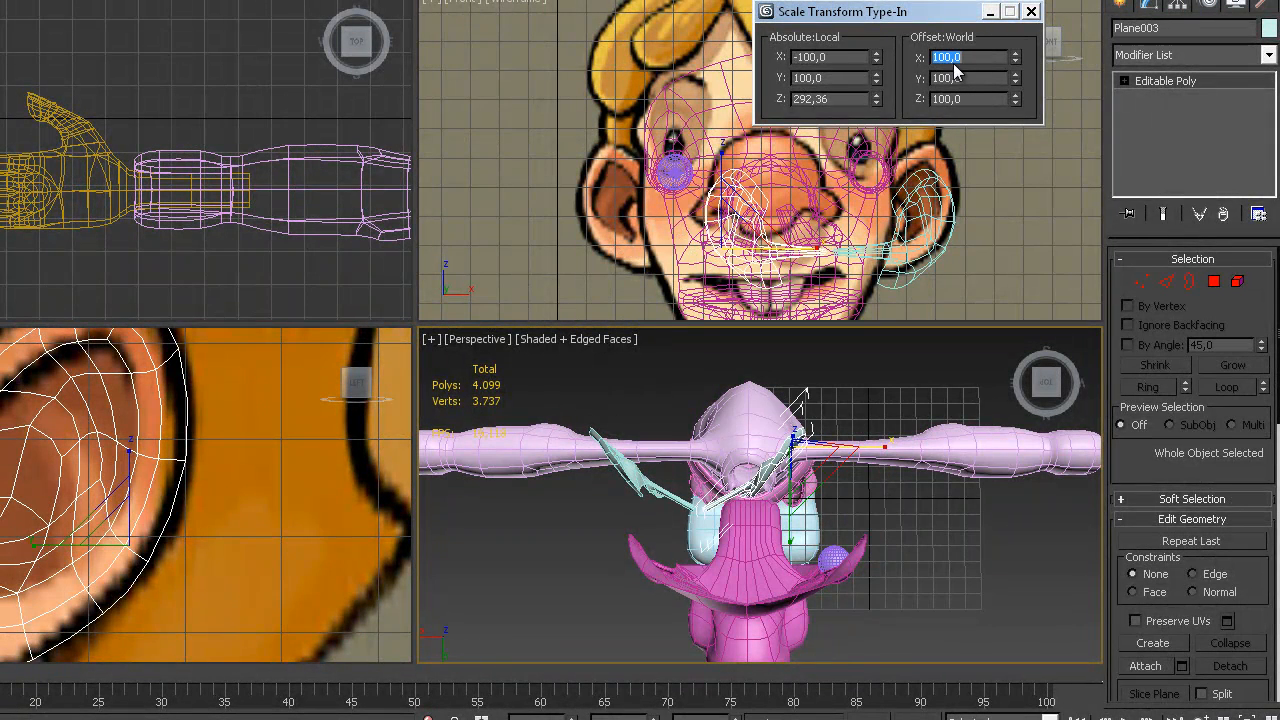
Move the mirrored ear along X to match the opposite ear in the front reference drawing
right_click(806, 486)
left_click(825, 492)
left_click_drag(712, 445, 808, 441)
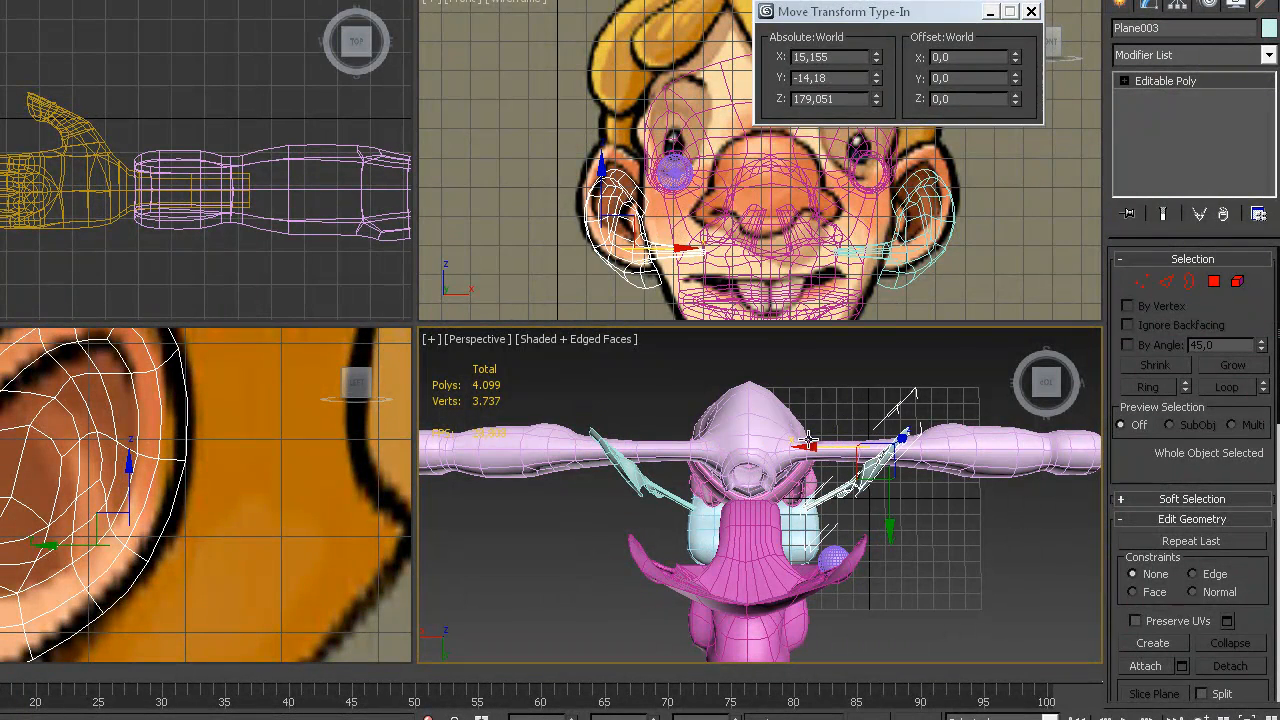
left_click(1031, 12)
Maximize the perspective view and examine the placement of both ears around the head
middle_click_drag(800, 440, 758, 385, "alt")
key("alt+w")
middle_click_drag(539, 405, 320, 398, "alt")
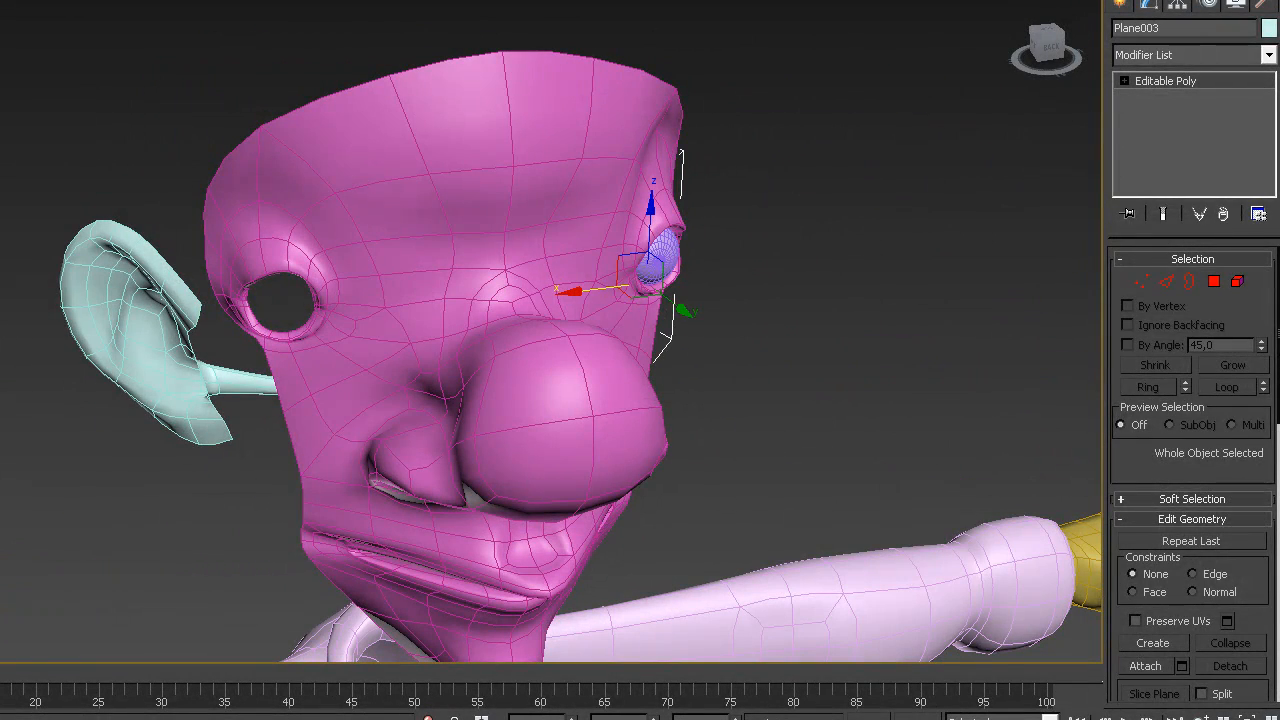
left_click(0, 0)
mouse_move(21, 213)
left_click(170, 231)
middle_click_drag(421, 275, 119, 150, "alt")
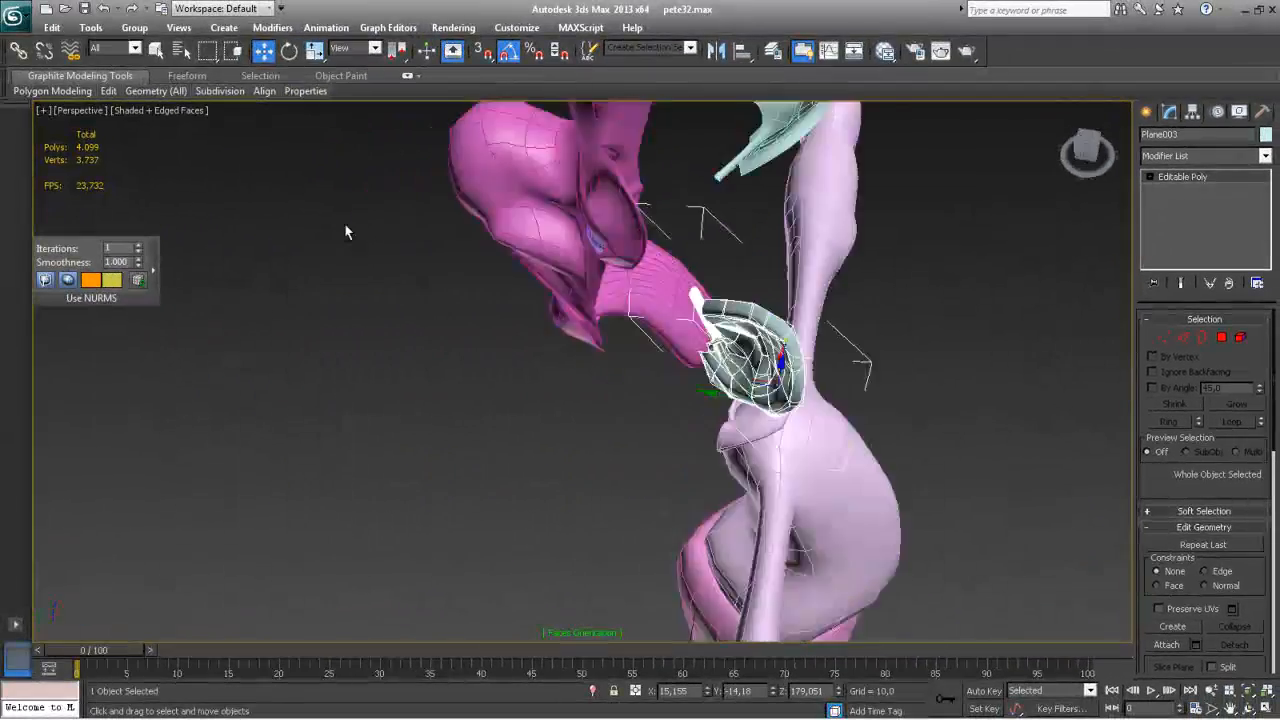
middle_click_drag(345, 232, 474, 363, "alt")
middle_click_drag(850, 388, 740, 408, "alt")
middle_click_drag(603, 407, 432, 454)
Select all the polygons of the original ear to check its surface against the mirrored copy
left_click(995, 362)
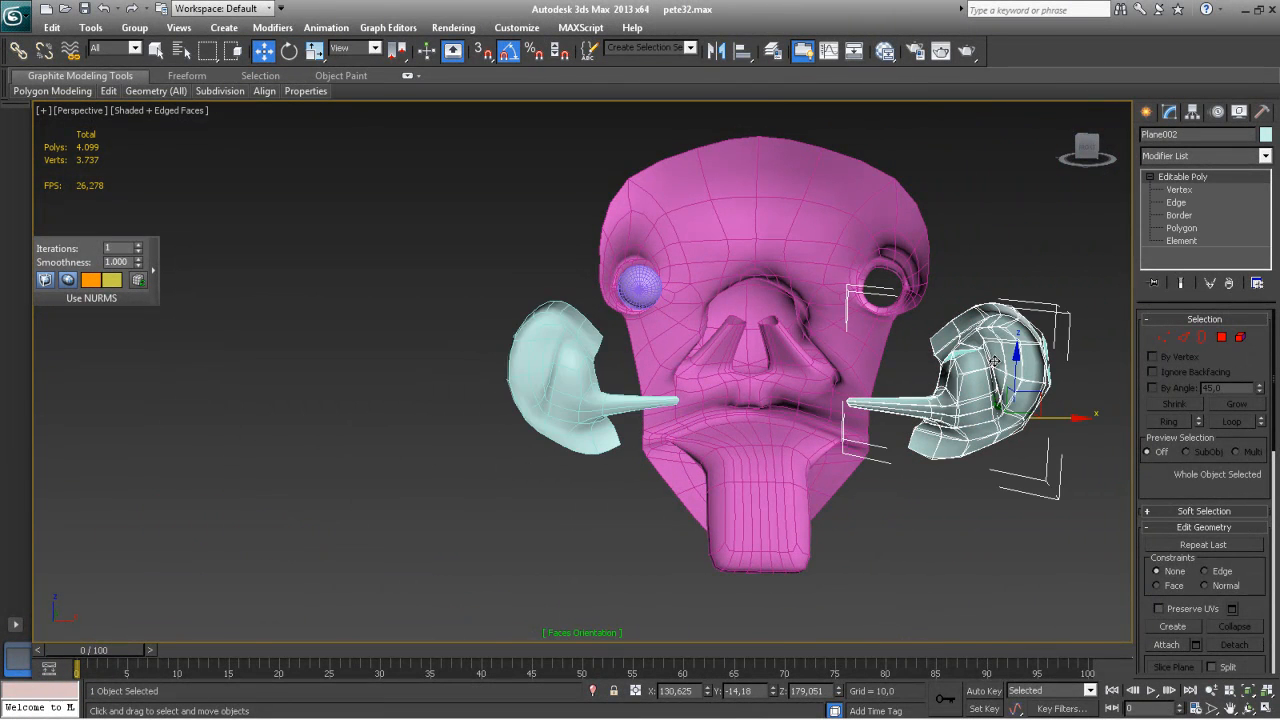
middle_click_drag(1023, 511, 910, 361, "alt")
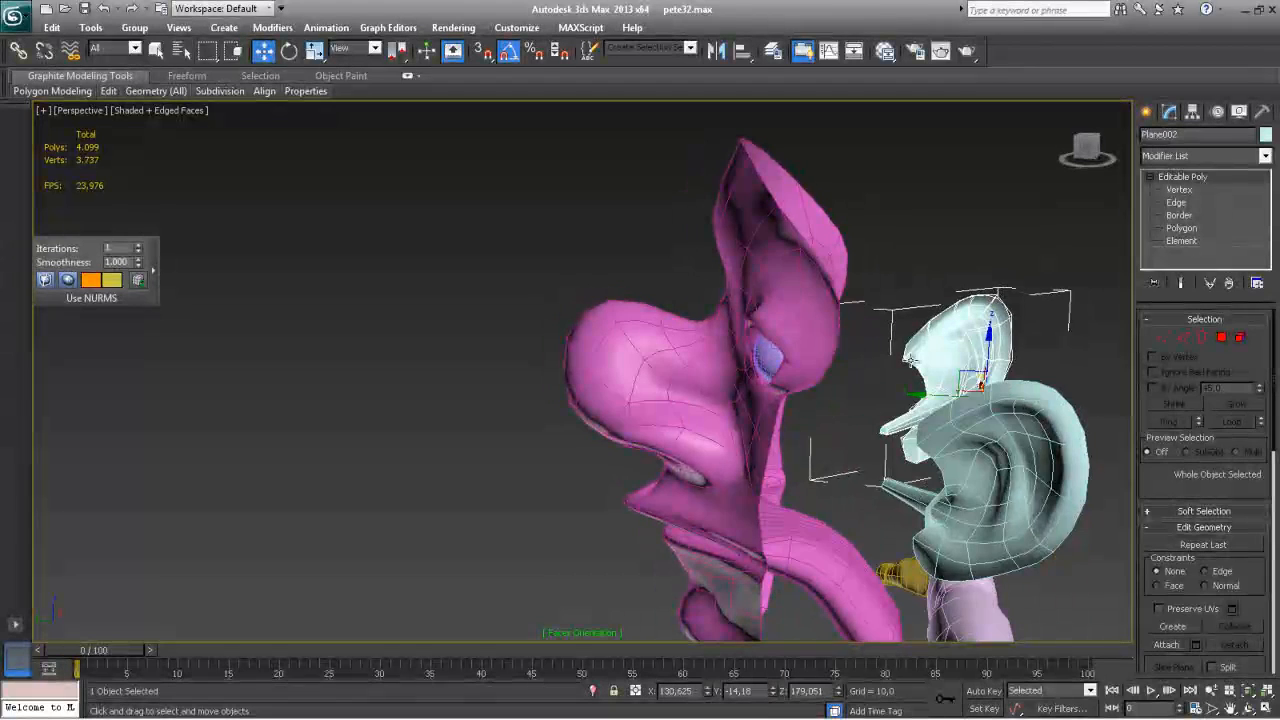
middle_click_drag(810, 331, 994, 341, "alt")
middle_click_drag(915, 325, 819, 300, "alt")
left_click(1219, 337)
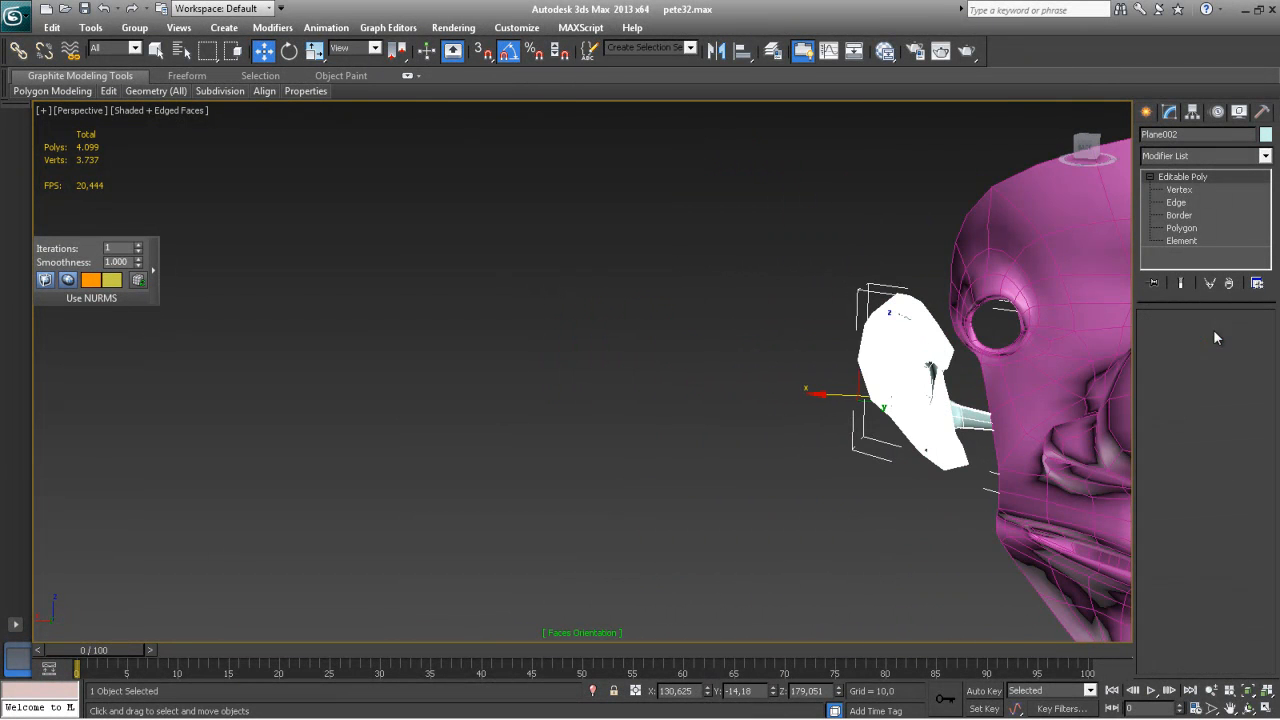
left_click_drag(800, 237, 1067, 519)
middle_click_drag(1067, 519, 1061, 480, "alt")
middle_click_drag(1036, 398, 592, 407, "alt")
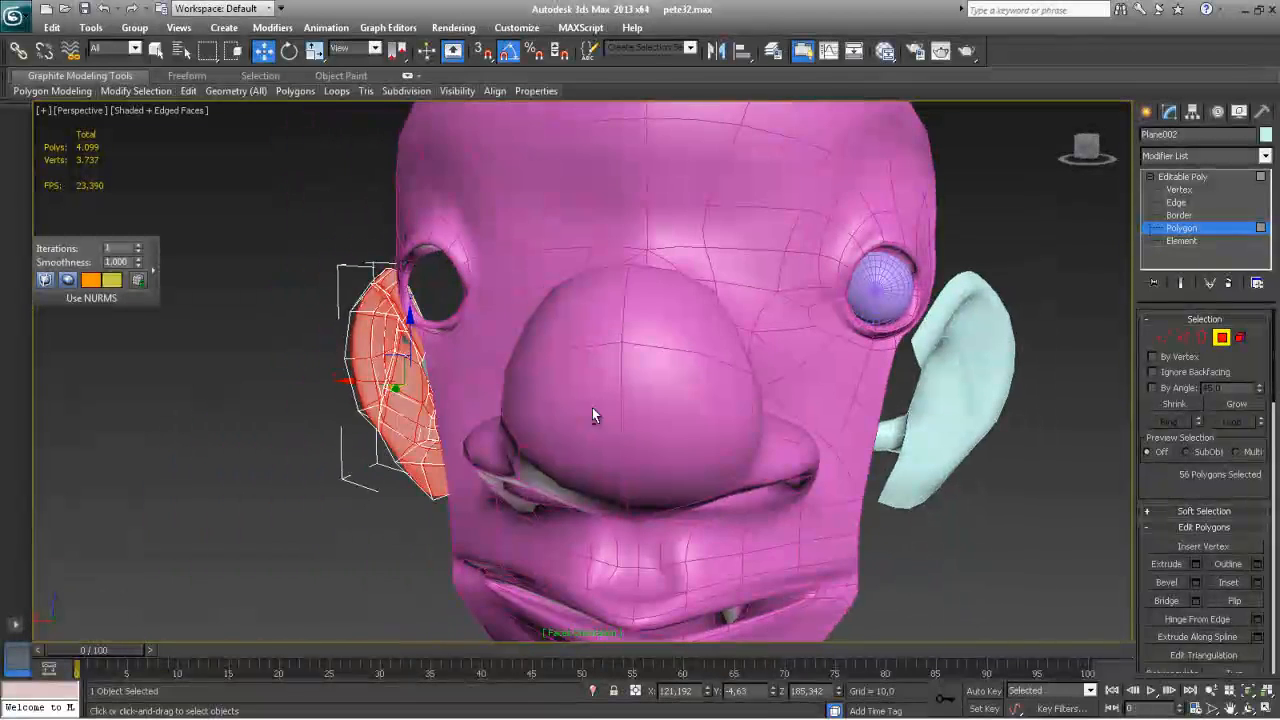
left_click(1221, 338)
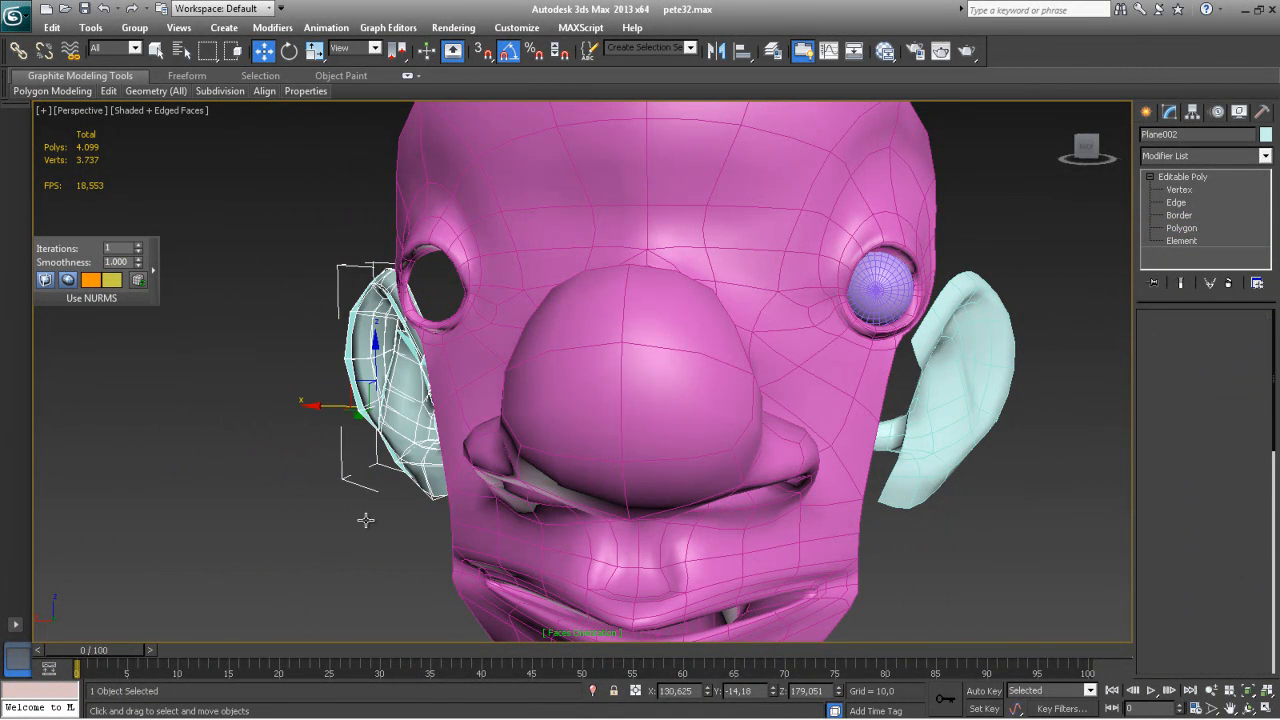
left_click(590, 632)
left_click(641, 479)
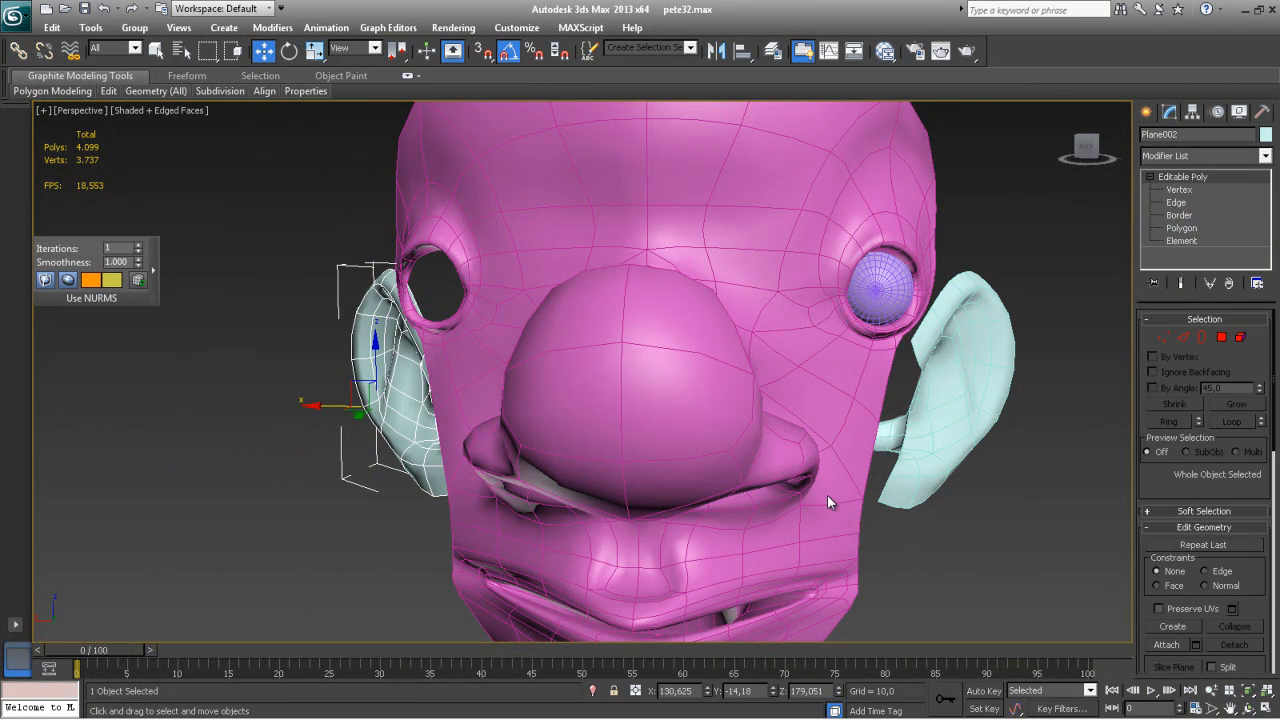
left_click(908, 520)
Attach both ears to the head mesh so they form one editable object
mouse_move(700, 471)
middle_mouse_down("alt")
mouse_move(749, 489)
mouse_move(749, 466)
mouse_move(712, 487)
middle_mouse_up("alt")
scroll(728, 465, "down", 8)
middle_click_drag(544, 476, 734, 451, "alt")
left_click(639, 303)
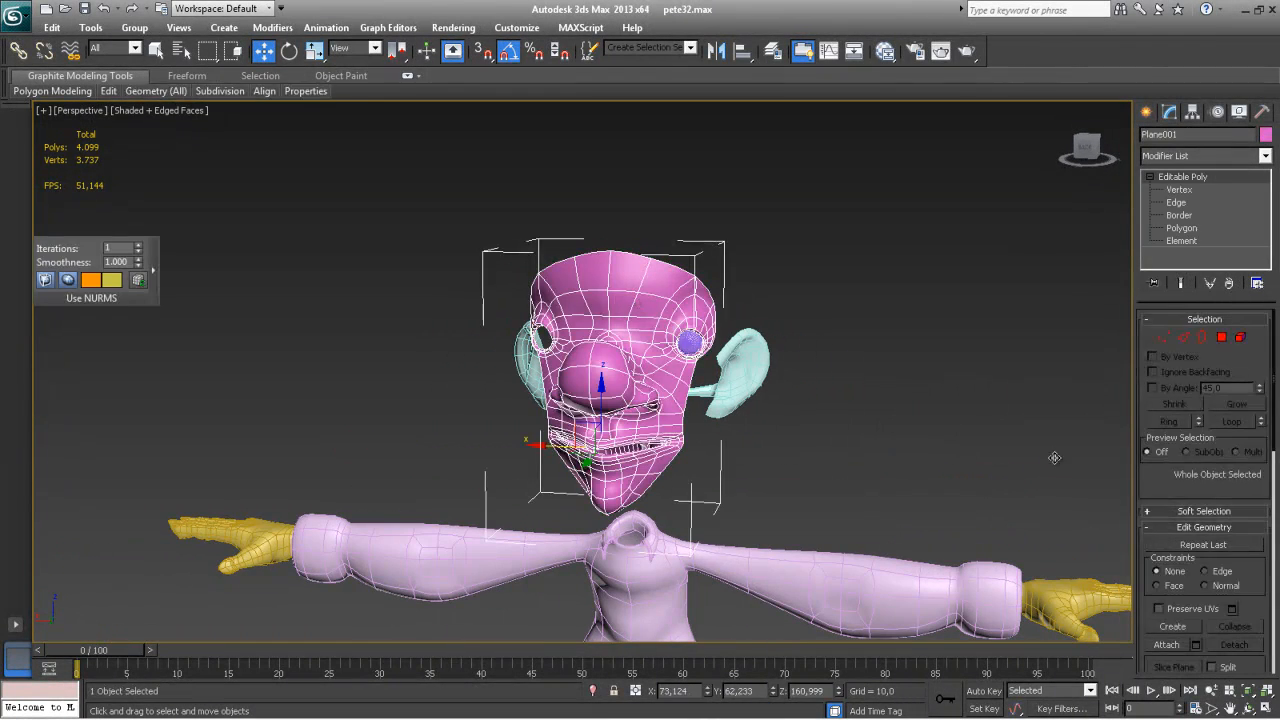
left_click(1167, 644)
left_click(738, 370)
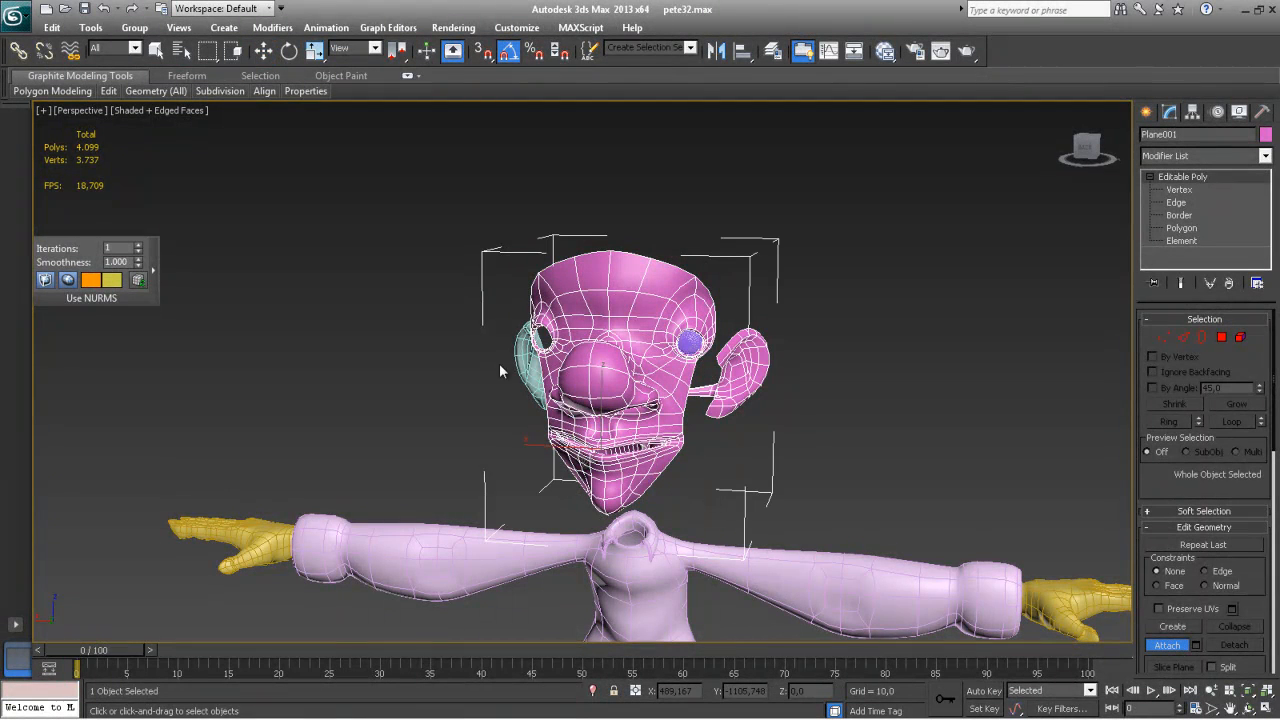
left_click(530, 370)
key("w")
middle_click_drag(747, 409, 641, 397, "alt")
scroll(641, 397, "up", 8)
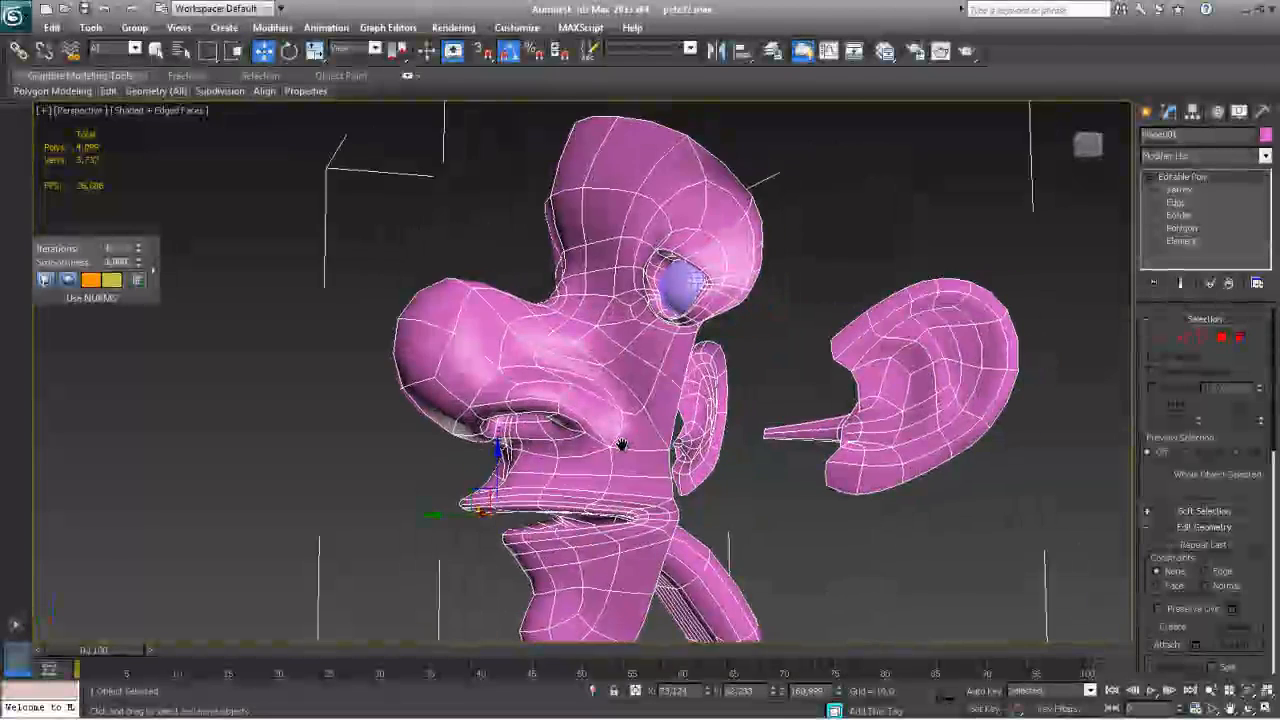
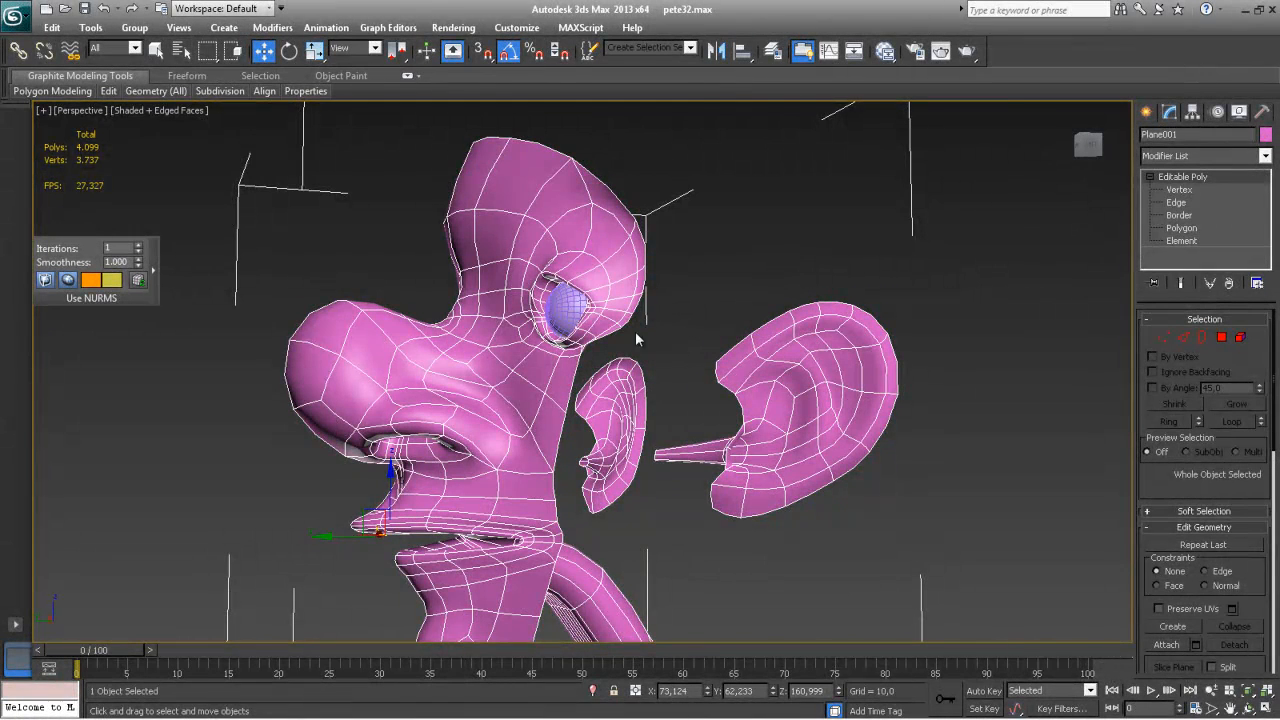
scroll(730, 275, "down", 6)
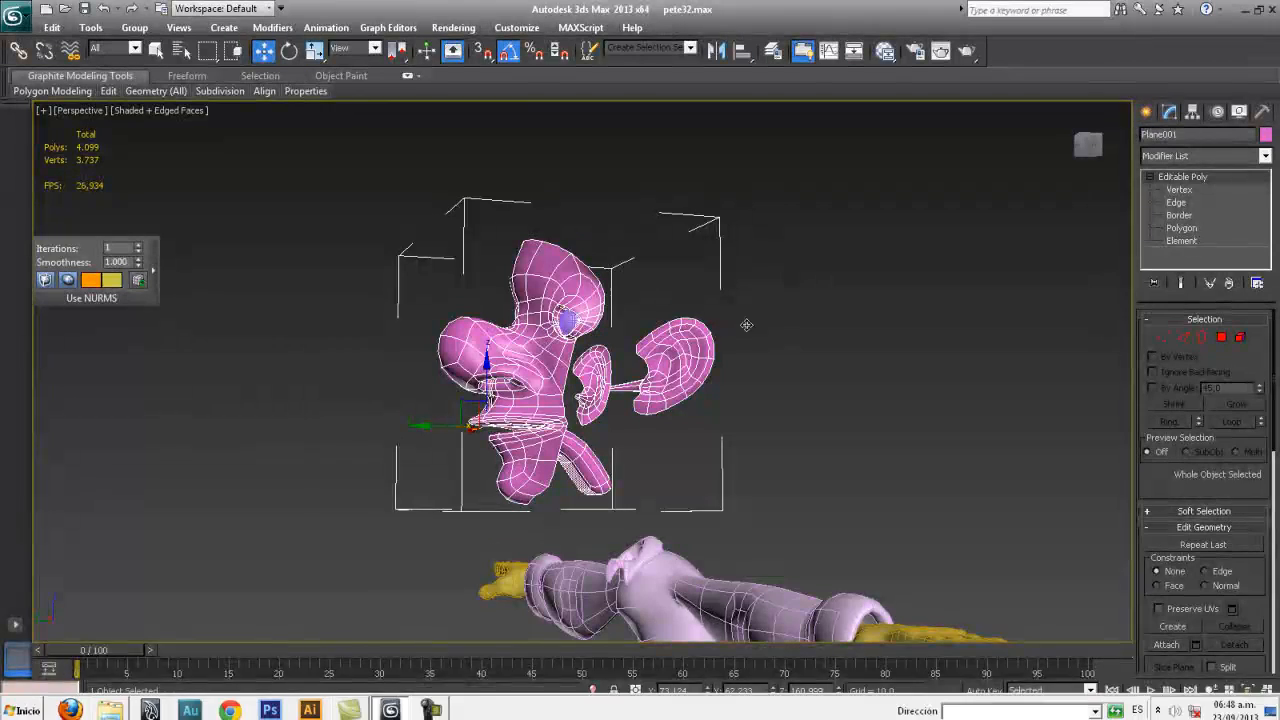
middle_click_drag(669, 330, 617, 203, "alt")
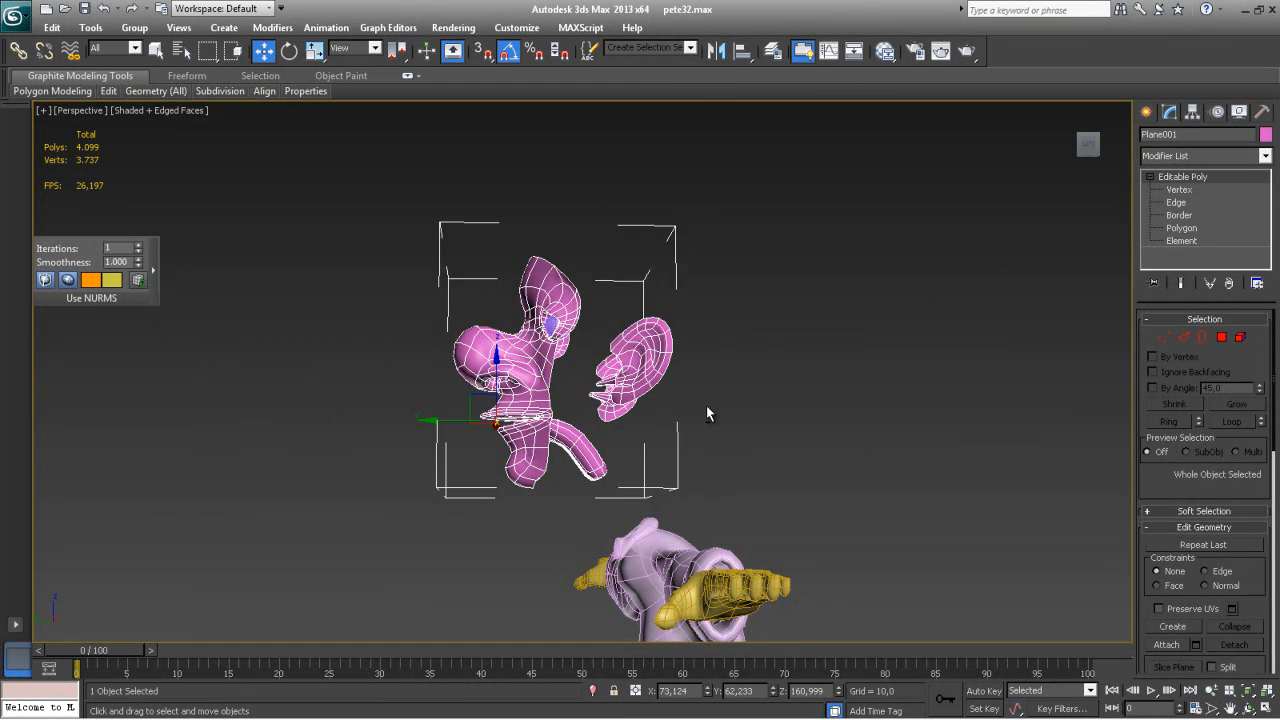
Draw a sphere with a radius of about 50.5 over the head in the left reference view
middle_click_drag(706, 413, 632, 420, "alt")
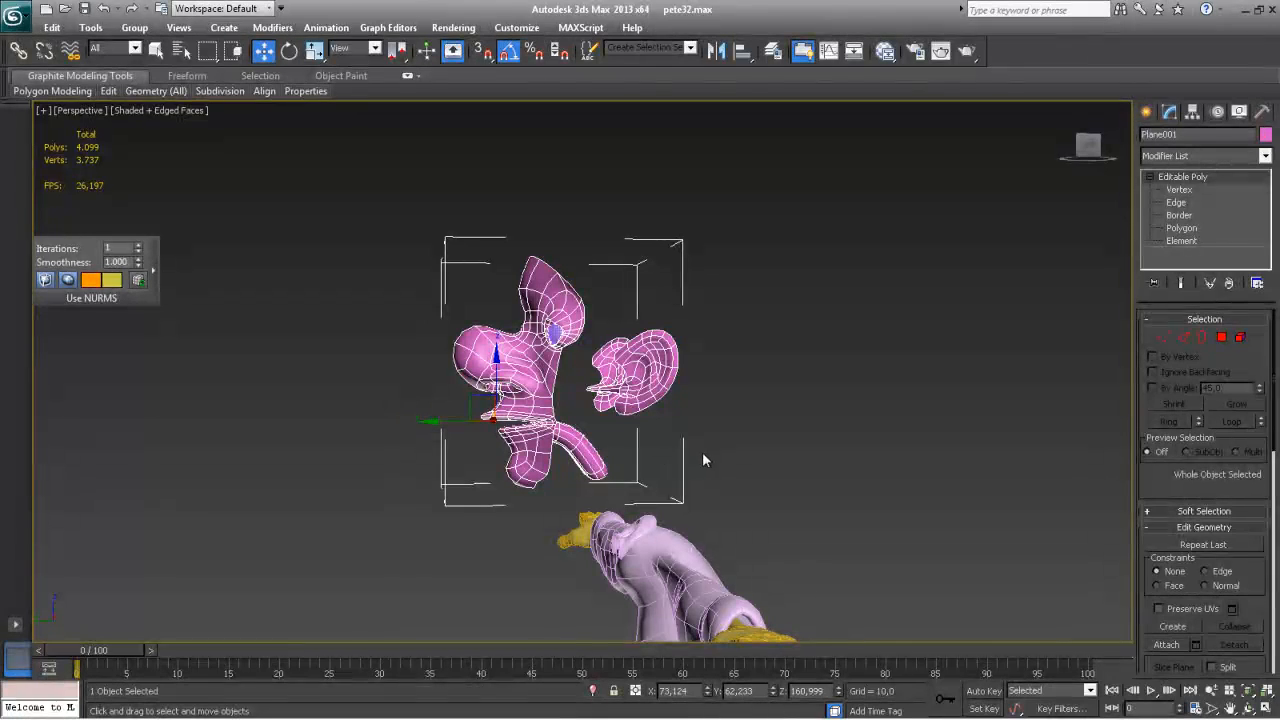
key("alt+w")
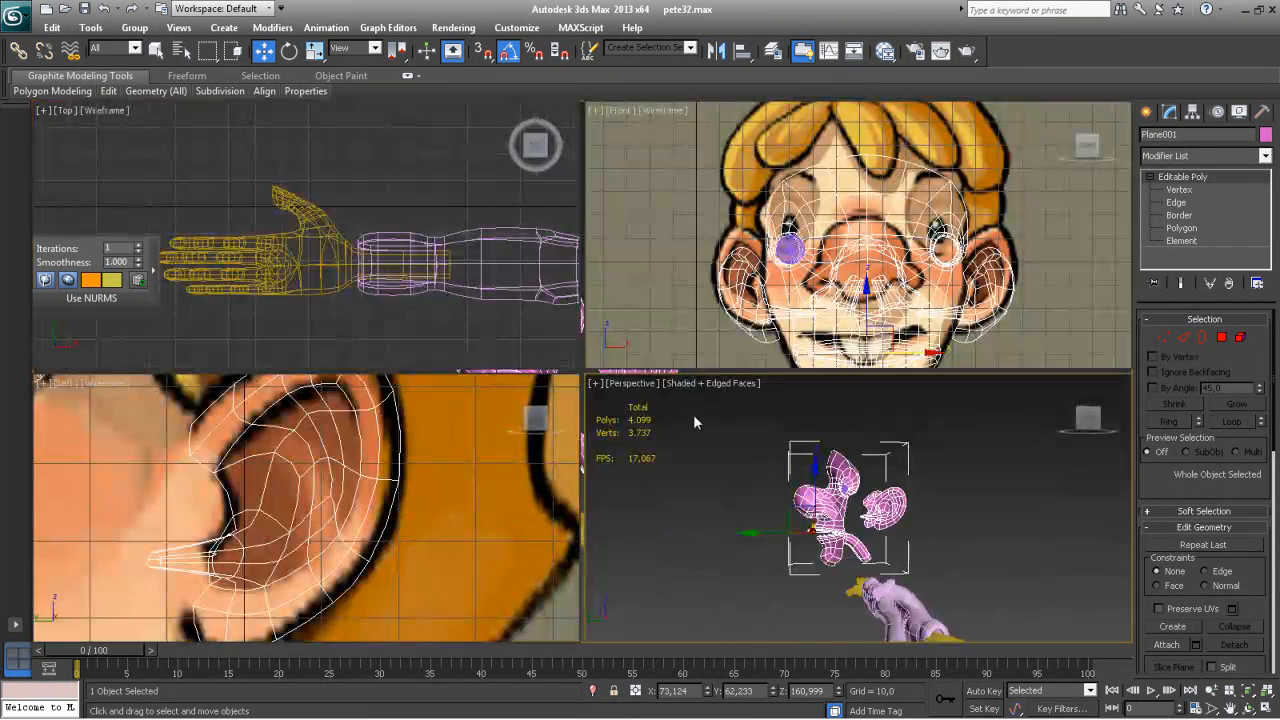
left_click(738, 517)
middle_click_drag(464, 516, 493, 520)
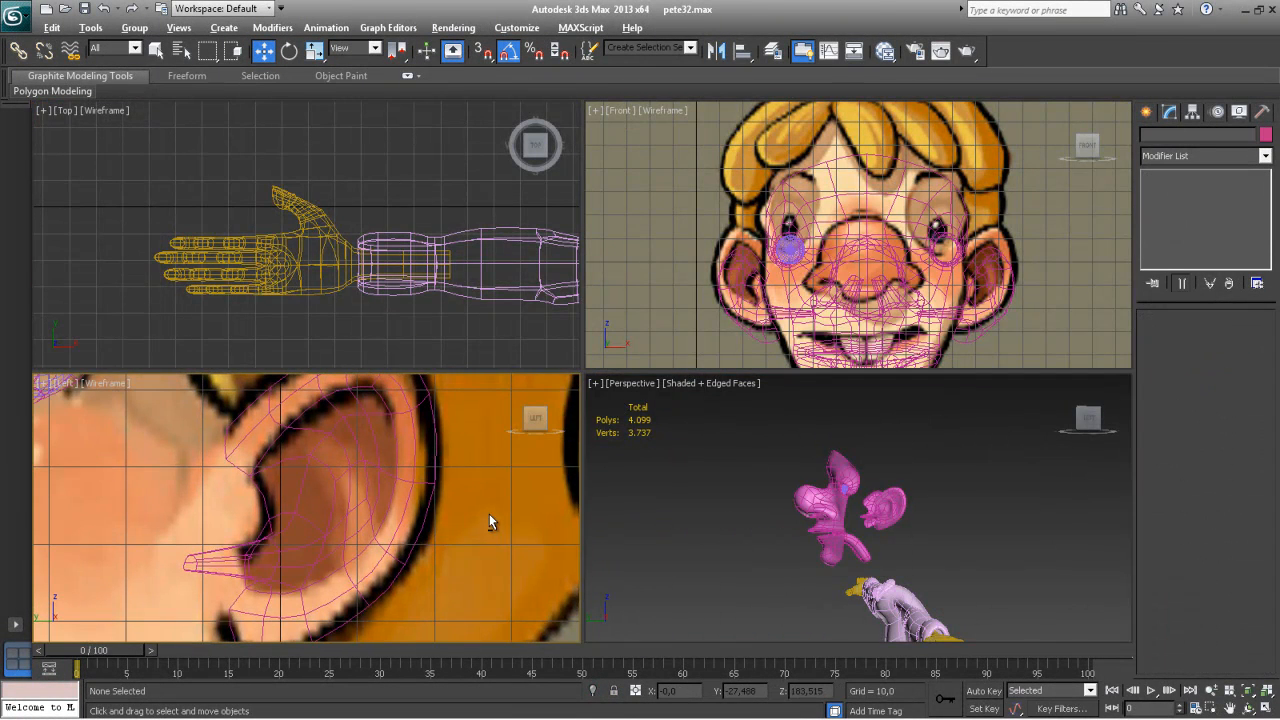
key("alt+w")
scroll(558, 480, "down", 5)
scroll(565, 470, "down", 8)
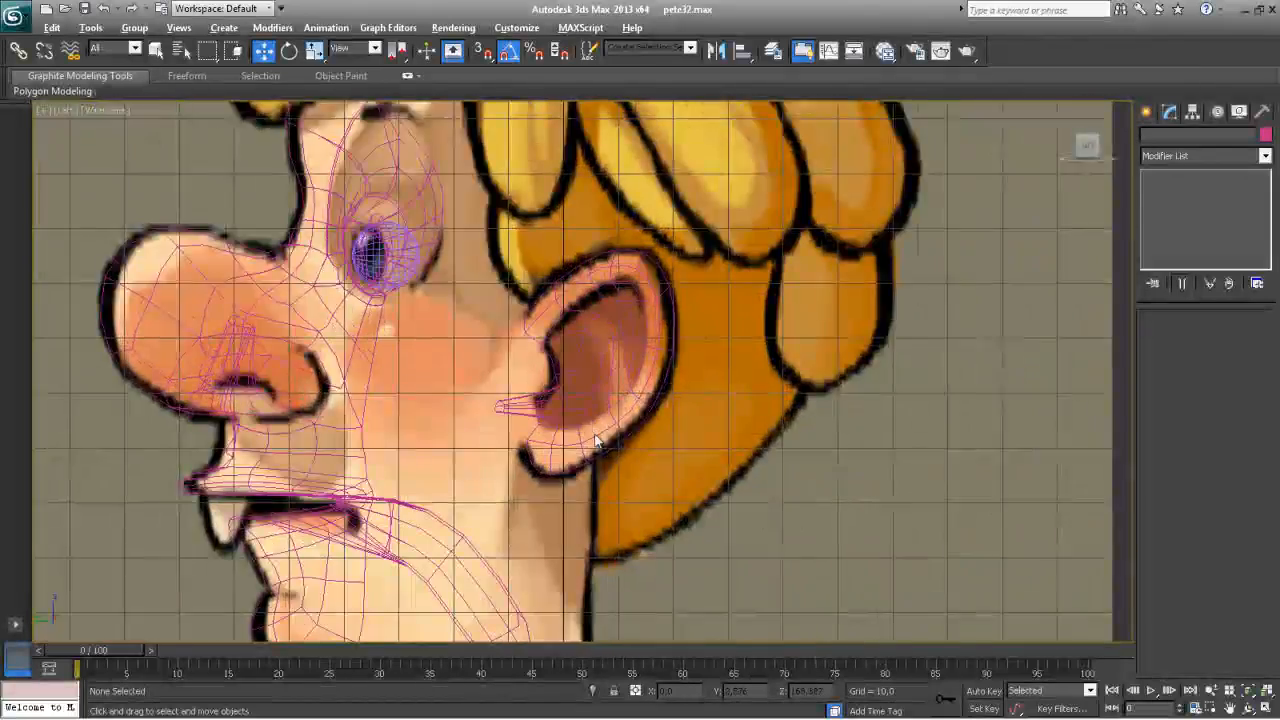
scroll(589, 474, "up", 3)
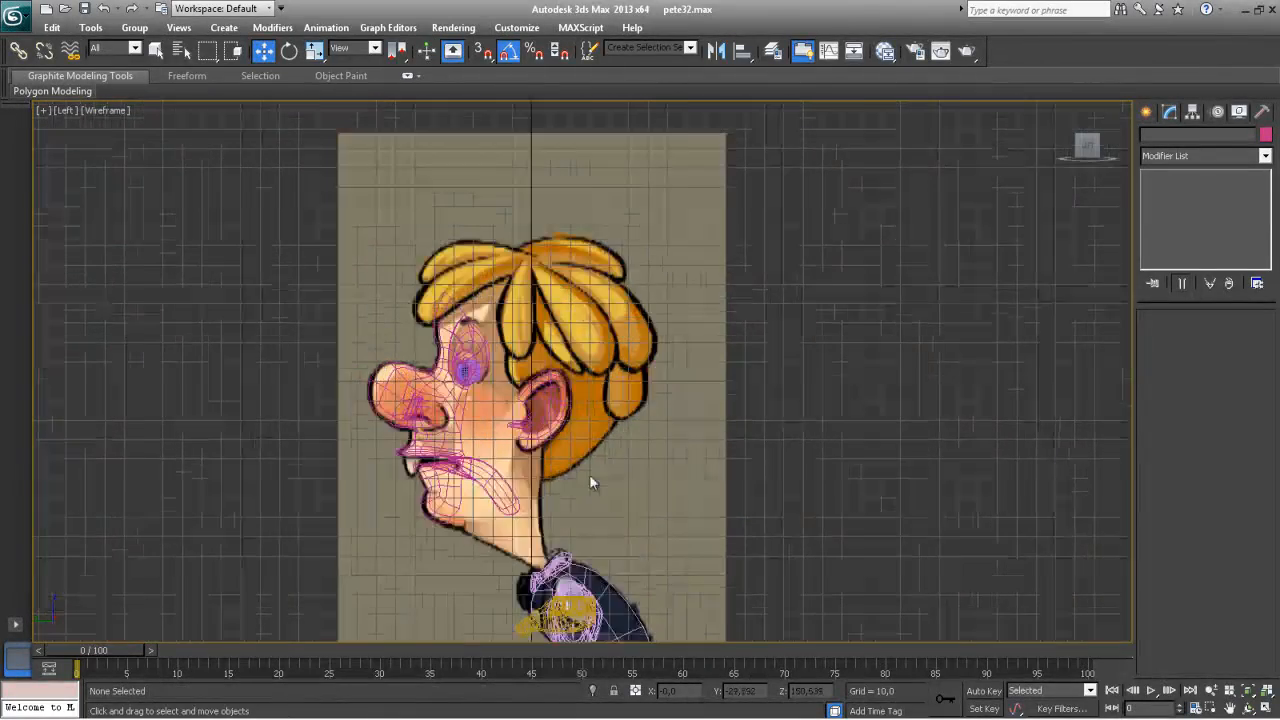
left_click(1150, 111)
left_click(1175, 231)
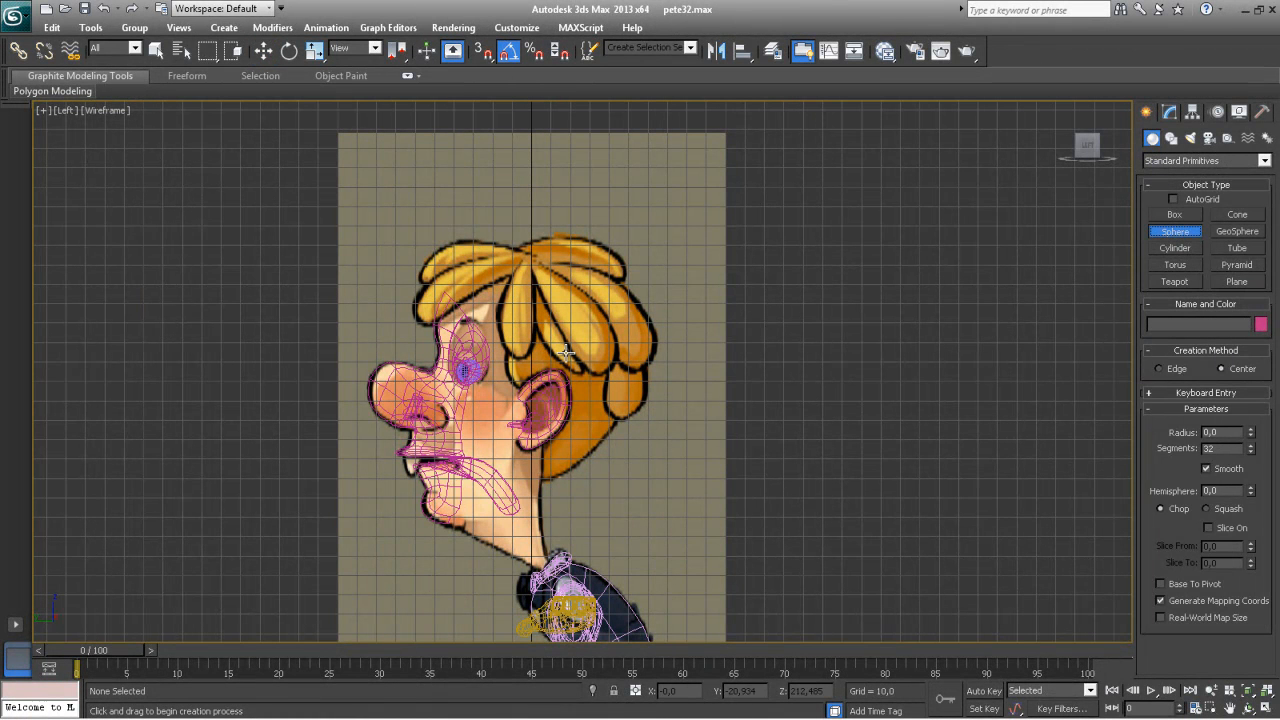
left_click_drag(521, 424, 592, 487)
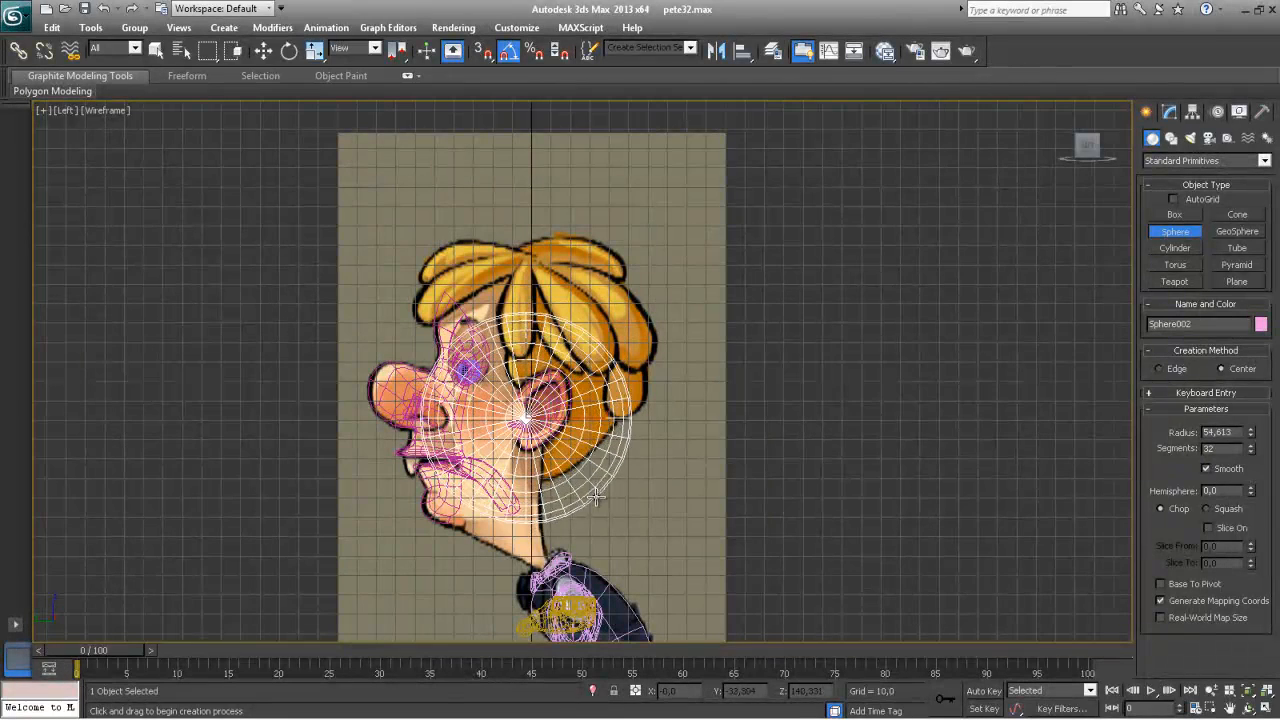
Move the sphere up over the cranium in the side drawing and set its segments to 8
right_click(565, 450)
left_click_drag(531, 388, 555, 342)
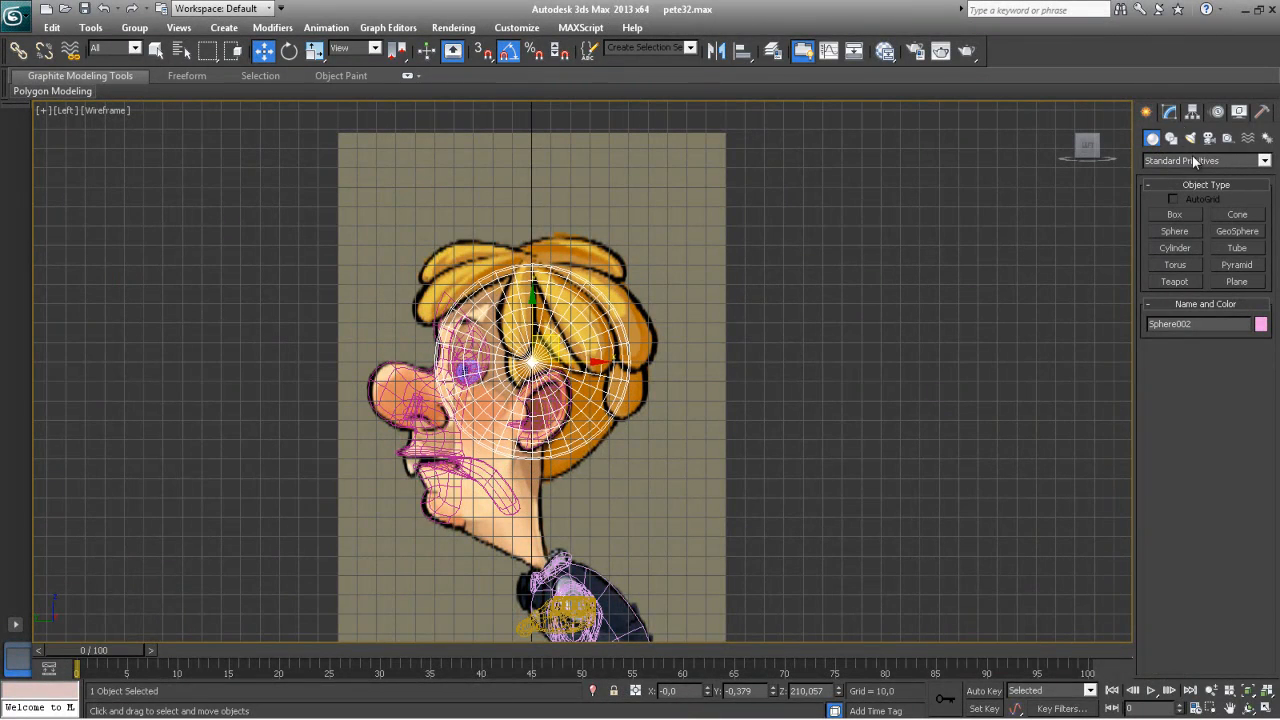
left_click(1170, 111)
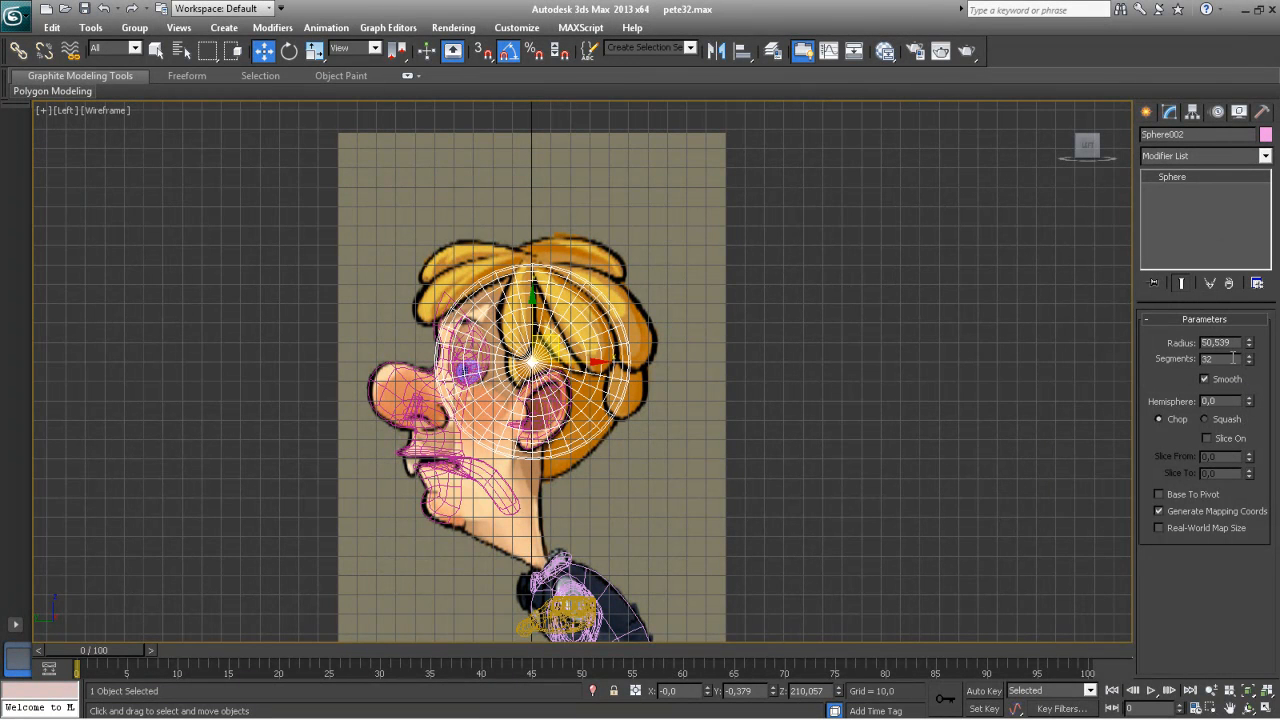
type("8")
key("Return")
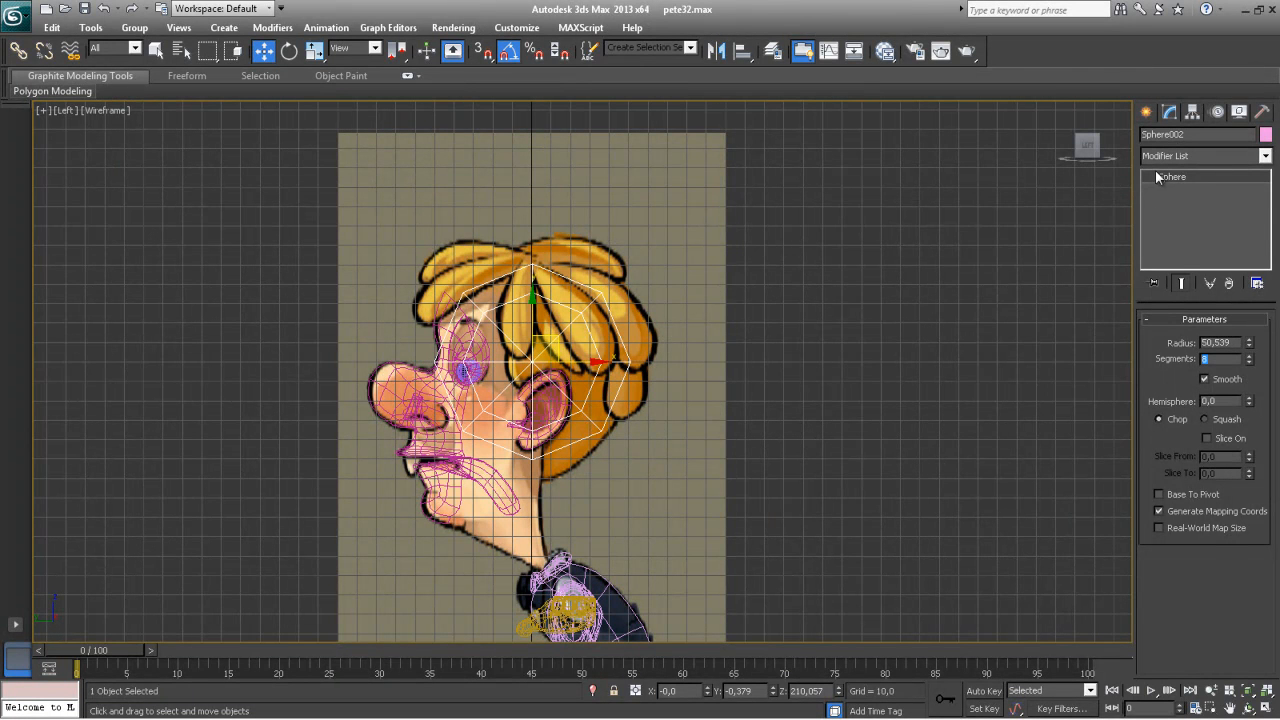
Convert the sphere to an Editable Poly and delete its polygons over the lower face and neck
right_click(606, 313)
mouse_move(735, 450)
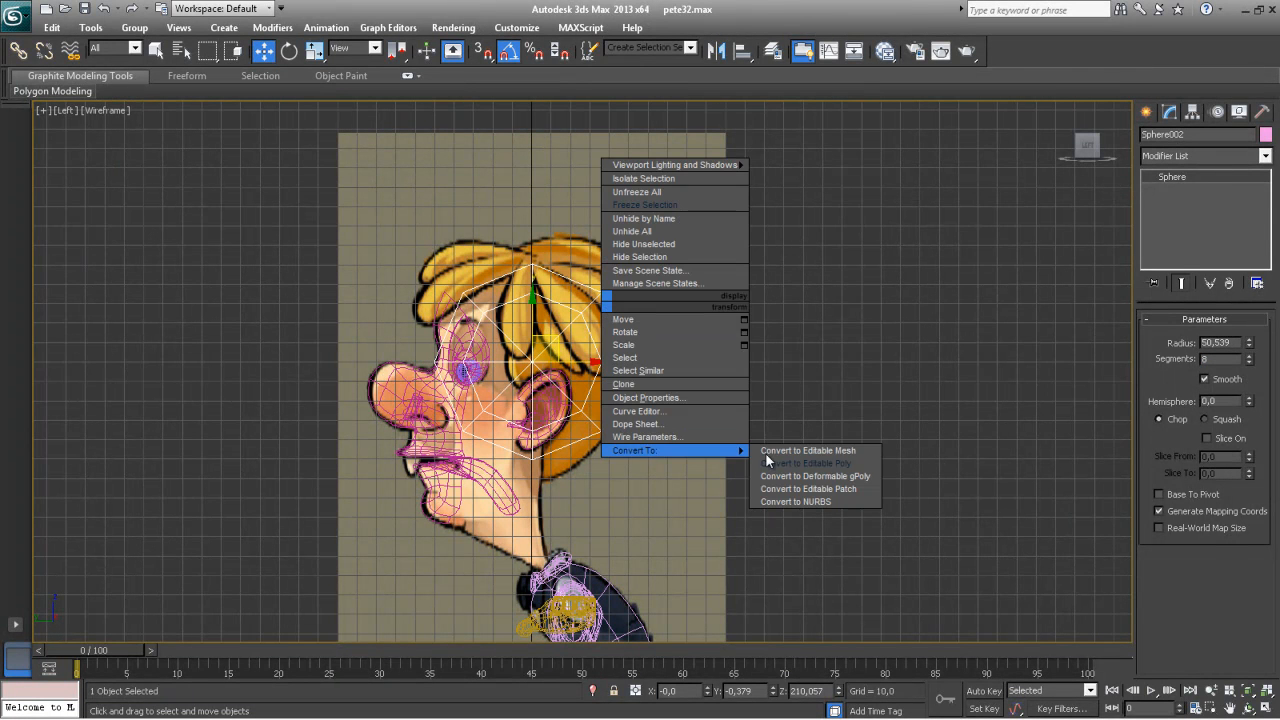
left_click(800, 461)
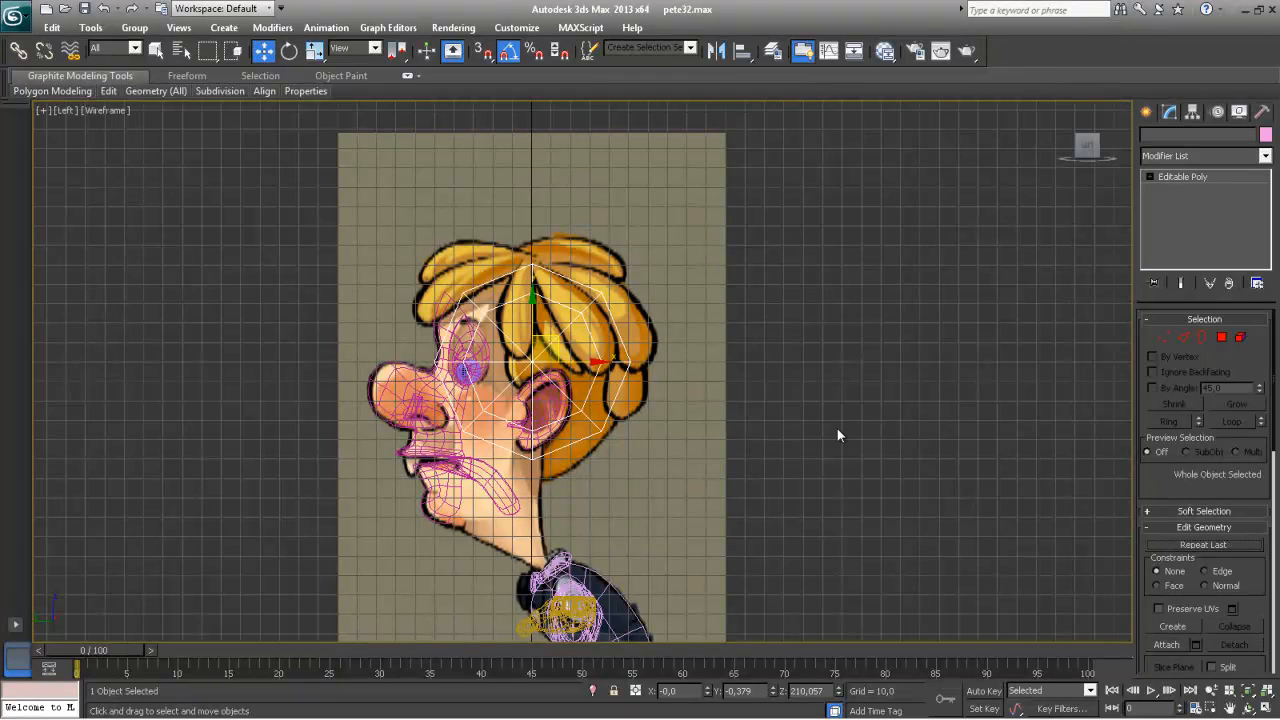
left_click(1221, 337)
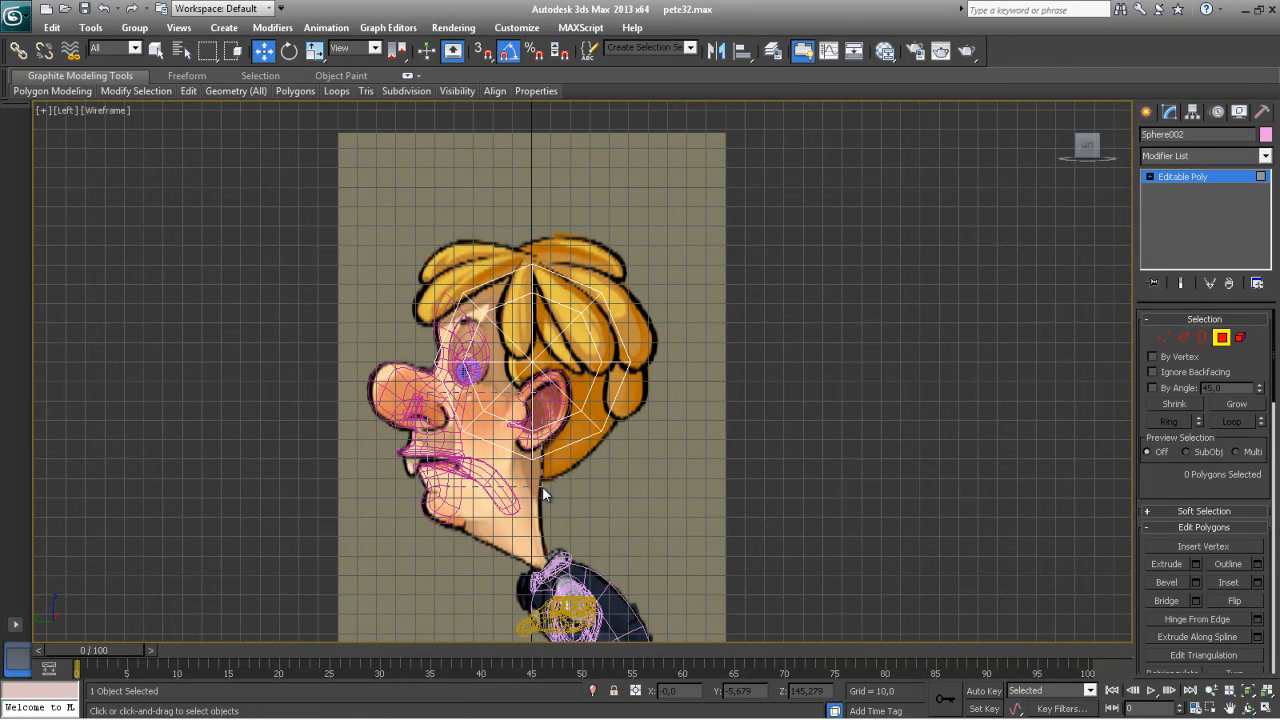
left_click_drag(542, 486, 542, 486)
key("Delete")
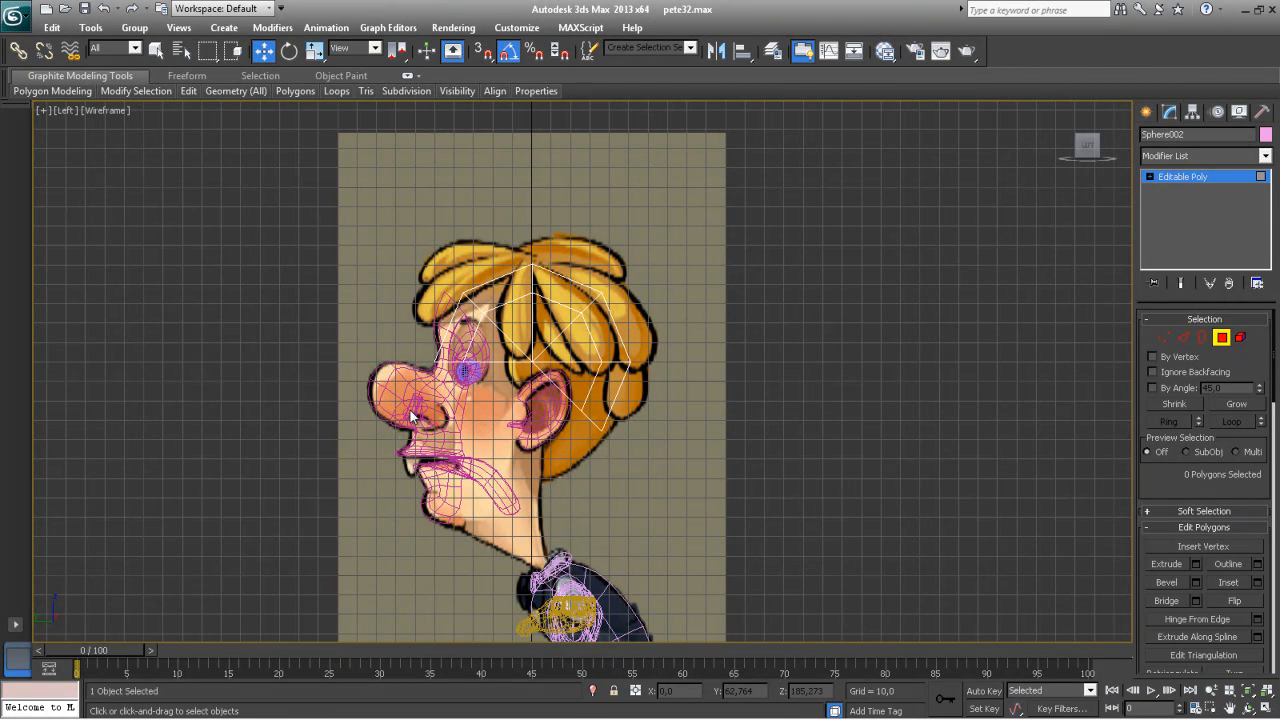
Move the front, crown and rear vertices of the skull cap to follow the head's outline in the side drawing
left_click(1163, 338)
left_click_drag(437, 277, 490, 329)
left_click_drag(500, 285, 567, 253)
left_click_drag(528, 306, 526, 308)
left_click_drag(560, 259, 587, 254)
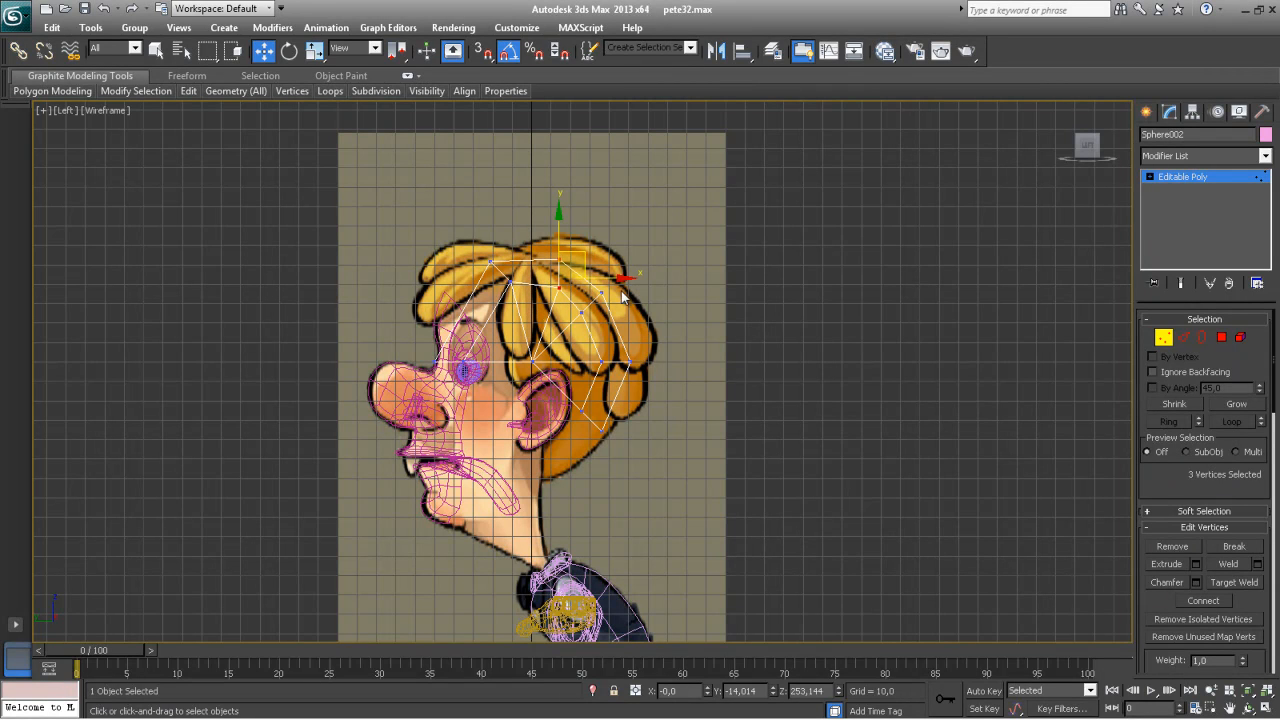
left_click_drag(570, 332, 644, 323)
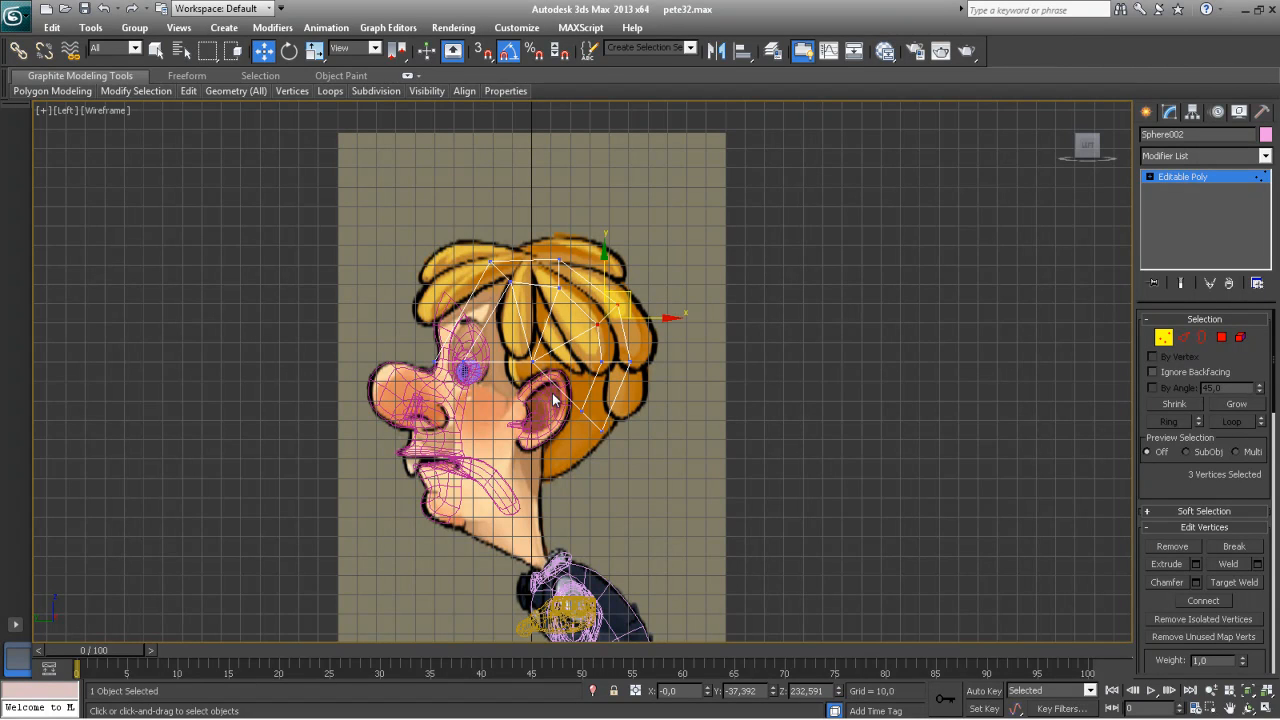
left_click_drag(406, 352, 522, 289)
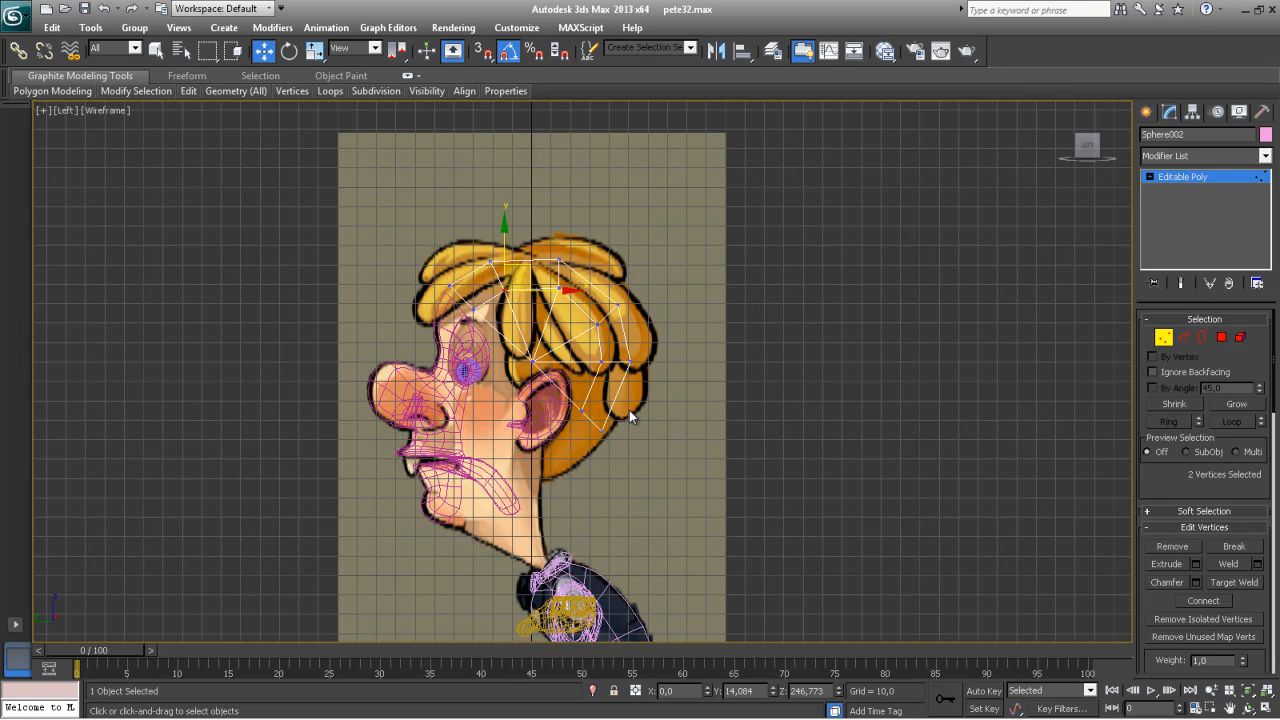
Connect the edges radiating from both side poles of the skull cap with 1 segment
left_click(1184, 338)
left_click(503, 337)
left_click_drag(552, 340, 551, 343)
middle_click_drag(514, 405, 556, 407, "alt")
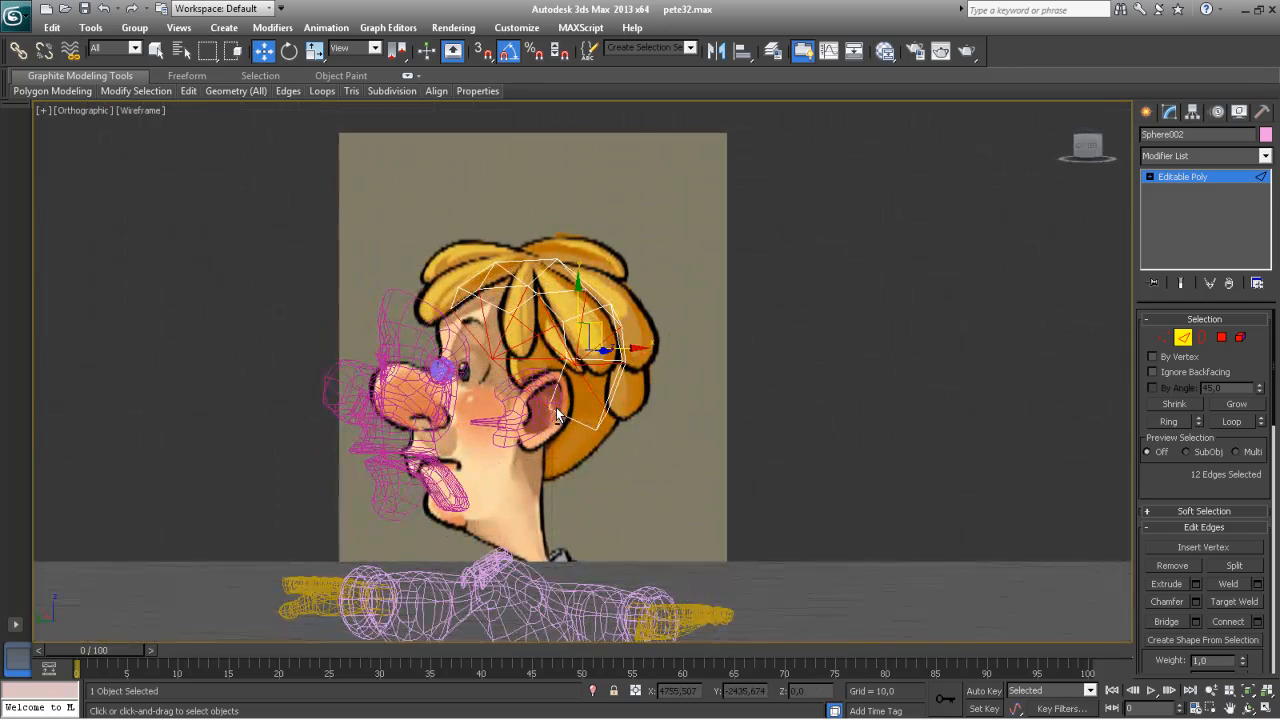
key("l")
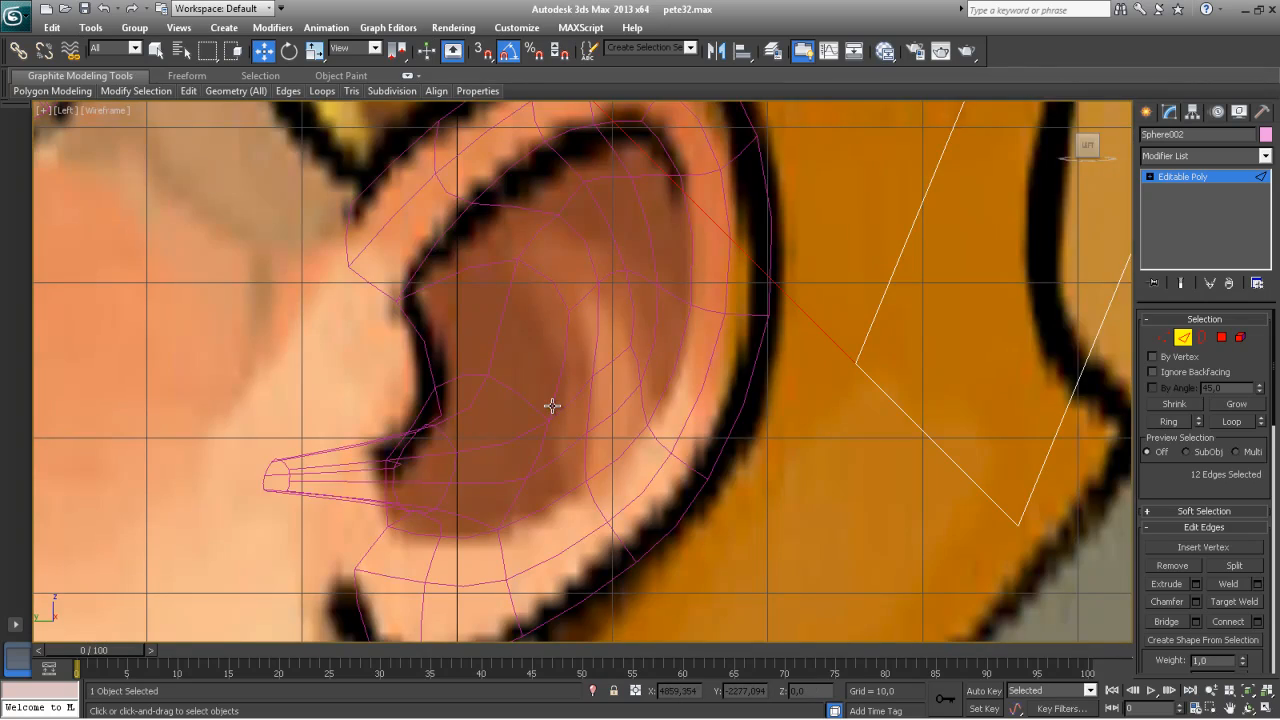
scroll(552, 405, "down", 10)
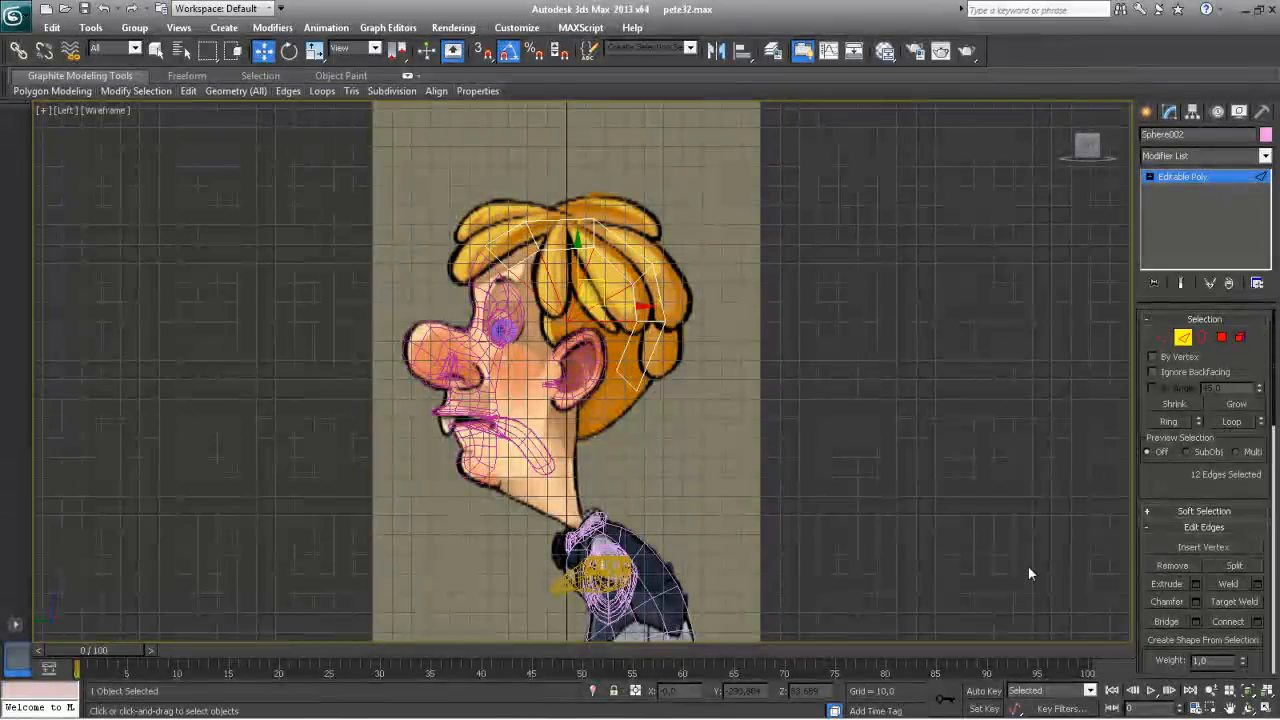
key("alt+w")
middle_click_drag(758, 531, 1107, 634, "alt")
left_click(1256, 621)
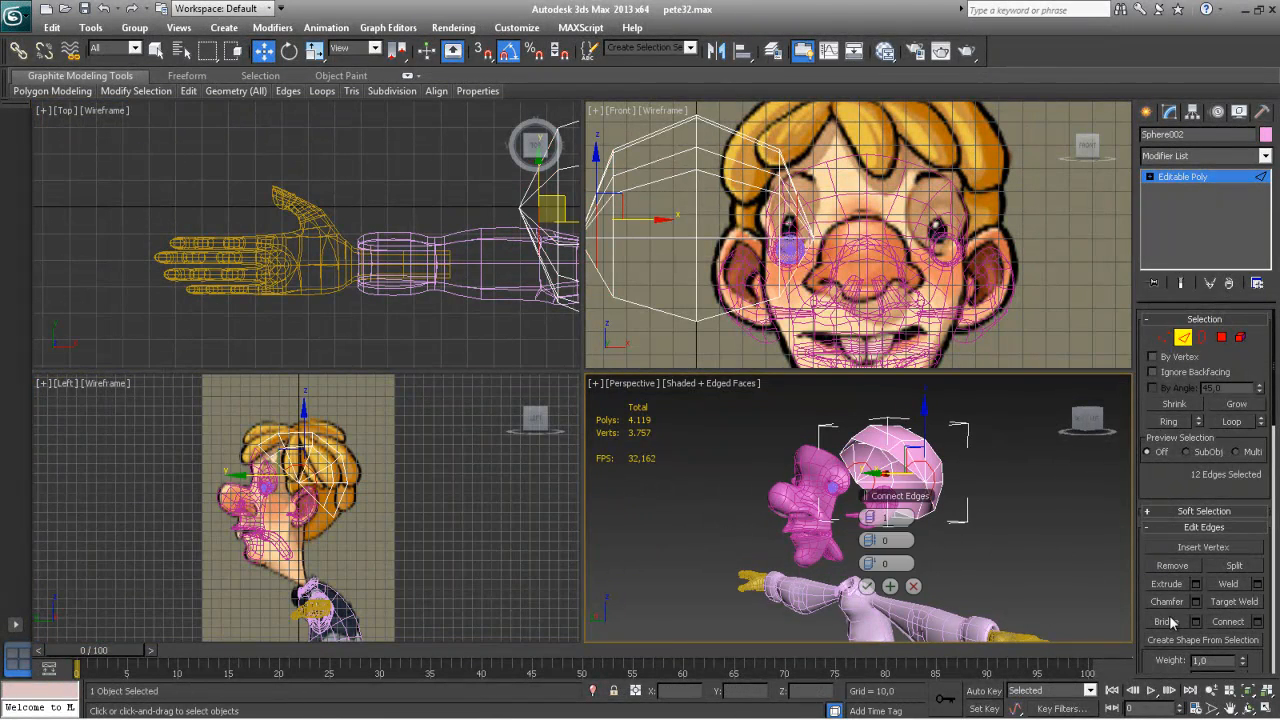
middle_click_drag(960, 511, 930, 522, "alt")
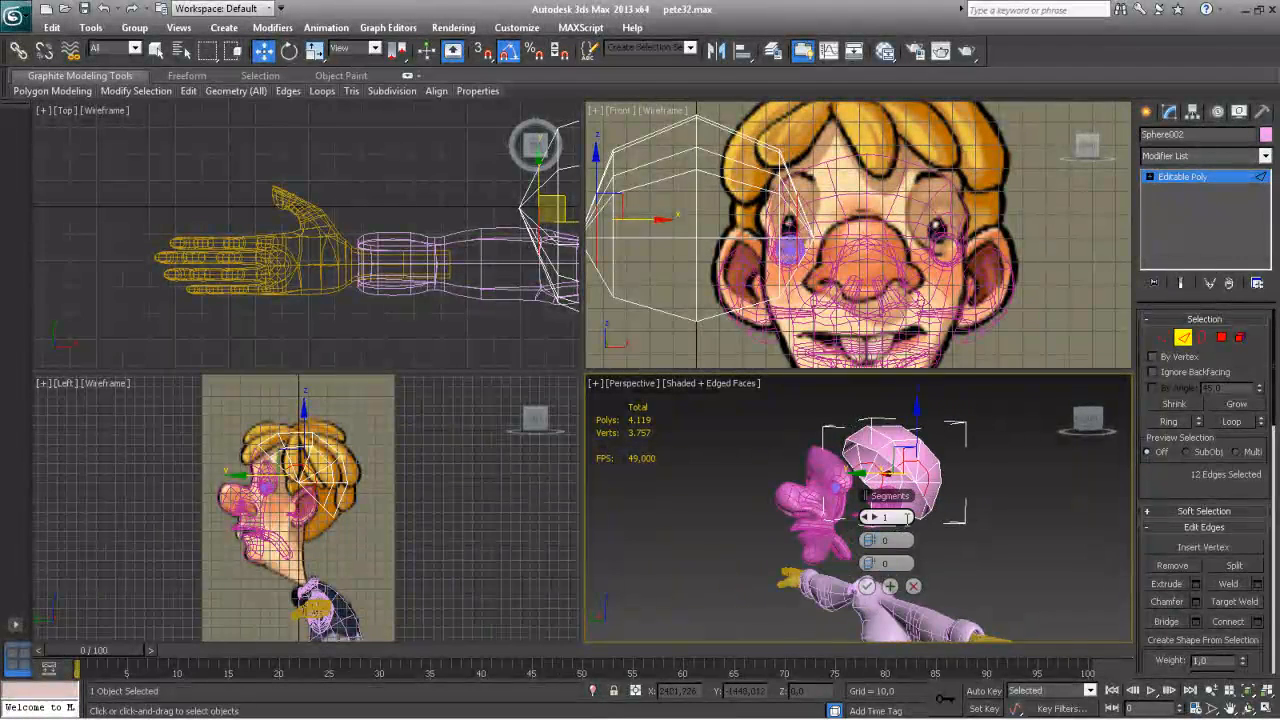
left_click_drag(852, 540, 810, 582)
left_click(866, 586)
Delete the inner polygons around the pole on both sides of the skull cap
middle_click_drag(950, 550, 920, 553, "alt")
scroll(885, 547, "up", 5)
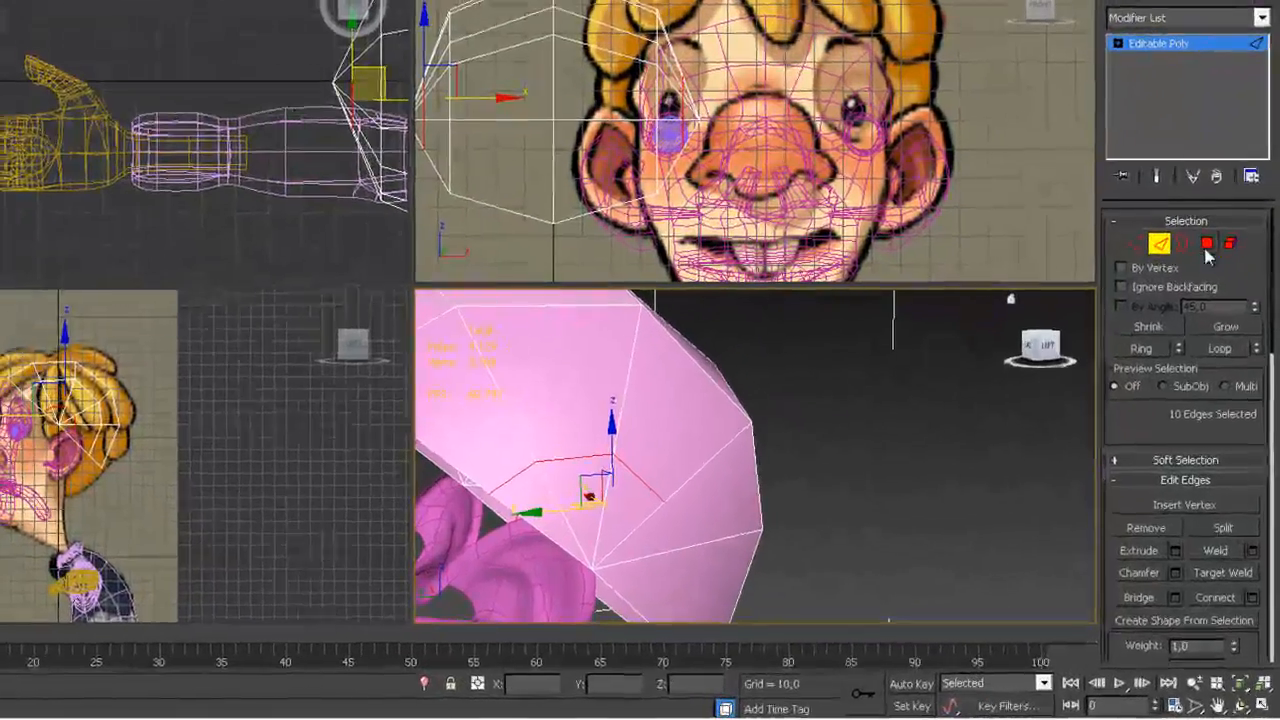
left_click(1207, 243)
left_click(575, 530)
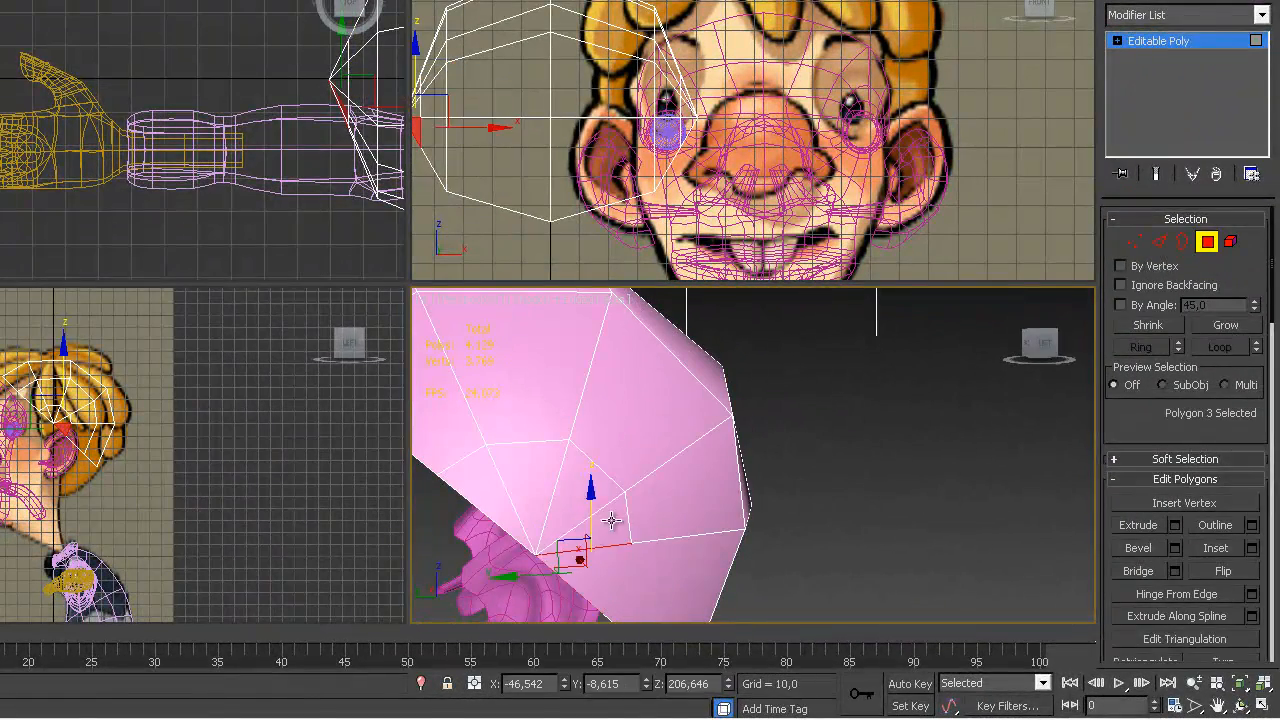
left_click(571, 502, "ctrl")
left_click(526, 494, "ctrl")
left_click(490, 507, "ctrl")
key("Delete")
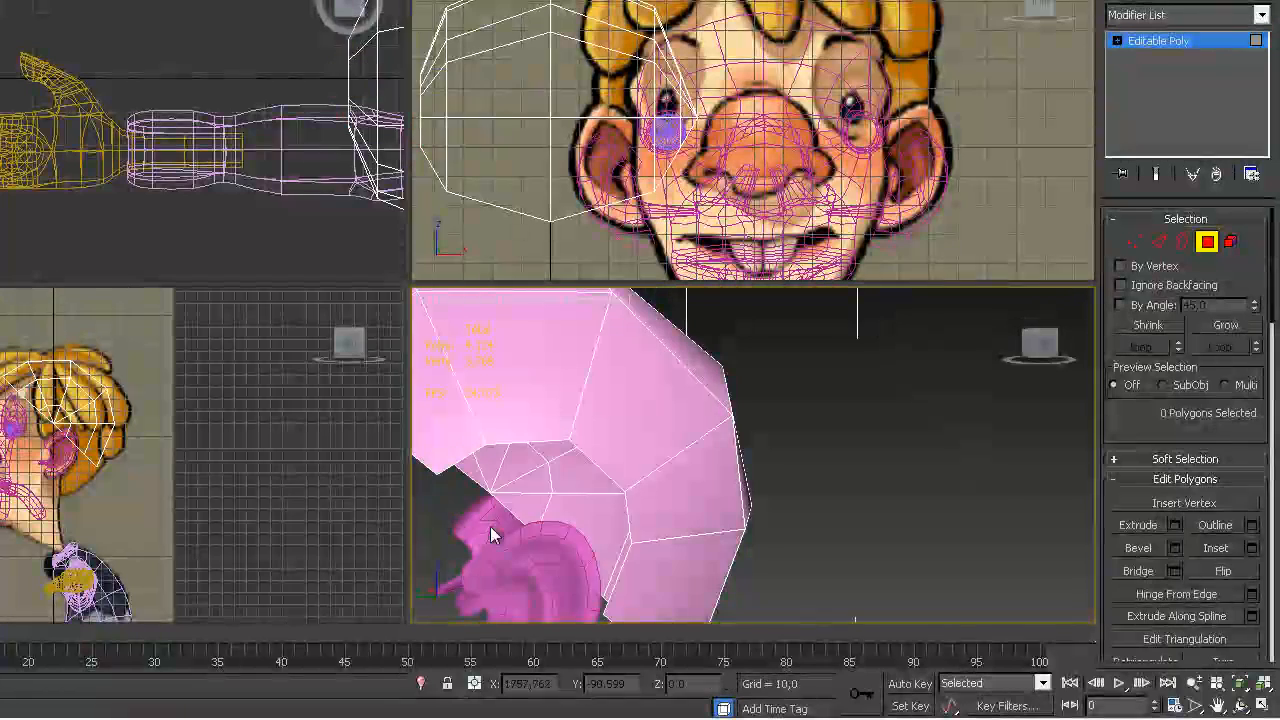
middle_click_drag(518, 512, 523, 503, "alt")
key("ctrl+z")
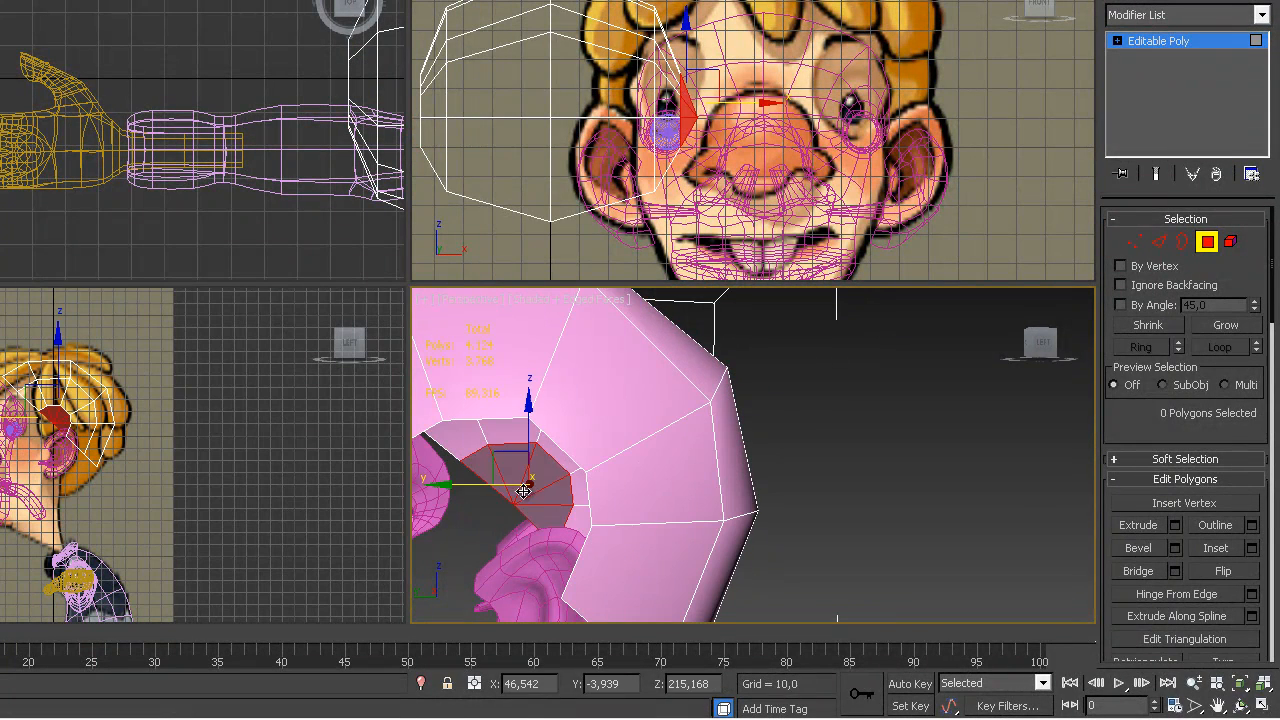
key("Delete")
middle_click_drag(583, 520, 1127, 288, "alt")
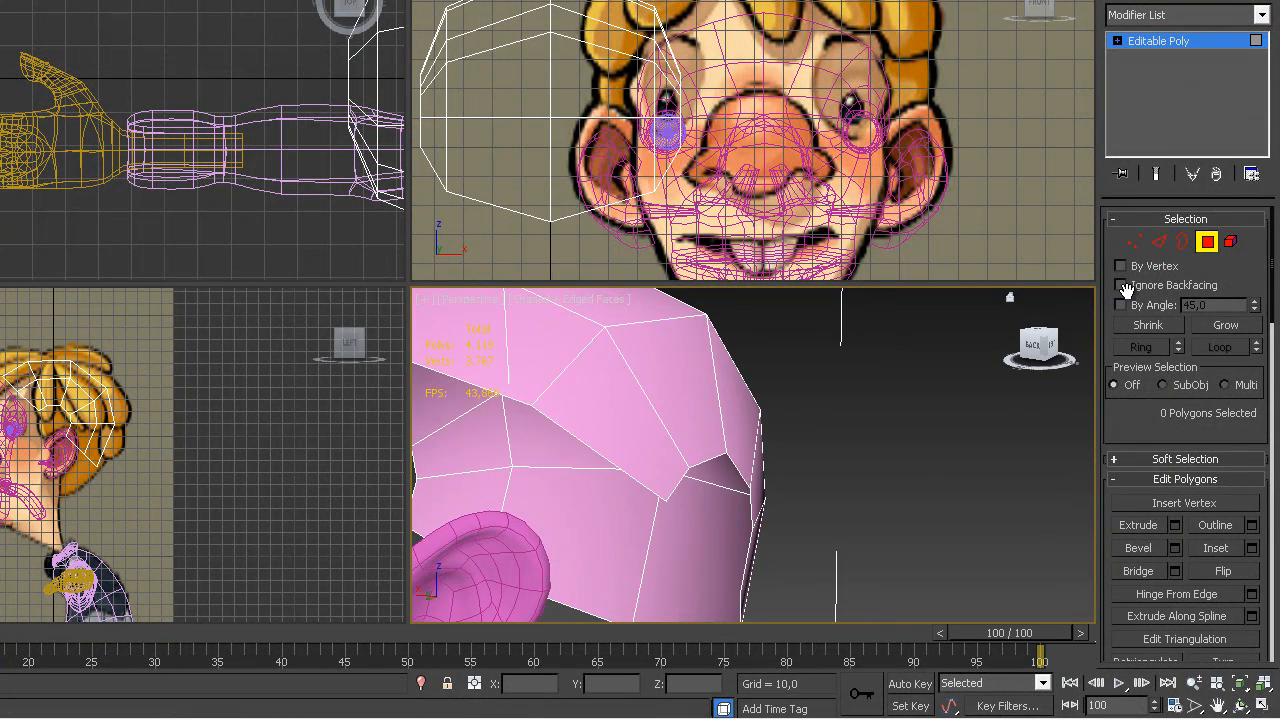
Move the whole skull cap along X to center it over the face in the front reference drawing
left_click(1207, 242)
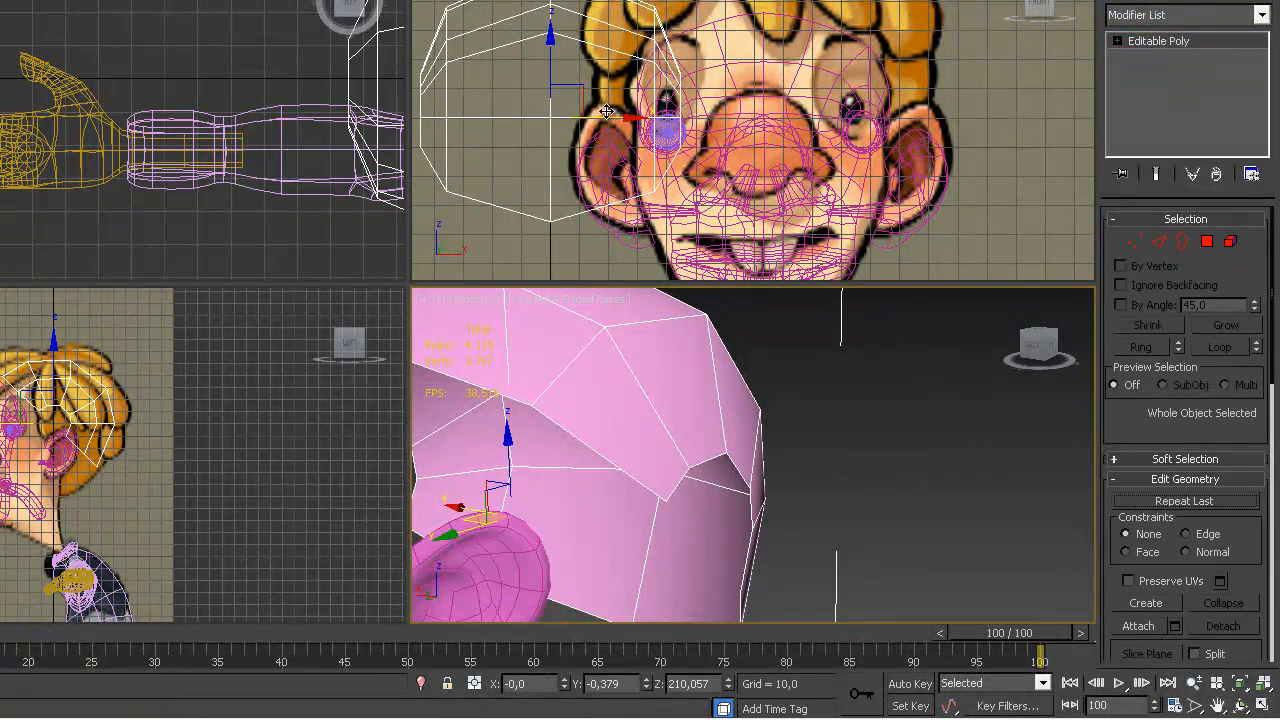
left_click_drag(624, 116, 843, 117)
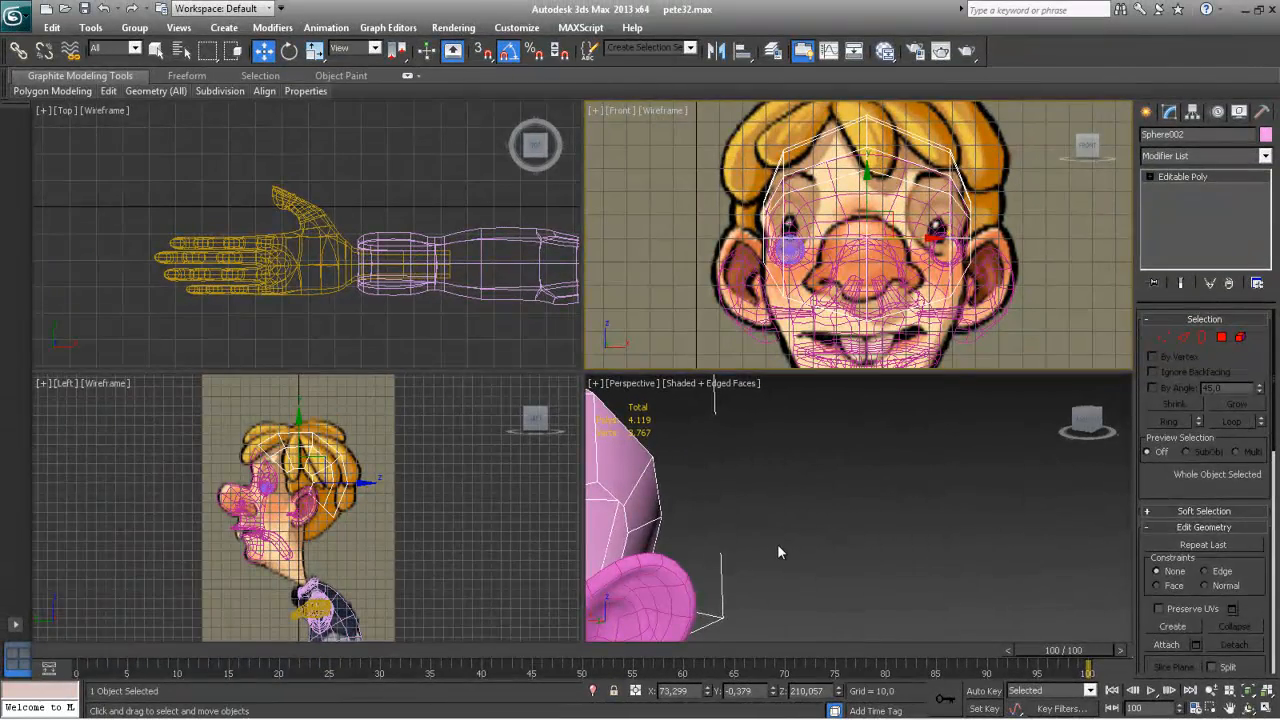
left_click(779, 541)
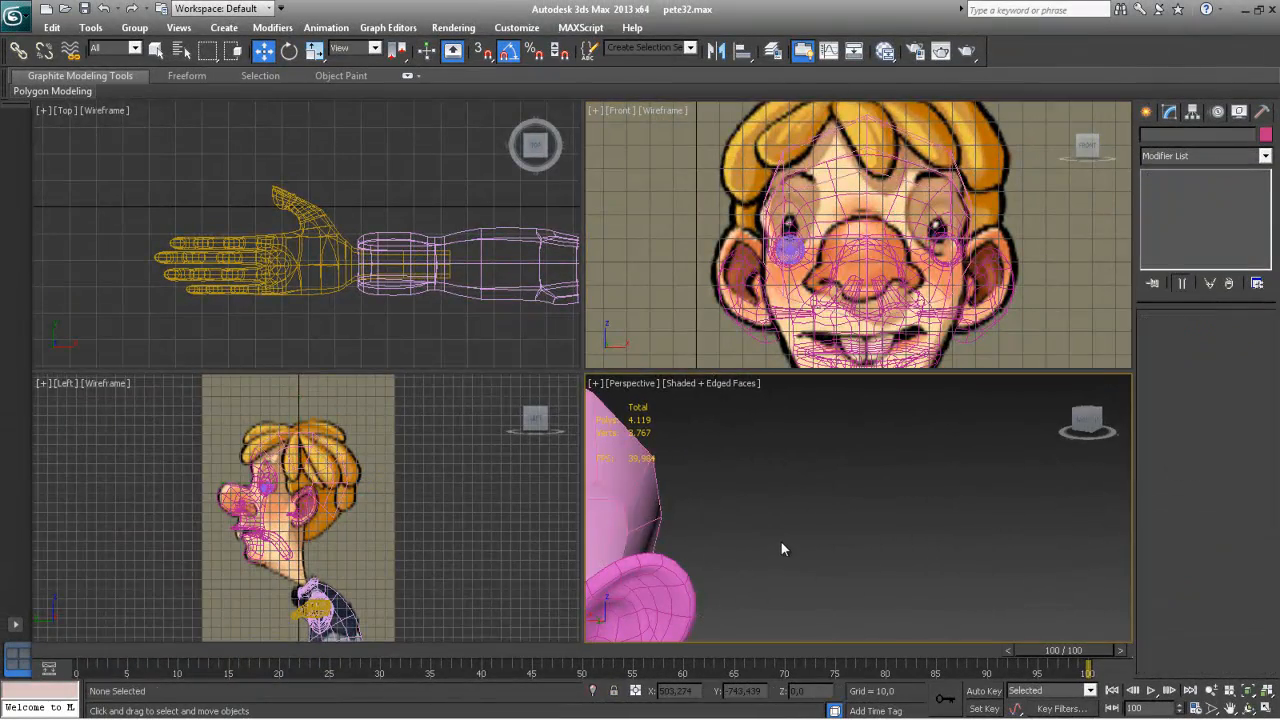
Examine in the perspective view how the skull cap's lower edge fits the forehead and ears
key("alt+w")
scroll(723, 543, "up", 3)
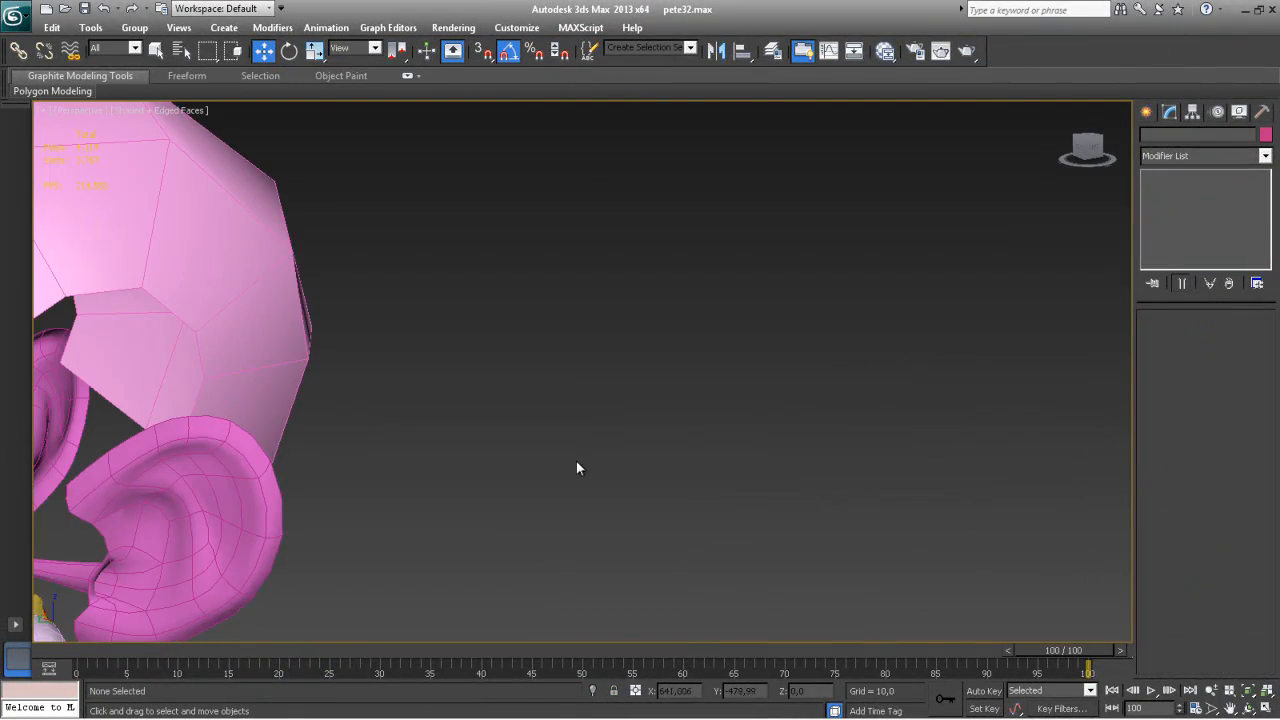
scroll(576, 468, "down", 3)
scroll(1023, 443, "down", 2)
middle_click_drag(610, 507, 613, 410, "alt")
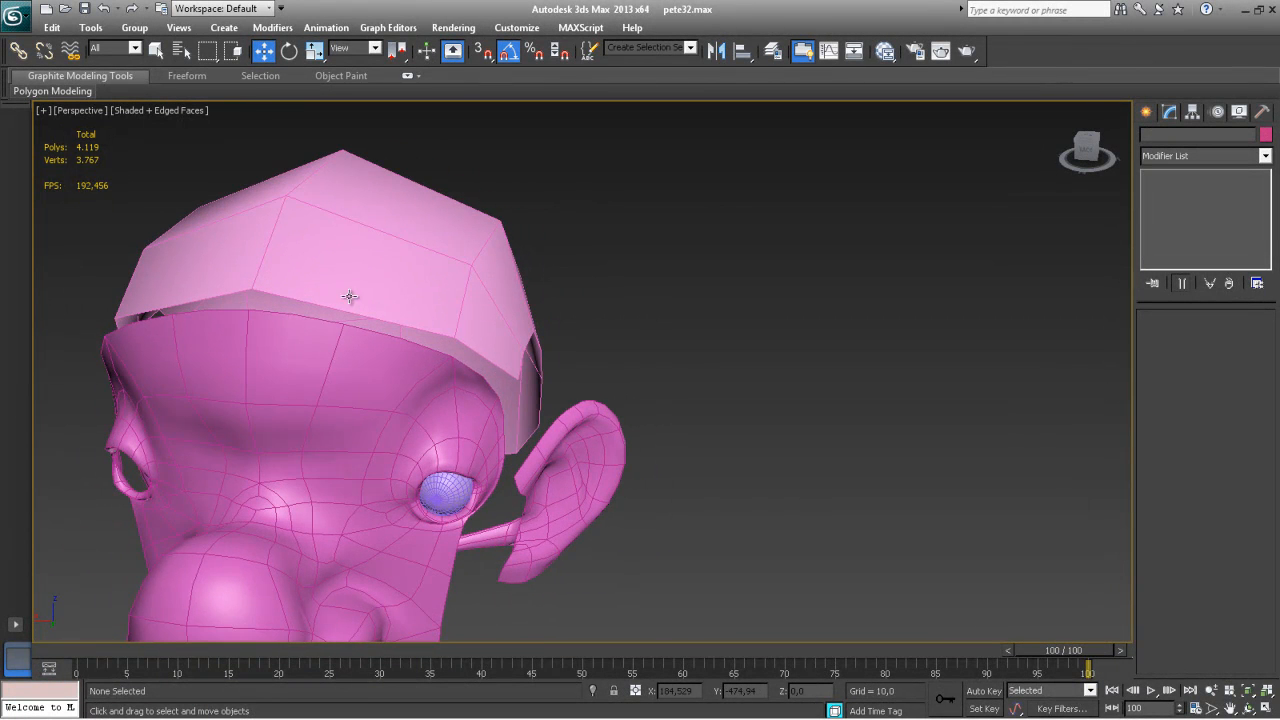
middle_click_drag(318, 334, 267, 337, "alt")
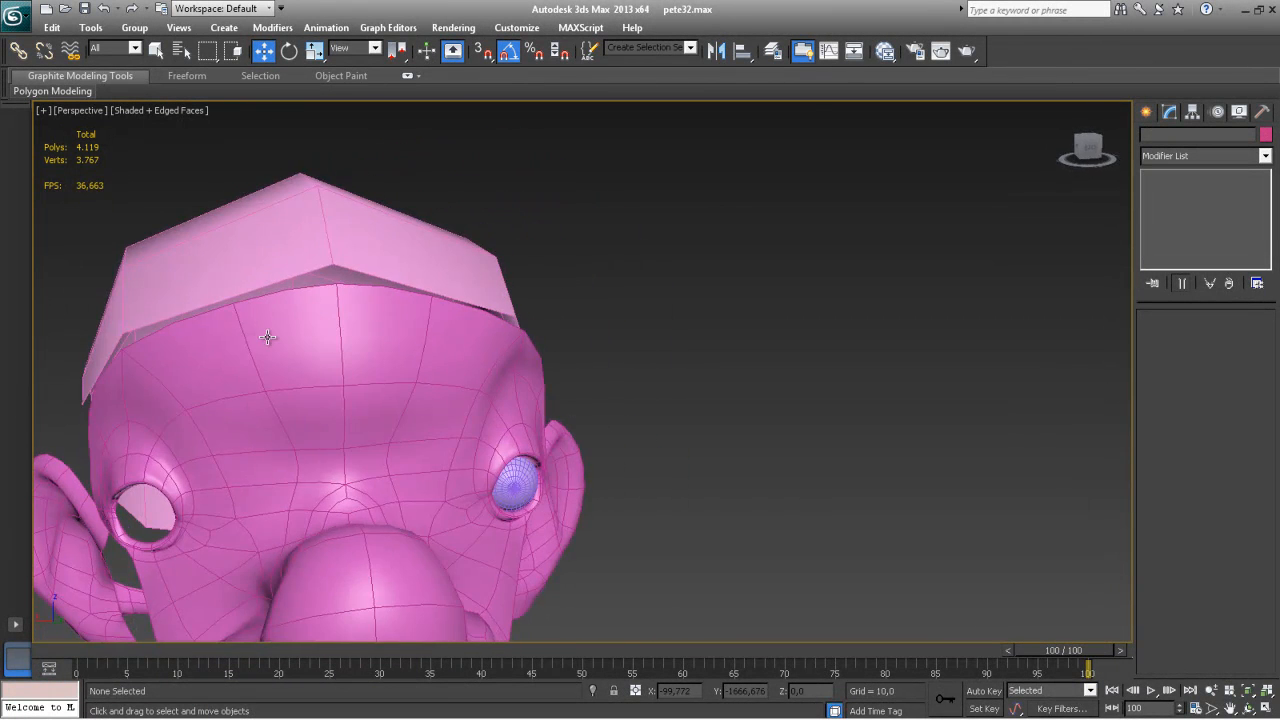
middle_click_drag(375, 358, 353, 390, "alt")
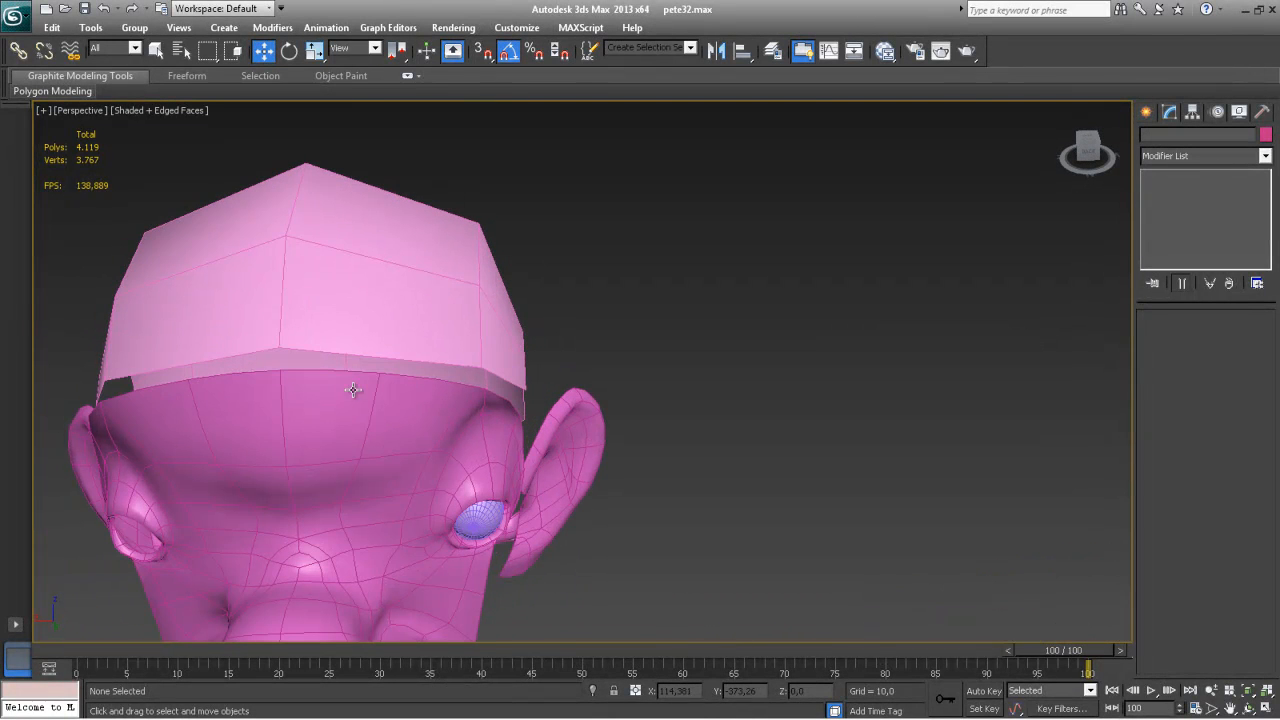
mouse_move(378, 334)
middle_mouse_down("alt")
mouse_move(63, 280)
mouse_move(58, 226)
mouse_move(334, 343)
mouse_move(359, 328)
middle_mouse_up("alt")
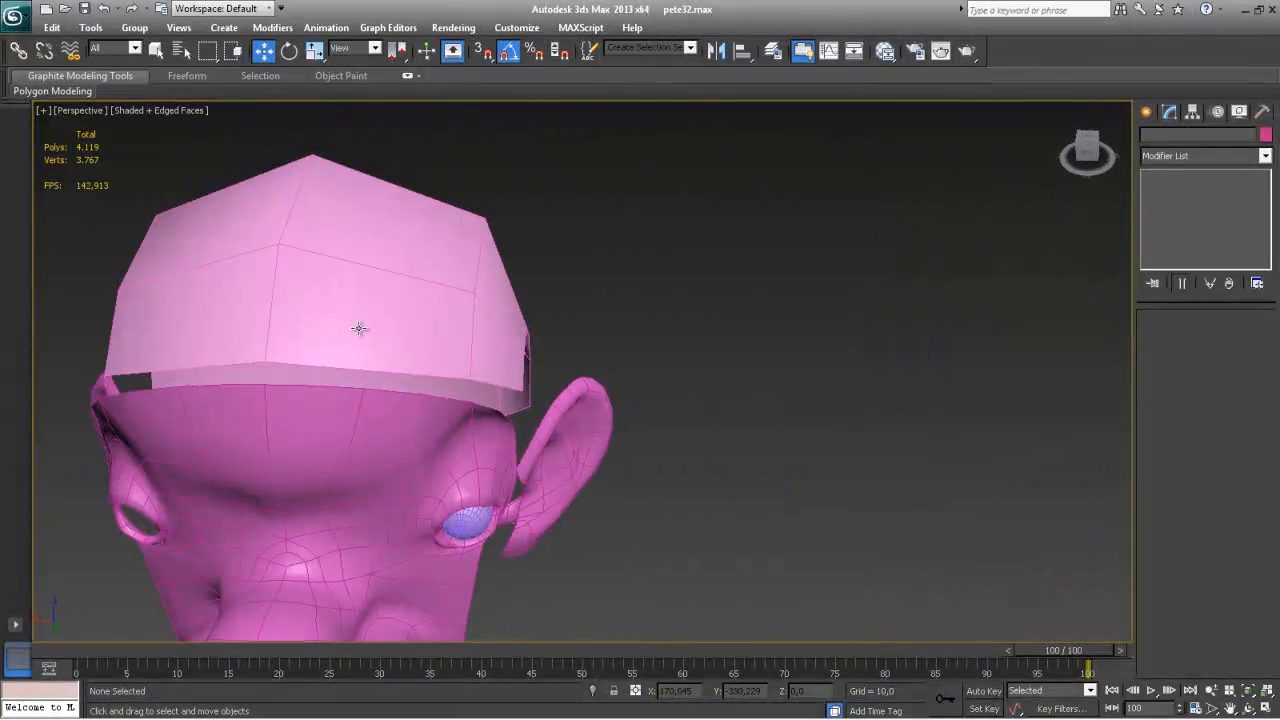
Select the crosswise edges on one side of the skull cap's centre line and the front rim edge on the other side
left_click(371, 272)
middle_click_drag(371, 272, 786, 350, "alt")
left_click(1184, 339)
left_click(694, 399)
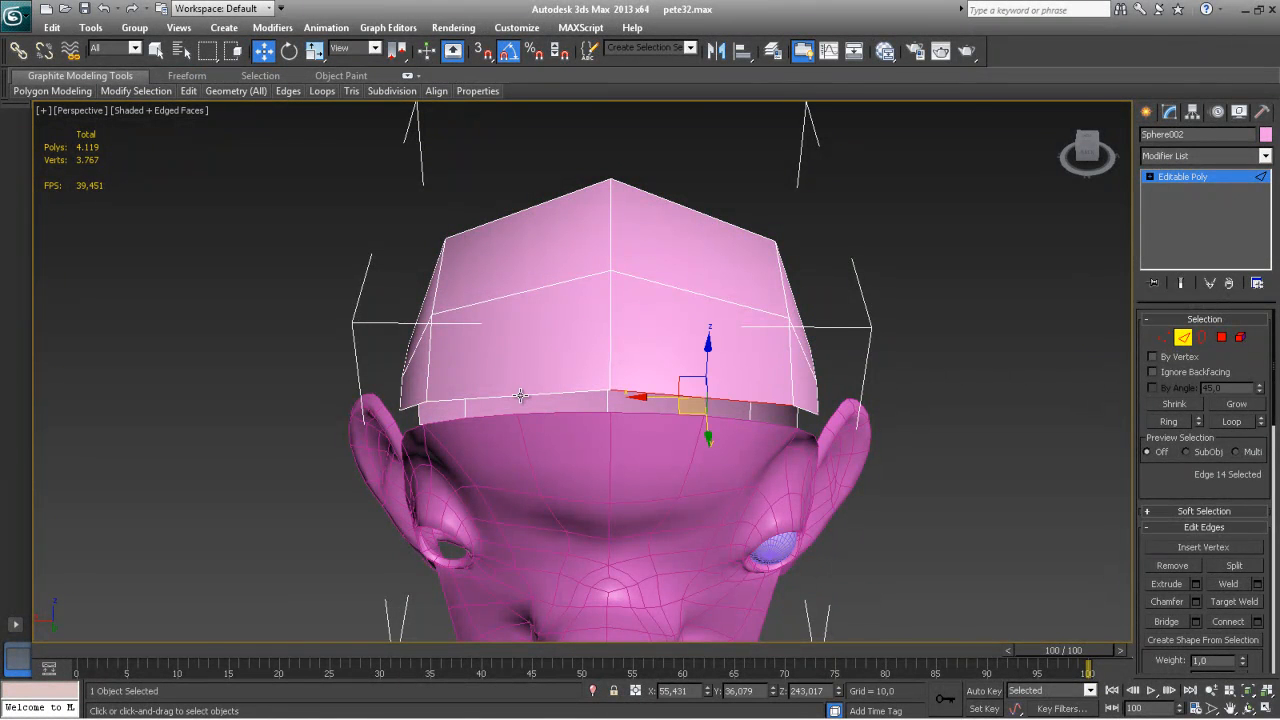
double_click(681, 289)
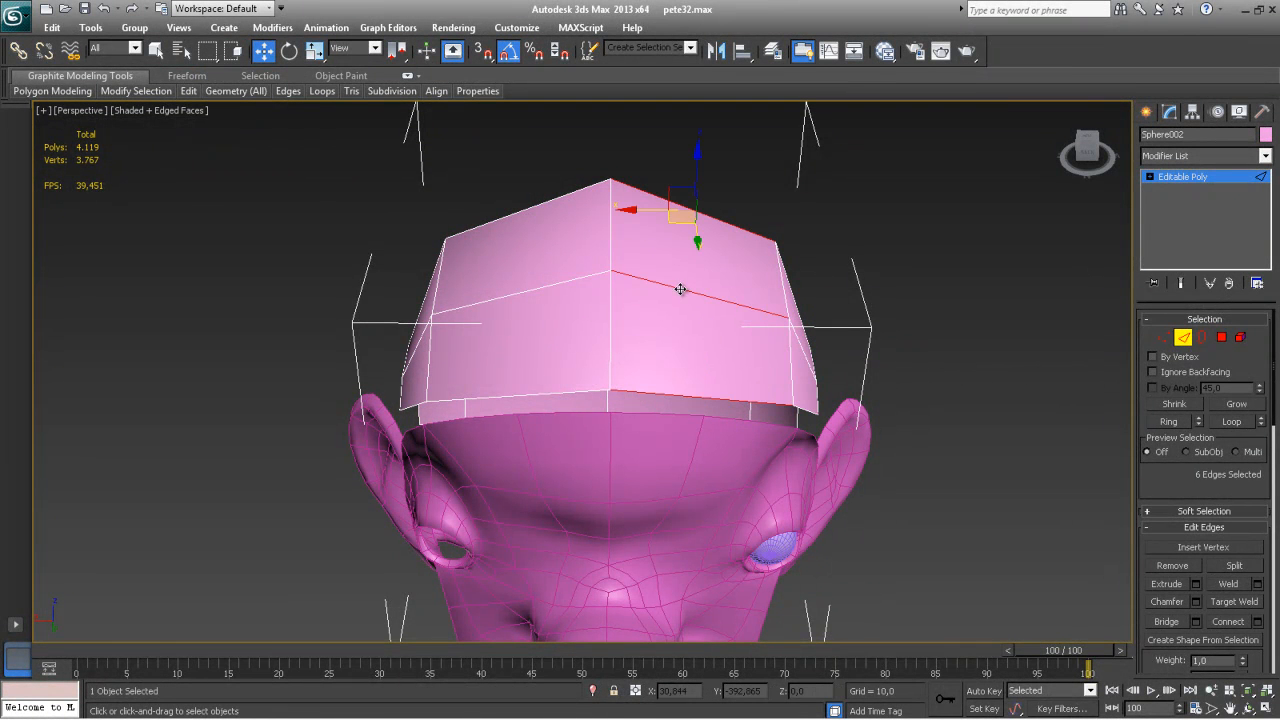
left_click(552, 396, "ctrl")
double_click(552, 285, "ctrl")
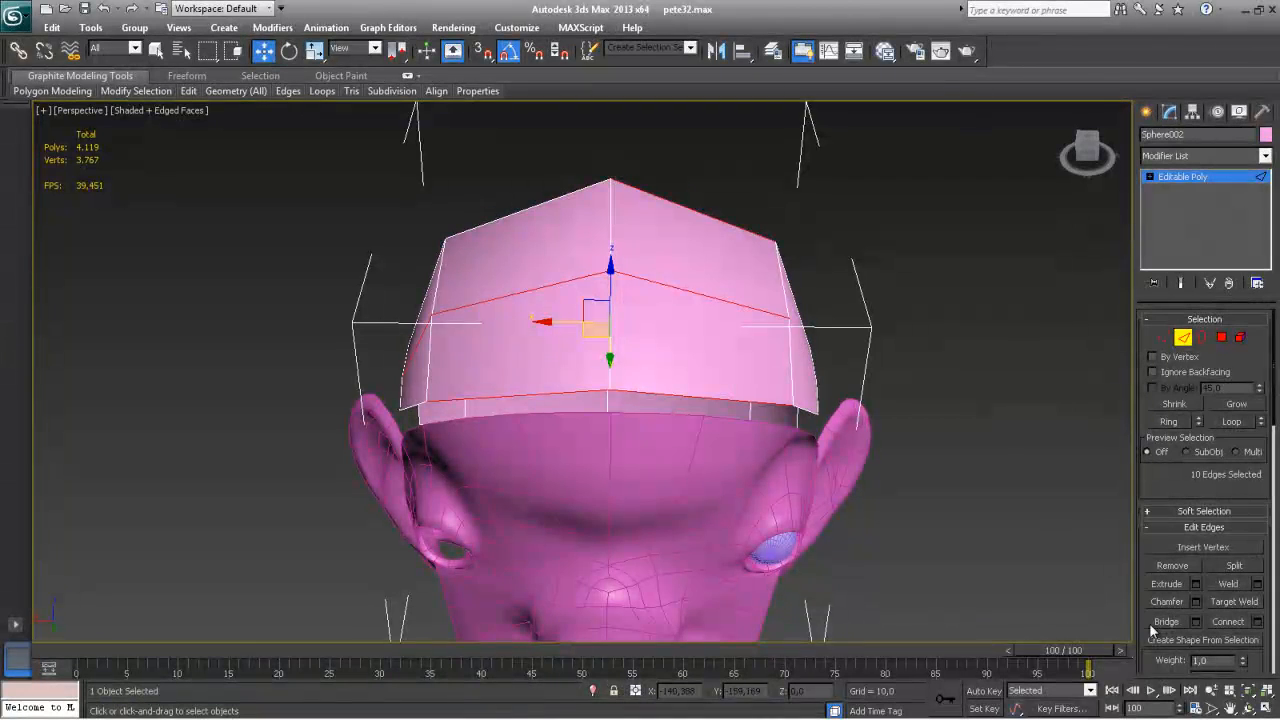
left_click(1257, 621)
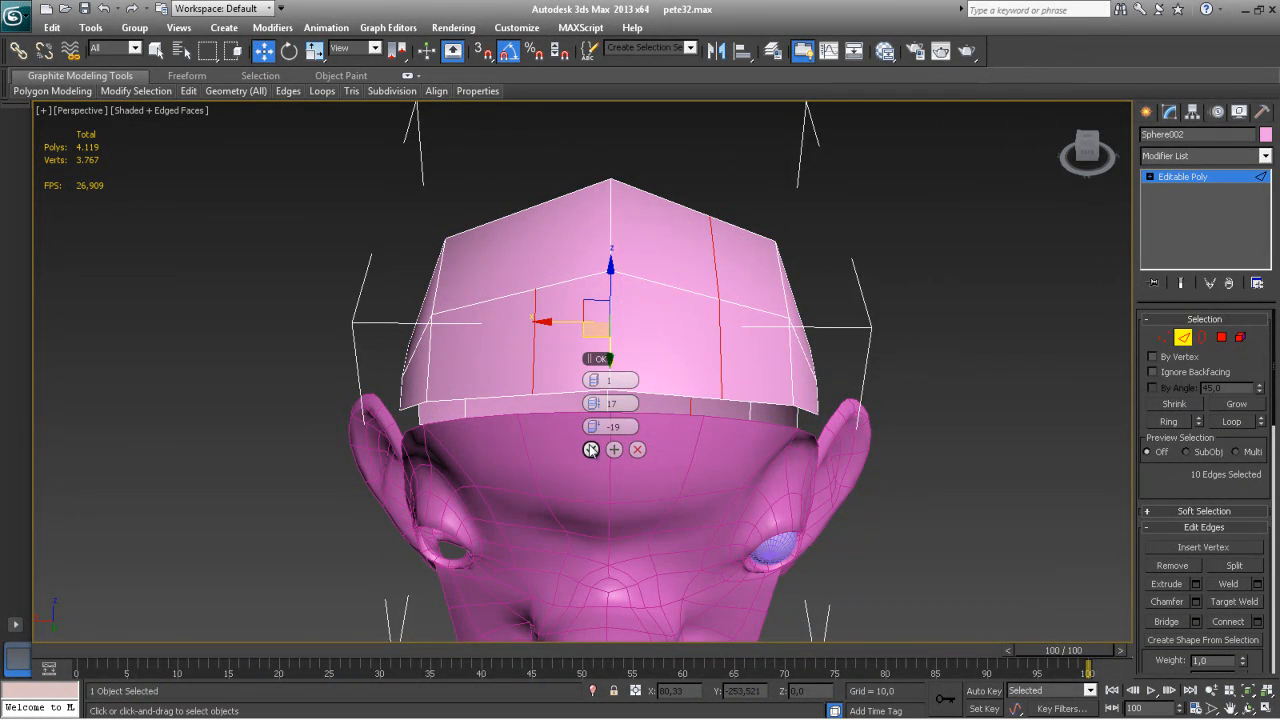
middle_click_drag(601, 419, 630, 432, "alt")
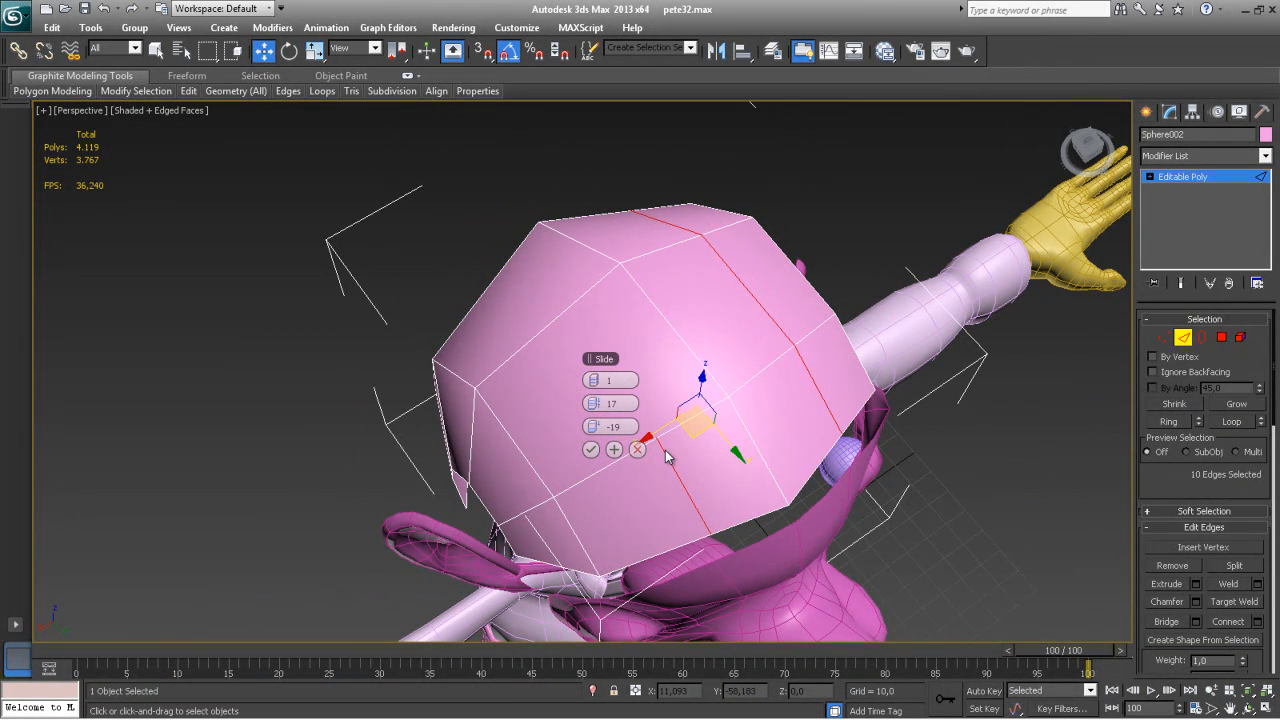
left_click(545, 333, "ctrl")
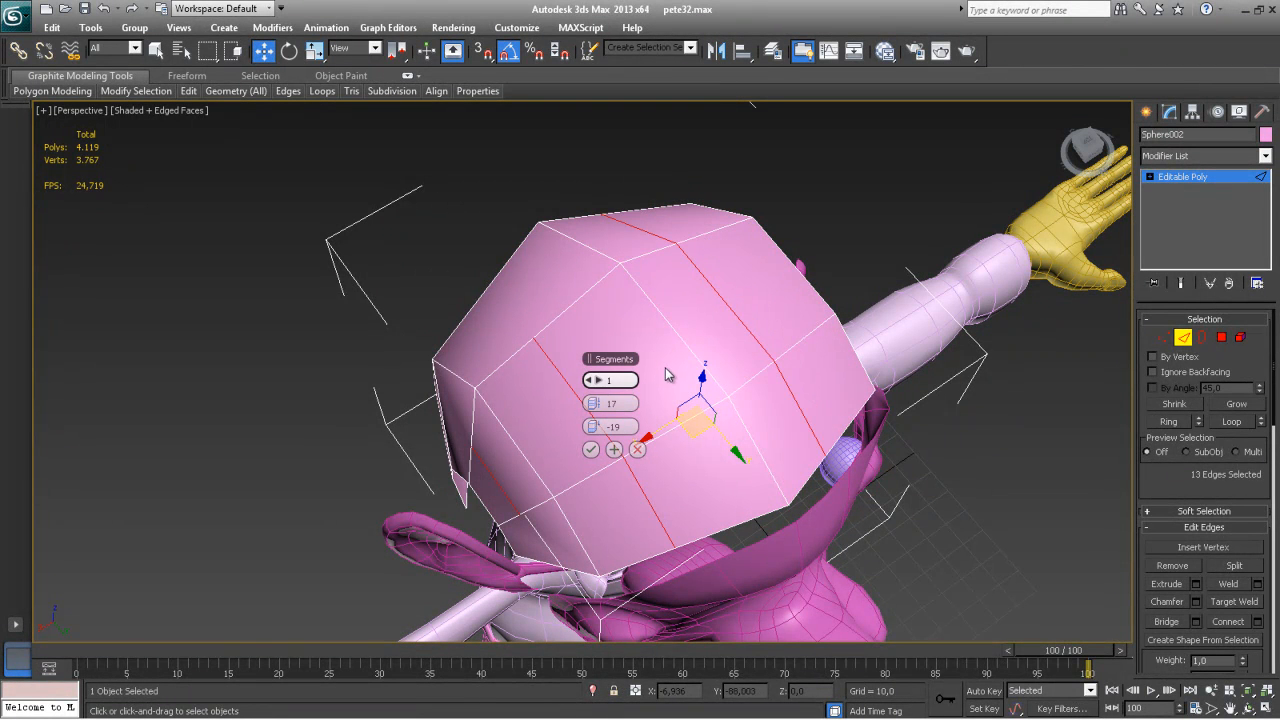
key("ctrl+z")
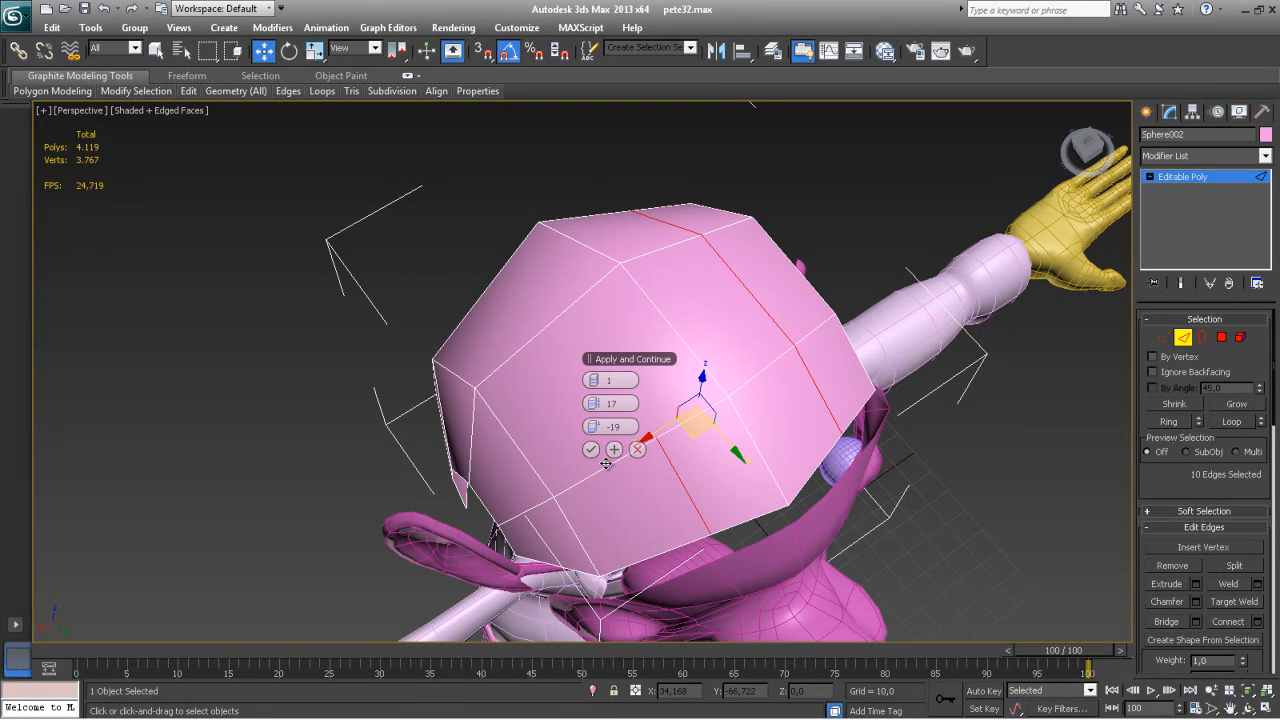
left_click(637, 449)
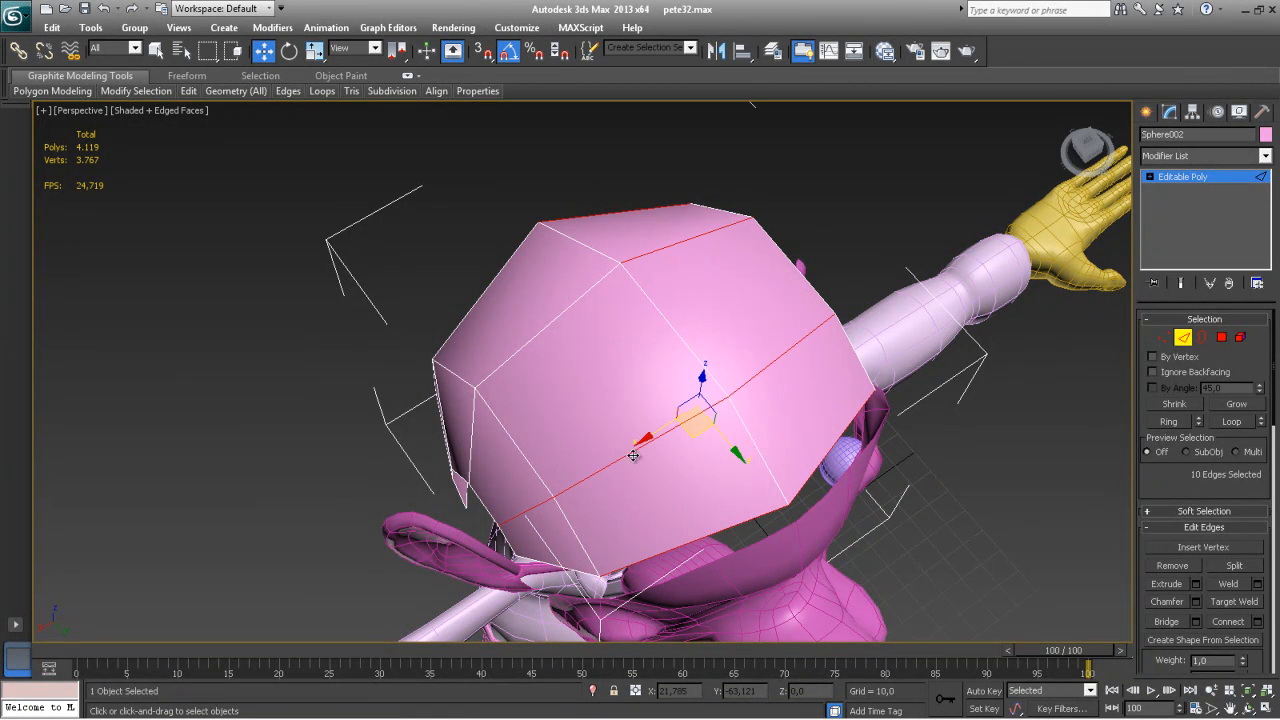
key("ctrl+z")
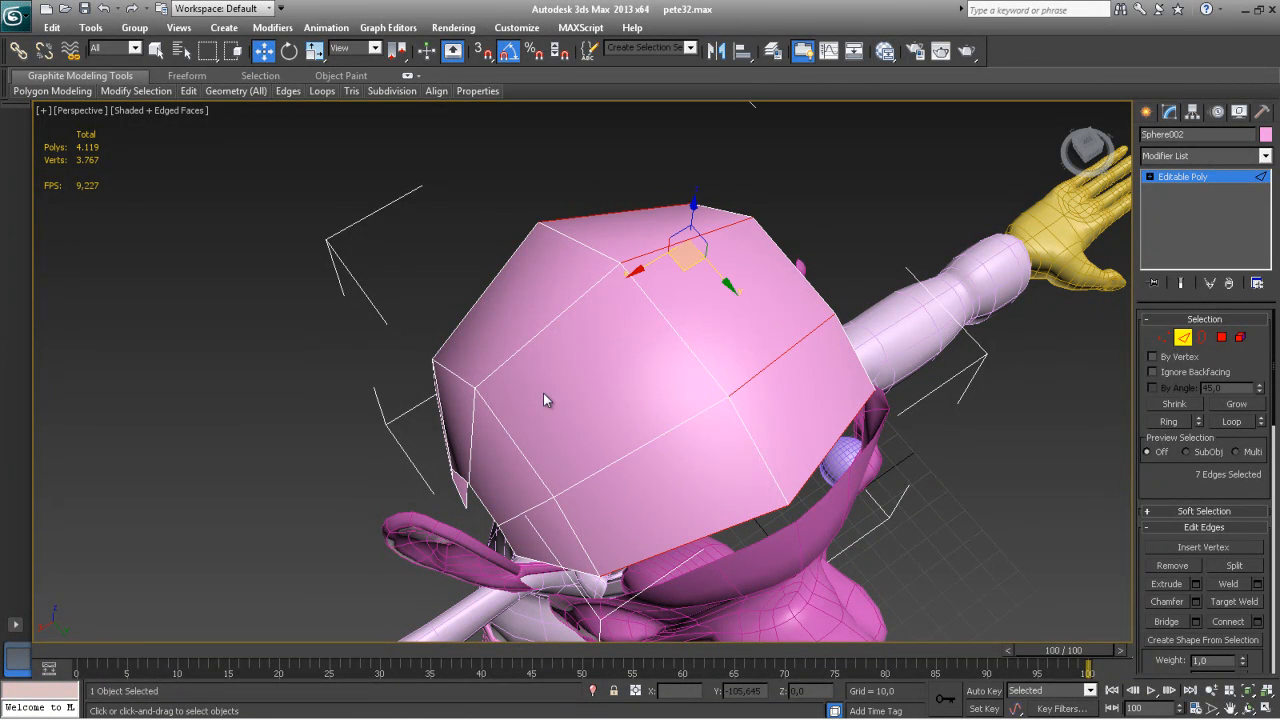
key("ctrl+y")
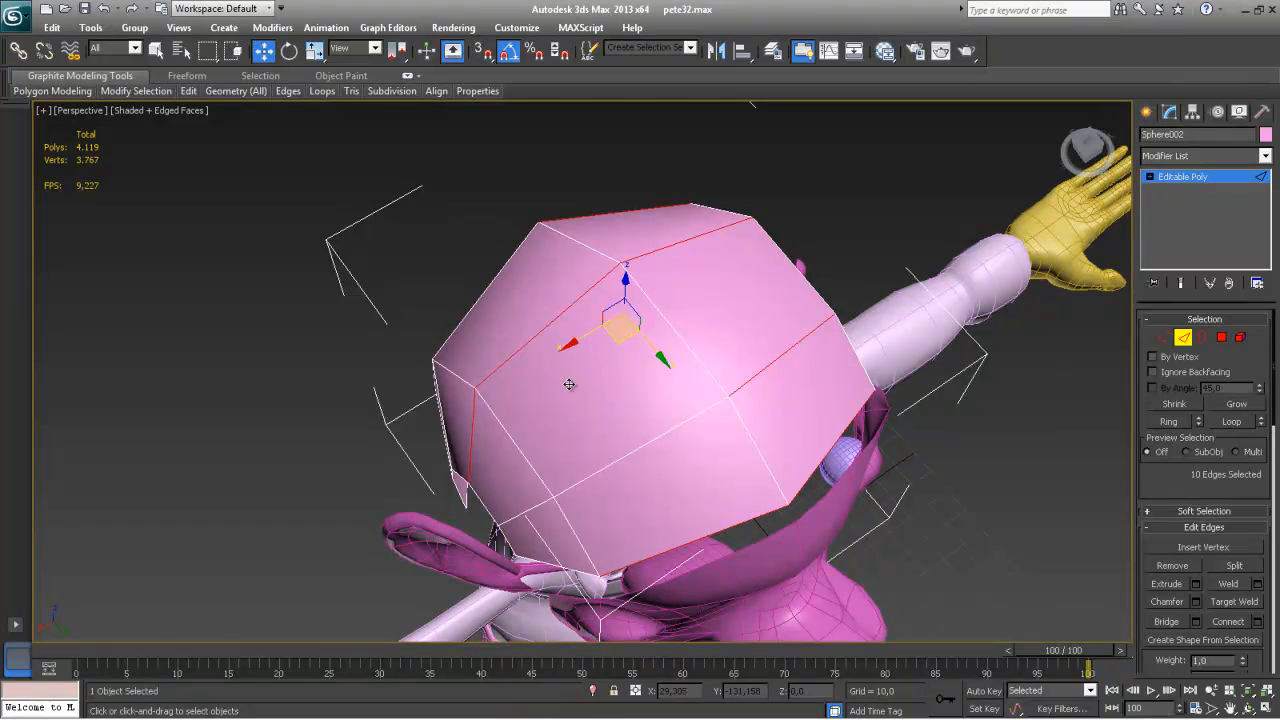
key("ctrl+z")
Connect the crosswise edges on both sides of the skull cap's centre line with 1 segment and raise the new edge loops slightly
left_click(623, 461, "ctrl")
left_click(522, 348, "ctrl")
middle_click_drag(522, 348, 703, 294, "alt")
left_click(684, 313, "ctrl")
left_click(647, 440, "ctrl")
middle_click_drag(690, 565, 430, 540, "alt")
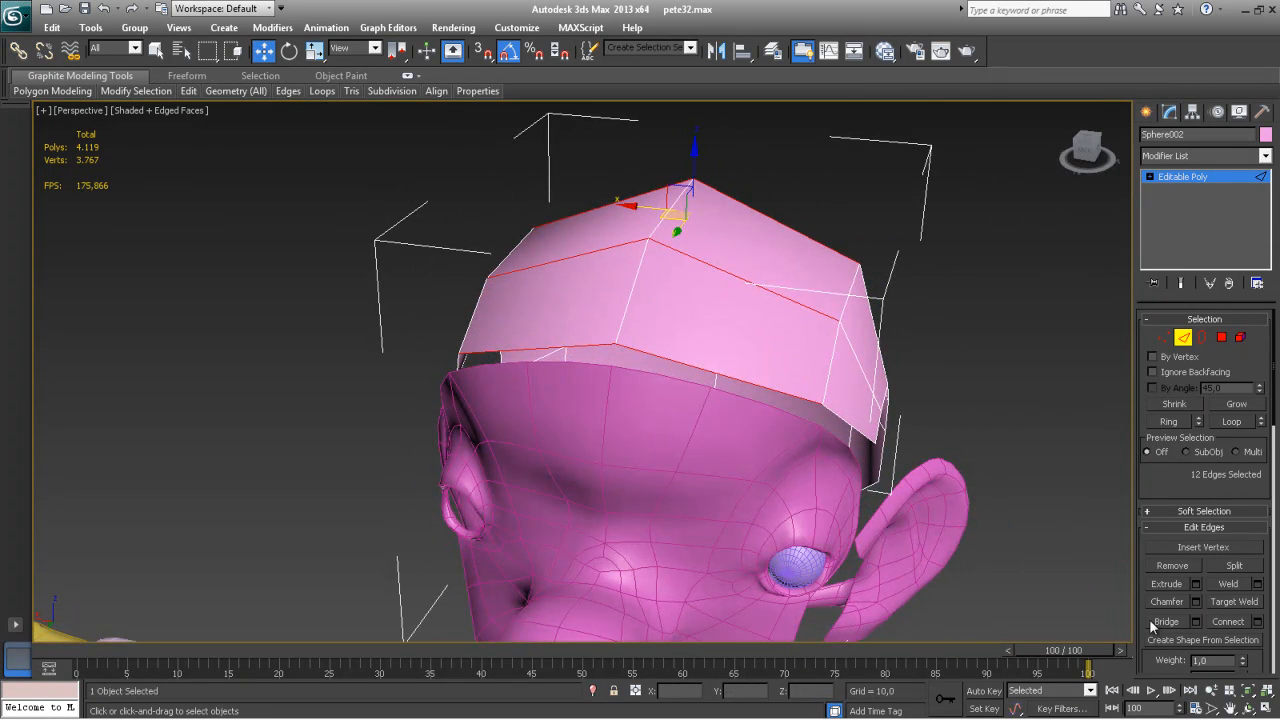
left_click(1258, 622)
middle_click_drag(688, 412, 675, 402, "alt")
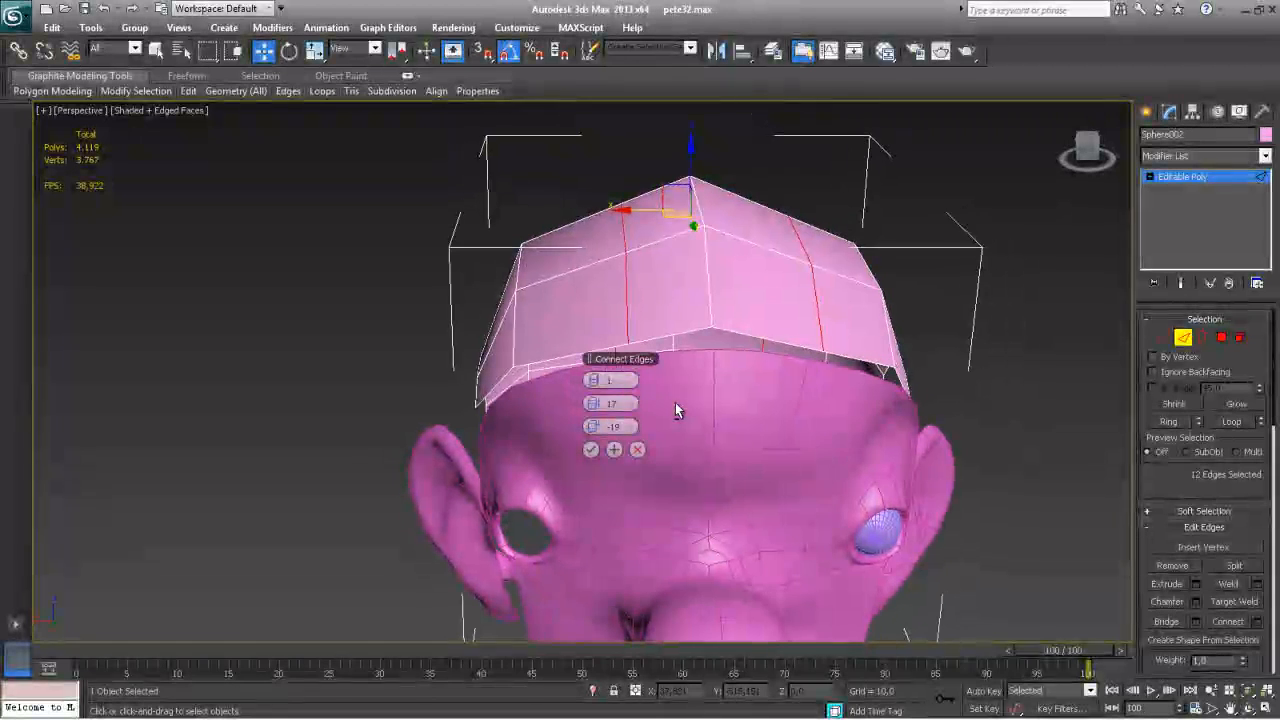
mouse_move(596, 427)
left_mouse_down()
mouse_move(572, 427)
mouse_move(691, 426)
mouse_move(600, 431)
left_mouse_up()
left_click(593, 449)
middle_click_drag(591, 460, 606, 420, "alt")
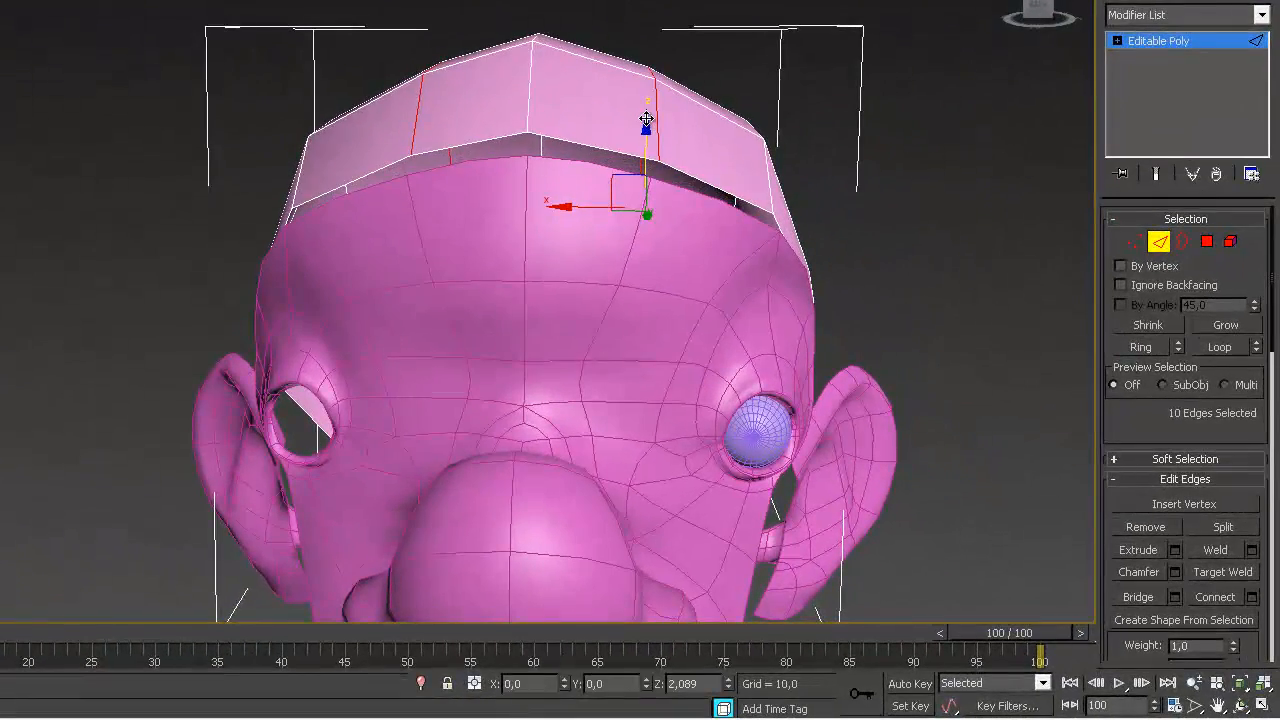
Move the four vertices of the new edge loops at the back of the skull cap outward along Y
middle_click_drag(834, 191, 462, 260, "alt")
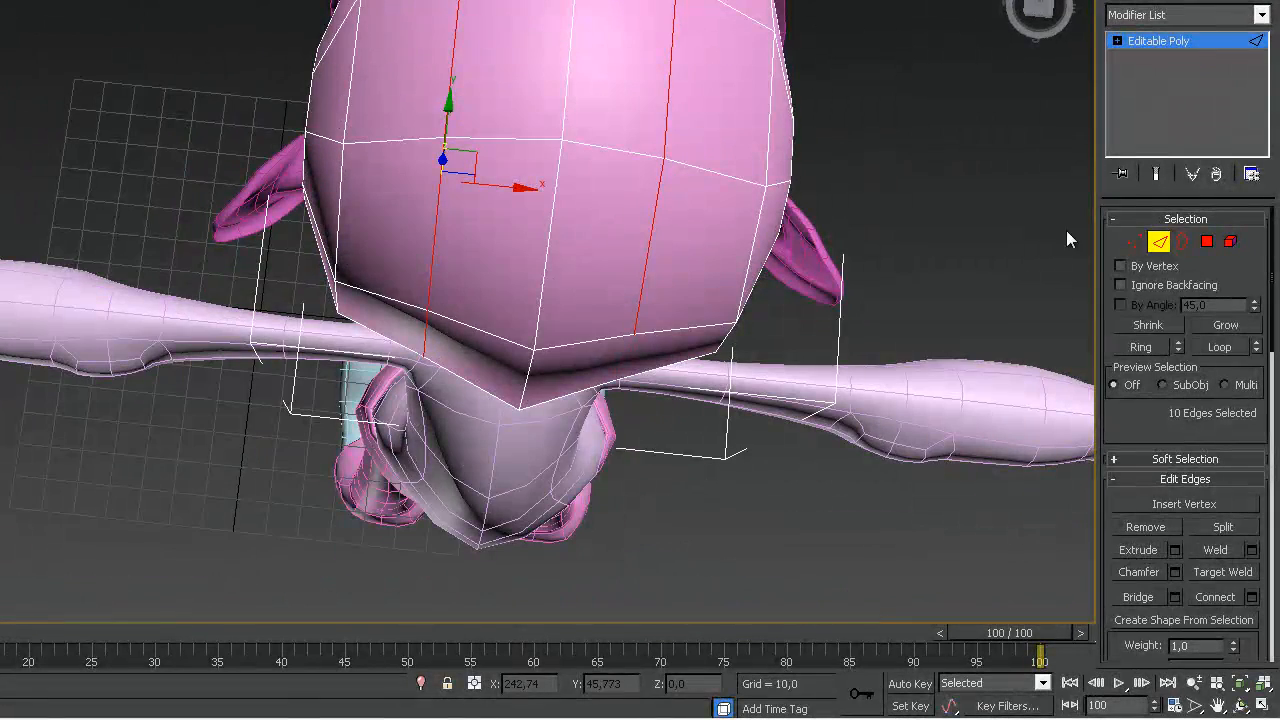
left_click(1134, 241)
middle_click_drag(880, 330, 661, 297, "alt")
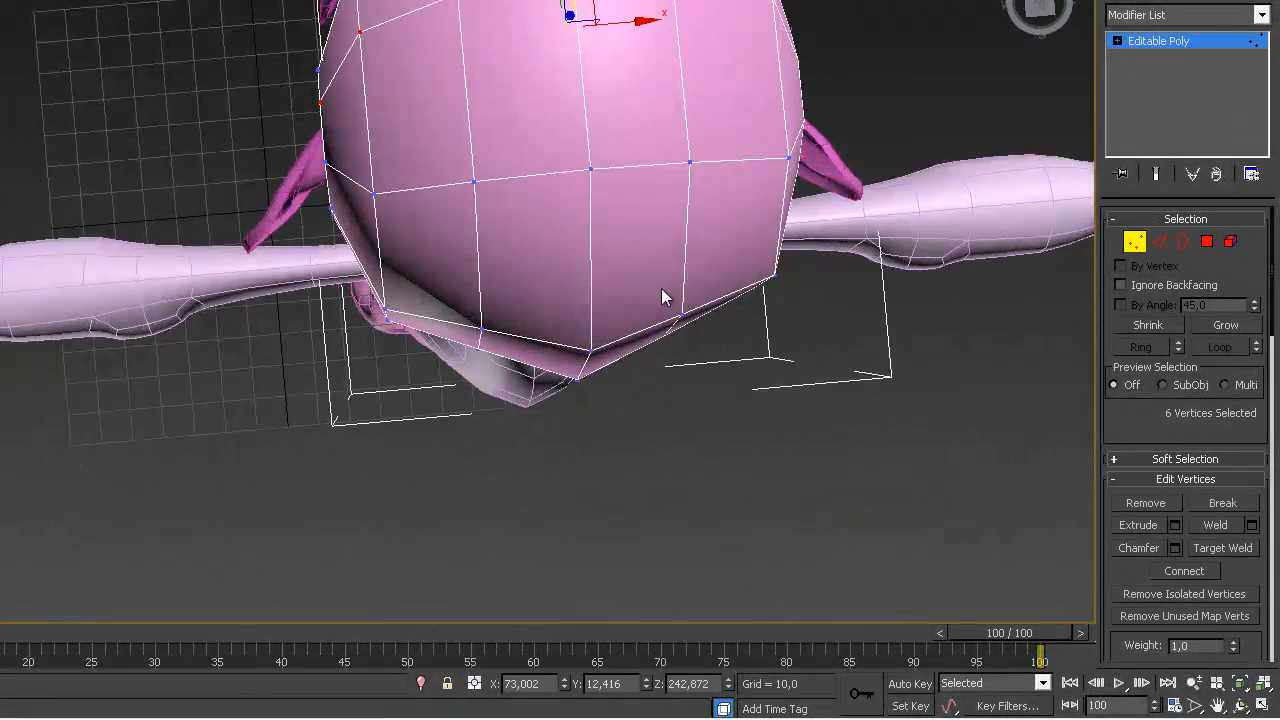
left_click_drag(710, 400, 712, 403)
left_click_drag(469, 293, 526, 387, "ctrl")
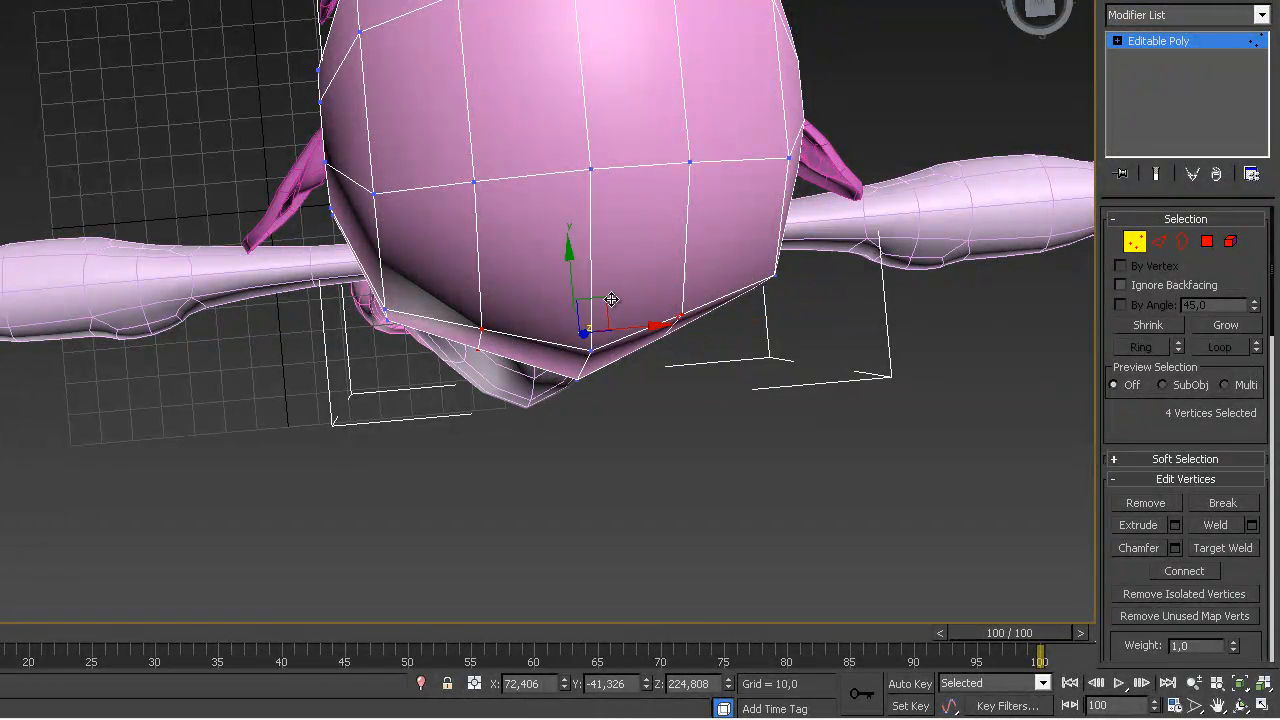
left_click_drag(567, 250, 569, 270)
Reposition the two new vertices on the skull cap's lower back rim, moving them down along Z
middle_click_drag(614, 307, 642, 635, "alt")
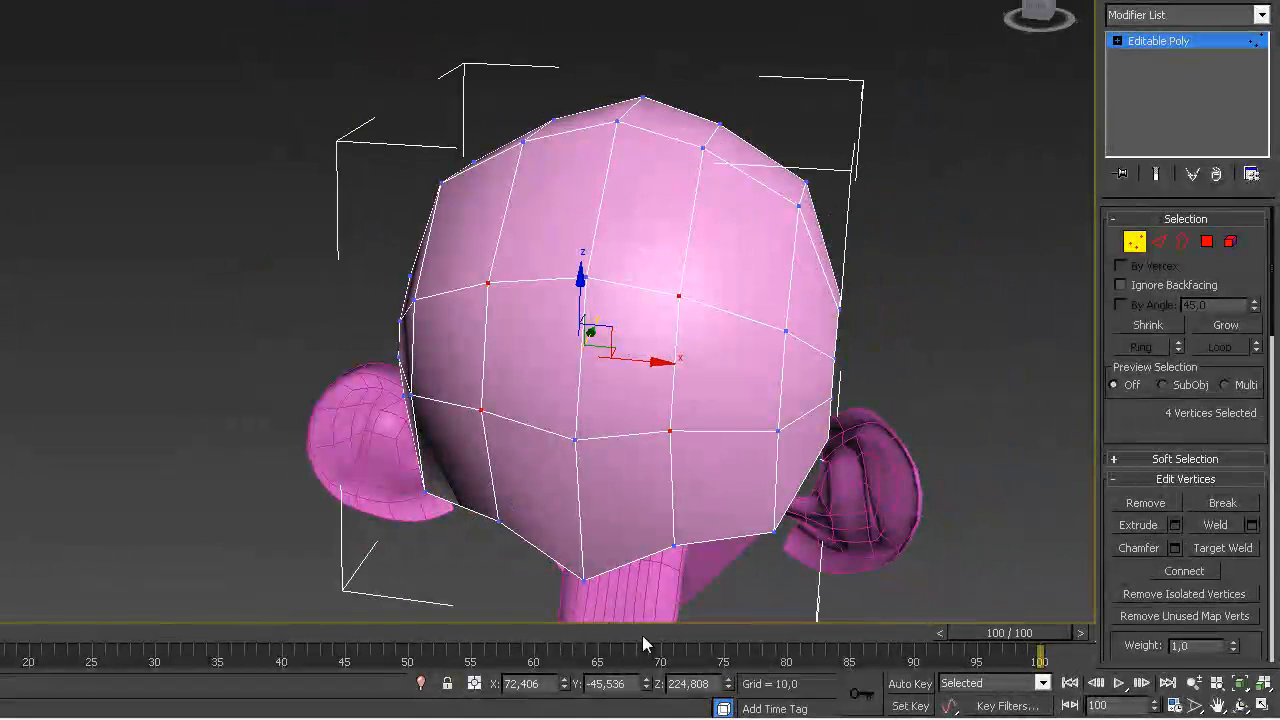
left_click(671, 543)
left_click(502, 526, "ctrl")
middle_click_drag(514, 553, 637, 562, "alt")
left_click_drag(669, 534, 650, 535)
middle_click_drag(650, 535, 585, 493, "alt")
left_click_drag(564, 457, 563, 480)
middle_click_drag(563, 480, 791, 531, "alt")
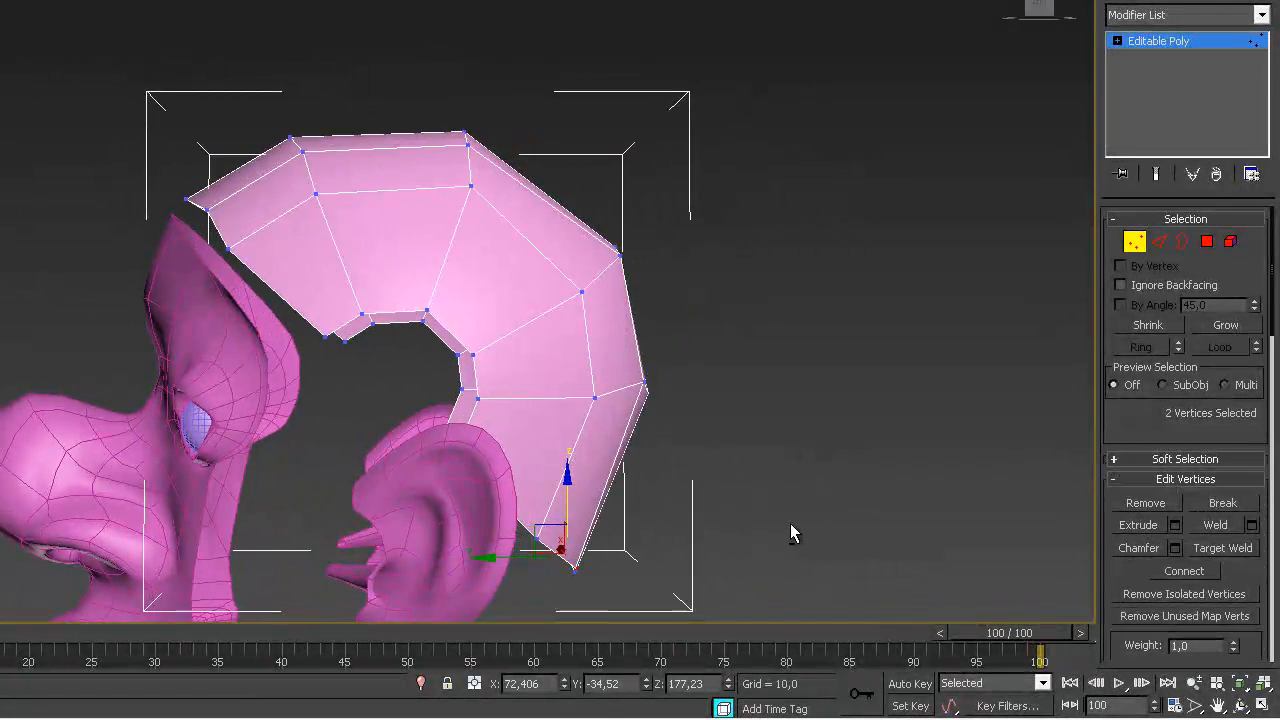
Lower the rim vertices of both side openings toward the ears and bring the rear lower corners down to the back rim's level
left_click_drag(513, 499, 510, 505)
middle_click_drag(498, 500, 437, 294, "alt")
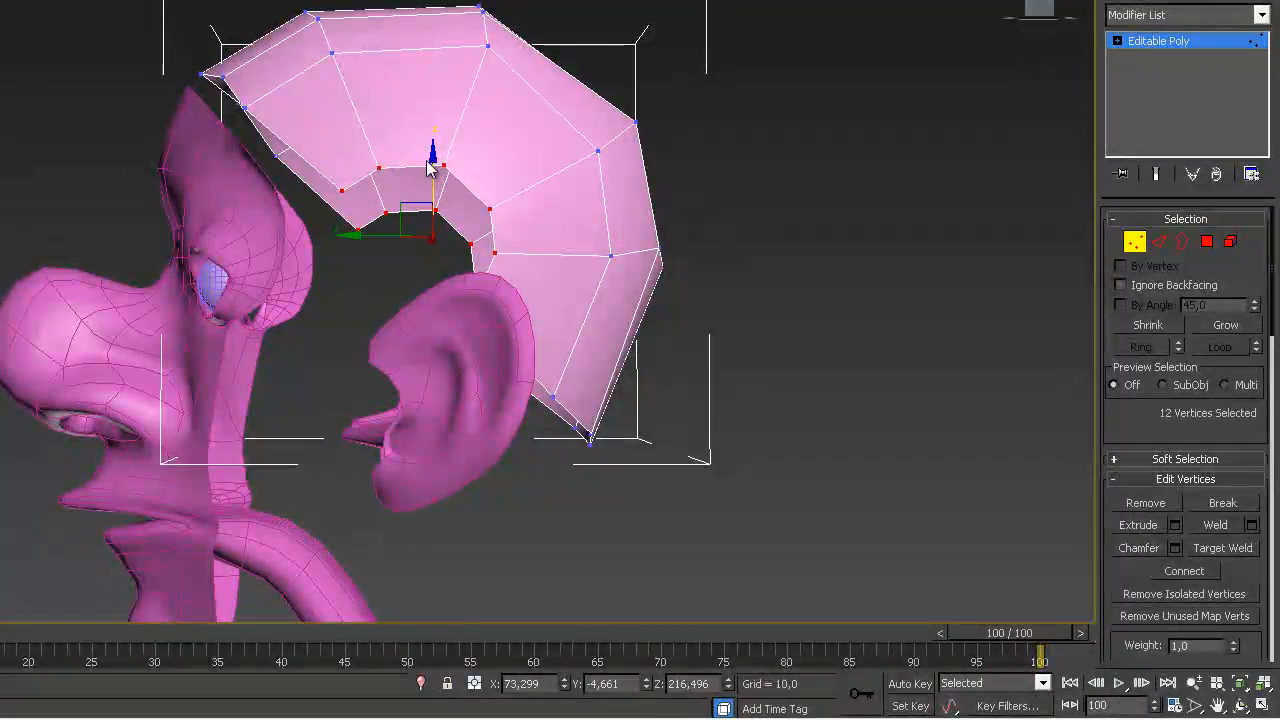
left_click_drag(433, 153, 377, 336)
middle_click_drag(377, 336, 438, 352, "alt")
left_click_drag(560, 374, 523, 445)
left_click_drag(540, 315, 534, 354)
Lower the two new vertices on the back rim by about 2 units along Z to even out the lower edge
middle_click_drag(534, 354, 578, 430, "alt")
left_click(590, 412)
left_click(576, 443, "ctrl")
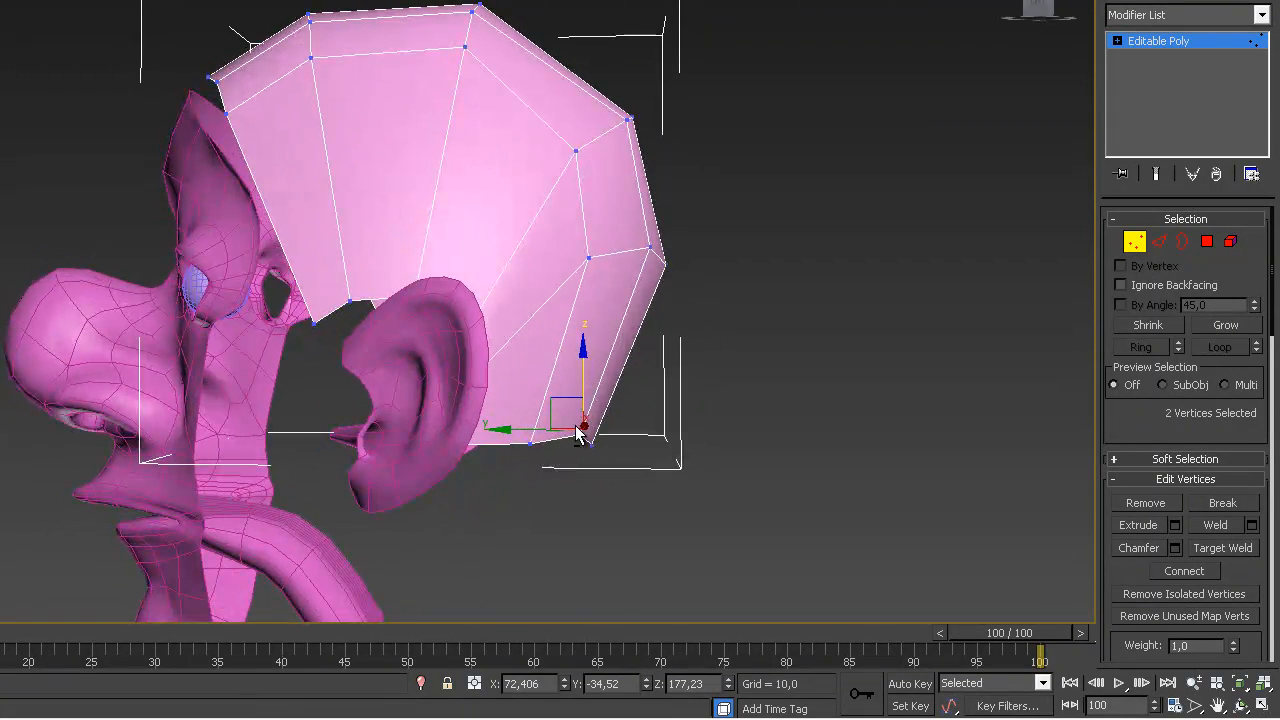
left_click_drag(582, 352, 583, 363)
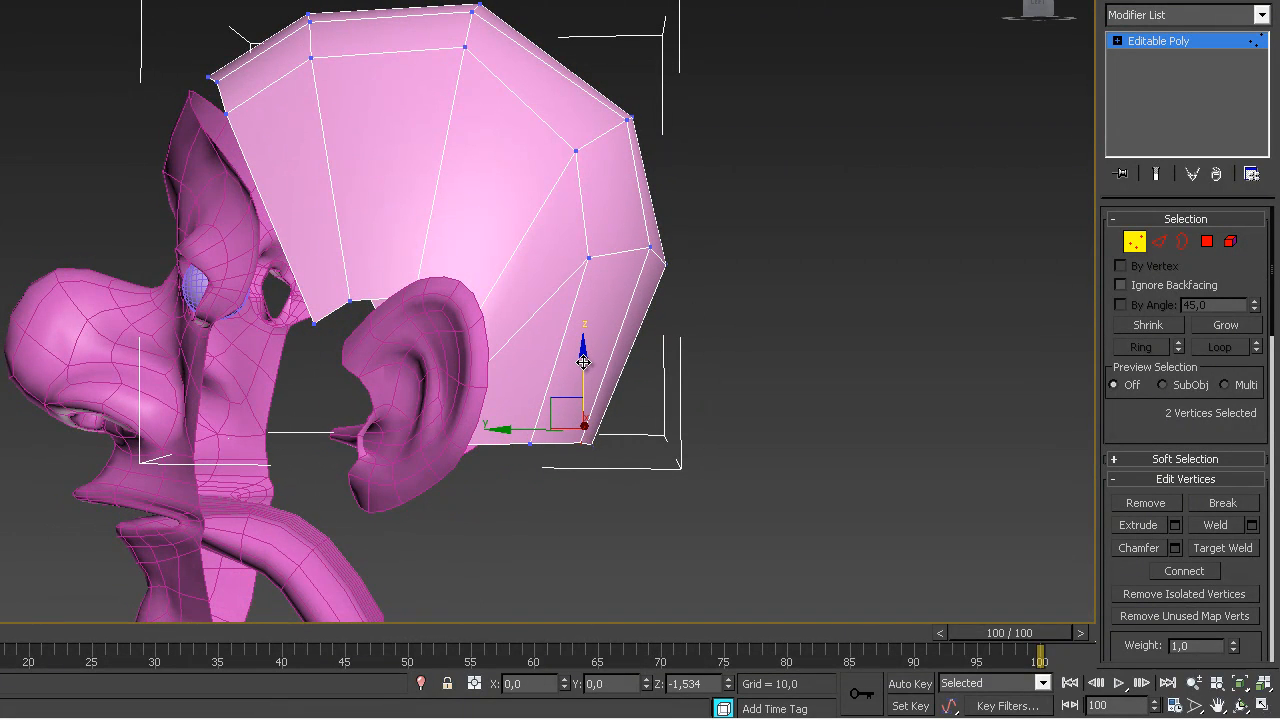
middle_click_drag(583, 363, 528, 506, "alt")
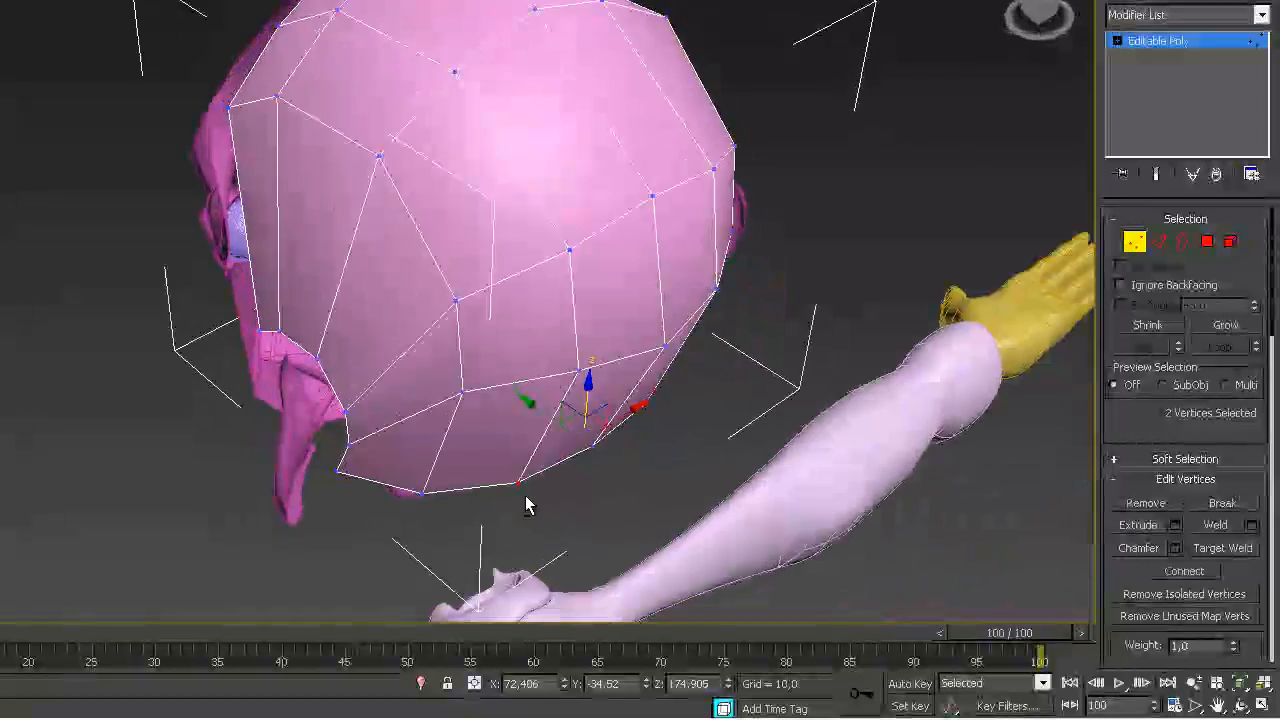
middle_click_drag(523, 400, 445, 330, "alt")
Connect the edges running down both sides of the skull cap toward the ears with 1 segment and a slide of -23
left_click(1160, 242)
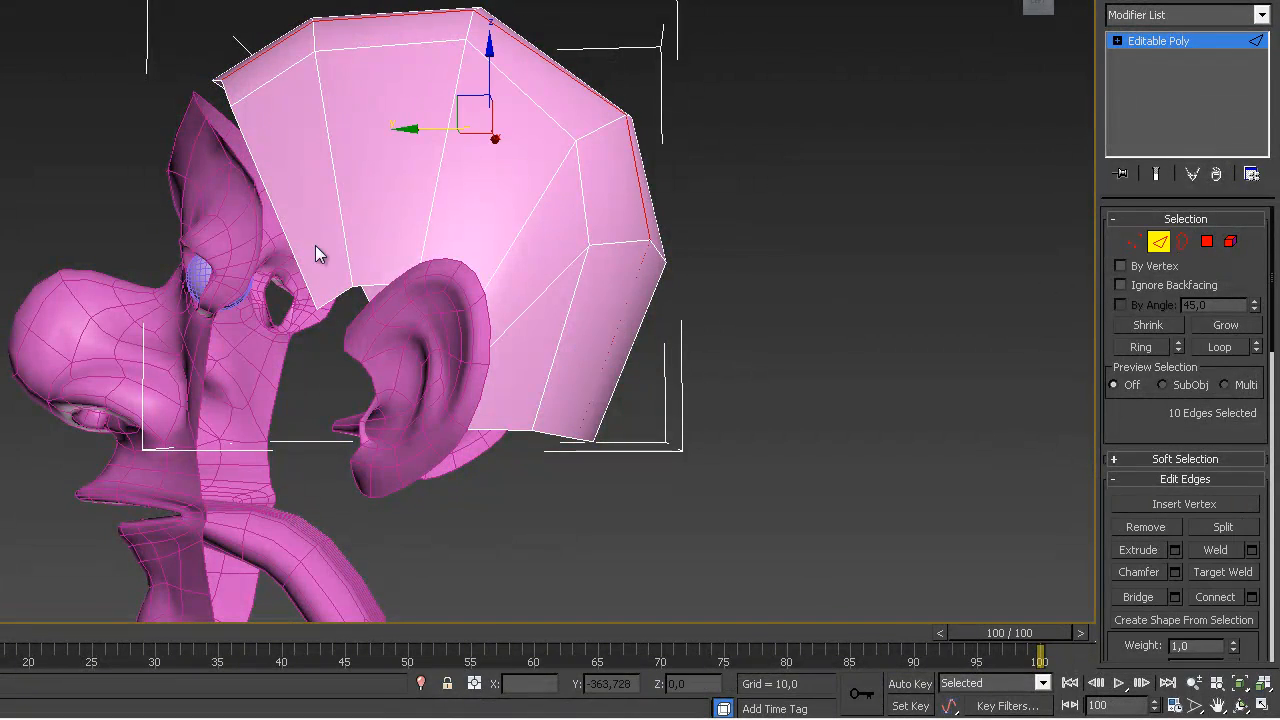
middle_click_drag(277, 185, 348, 198, "alt")
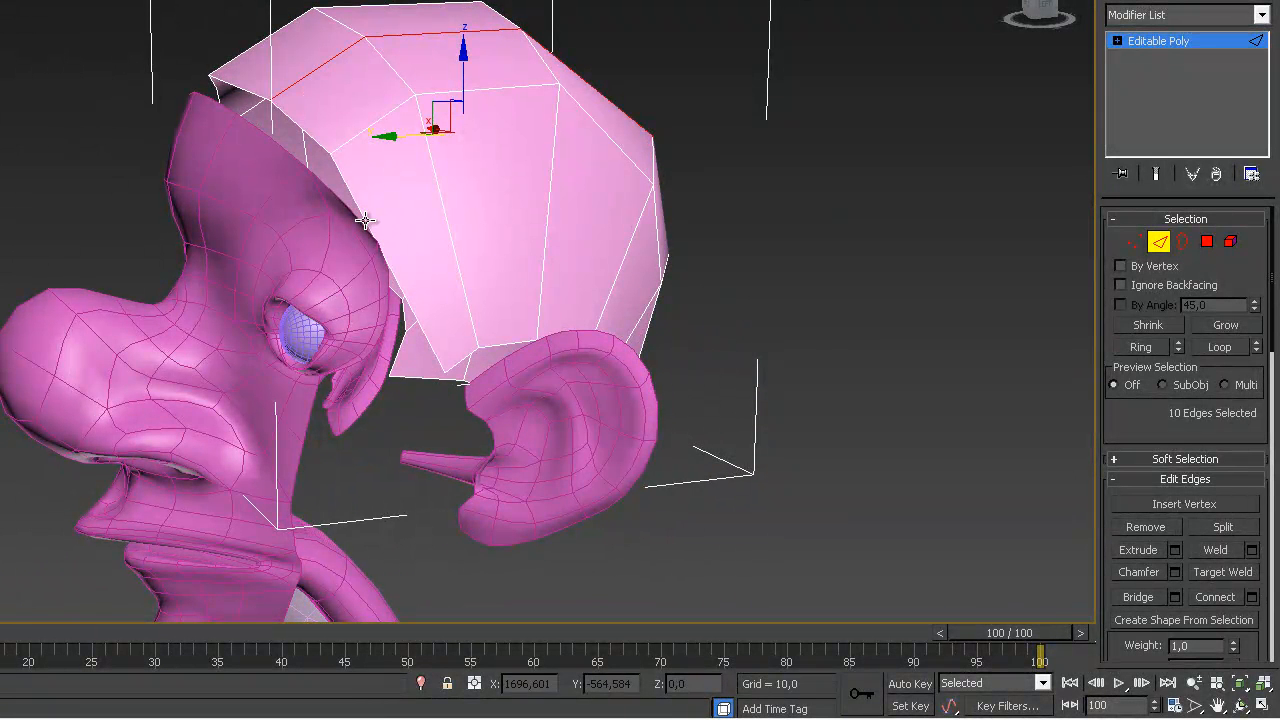
left_click(365, 220)
left_click(551, 208, "shift")
middle_click_drag(557, 229, 391, 261, "alt")
middle_click_drag(503, 443, 900, 434, "alt")
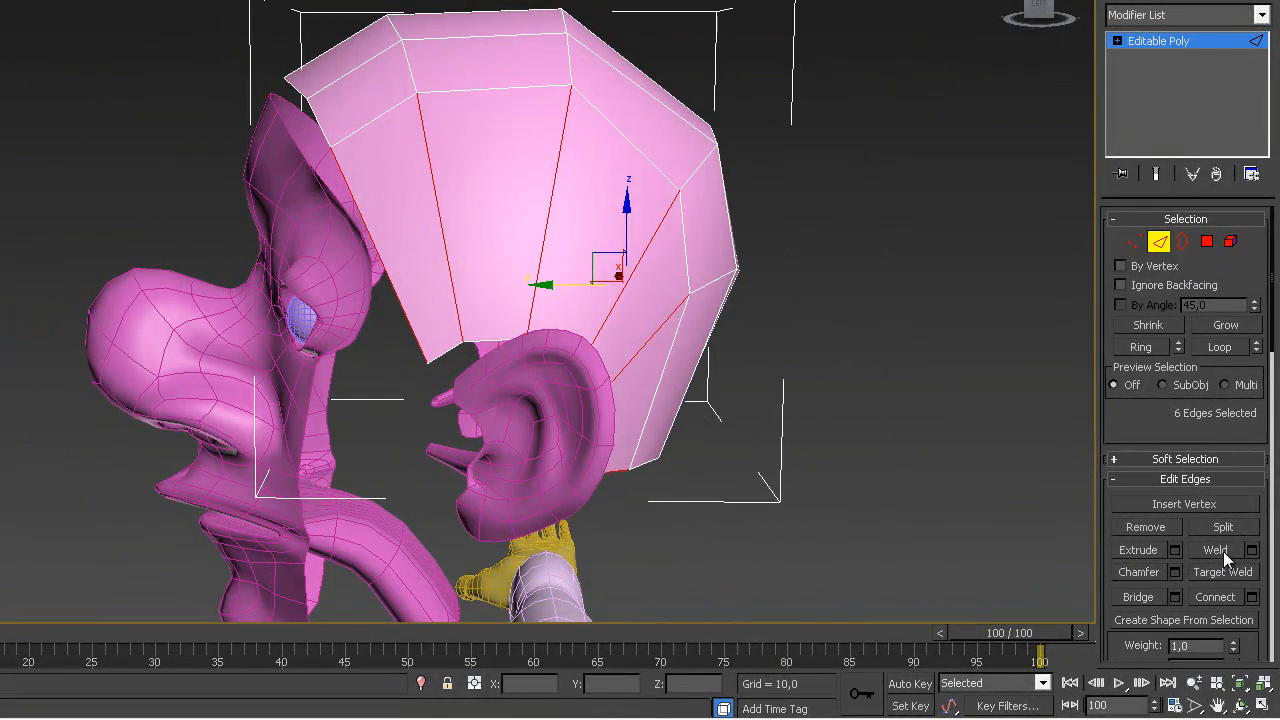
middle_click_drag(480, 440, 449, 374, "alt")
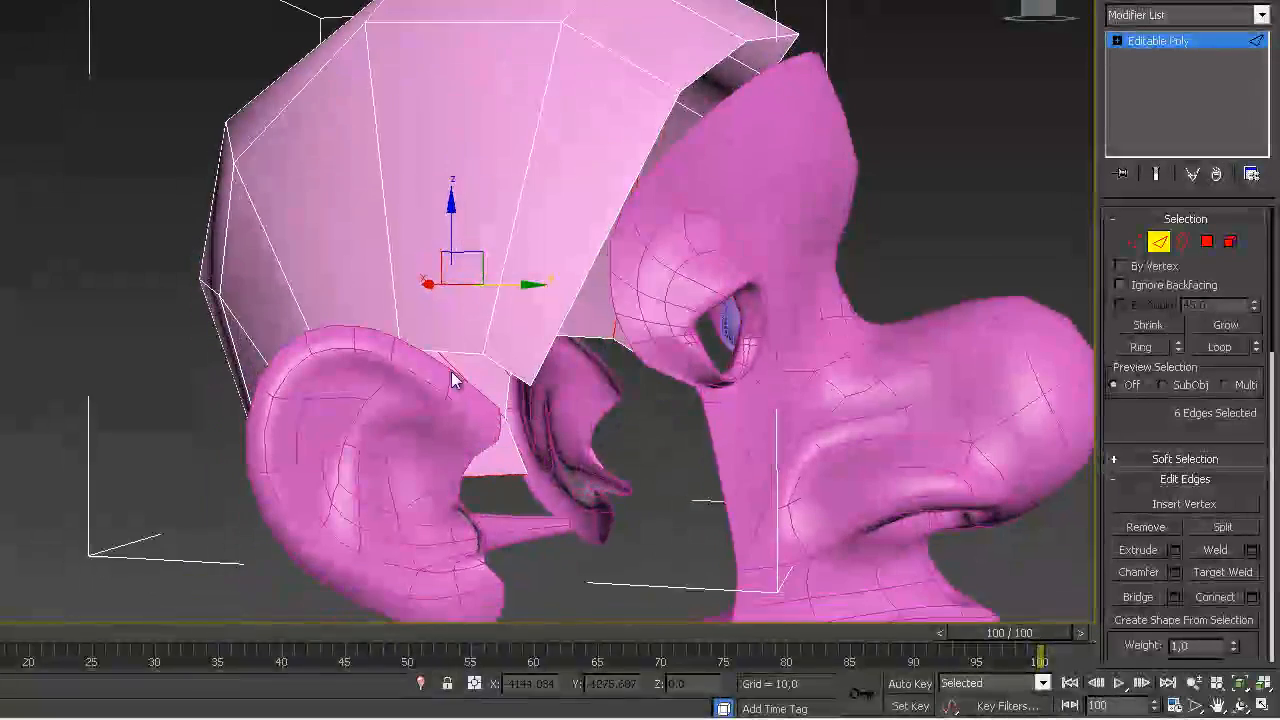
left_click(508, 247, "shift")
middle_click_drag(508, 247, 1000, 380, "alt")
left_click(1251, 597)
middle_click_drag(523, 371, 579, 351, "alt")
left_click_drag(422, 353, 355, 344)
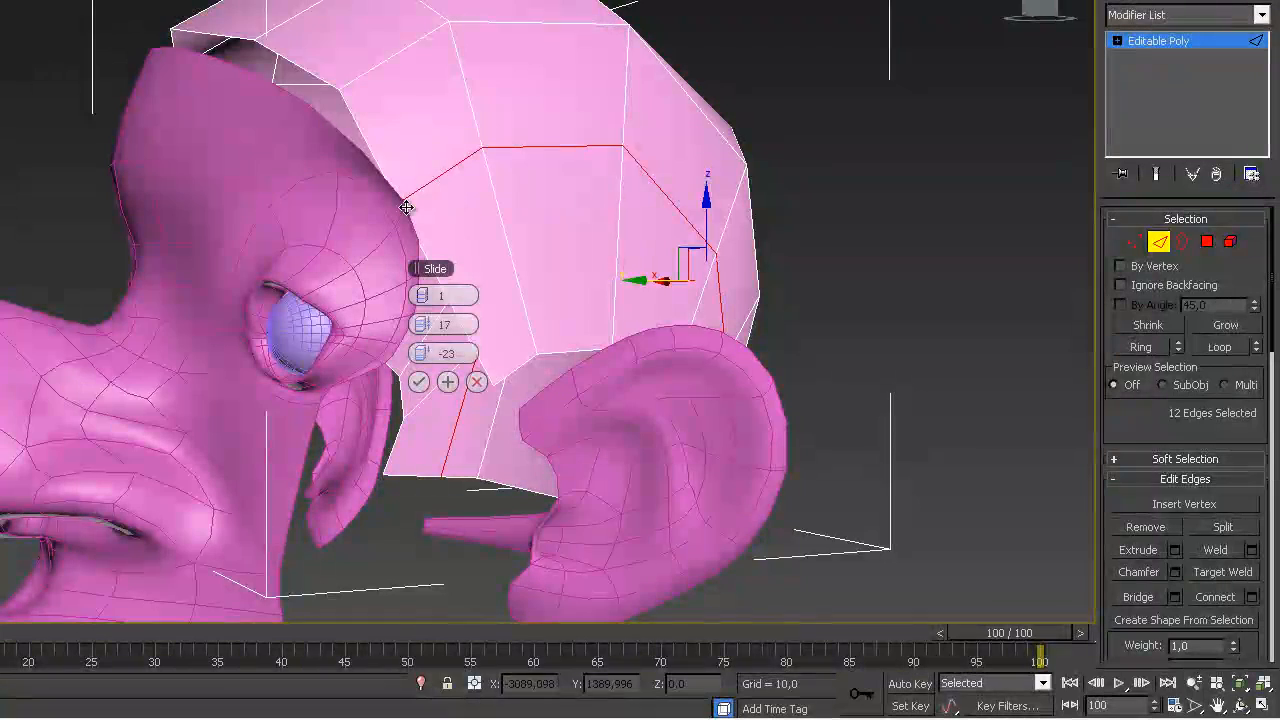
middle_click_drag(423, 263, 410, 285, "alt")
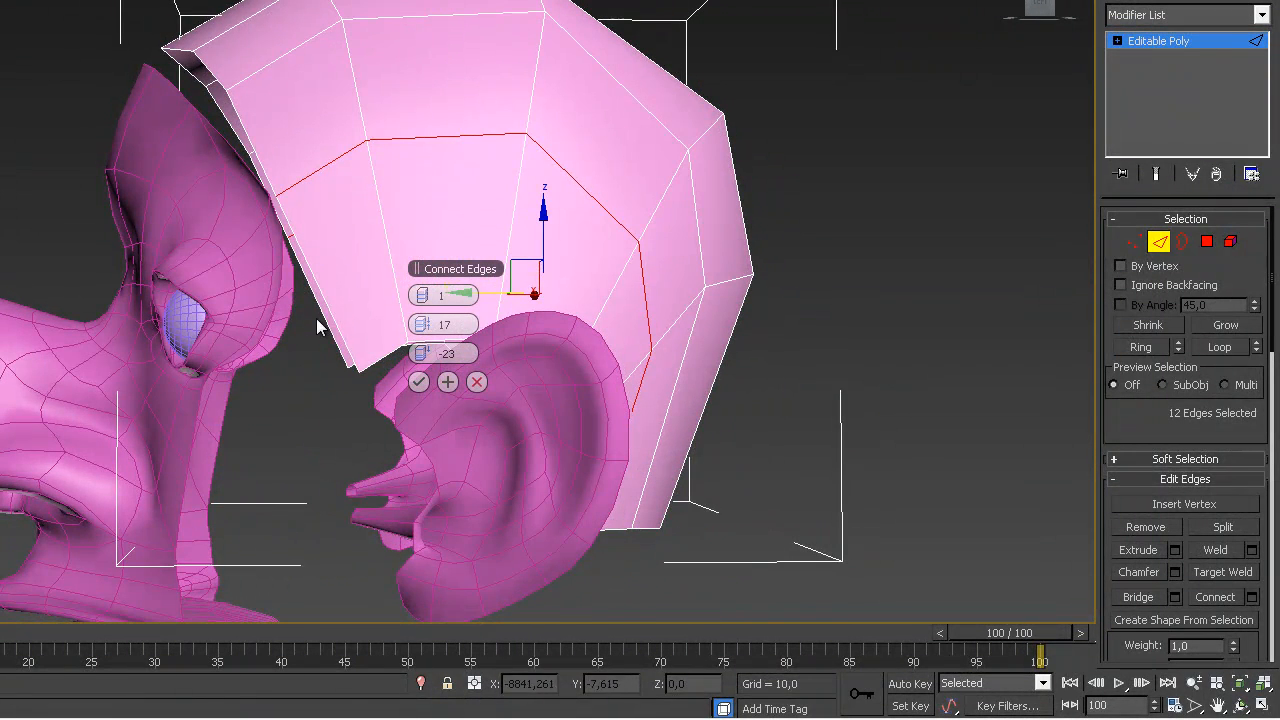
left_click(299, 267)
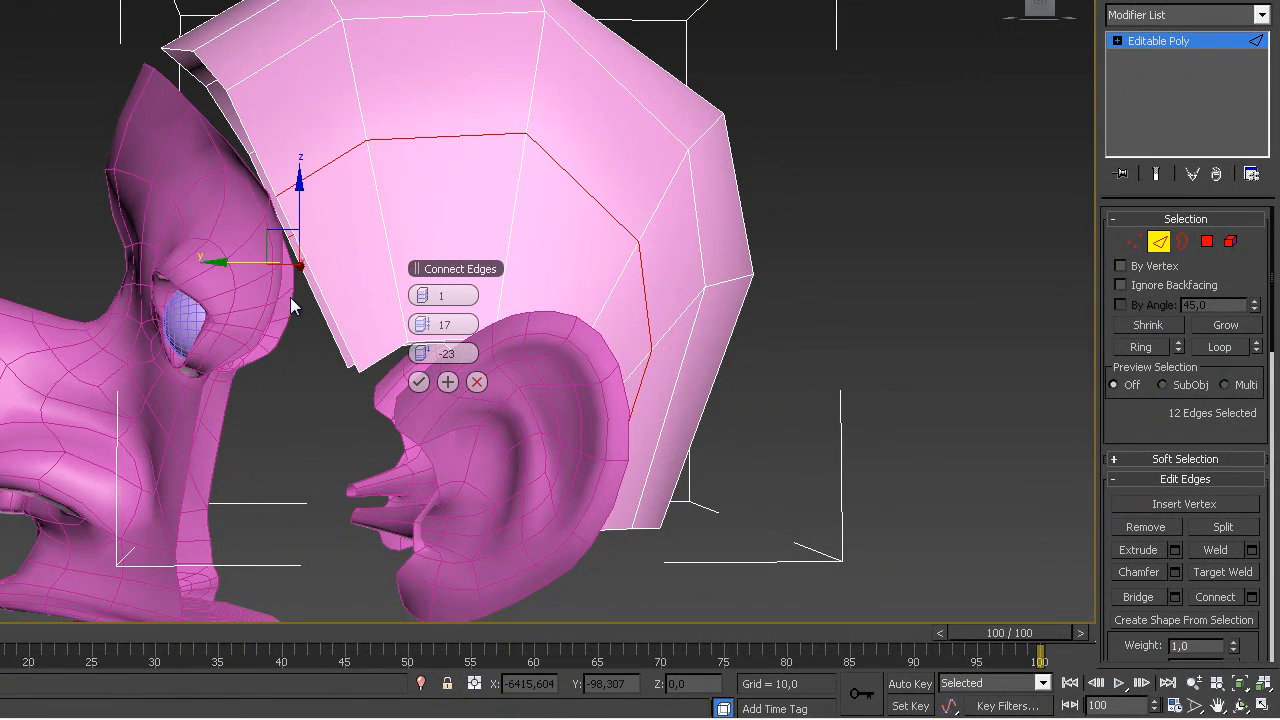
left_click(359, 229)
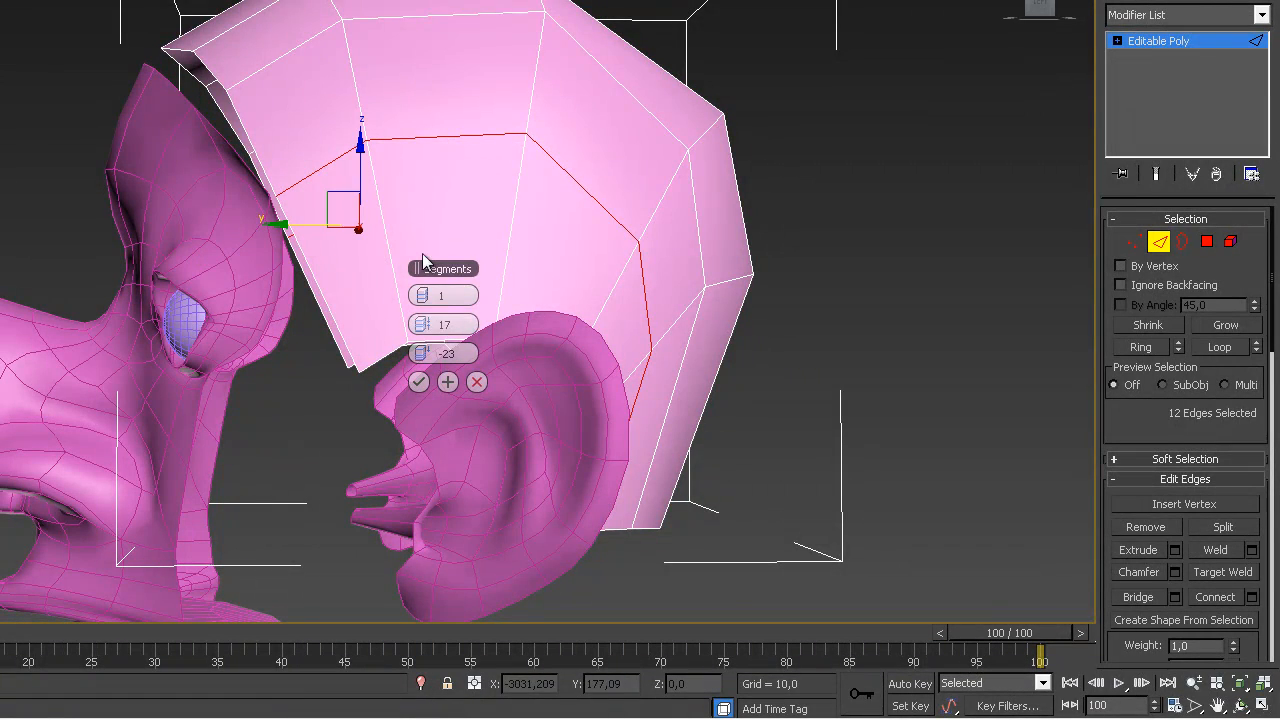
middle_click_drag(586, 337, 443, 391, "alt")
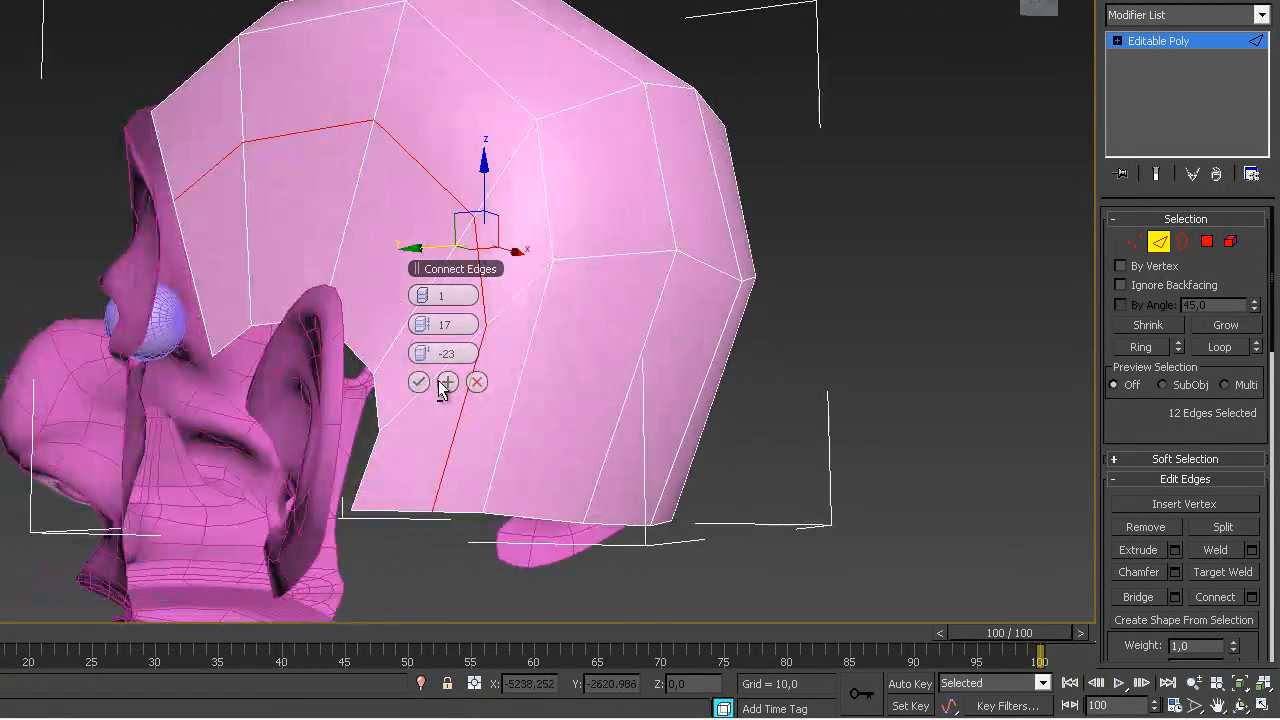
middle_click_drag(412, 462, 490, 420, "alt")
middle_click_drag(404, 508, 606, 484, "alt")
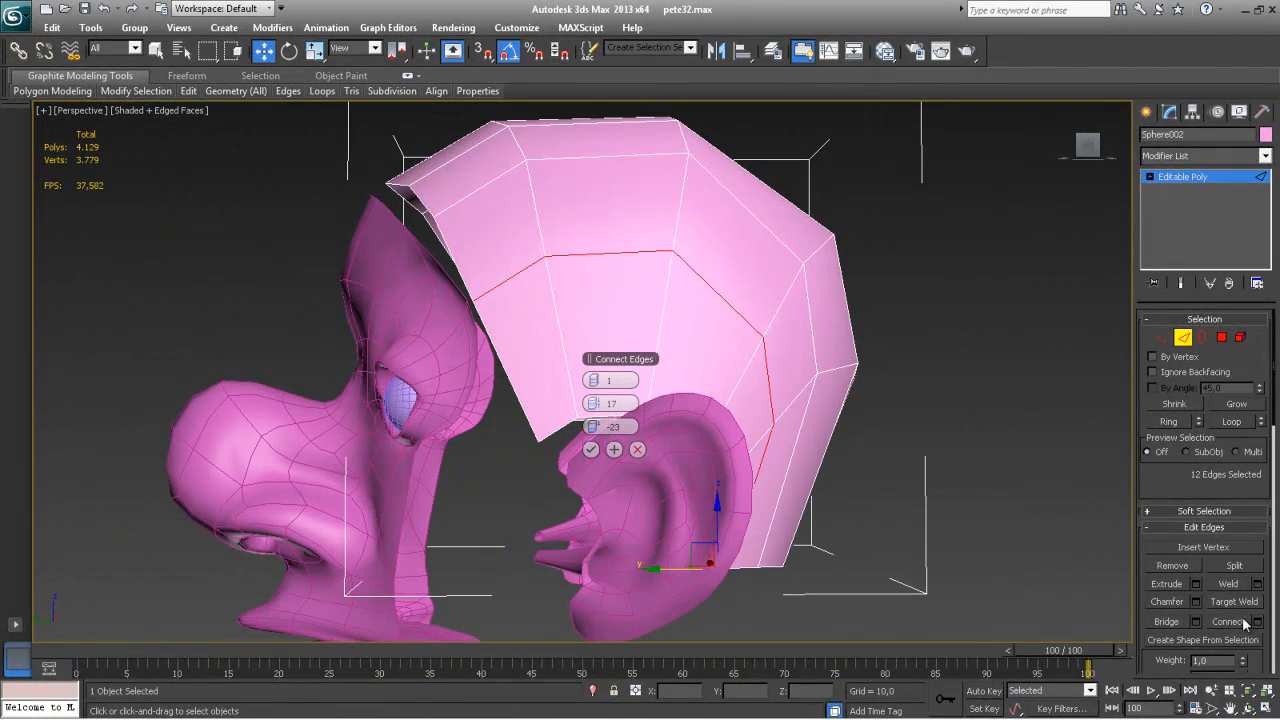
left_click(590, 449)
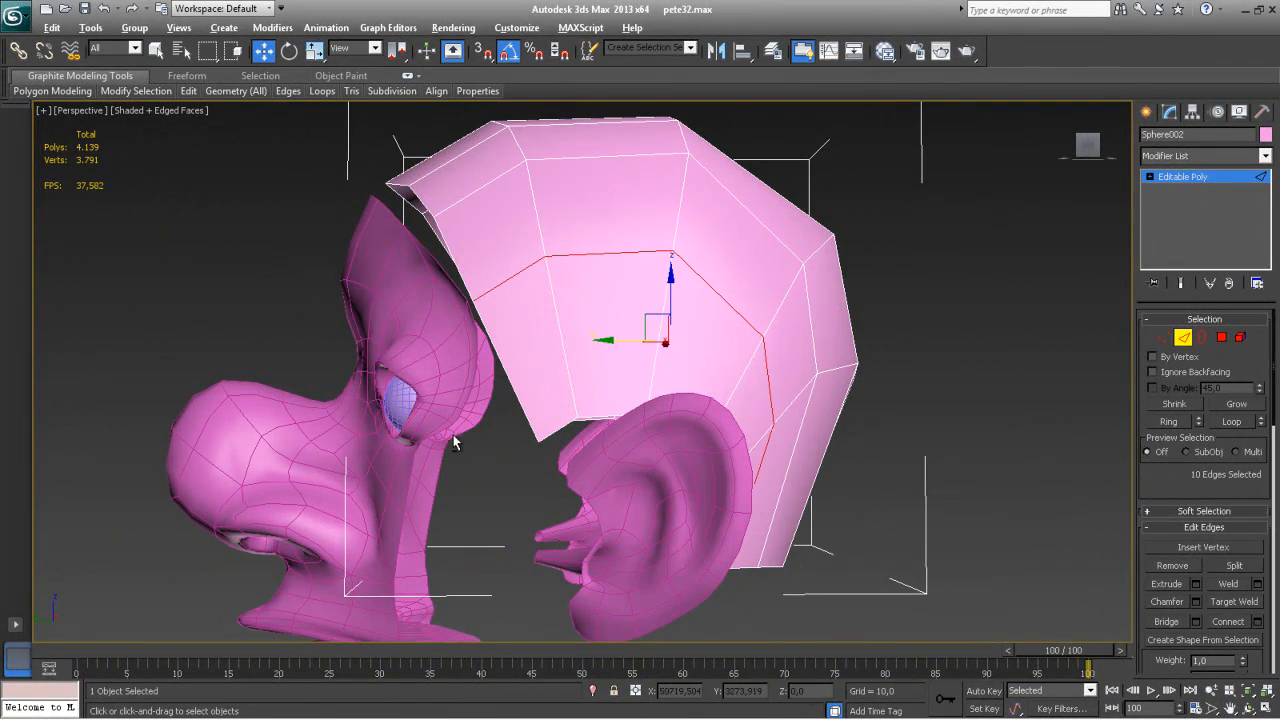
In the left view, move the skull cap's new front-rim vertices at the temple slightly up and back along the Y axis
middle_click_drag(455, 443, 451, 451, "alt")
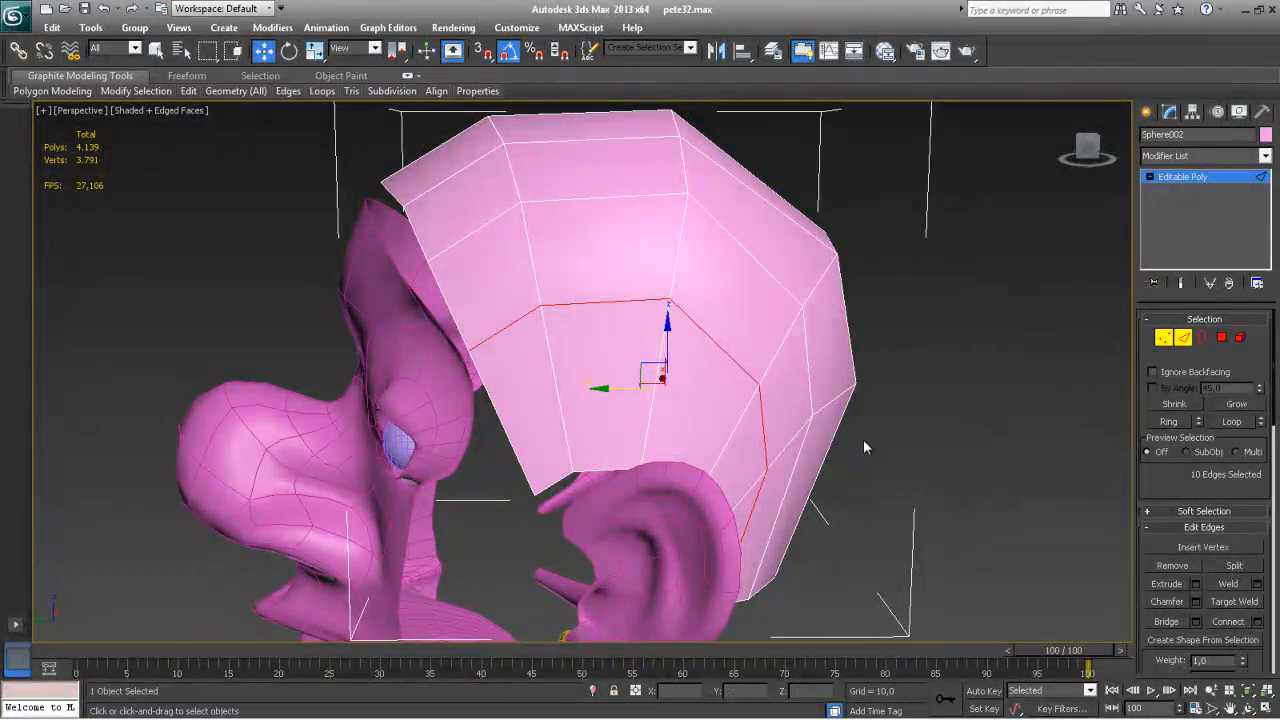
key("1")
key("alt+w")
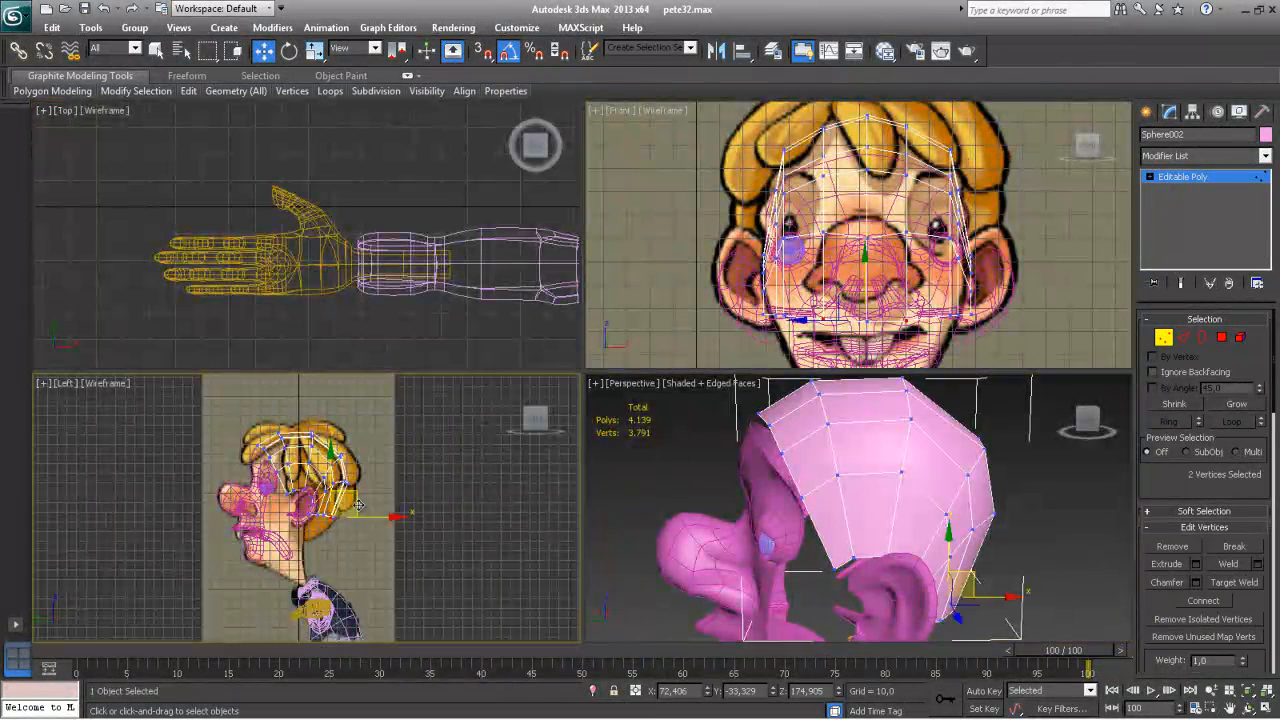
key("alt+w")
middle_click_drag(363, 521, 263, 484)
scroll(167, 445, "up", 6)
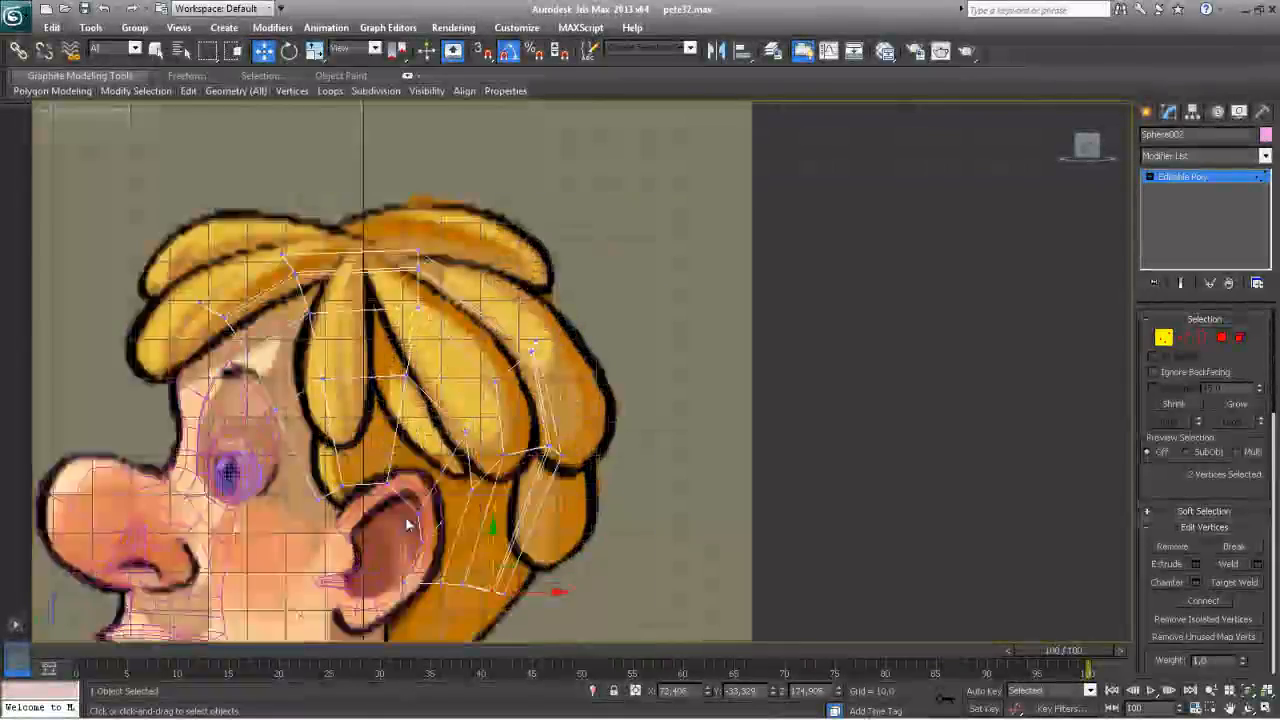
left_click(150, 424)
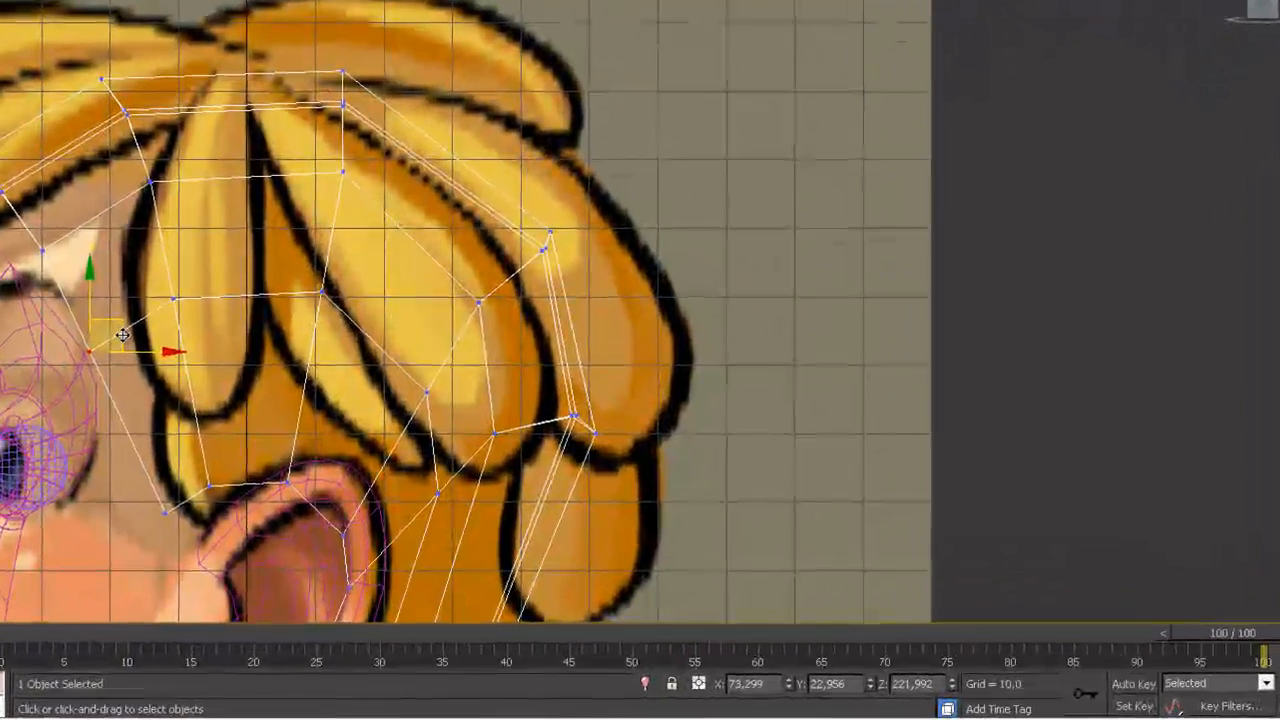
left_click(111, 327)
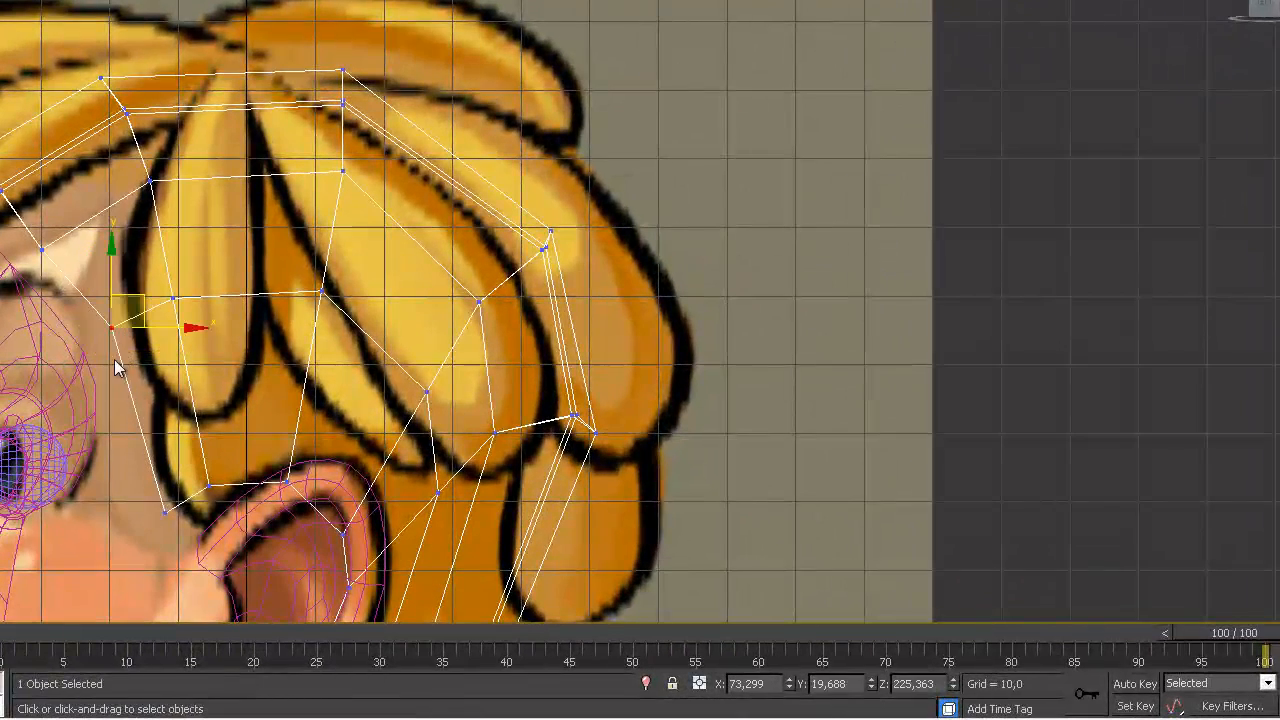
middle_click_drag(268, 505, 424, 355)
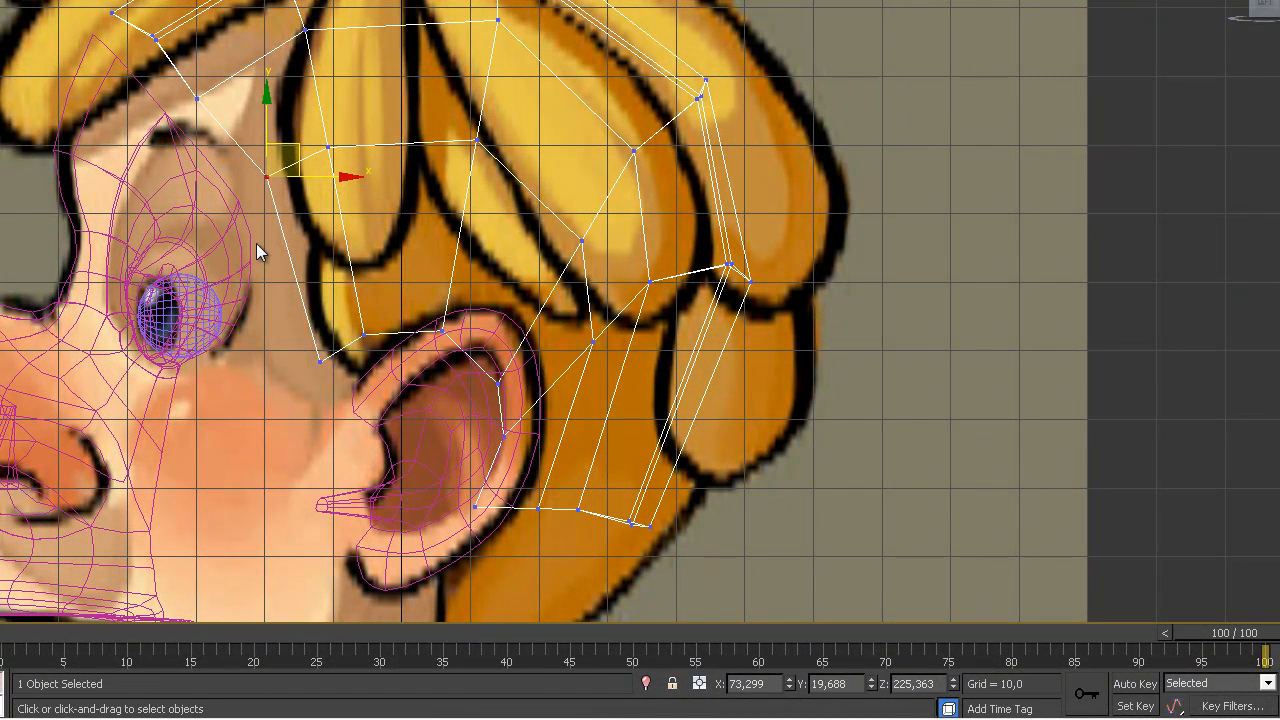
Shift the inner vertex pairs at the back of the skull cap slightly forward, lowering the lower pair level with its neighbouring vertices
middle_click_drag(590, 375, 550, 459)
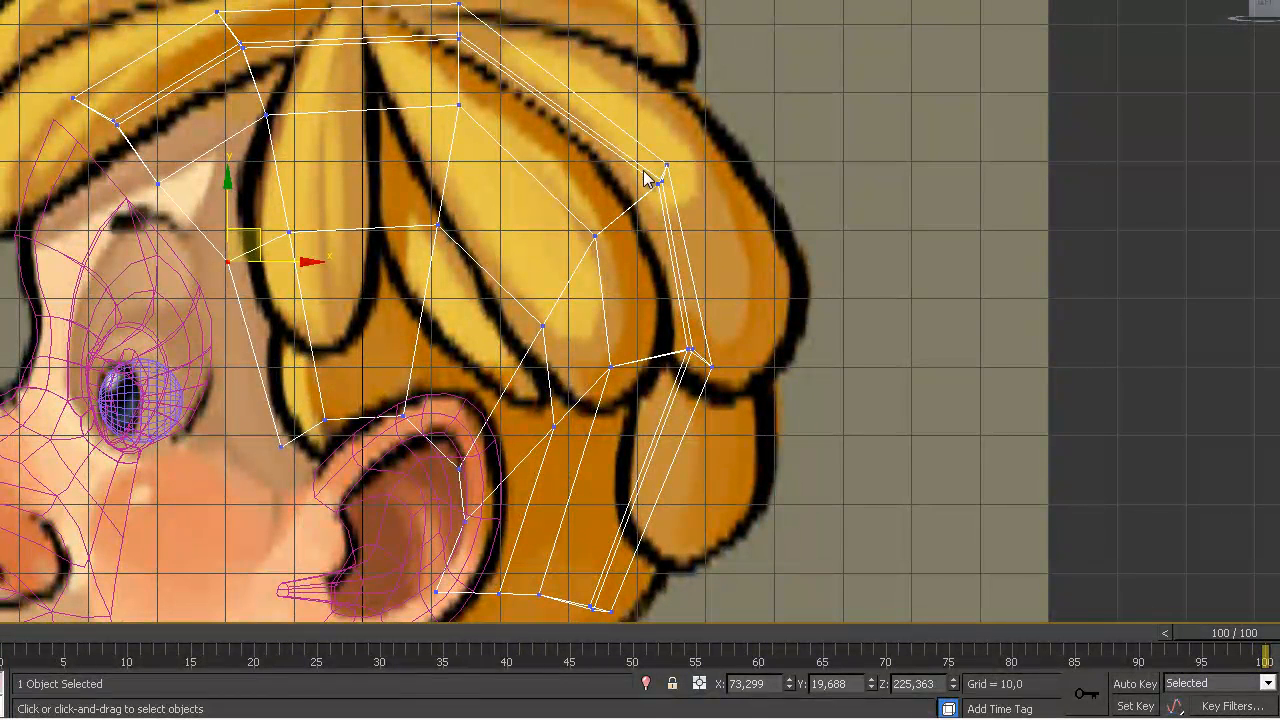
left_click(649, 181)
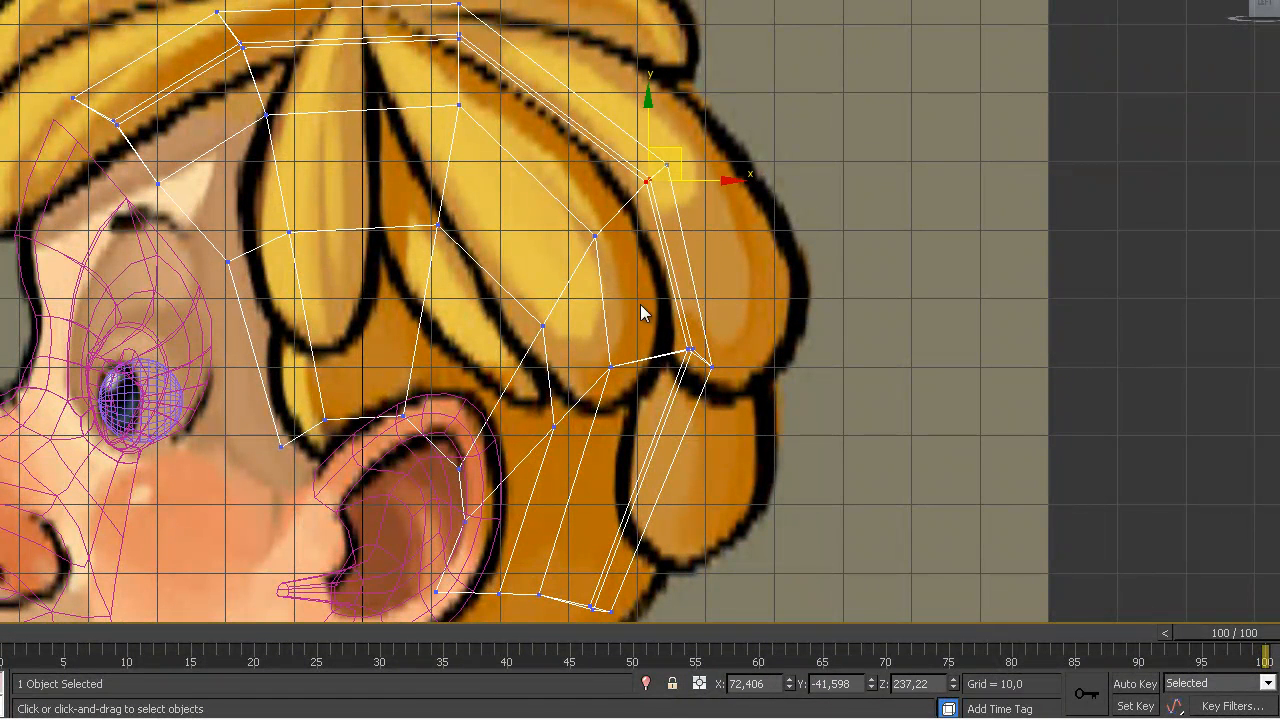
left_click(692, 352)
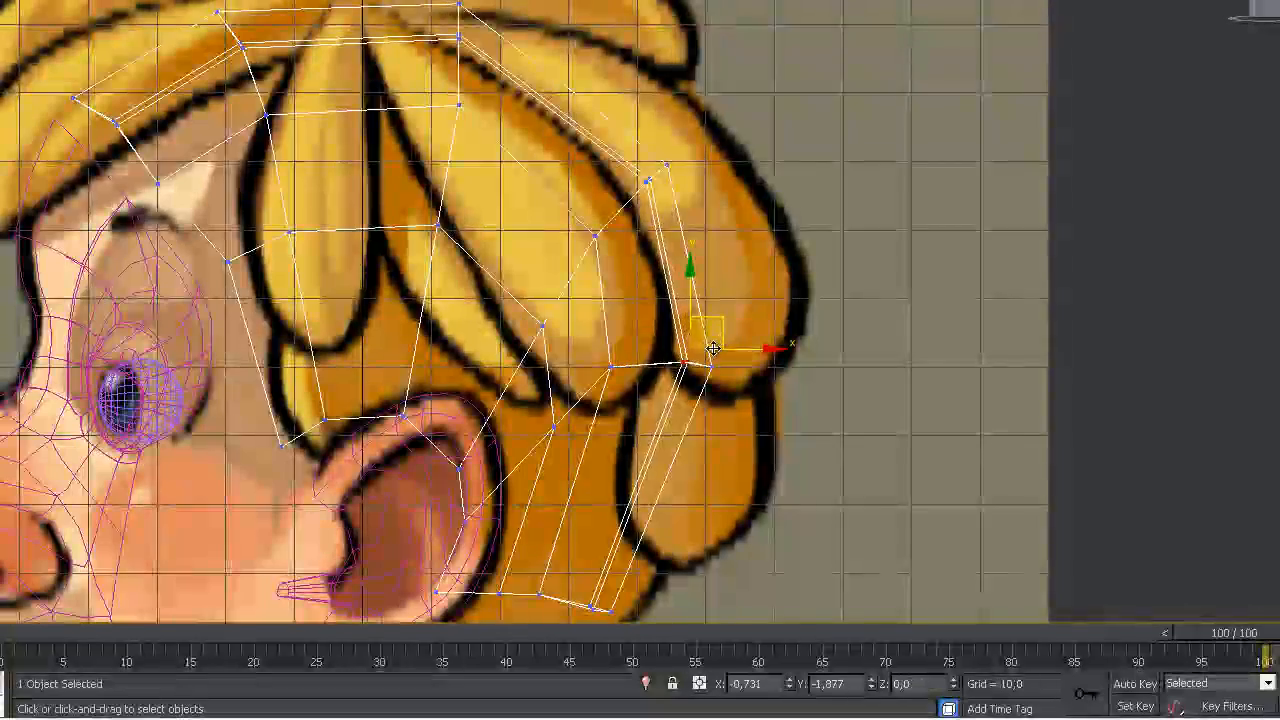
middle_click_drag(884, 445, 1109, 393)
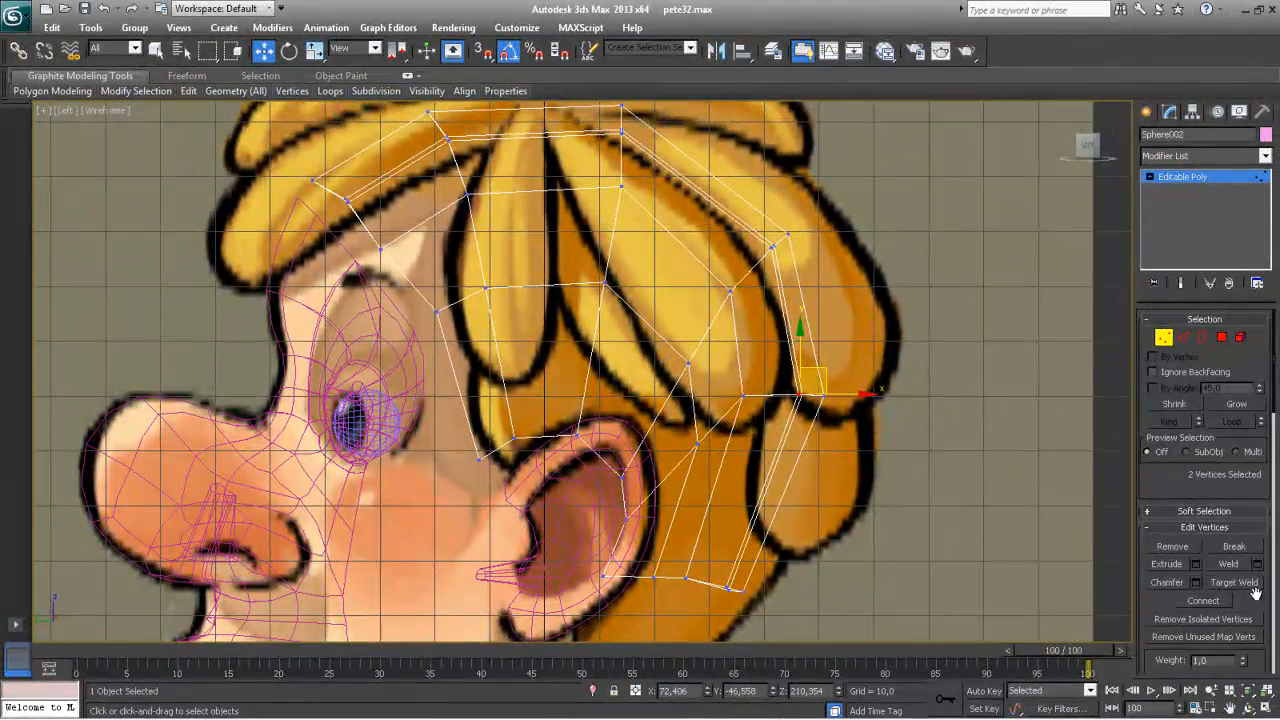
Turn on NURMS subdivision for the skull cap
scroll(1230, 450, "down", 10)
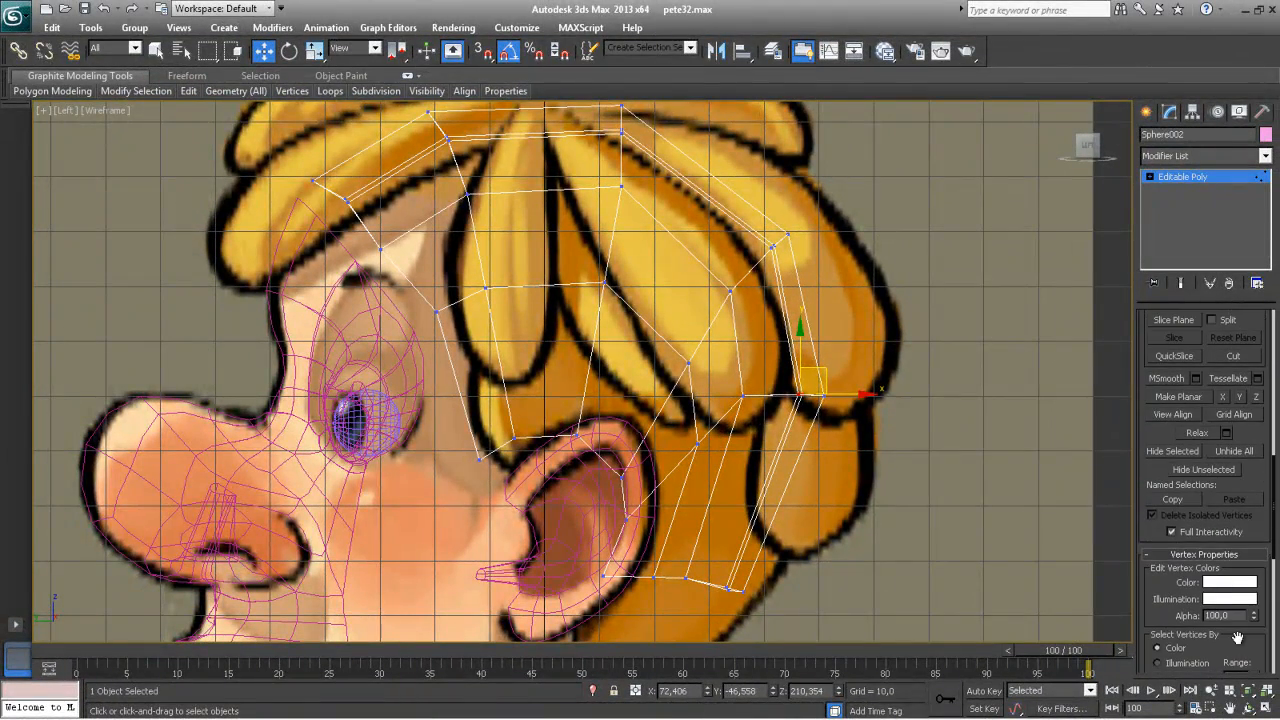
scroll(1205, 500, "down", 3)
left_click(1155, 660)
Raise the skull cap's forehead rim vertices slightly in the left view, and select the lower front corner vertices beside the ear
middle_click_drag(471, 246, 451, 290)
middle_click_drag(722, 508, 736, 428)
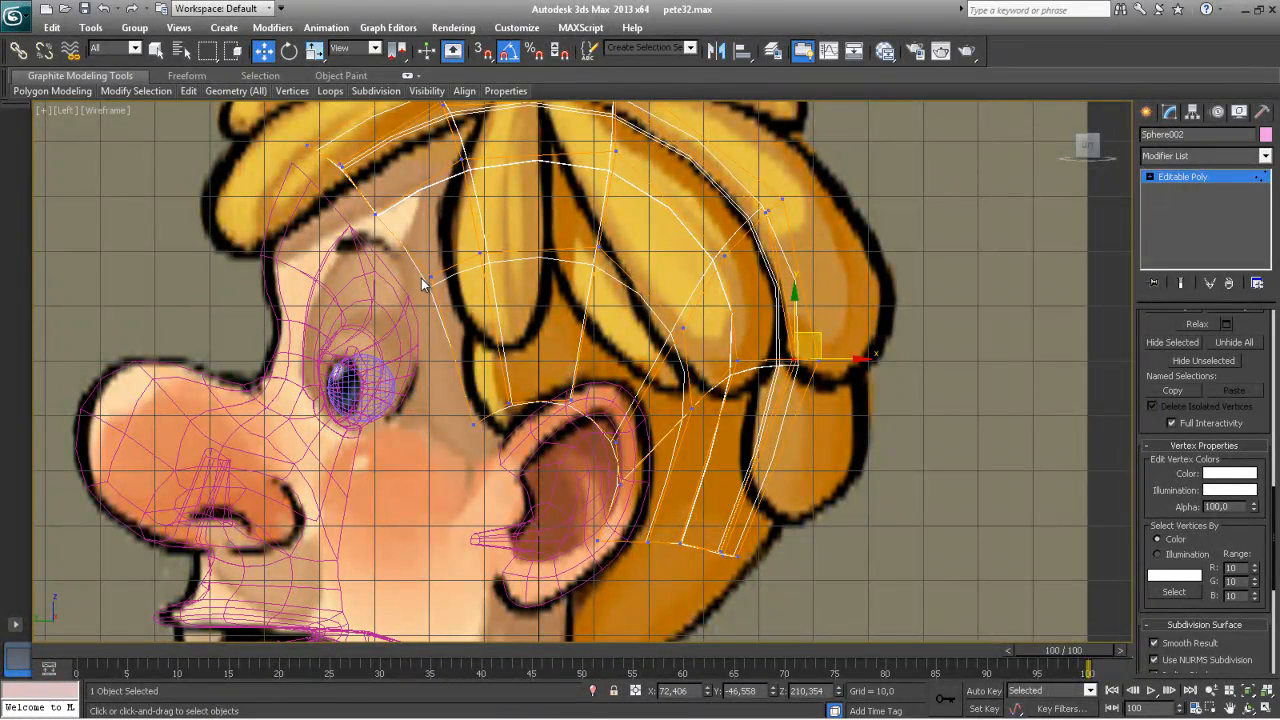
mouse_move(338, 164)
left_mouse_down()
mouse_move(351, 174)
mouse_move(345, 141)
left_mouse_up()
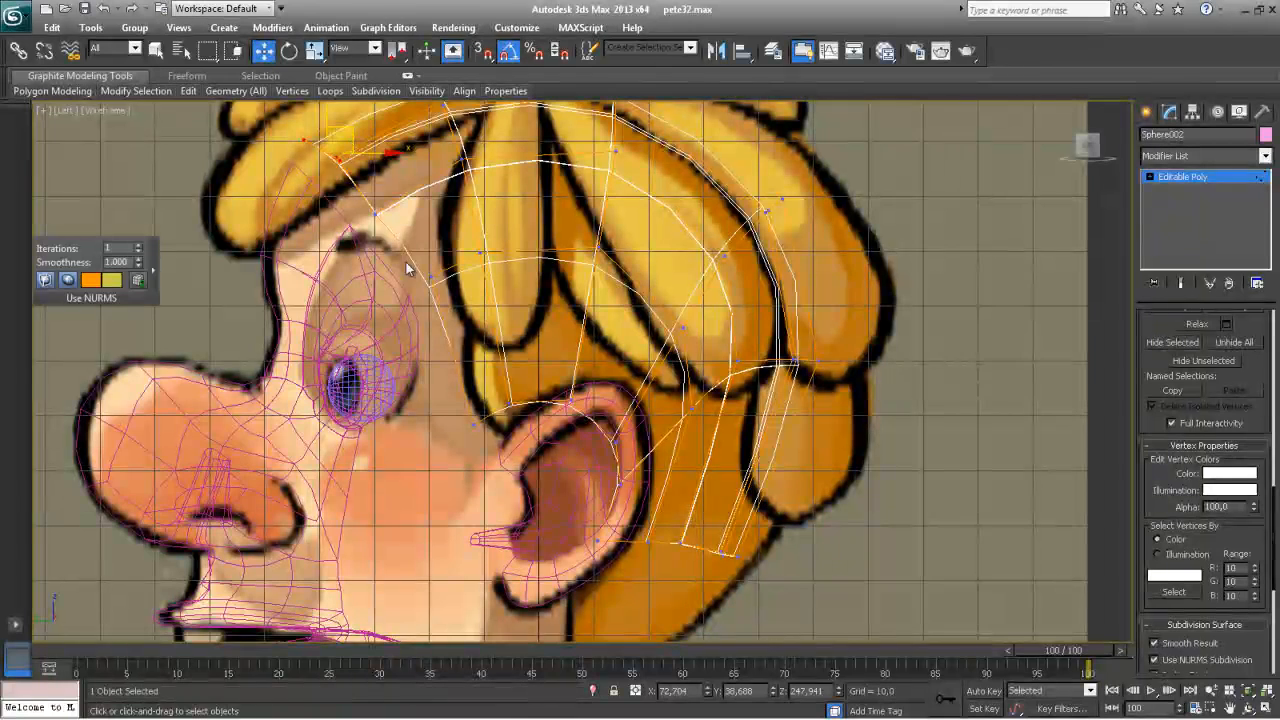
left_click(421, 287)
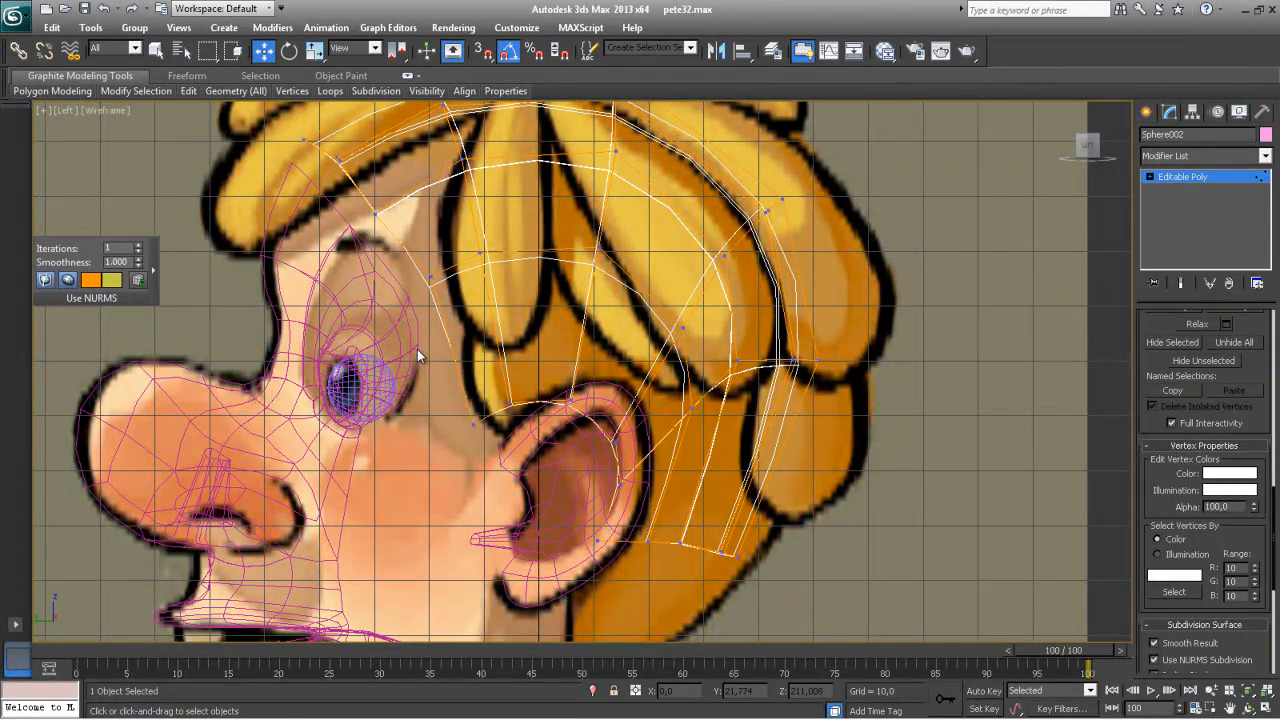
left_click_drag(478, 426, 482, 434)
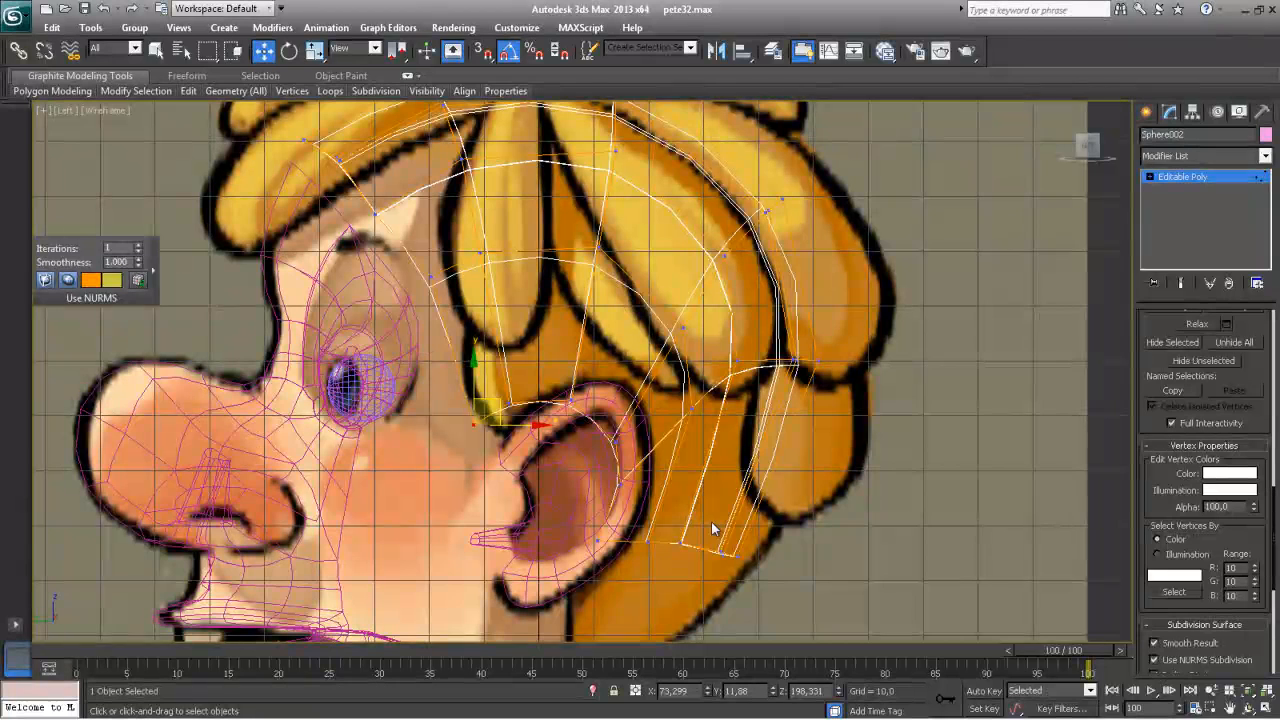
Move the skull cap's lower vertex behind the ear in the Left view and check the shape in perspective
left_click_drag(667, 529, 700, 539)
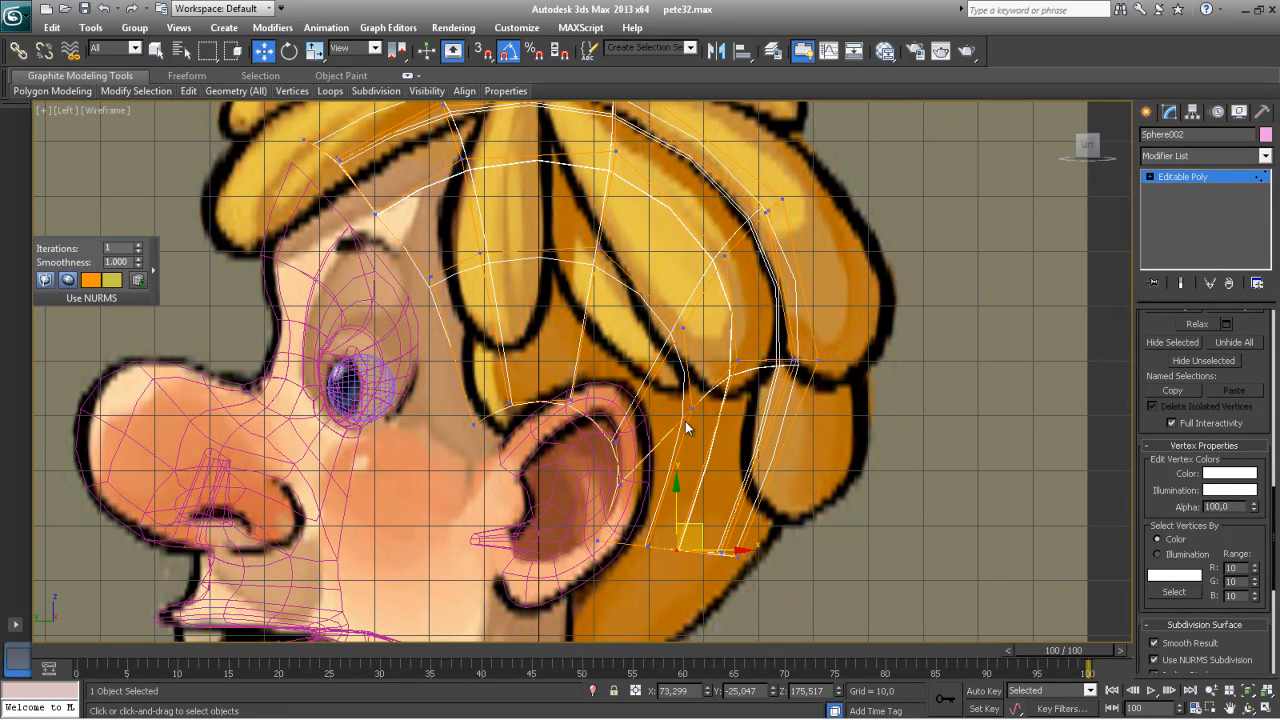
key("alt+w")
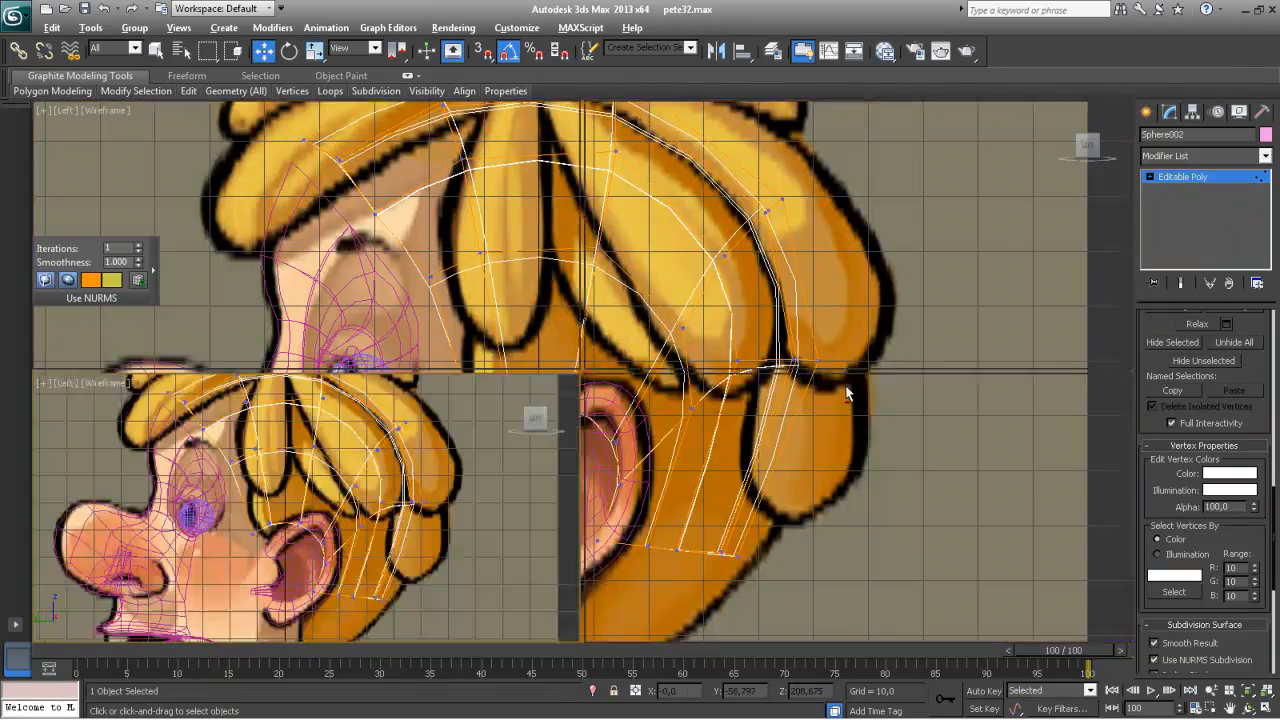
middle_click_drag(850, 470, 497, 342, "alt")
key("alt+w")
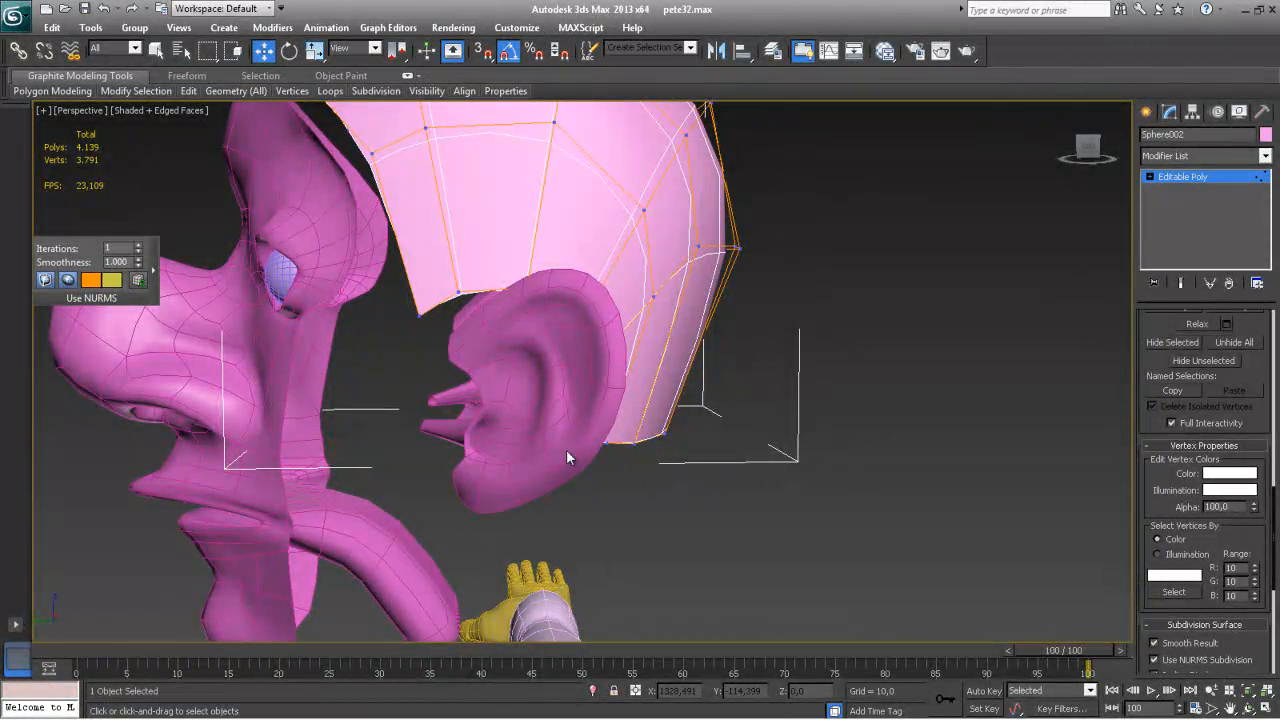
middle_click_drag(491, 500, 582, 488, "alt")
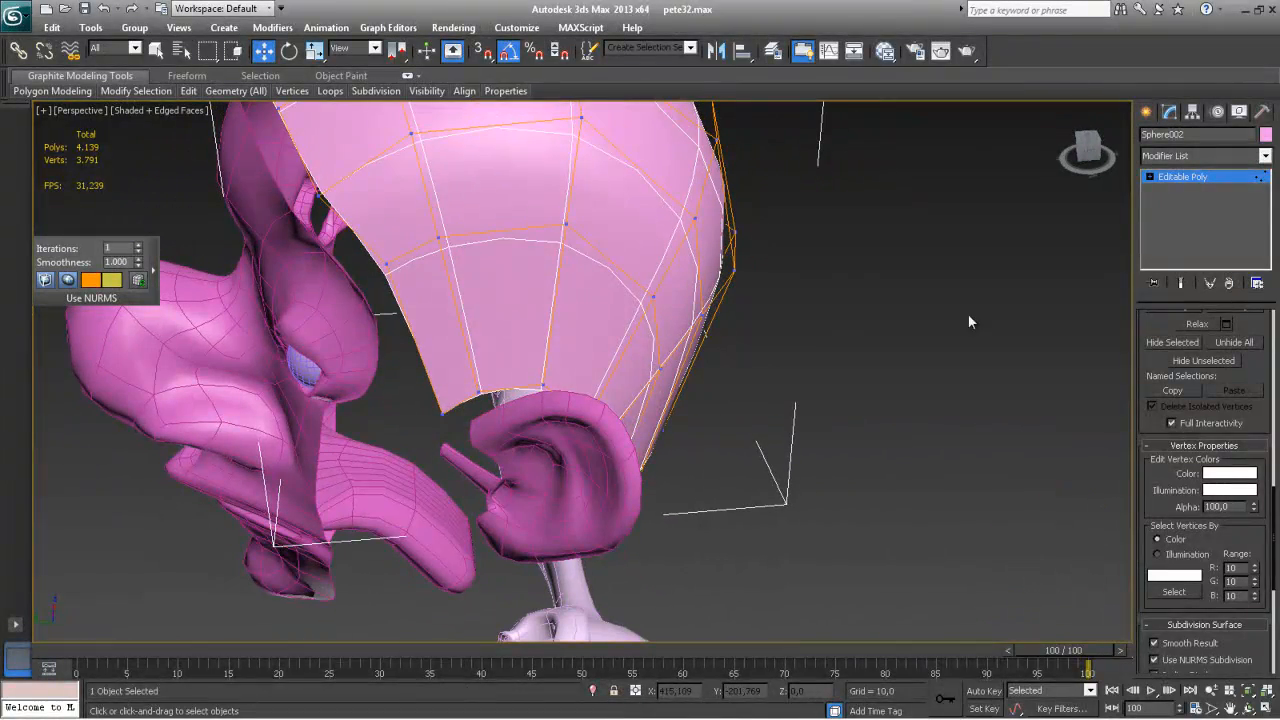
Attach the skull cap to the face mesh so both form one editable poly object
left_click(1174, 178)
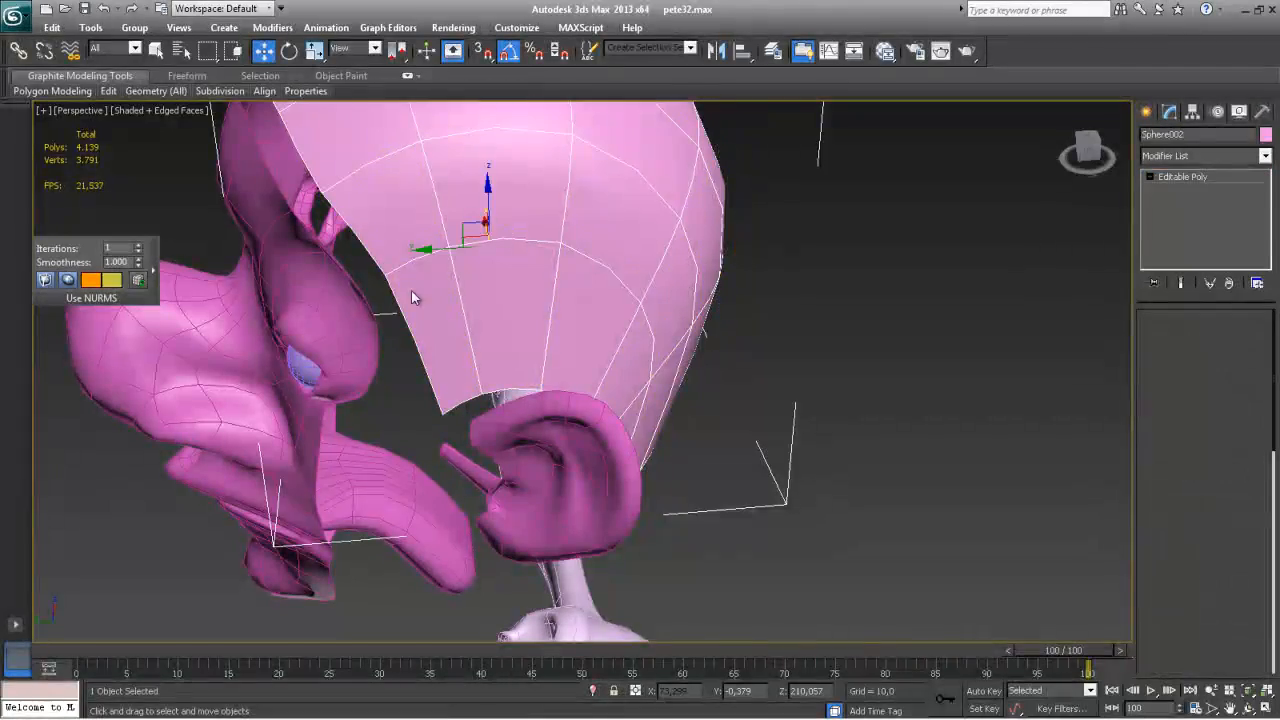
left_click(354, 317)
left_click(1167, 645)
left_click(658, 314)
middle_click_drag(658, 314, 663, 373, "alt")
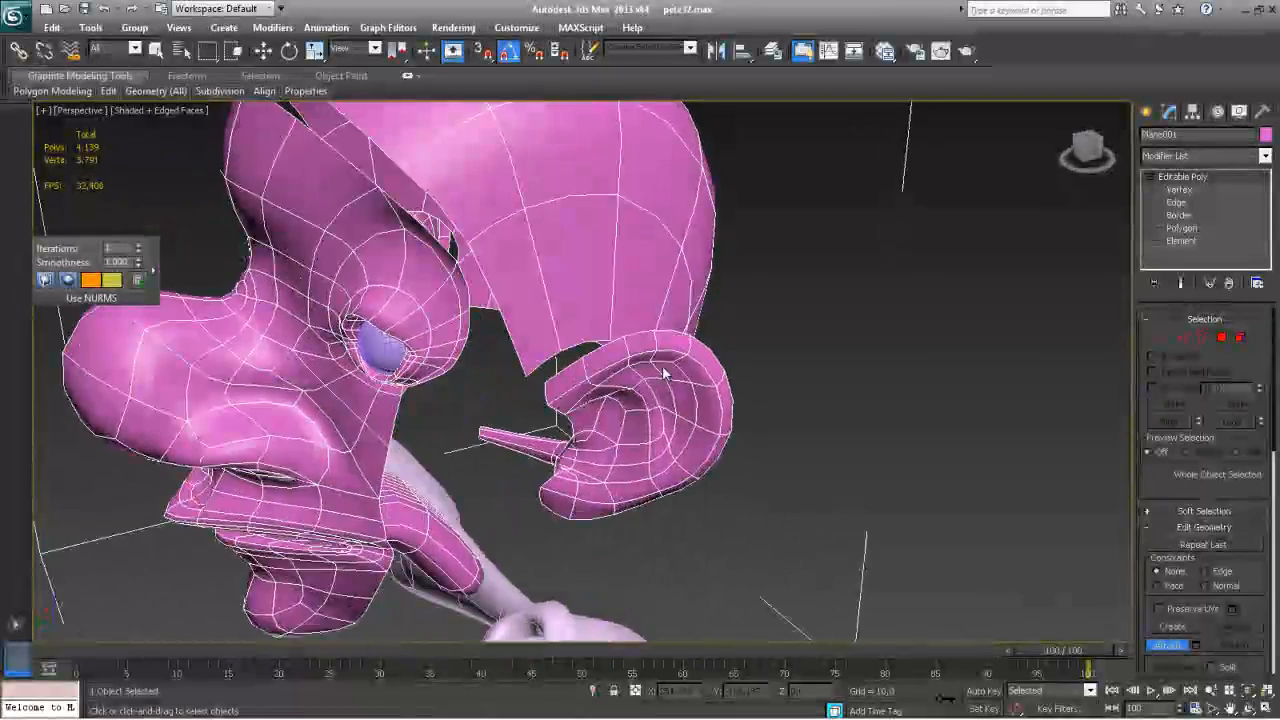
Try to bridge the skull cap's lower edge to the upper edge of the ear
left_click(1181, 338)
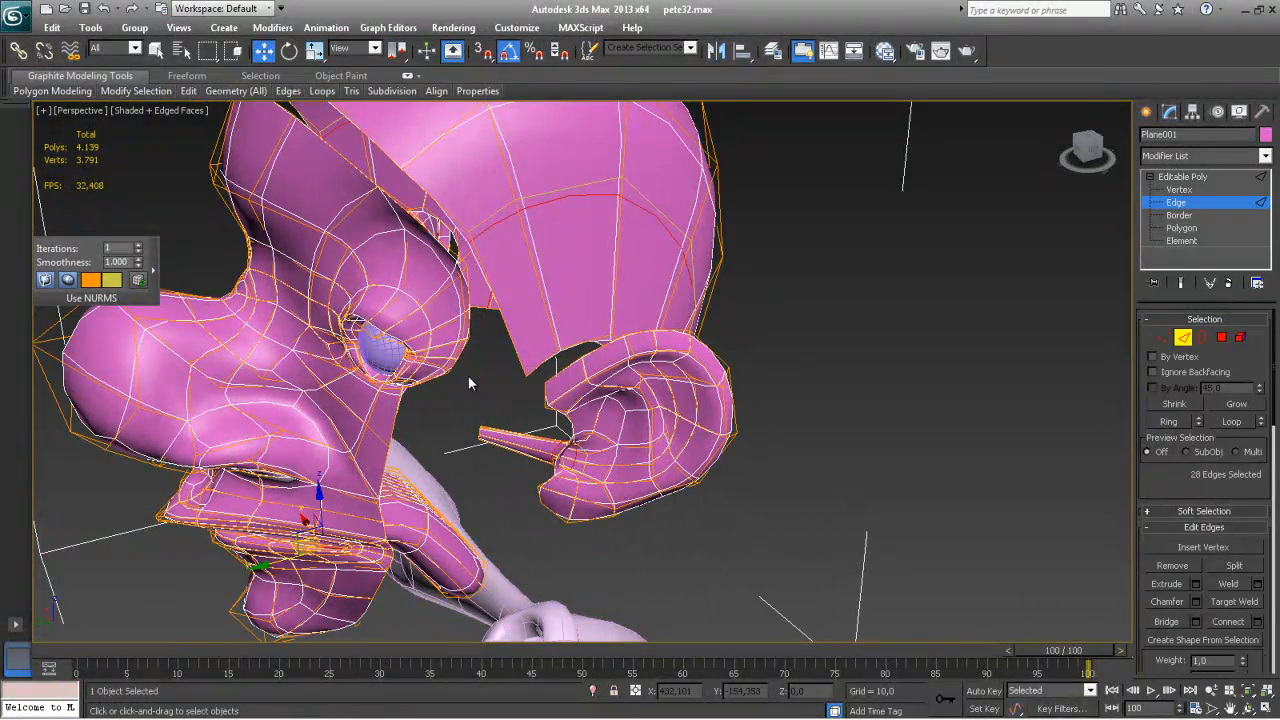
left_click(567, 369, "ctrl")
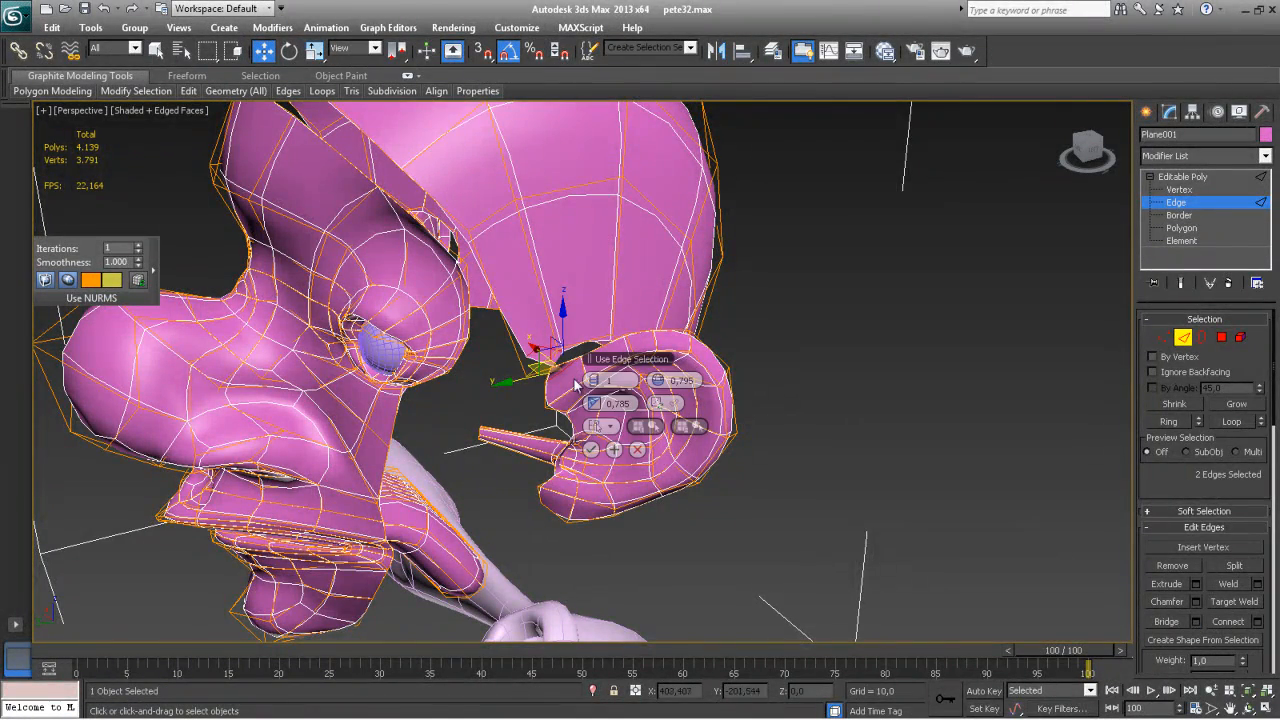
middle_click_drag(791, 431, 771, 409, "alt")
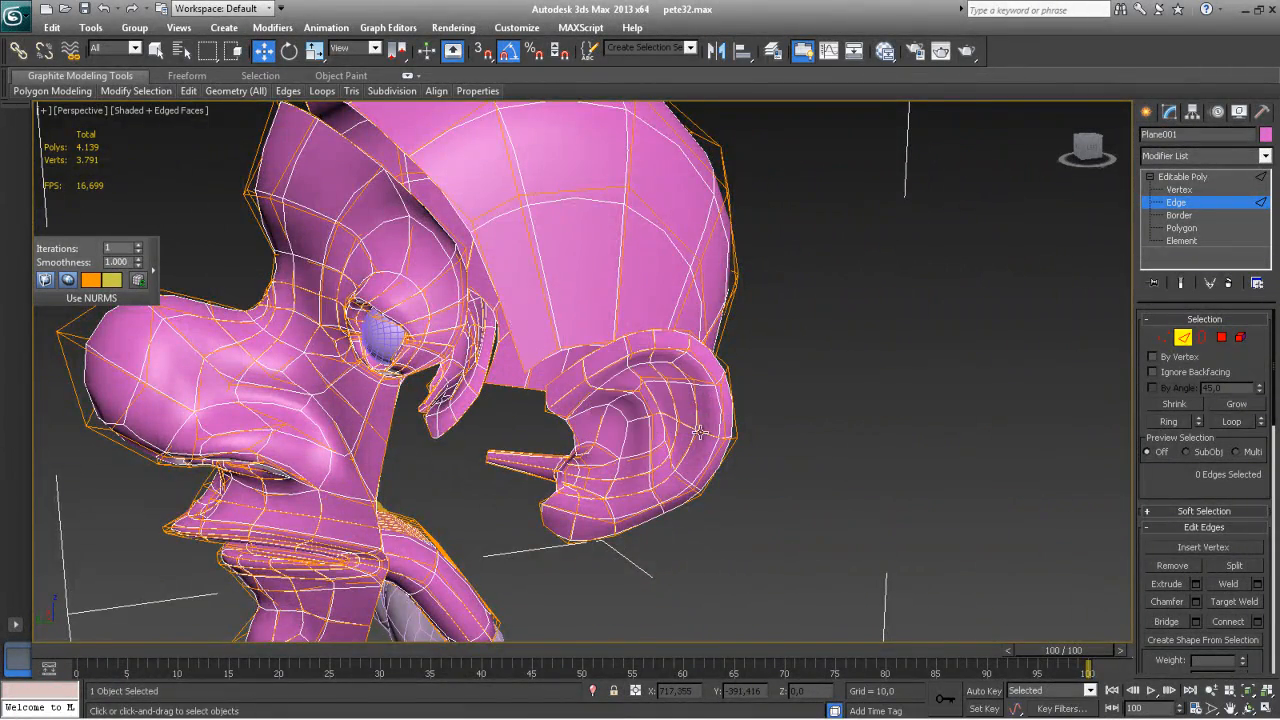
middle_click_drag(699, 432, 715, 437, "alt")
scroll(699, 438, "up", 3)
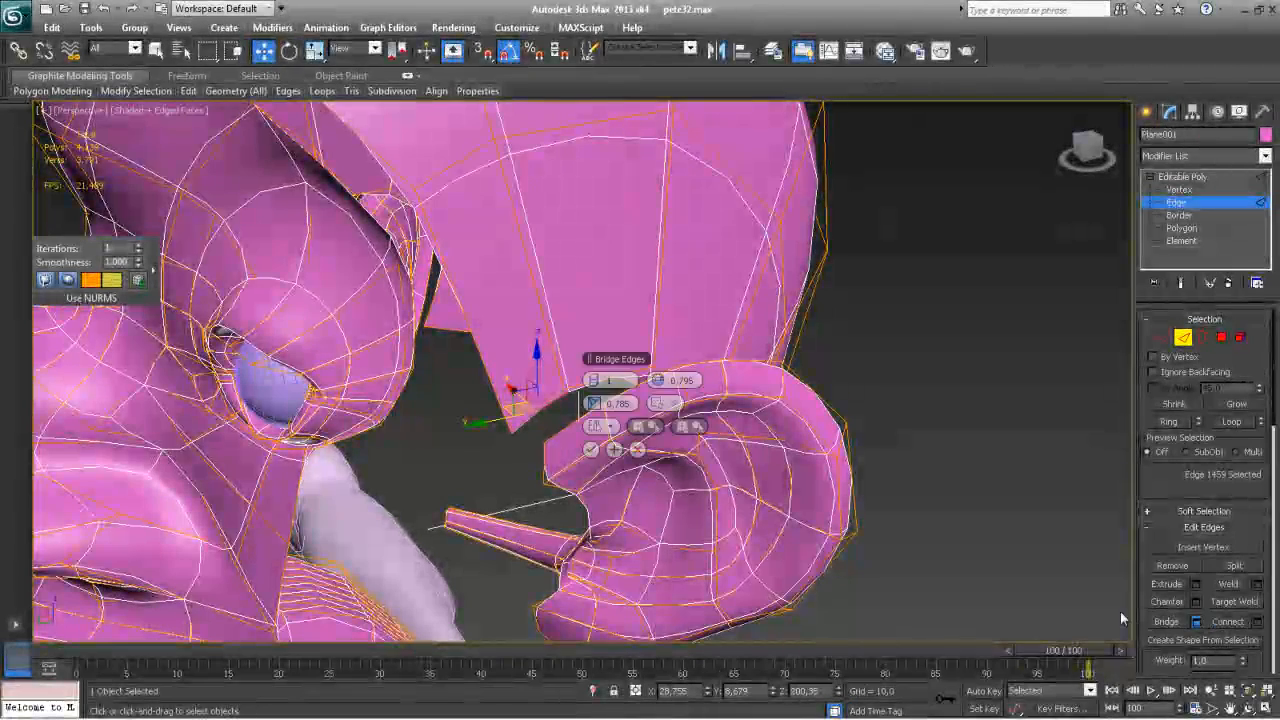
middle_click_drag(567, 460, 688, 505, "alt")
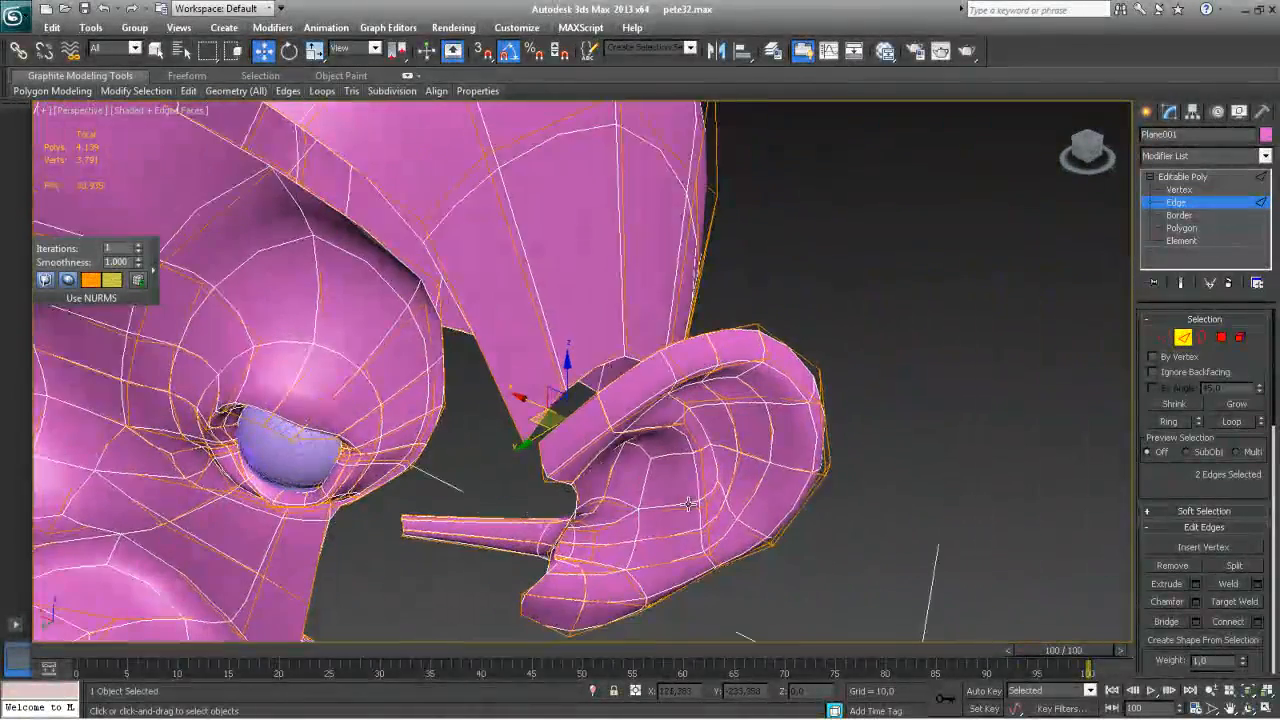
Turn on the Faces Orientation check and examine the head and ear polygons for flipped normals
left_click(1221, 337)
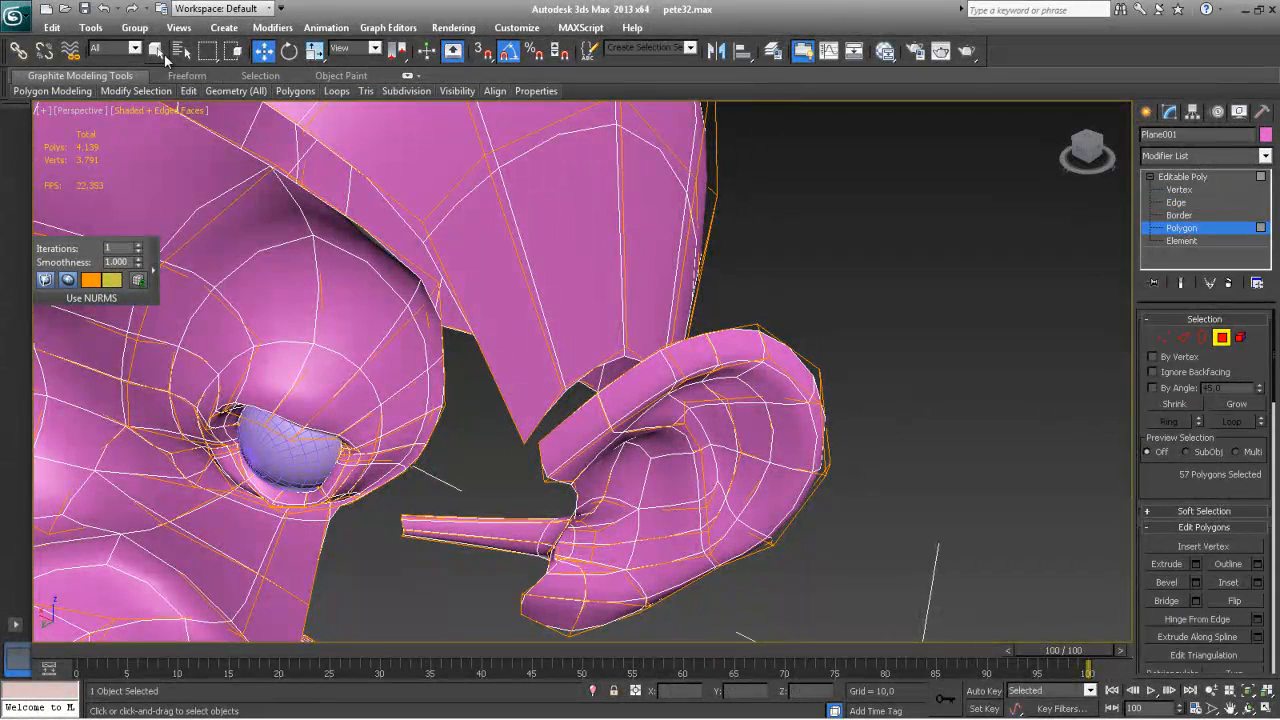
mouse_move(237, 283)
left_click(495, 296)
middle_click_drag(509, 320, 418, 398, "alt")
scroll(535, 378, "down", 5)
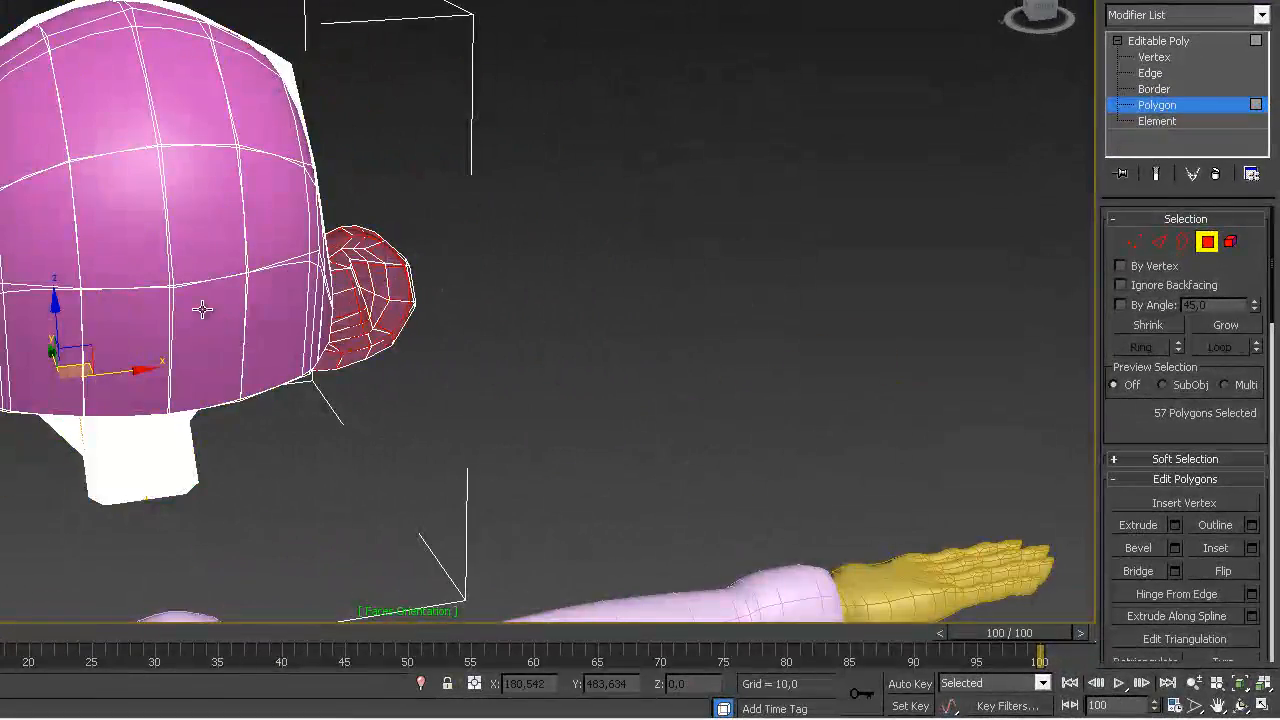
middle_click_drag(202, 310, 179, 367, "alt")
middle_click_drag(269, 328, 90, 383, "alt")
middle_click_drag(415, 307, 261, 311, "alt")
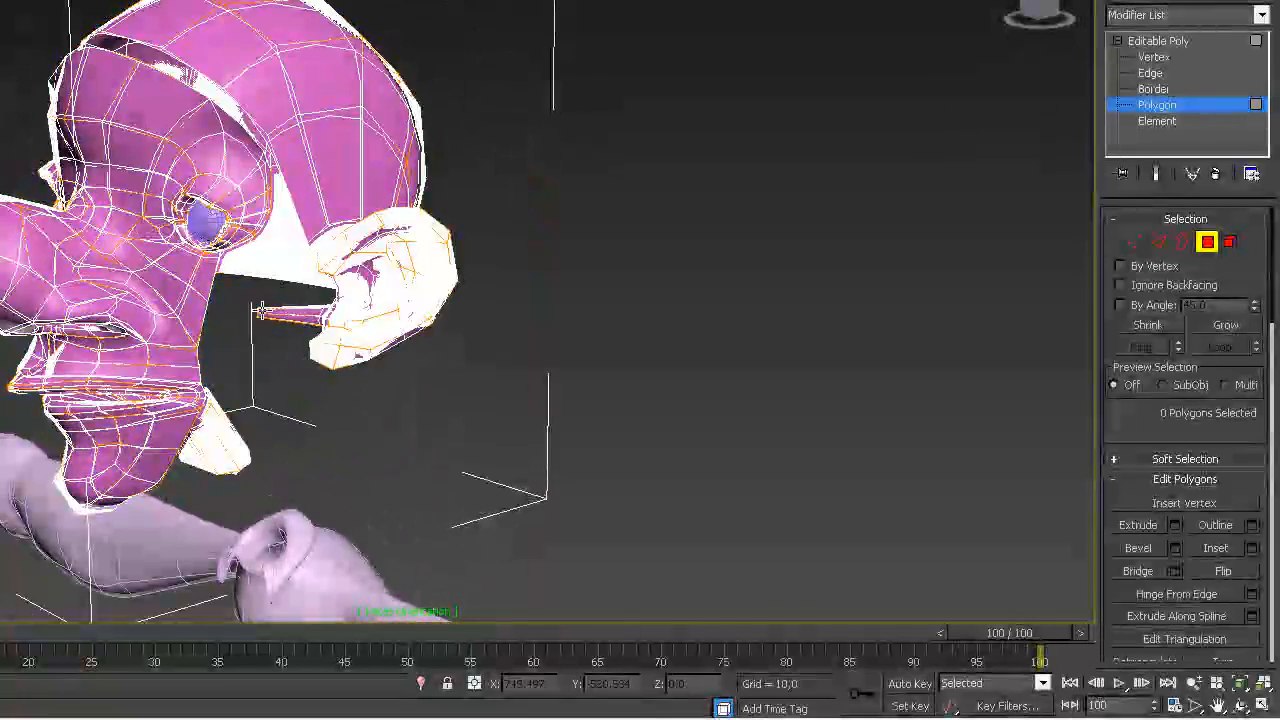
Select only the ear's polygons, leaving out those of the skull, and flip their normals
middle_click_drag(450, 385, 483, 265, "alt")
left_click_drag(557, 186, 350, 398)
mouse_move(375, 398)
middle_mouse_down("alt")
mouse_move(347, 413)
mouse_move(359, 408)
middle_mouse_up("alt")
key("ctrl+z")
left_click_drag(309, 382, 278, 387)
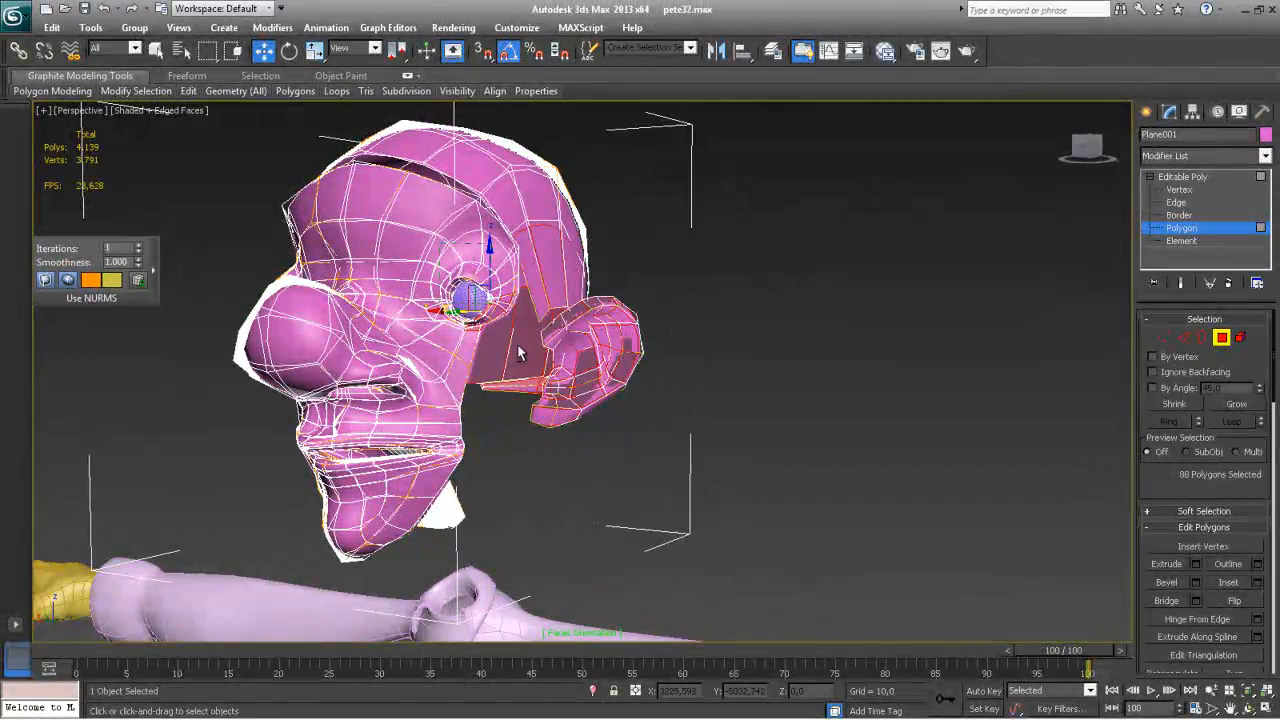
middle_click_drag(569, 383, 697, 281, "alt")
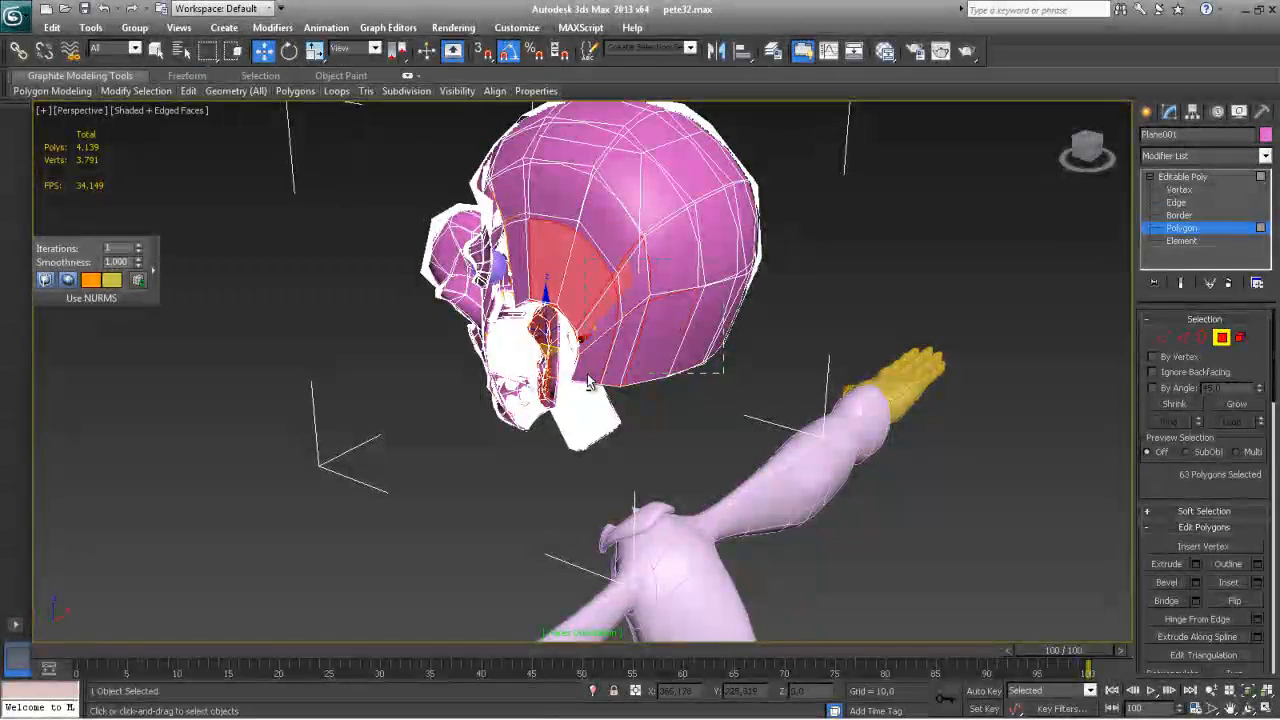
middle_click_drag(567, 317, 690, 312, "alt")
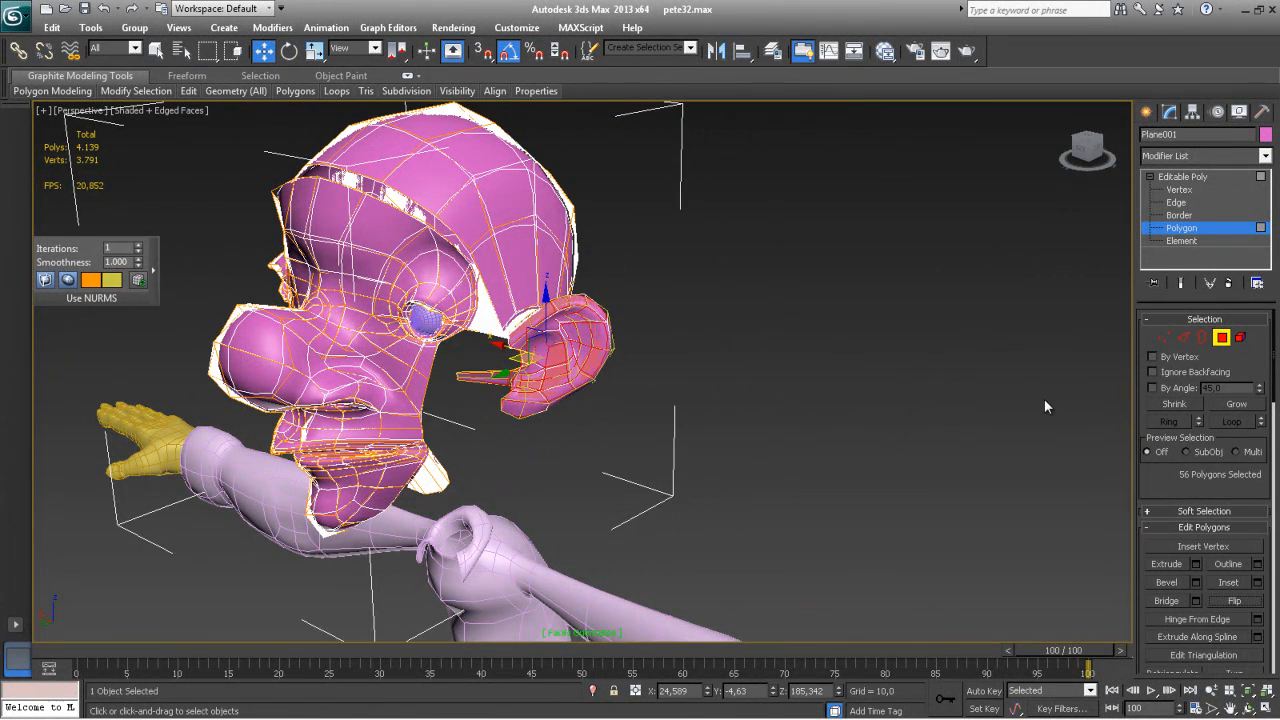
Leave polygon editing and turn off the Faces Orientation check
left_click(1221, 338)
left_click(583, 632)
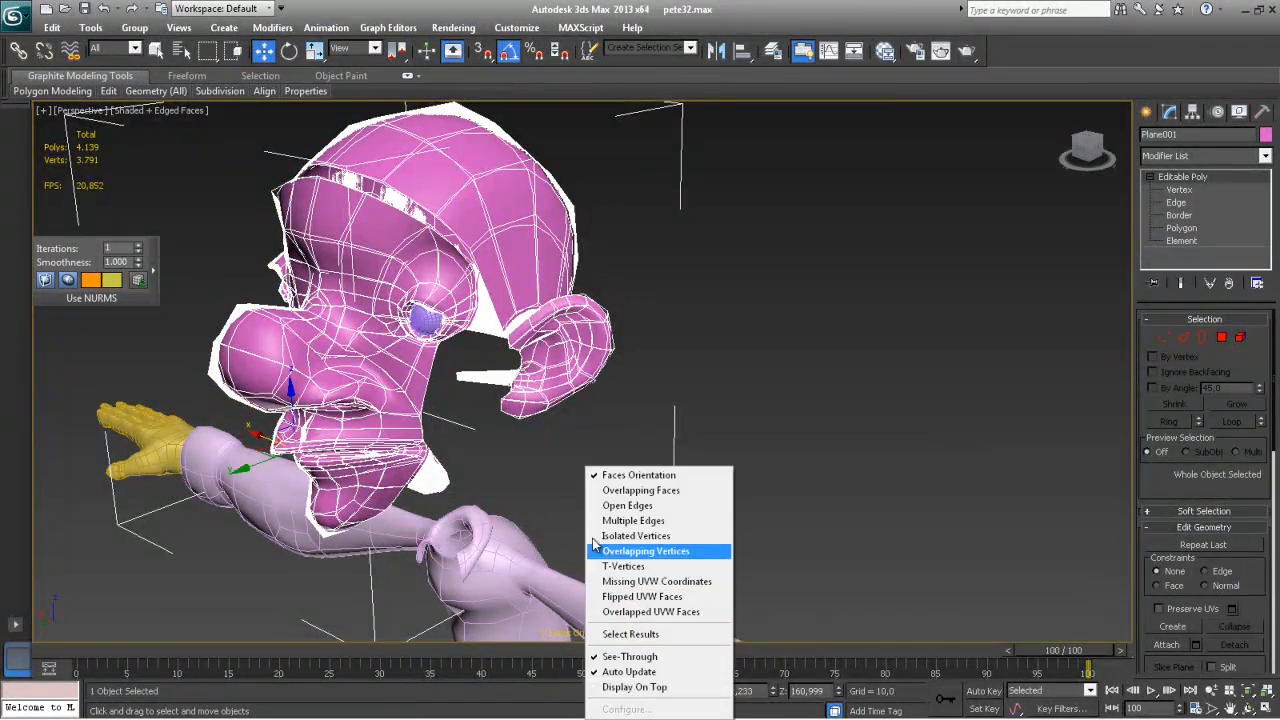
left_click(613, 476)
Bridge the skull cap's lower edges to the ear's upper rim edges with 3 segments
scroll(590, 540, "up", 8)
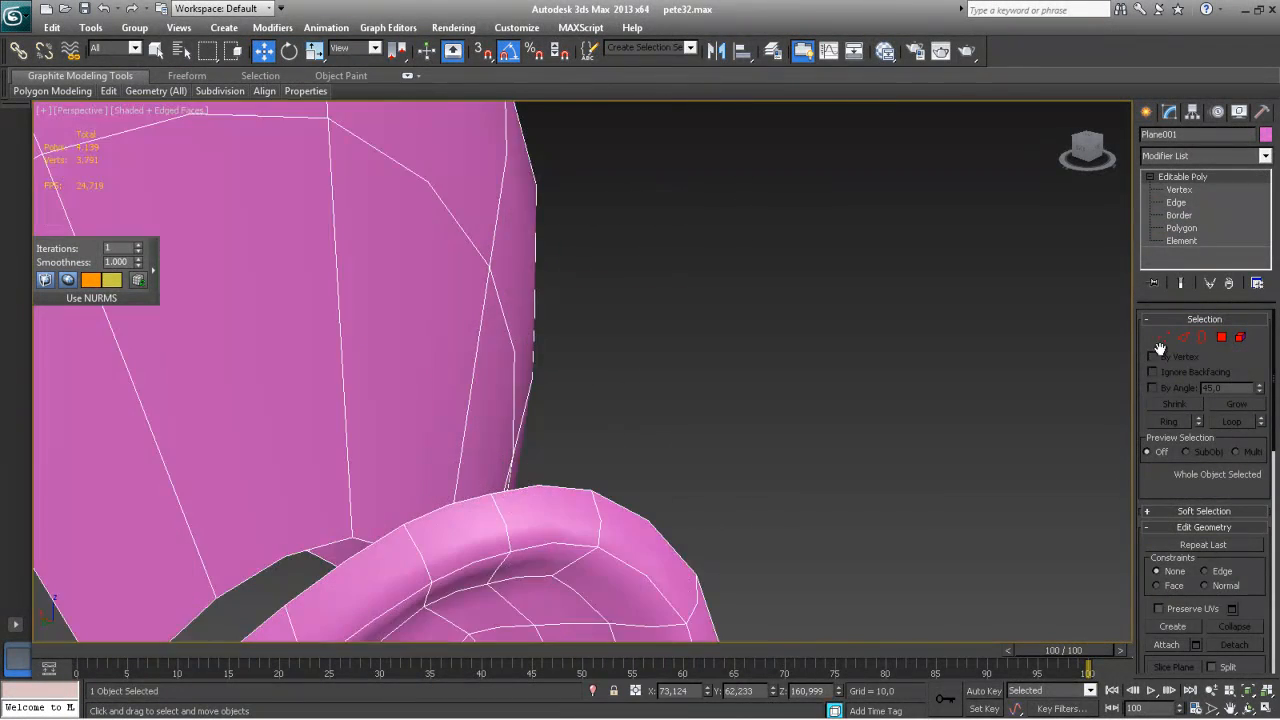
middle_click_drag(424, 456, 491, 383)
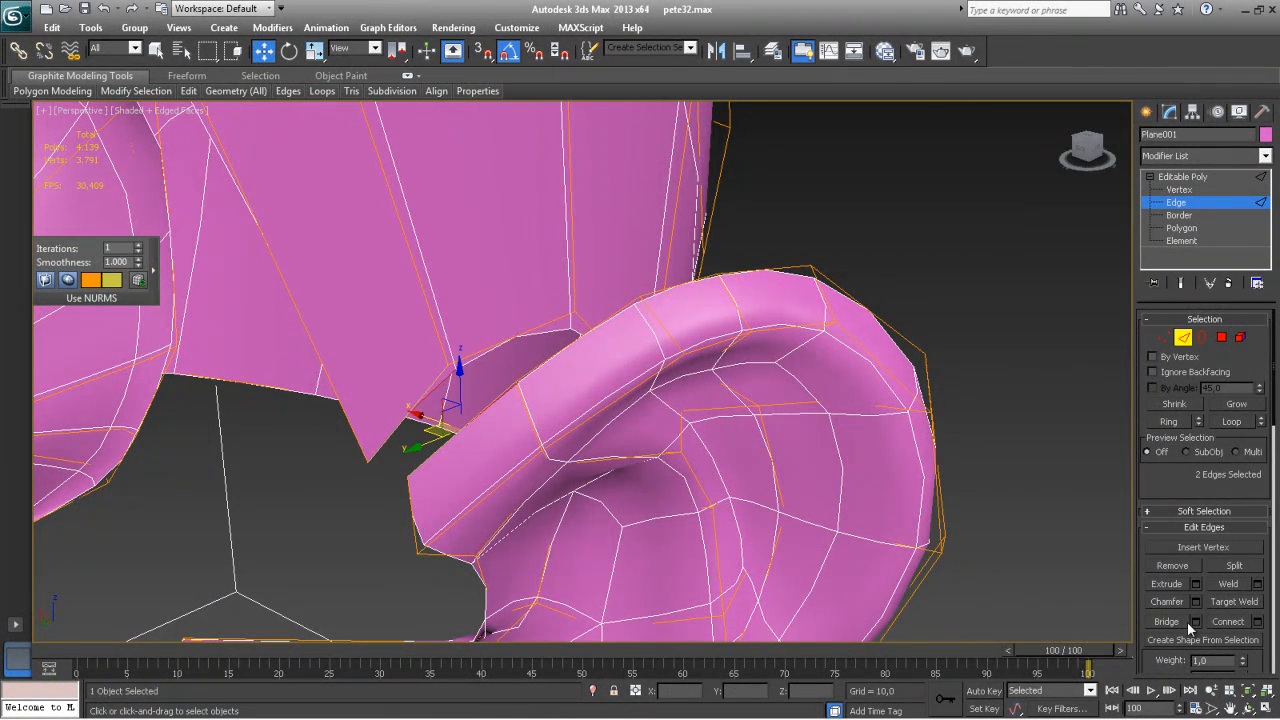
middle_click_drag(572, 438, 592, 386, "alt")
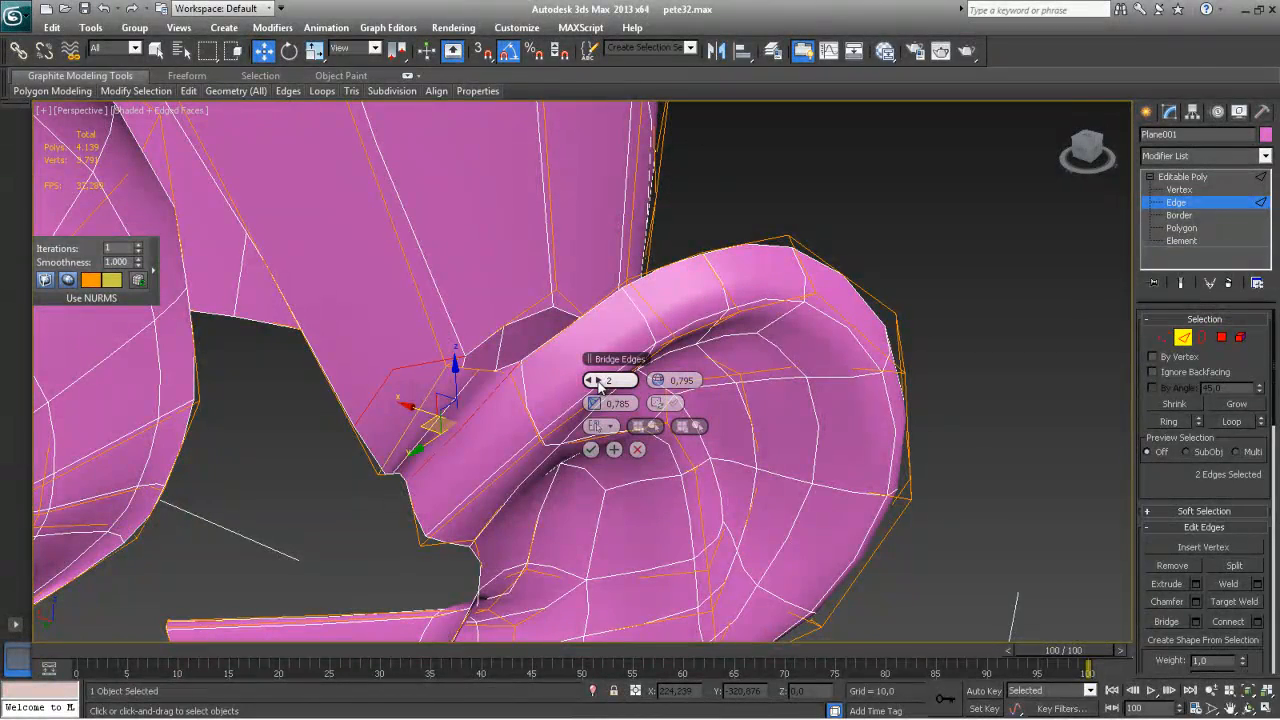
middle_click_drag(372, 452, 335, 455, "alt")
scroll(395, 468, "down", 5)
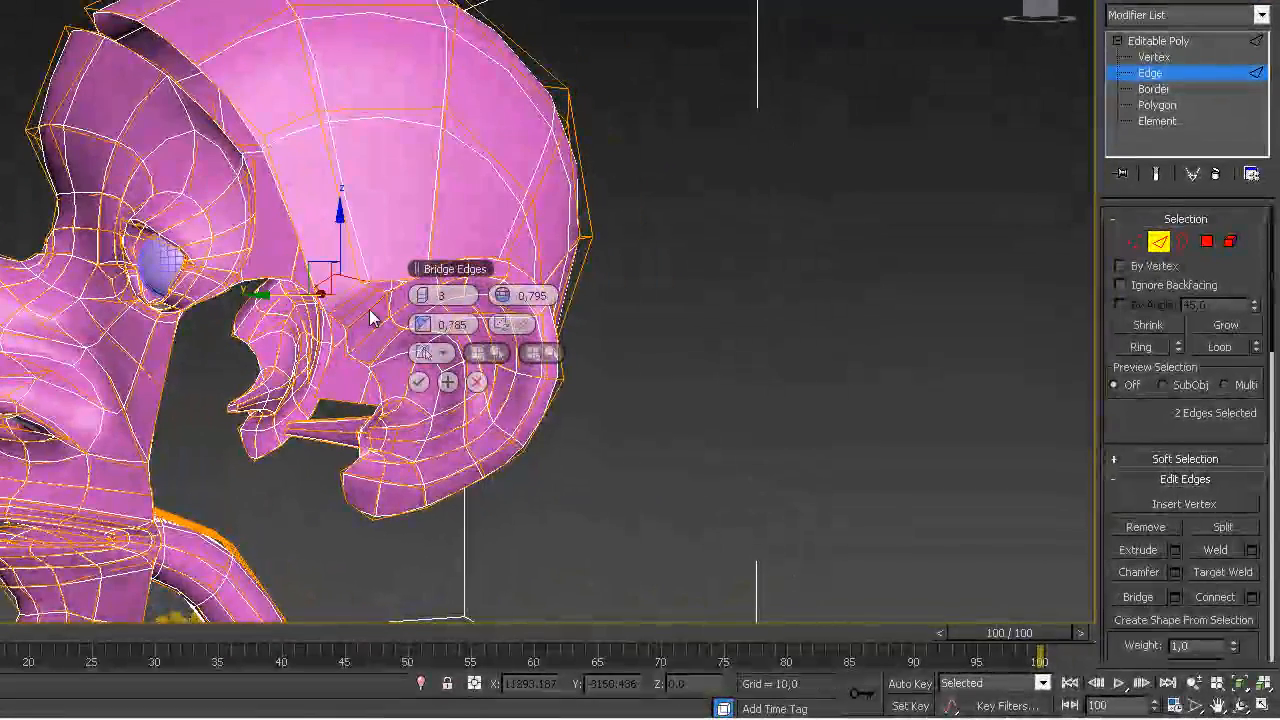
middle_click_drag(370, 318, 410, 388, "alt")
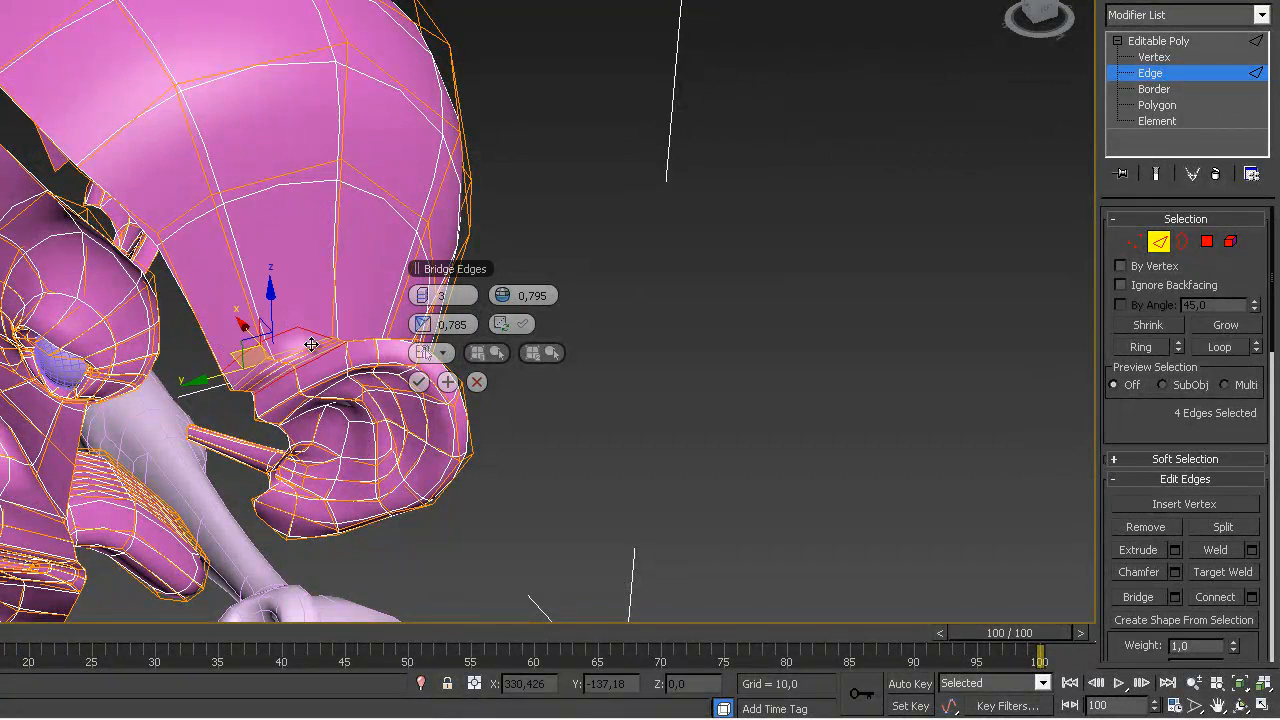
middle_click_drag(346, 364, 457, 423, "alt")
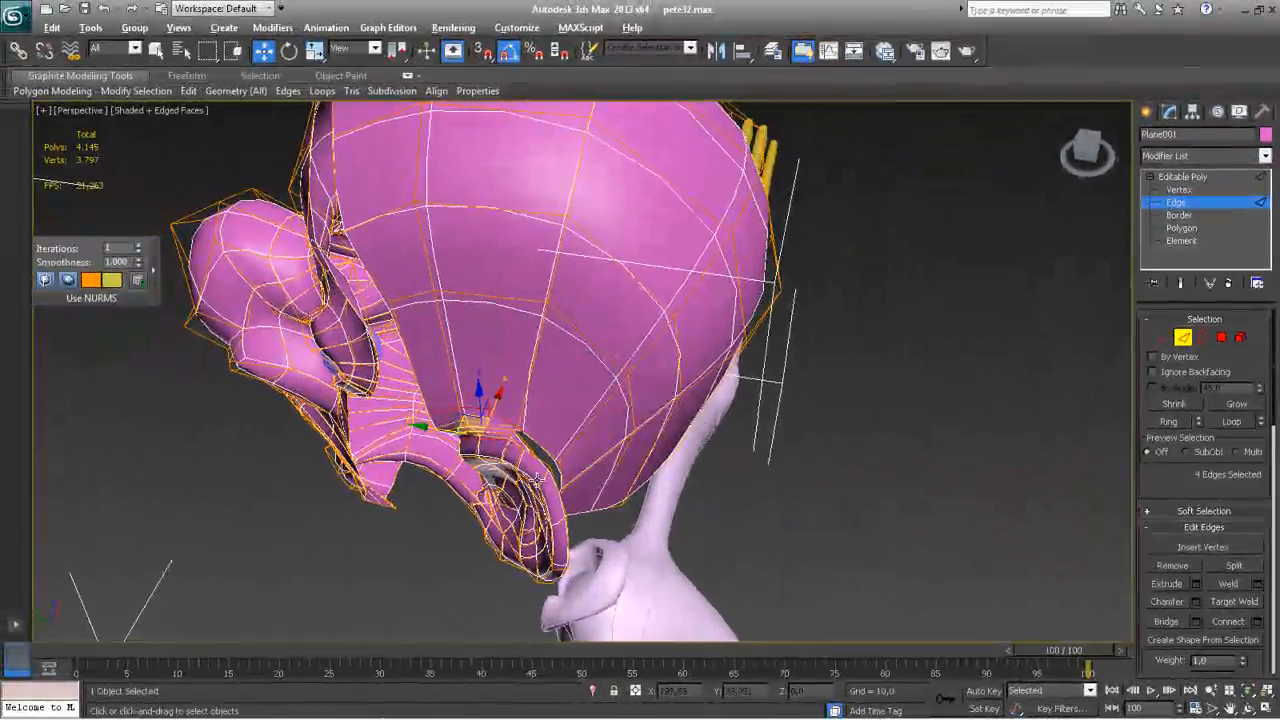
Try to bridge further edges between the back of the ear and the skull cap, then clear the edge selection
middle_click_drag(622, 414, 549, 484, "alt")
scroll(549, 484, "up", 5)
scroll(551, 394, "down", 5)
middle_click_drag(551, 394, 556, 455, "alt")
middle_click_drag(537, 376, 561, 430, "alt")
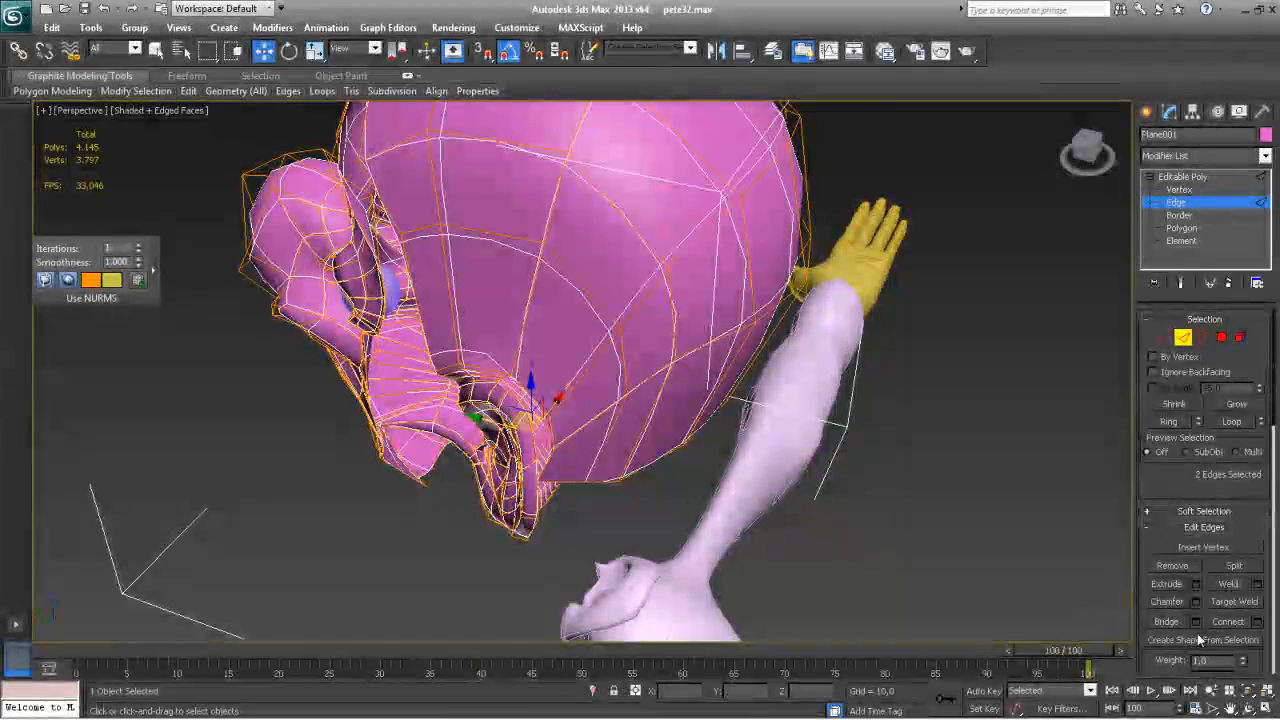
middle_click_drag(711, 505, 637, 442, "alt")
left_click(567, 506, "ctrl")
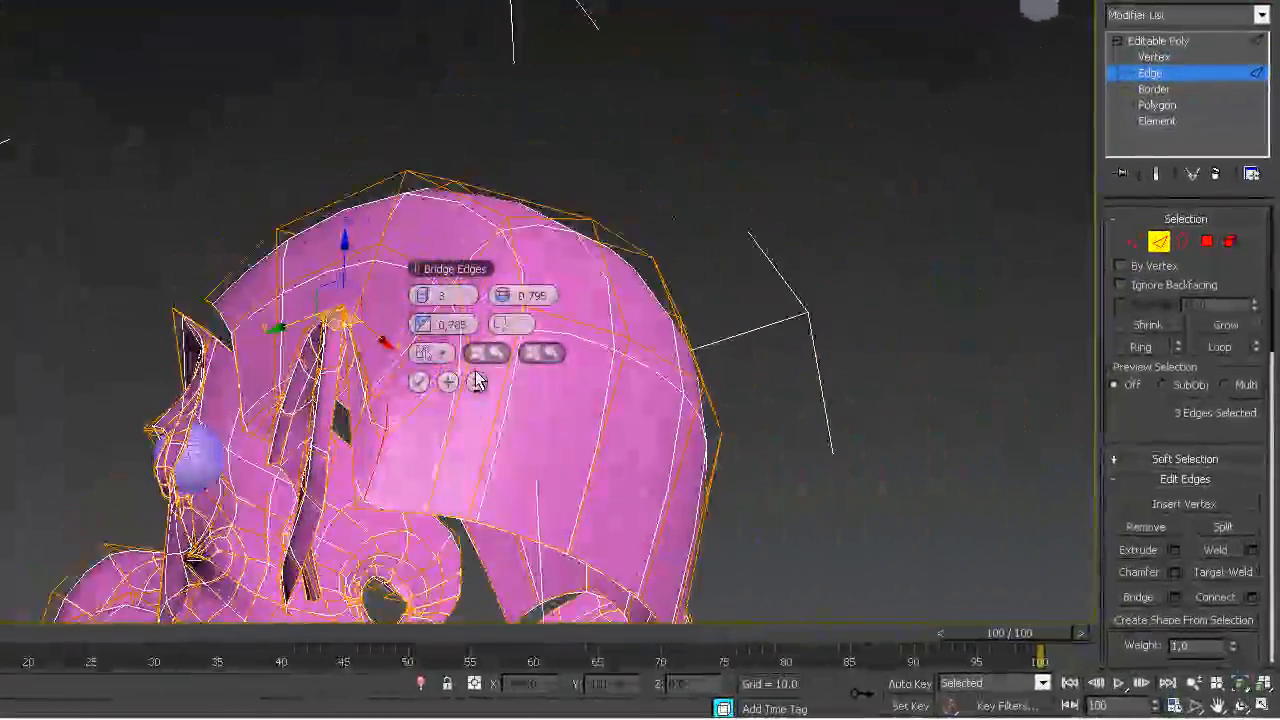
middle_click_drag(476, 381, 332, 424, "alt")
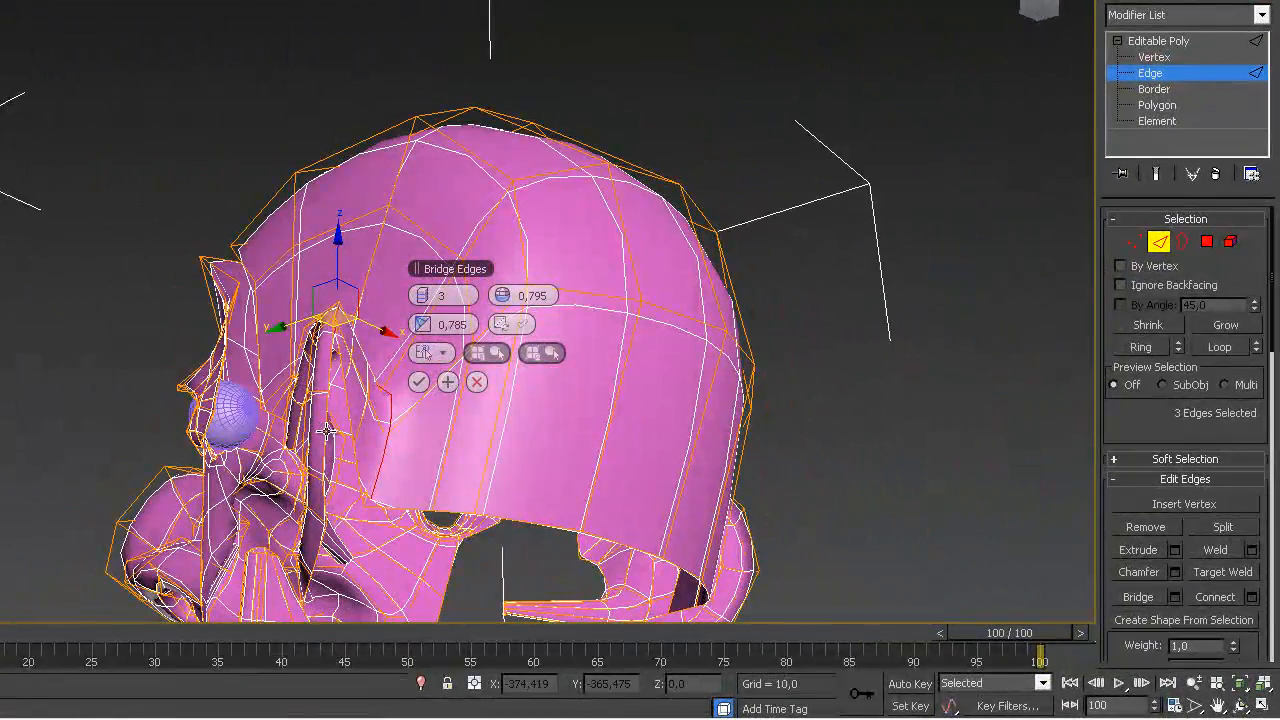
middle_click_drag(396, 480, 328, 510, "alt")
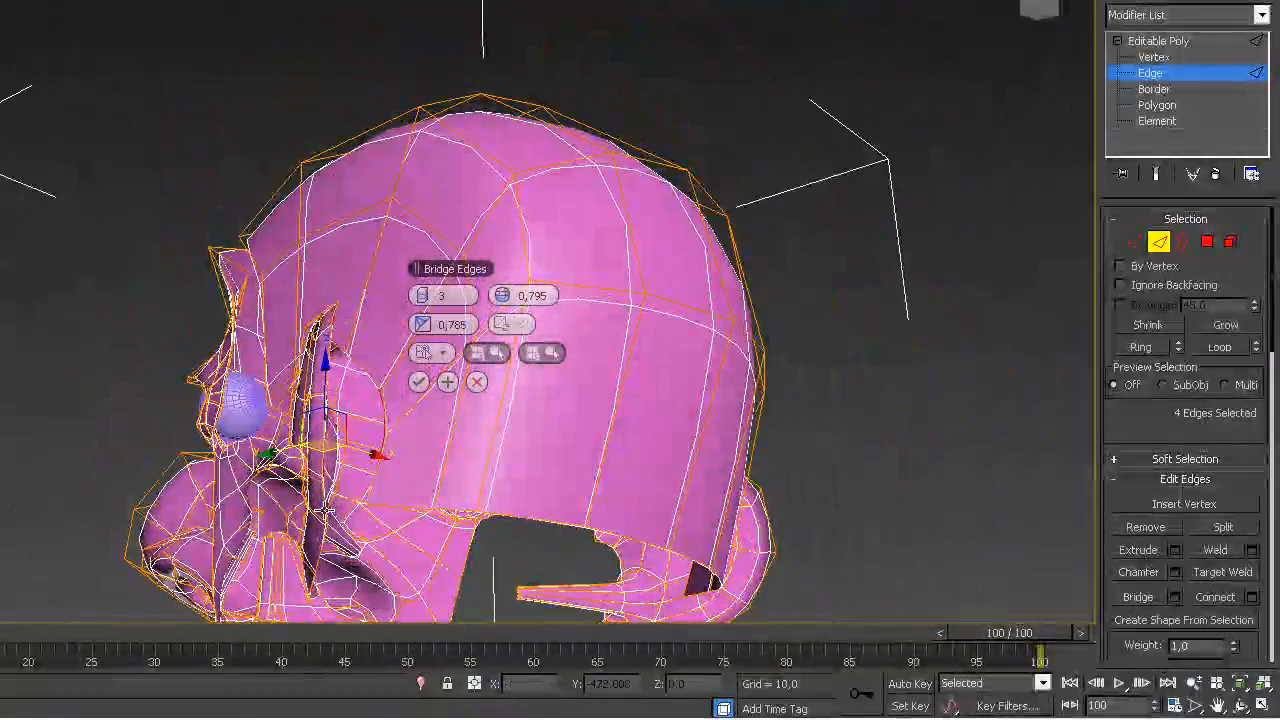
left_click(324, 508, "ctrl")
middle_click_drag(380, 457, 222, 496, "alt")
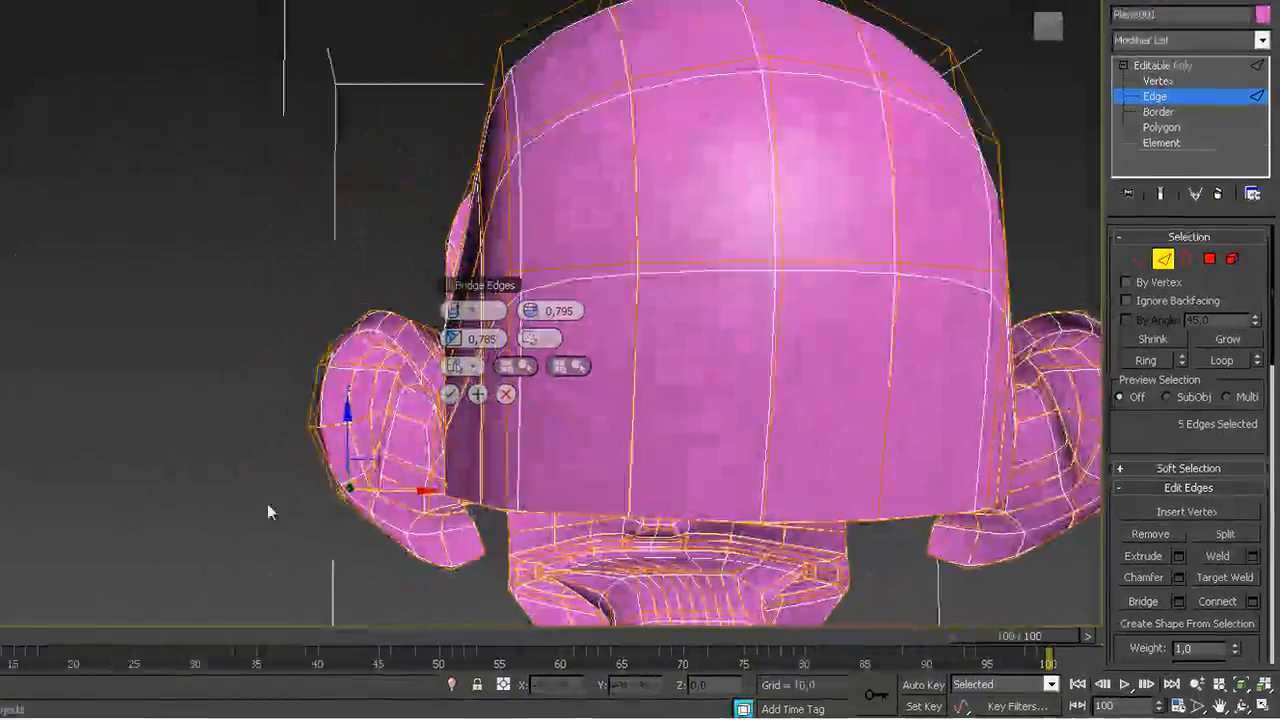
left_click(262, 480)
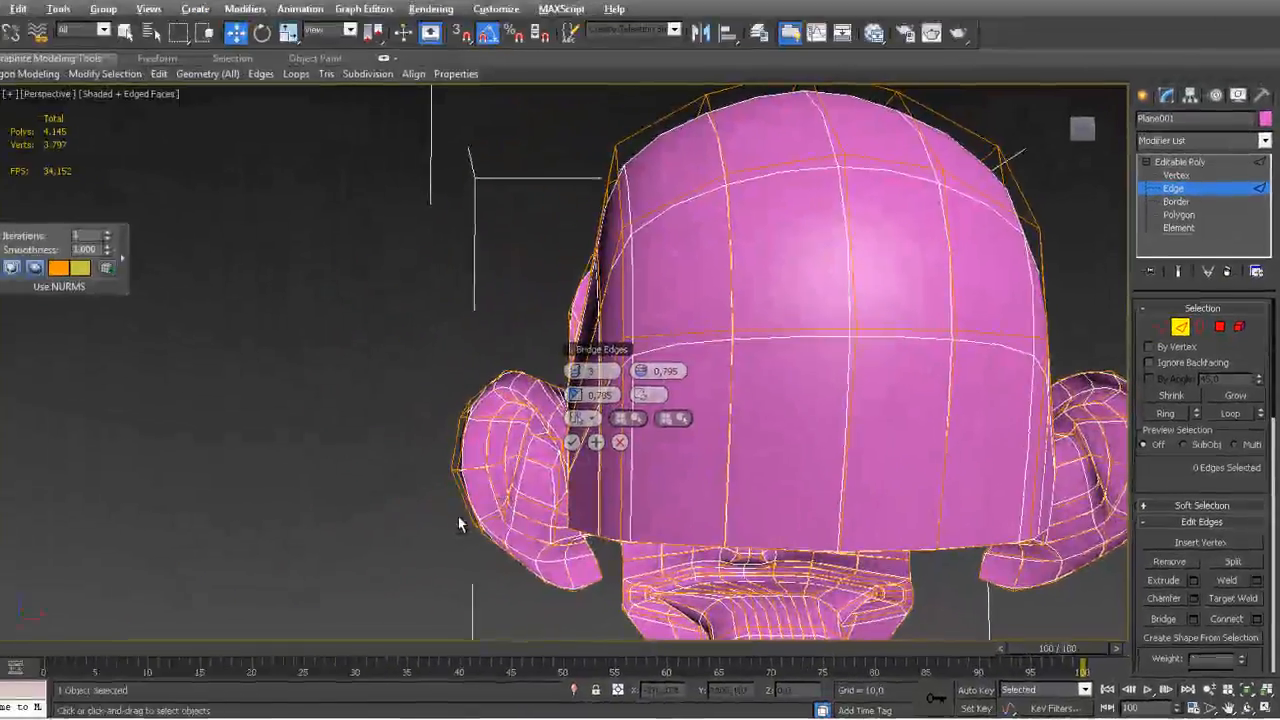
Bridge the next pair of edges between the back of the ear and the skull cap with 3 segments
middle_click_drag(458, 516, 656, 536, "alt")
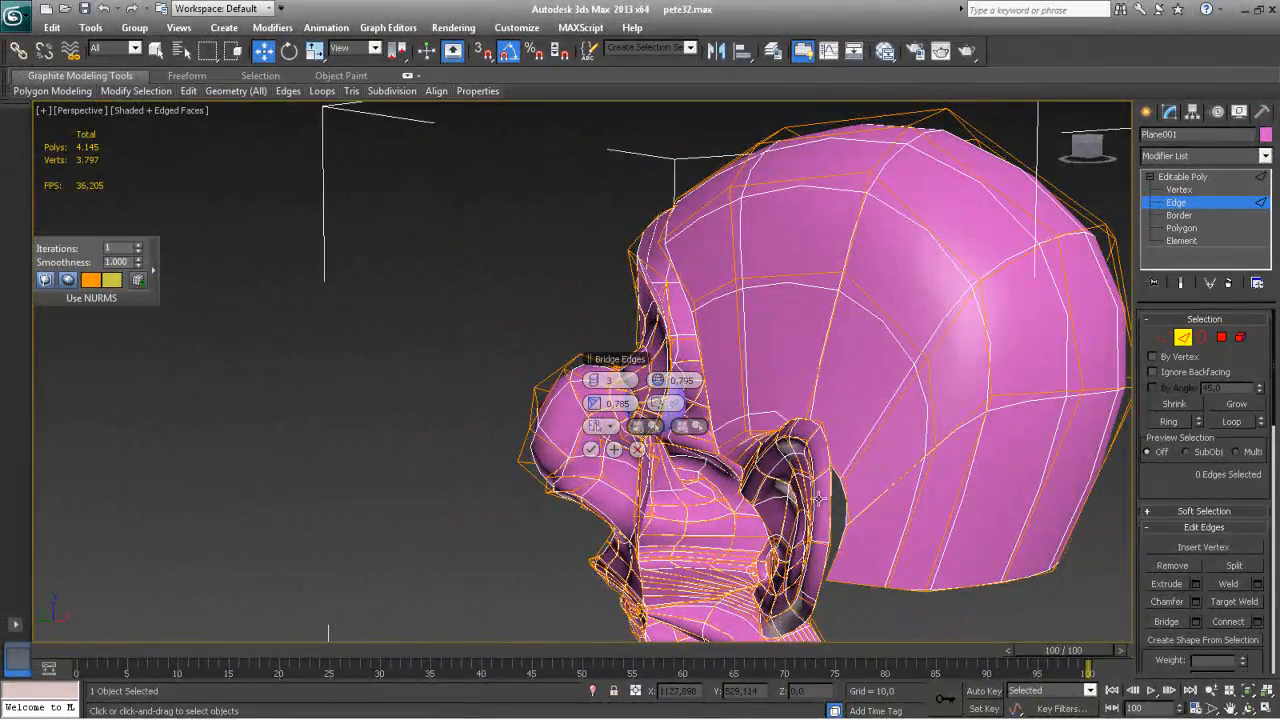
middle_click_drag(831, 497, 393, 374, "alt")
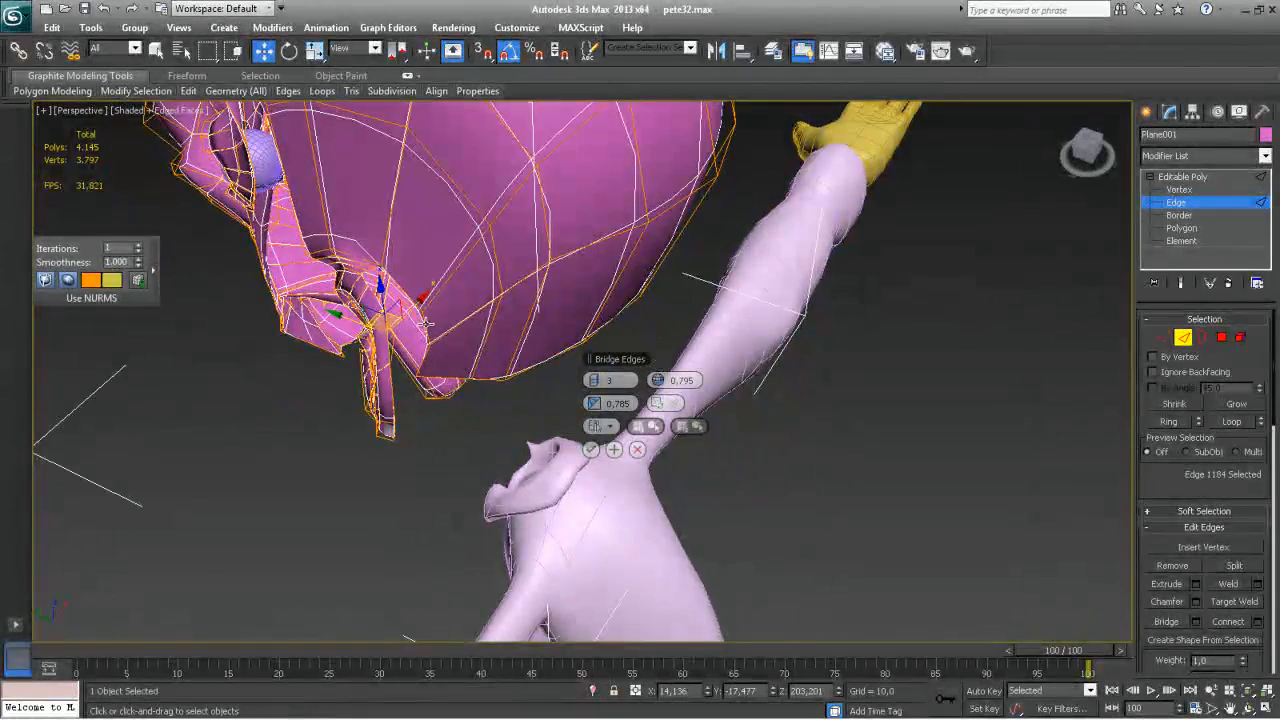
middle_click_drag(425, 324, 372, 336, "alt")
middle_click_drag(230, 243, 275, 290, "alt")
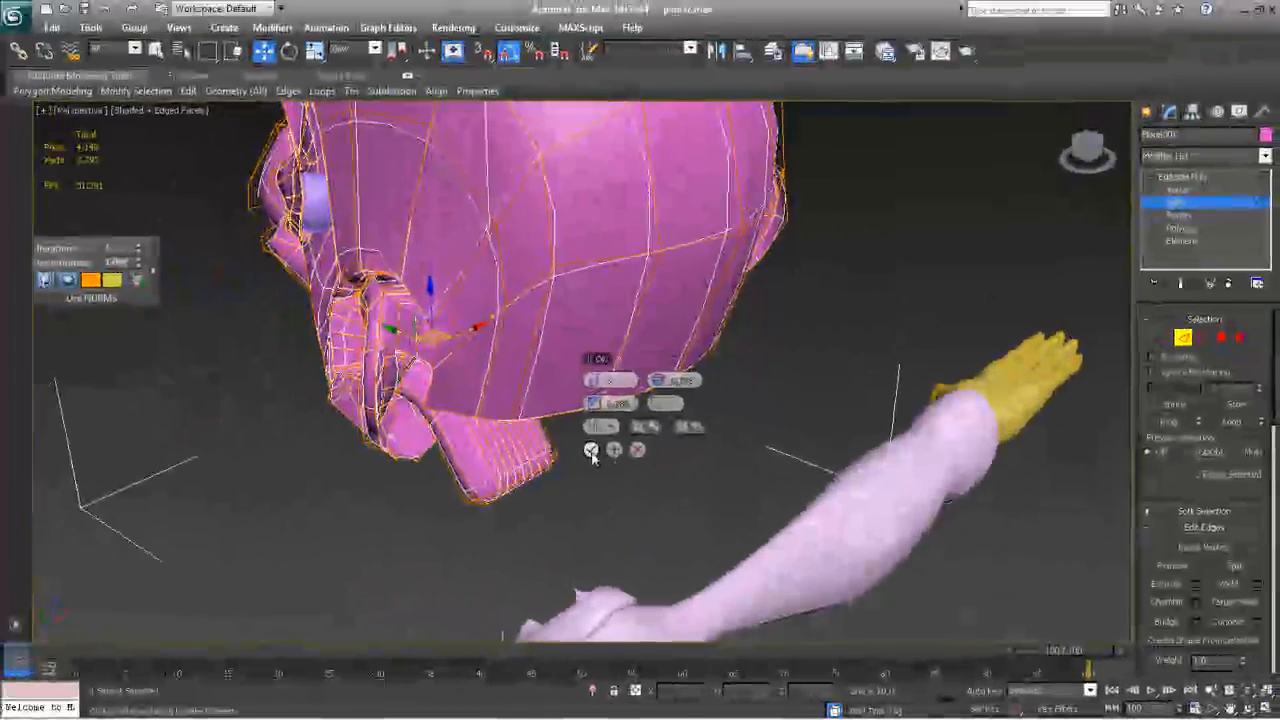
left_click(591, 451)
Bridge the following pair of open edges lower down behind the ear to continue the strip
middle_click_drag(440, 372, 425, 370, "alt")
middle_click_drag(349, 411, 357, 410, "alt")
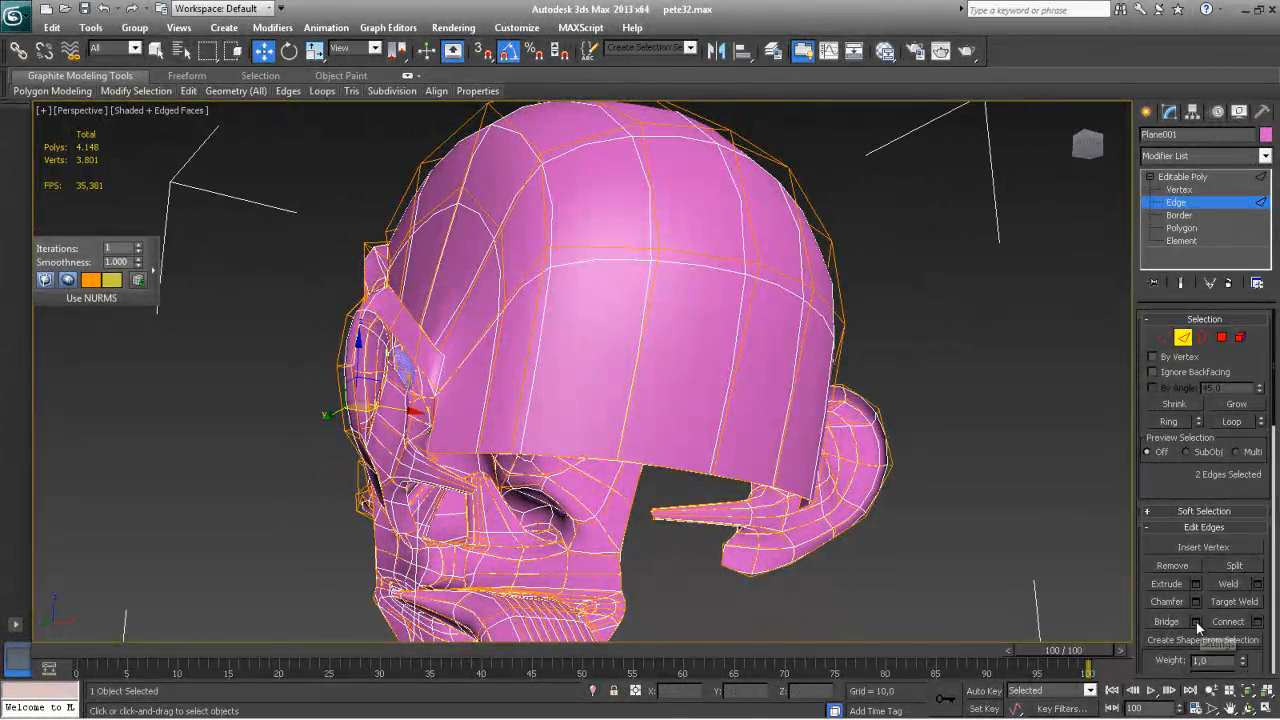
middle_click_drag(531, 419, 532, 449, "alt")
middle_click_drag(561, 457, 518, 408, "alt")
Collapse the two neighbouring vertices on the back of the ear into a single vertex
middle_click_drag(539, 309, 611, 409, "alt")
middle_click_drag(576, 460, 660, 480, "alt")
left_click(1160, 340)
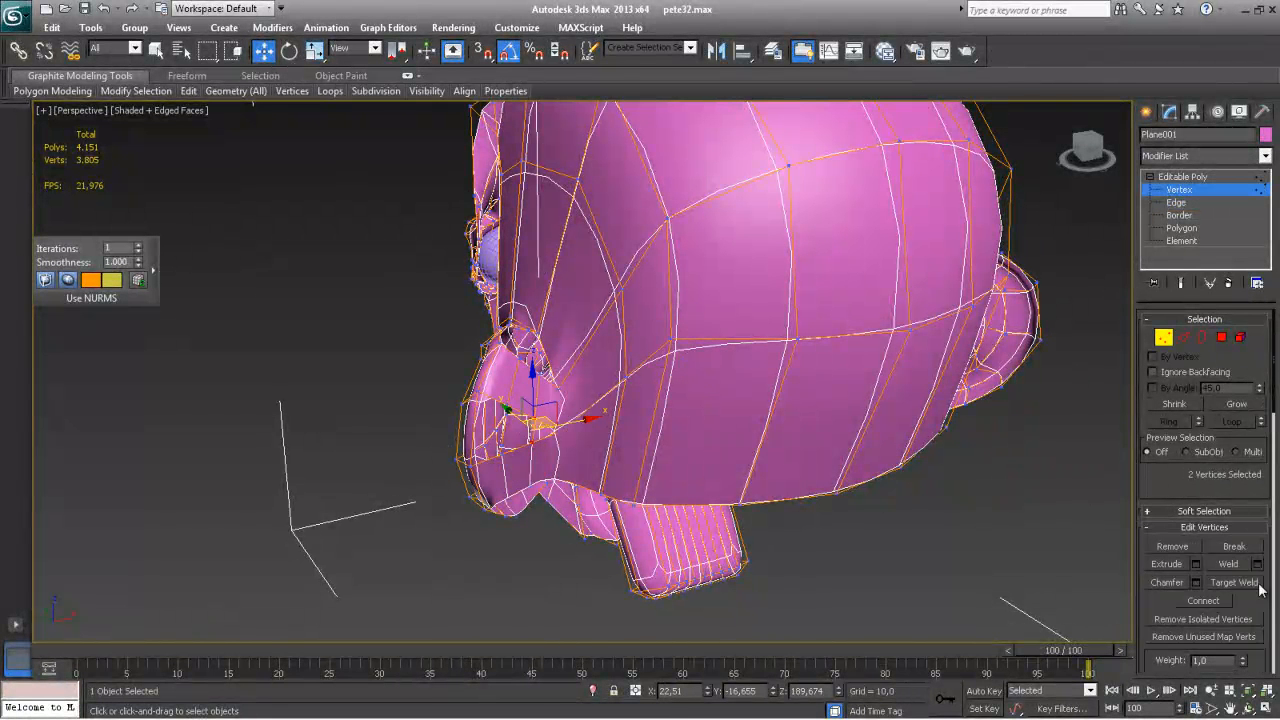
left_click_drag(1256, 598, 1256, 423)
left_click(1234, 614)
middle_click_drag(586, 512, 528, 470, "alt")
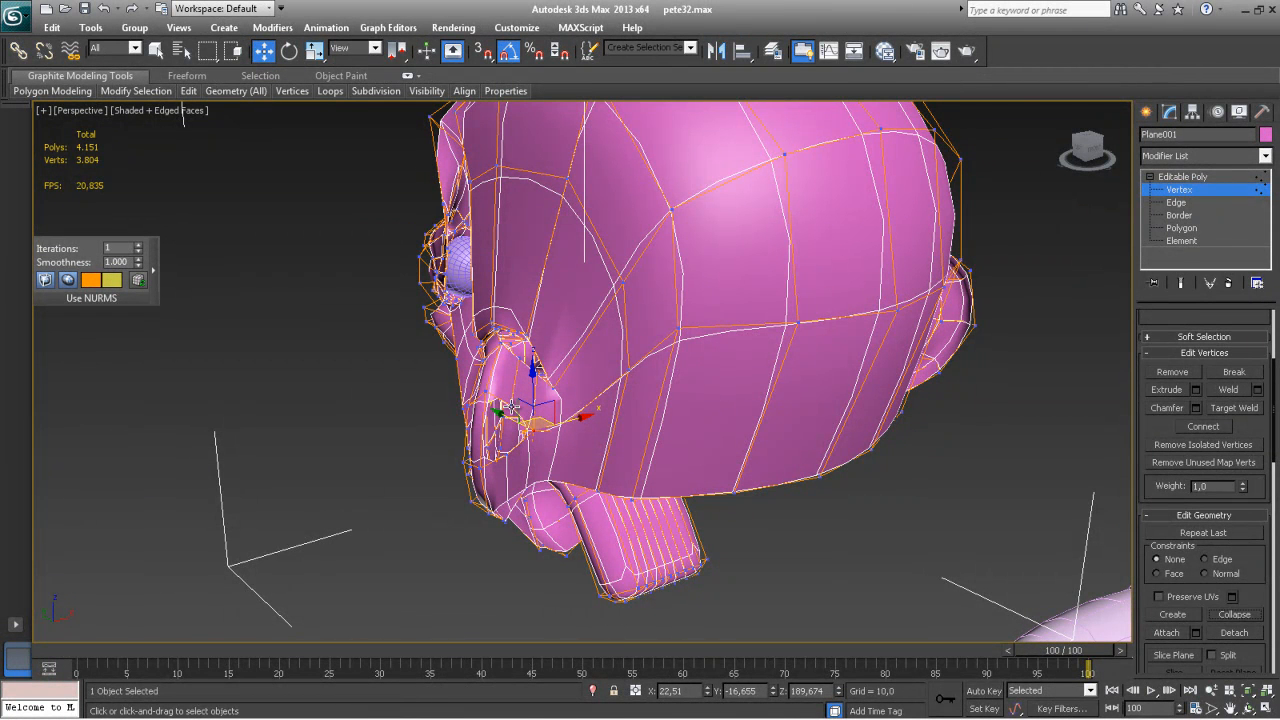
Collapse the next pair of vertices on the back of the ear, where the bridged strip meets the rim
middle_click_drag(619, 516, 507, 403, "alt")
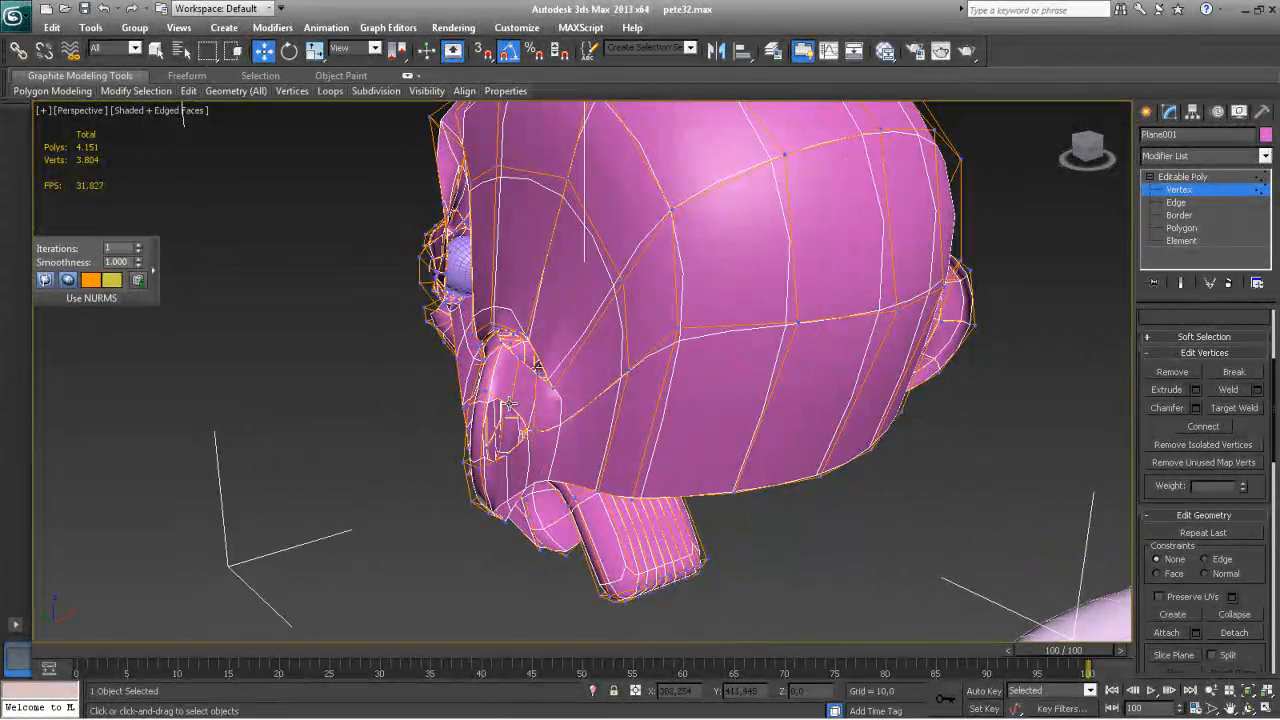
middle_click_drag(507, 440, 697, 437, "alt")
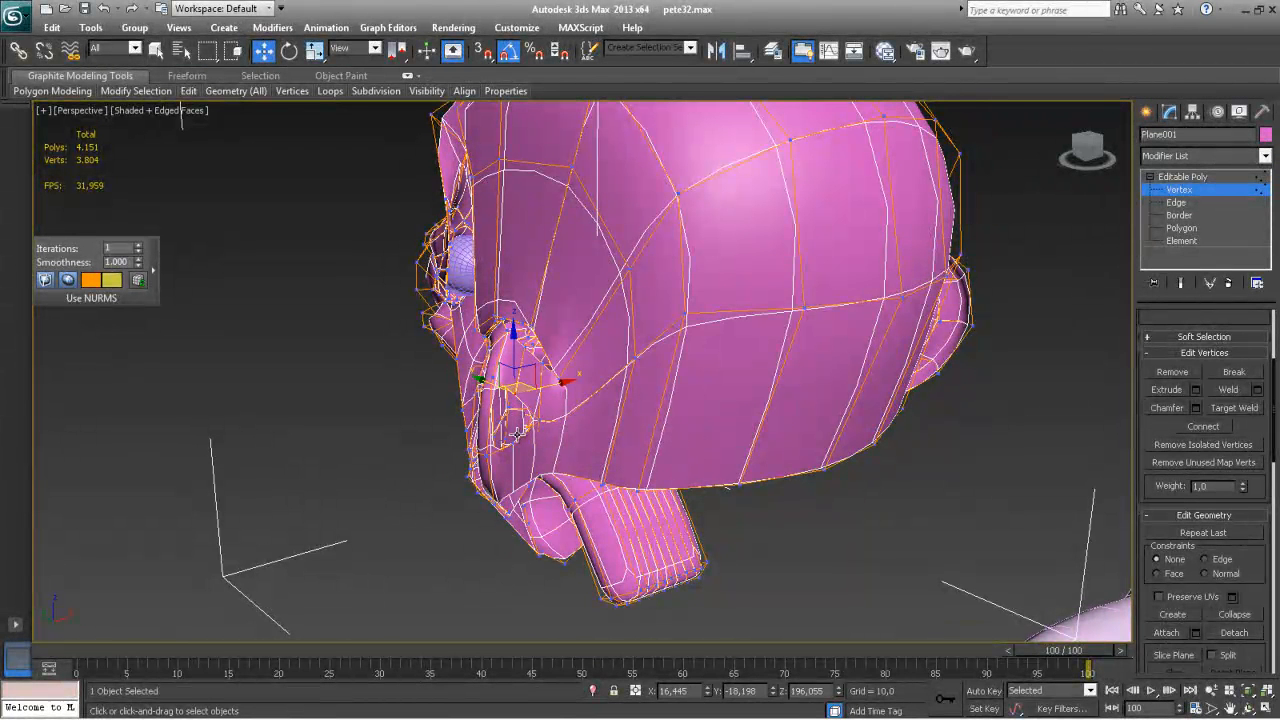
left_click_drag(512, 440, 513, 463)
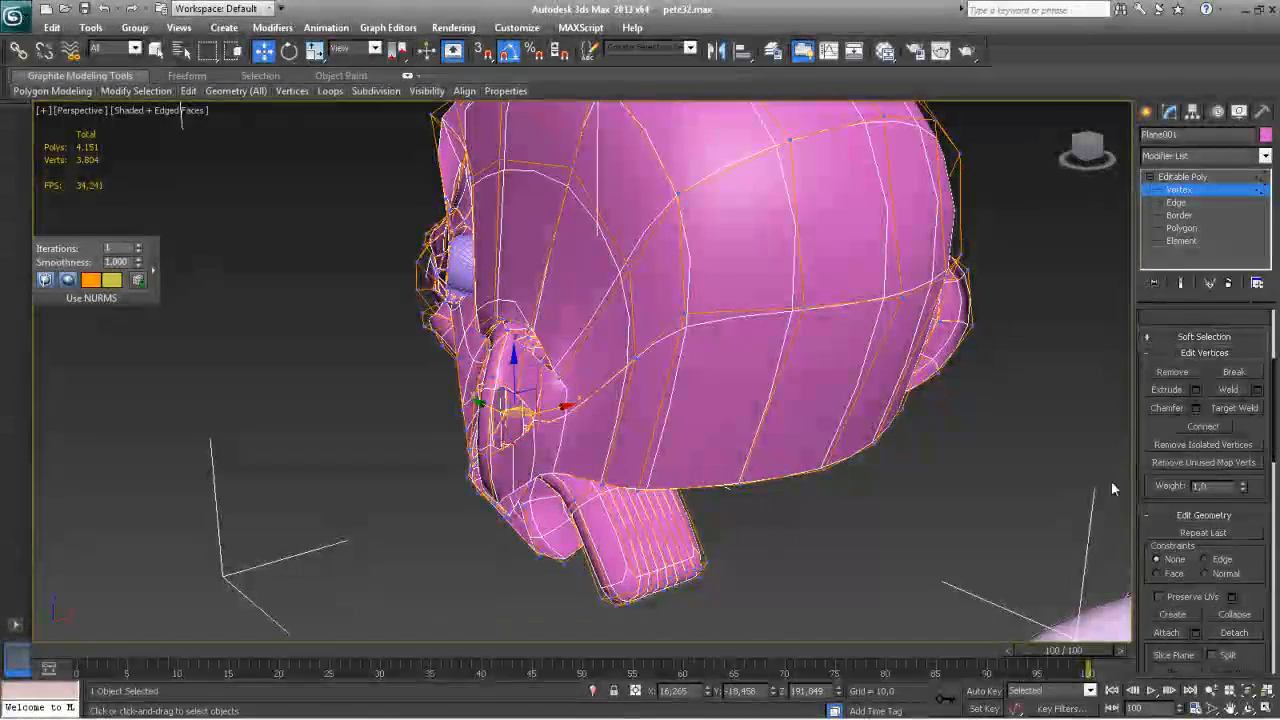
middle_click_drag(684, 508, 569, 478, "alt")
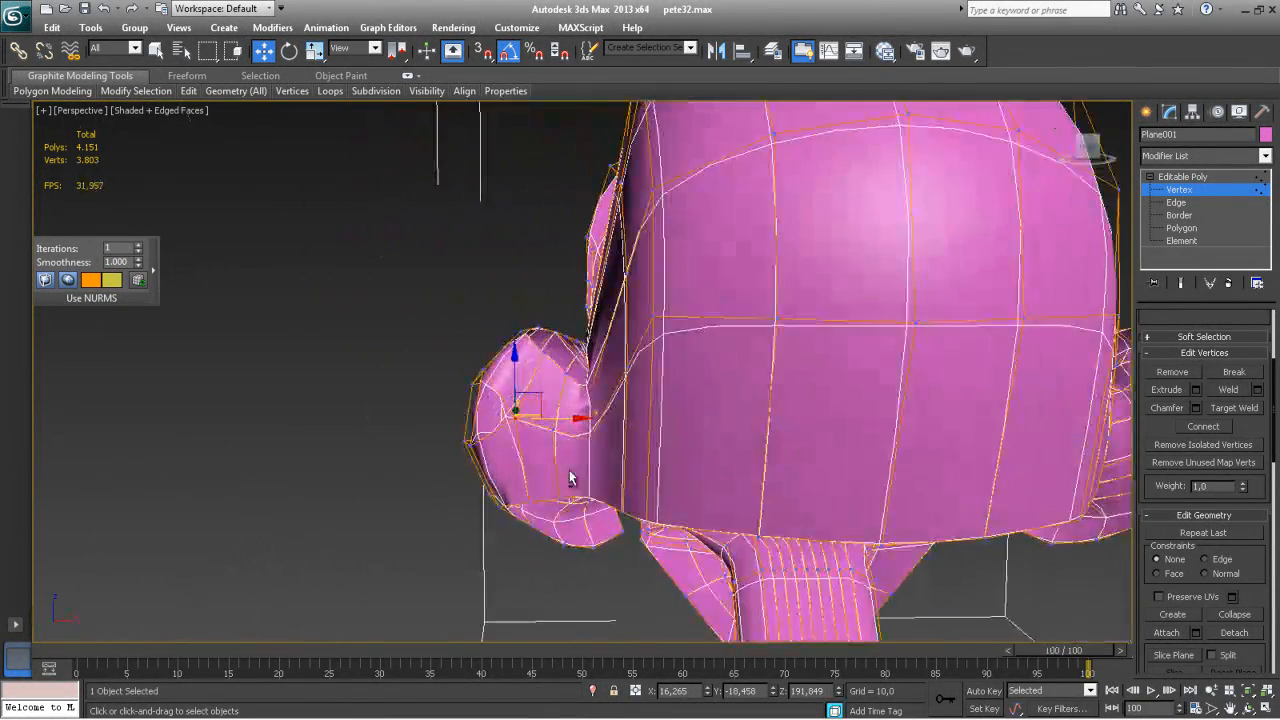
Turn off NURMS subdivision so the head and ear show as the unsmoothed base mesh
scroll(1241, 581, "down", 10)
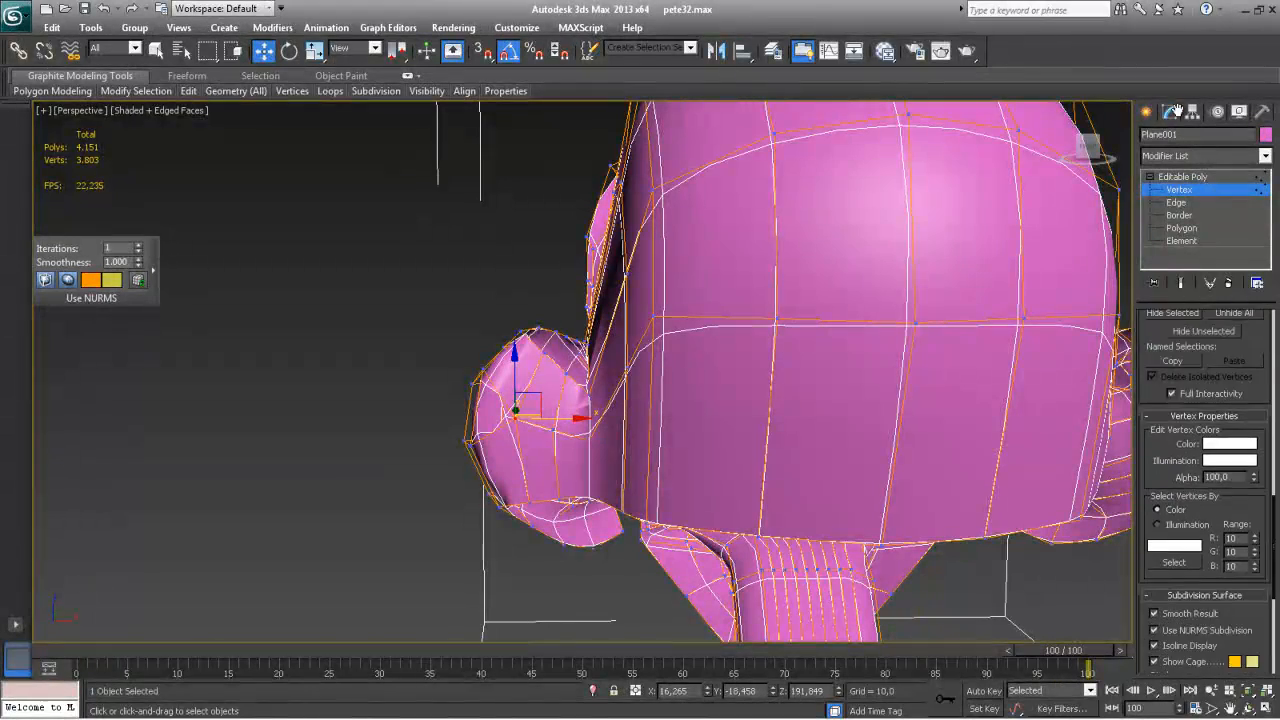
scroll(1230, 530, "down", 1)
left_click(1215, 537)
middle_click_drag(700, 510, 779, 512, "alt")
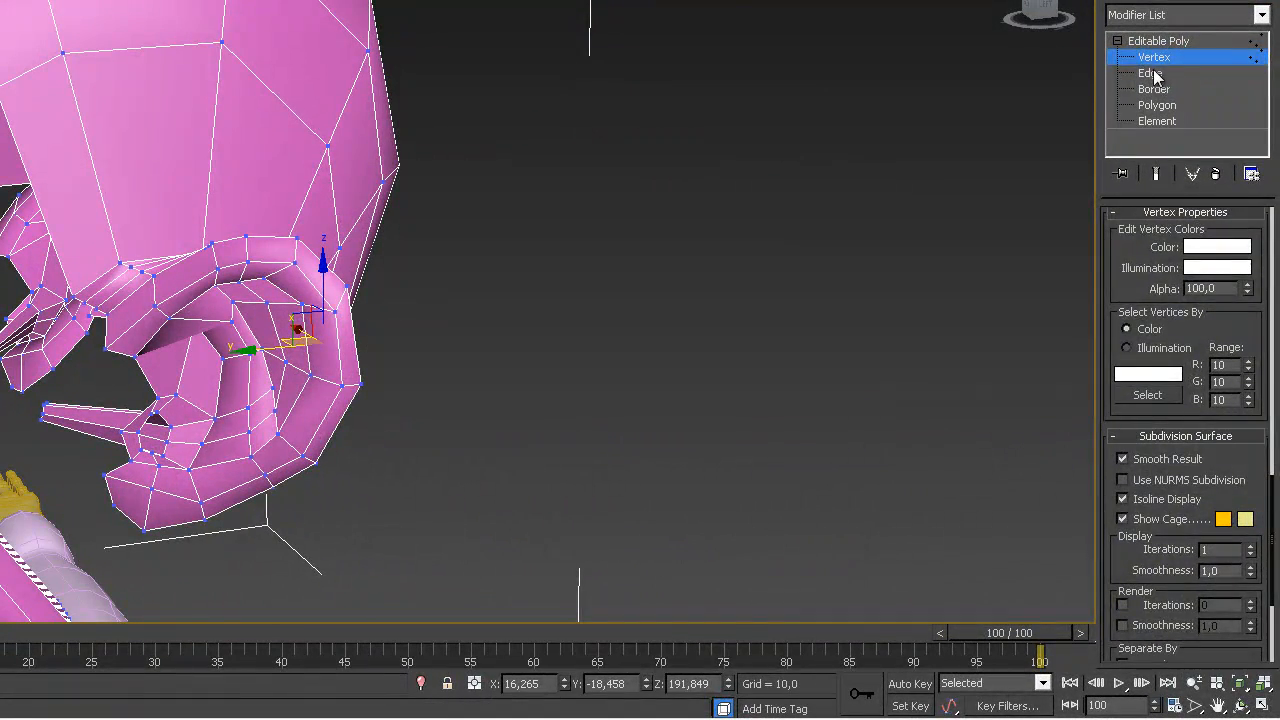
Select the ring of edges running across the ear from its outer rim and connect them with 1 segment, pinch 0 and slide 40
left_click(1150, 73)
left_click(357, 355)
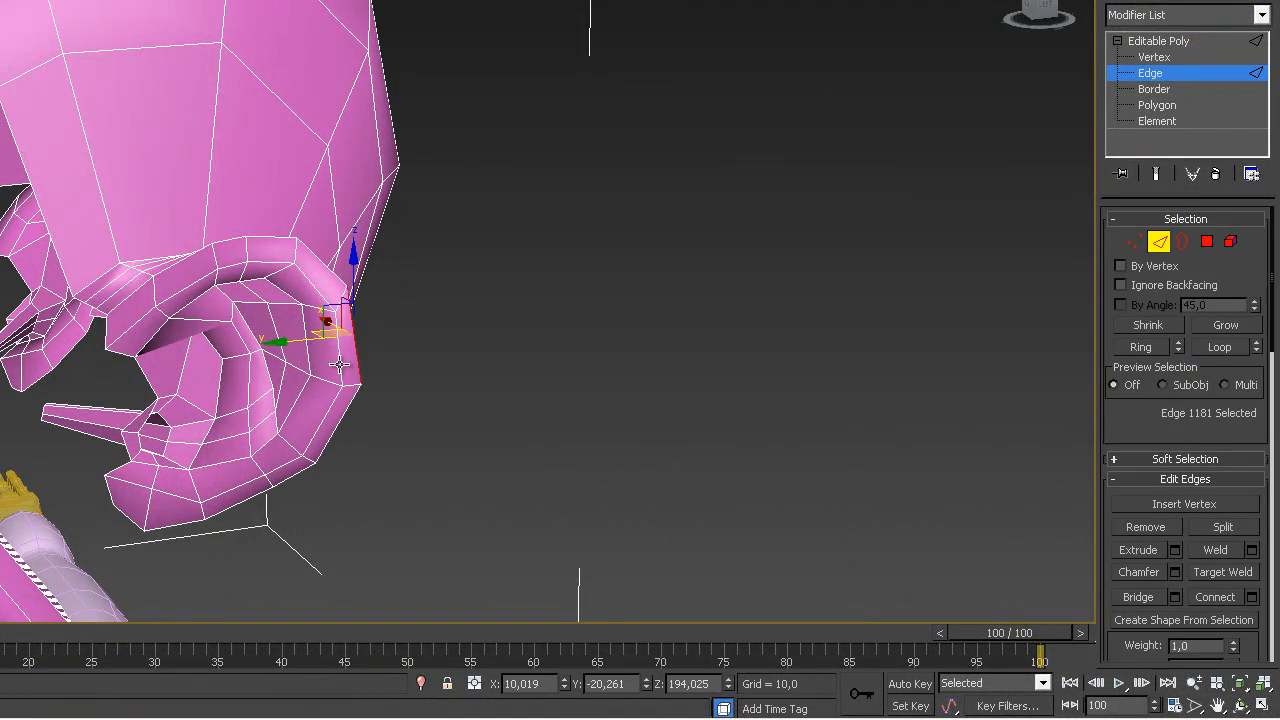
double_click(343, 365)
scroll(526, 381, "up", 6)
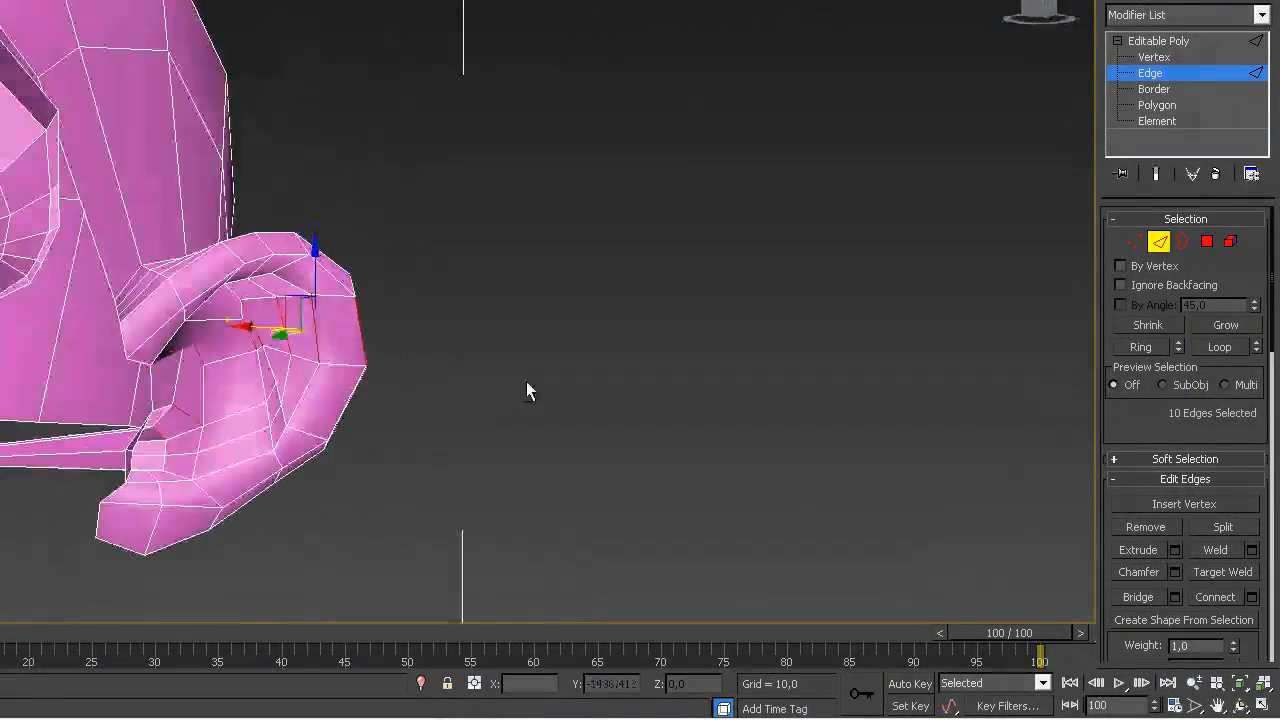
middle_click_drag(698, 368, 498, 468, "alt")
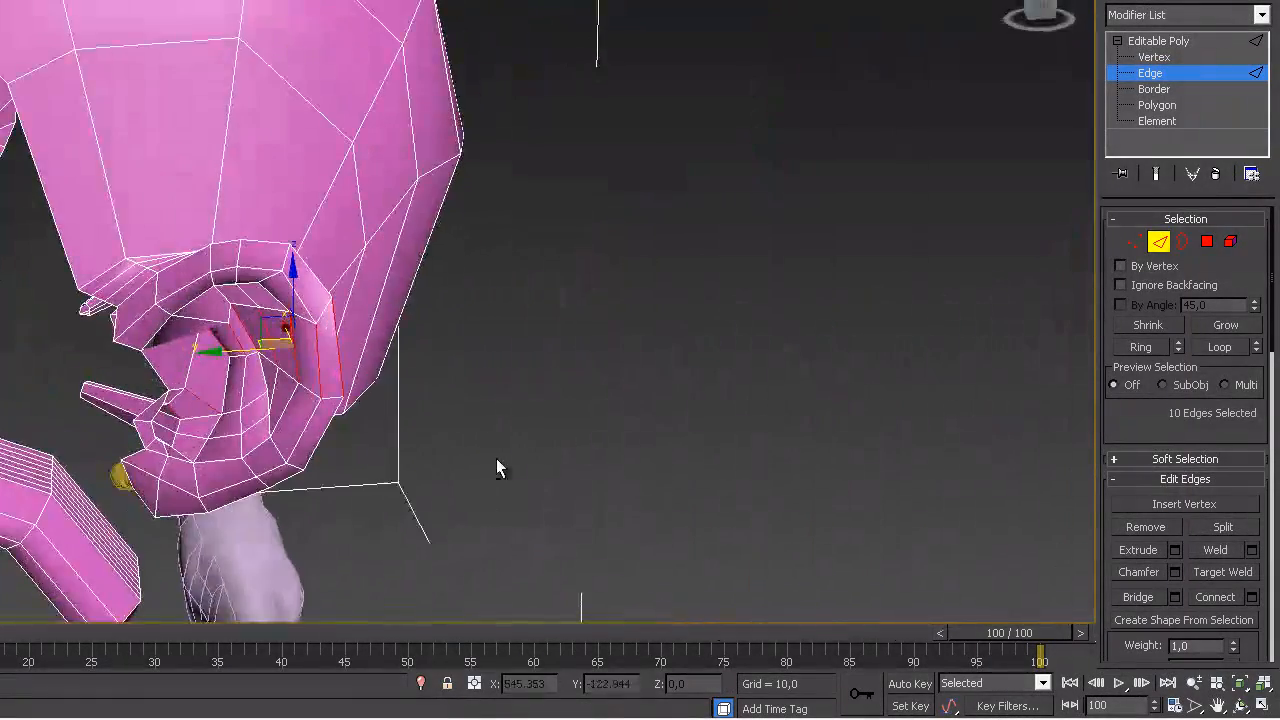
left_click(1224, 594)
middle_click_drag(469, 410, 551, 420, "alt")
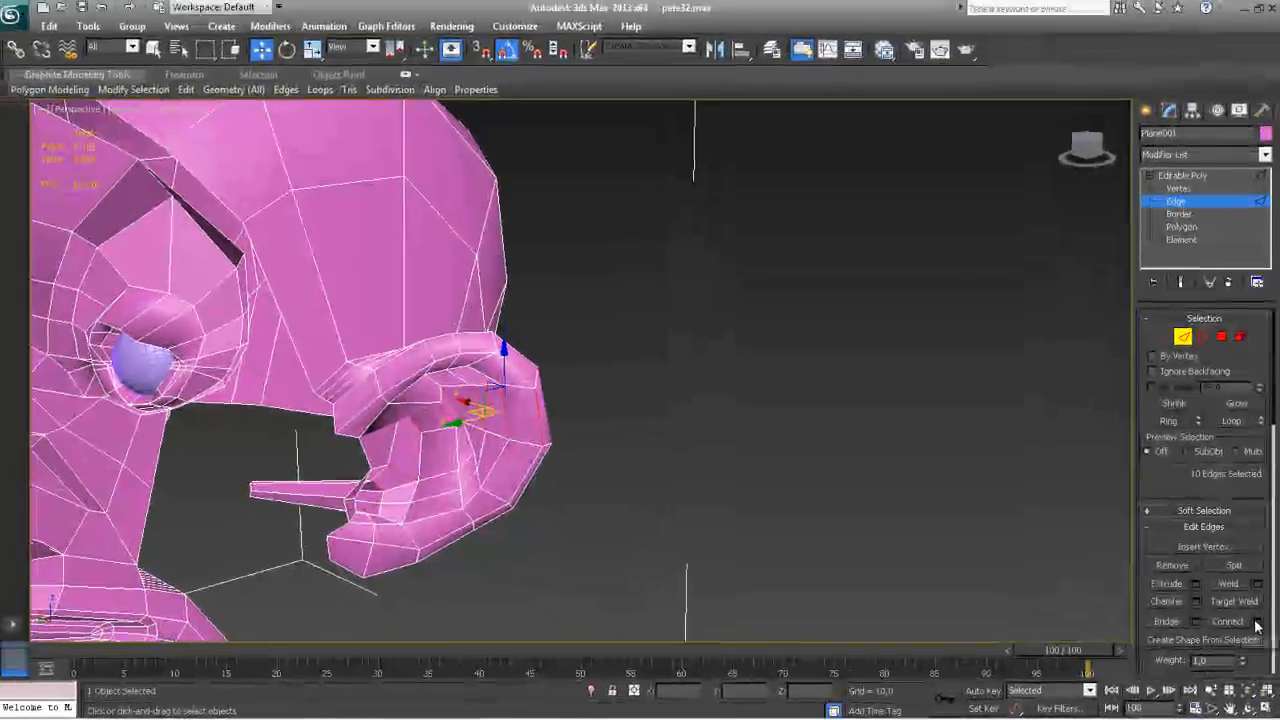
left_click(1254, 605)
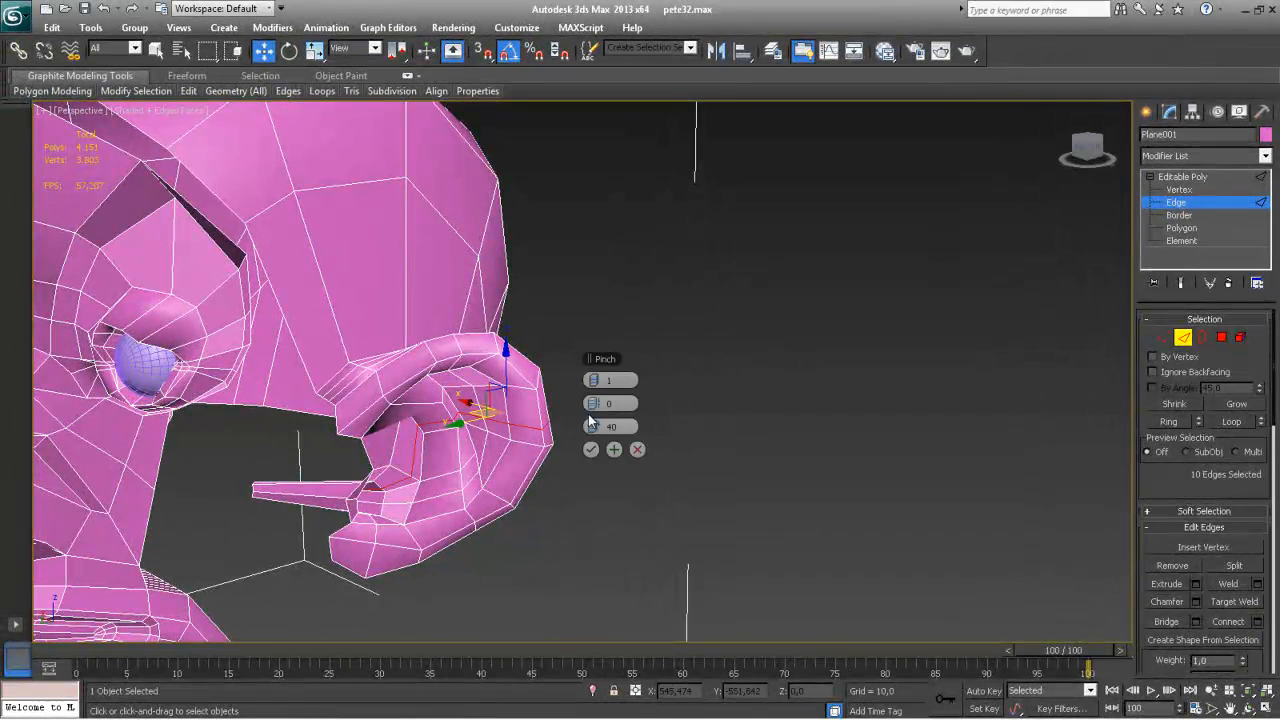
left_click(591, 451)
Bridge the two open edges on the ear's outer back rim with 1 segment
middle_click_drag(604, 470, 903, 464, "alt")
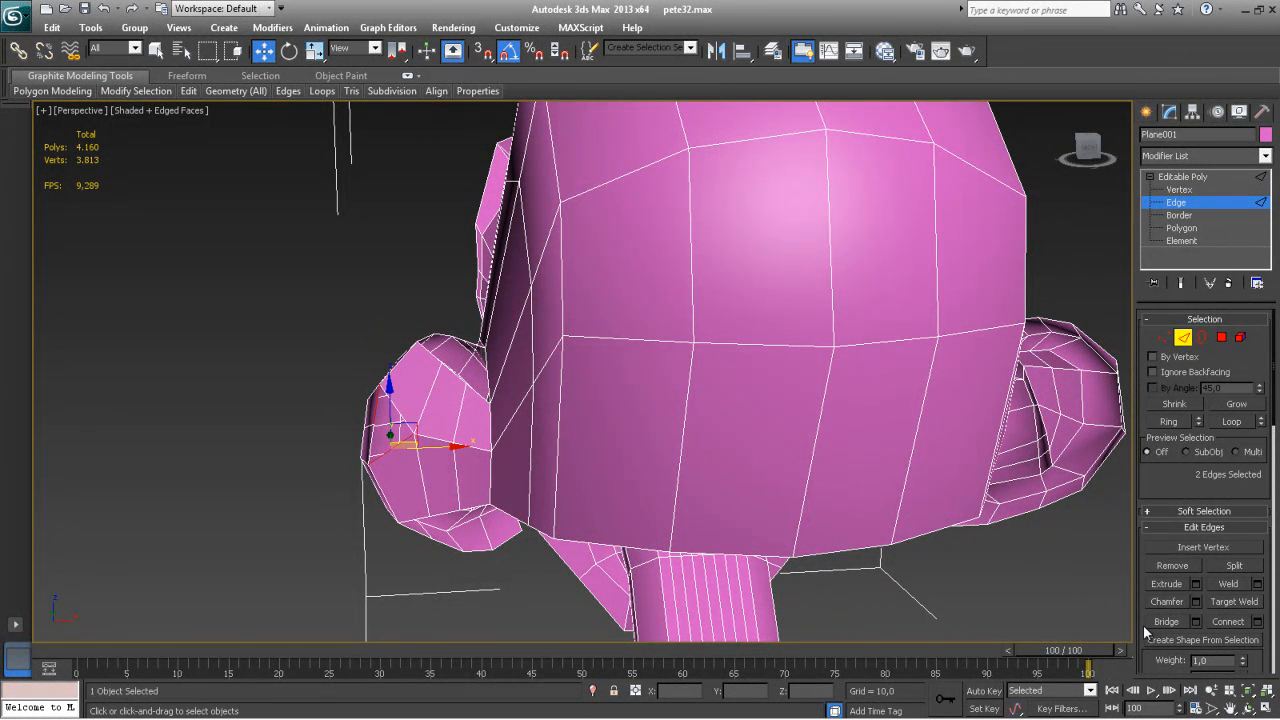
left_click(1196, 621)
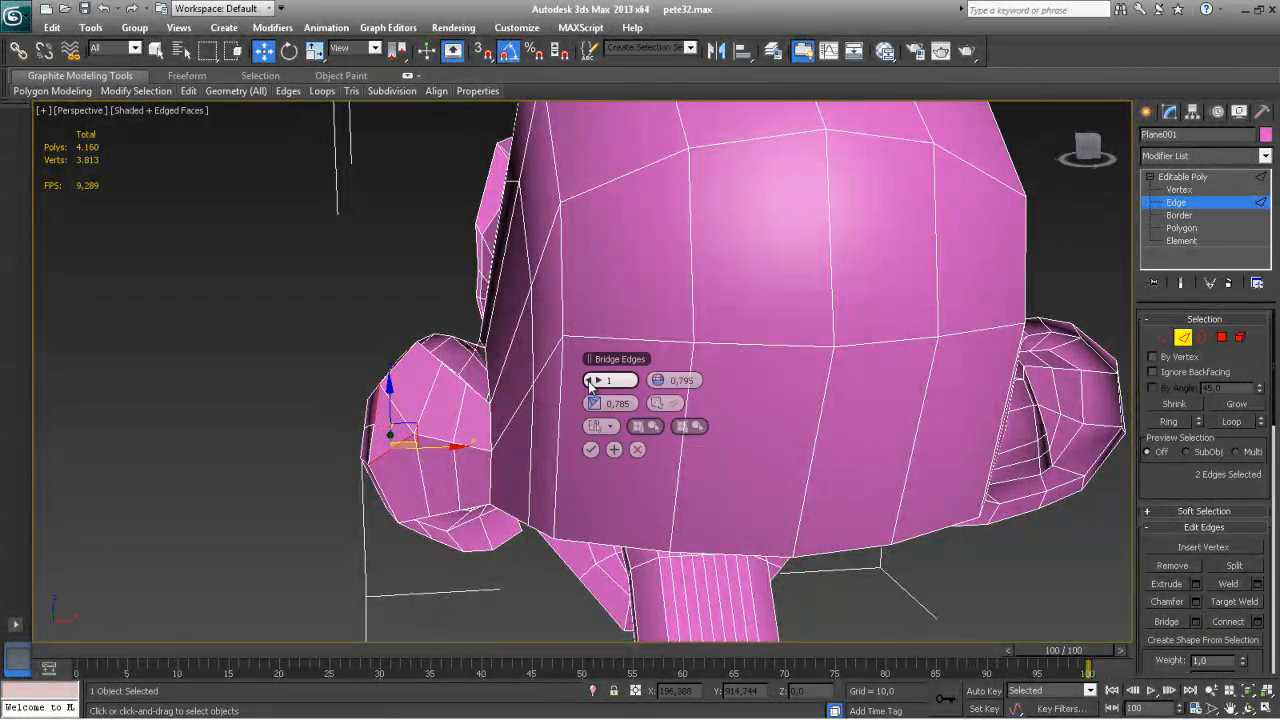
left_click(591, 450)
middle_click_drag(280, 570, 340, 573, "alt")
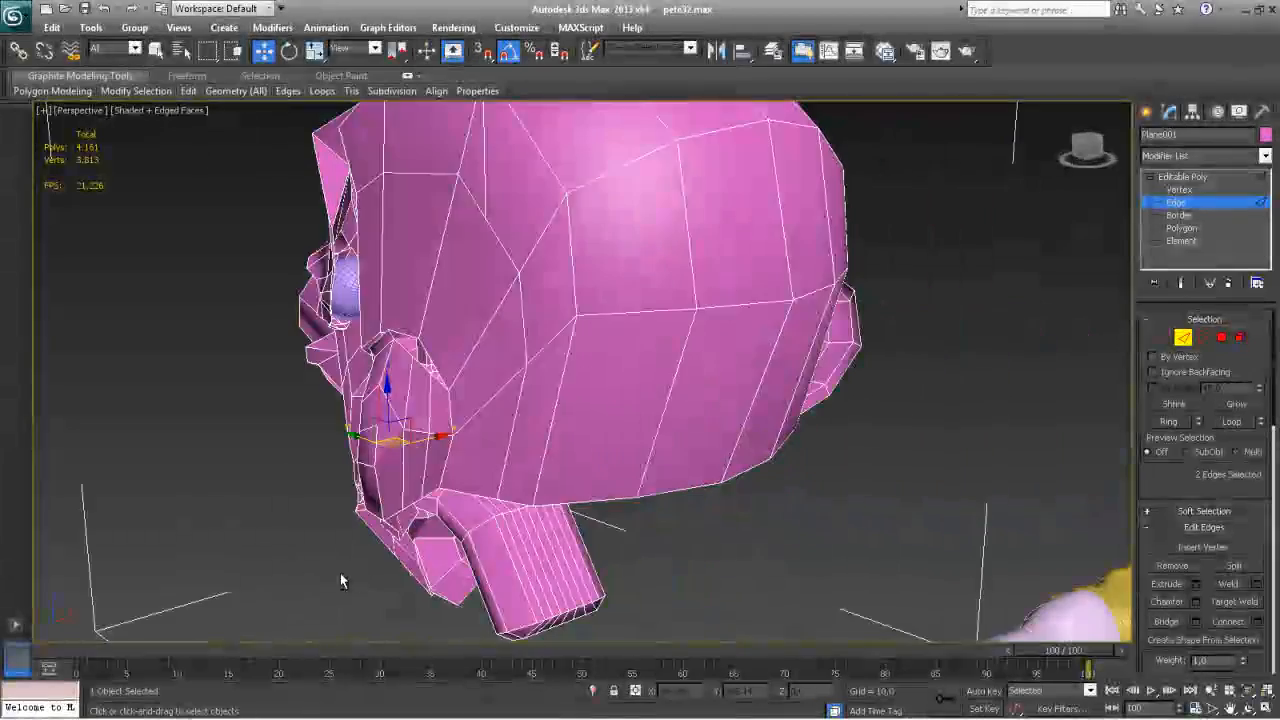
Bridge the paired side edges of the open gap between the top of the ear and the skull cap
left_click_drag(1252, 496, 1224, 375)
middle_click_drag(518, 418, 595, 475, "alt")
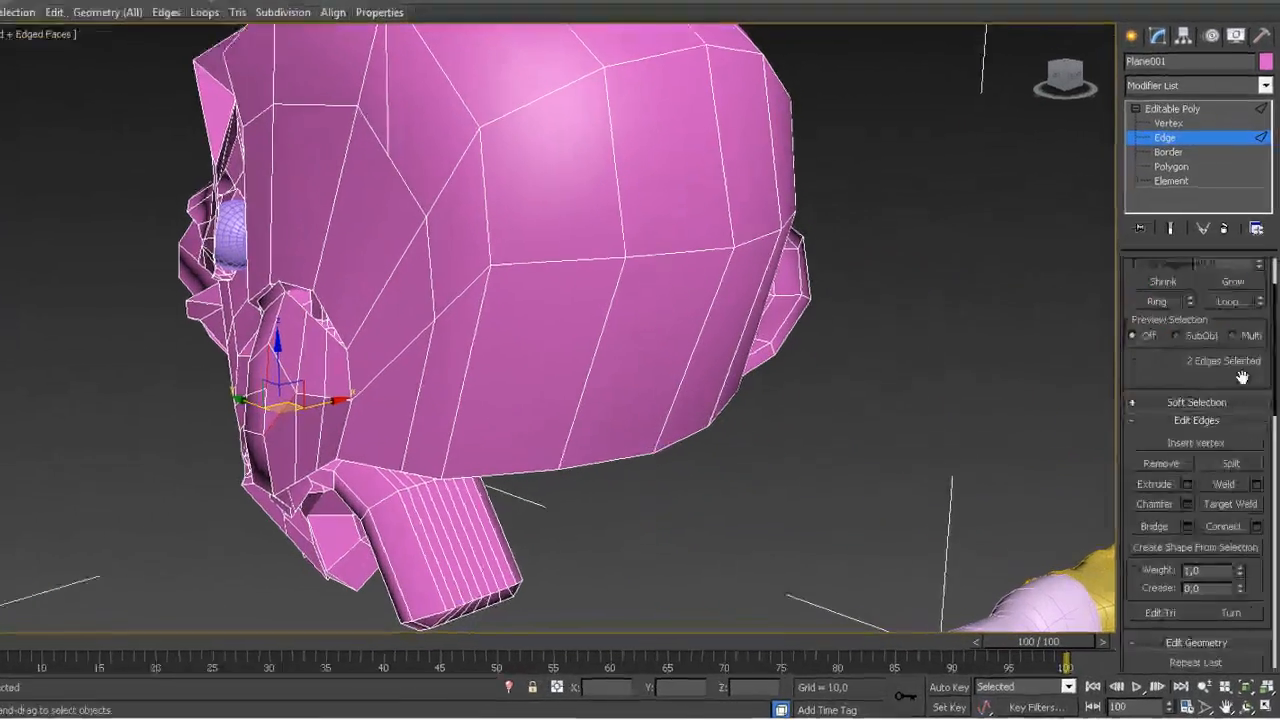
middle_click_drag(427, 415, 189, 340, "alt")
scroll(128, 357, "up", 3)
middle_click_drag(265, 432, 210, 360, "alt")
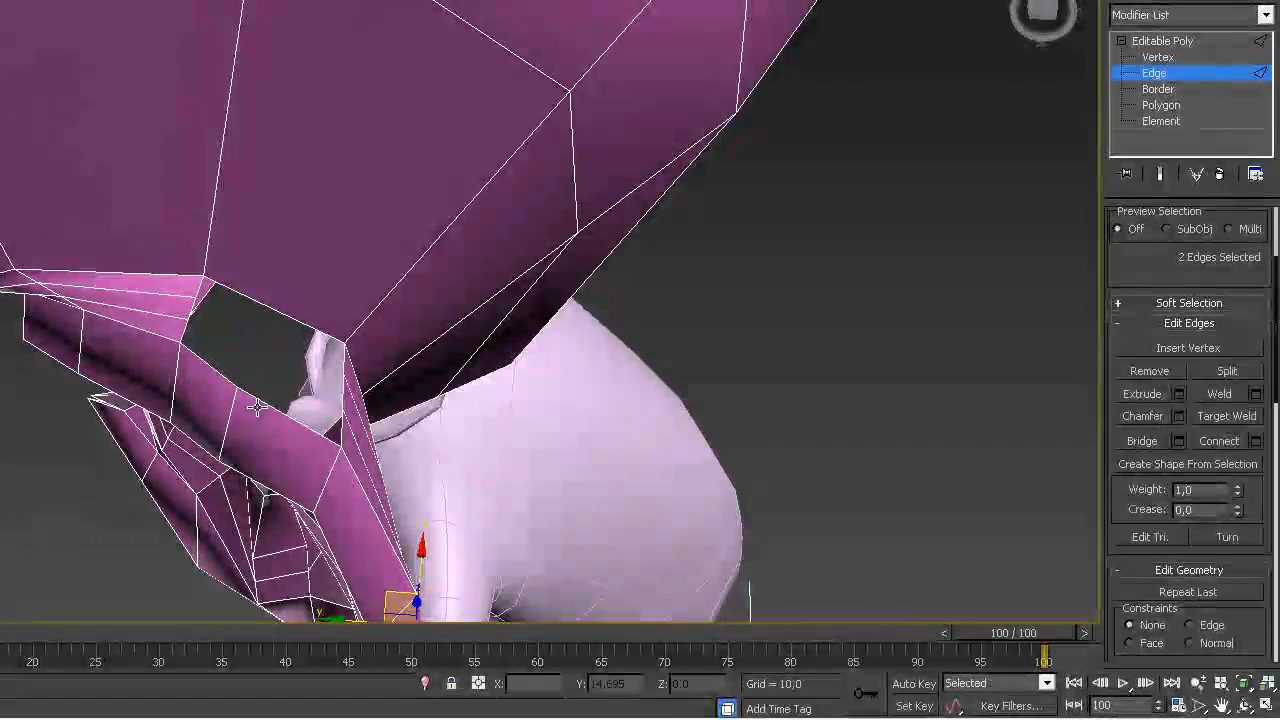
middle_click_drag(281, 406, 329, 303, "alt")
middle_click_drag(340, 470, 363, 314)
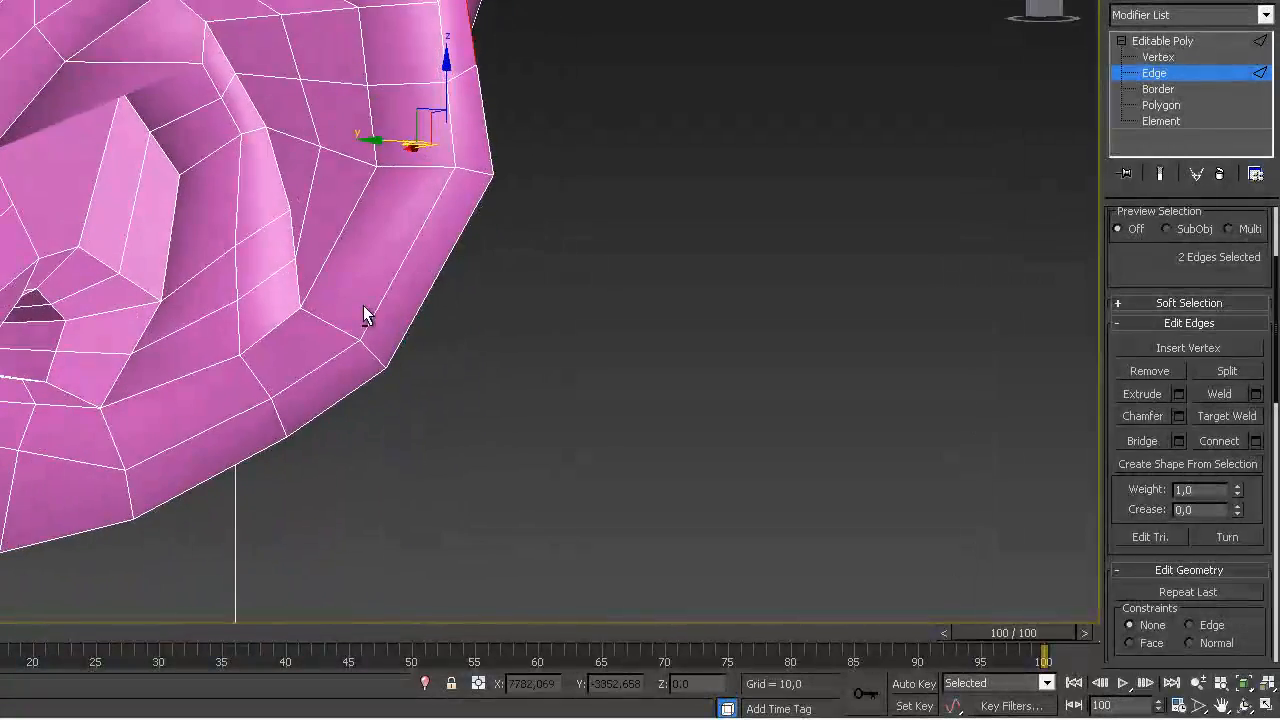
middle_click_drag(132, 320, 234, 648, "alt")
middle_click_drag(203, 498, 194, 363, "alt")
middle_click_drag(236, 236, 332, 347)
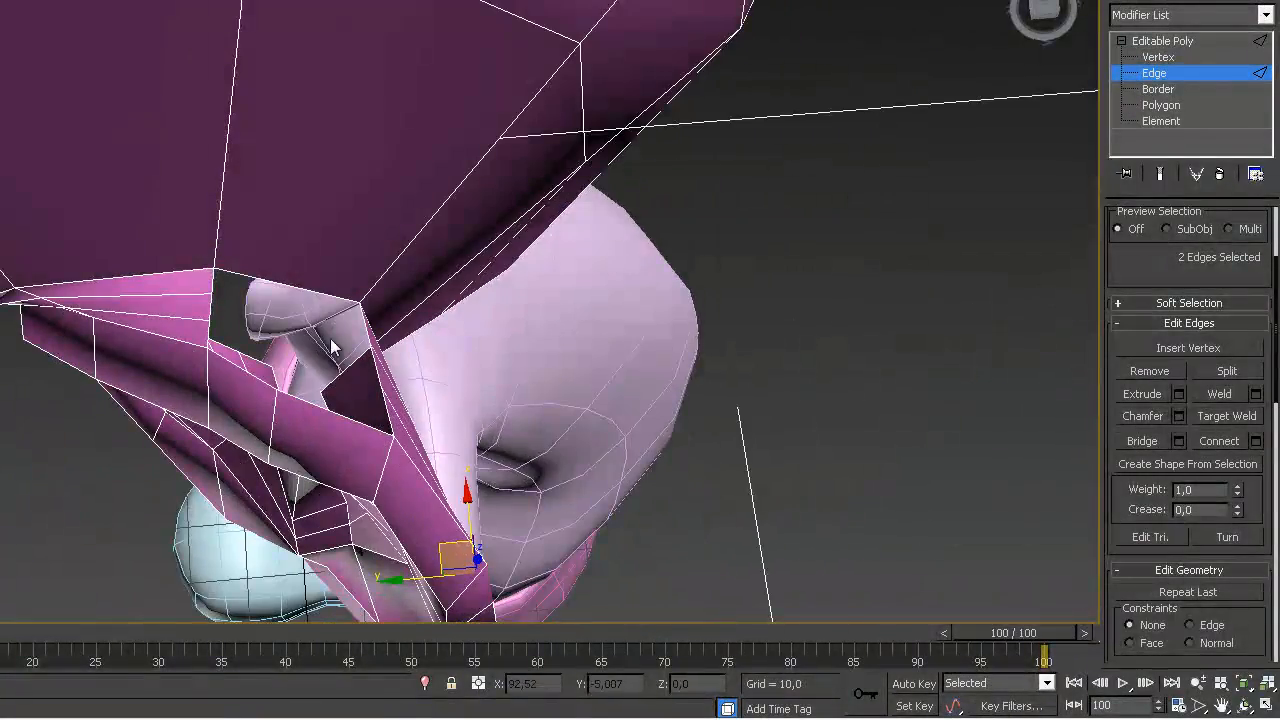
left_click(362, 318)
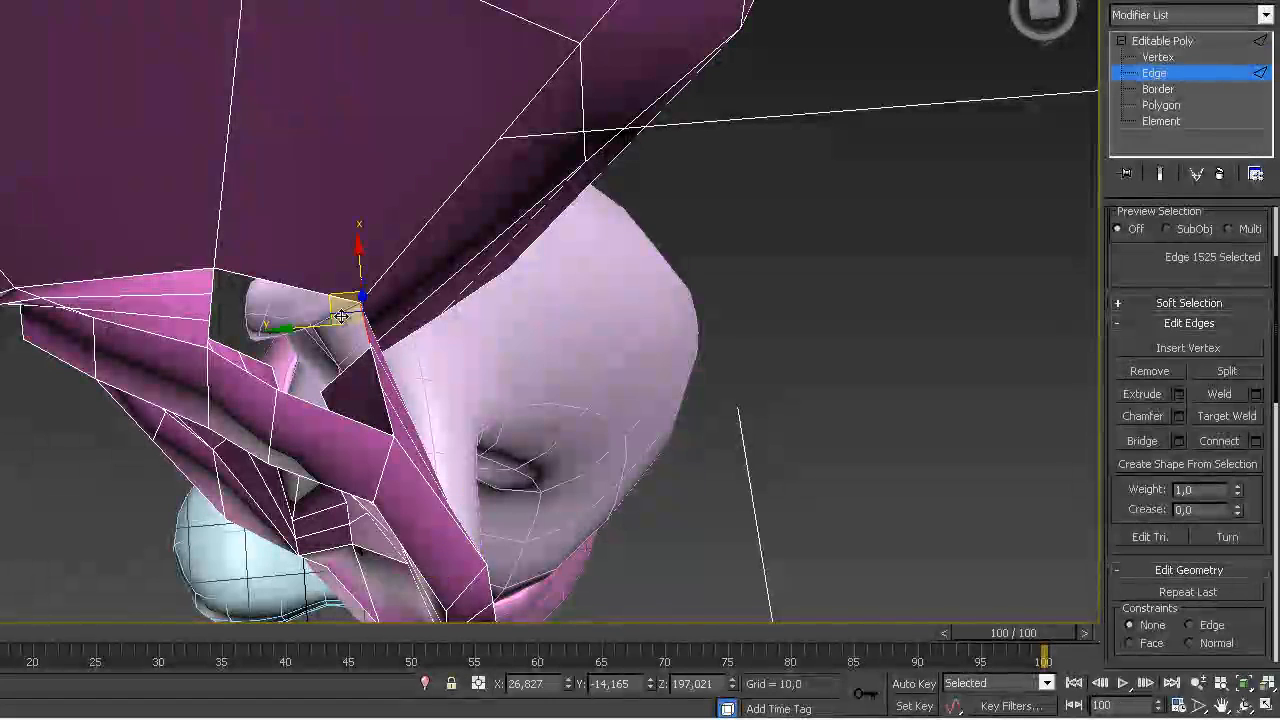
left_click(212, 288, "ctrl")
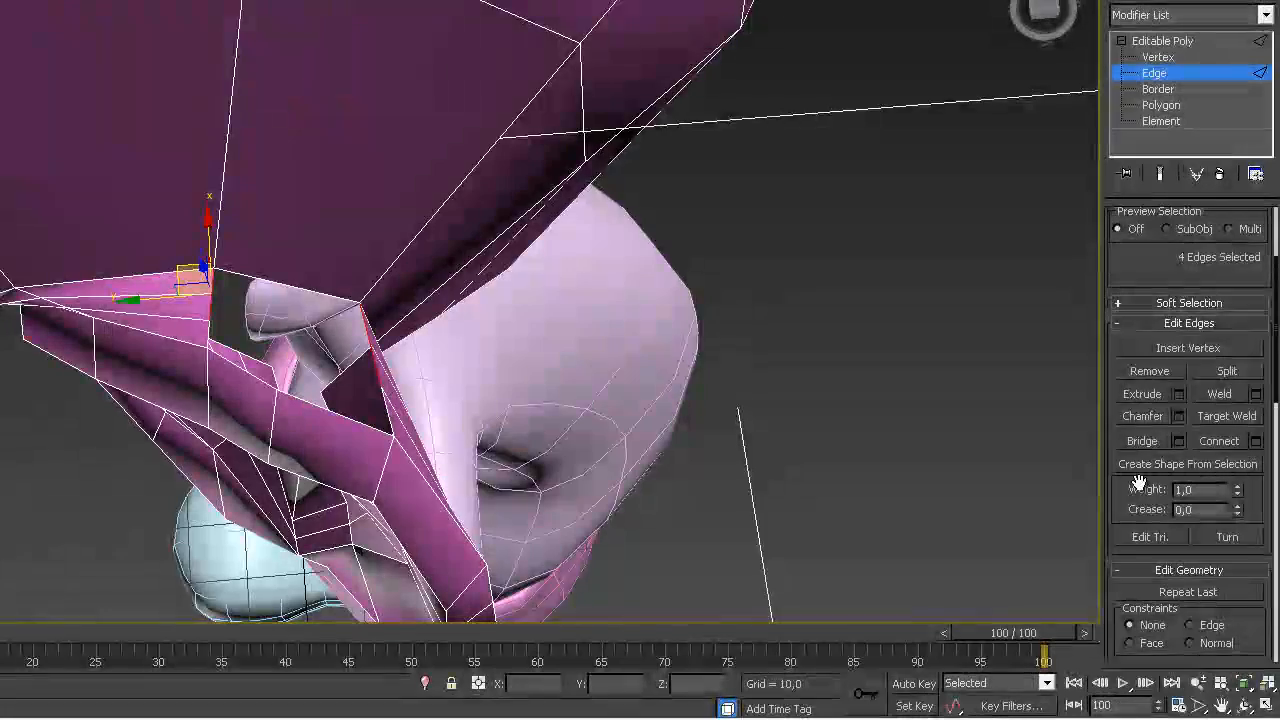
middle_click_drag(626, 419, 500, 404, "alt")
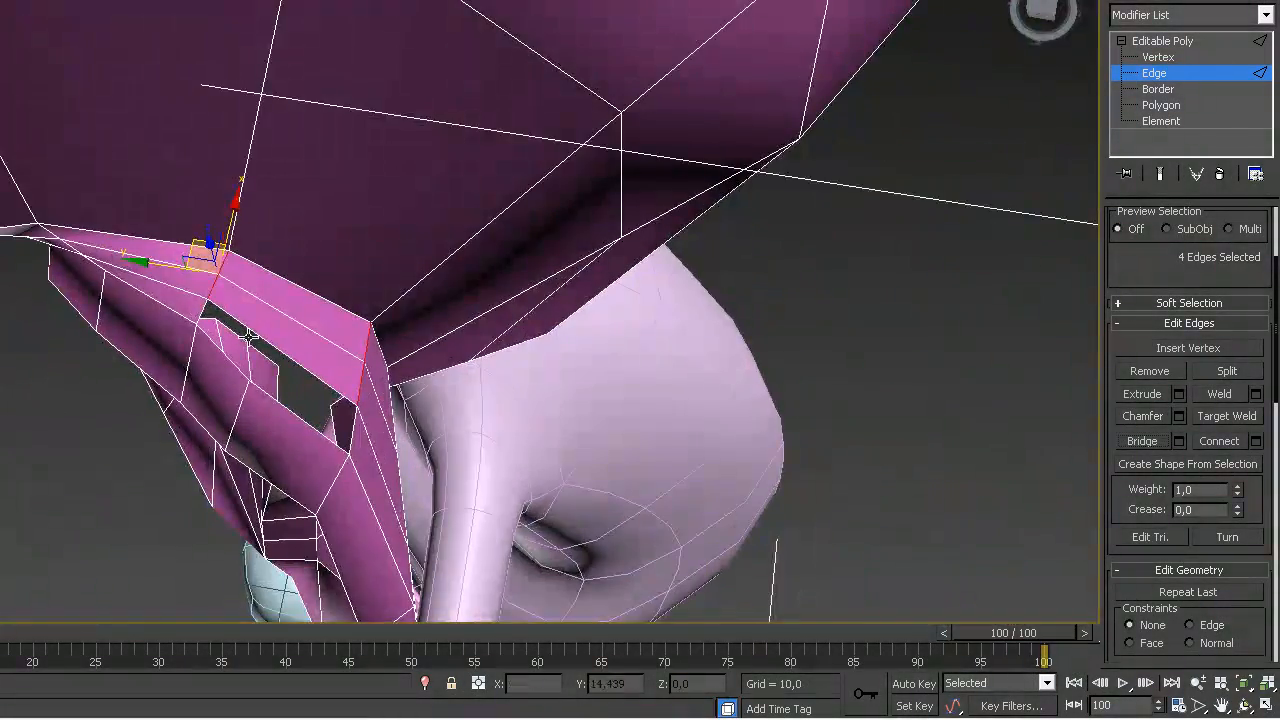
Try to bridge the remaining gap's short side edge to the neighbouring edge on the ear rim
left_click(202, 311)
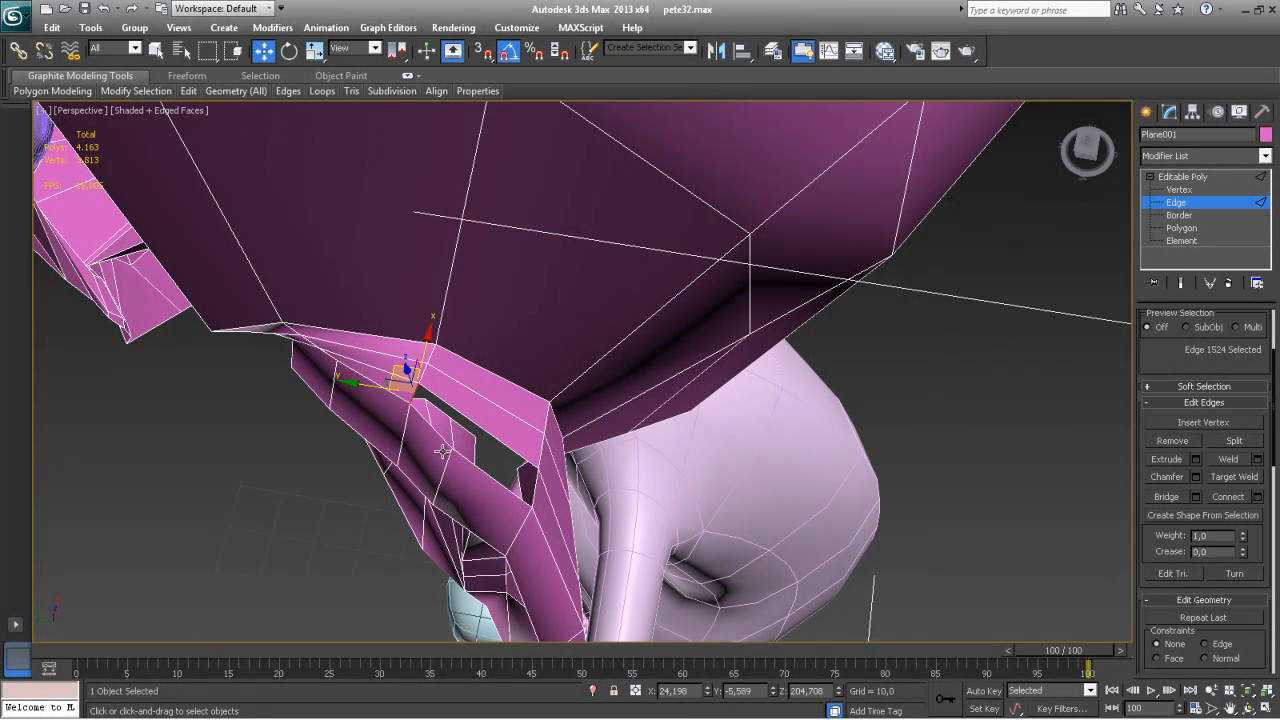
left_click(465, 456)
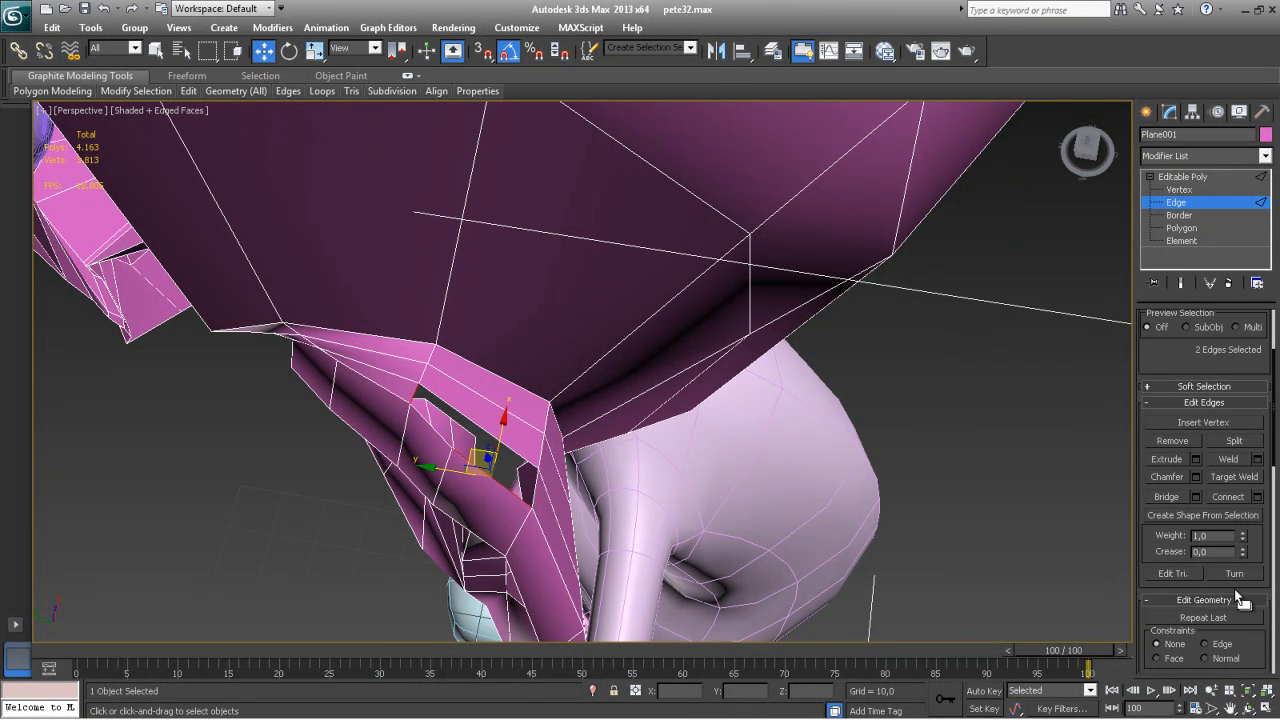
middle_click_drag(660, 458, 577, 427, "alt")
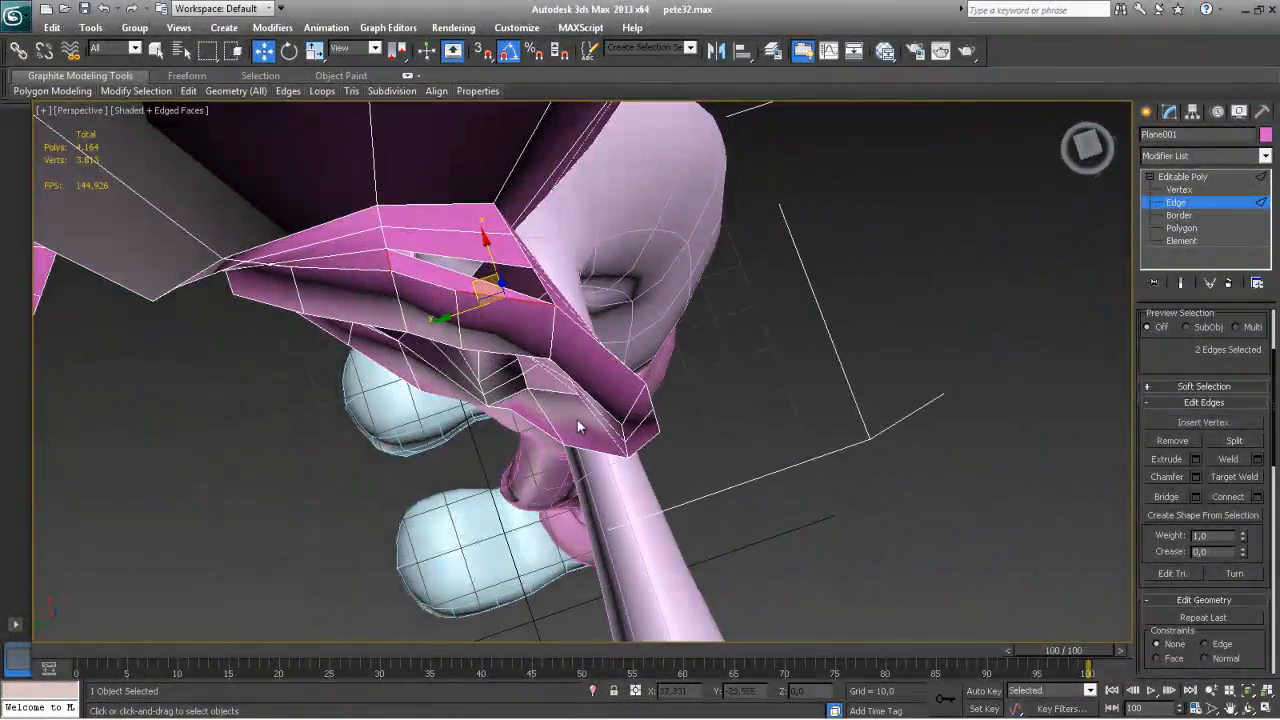
Bridge the long edge of the new strip to the facing ear rim edge to close most of the gap
left_click(436, 254)
left_click(467, 294, "ctrl")
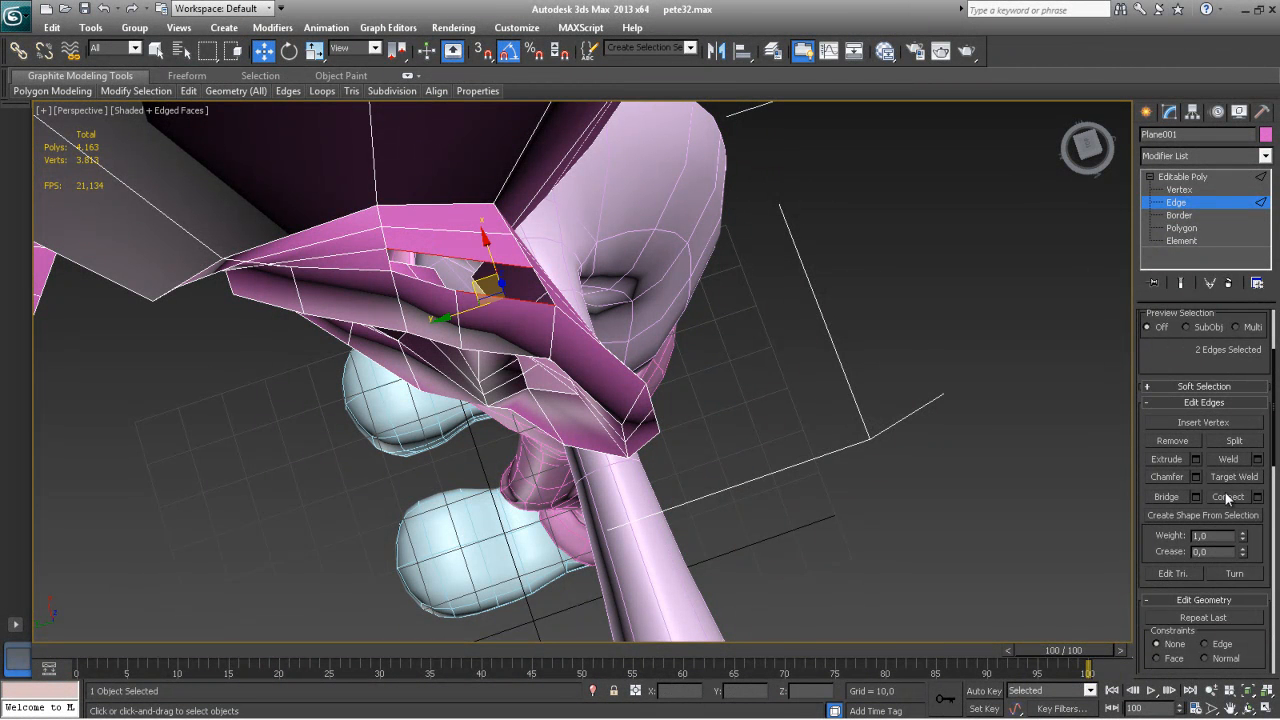
left_click(1167, 497)
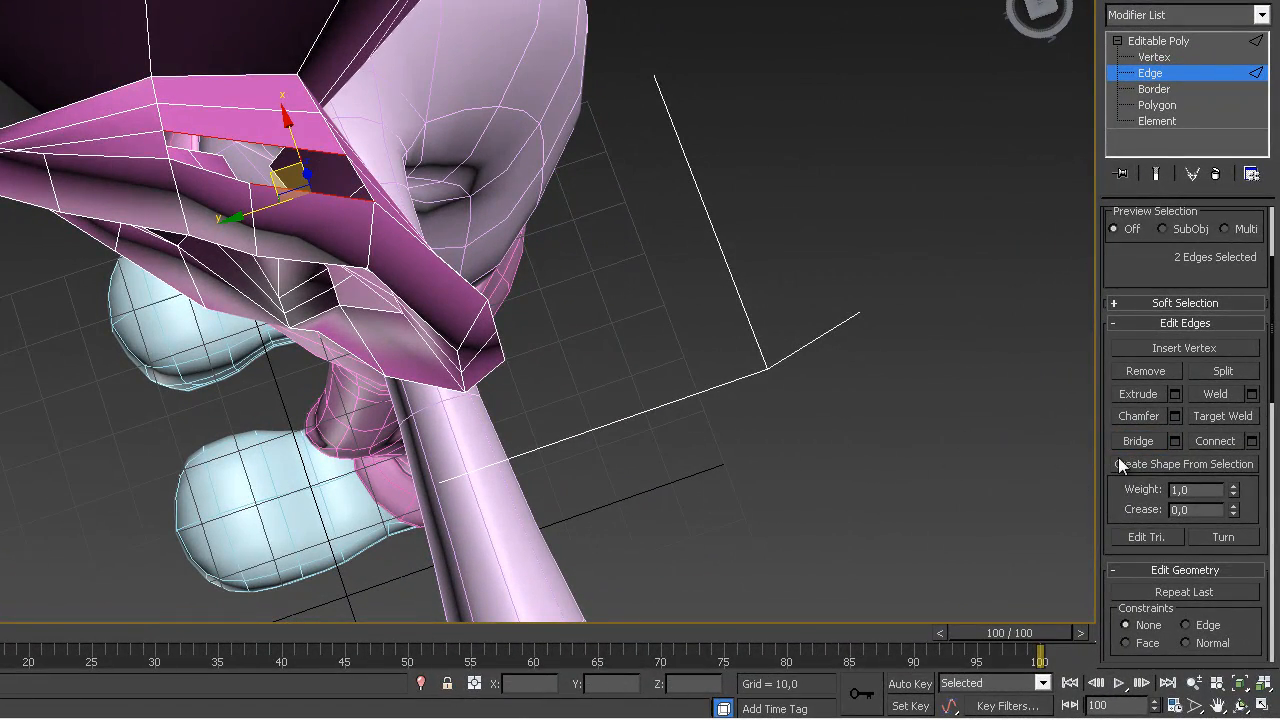
left_click(1128, 441)
left_click(283, 148)
left_click(288, 190, "ctrl")
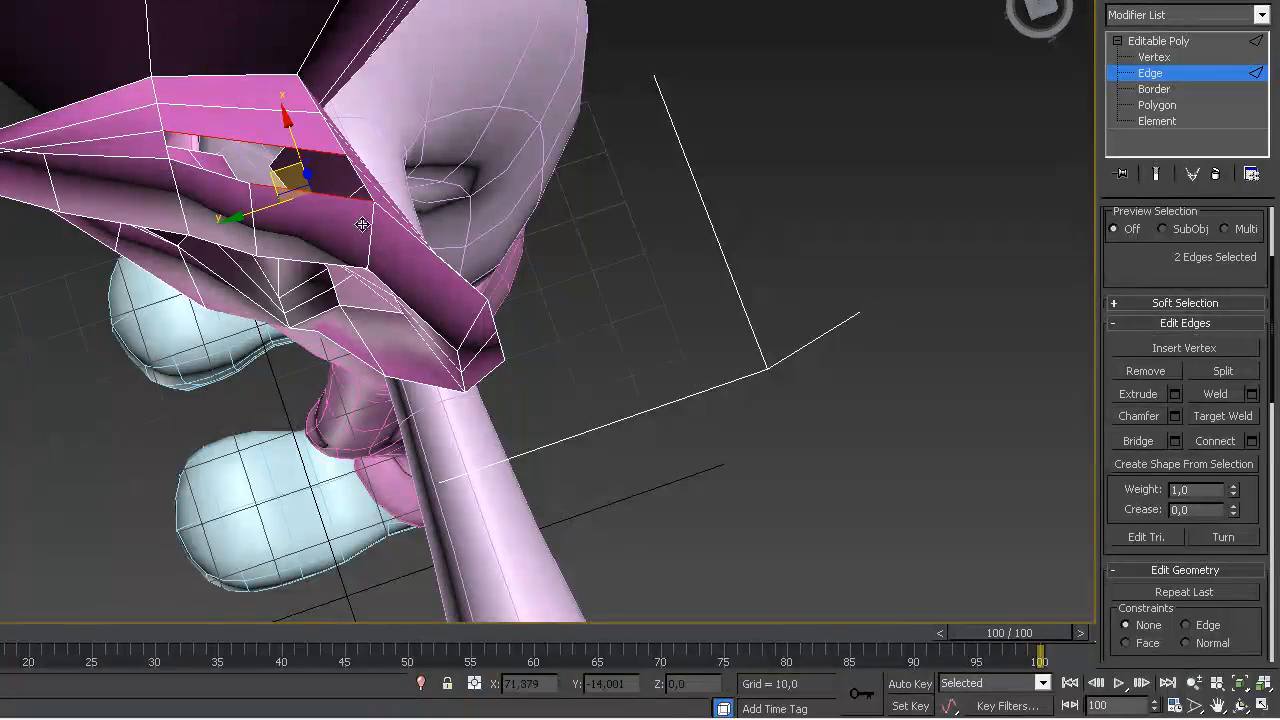
left_click(1154, 438)
Select the edge ring starting at the ear's upper inner rim and connect it to add a new loop through the ear
middle_click_drag(742, 400, 268, 172, "alt")
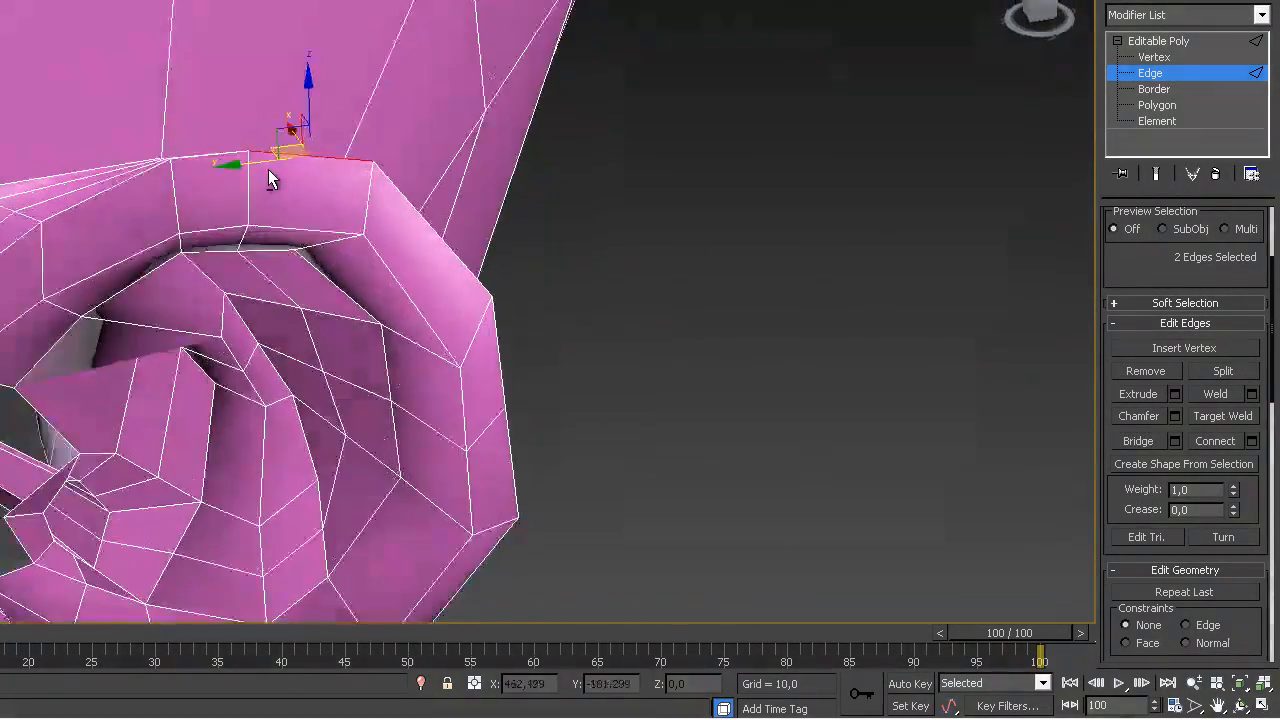
left_click(221, 241)
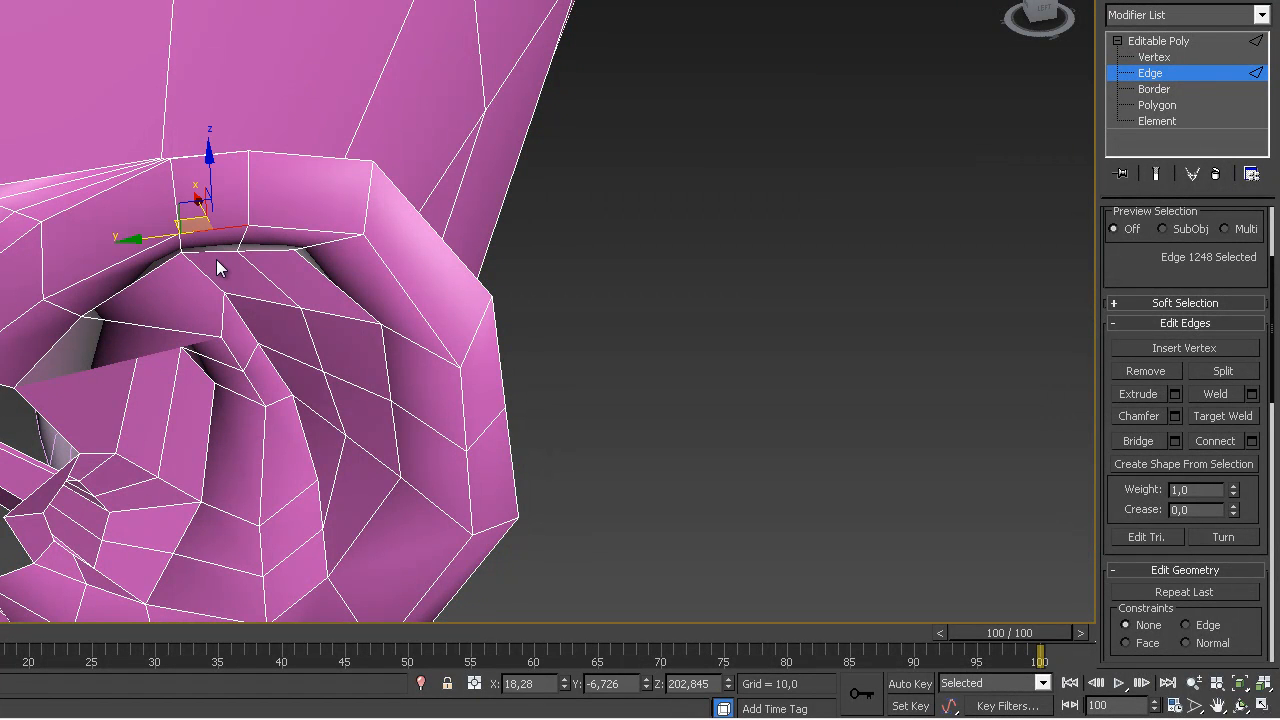
key("alt+r")
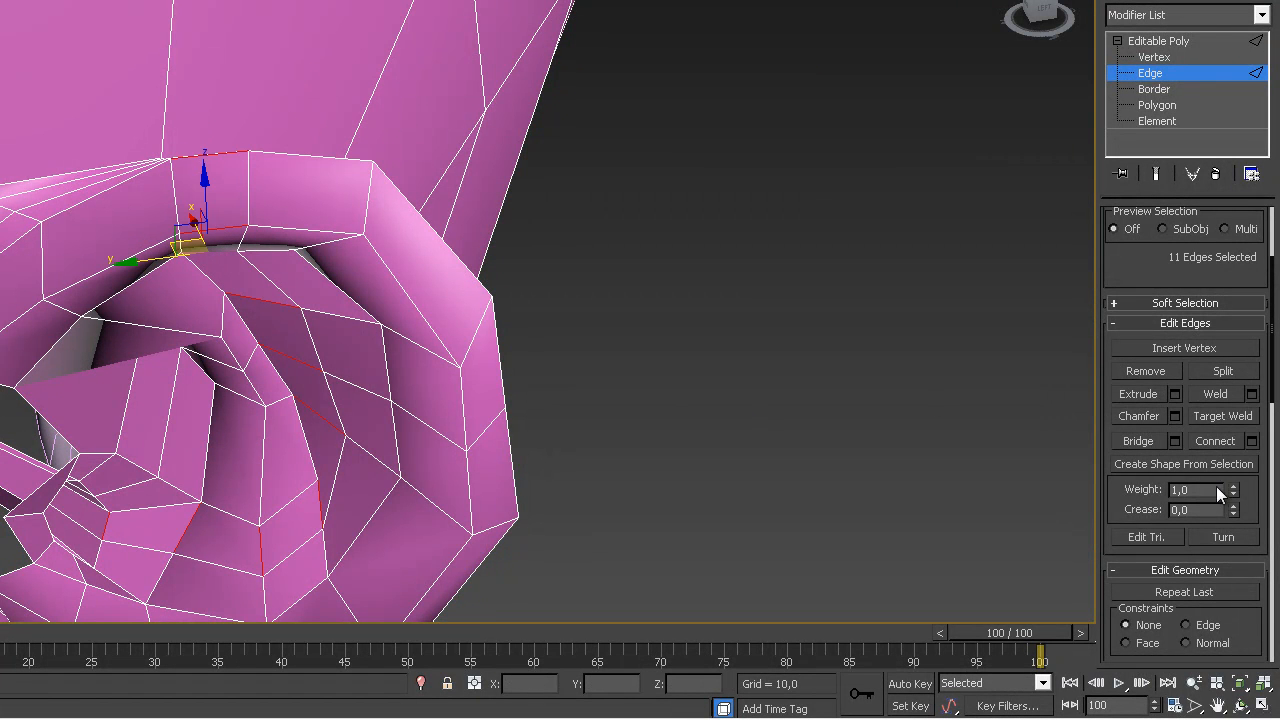
left_click(1218, 443)
Bridge the short side edge of the leftover triangular hole above the ear to the adjacent split rim edge
middle_click_drag(403, 236, 145, 323, "alt")
left_click(142, 330)
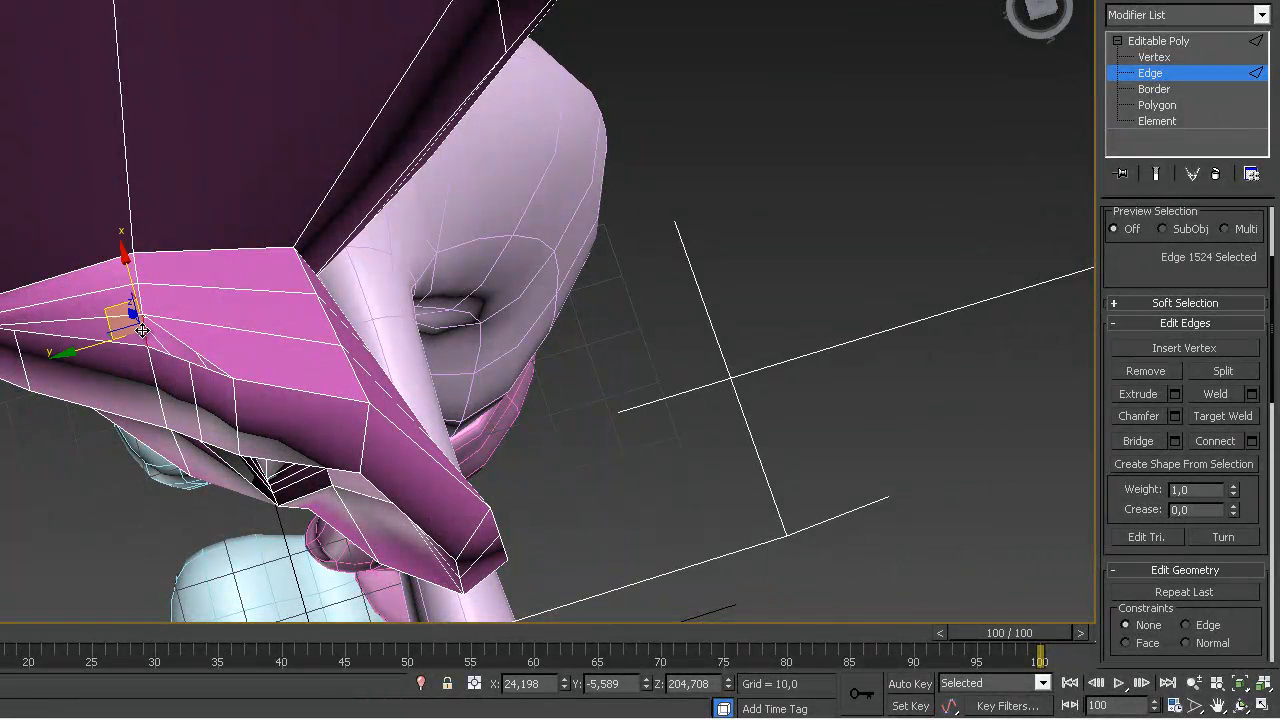
left_click(198, 361, "ctrl")
left_click(203, 368, "alt")
left_click(203, 368, "ctrl")
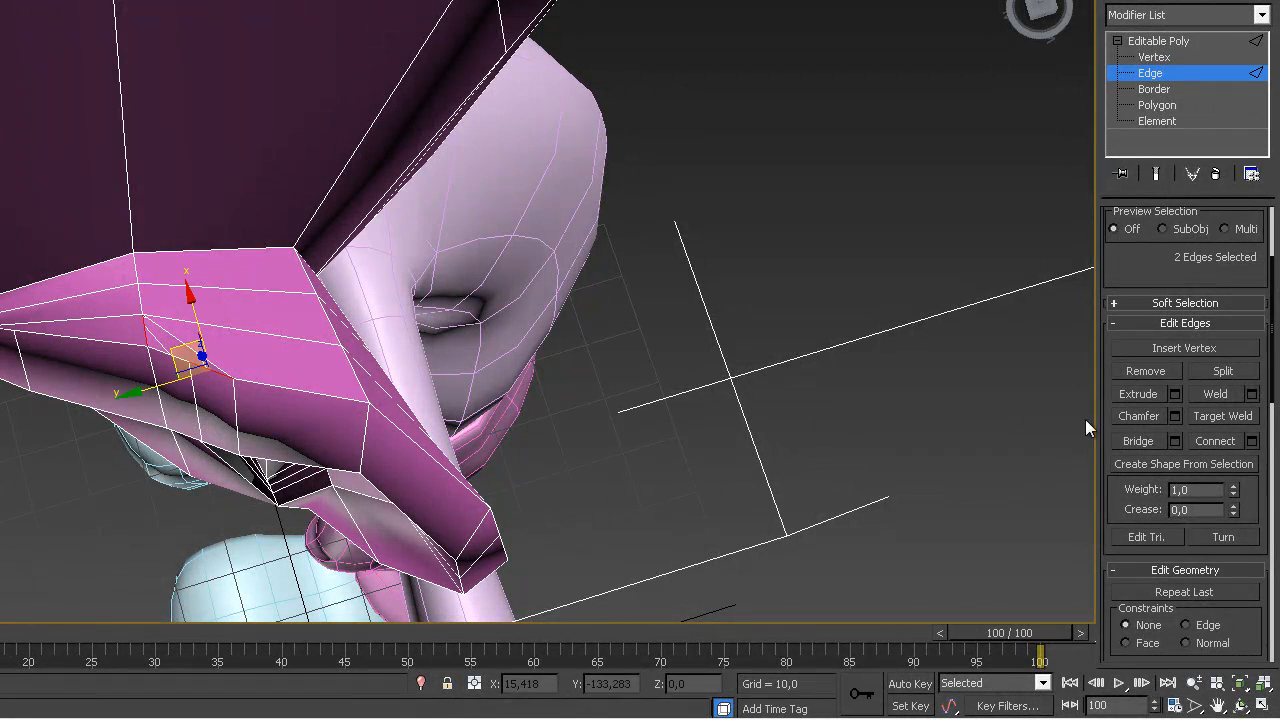
left_click(1148, 442)
middle_click_drag(488, 388, 1059, 459, "alt")
scroll(1256, 613, "down", 8)
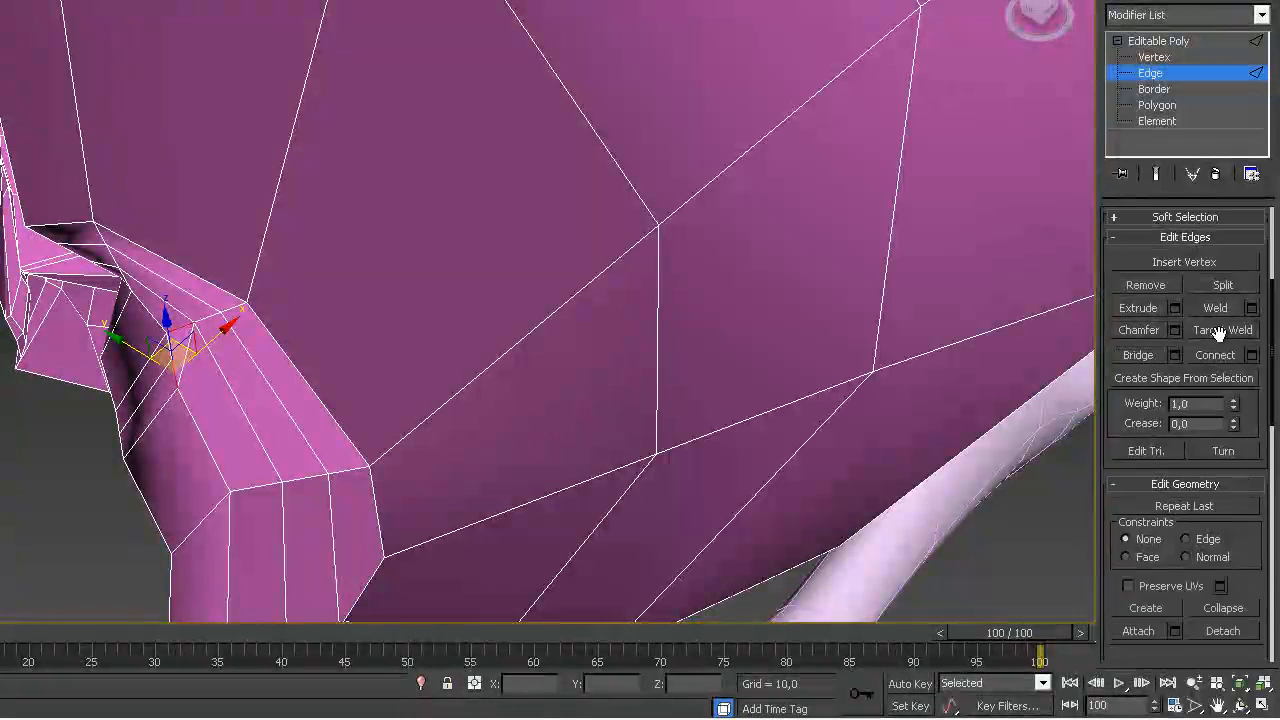
Turn on NURMS subdivision for the head mesh and inspect the smoothed skull, ear and face from several sides
scroll(1250, 586, "down", 3)
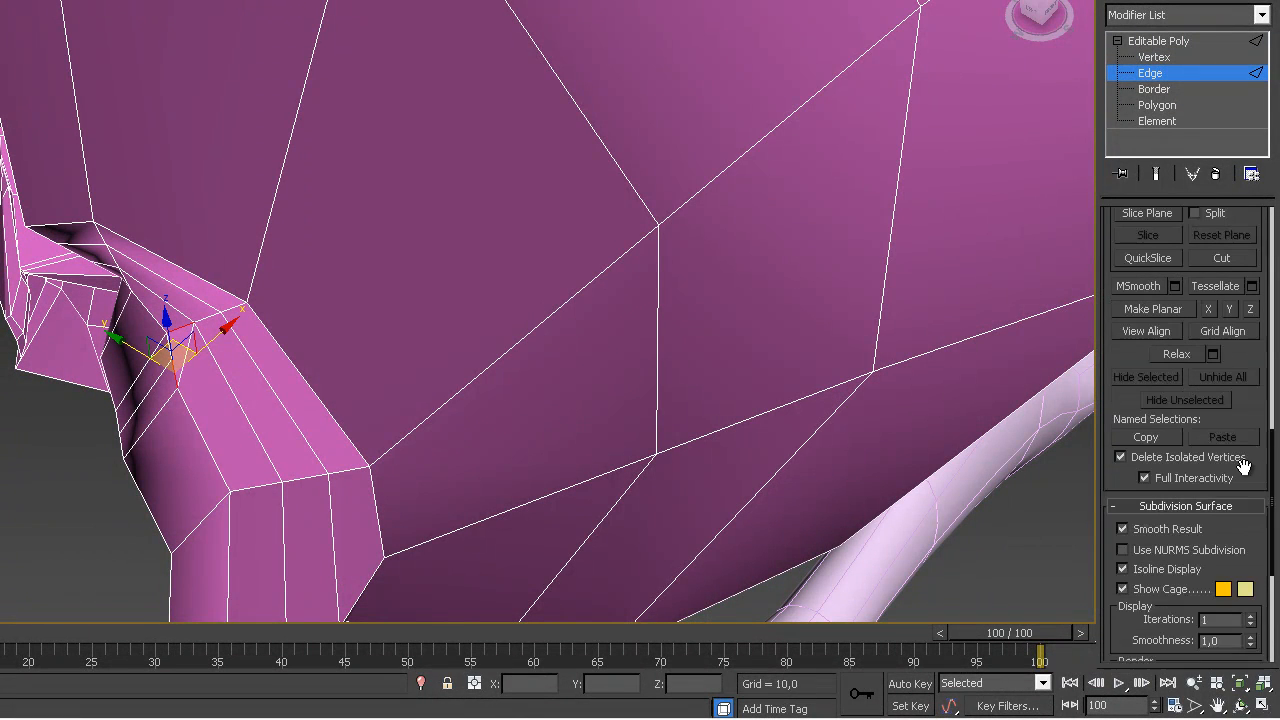
left_click(1197, 537)
middle_click_drag(308, 488, 417, 325, "alt")
middle_click_drag(502, 303, 494, 268, "alt")
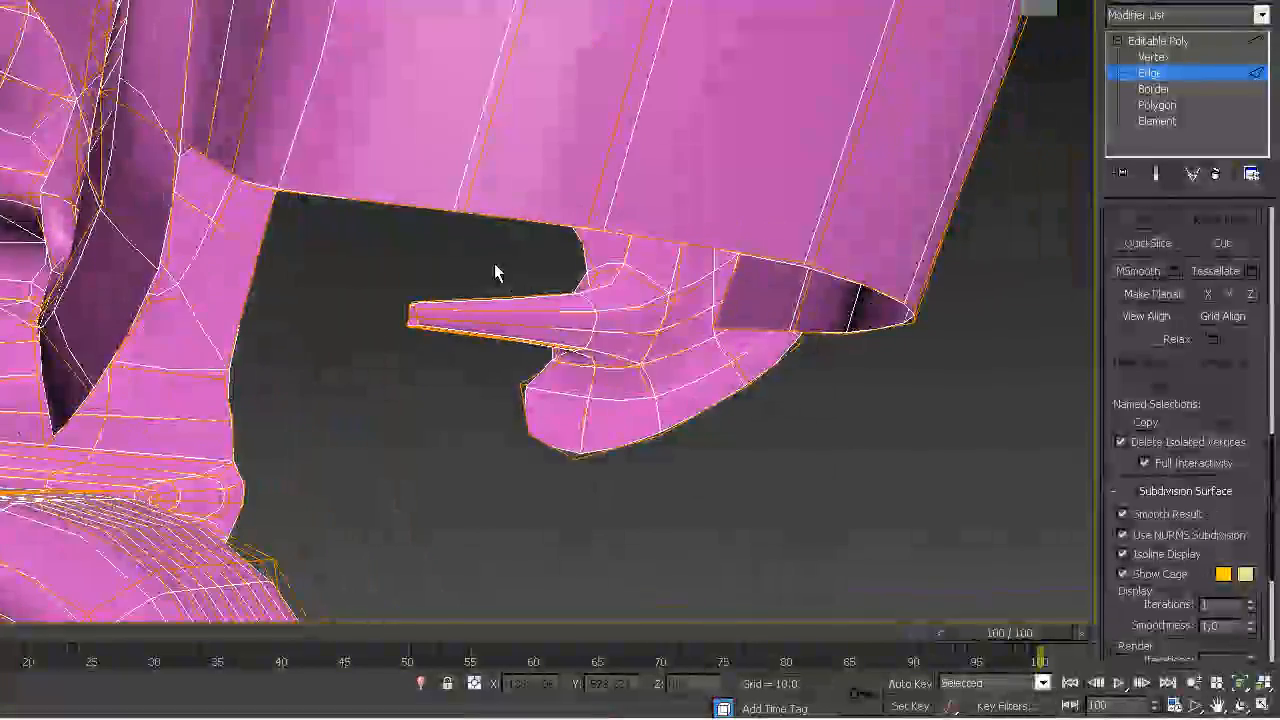
middle_click_drag(260, 236, 509, 346, "alt")
scroll(335, 305, "down", 5)
middle_click_drag(340, 314, 900, 423, "alt")
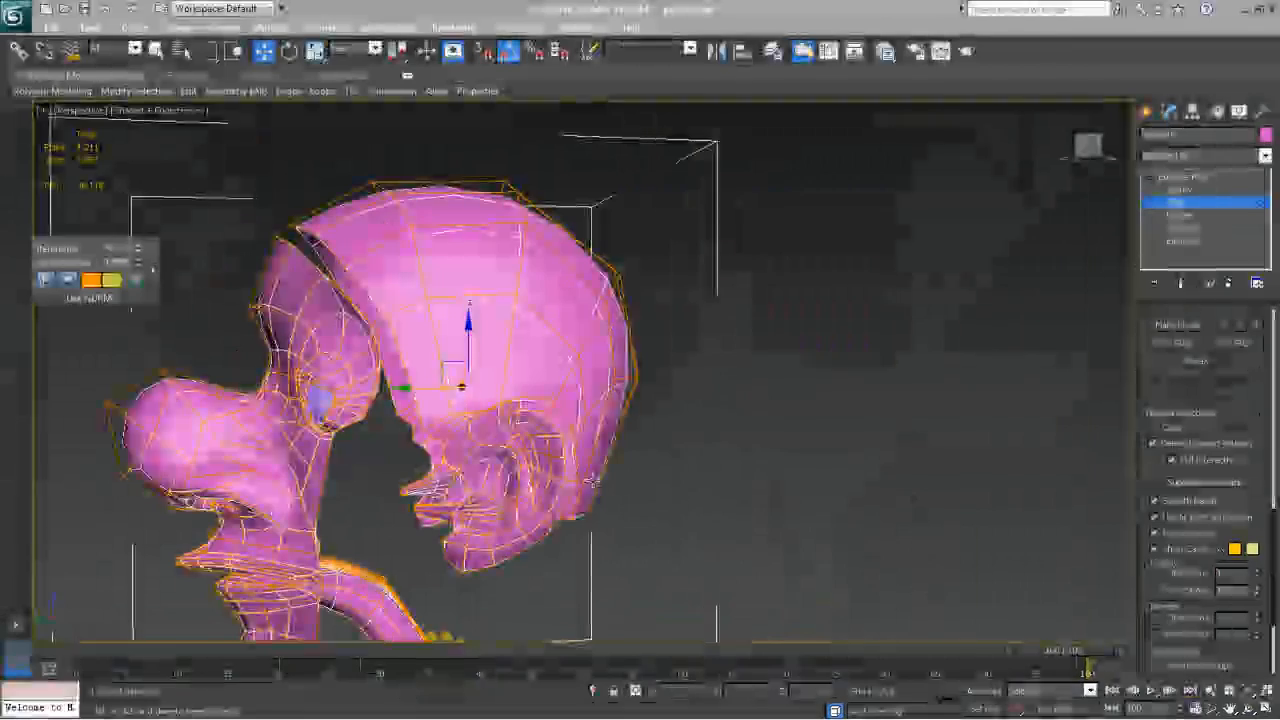
middle_click_drag(592, 484, 915, 380, "alt")
middle_click_drag(483, 481, 717, 453, "alt")
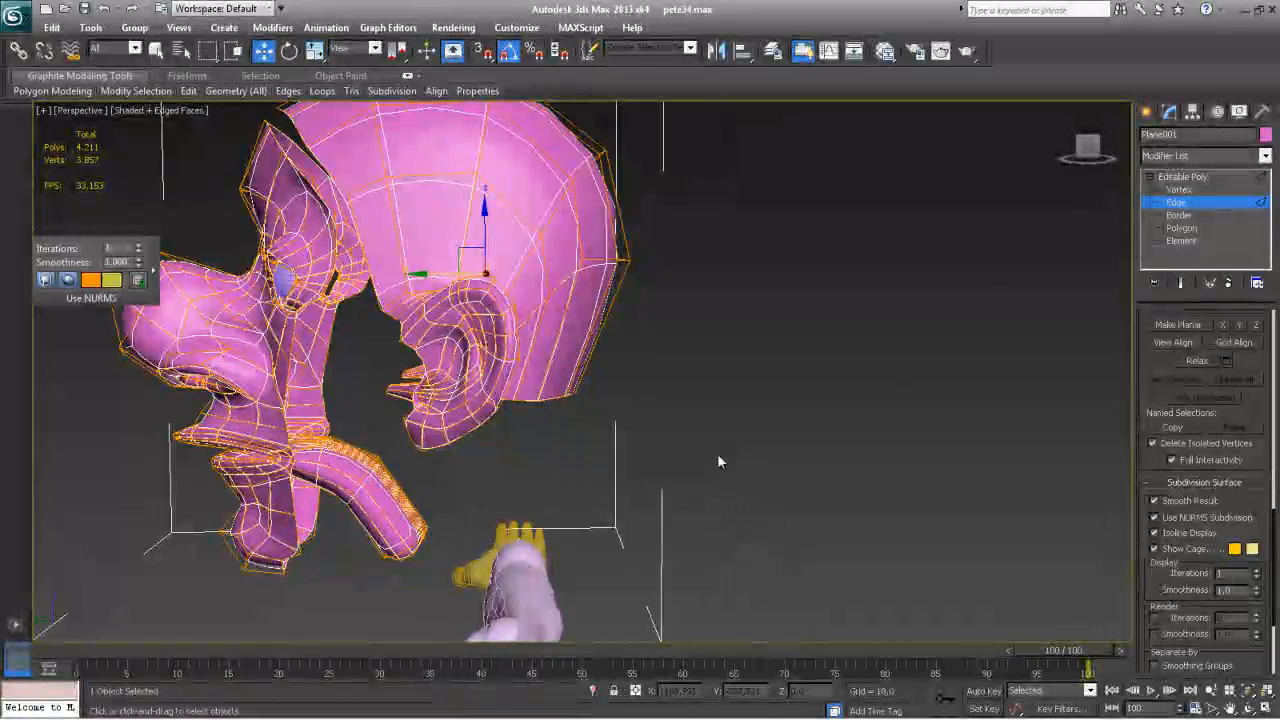
In the maximized Left view, select and adjust the vertex pair at the skull cap's lower front corner beside the ear
key("alt+w")
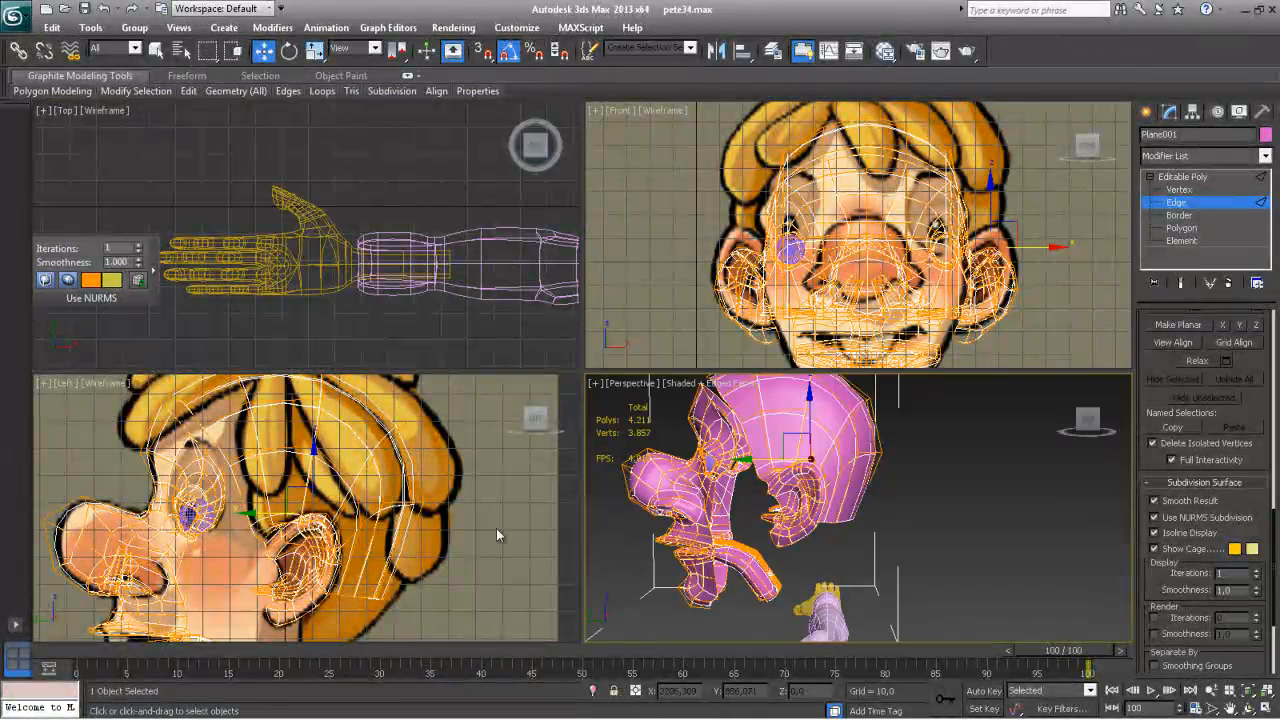
right_click(332, 497)
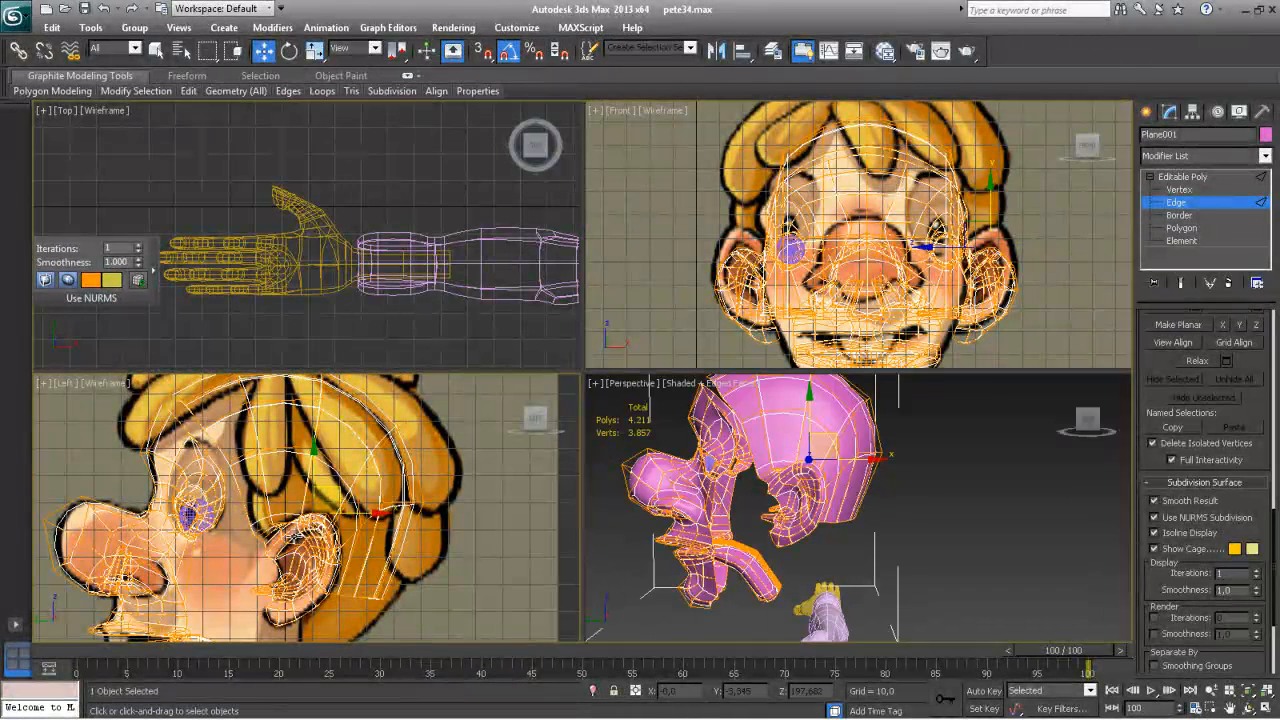
key("alt+w")
middle_click_drag(457, 463, 419, 483)
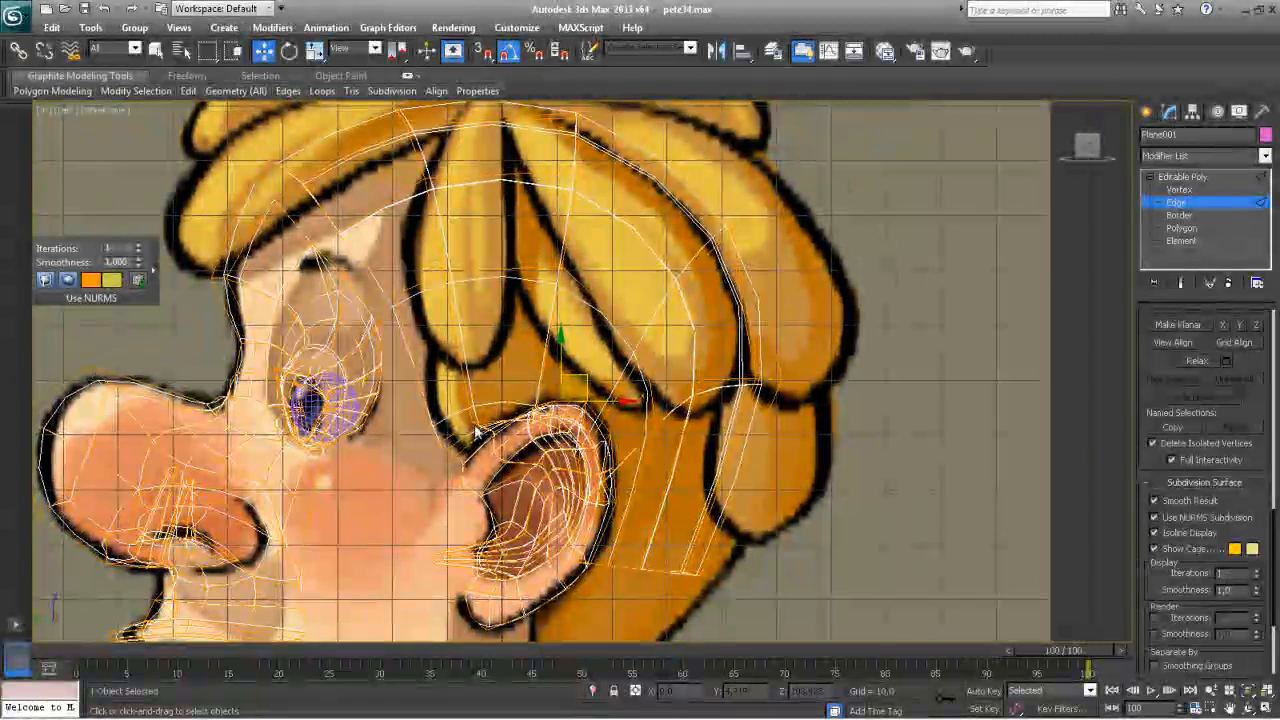
left_click(1199, 188)
left_click_drag(439, 449, 446, 341)
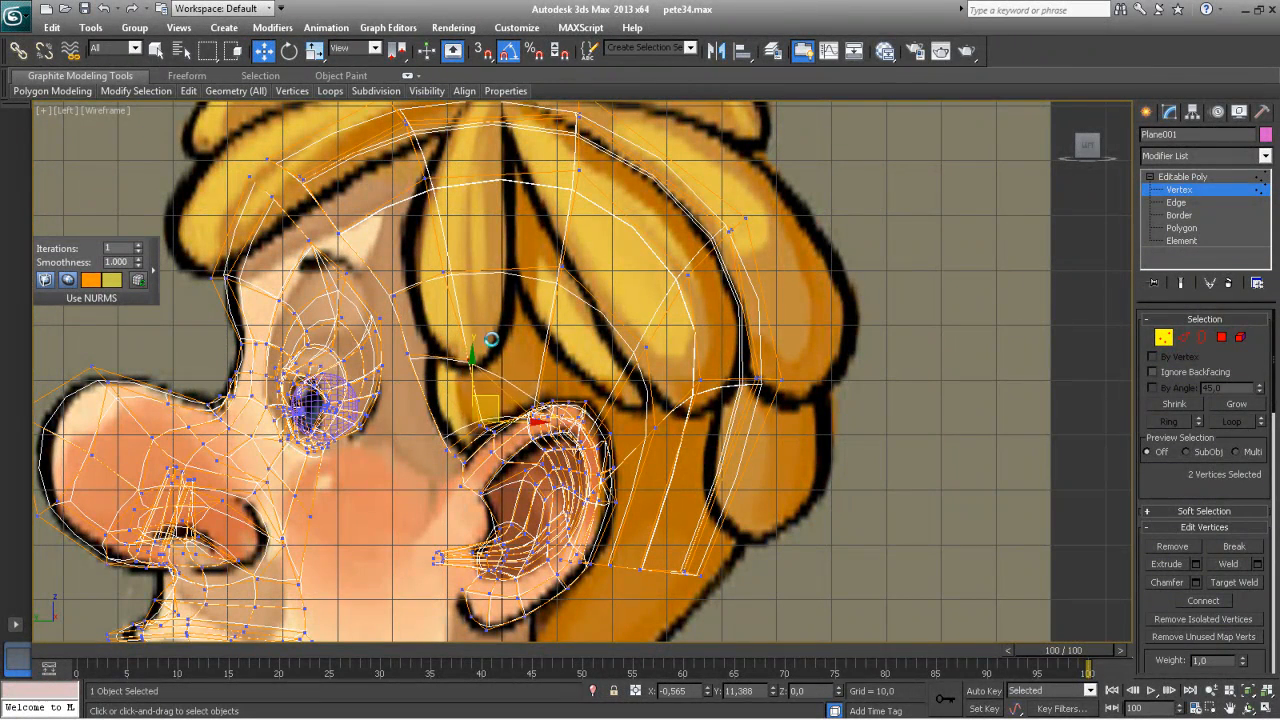
left_click_drag(492, 335, 490, 332)
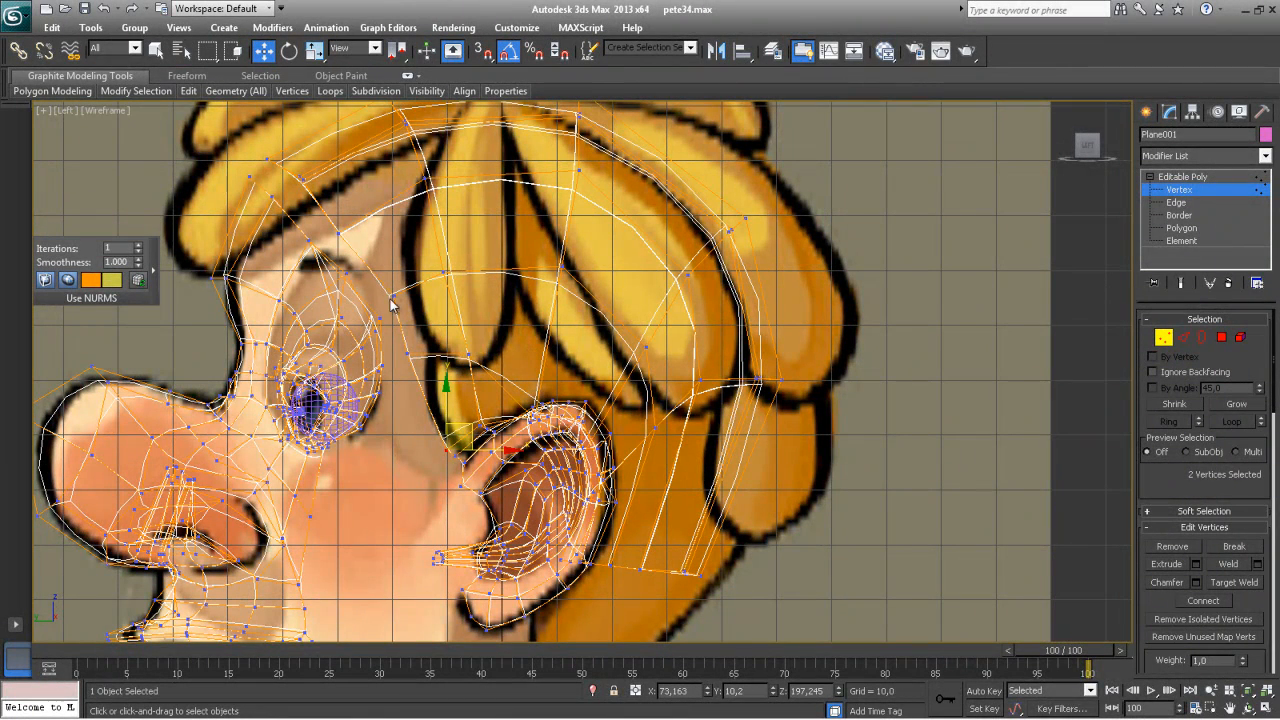
Raise the vertex pairs along the temple and the side of the skull in the Left view to even out the edge rows
left_click_drag(383, 286, 414, 306)
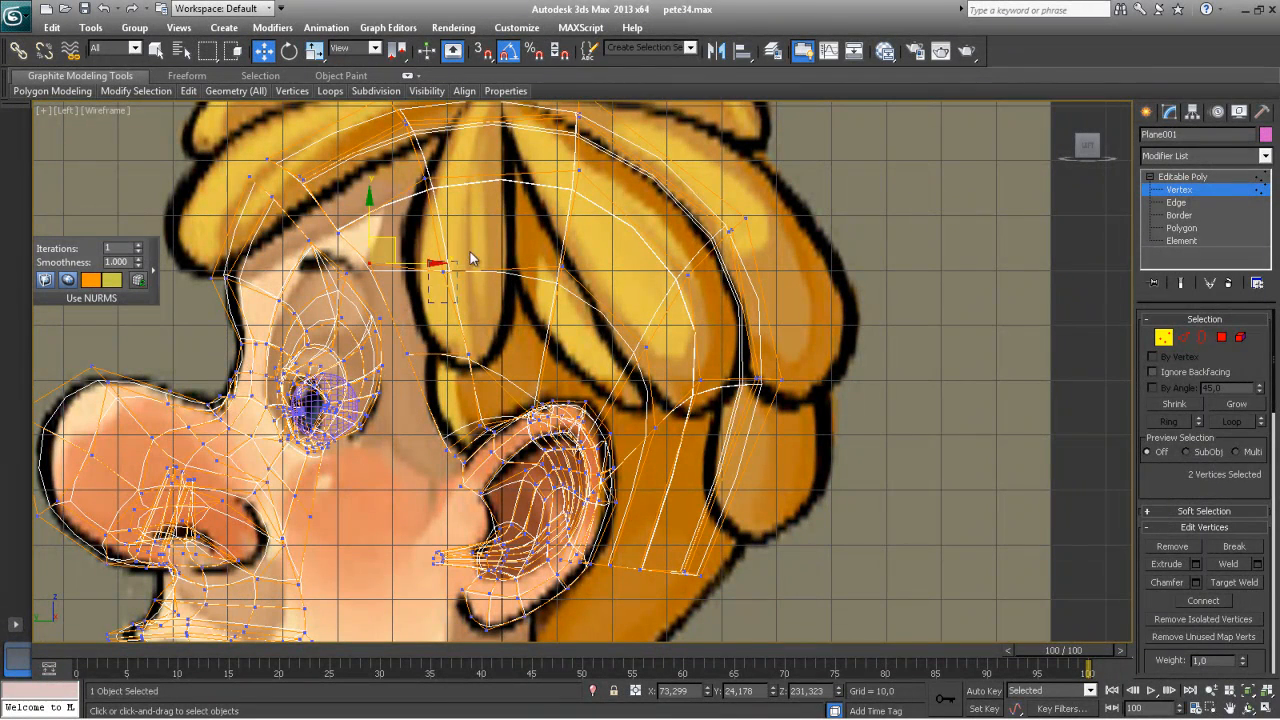
left_click_drag(470, 263, 480, 221)
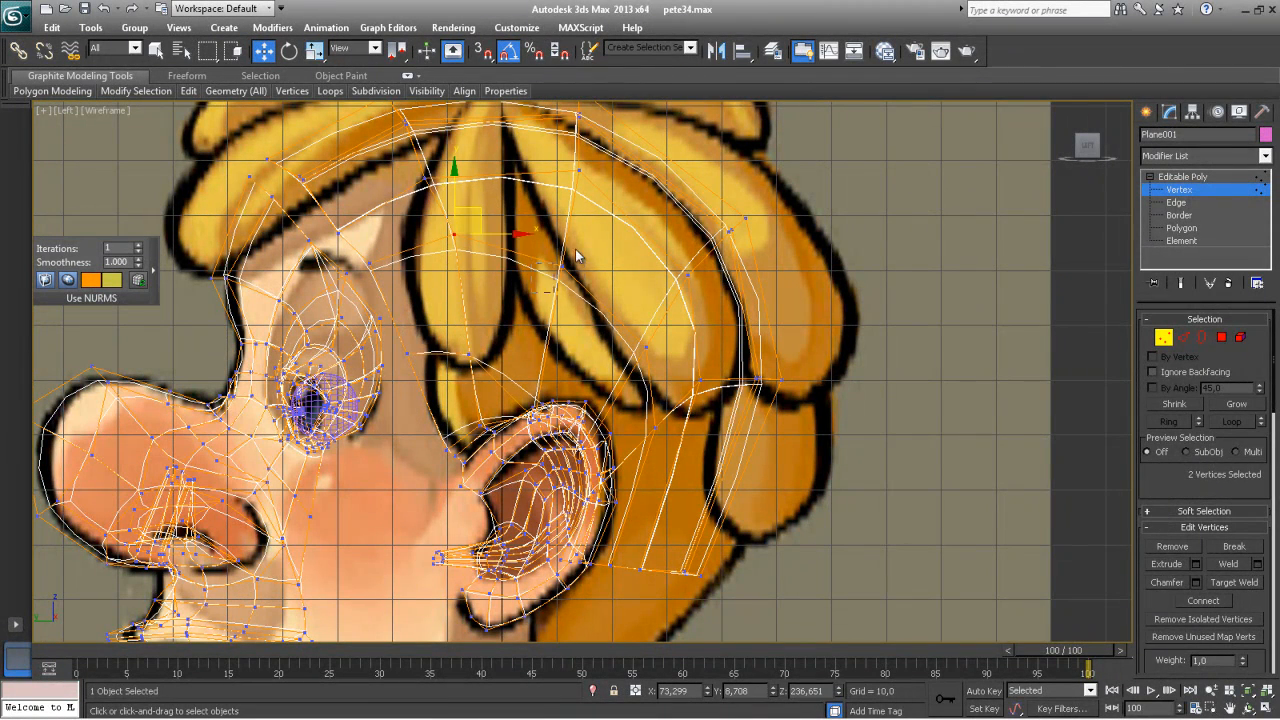
left_click_drag(585, 262, 599, 241)
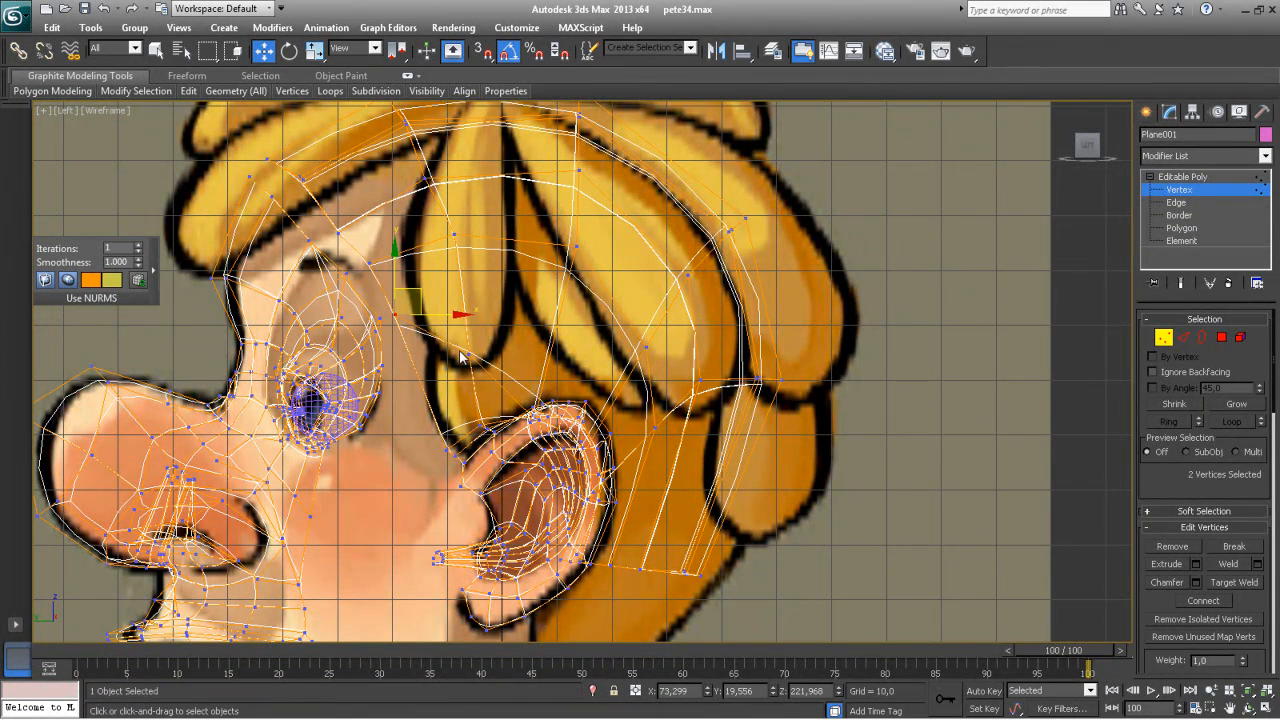
left_click_drag(495, 349, 510, 245)
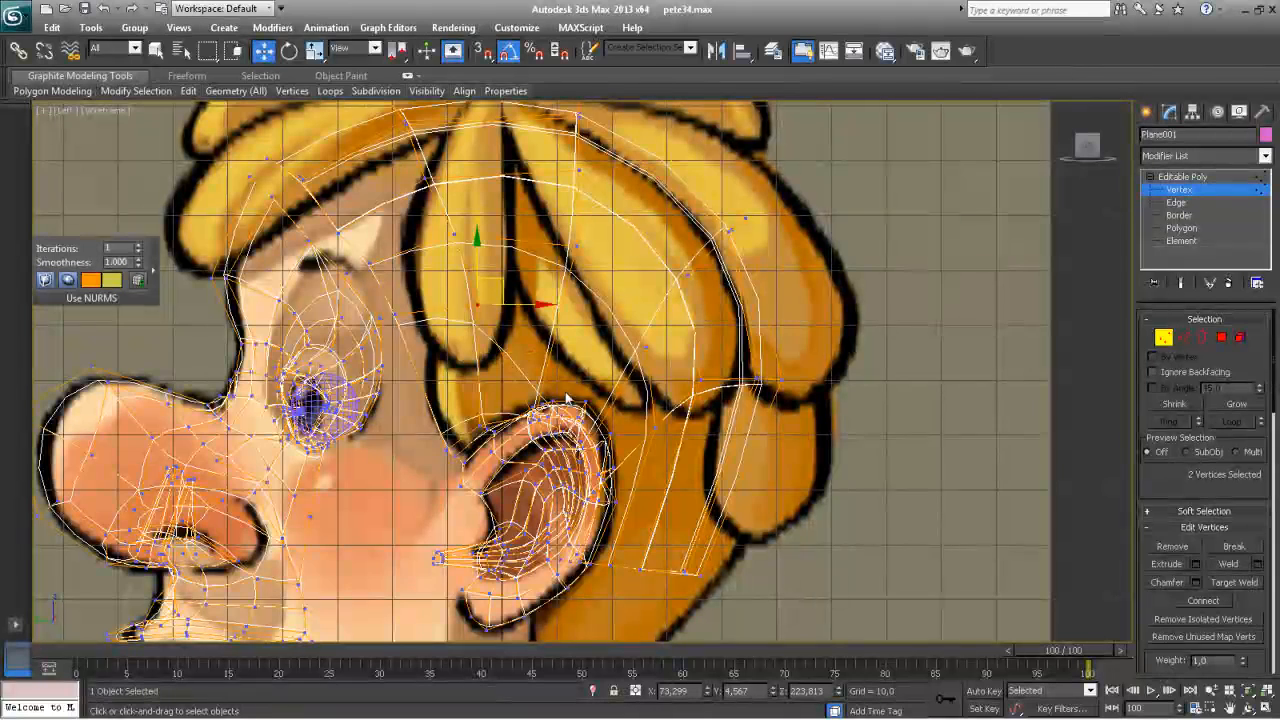
Reposition the vertex pairs just above the ear's upper front rim higher on the skull to respace the edges
left_click(483, 432)
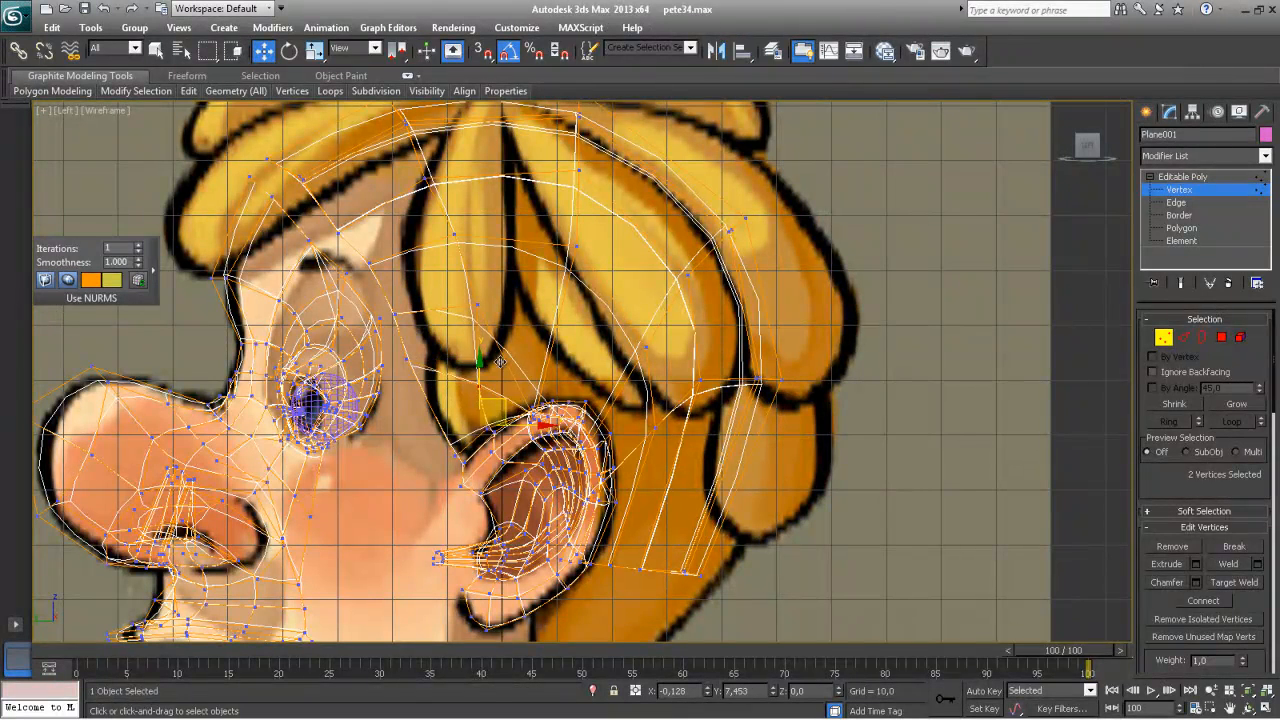
left_click_drag(509, 337, 506, 340)
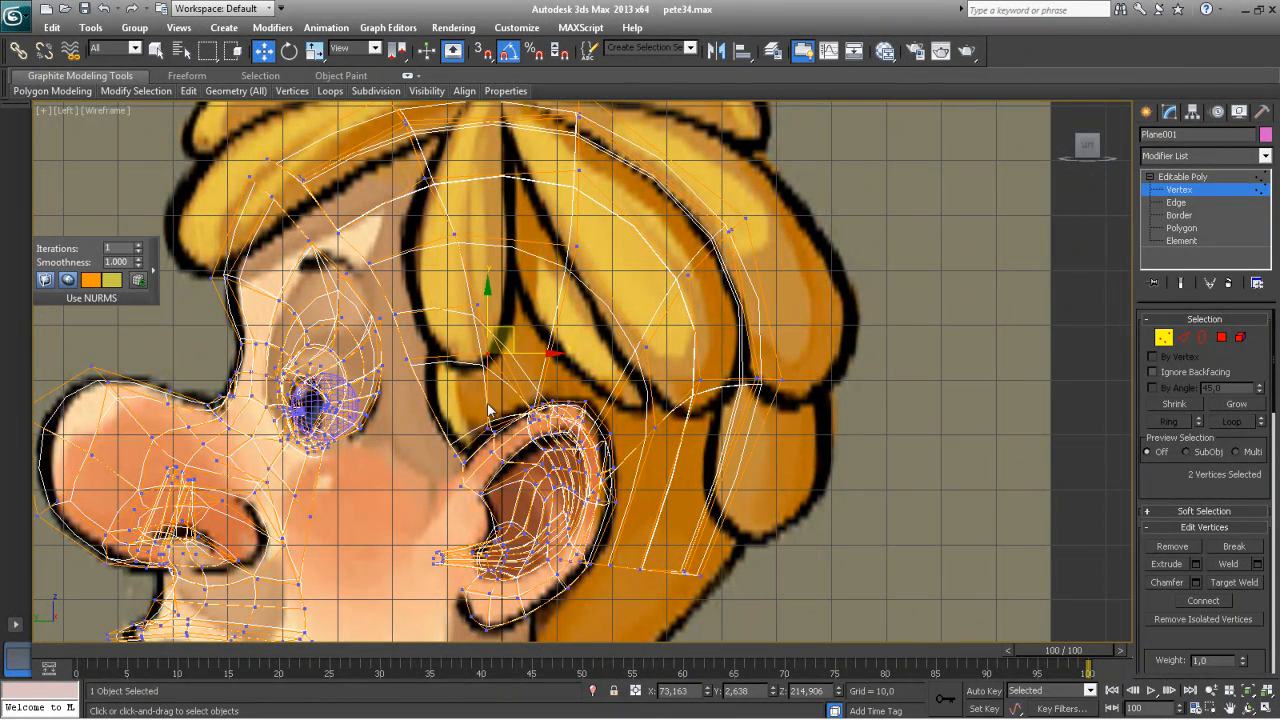
left_click_drag(461, 463, 466, 422)
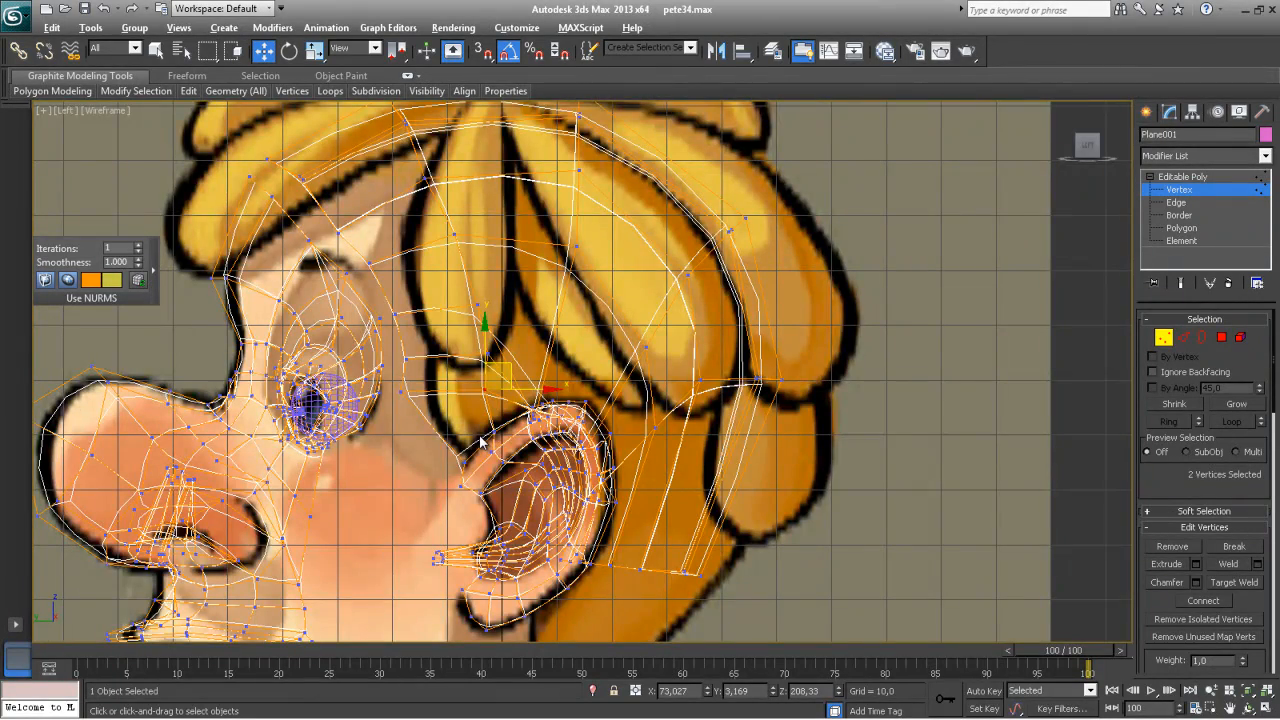
In the Perspective view, use wireframe display to select the single vertex where the skull meets the top of the ear
key("alt+w")
left_click(873, 511)
key("alt+w")
middle_click_drag(694, 526, 362, 437, "alt")
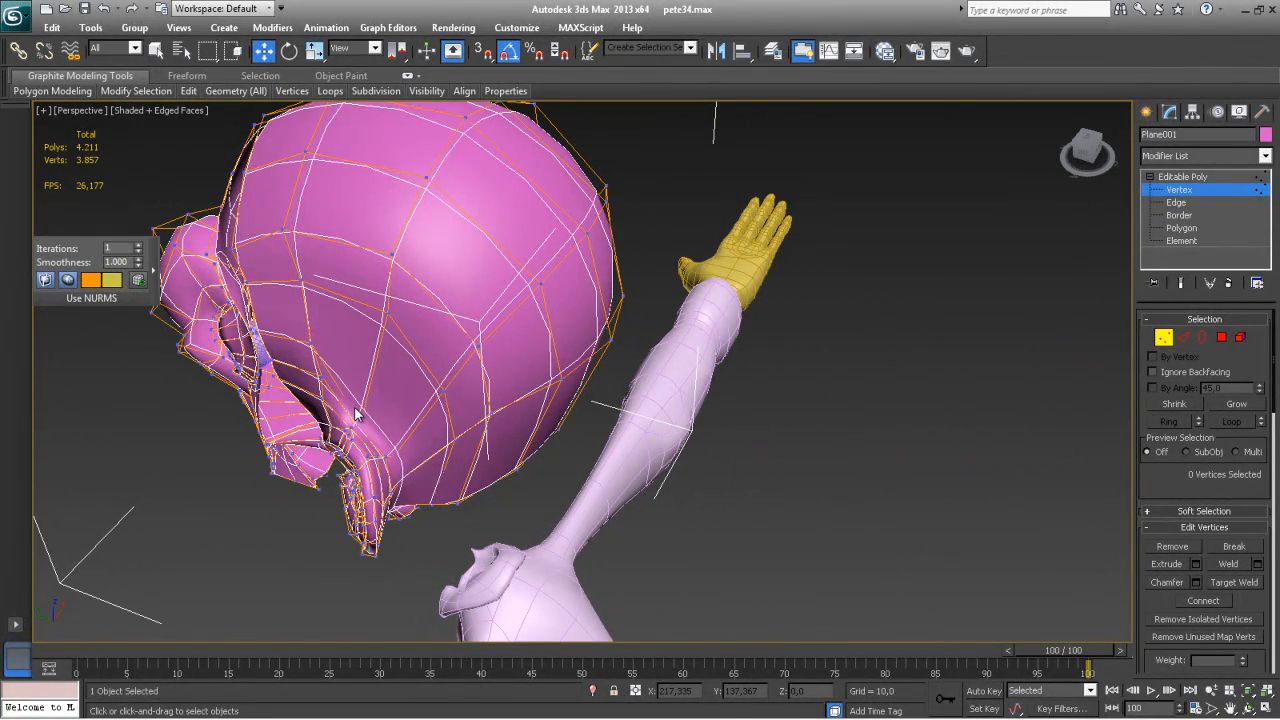
key("F3")
mouse_move(355, 418)
middle_mouse_down("alt")
mouse_move(465, 424)
mouse_move(440, 410)
middle_mouse_up("alt")
left_click(451, 405)
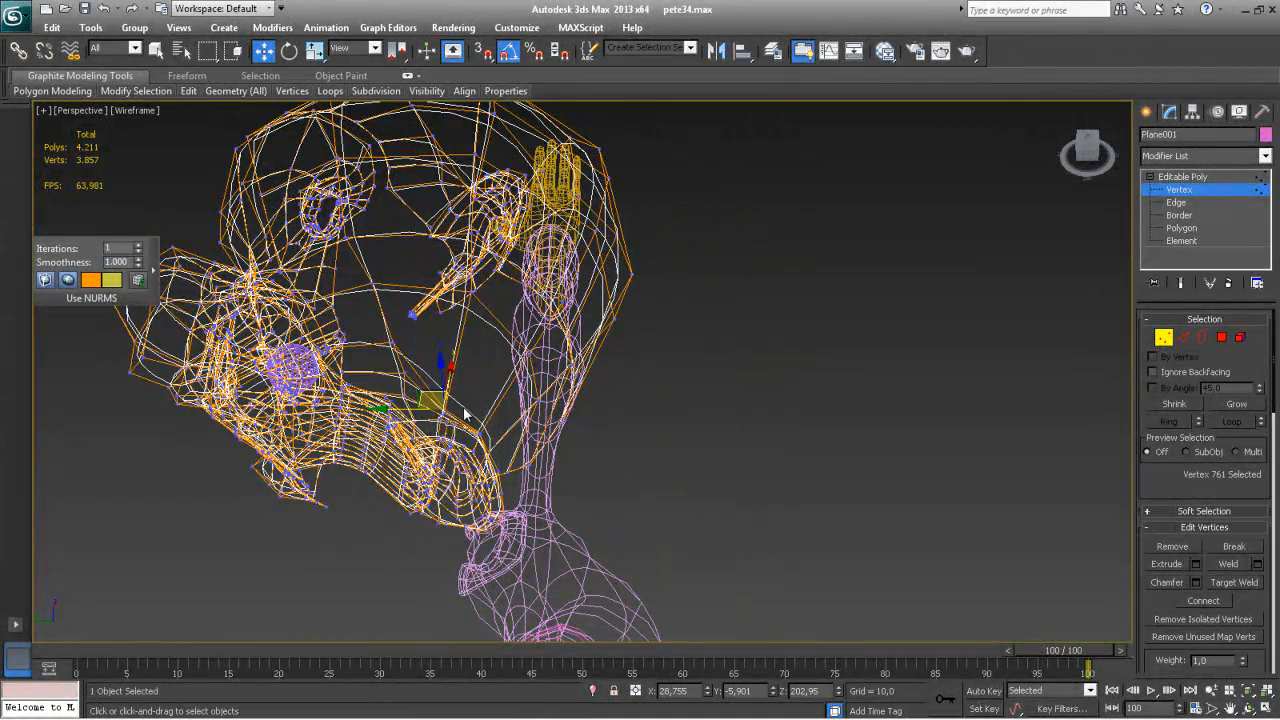
Select the mirrored vertex pair at the ear's upper front junction and move it up and back in the Left view
key("F3")
key("alt+w")
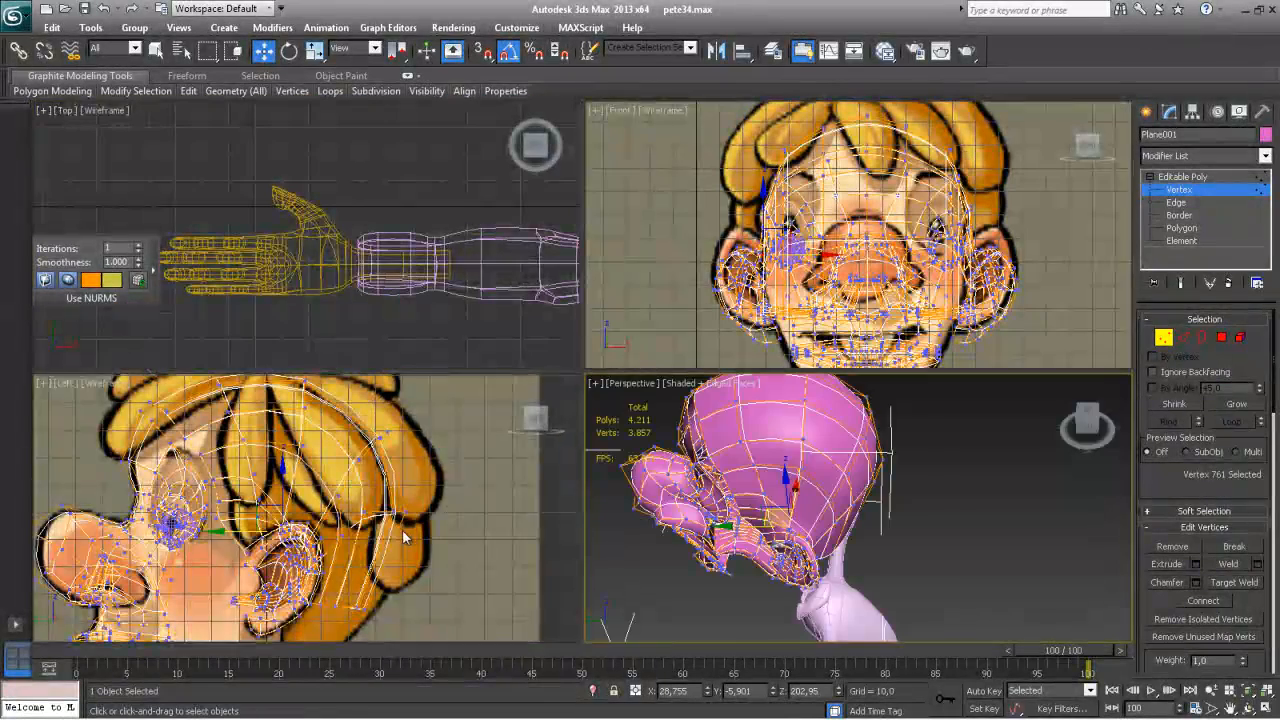
scroll(405, 537, "up", 8)
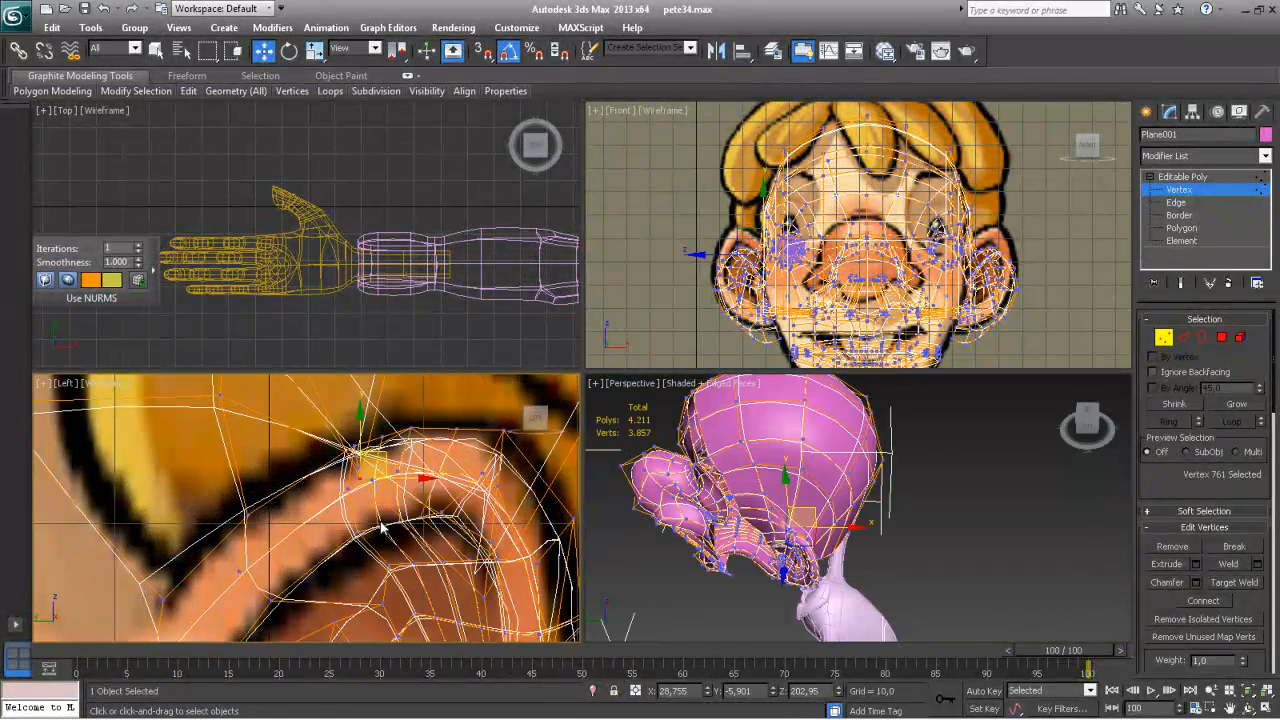
left_click(368, 454)
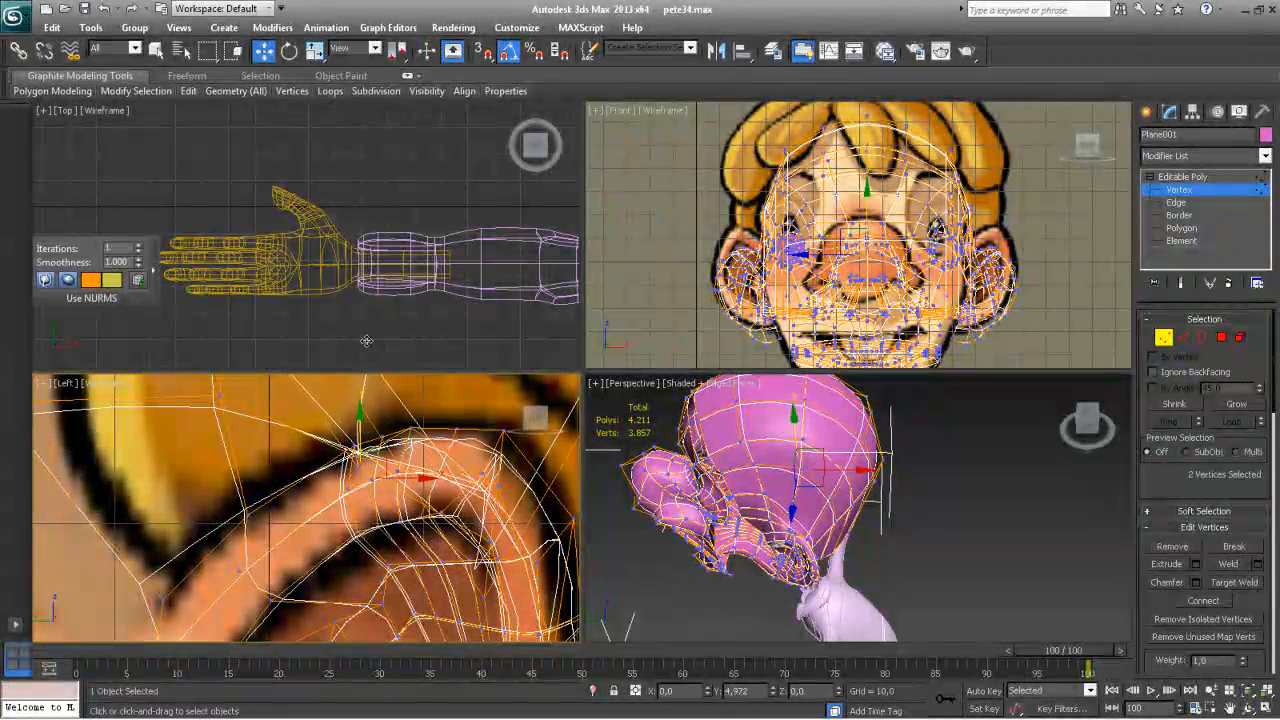
middle_click_drag(928, 557, 838, 522, "alt")
scroll(471, 529, "down", 6)
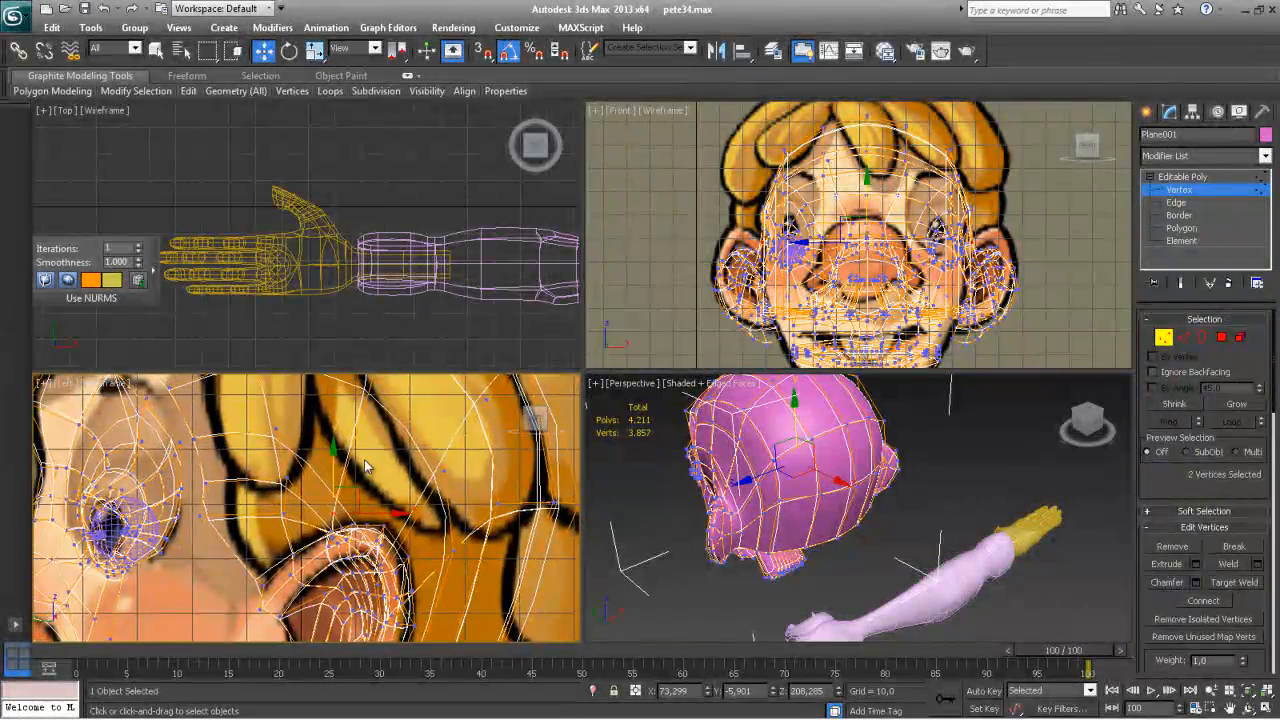
left_click_drag(356, 507, 387, 478)
Examine the junction between skull and ear from several angles, picking individual vertices to identify those along the seam
middle_click_drag(694, 521, 874, 513, "alt")
scroll(778, 552, "up", 4)
scroll(874, 513, "up", 2)
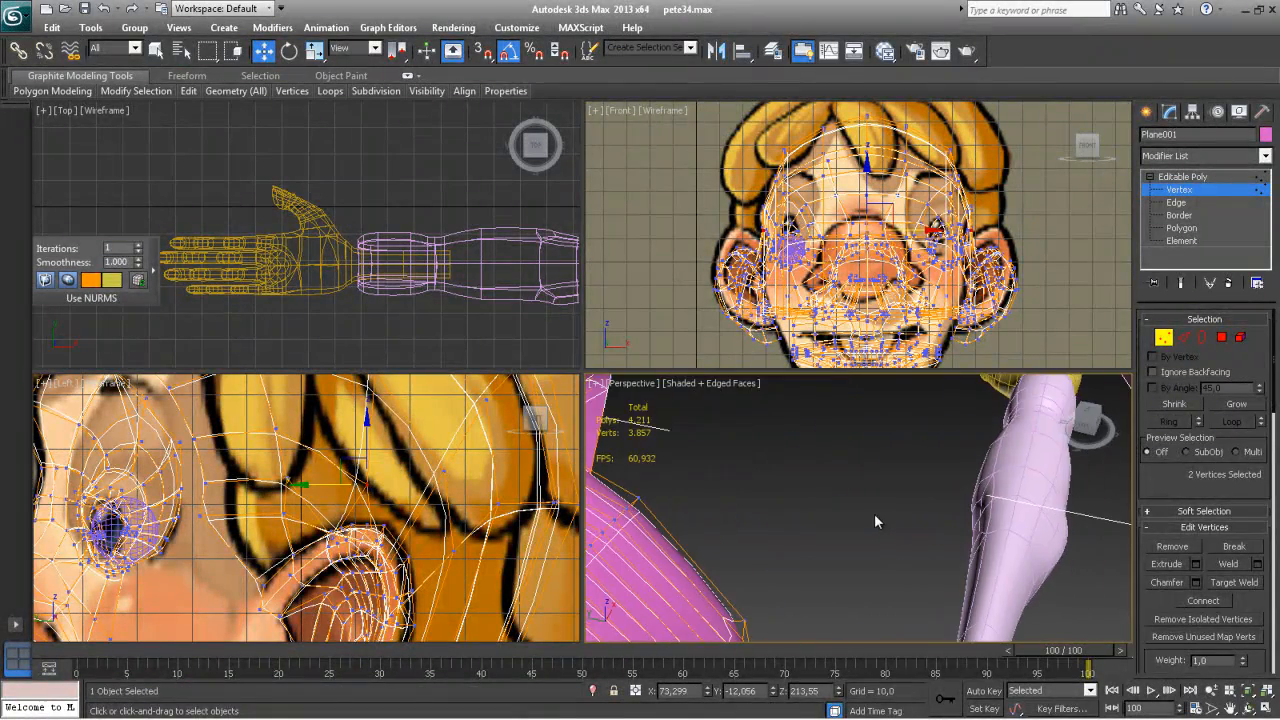
scroll(869, 515, "down", 5)
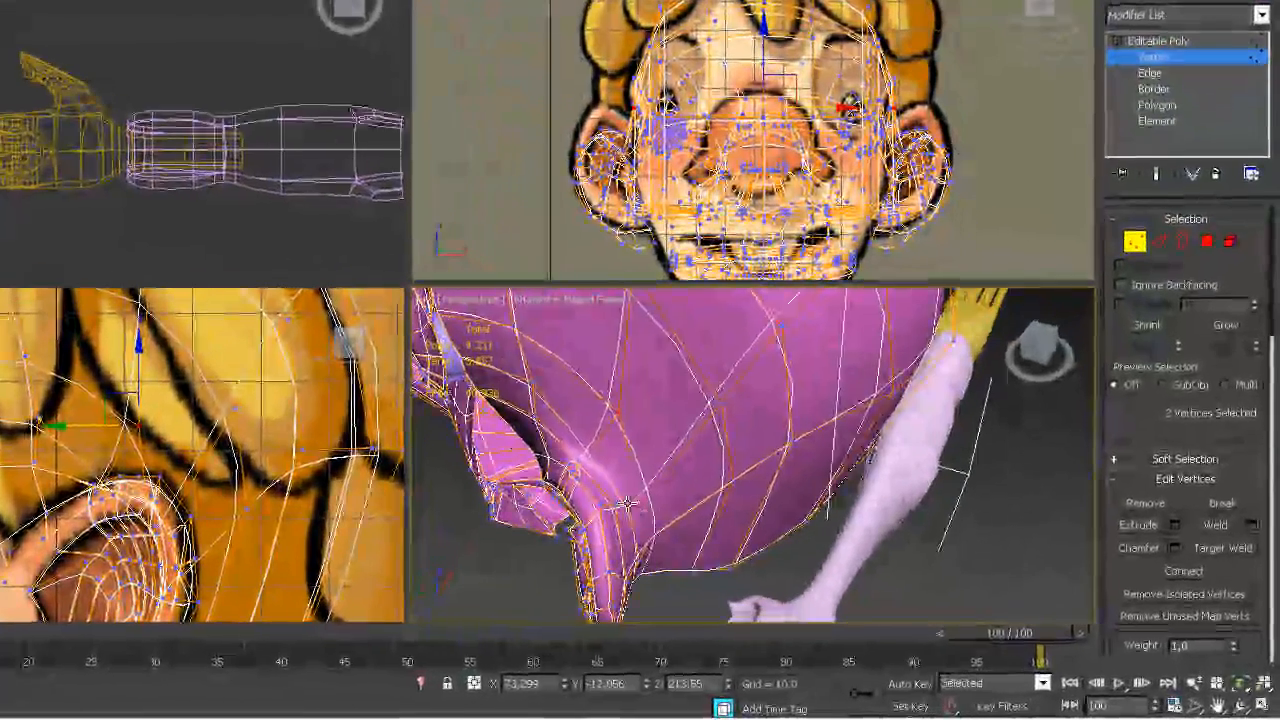
left_click(583, 459)
middle_click_drag(127, 557, 117, 501)
right_click(443, 510)
middle_click_drag(443, 510, 452, 515, "alt")
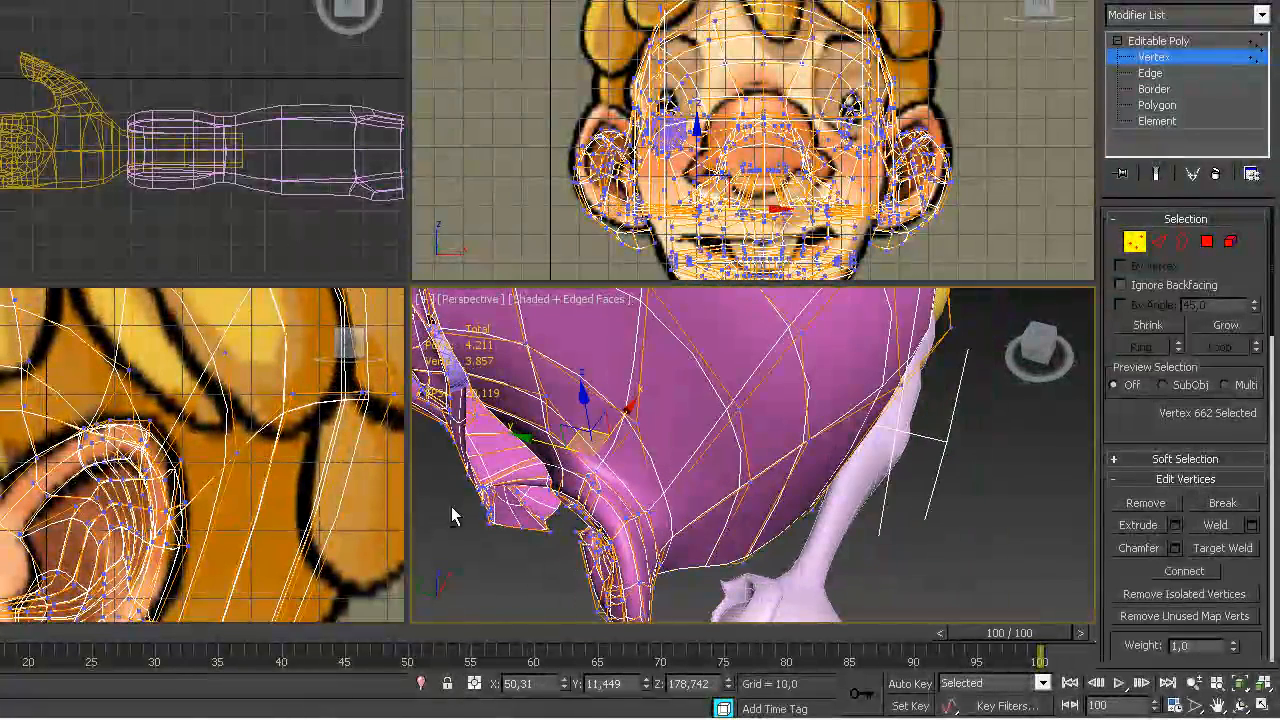
left_click(605, 463)
middle_click_drag(510, 500, 800, 398, "alt")
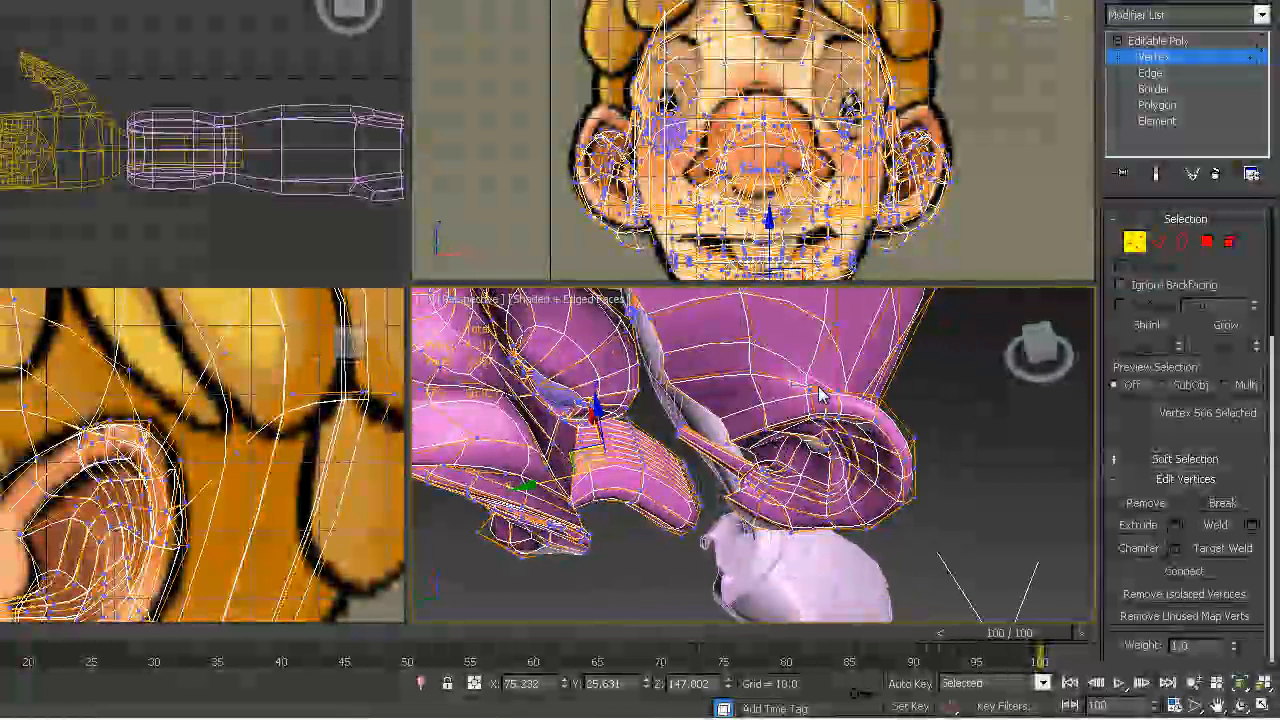
Select the seam vertex pair above the ear's upper rim and move it up and back onto the skull in the Left view
left_click(819, 394)
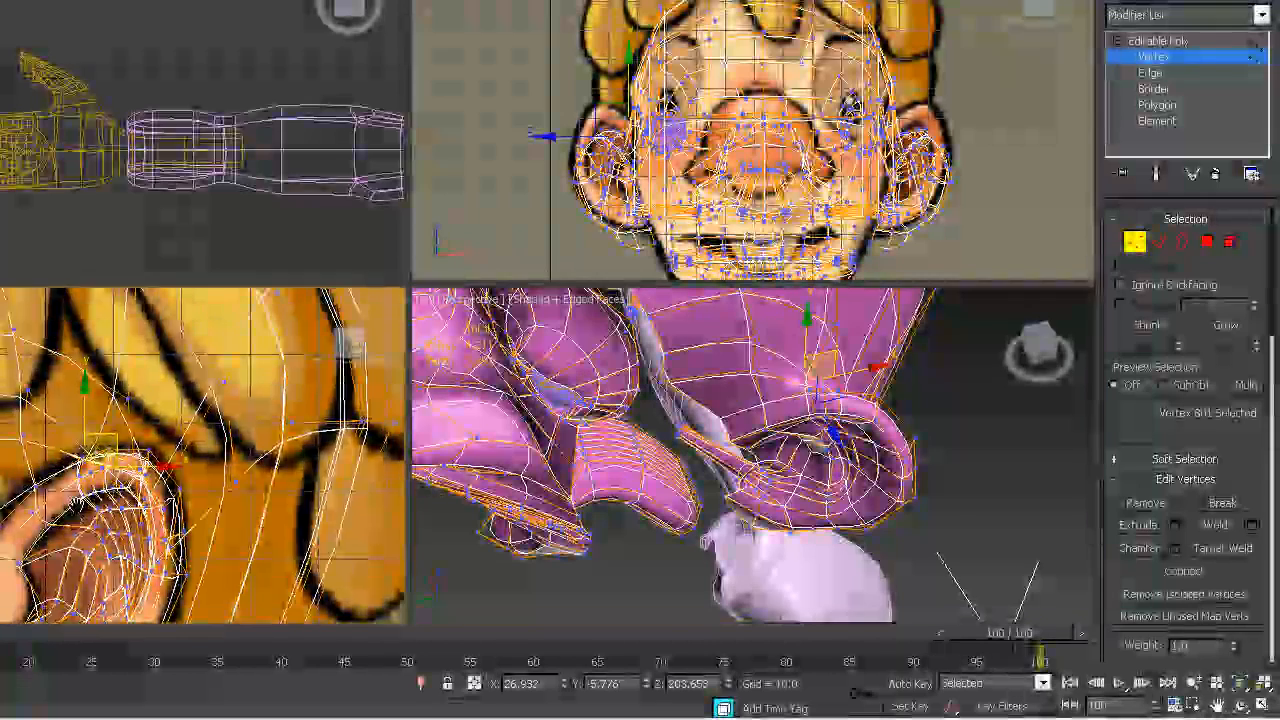
scroll(130, 500, "up", 4)
left_click(120, 470)
middle_click_drag(125, 466, 97, 490)
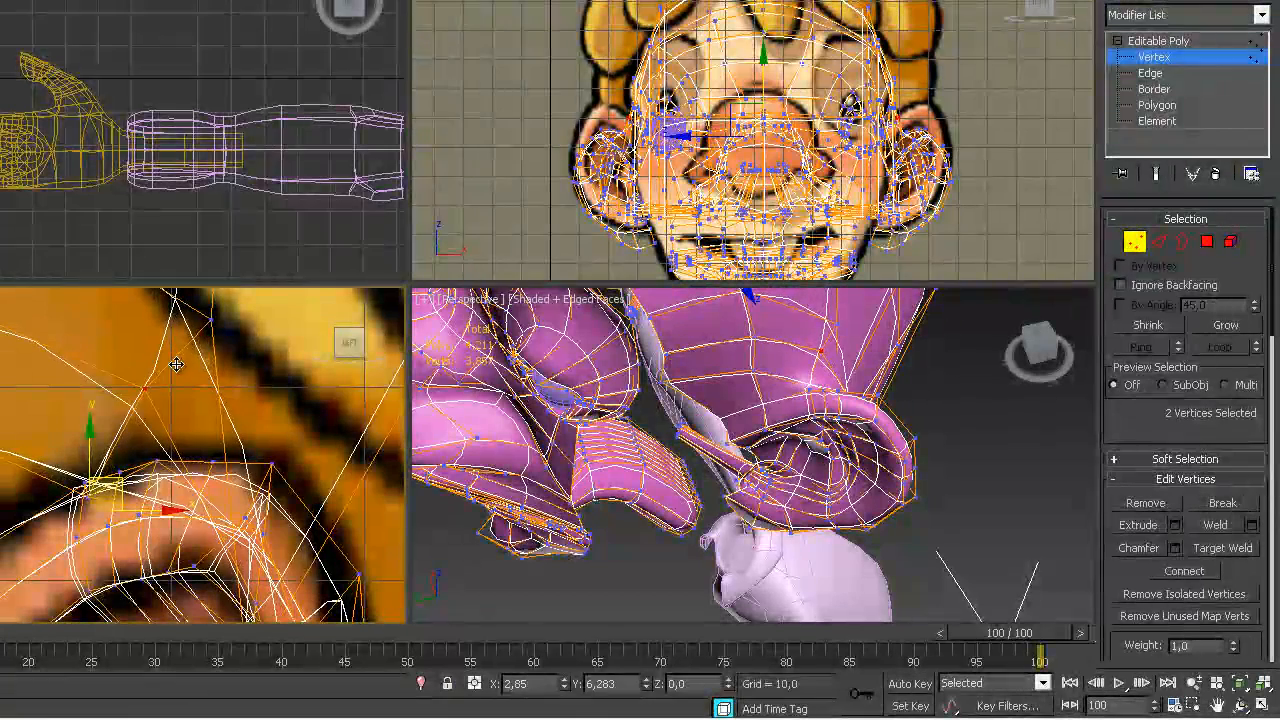
left_click(147, 383)
middle_click_drag(797, 449, 650, 470, "alt")
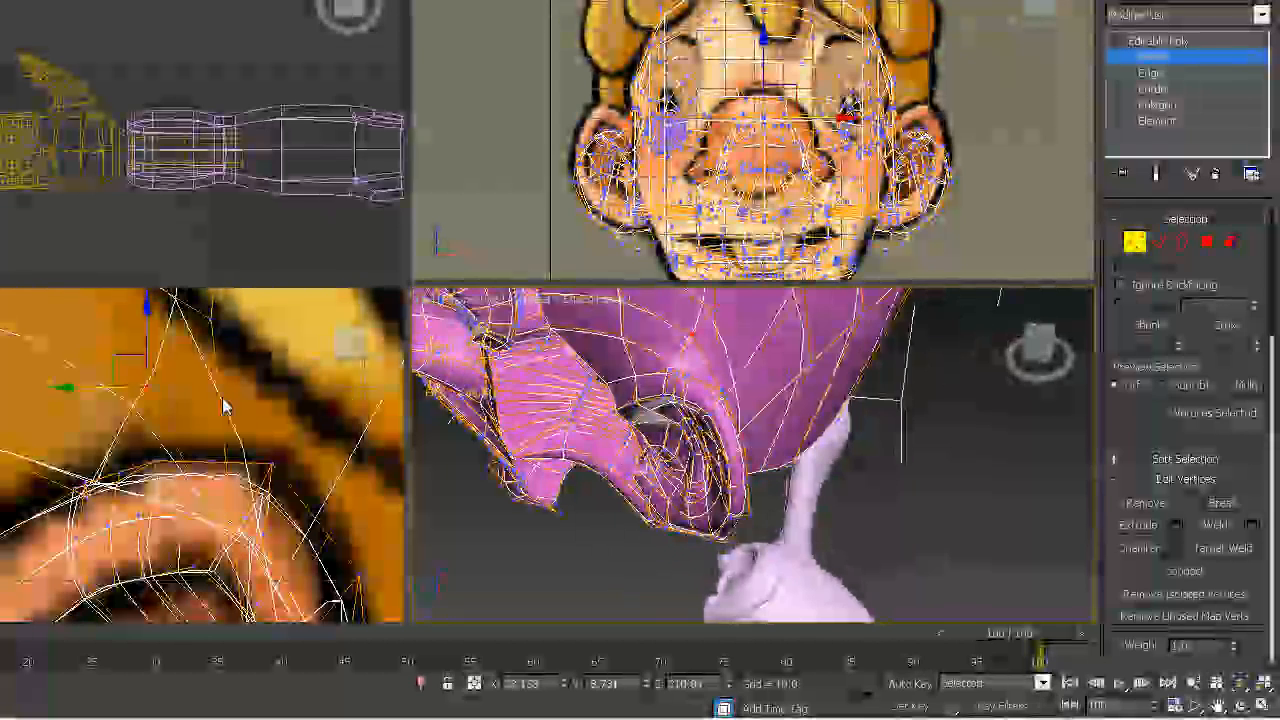
left_click(145, 377)
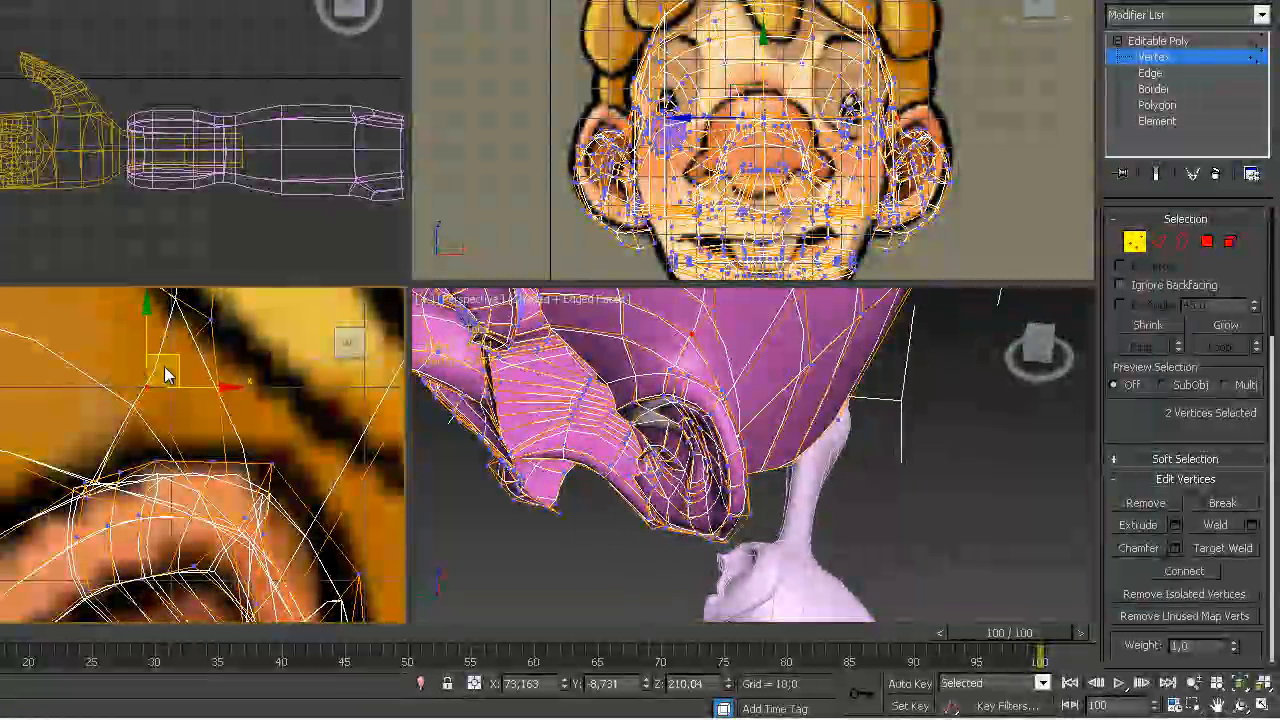
left_click_drag(175, 378, 197, 393)
Identify the neighbouring vertex at the ear's upper front rim and shift its mirrored pair slightly up and back
middle_click_drag(650, 430, 633, 385, "alt")
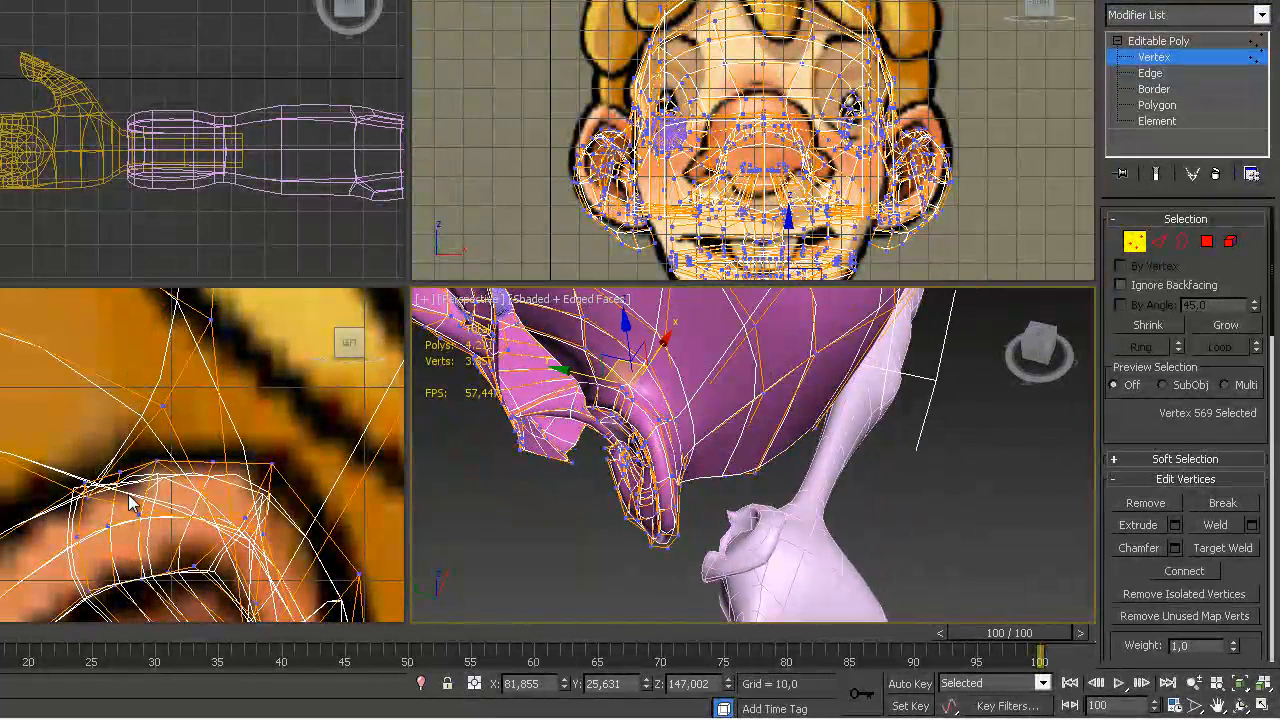
middle_click_drag(561, 512, 814, 477, "alt")
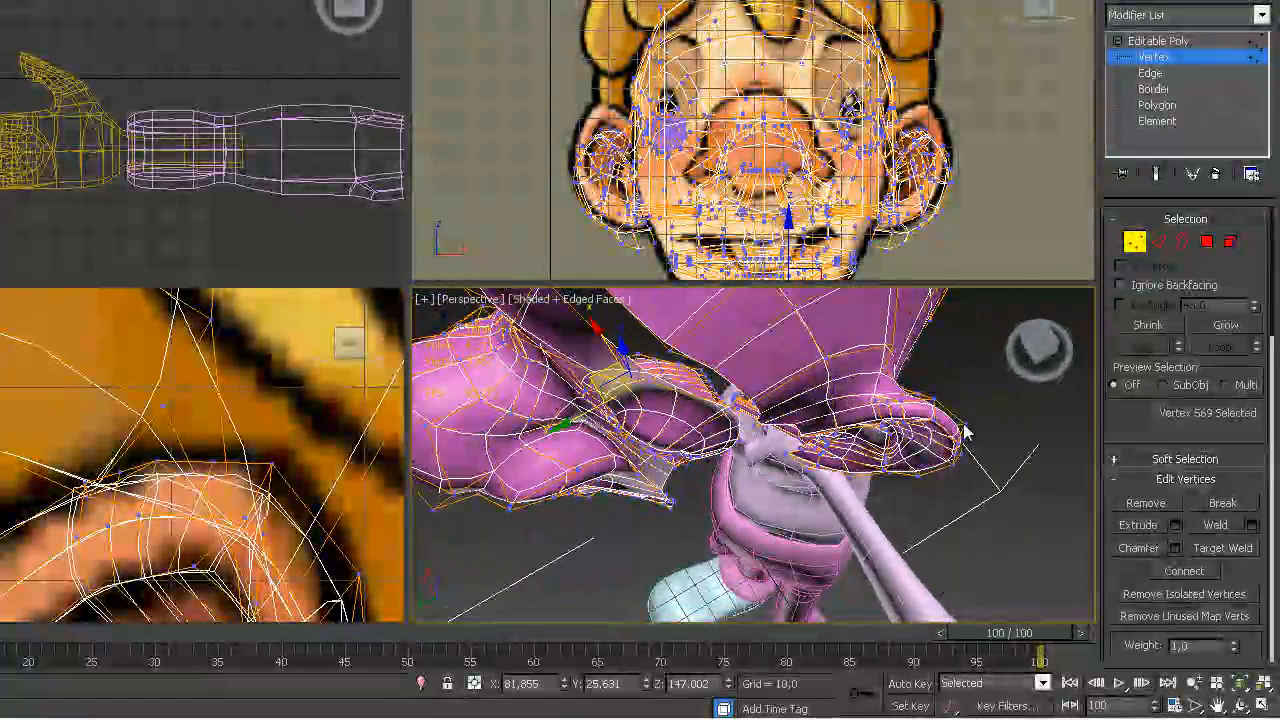
key("F3")
left_click(882, 390)
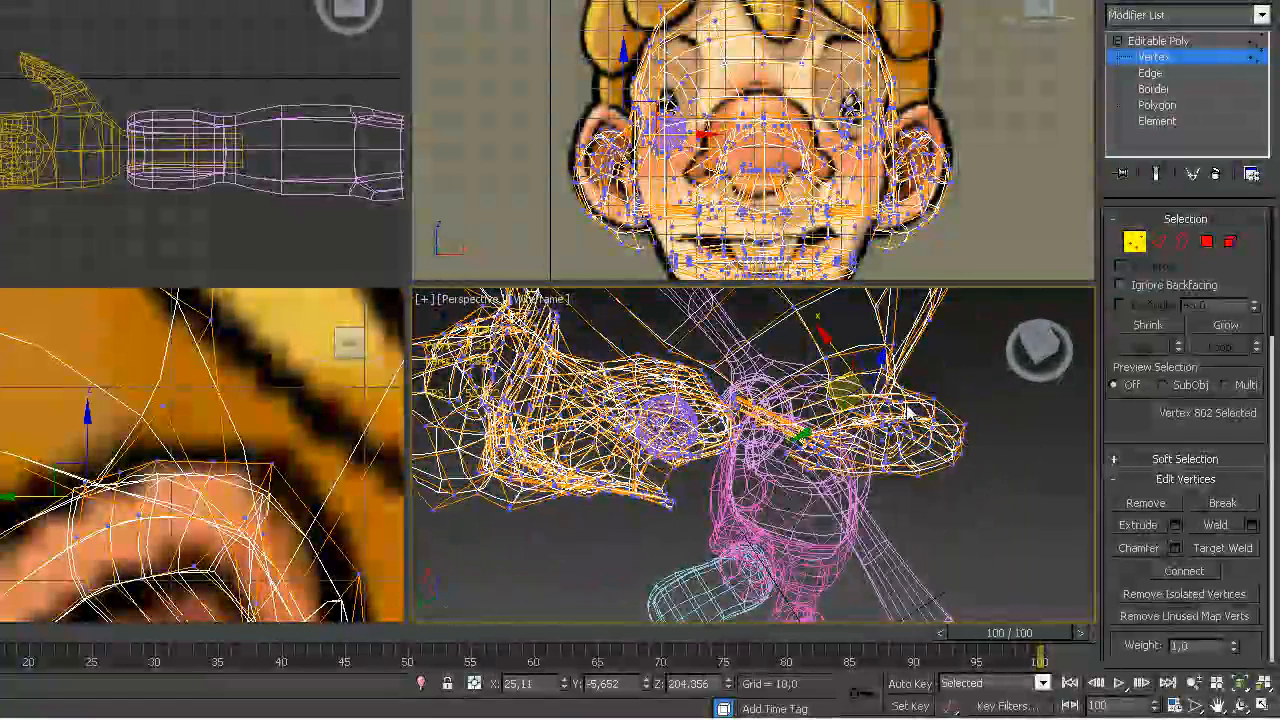
key("F3")
left_click_drag(99, 519, 167, 392)
Adjust the vertex pair behind the ear's upper rear rim in the Left view
middle_click_drag(838, 433, 676, 400, "alt")
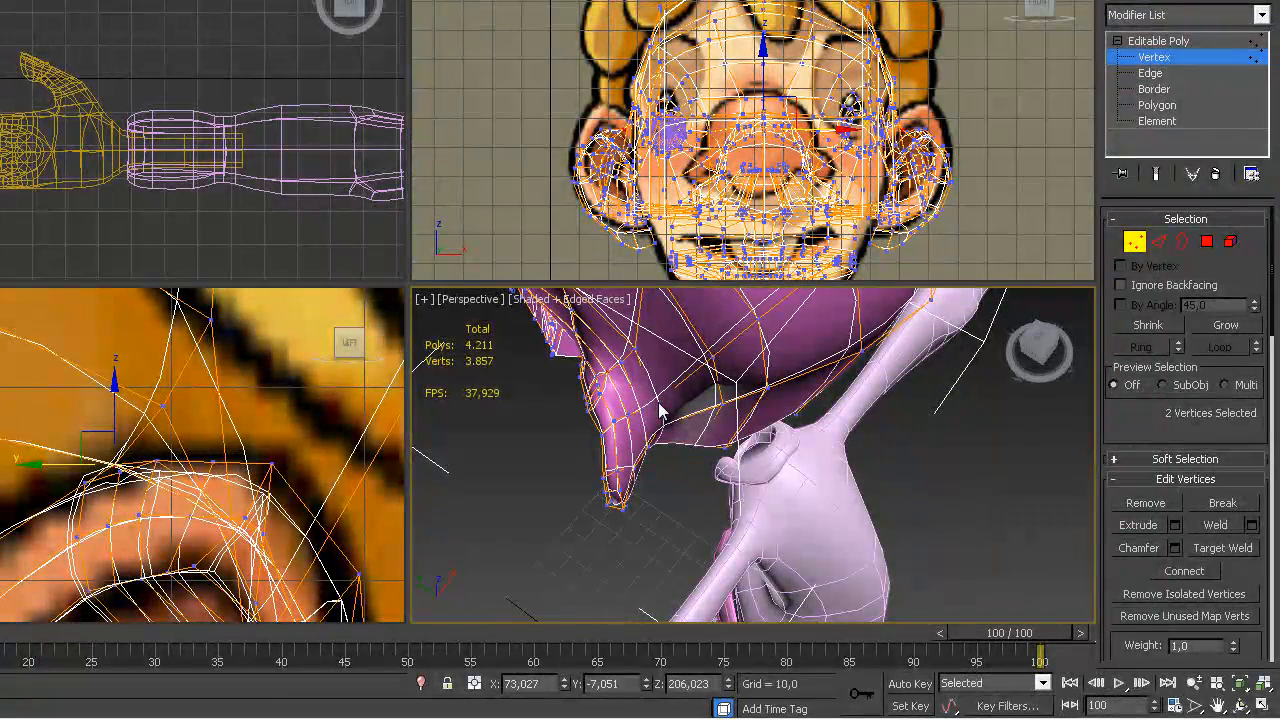
middle_click_drag(267, 555, 190, 424)
left_click_drag(154, 528, 290, 520)
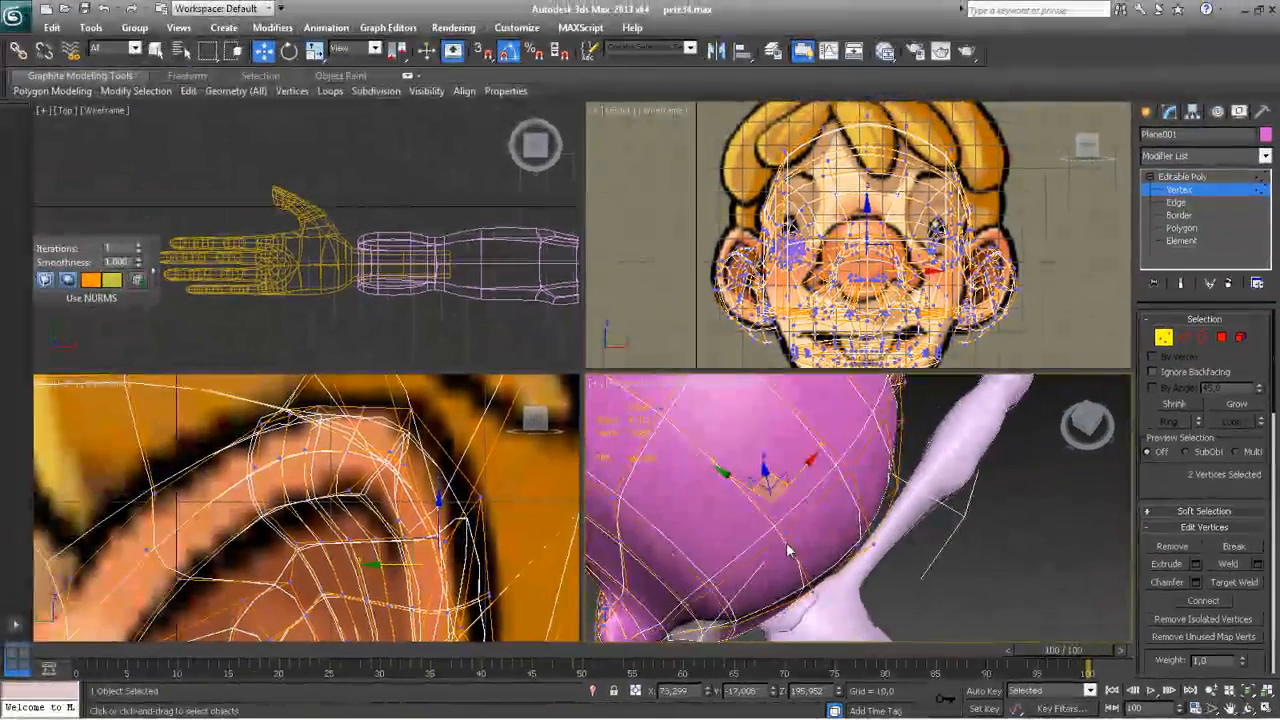
Nudge the selected vertex pair behind the ear's upper rear rim slightly back along Y to -18.04
scroll(788, 550, "down", 5)
middle_click_drag(788, 550, 615, 500, "alt")
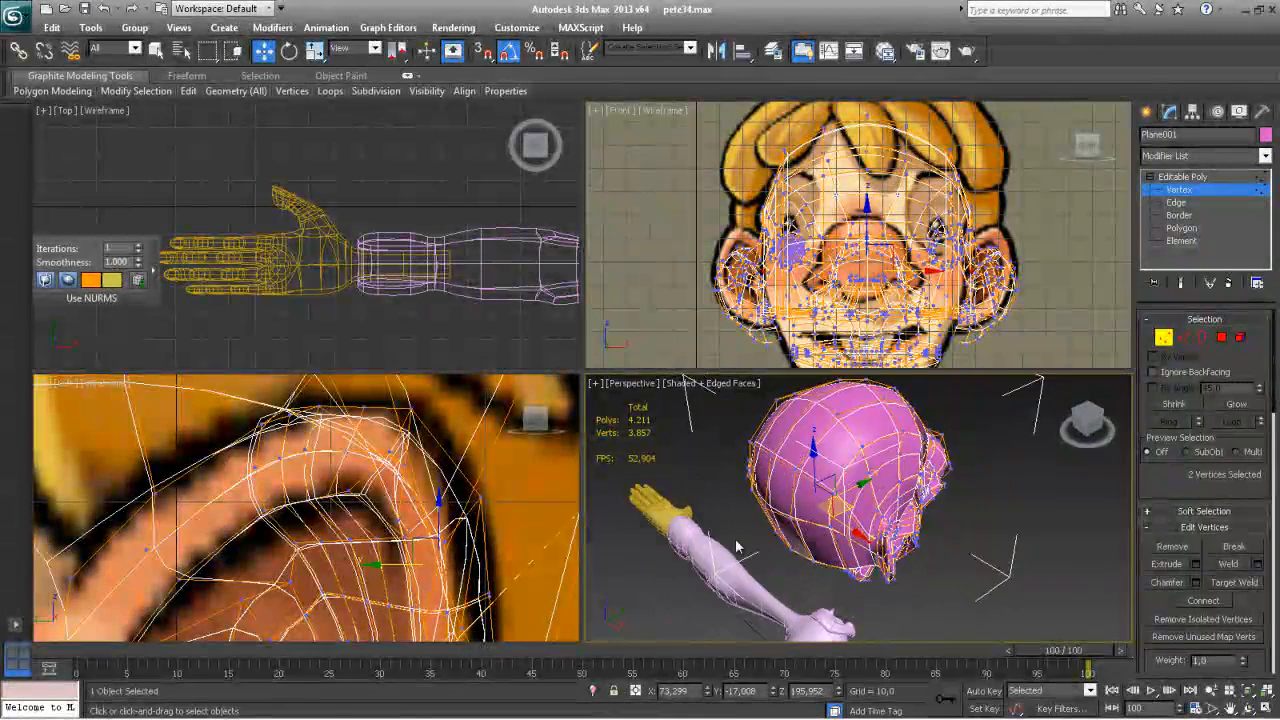
scroll(808, 546, "up", 6)
left_click_drag(822, 481, 818, 482)
middle_click_drag(835, 488, 752, 530, "alt")
scroll(740, 532, "down", 6)
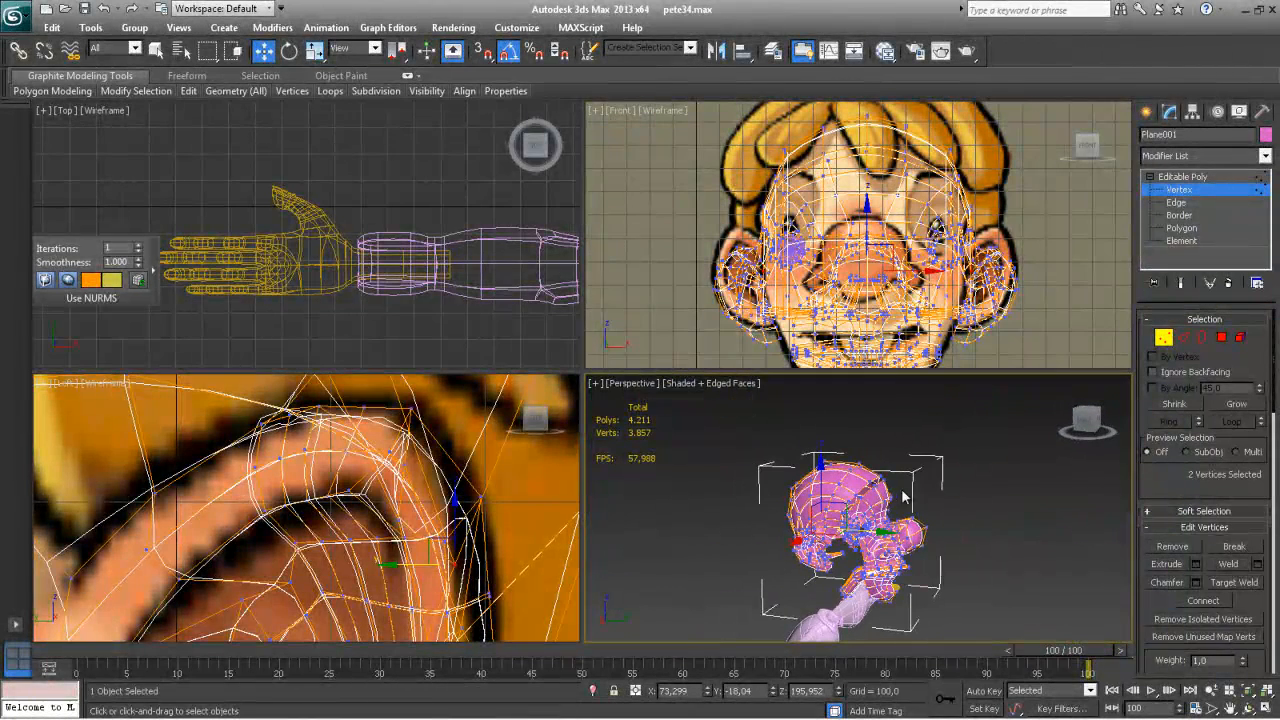
Enlarge the Perspective view, switch to Edge level and turn off NURMS subdivision on the head mesh
key("alt+w")
middle_click_drag(657, 518, 655, 470, "alt")
middle_click_drag(655, 470, 617, 508)
scroll(617, 508, "up", 4)
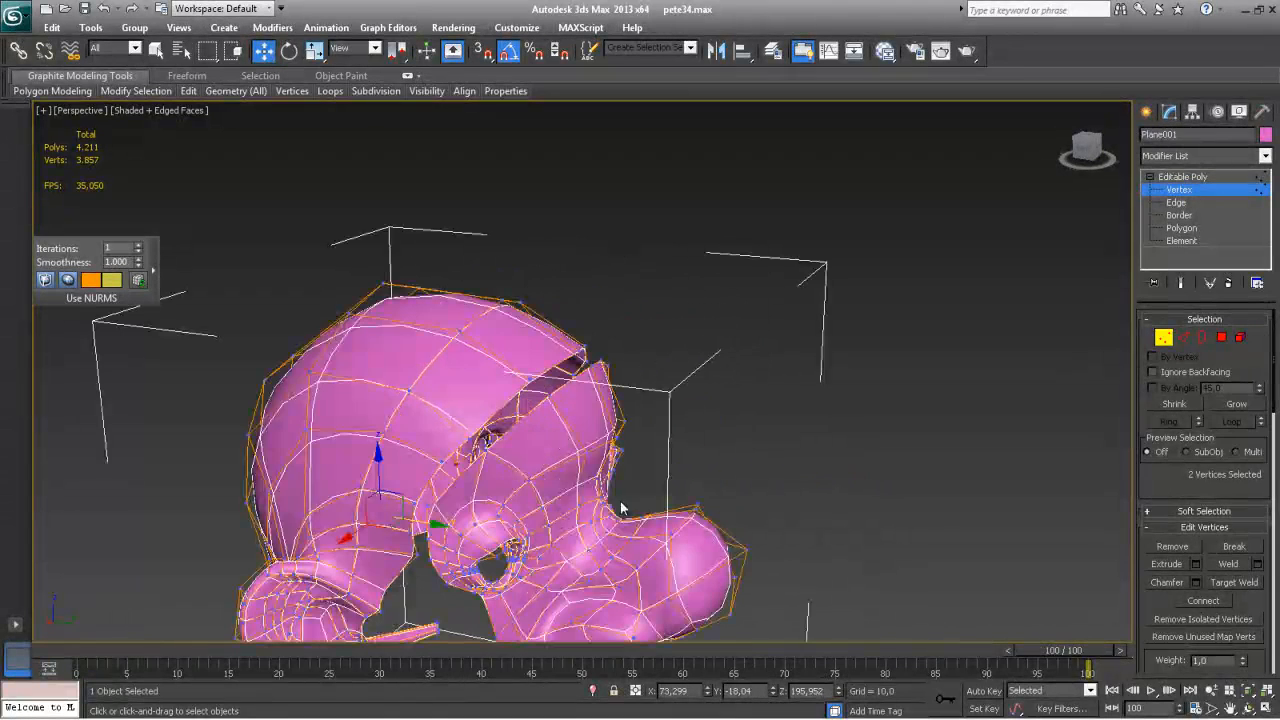
left_click(1183, 339)
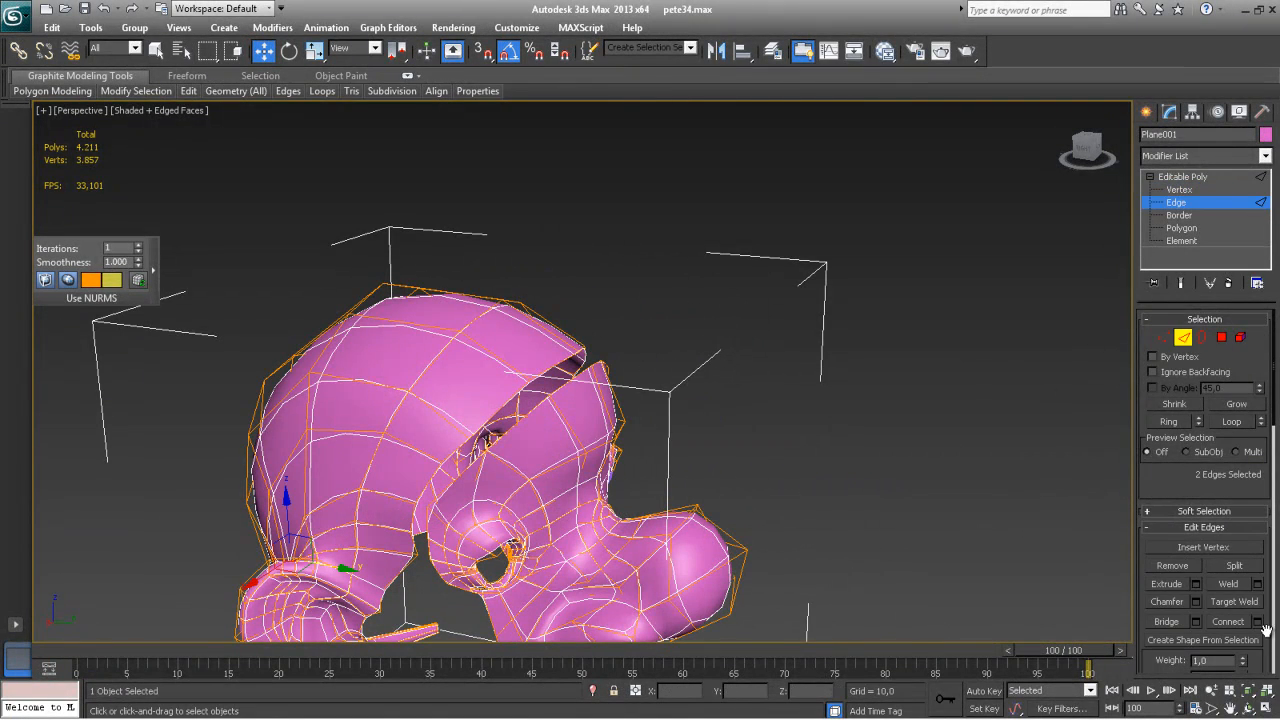
scroll(1255, 560, "down", 8)
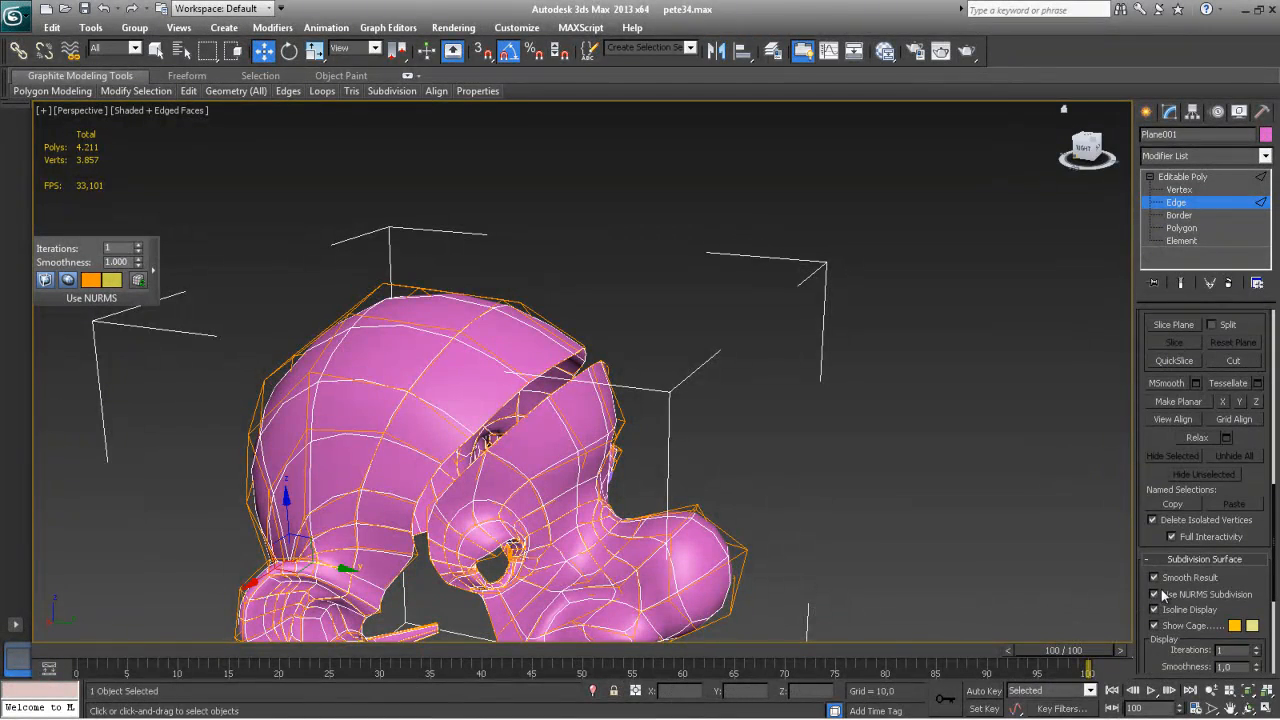
left_click(1155, 595)
Select the facing skull cap and face edges at the temple beside the empty eye socket and open the Bridge settings
middle_click_drag(654, 583, 603, 543, "alt")
middle_click_drag(566, 553, 385, 578, "alt")
left_click(420, 578)
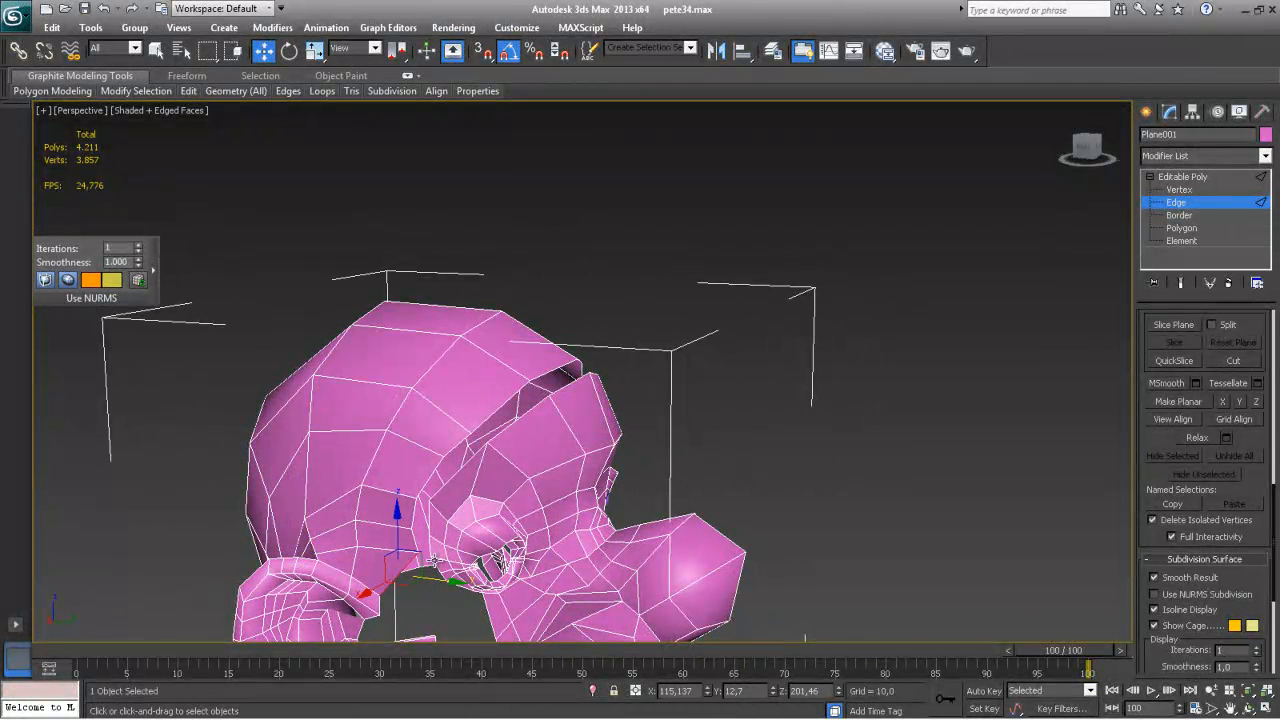
left_click(437, 566)
scroll(1240, 428, "up", 5)
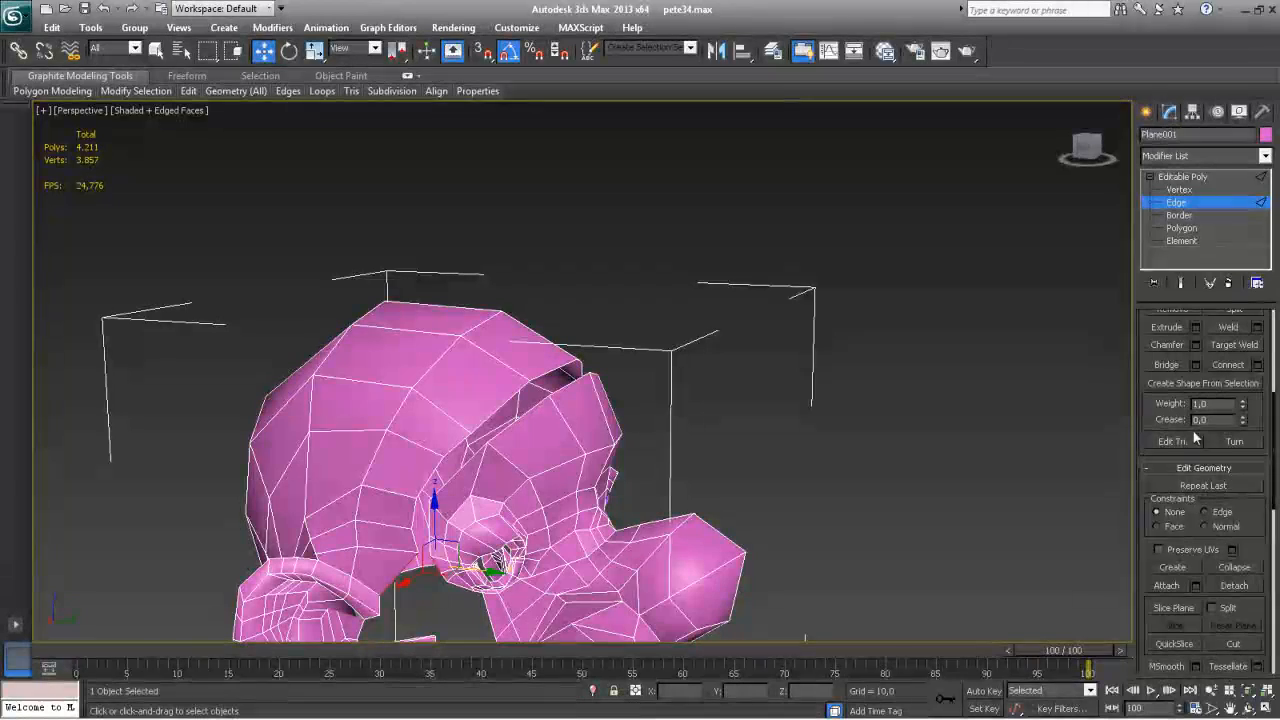
left_click(1196, 364)
scroll(465, 494, "up", 5)
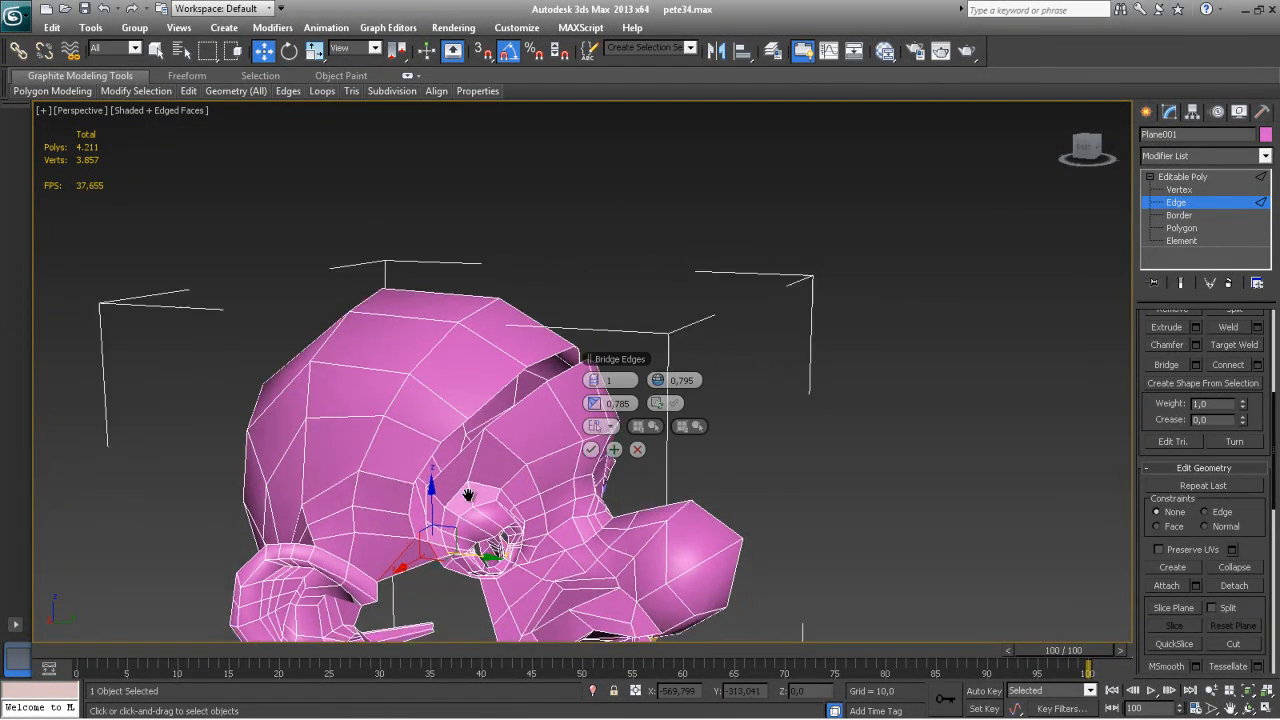
Try to extend the bridge upward by adding facing edge pairs along the temple above the empty eye socket
middle_click_drag(126, 577, 256, 487)
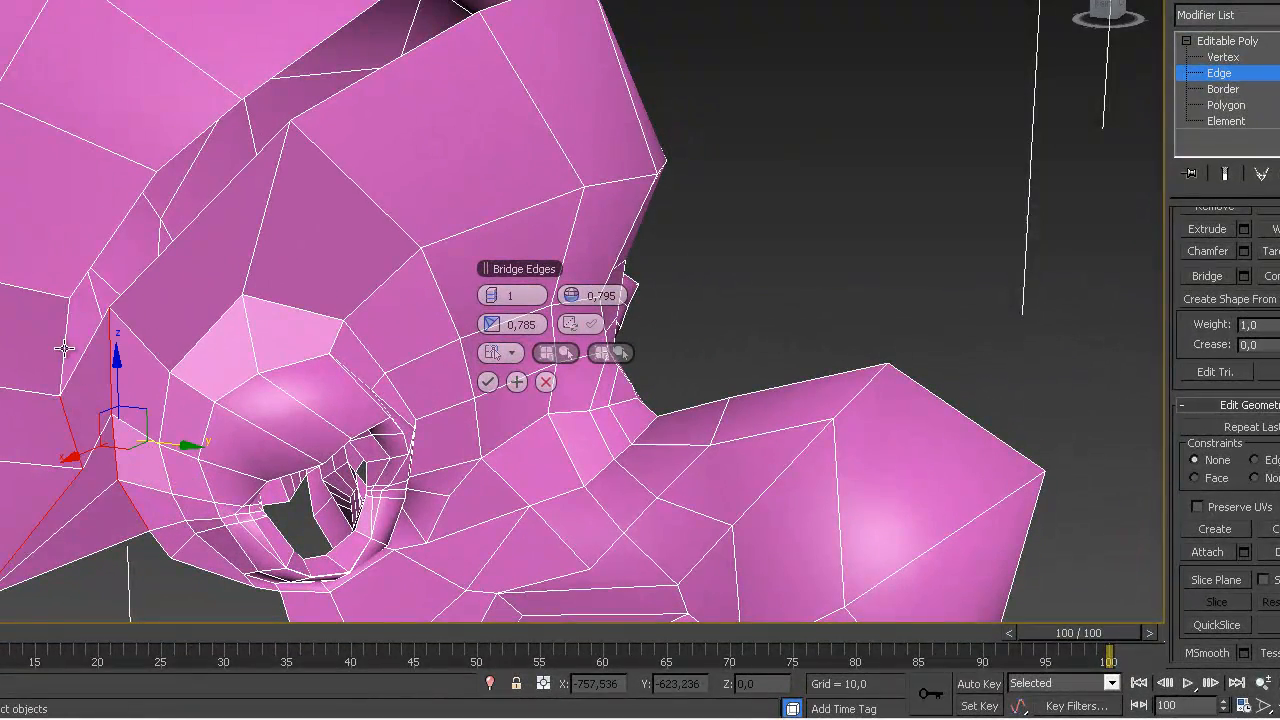
left_click(64, 348, "ctrl")
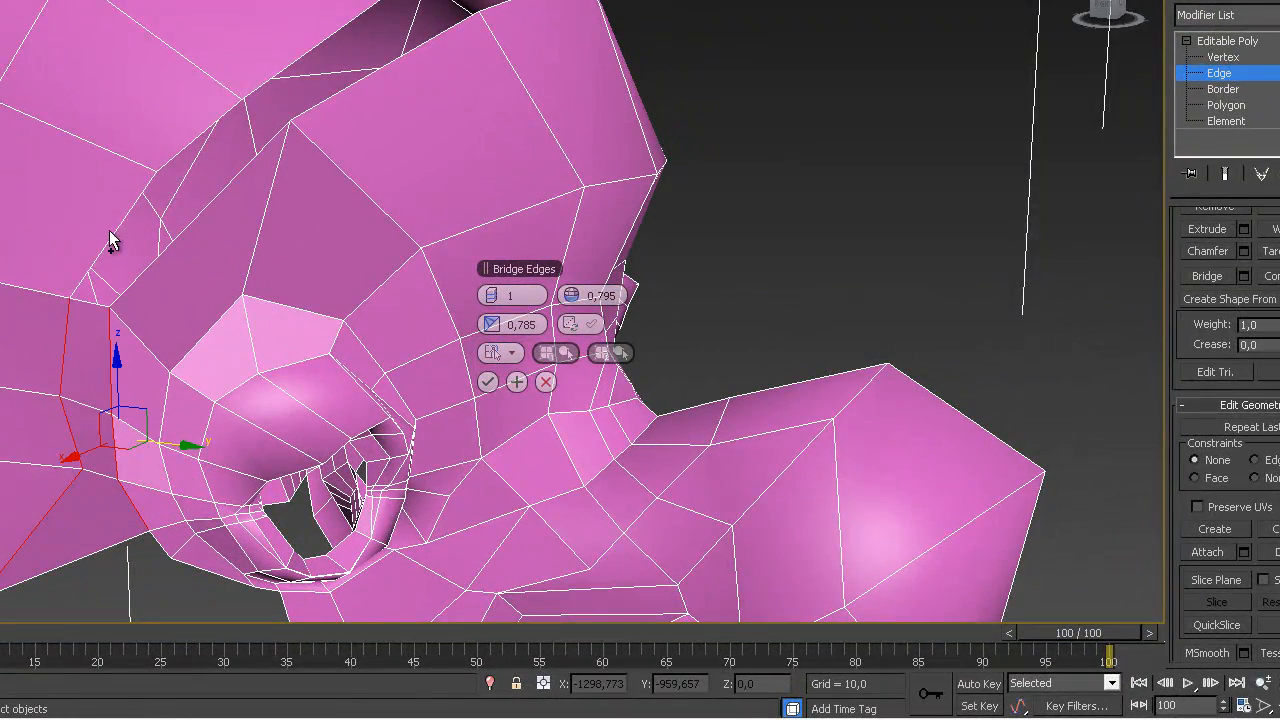
left_click(114, 229, "ctrl")
left_click(172, 245, "ctrl")
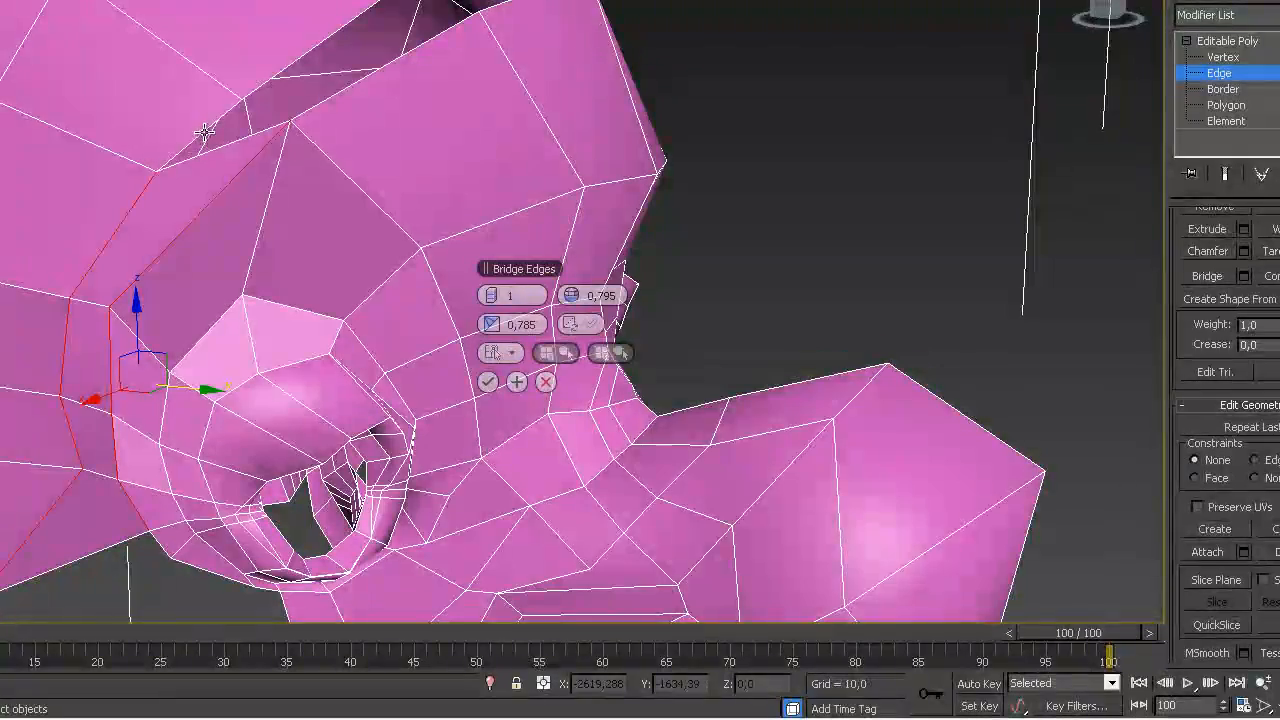
left_click(203, 134, "ctrl")
left_click(323, 97, "ctrl")
middle_click_drag(408, 182, 357, 271, "alt")
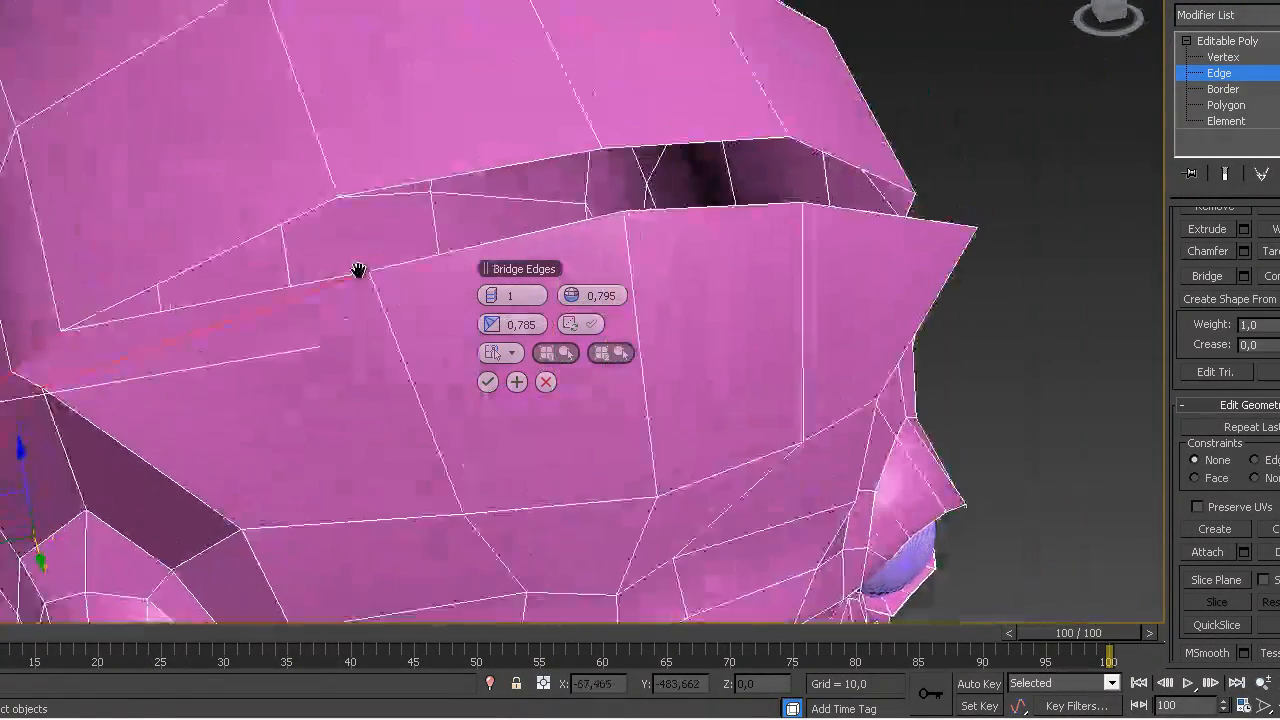
Start a fresh edge selection for the bridge, picking the facing skull cap and face edges across the forehead gap
left_click(473, 173)
left_click(446, 252, "ctrl")
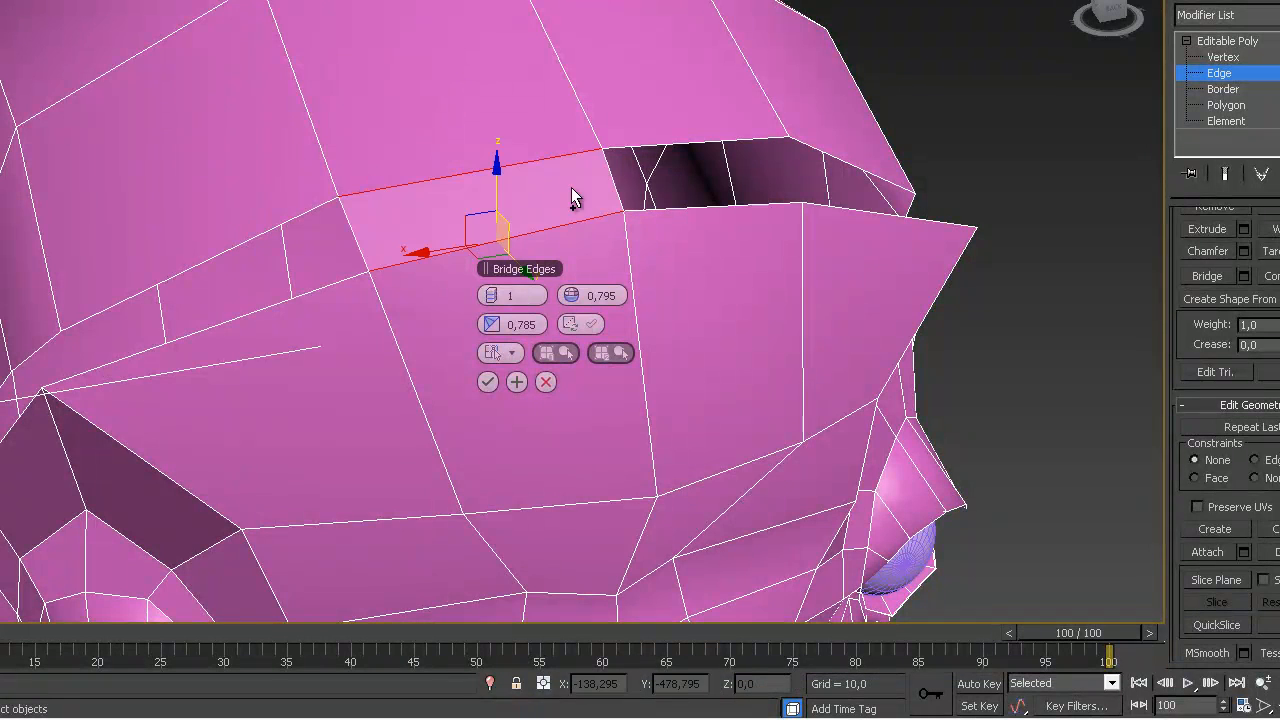
left_click(667, 148, "ctrl")
left_click(682, 209, "ctrl")
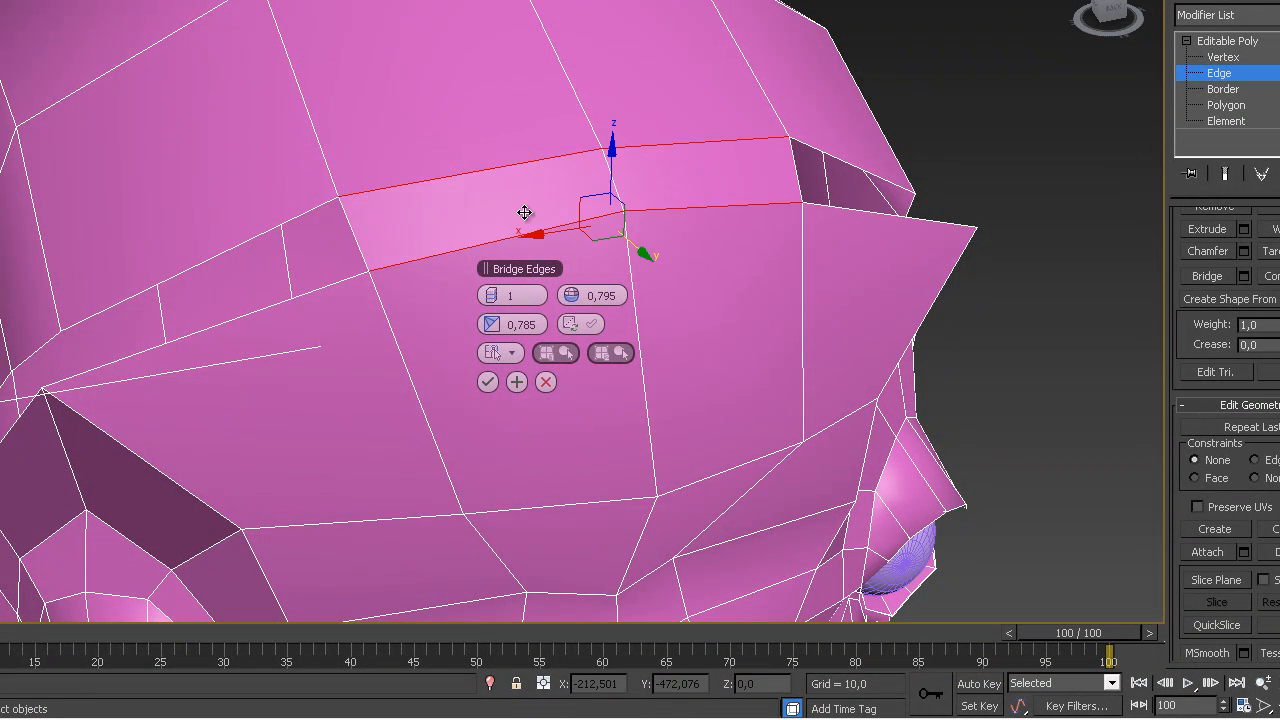
left_click(237, 251, "ctrl")
left_click(254, 311, "ctrl")
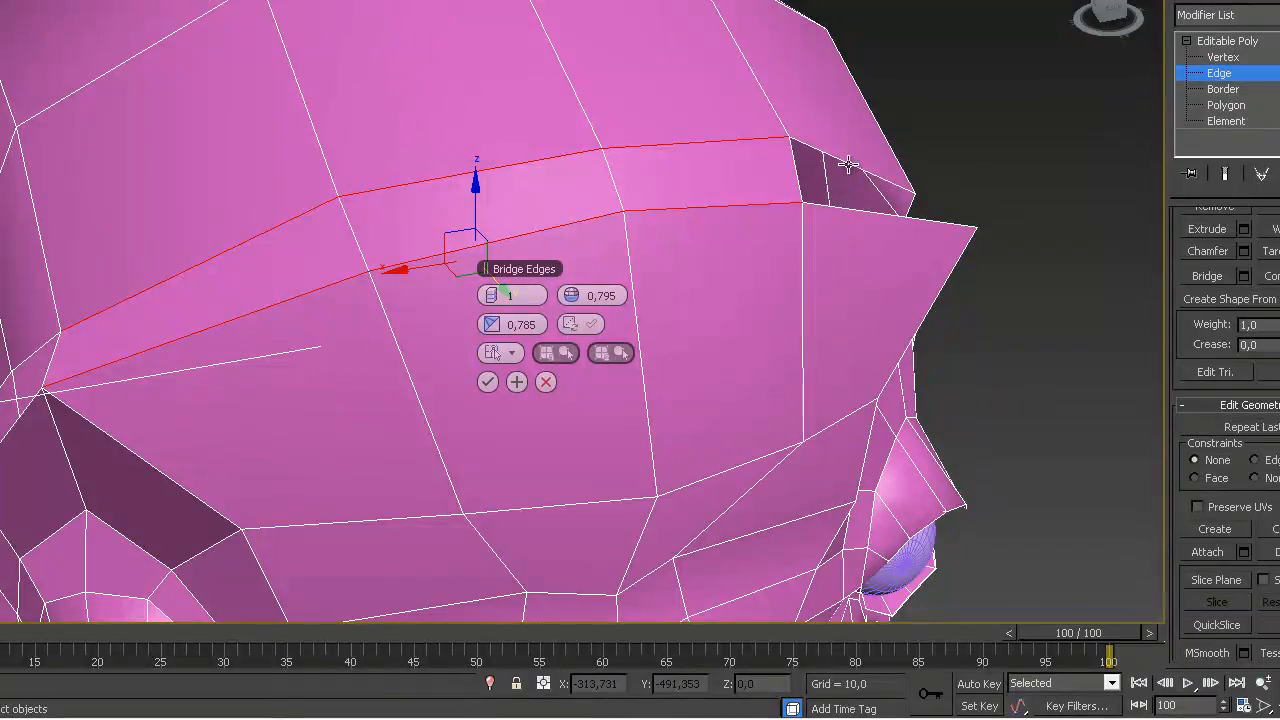
left_click(841, 209, "ctrl")
Add the next facing edge pair to the bridge above the eye on the side with the eyeball
middle_click_drag(857, 273, 665, 330, "alt")
middle_click_drag(792, 355, 617, 278)
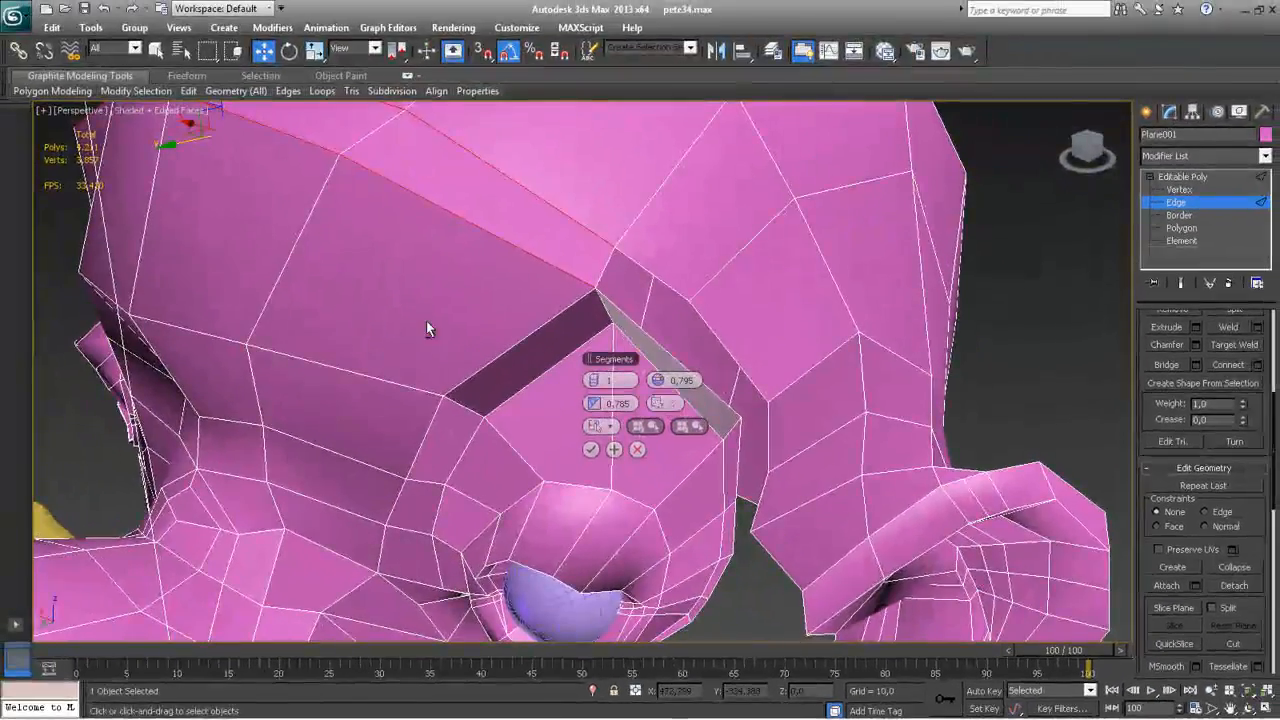
middle_click_drag(289, 227, 259, 222, "alt")
middle_click_drag(522, 352, 500, 356, "alt")
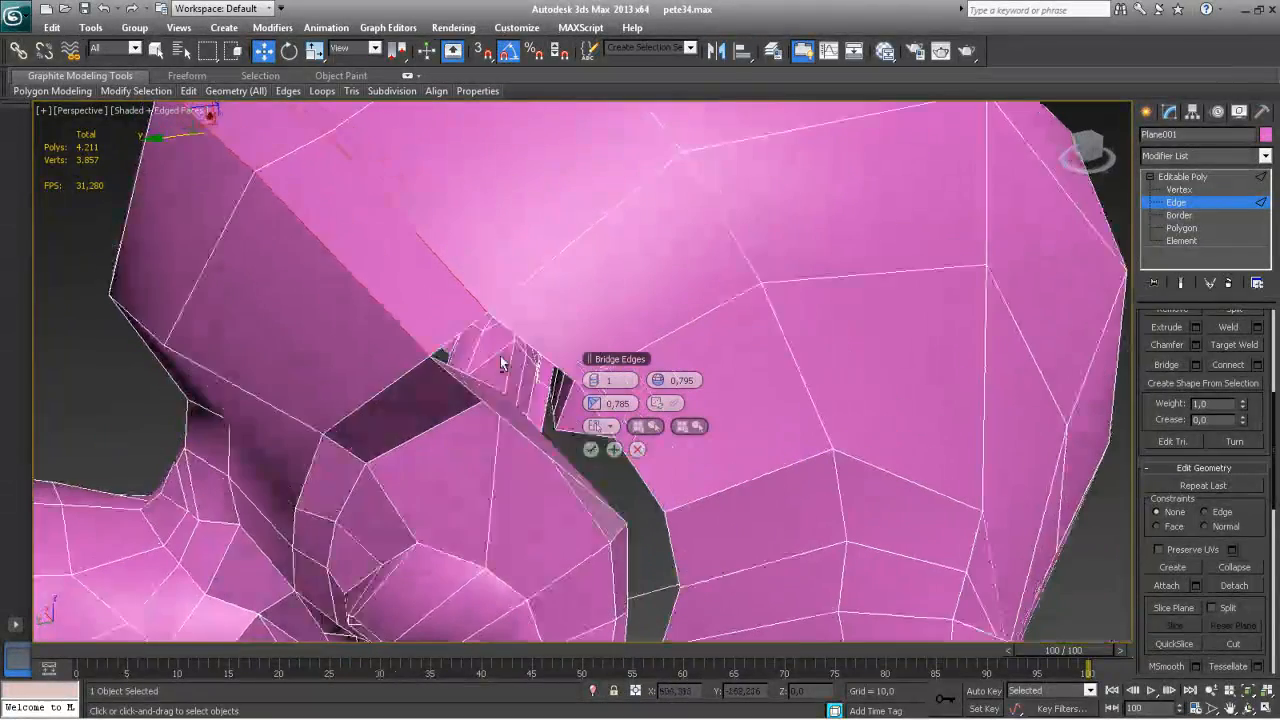
left_click(455, 380, "ctrl")
left_click(538, 357, "ctrl")
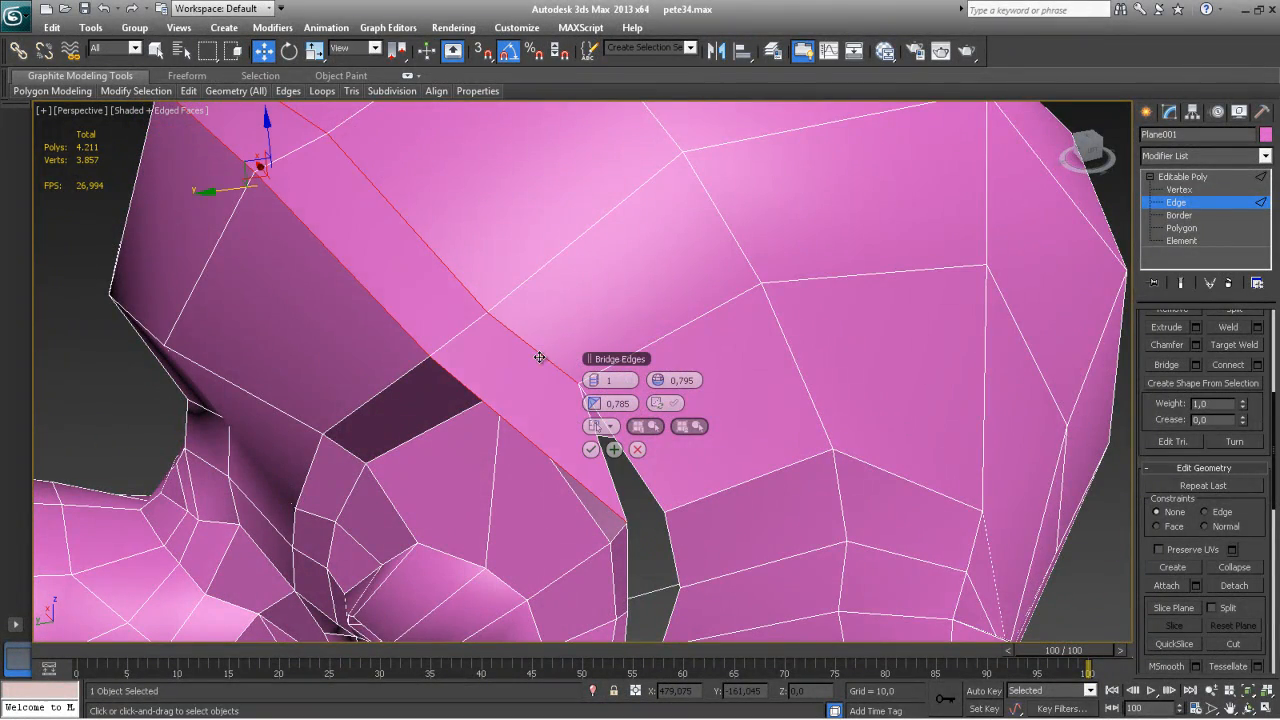
Try to extend the forehead bridge down the temples by adding further facing skull and face edges
middle_click_drag(447, 382, 408, 378, "alt")
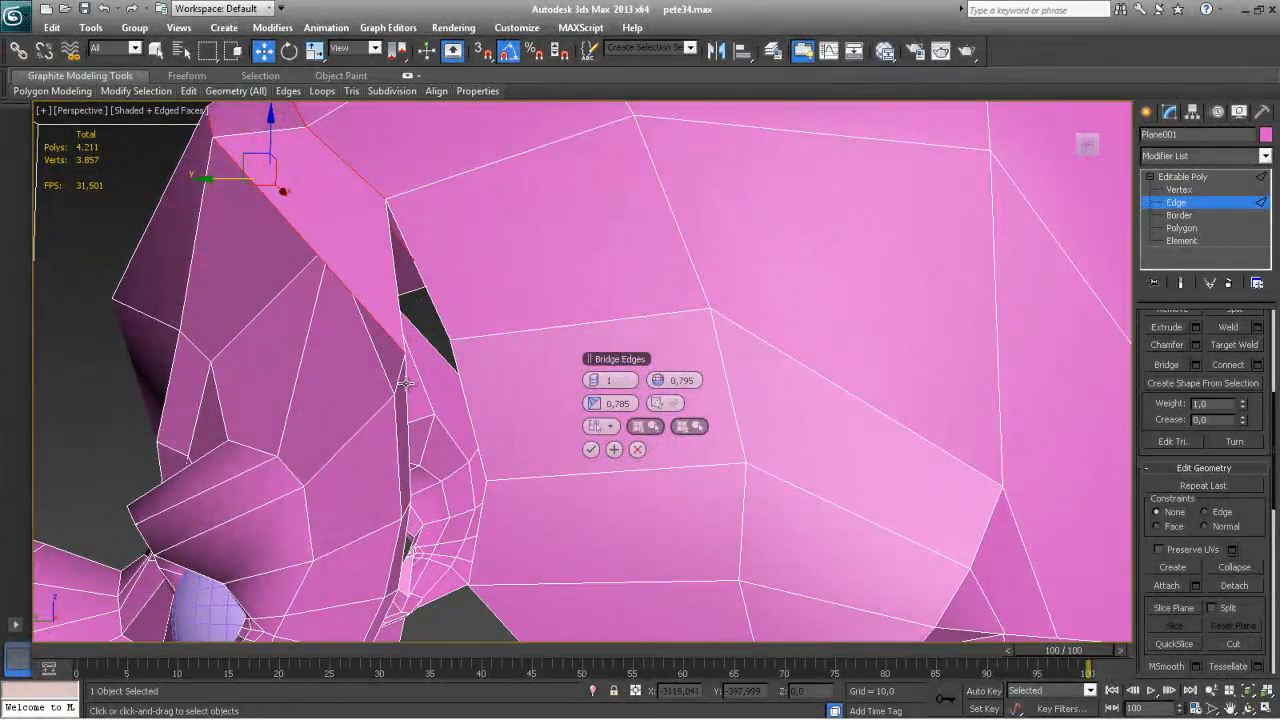
middle_click_drag(406, 383, 460, 385, "alt")
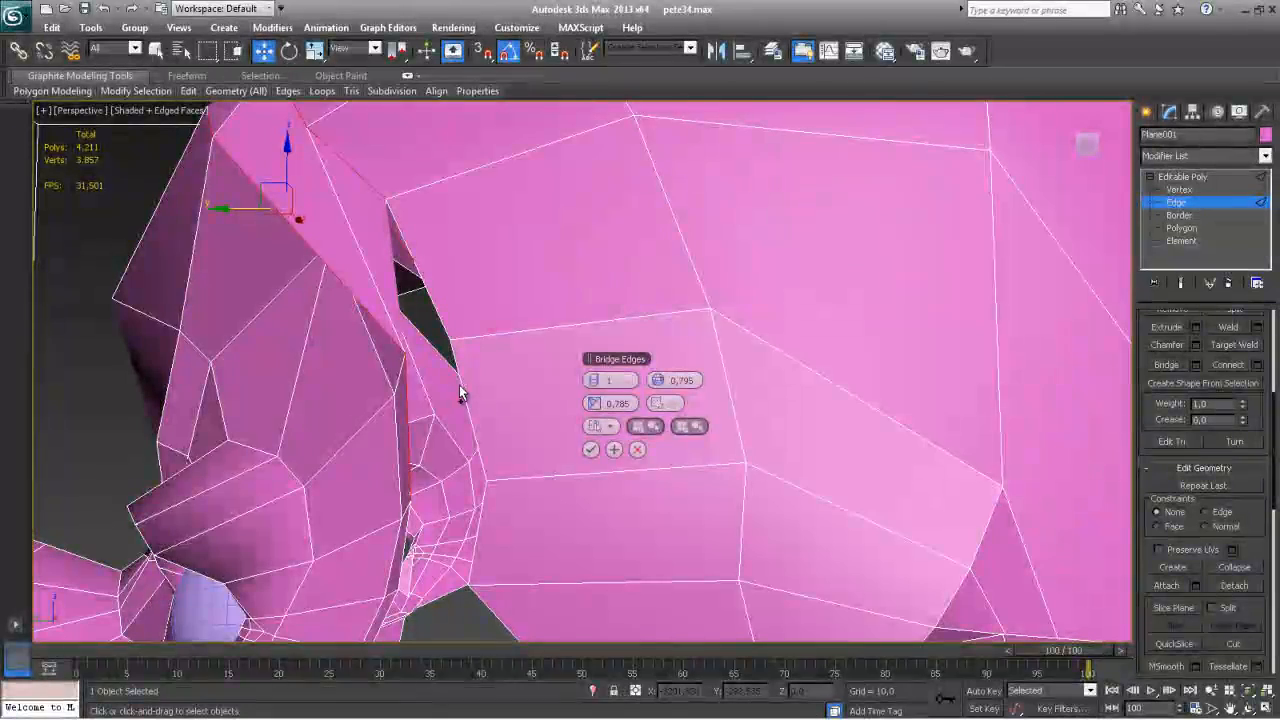
left_click(436, 313, "ctrl")
middle_click_drag(477, 440, 412, 425, "alt")
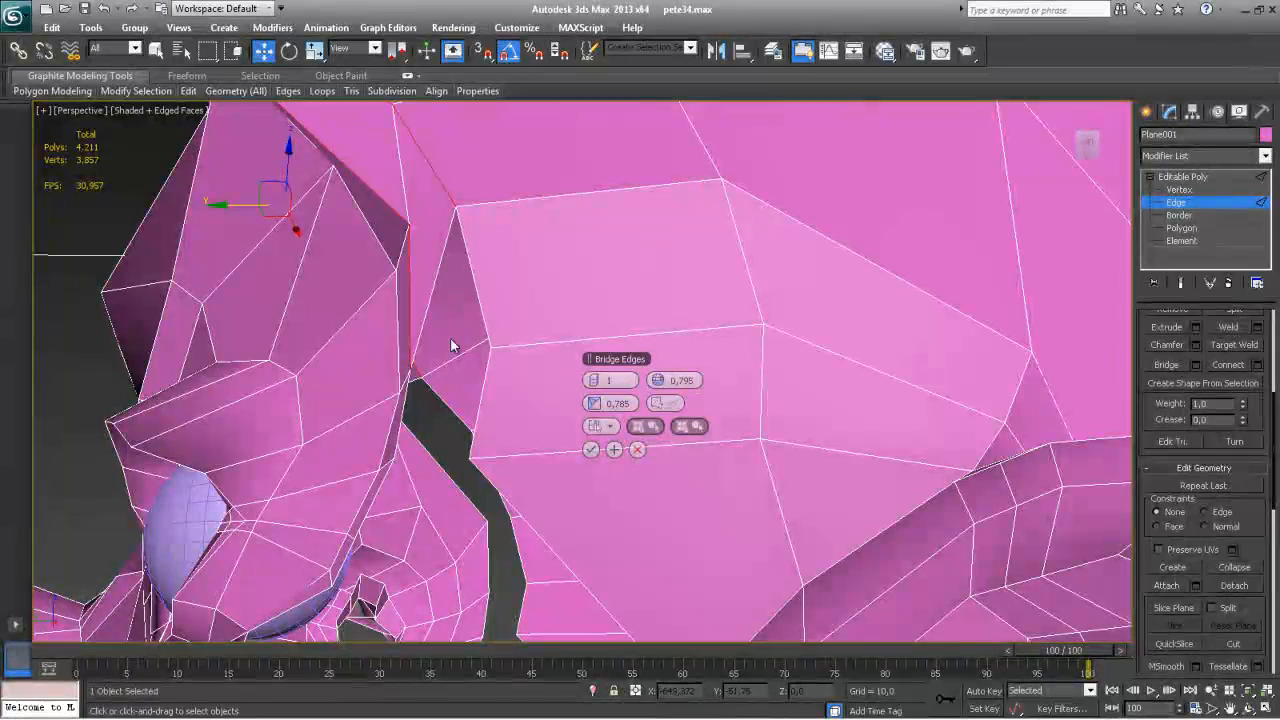
middle_click_drag(414, 389, 507, 381, "alt")
left_click(502, 345, "ctrl")
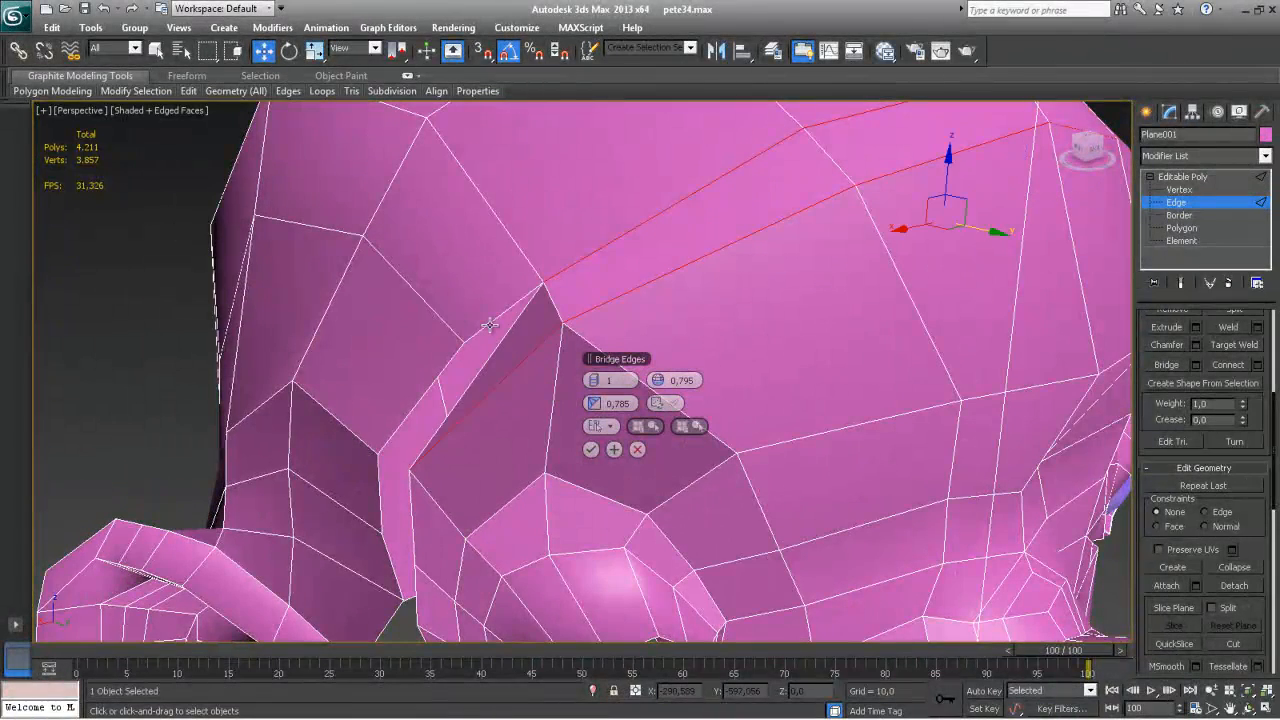
left_click(489, 324, "ctrl")
Undo the temple edge additions and apply the bridge across the forehead
scroll(486, 400, "down", 3)
middle_click_drag(492, 401, 332, 416, "alt")
scroll(400, 393, "down", 5)
scroll(407, 419, "up", 5)
key("ctrl+z")
key("ctrl+z")
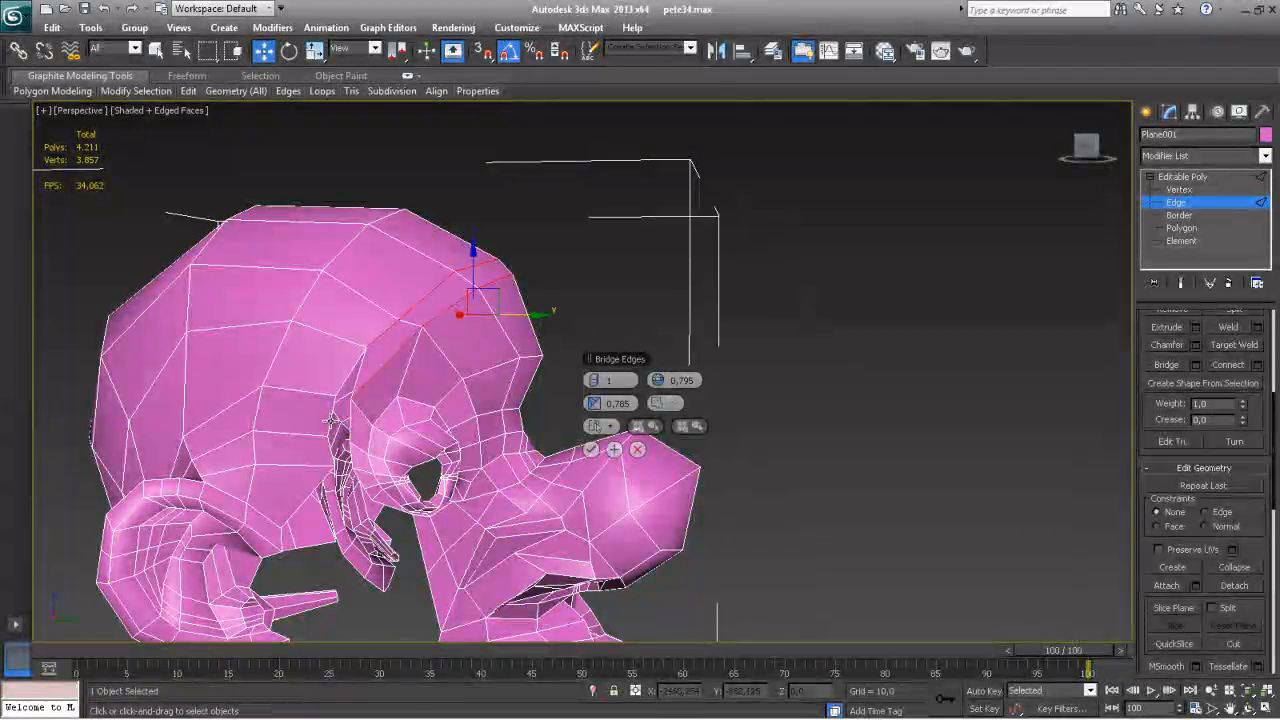
key("ctrl+y")
key("ctrl+y")
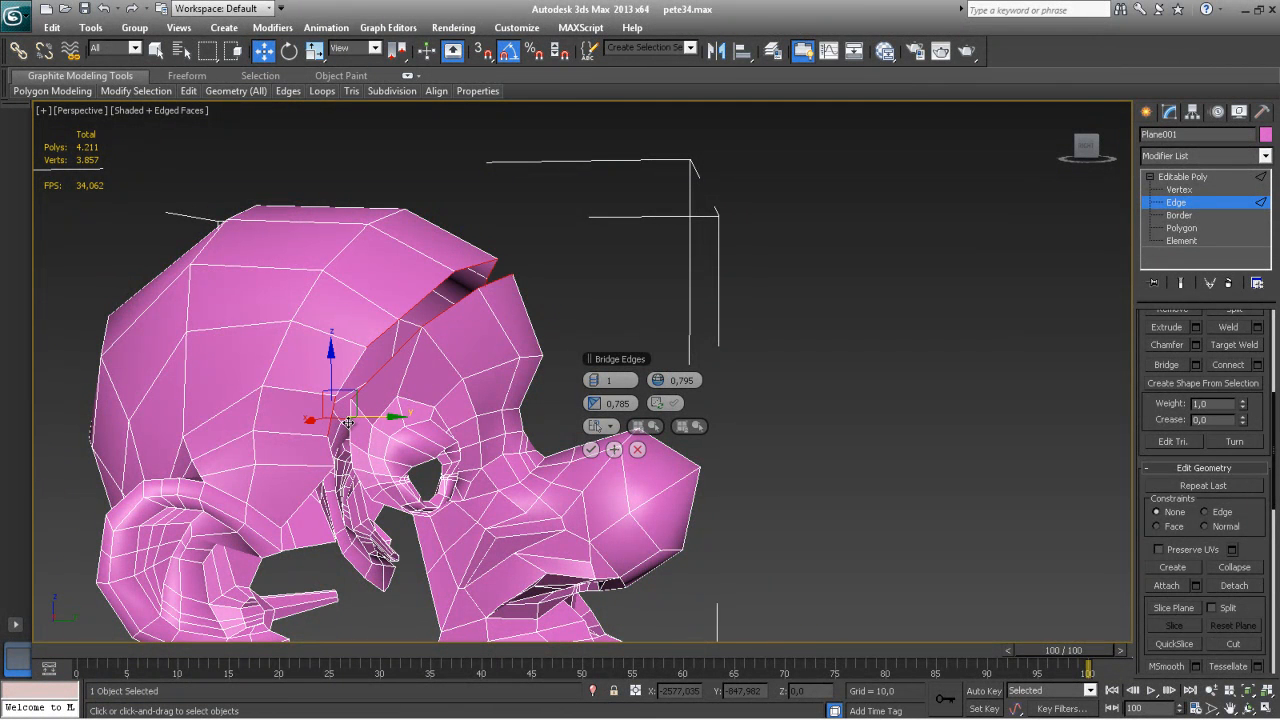
middle_click_drag(345, 430, 594, 414, "alt")
left_click(591, 449)
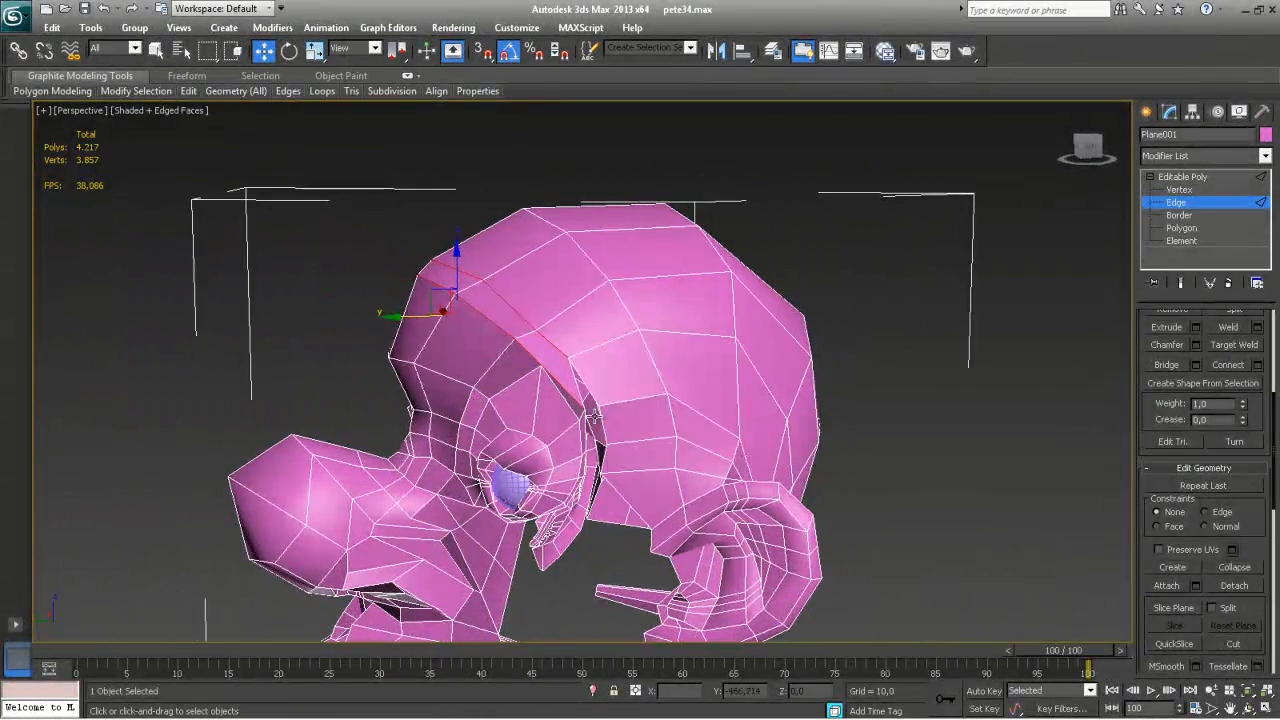
Bridge the facing skull cap and face edges at the temple on the side with the eyeball, using one segment
left_click(588, 425)
mouse_move(670, 467)
middle_mouse_down("alt")
mouse_move(686, 466)
mouse_move(639, 487)
mouse_move(680, 457)
mouse_move(670, 464)
middle_mouse_up("alt")
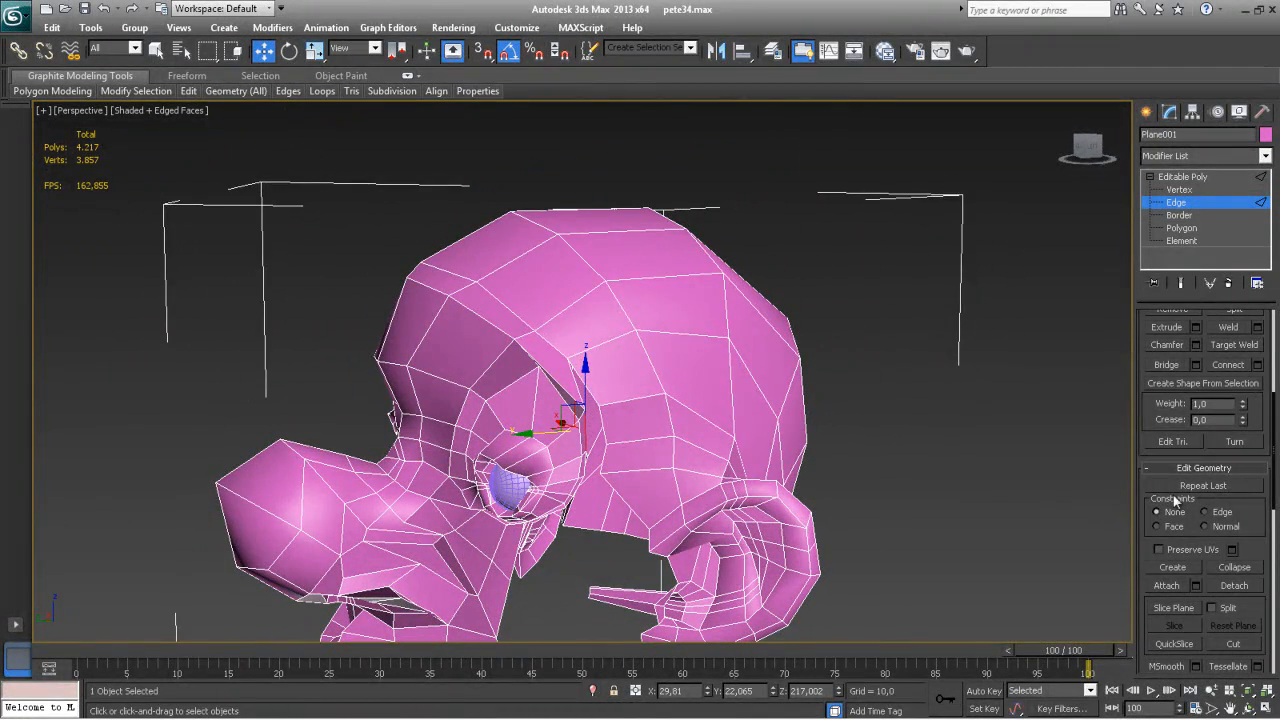
left_click(1196, 364)
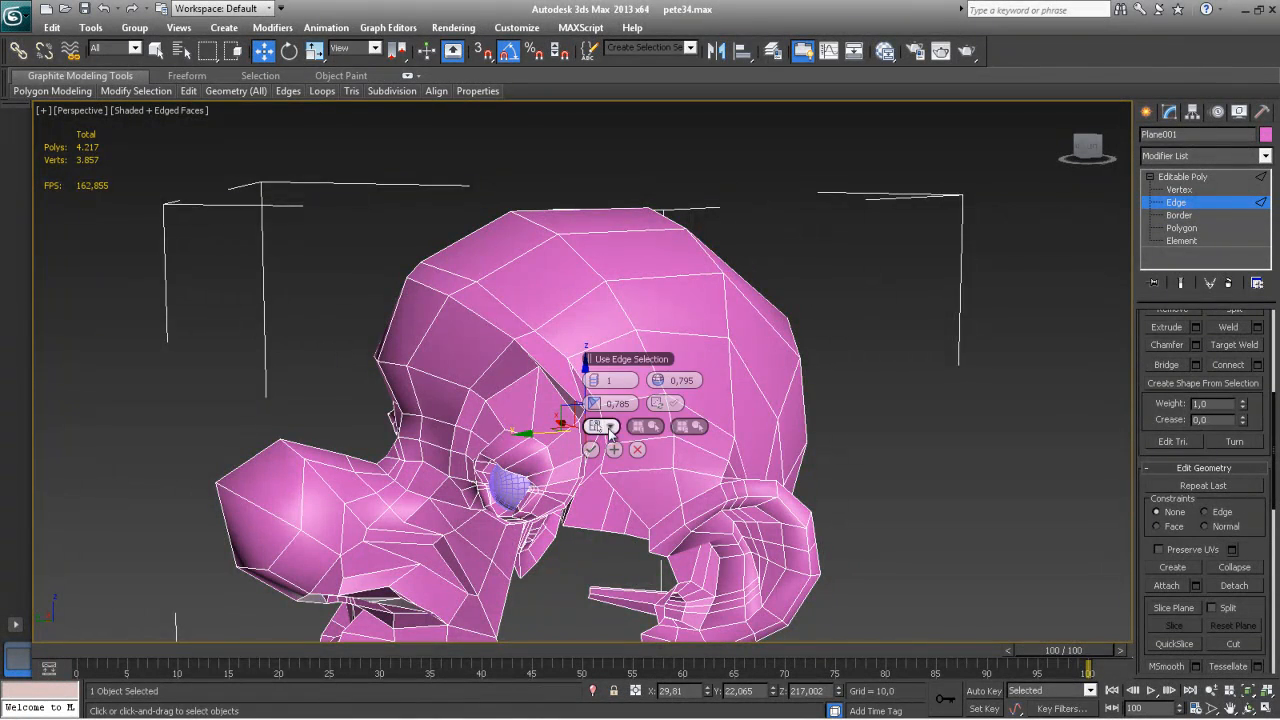
middle_click_drag(529, 490, 388, 407, "alt")
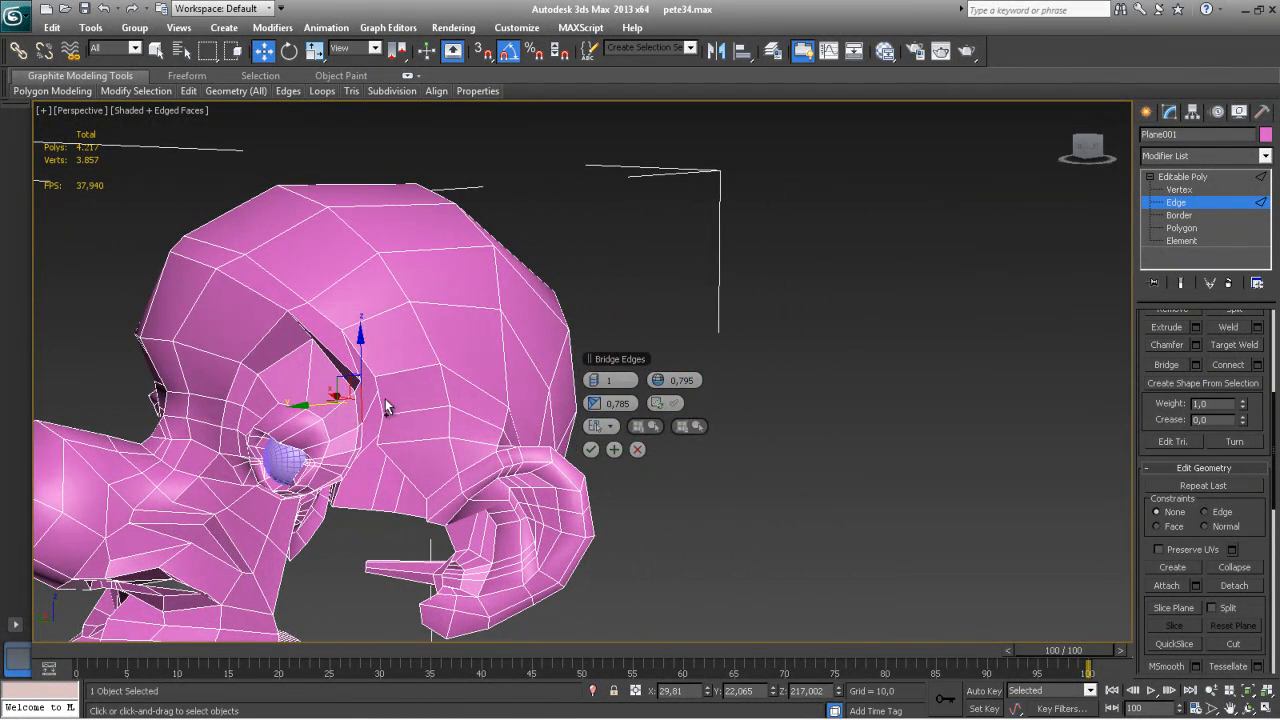
left_click(362, 425, "ctrl")
left_click(380, 441, "ctrl")
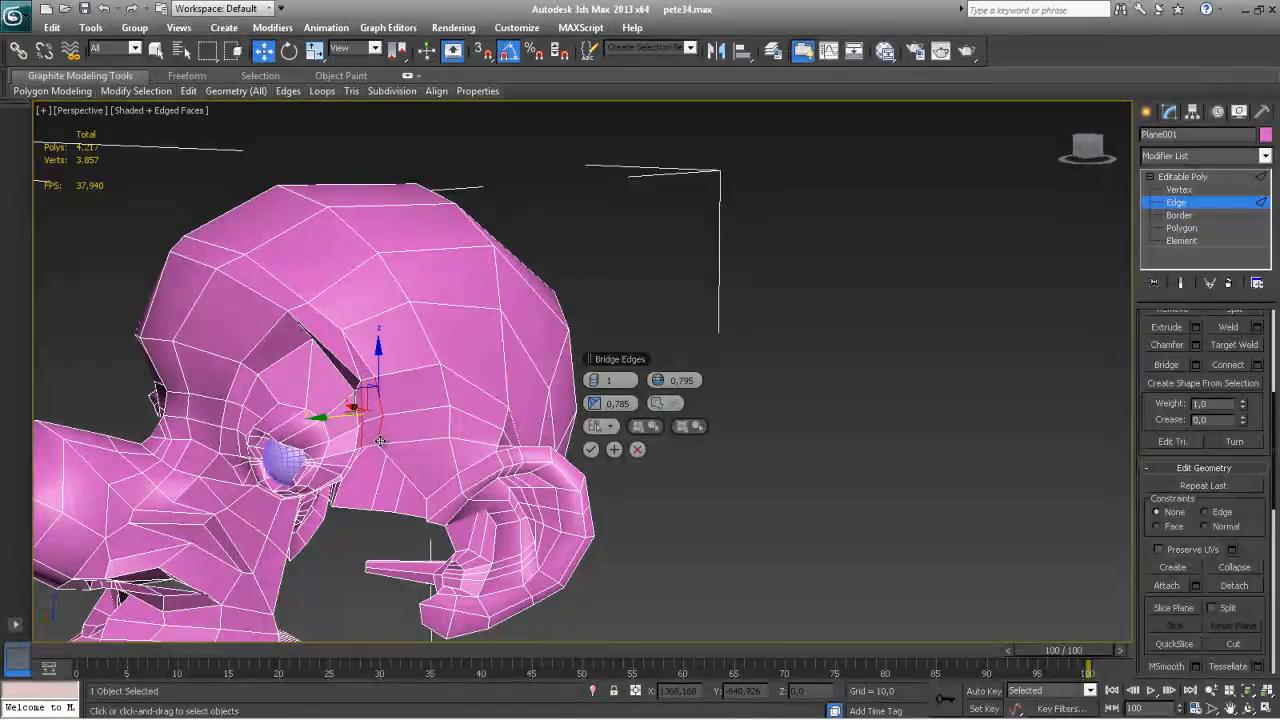
left_click(395, 467, "ctrl")
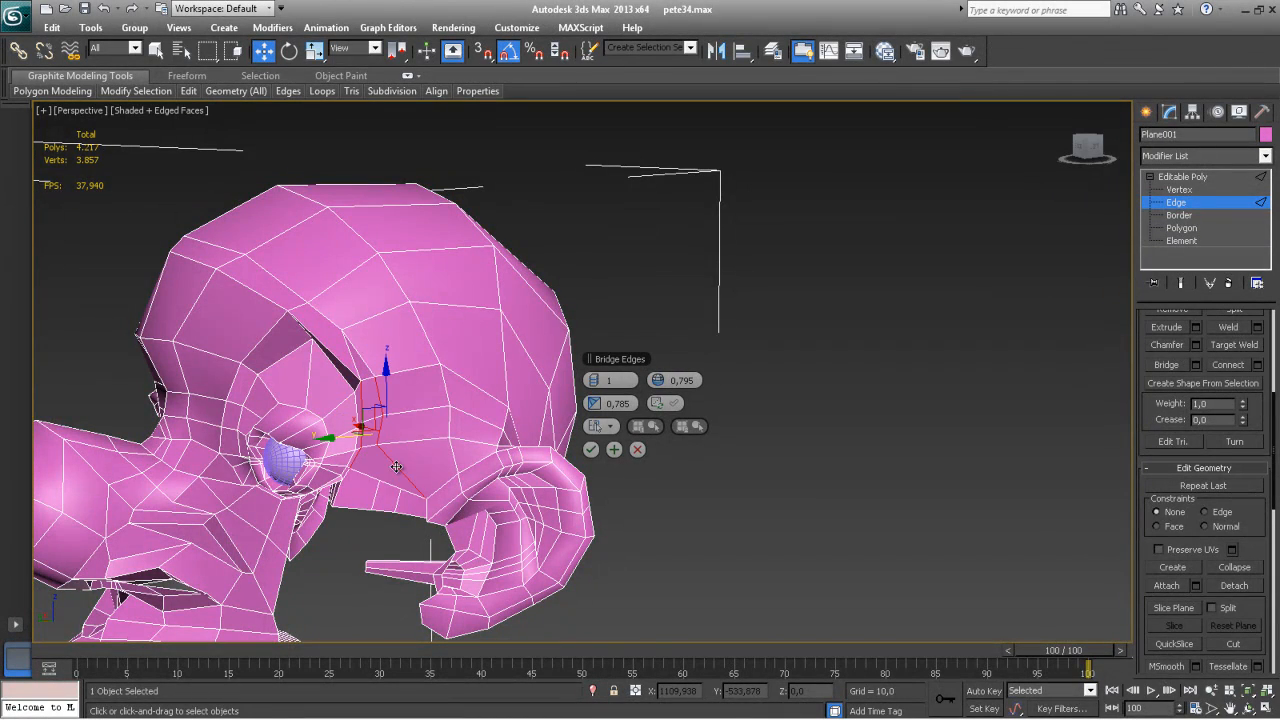
middle_click_drag(420, 467, 367, 366, "alt")
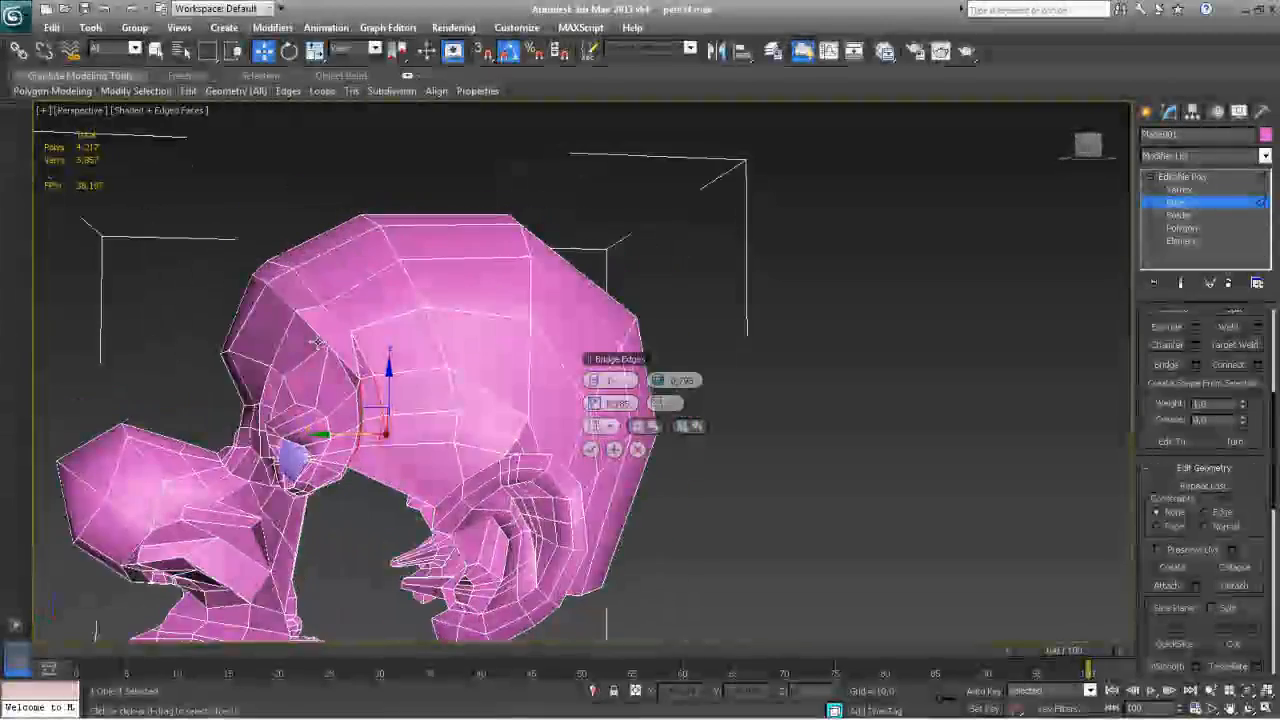
left_click(591, 450)
Select the facing skull cap and face edges at the temple on the side without the eyeball and bridge them
scroll(490, 472, "up", 5)
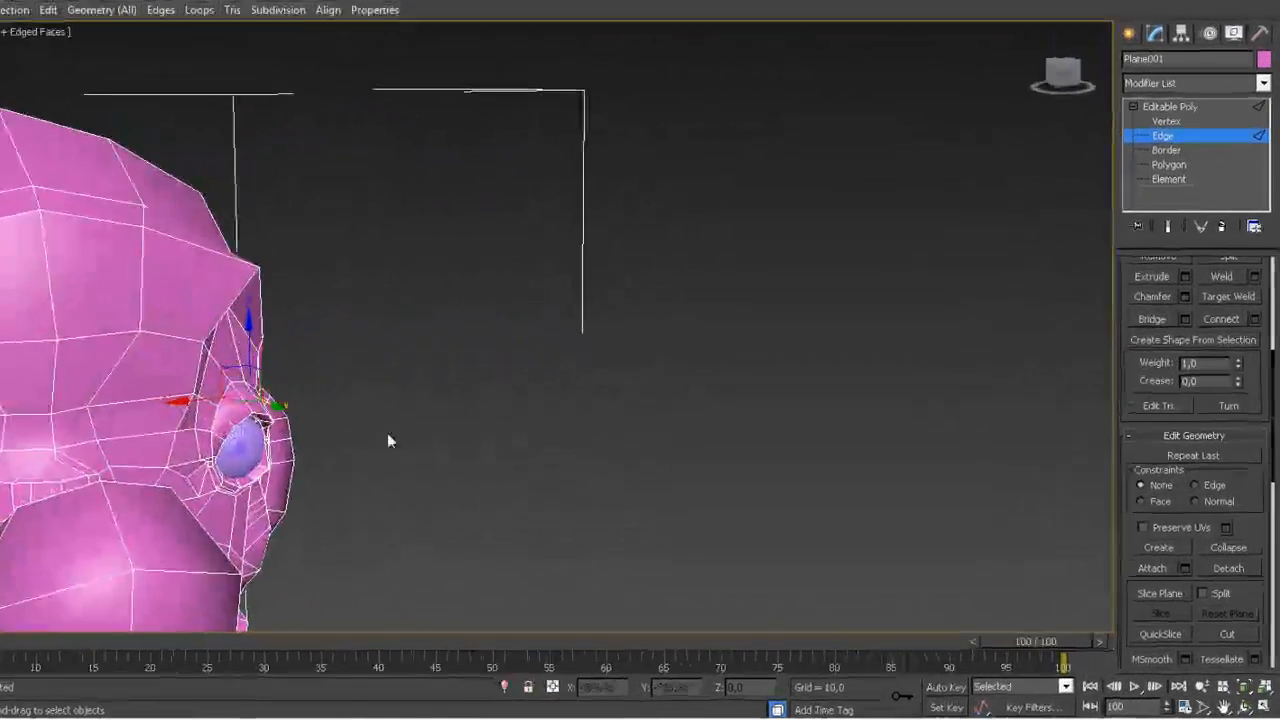
middle_click_drag(270, 382, 626, 320)
middle_click_drag(305, 438, 540, 402, "alt")
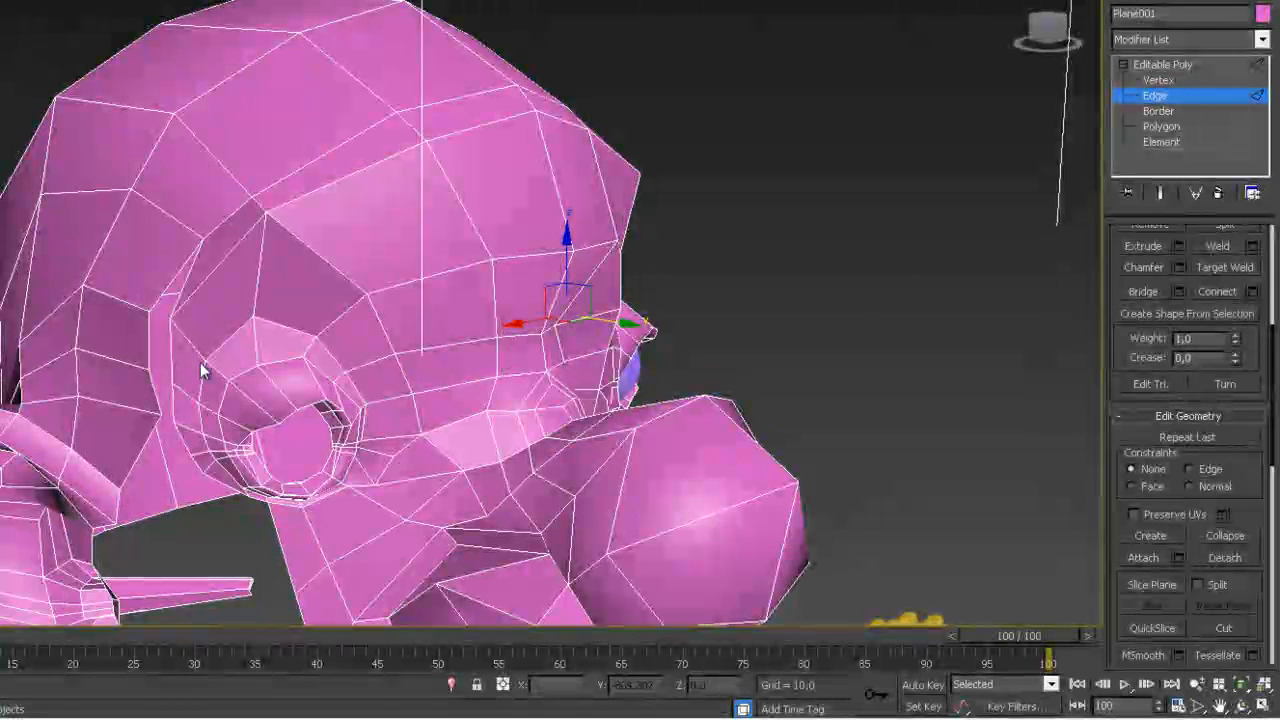
left_click(147, 352)
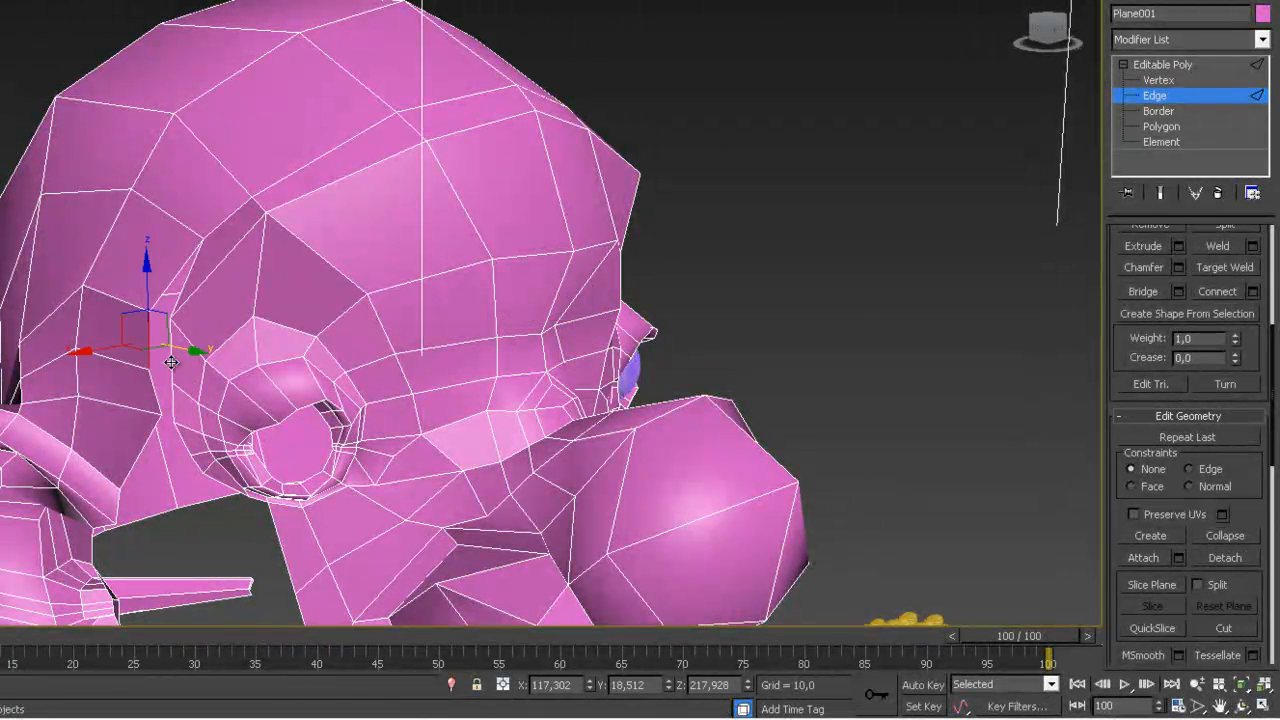
left_click(171, 362, "ctrl")
left_click(172, 393, "ctrl")
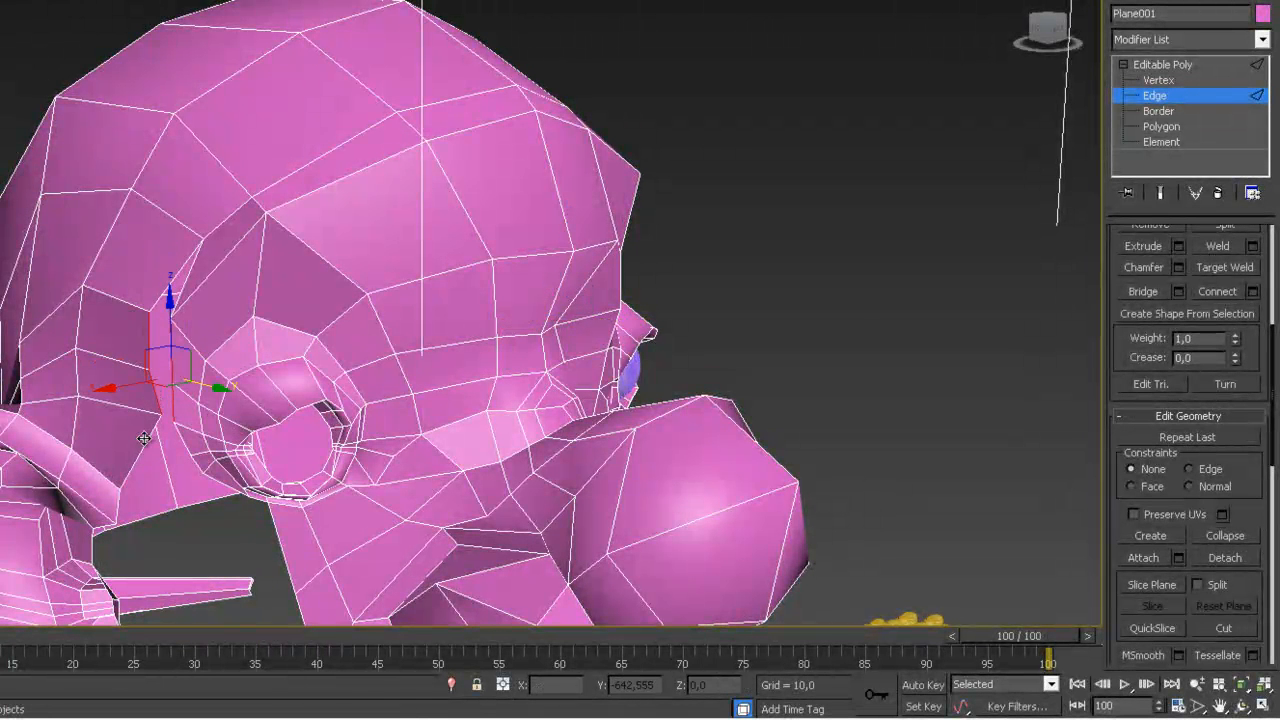
left_click(182, 444, "ctrl")
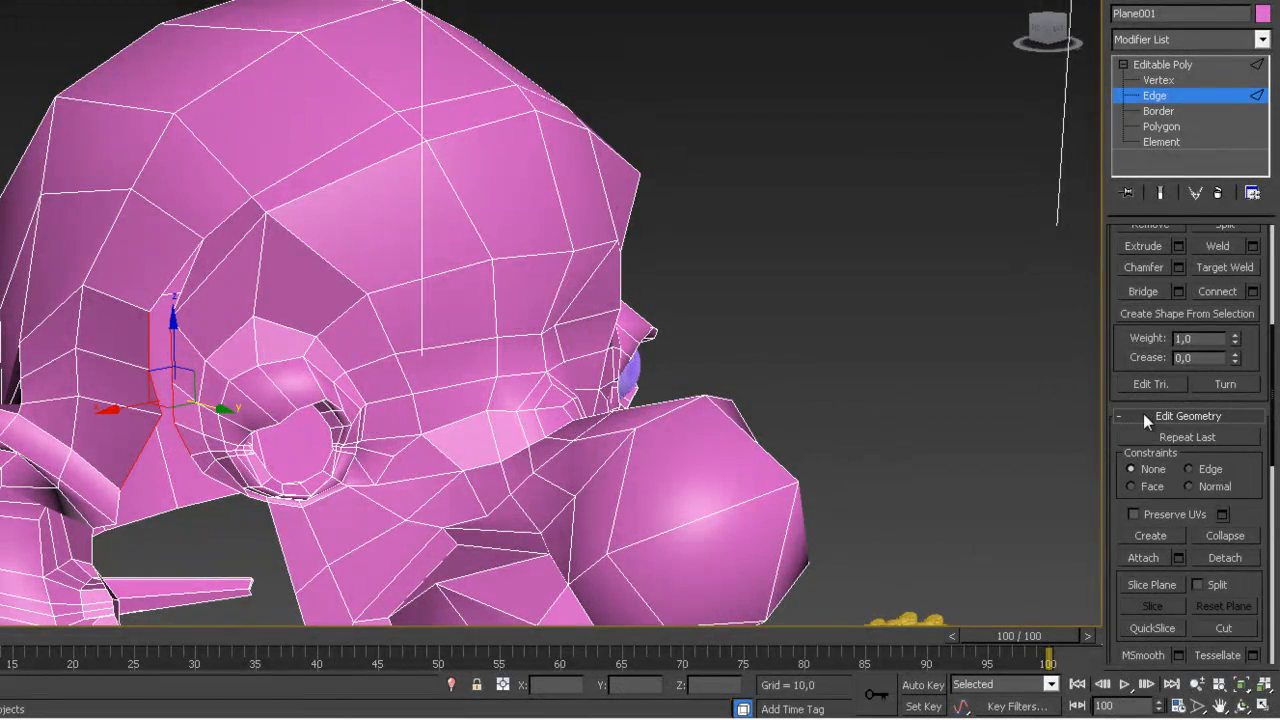
middle_click_drag(720, 385, 358, 384, "alt")
middle_click_drag(371, 336, 440, 290, "alt")
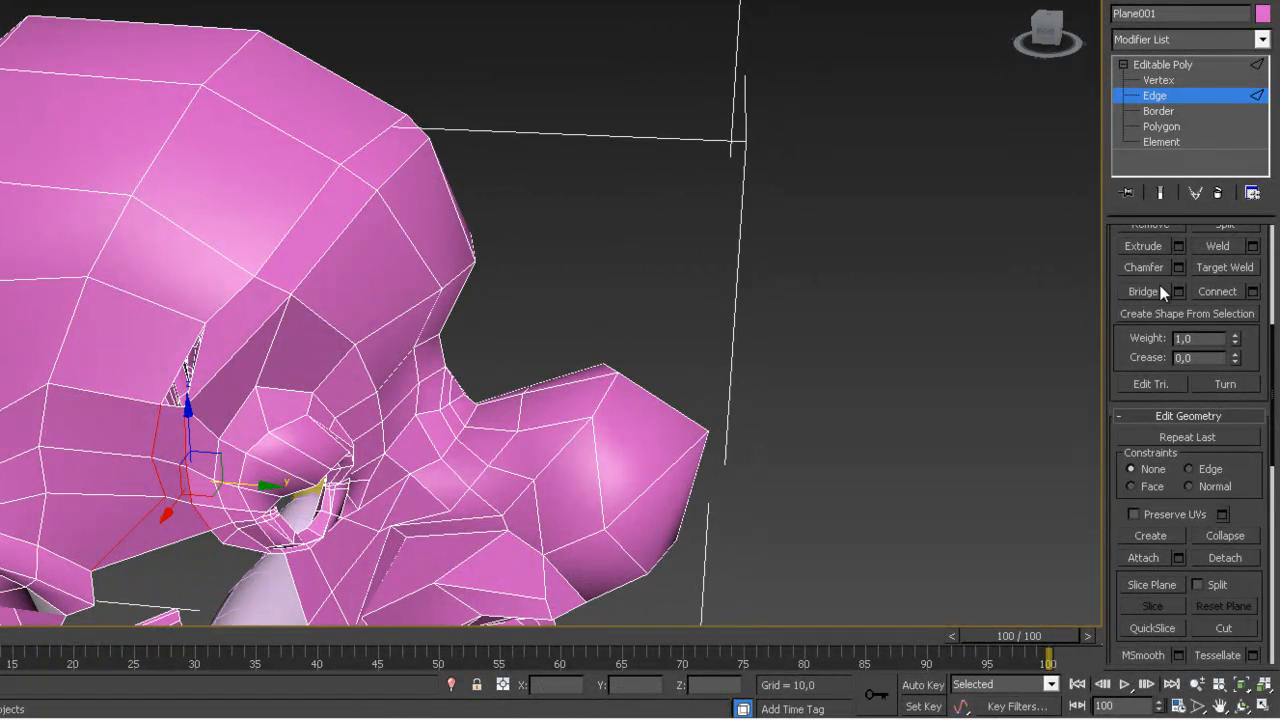
Connect the cross edges of the forehead bridge strip to add an edge loop along its length
left_click(195, 348)
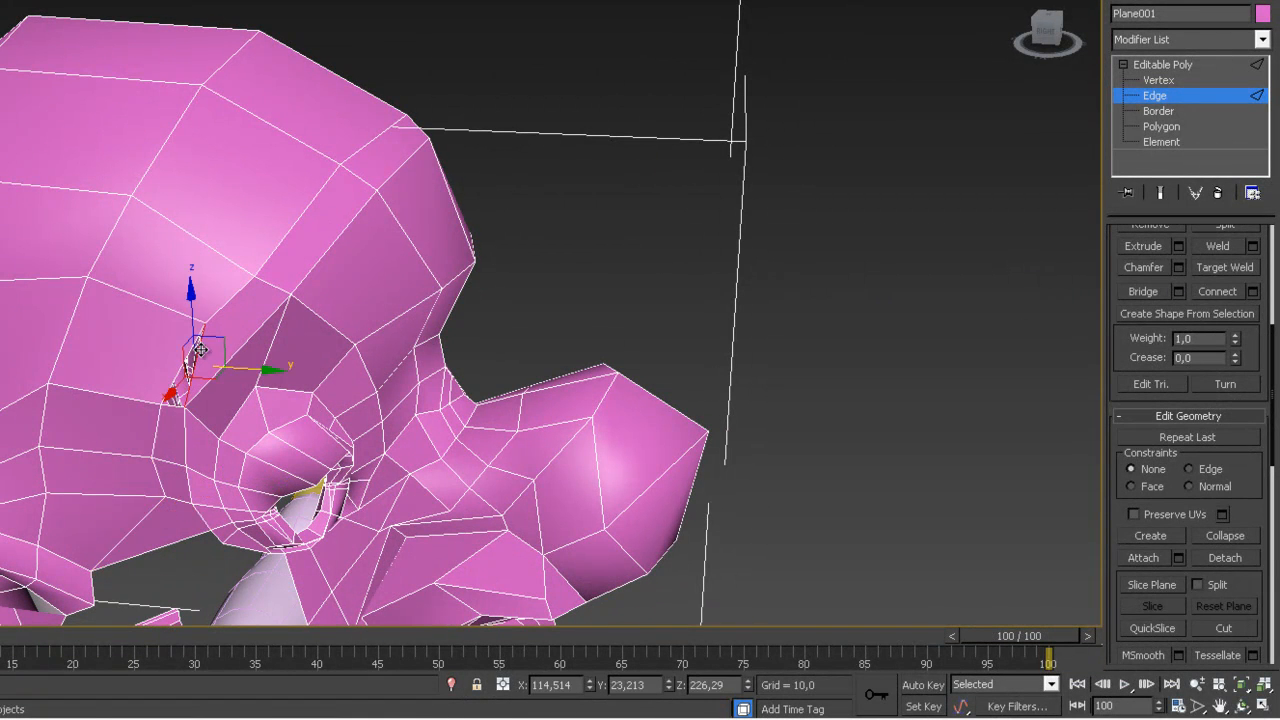
middle_click_drag(315, 287, 226, 263, "alt")
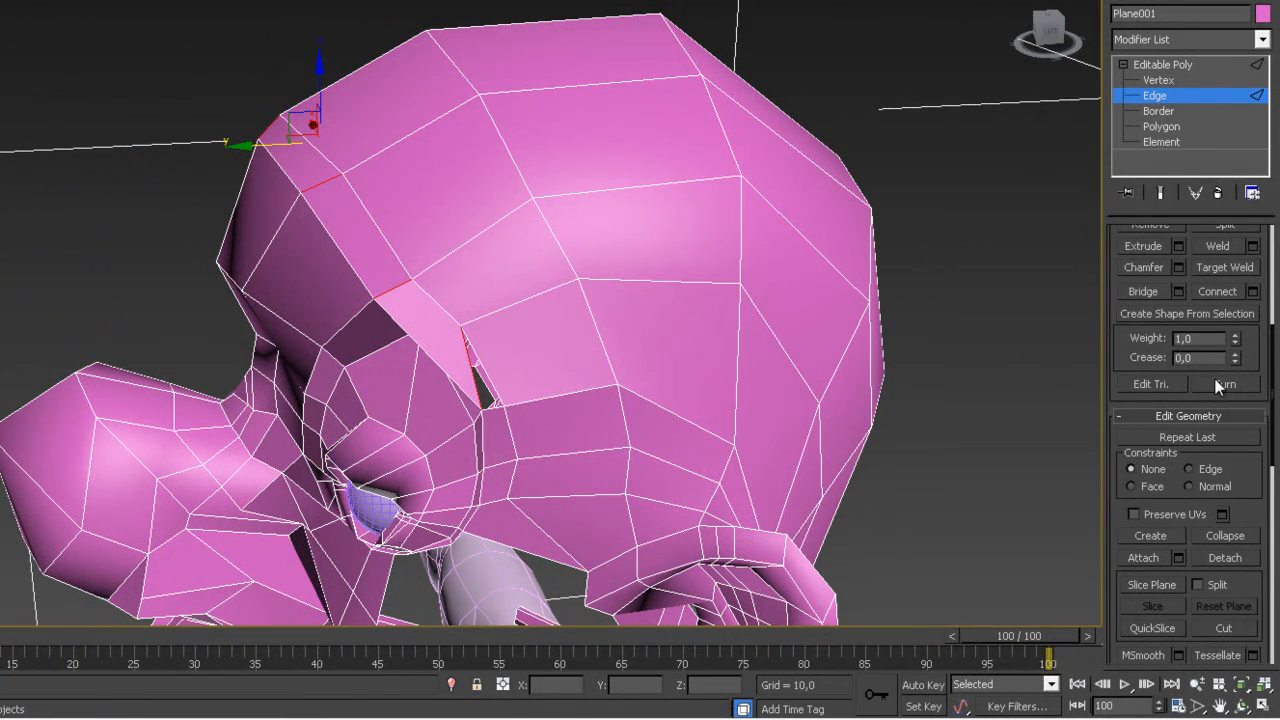
left_click(1220, 291)
Bridge the two edges bordering the leftover gap above the temple on the side with the eyeball
middle_click_drag(300, 345, 371, 349, "alt")
left_click(378, 400)
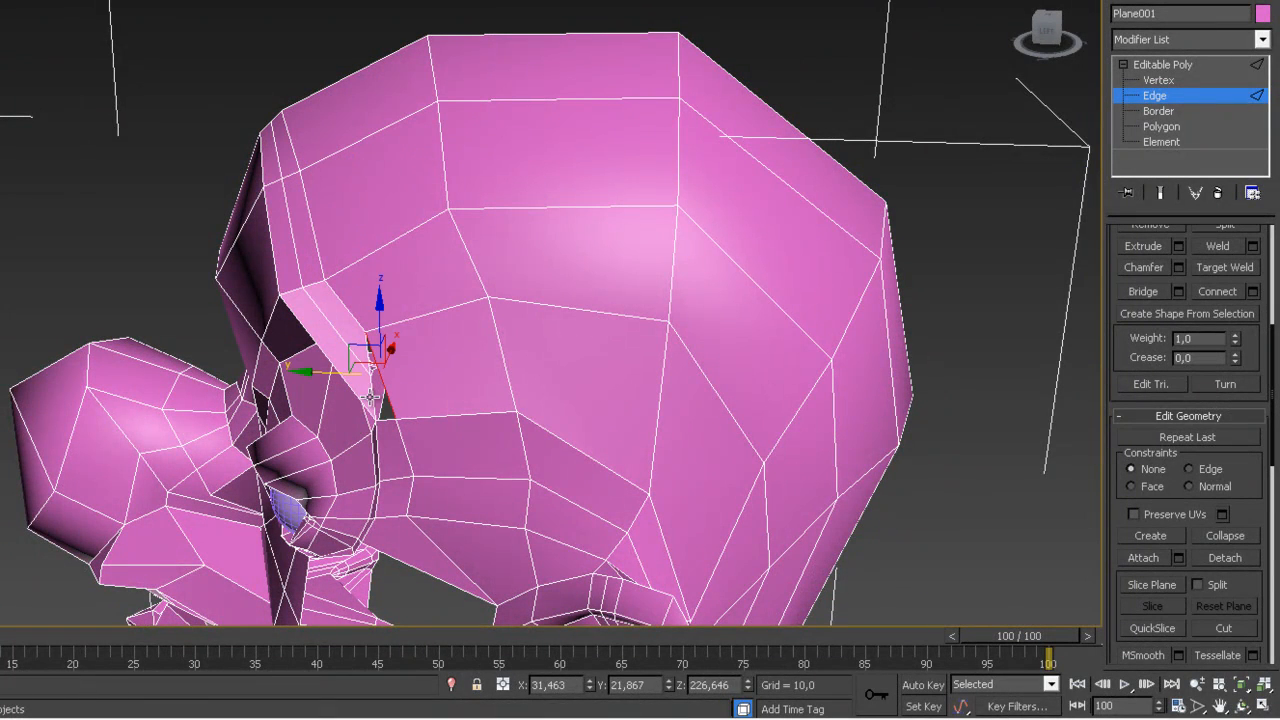
left_click(370, 397, "ctrl")
left_click(1143, 291)
Close the matching leftover gap above the temple on the side without the eyeball with an edge bridge
middle_click_drag(634, 280, 587, 471, "alt")
left_click(553, 550)
middle_click_drag(553, 550, 488, 509, "alt")
left_click(464, 460)
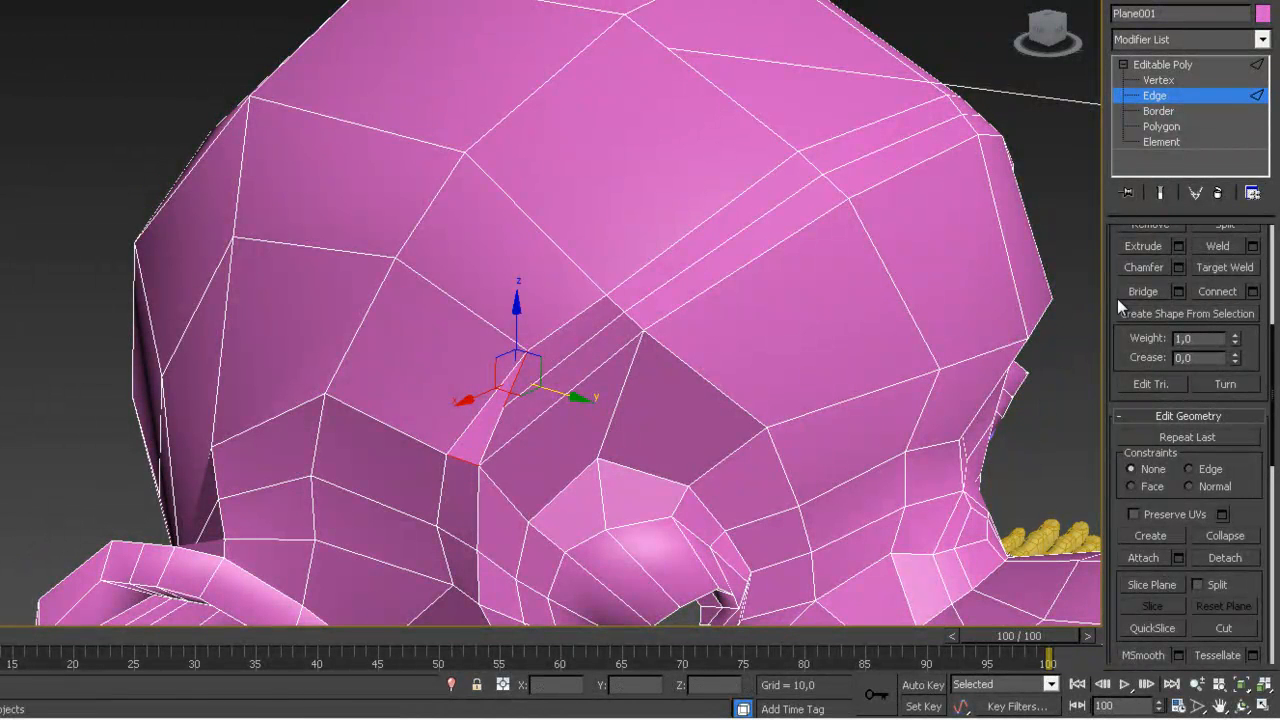
middle_click_drag(594, 436, 751, 447, "alt")
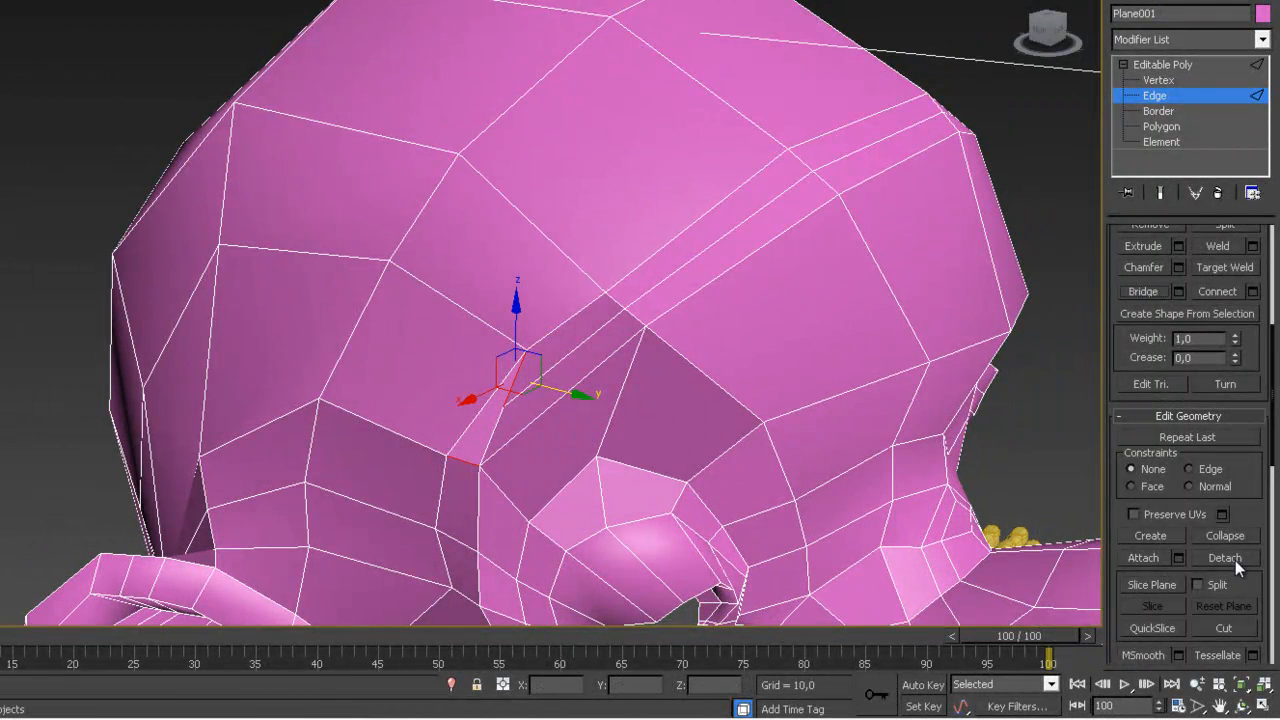
Turn on NURMS subdivision for the head mesh to preview the joined skull smoothed
left_click_drag(1238, 570, 1130, 197)
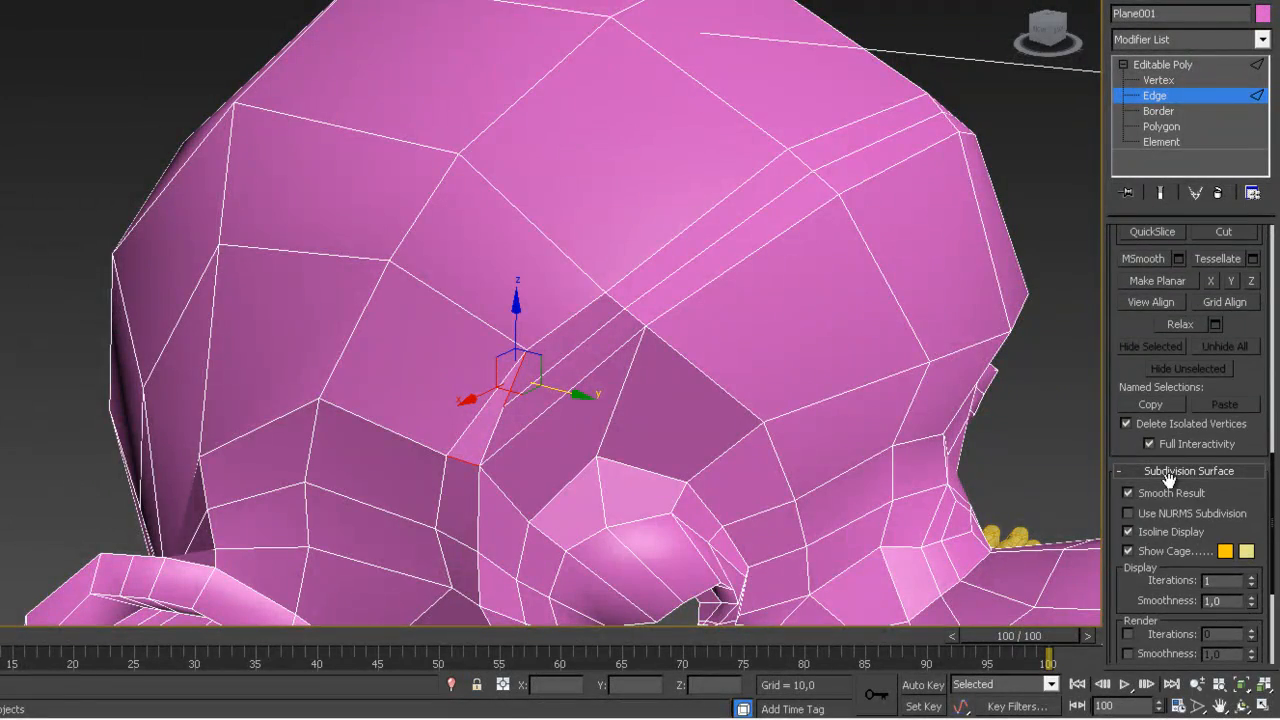
left_click(1128, 513)
middle_click_drag(834, 609, 654, 434, "alt")
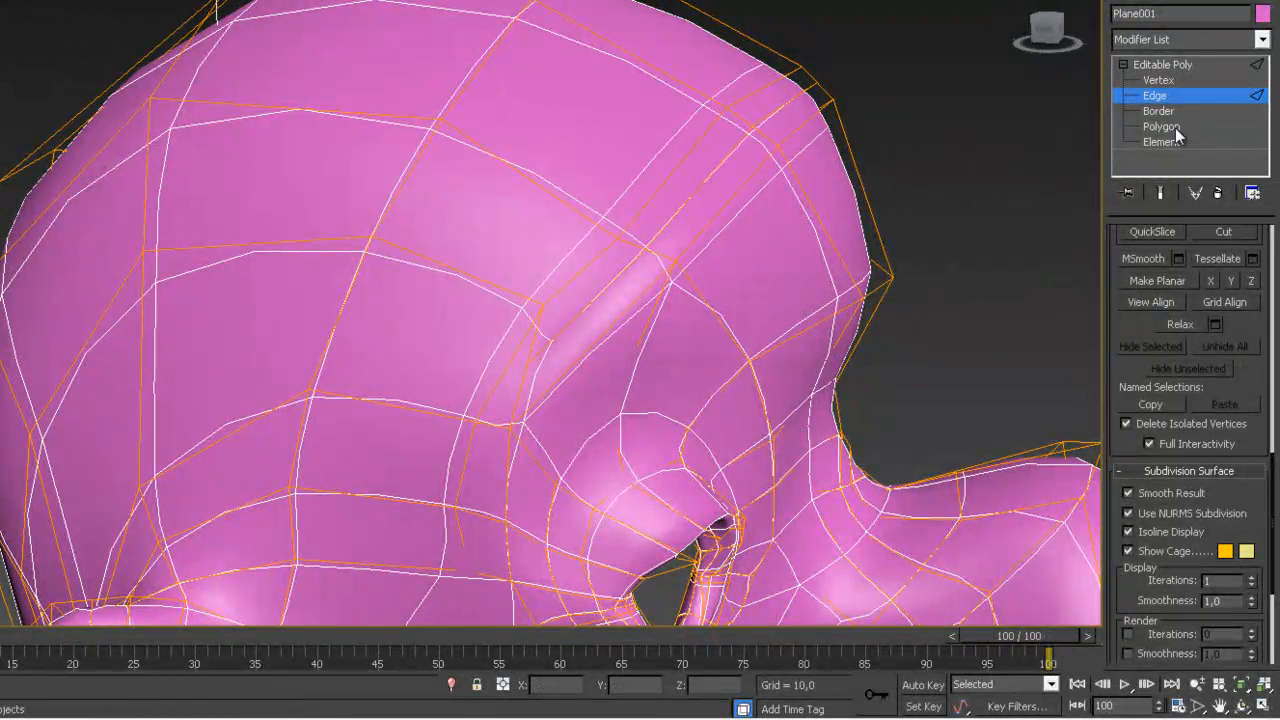
Try to collapse the vertices along the forehead bridge near the temple on the side without the eyeball
left_click(1163, 80)
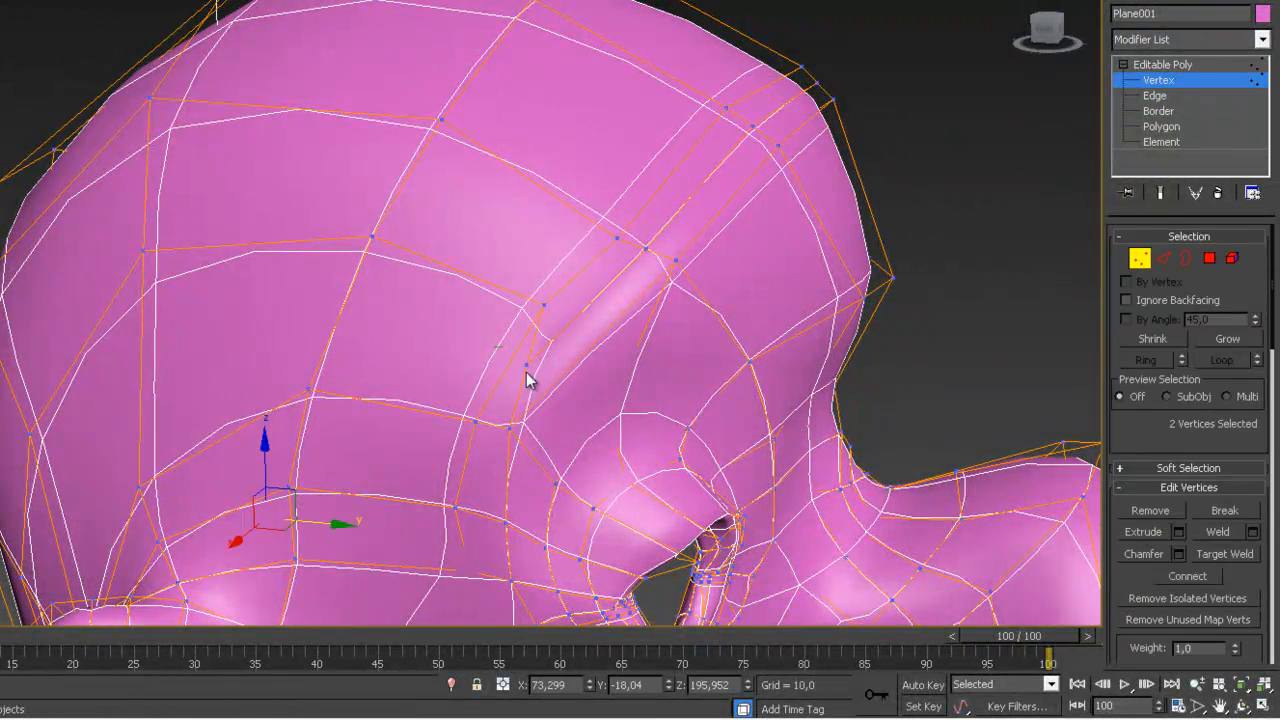
left_click(527, 366)
scroll(1211, 536, "down", 1)
scroll(1235, 395, "down", 5)
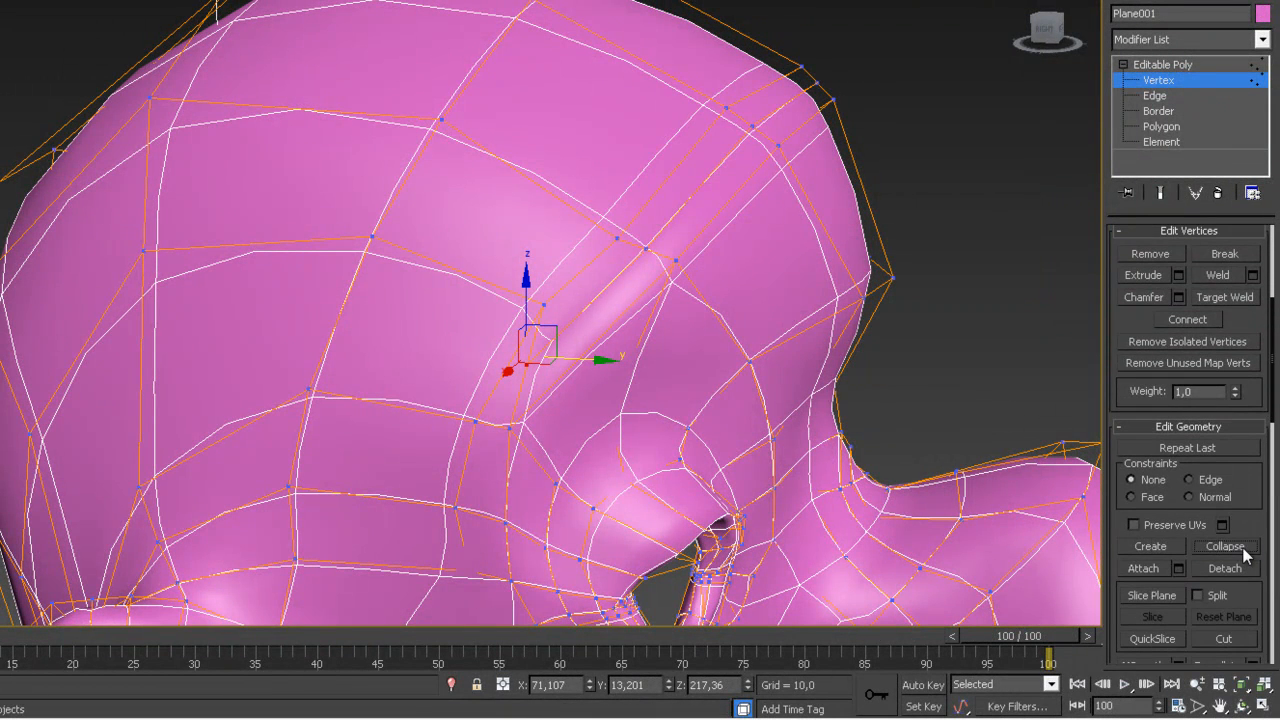
left_click(655, 256)
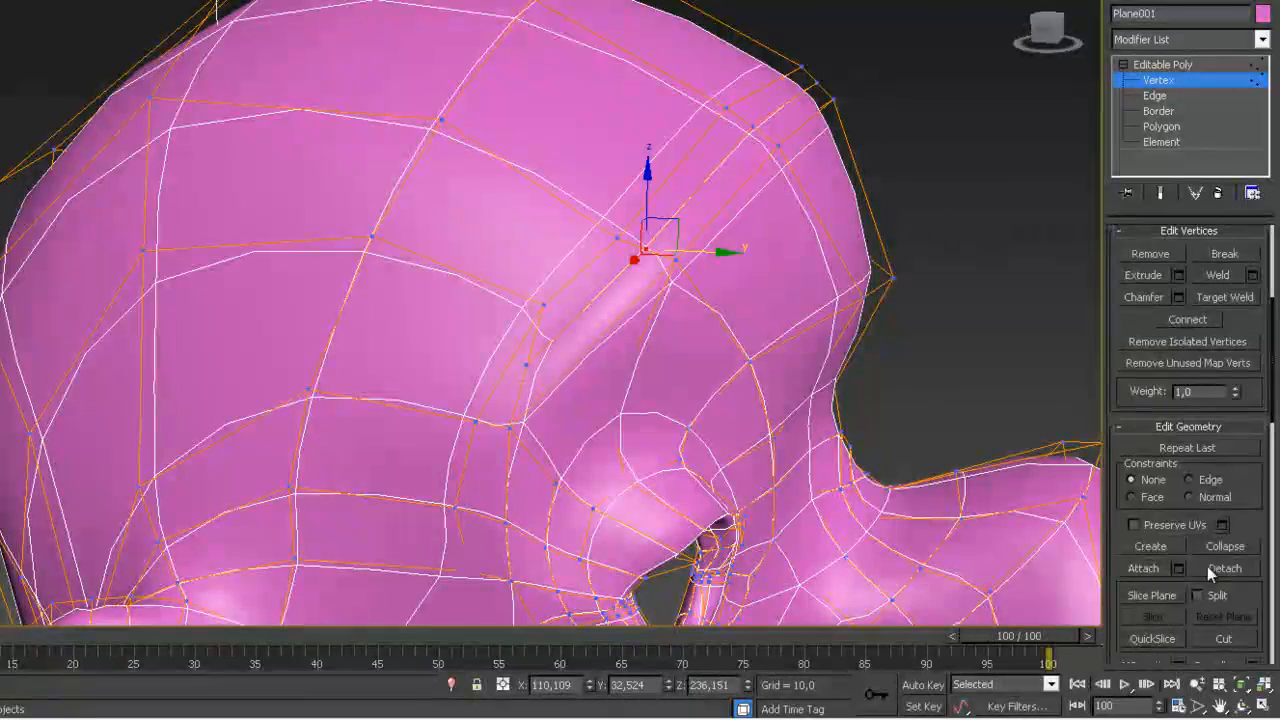
Try to collapse the skull vertex at the temple end of the bridge on the side with the eyeball
middle_click_drag(808, 447, 423, 357, "alt")
scroll(371, 471, "up", 5)
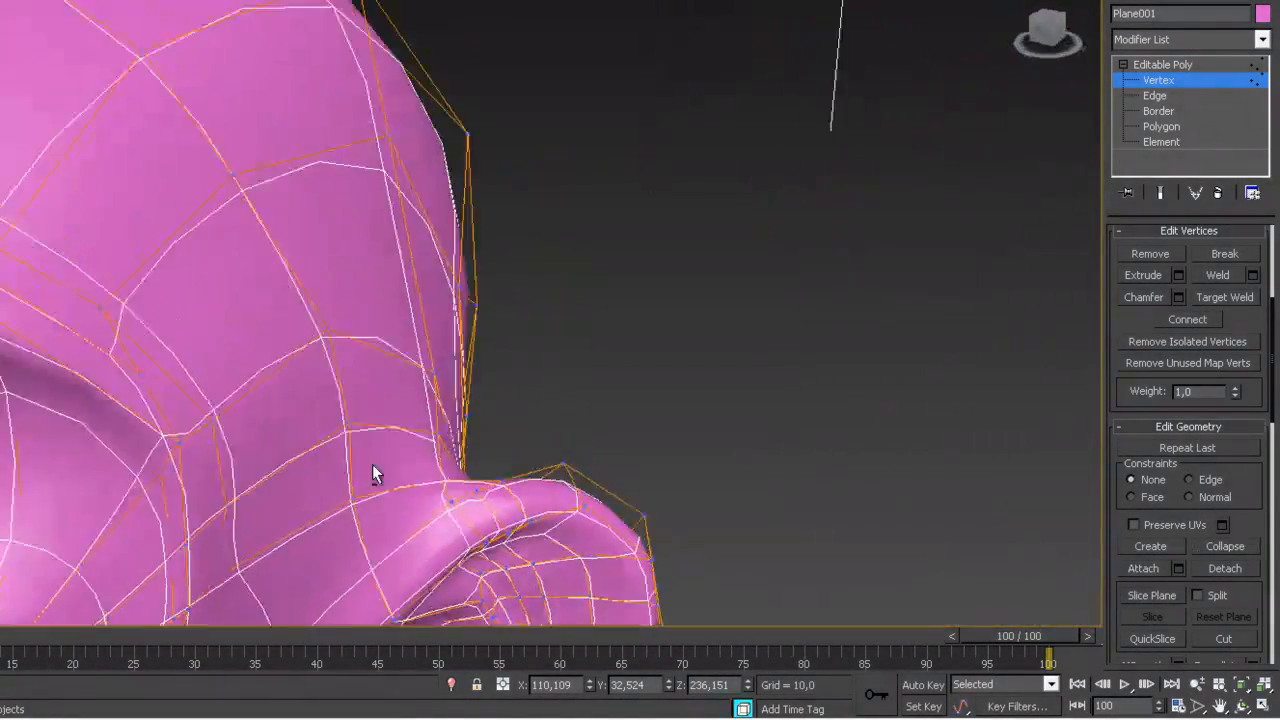
scroll(300, 455, "down", 4)
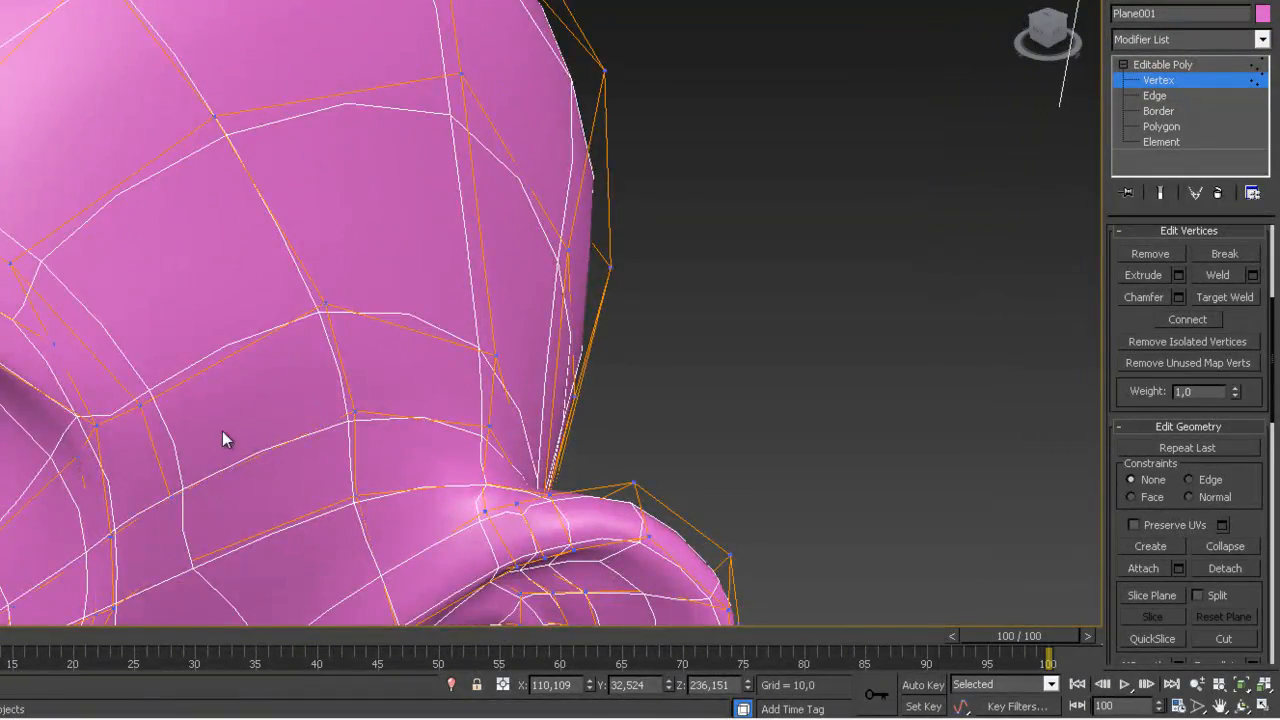
scroll(230, 438, "down", 4)
middle_click_drag(250, 447, 349, 351, "alt")
scroll(354, 358, "up", 5)
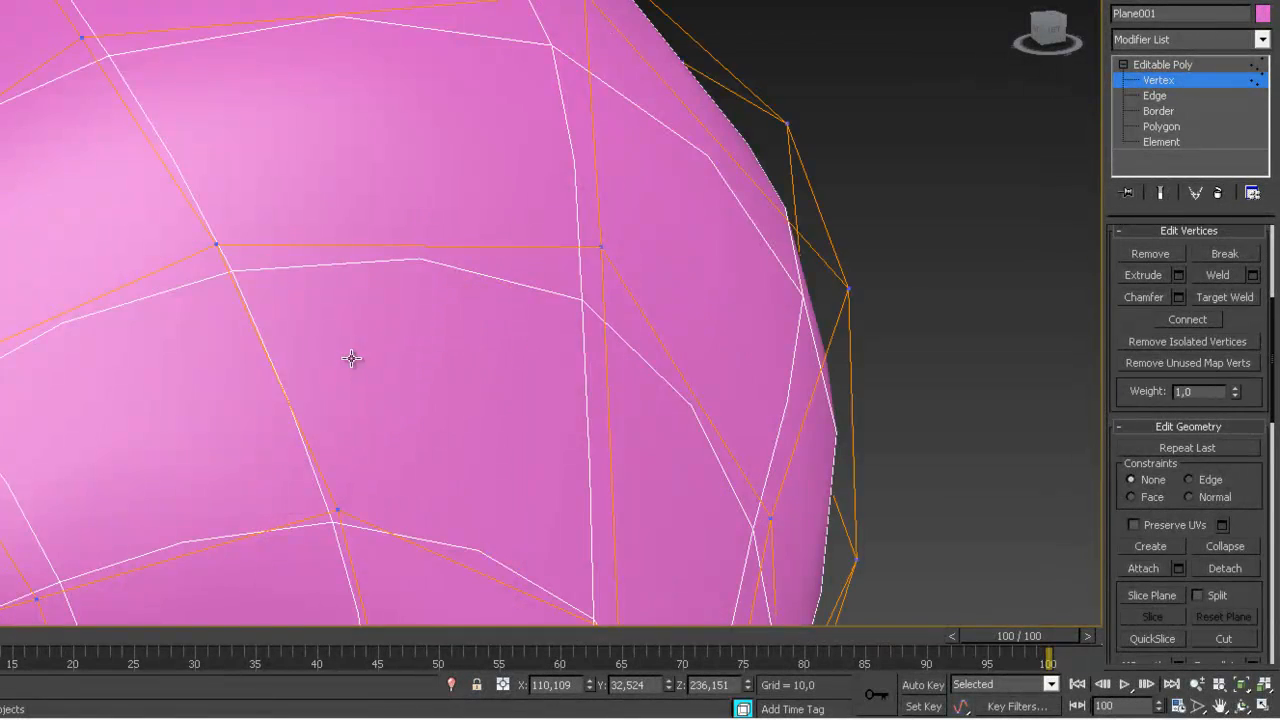
mouse_move(255, 368)
middle_mouse_down("alt")
mouse_move(283, 363)
mouse_move(239, 351)
middle_mouse_up("alt")
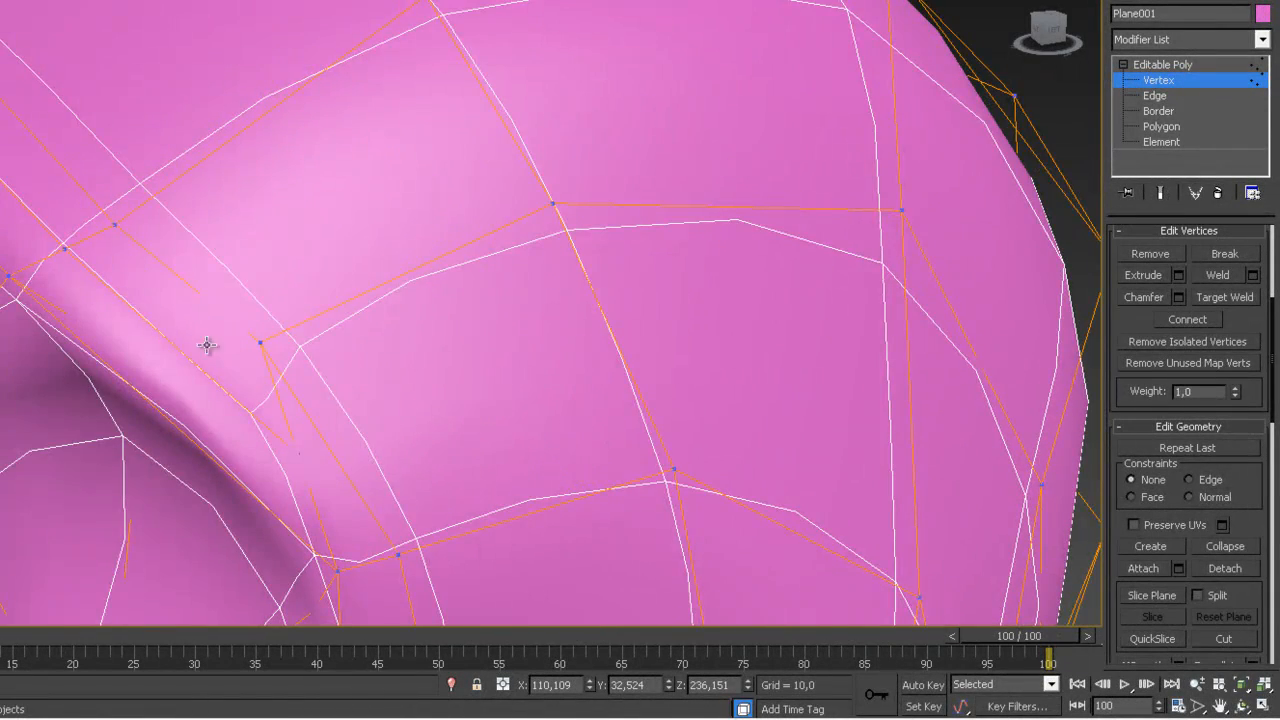
left_click(252, 332)
left_click(1211, 545)
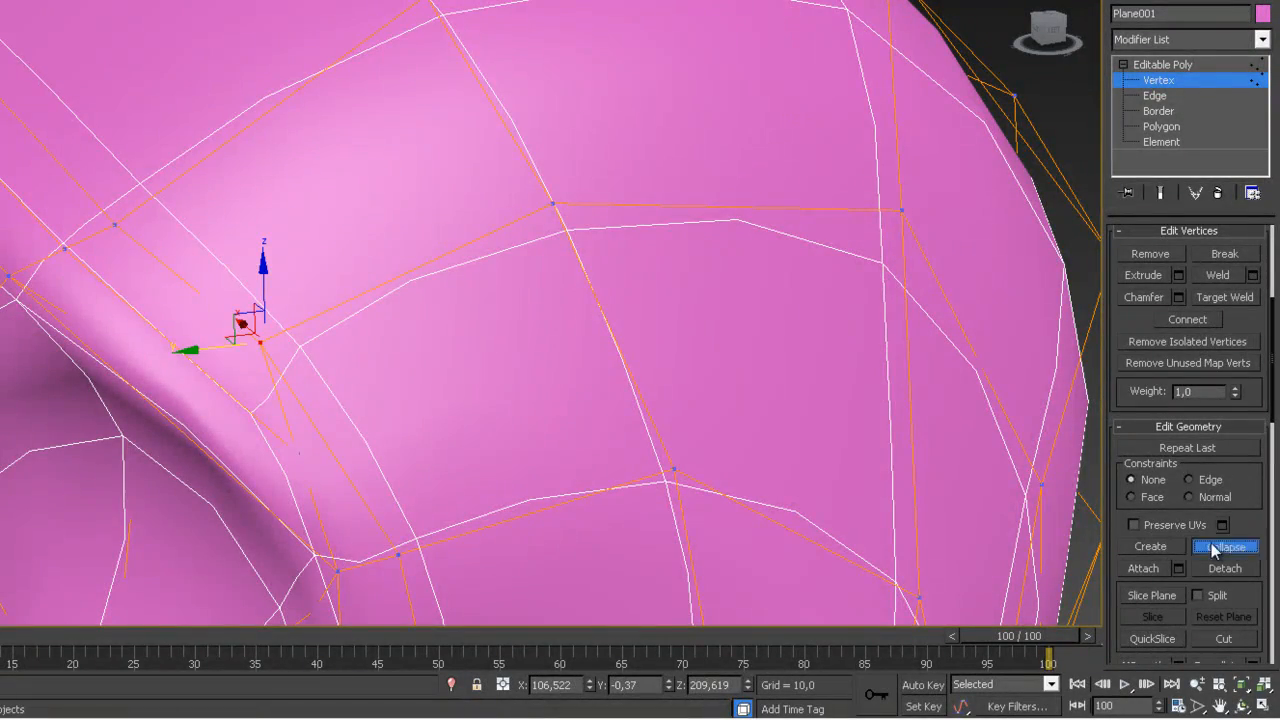
Examine the smoothed brow and temple joints up close, then leave vertex editing and deselect the head to view the whole character
middle_click_drag(548, 461, 584, 458, "alt")
middle_click_drag(500, 471, 415, 457, "alt")
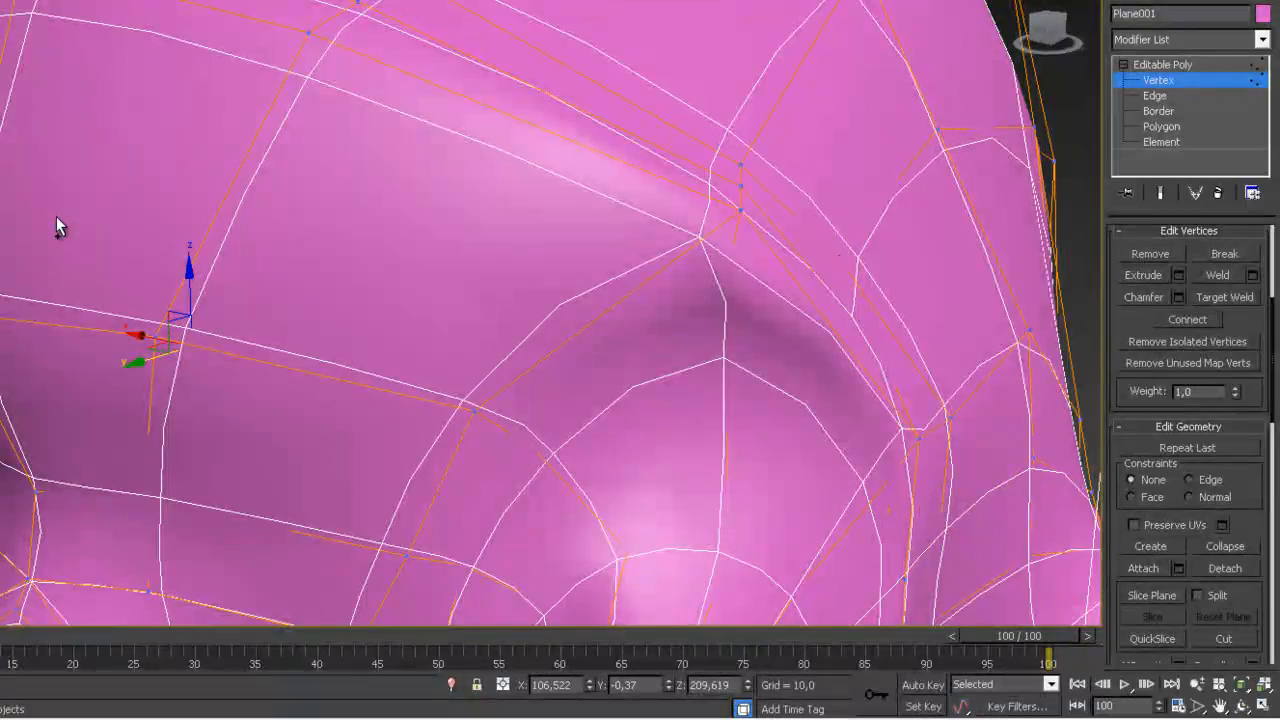
left_click_drag(386, 526, 390, 532, "alt")
middle_click_drag(543, 408, 456, 428, "alt")
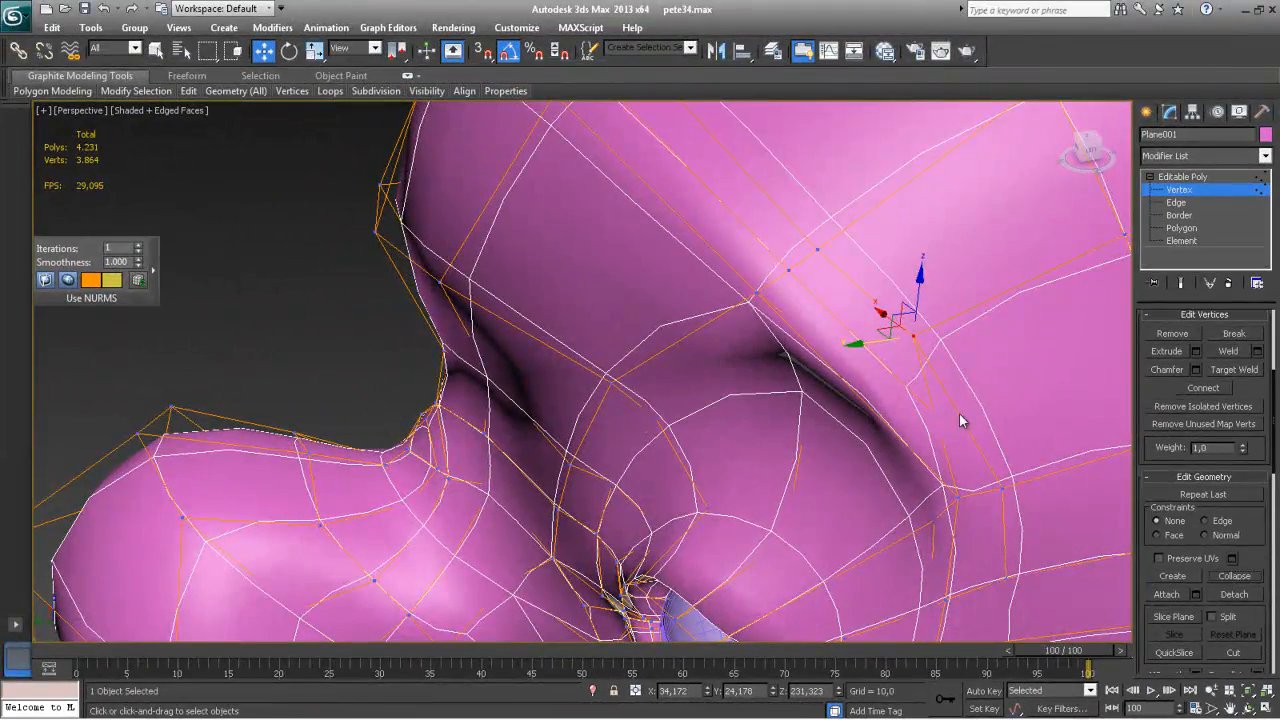
scroll(920, 425, "down", 8)
middle_click_drag(755, 425, 783, 428, "alt")
left_click(1187, 178)
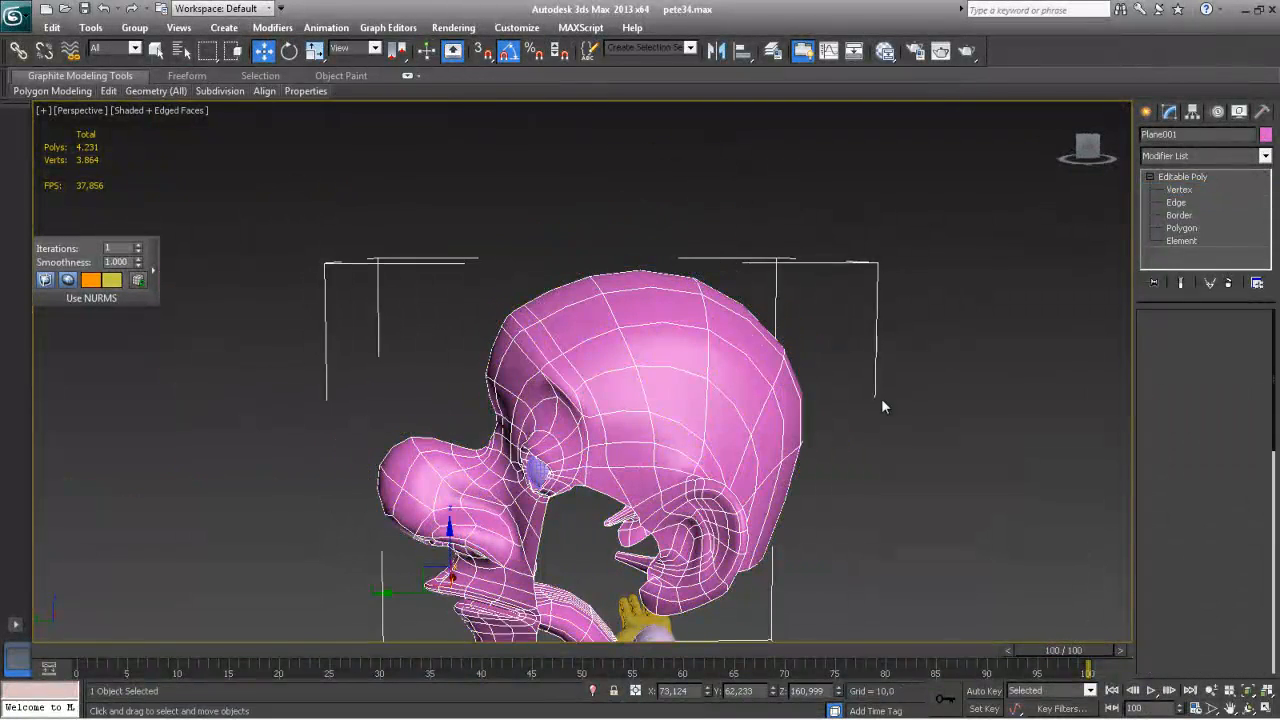
left_click(881, 401)
middle_click_drag(869, 433, 840, 415, "alt")
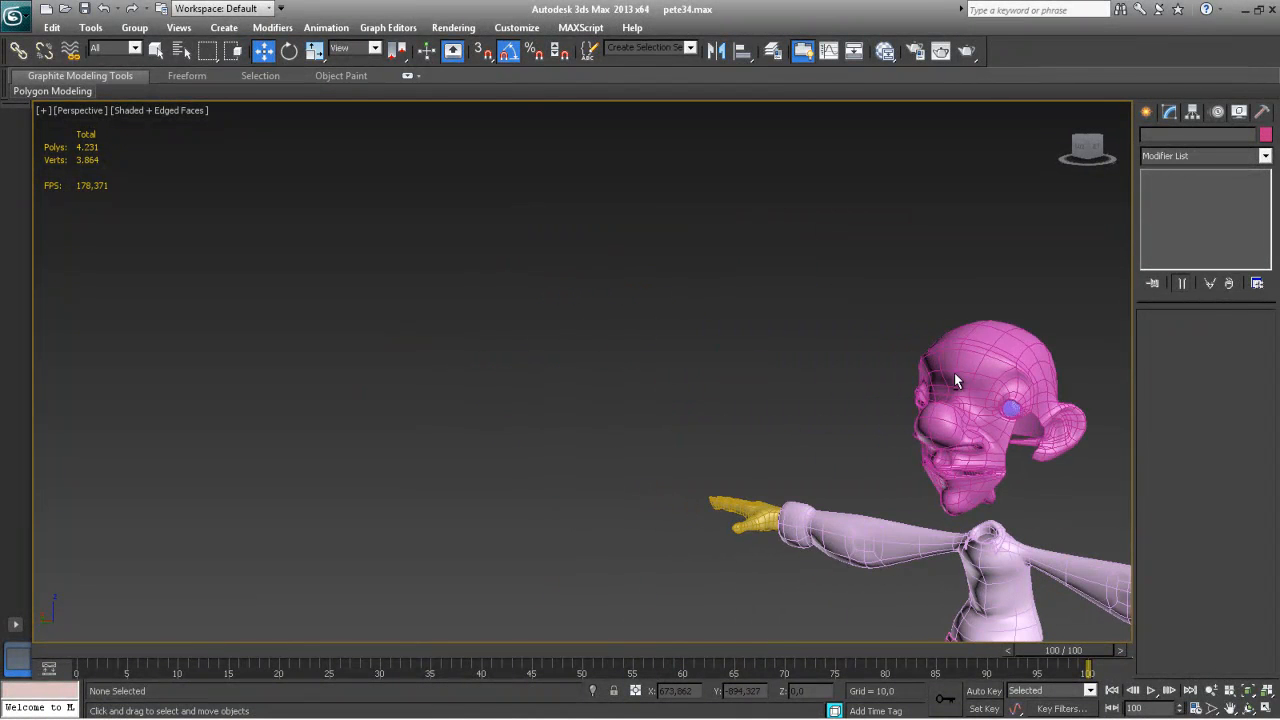
Select four skull vertices above the temples, two on each side of the head, and scale them to 115% in X
left_click(954, 373)
middle_click_drag(627, 415, 688, 465, "alt")
scroll(605, 458, "up", 3)
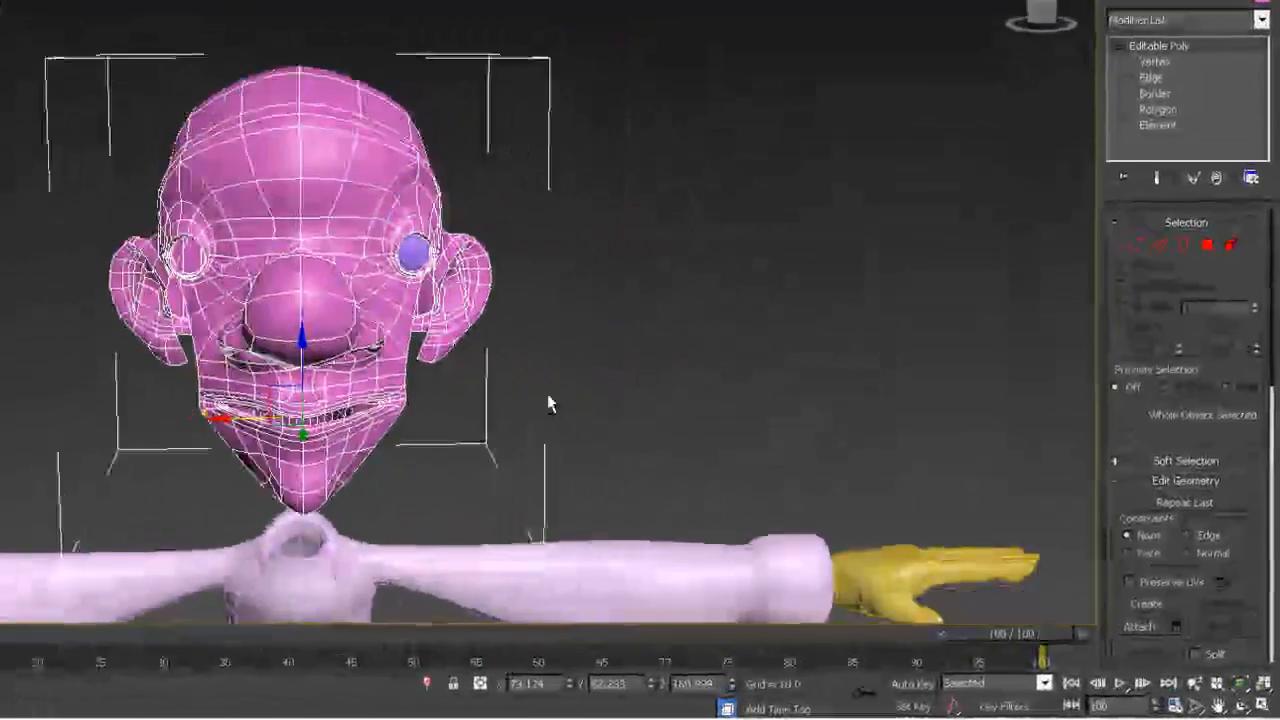
middle_click_drag(548, 403, 1055, 345, "alt")
left_click(1135, 243)
left_click(459, 152)
left_click(414, 157, "ctrl")
middle_click_drag(360, 220, 220, 220, "alt")
left_click(185, 168, "ctrl")
middle_click_drag(185, 168, 175, 190, "alt")
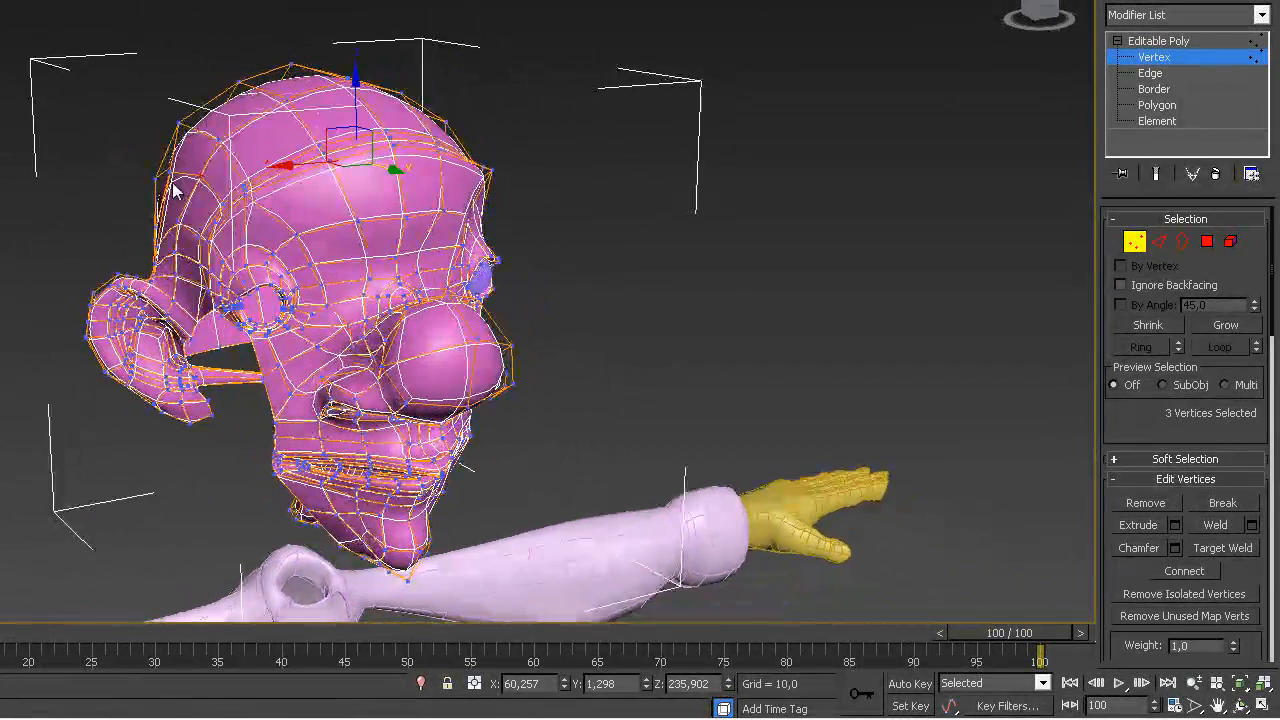
left_click(172, 176, "ctrl")
key("r")
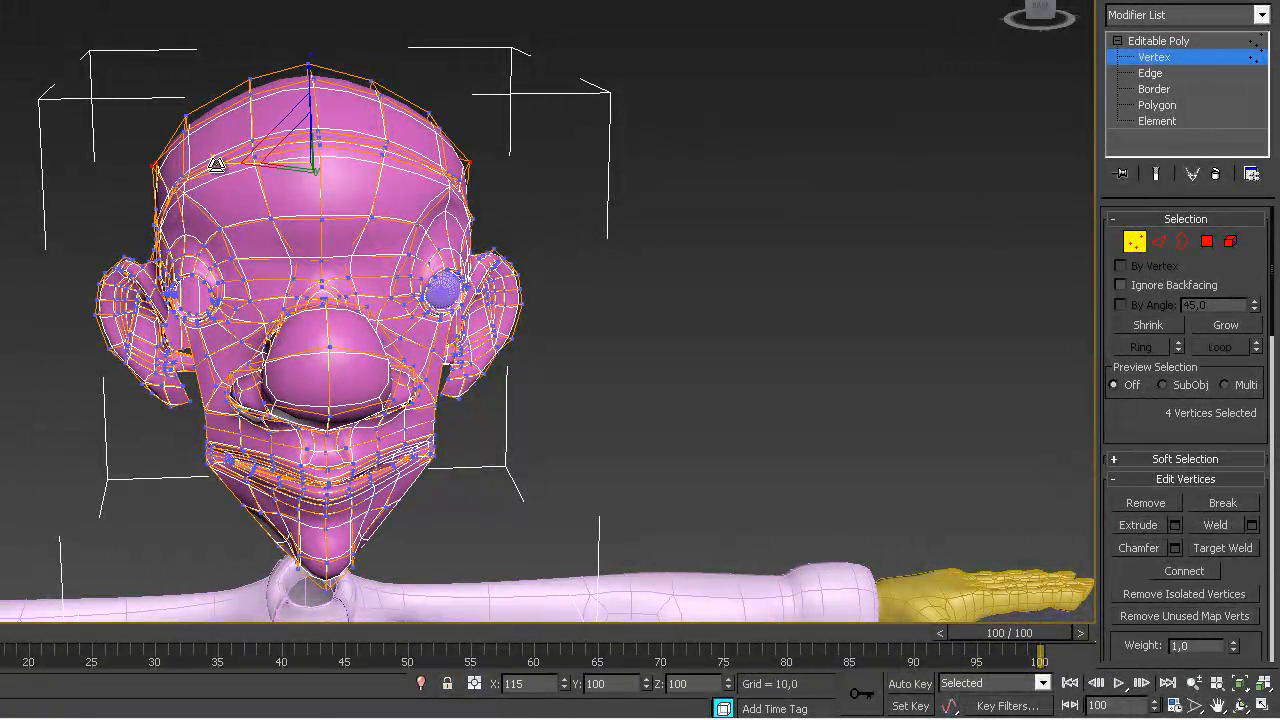
left_click(554, 226)
Check the widened skull from the side, turn off NURMS subdivision and leave vertex editing
middle_click_drag(554, 228, 379, 455, "alt")
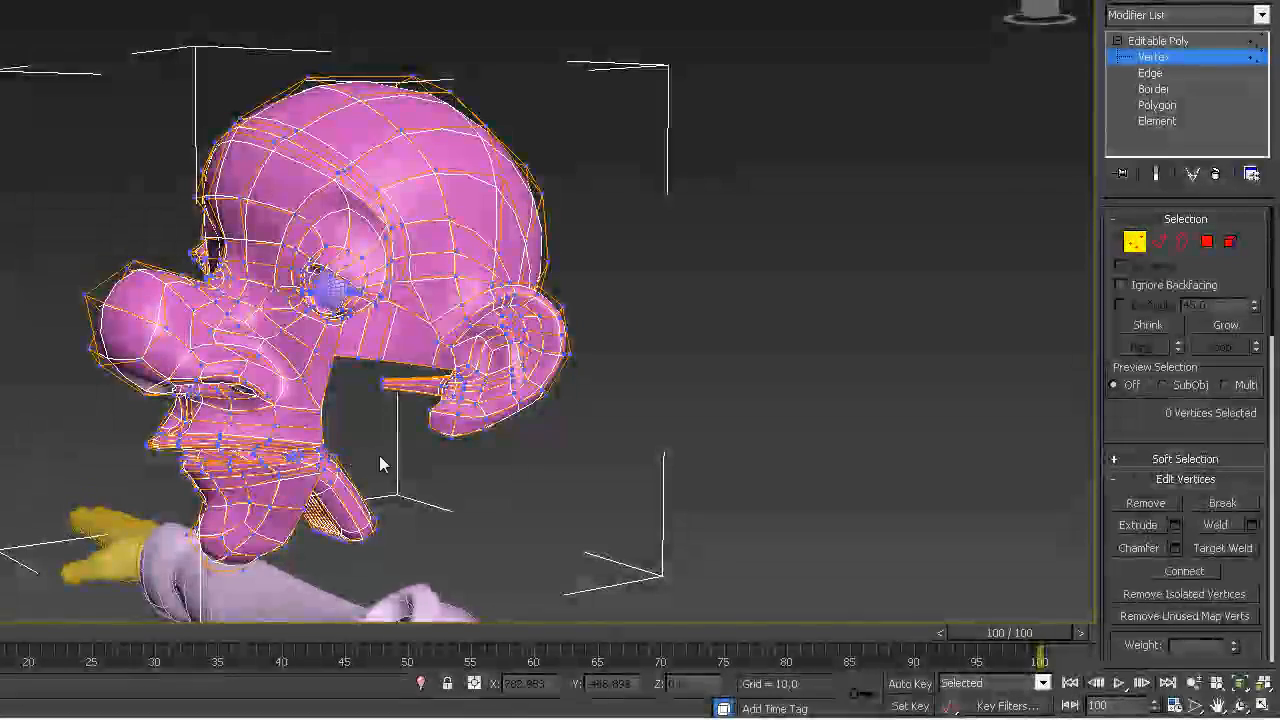
middle_click_drag(490, 478, 306, 523, "alt")
middle_click_drag(447, 563, 630, 525, "alt")
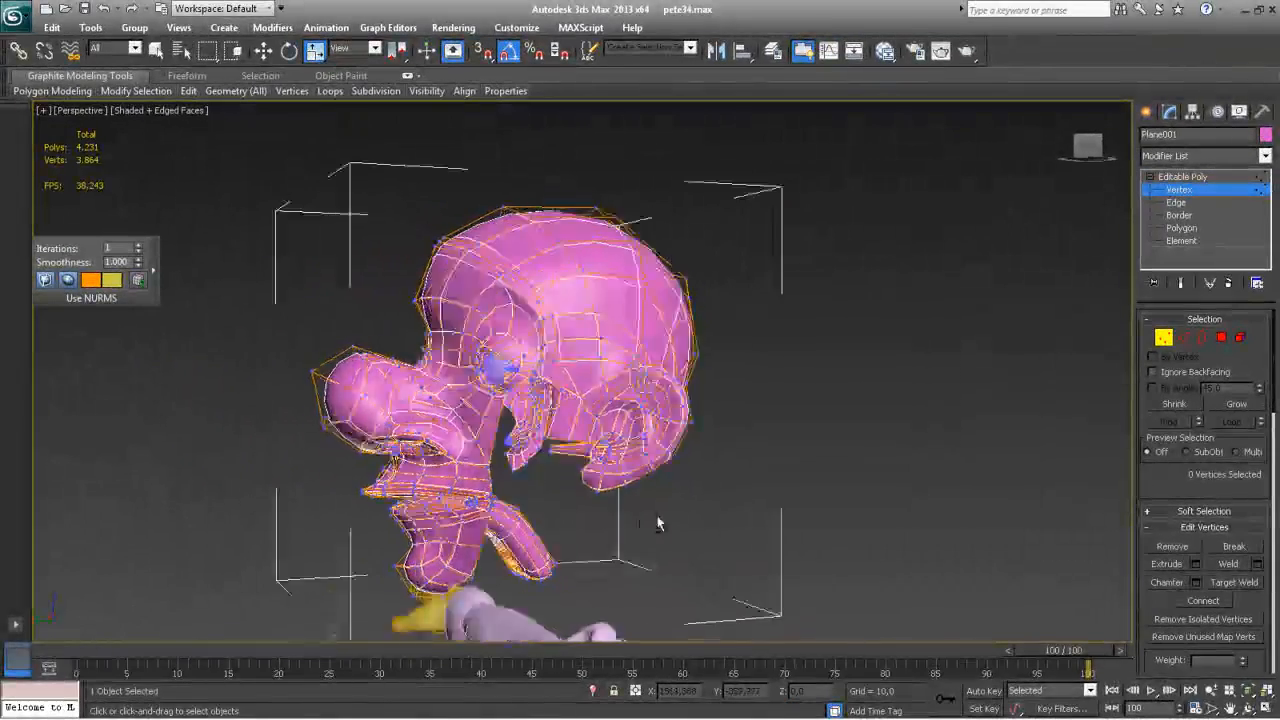
scroll(637, 537, "up", 10)
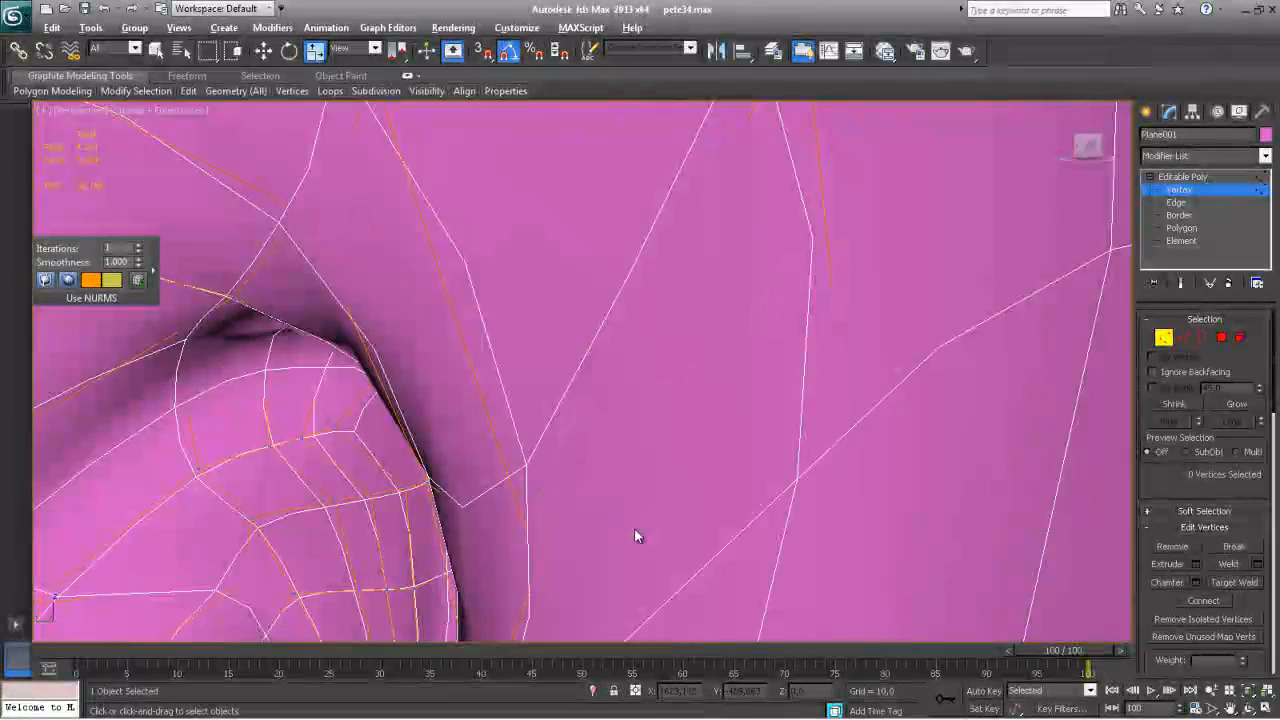
scroll(674, 520, "down", 10)
middle_click_drag(652, 521, 680, 522, "alt")
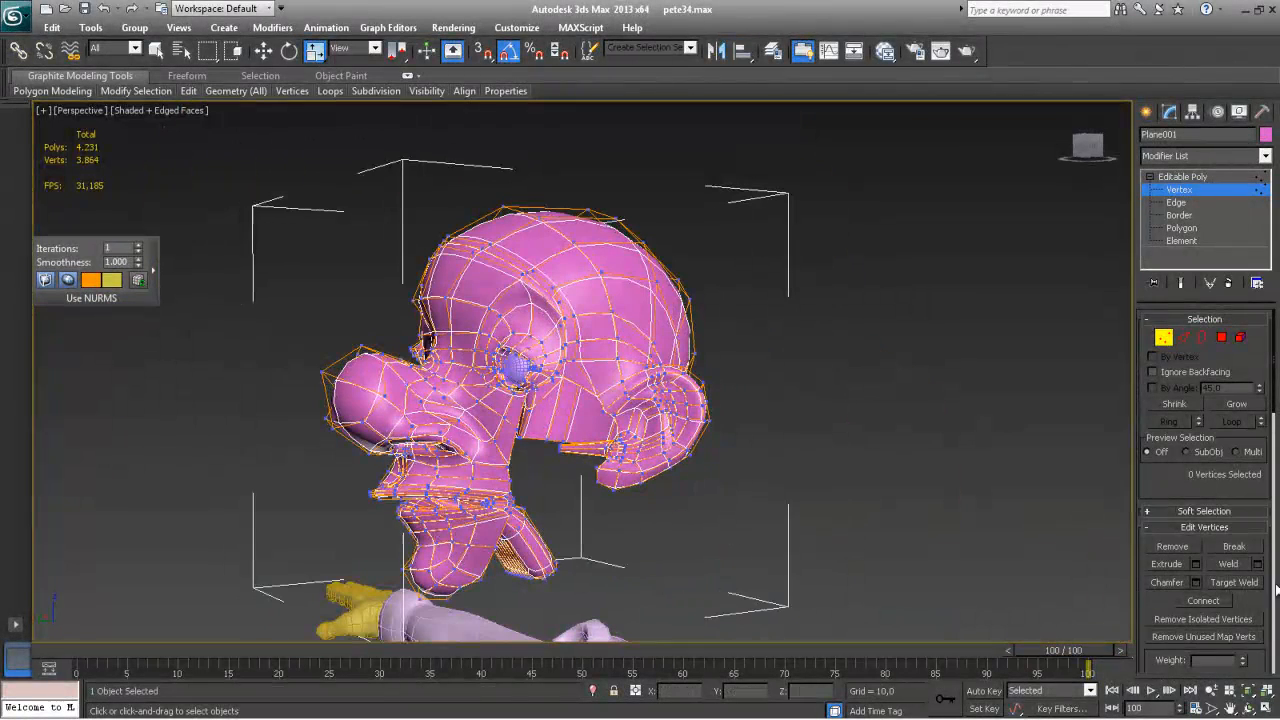
scroll(1250, 583, "down", 10)
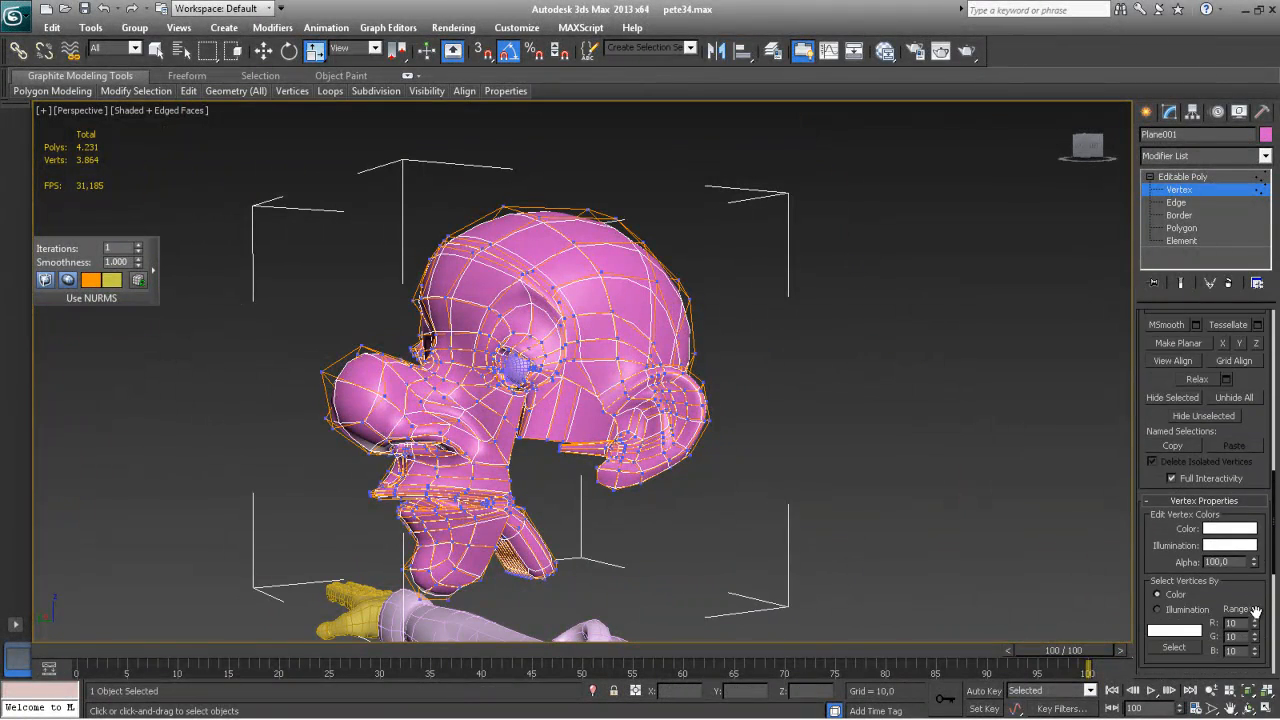
scroll(1250, 598, "down", 4)
mouse_move(738, 568)
middle_mouse_down("alt")
mouse_move(743, 590)
mouse_move(732, 590)
middle_mouse_up("alt")
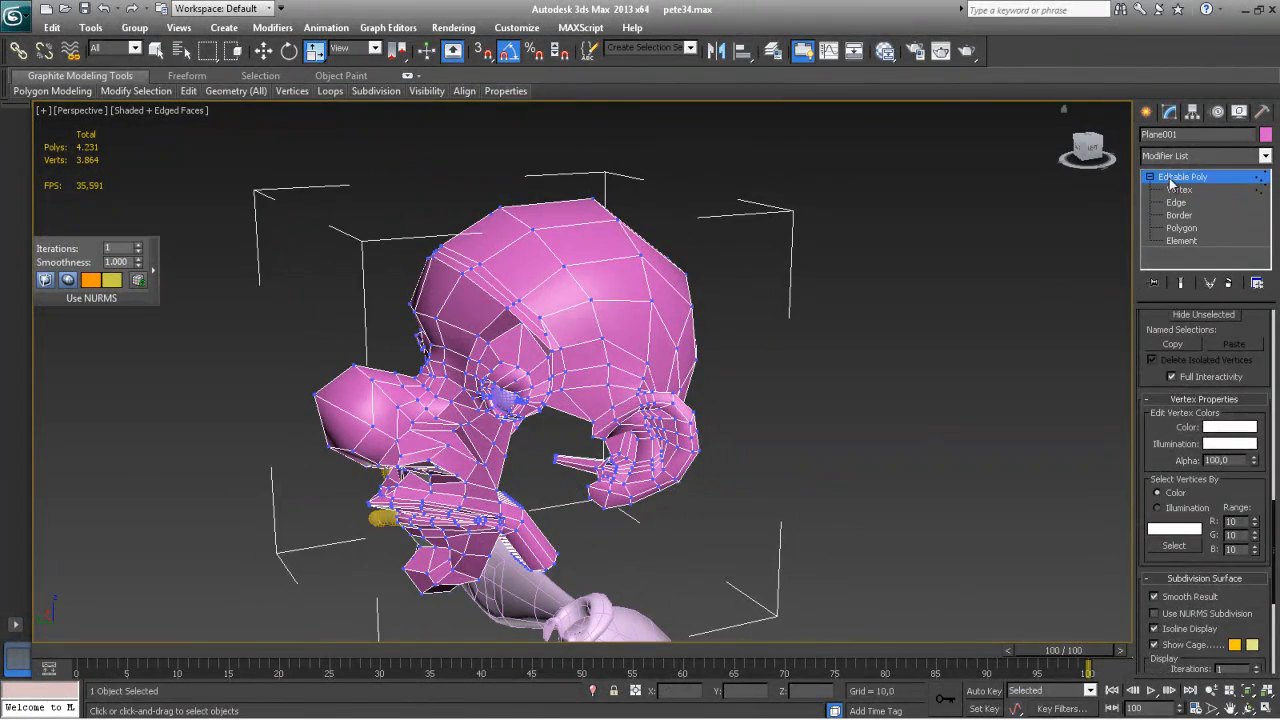
left_click(1172, 177)
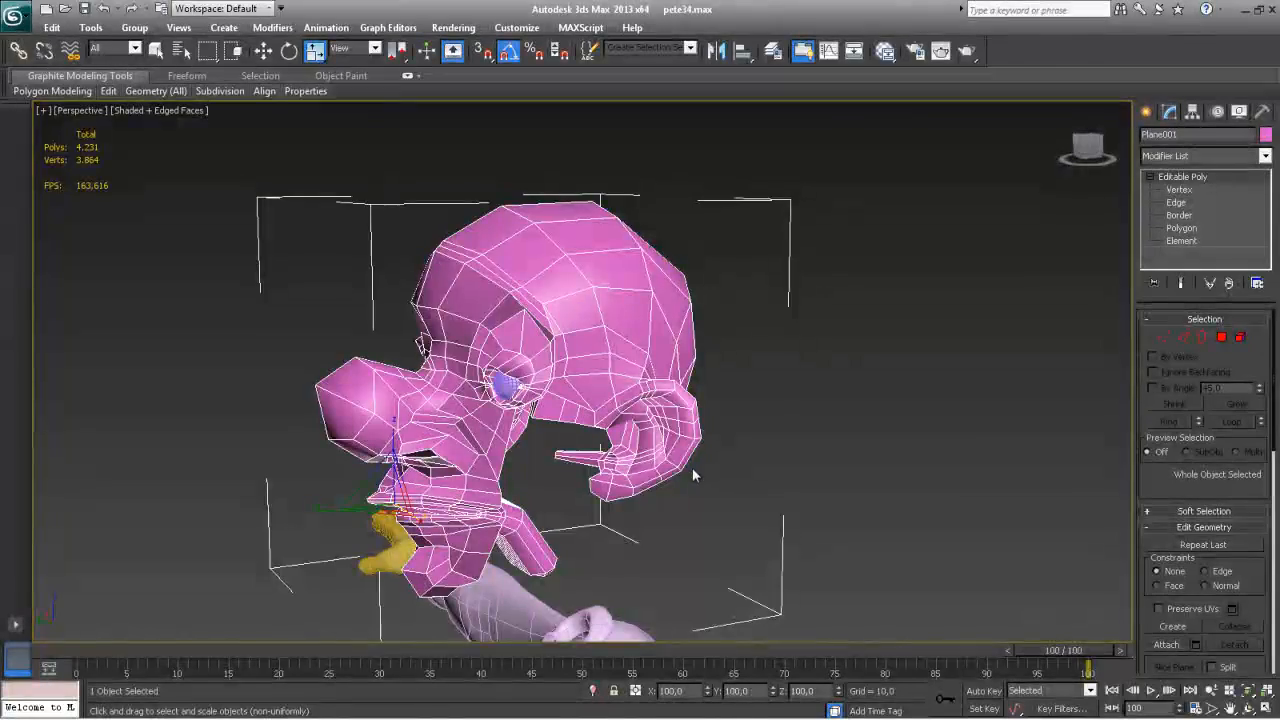
Check the open gap between cheek and ear from the side and below, and turn on NURMS subdivision with 1 iteration
scroll(692, 475, "up", 8)
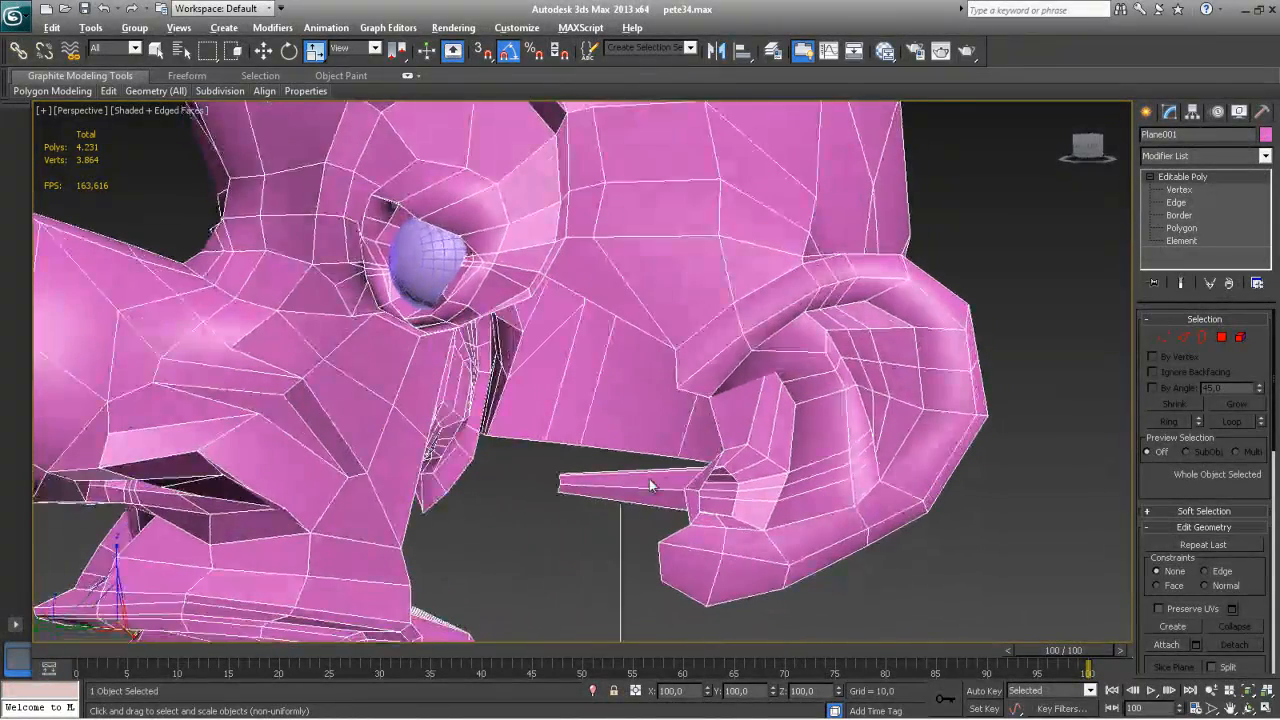
middle_click_drag(537, 432, 698, 380, "alt")
middle_click_drag(516, 389, 520, 362, "alt")
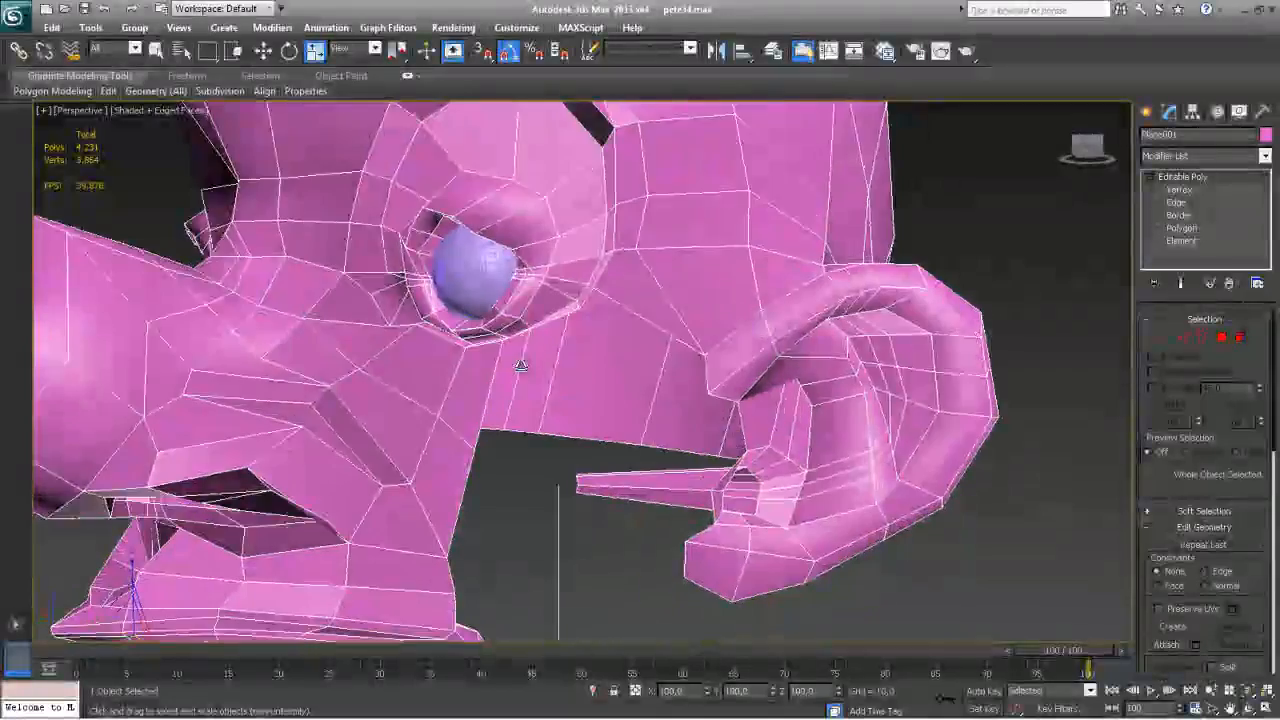
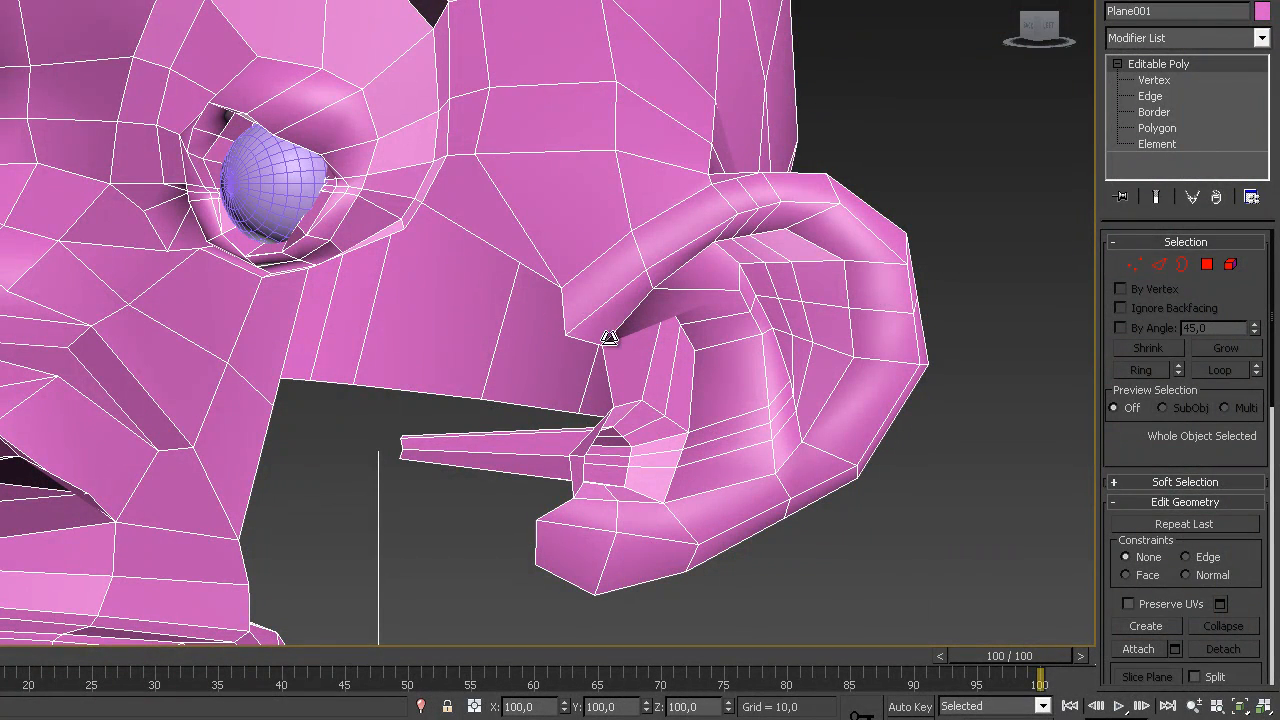
middle_click_drag(520, 446, 580, 359, "alt")
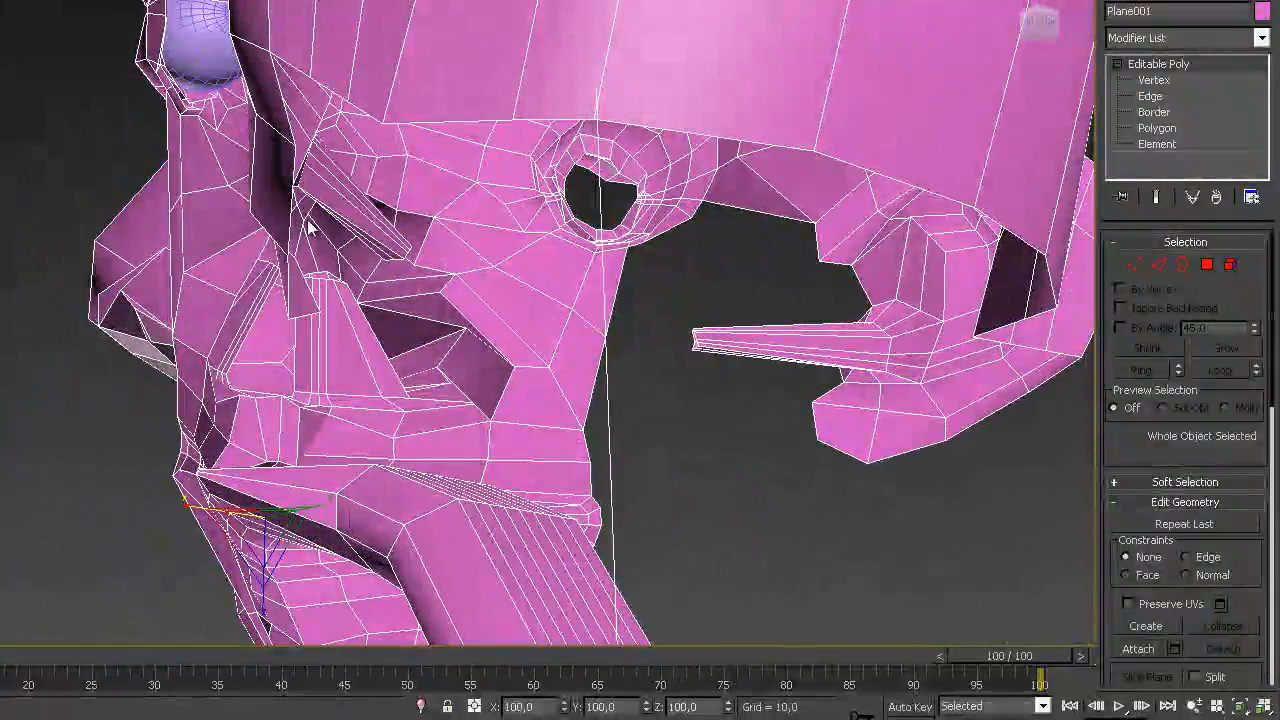
middle_click_drag(446, 223, 574, 311, "alt")
left_click_drag(1250, 570, 1186, 65)
middle_click_drag(790, 486, 638, 464, "alt")
middle_click_drag(698, 432, 660, 477, "alt")
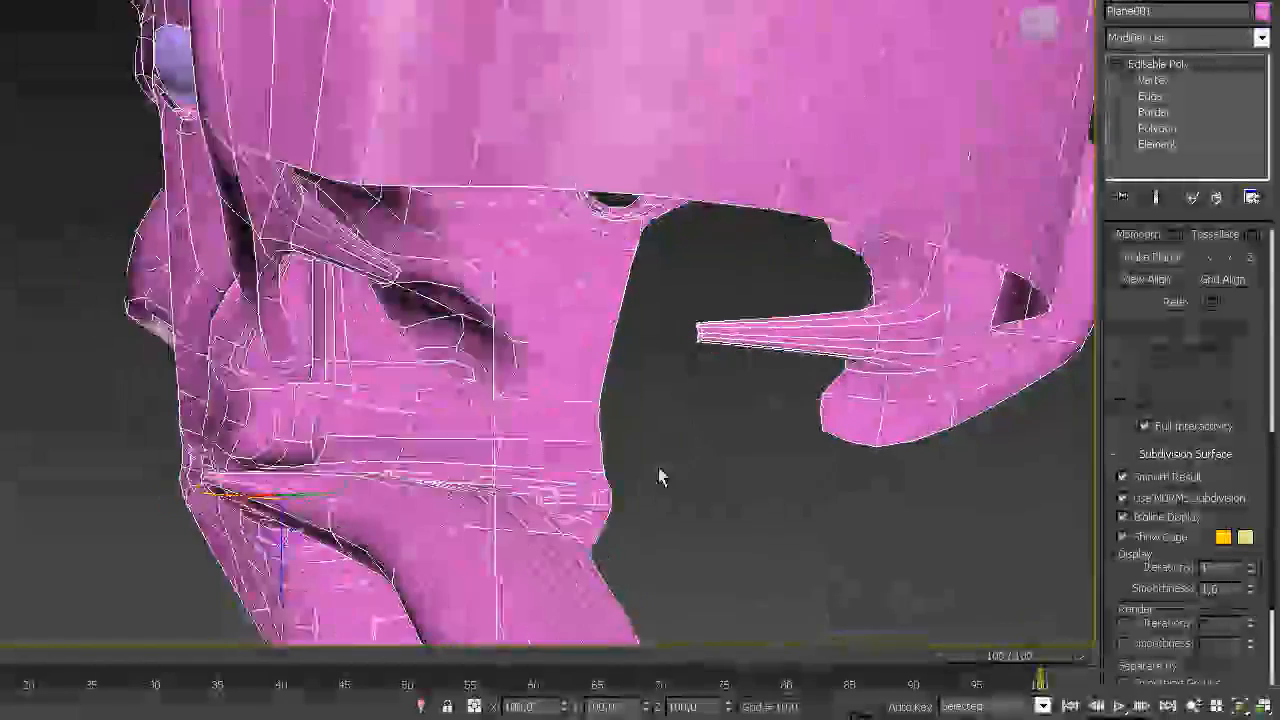
Bridge three pairs of open edges between the lower skull rim and the ear on the side with the eyeball, using one segment
left_click(1160, 97)
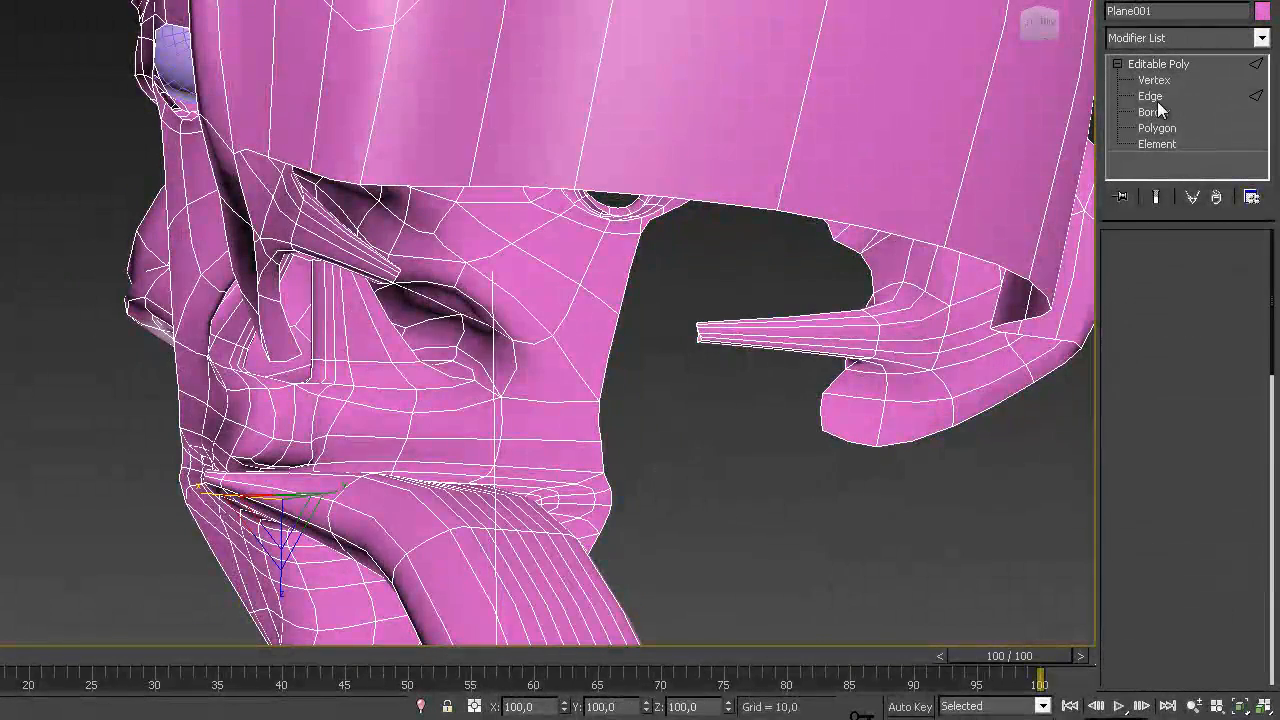
middle_click_drag(301, 221, 211, 94, "alt")
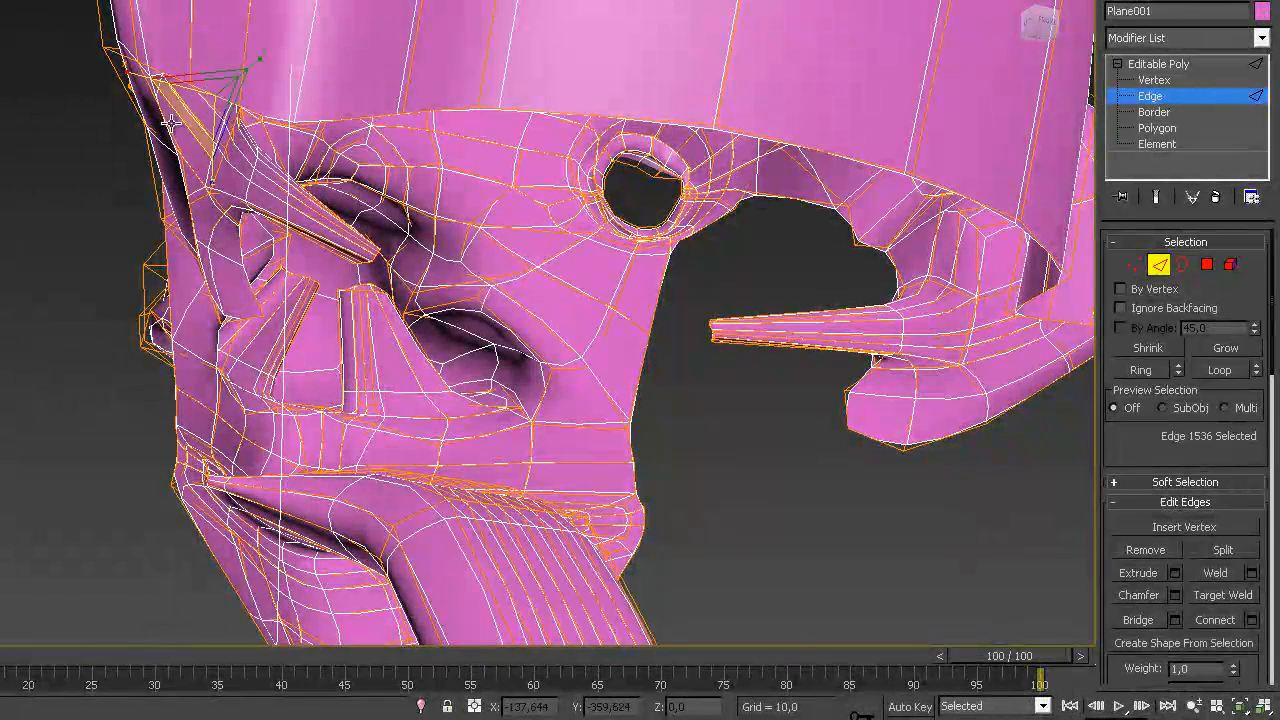
middle_click_drag(228, 207, 255, 264, "alt")
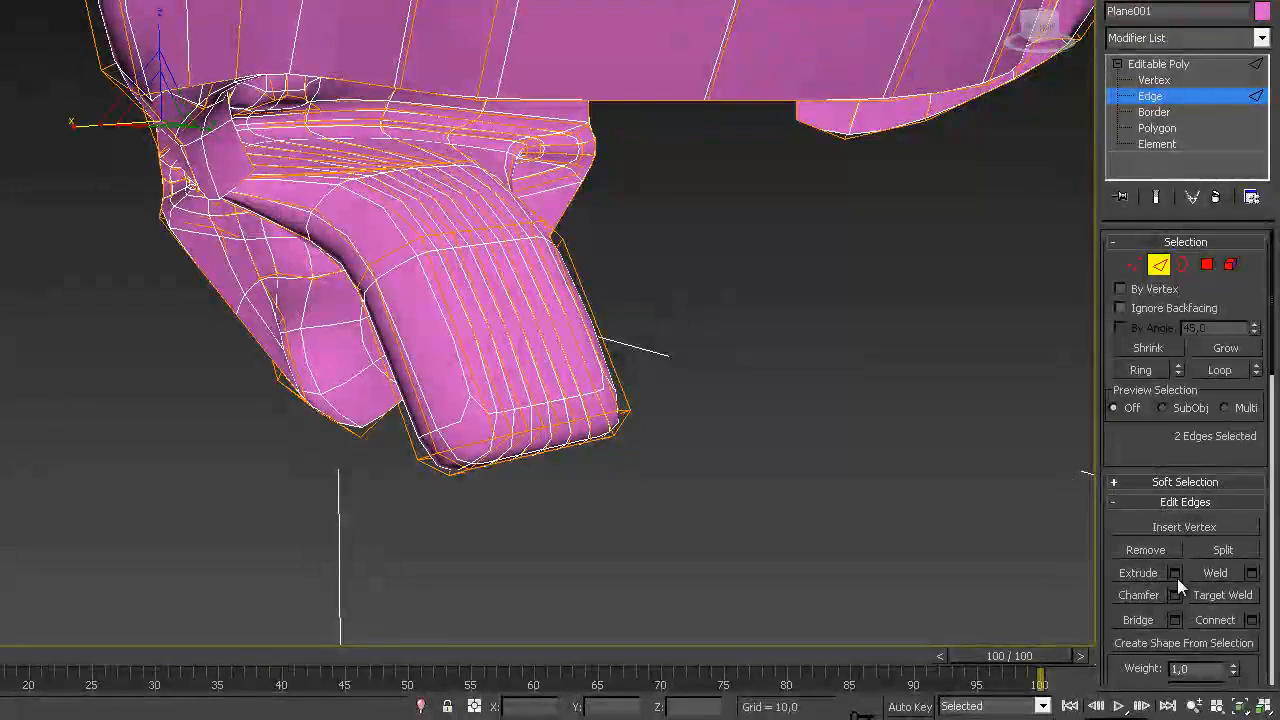
middle_click_drag(376, 228, 240, 70, "alt")
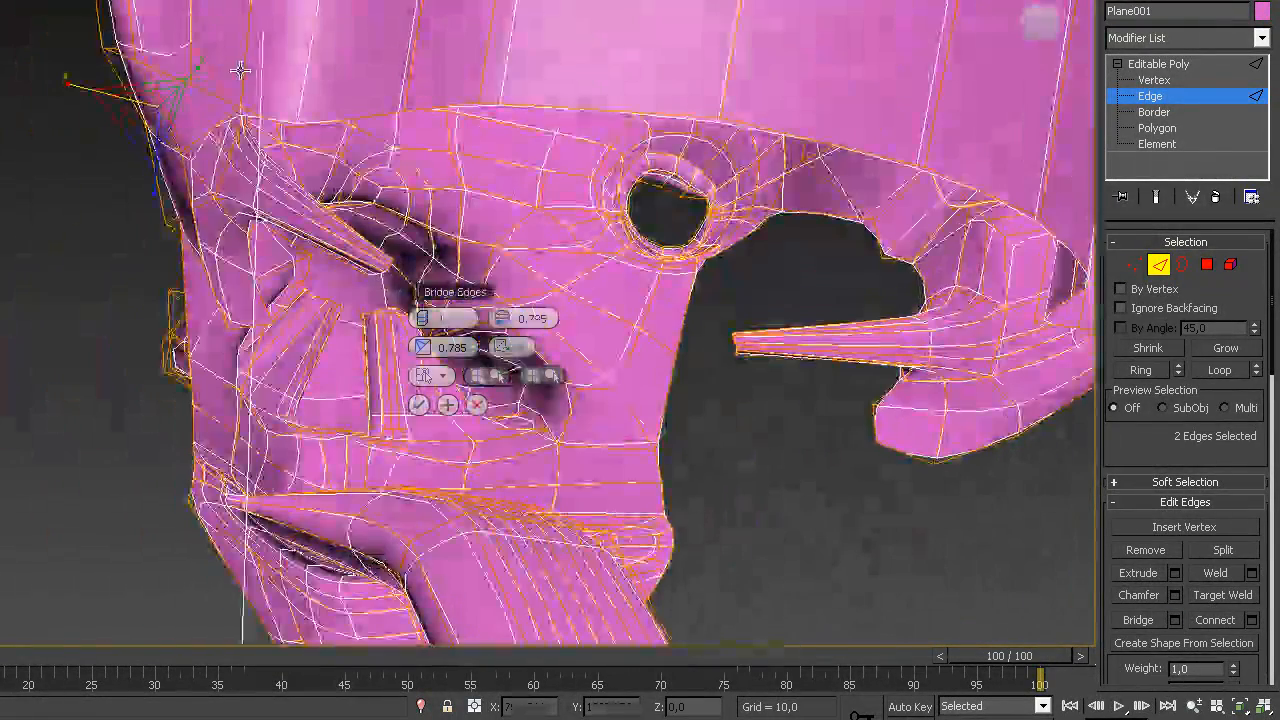
left_click(273, 122, "ctrl")
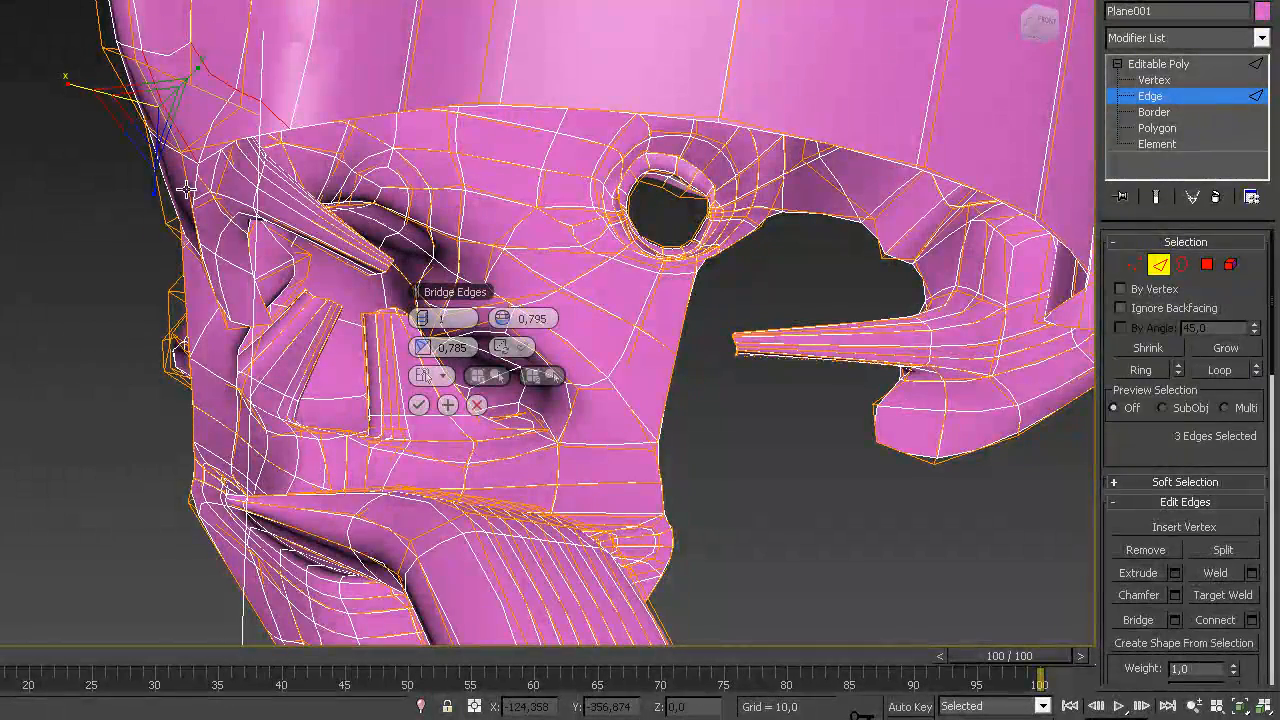
middle_click_drag(255, 197, 329, 145, "alt")
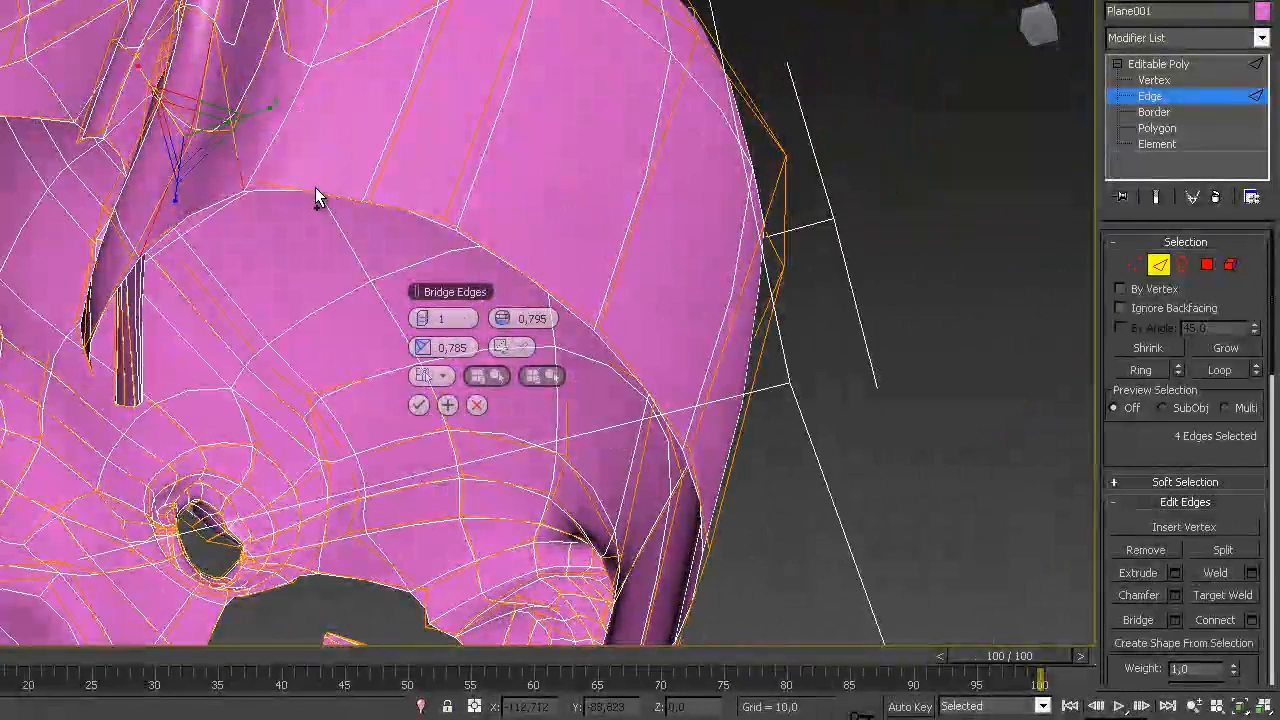
middle_click_drag(127, 295, 199, 340, "alt")
middle_click_drag(401, 119, 390, 183, "alt")
middle_click_drag(148, 244, 435, 385, "alt")
left_click(419, 403)
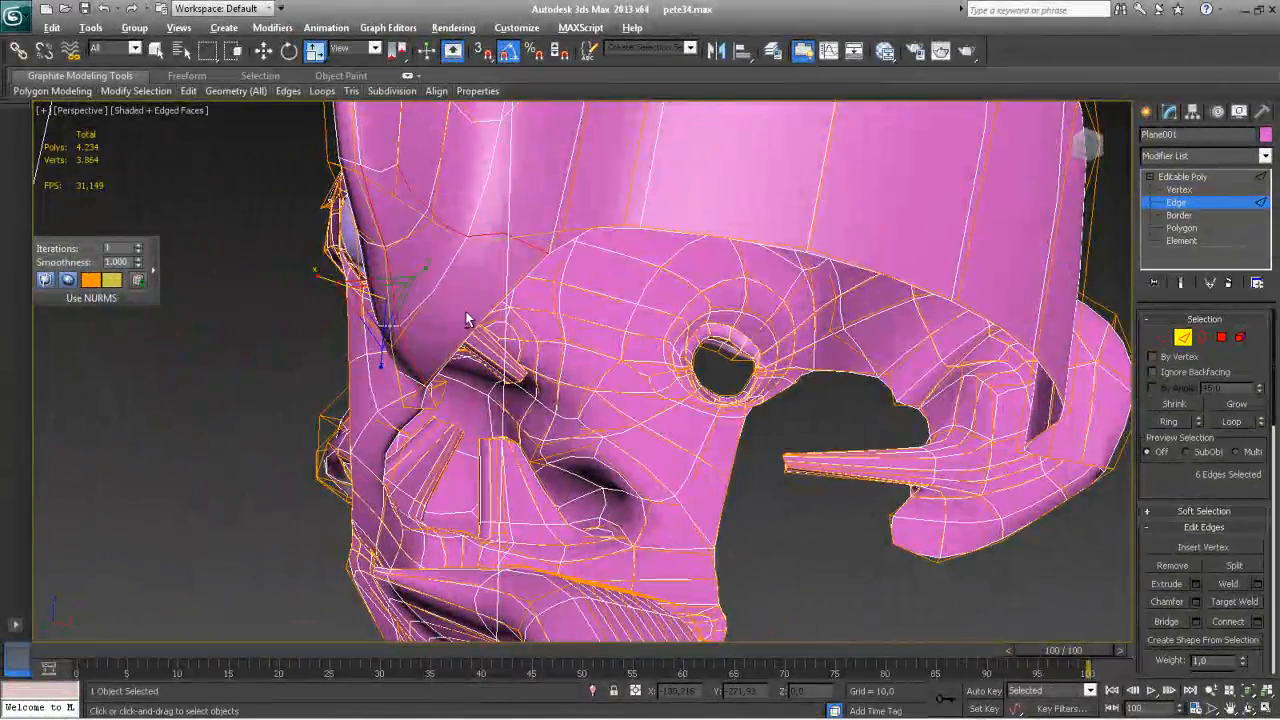
Bridge the three matching edge pairs between skull rim and ear on the side without the eyeball, using one segment
middle_click_drag(466, 319, 593, 333, "alt")
scroll(460, 380, "down", 5)
scroll(614, 340, "up", 10)
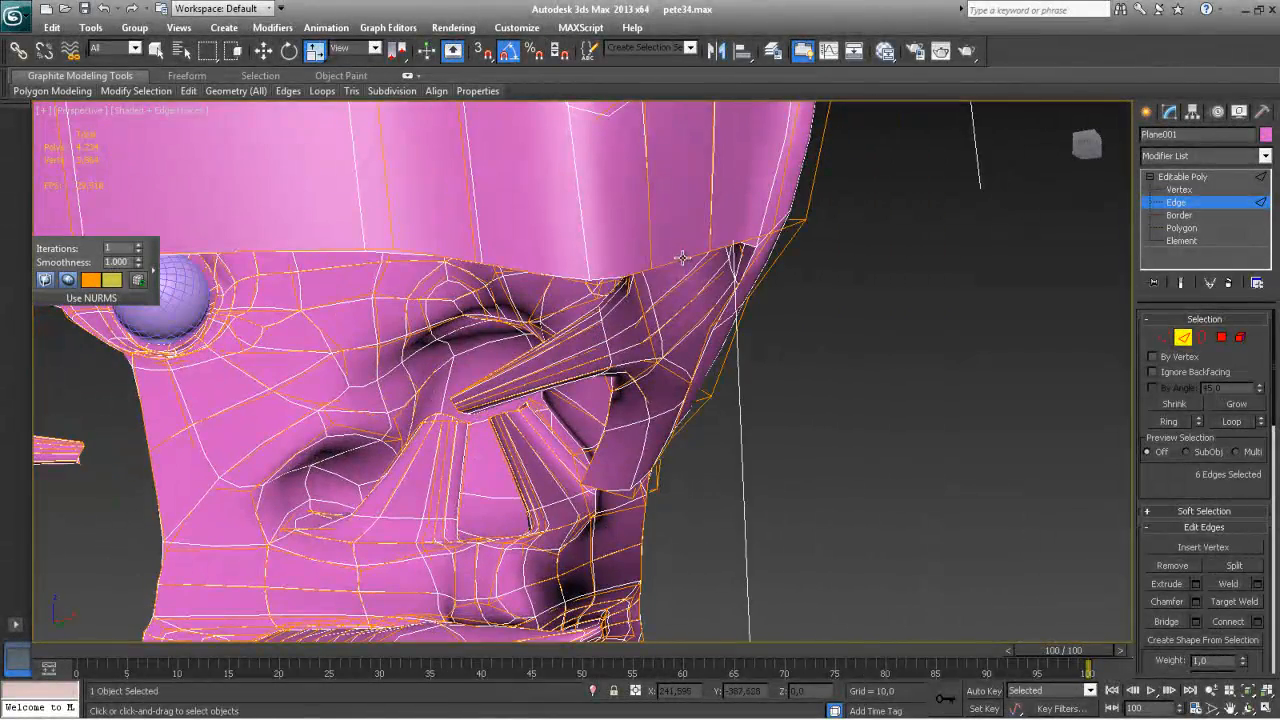
middle_click_drag(692, 270, 732, 284, "alt")
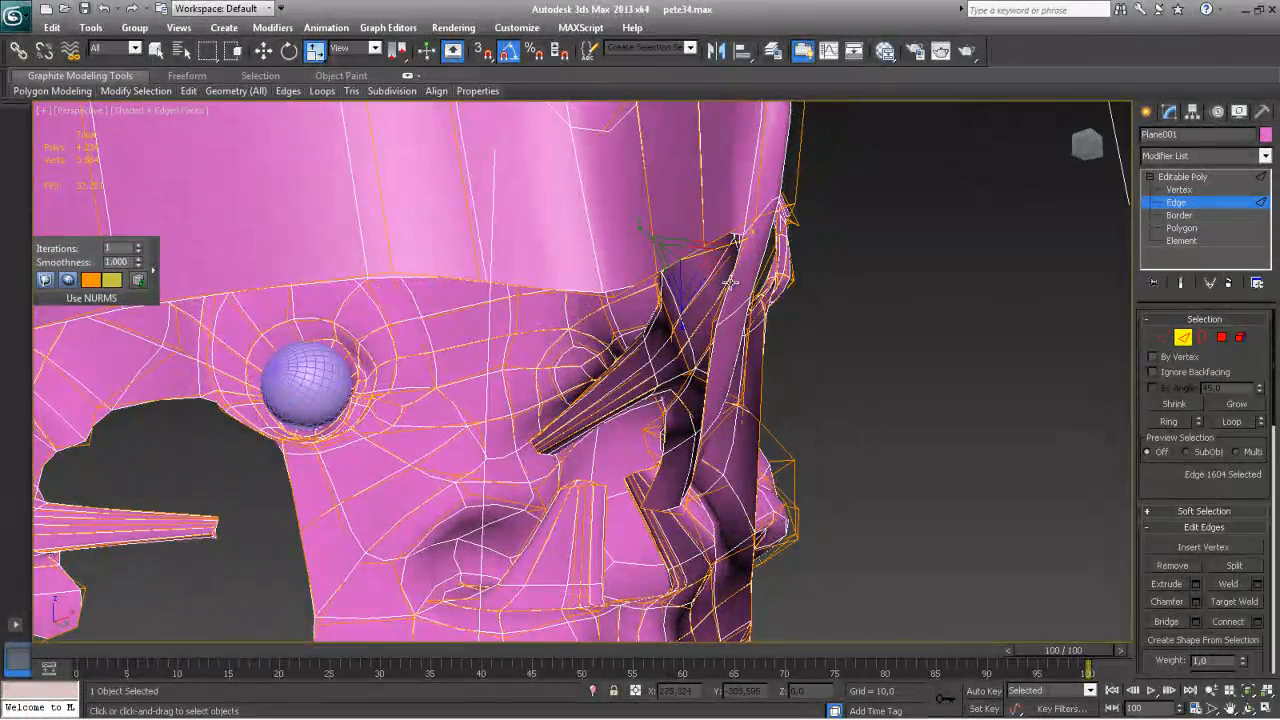
left_click(1195, 621)
middle_click_drag(792, 381, 630, 270, "alt")
left_click(683, 296, "ctrl")
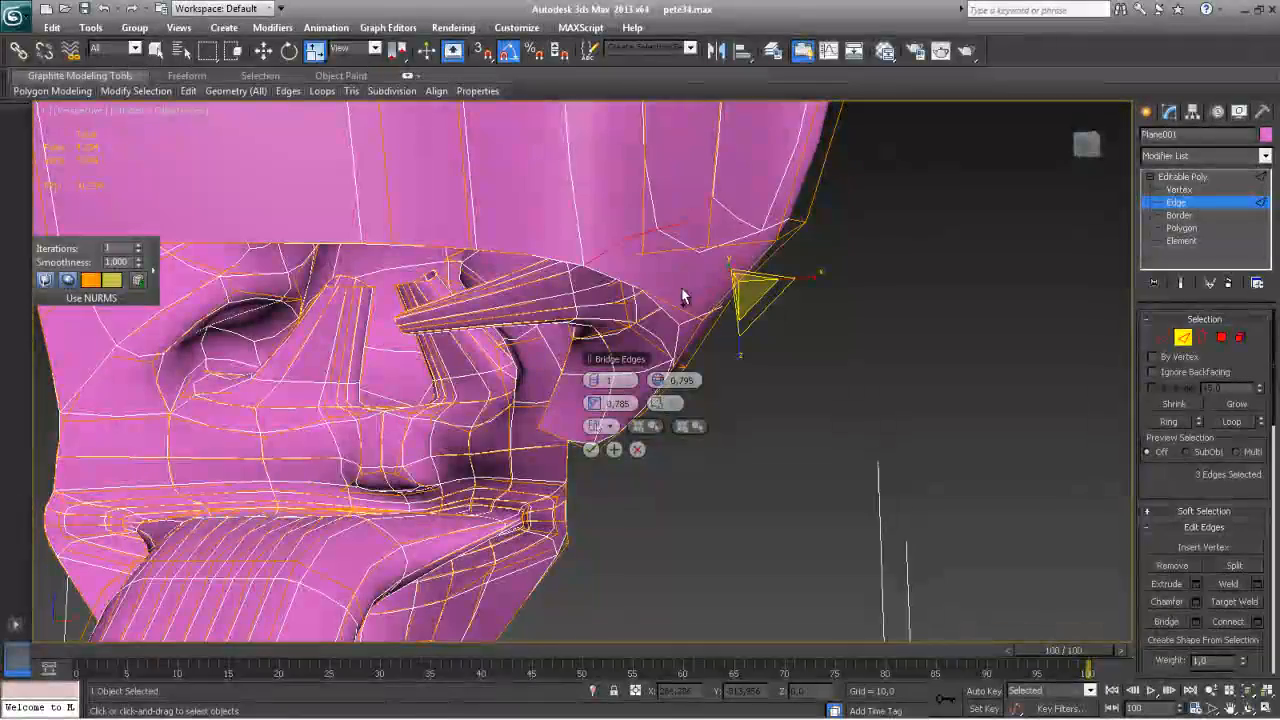
middle_click_drag(712, 300, 705, 221)
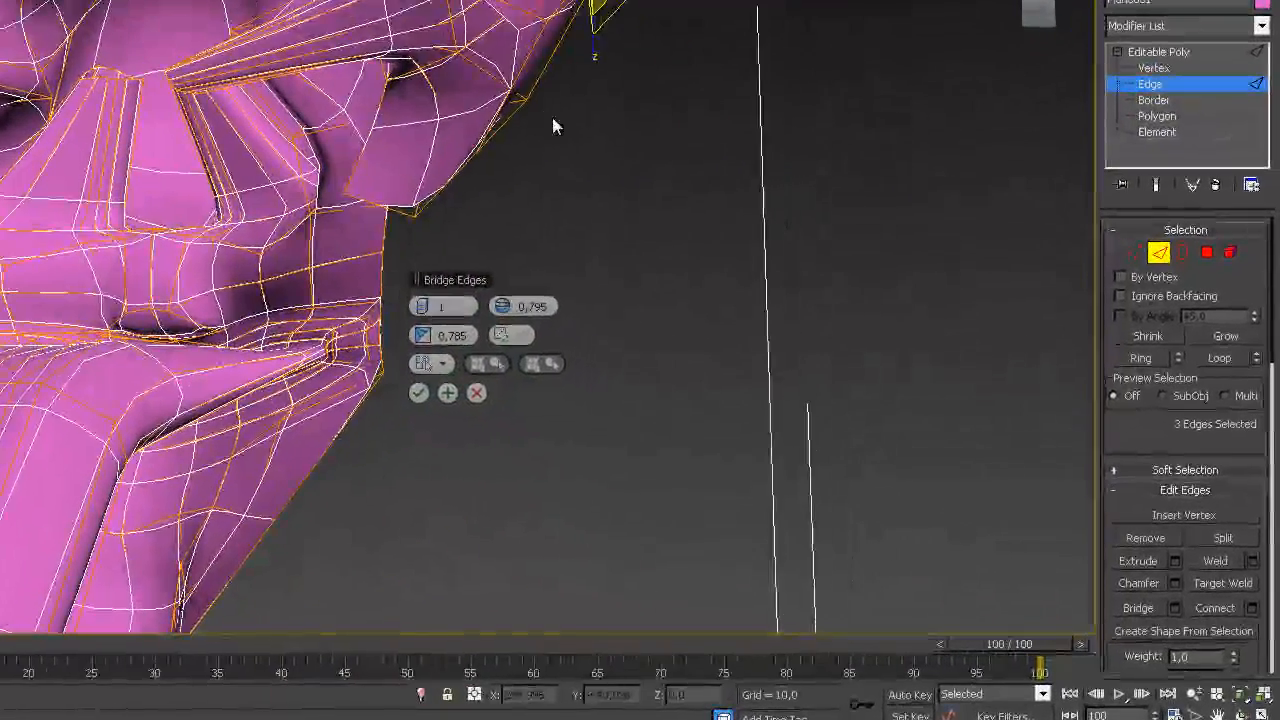
middle_click_drag(524, 102, 245, 140, "alt")
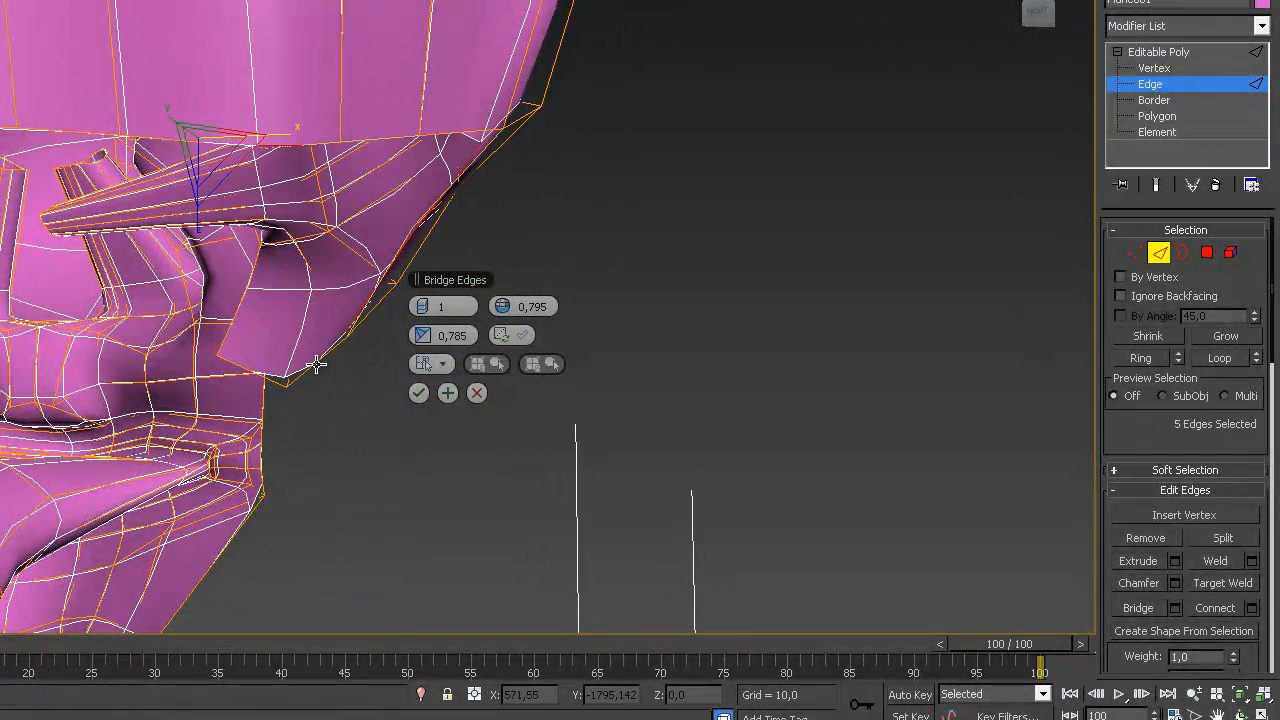
middle_click_drag(309, 226, 171, 152, "alt")
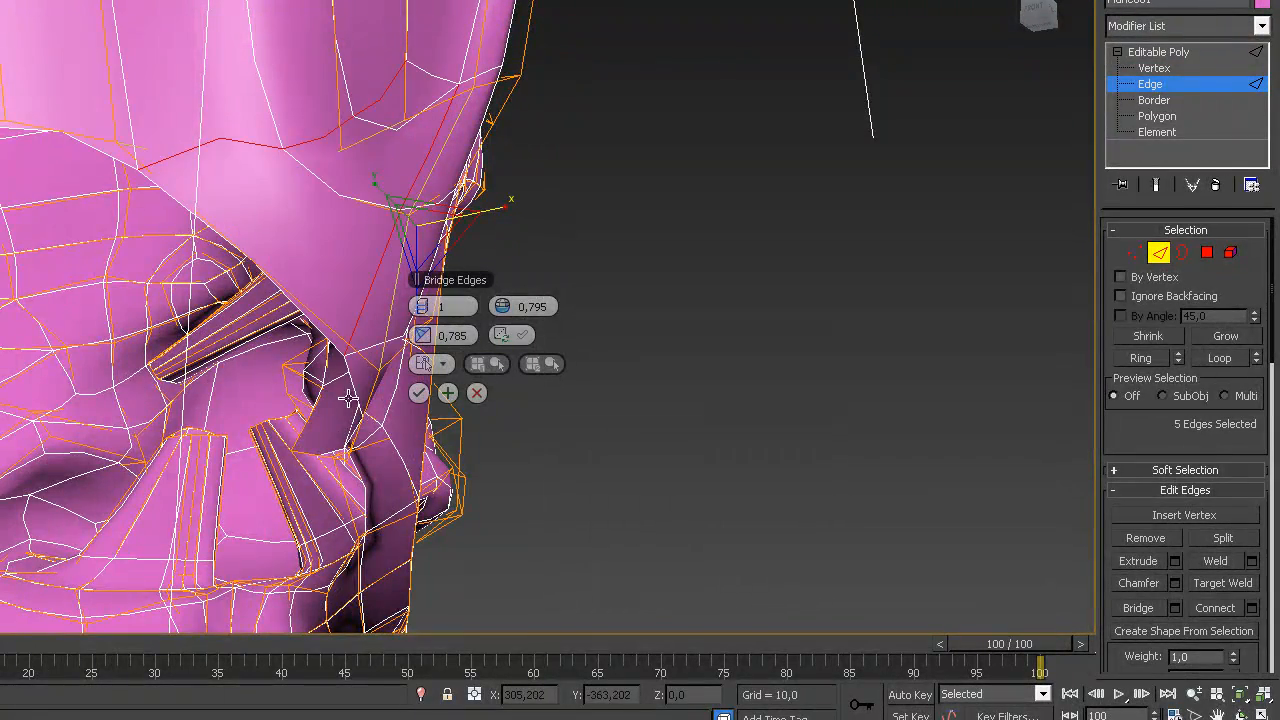
middle_click_drag(355, 399, 407, 421, "alt")
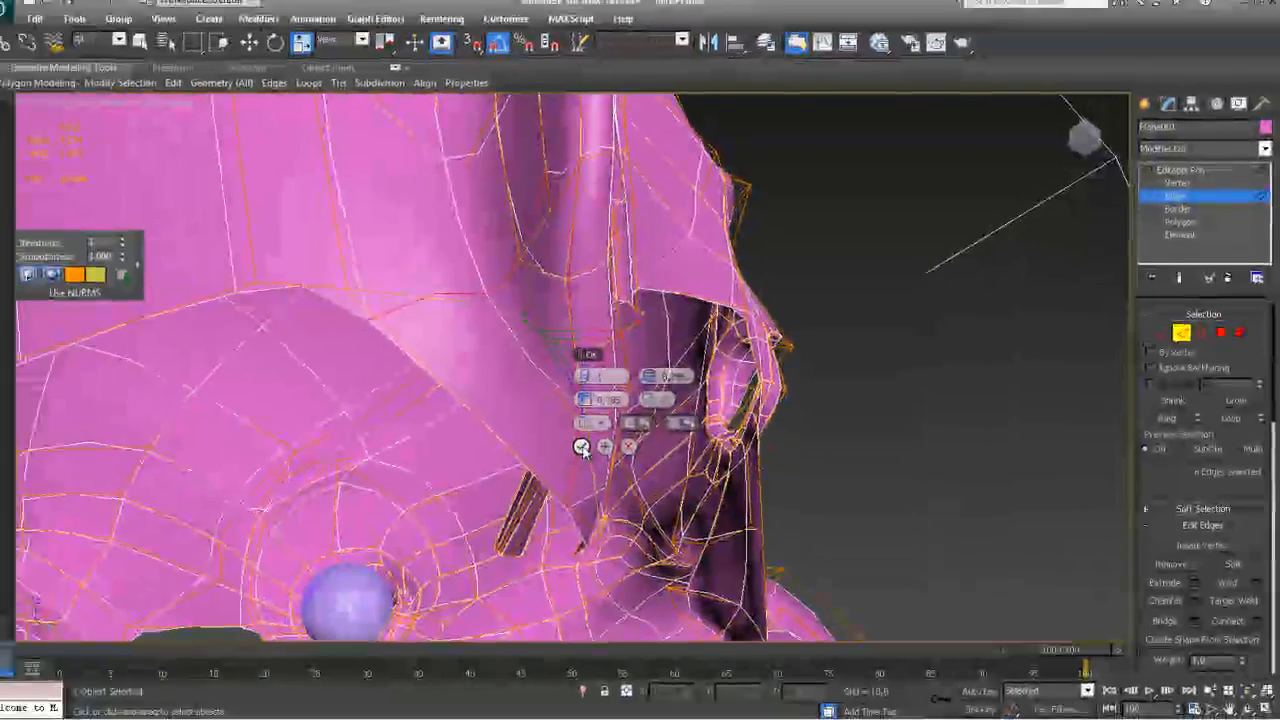
left_click(418, 393)
Select the vertices at the lower end of the throat flap and squash them to about 70% in X
middle_click_drag(583, 417, 779, 432, "alt")
scroll(532, 482, "down", 5)
scroll(580, 384, "up", 5)
scroll(566, 412, "down", 8)
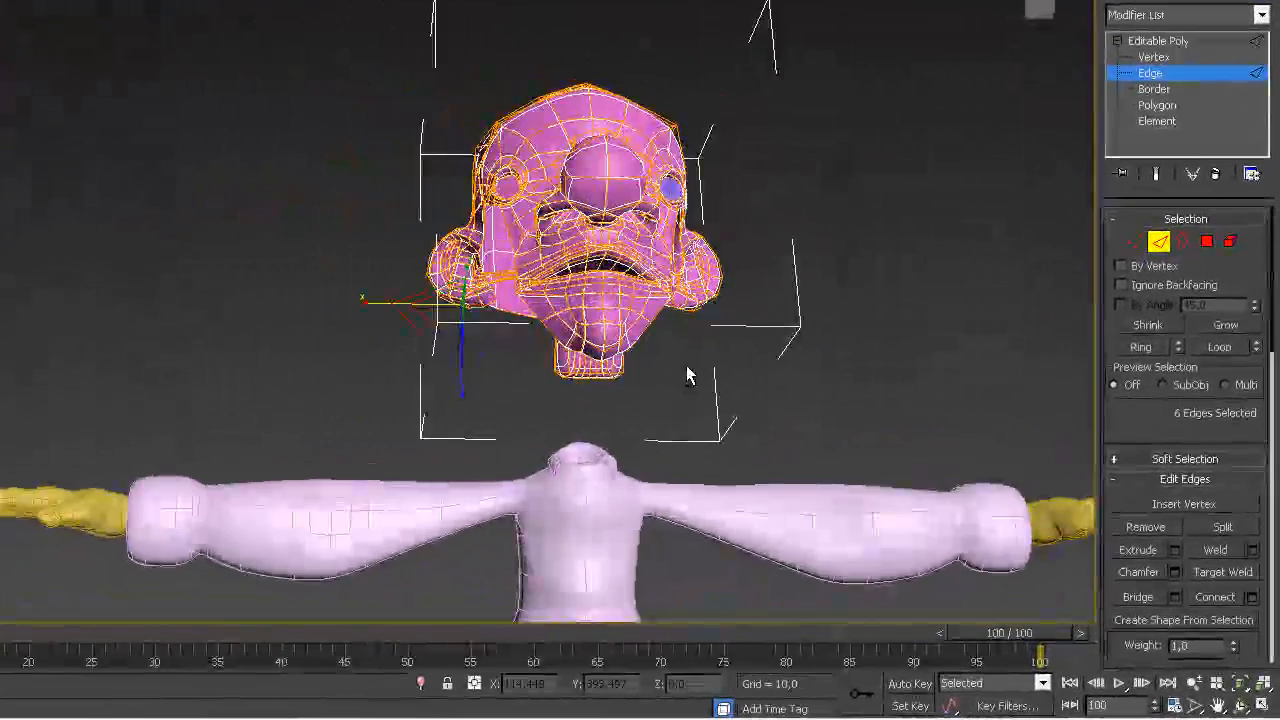
middle_click_drag(687, 375, 437, 451, "alt")
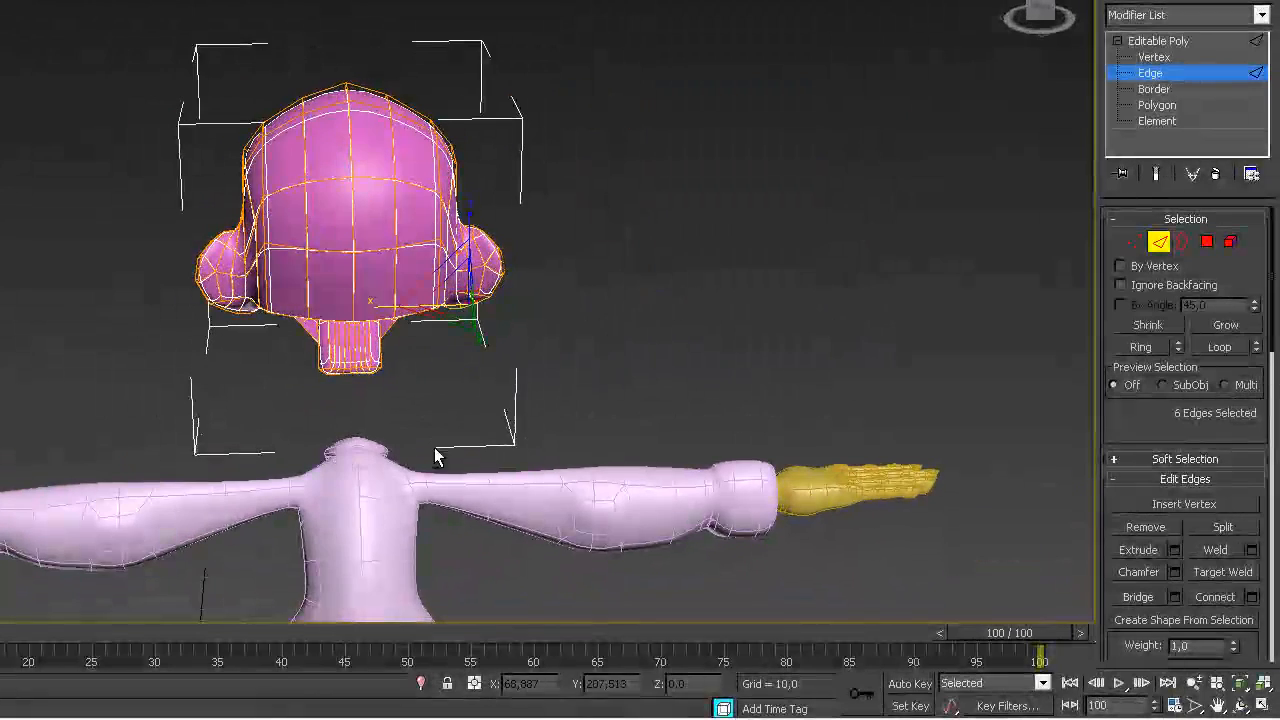
left_click(1134, 241)
left_click_drag(291, 356, 406, 387)
key("r")
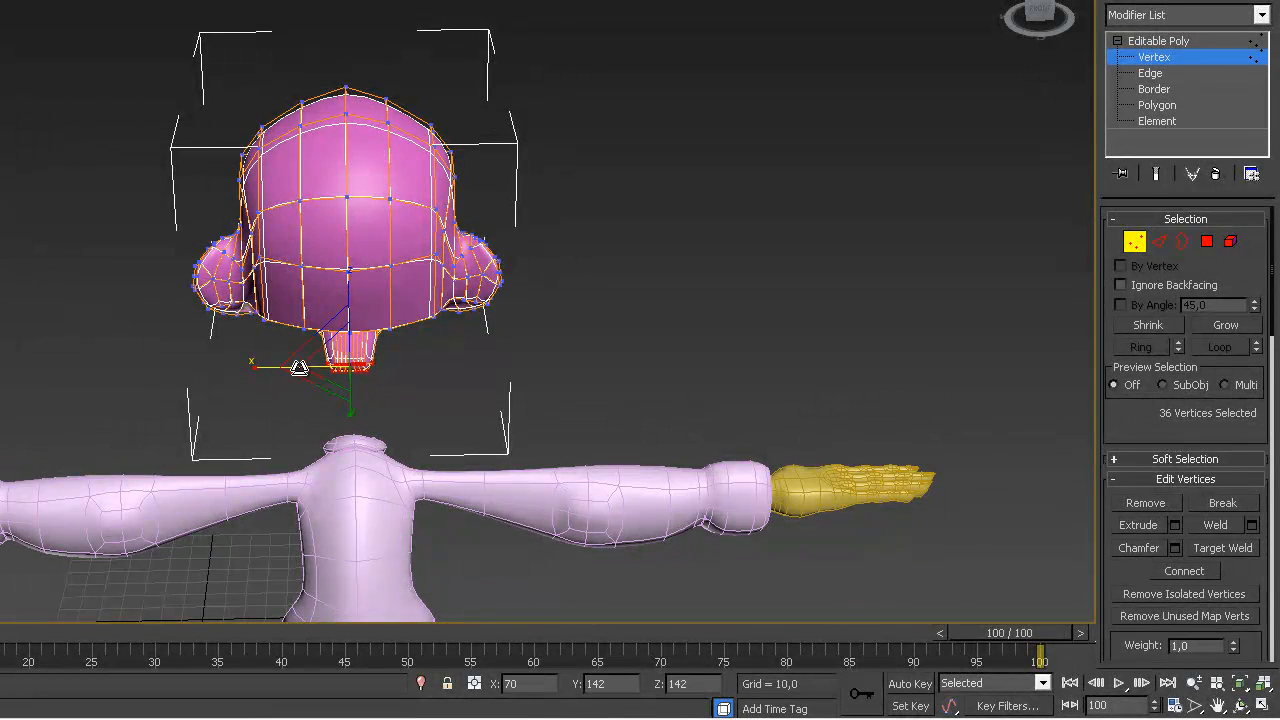
middle_click_drag(306, 381, 540, 313, "alt")
middle_click_drag(453, 356, 422, 353, "alt")
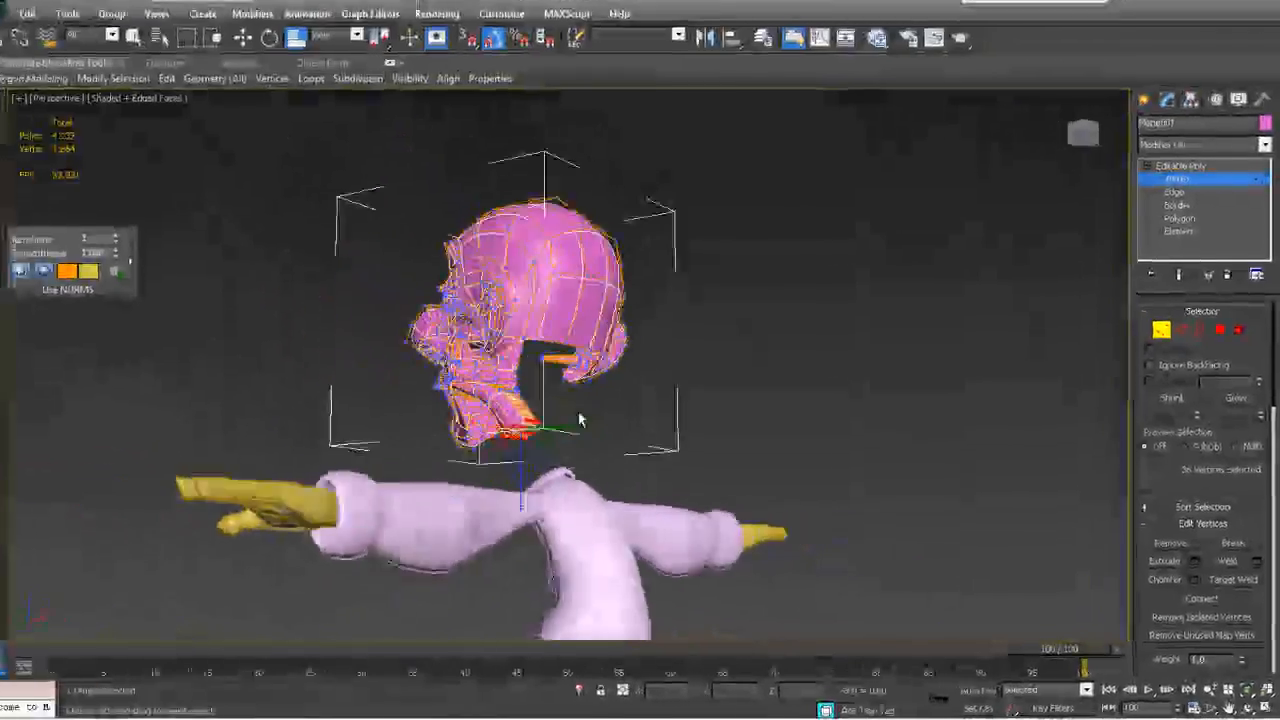
Bridge the cheek edge below the eye to the front edge of the ear on the eyeball side, using three segments
middle_click_drag(580, 420, 762, 424, "alt")
scroll(766, 423, "up", 8)
middle_click_drag(443, 357, 572, 363, "alt")
scroll(500, 381, "down", 6)
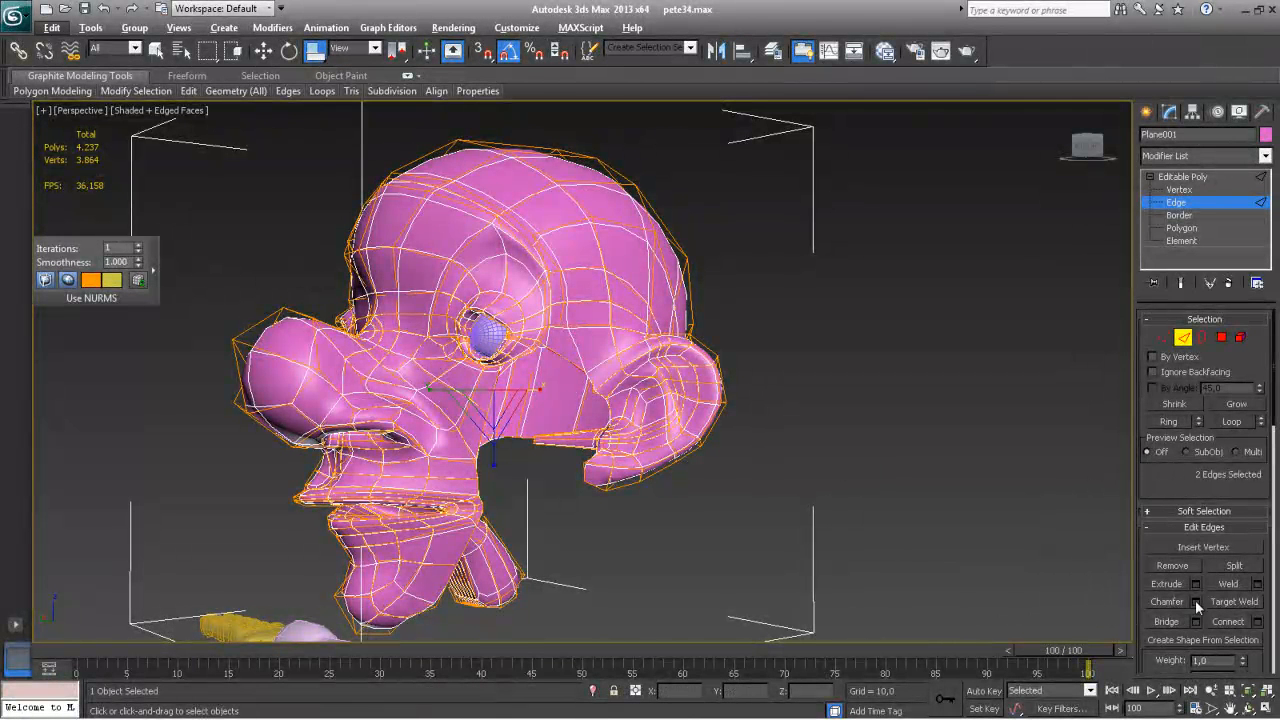
middle_click_drag(847, 537, 482, 402, "alt")
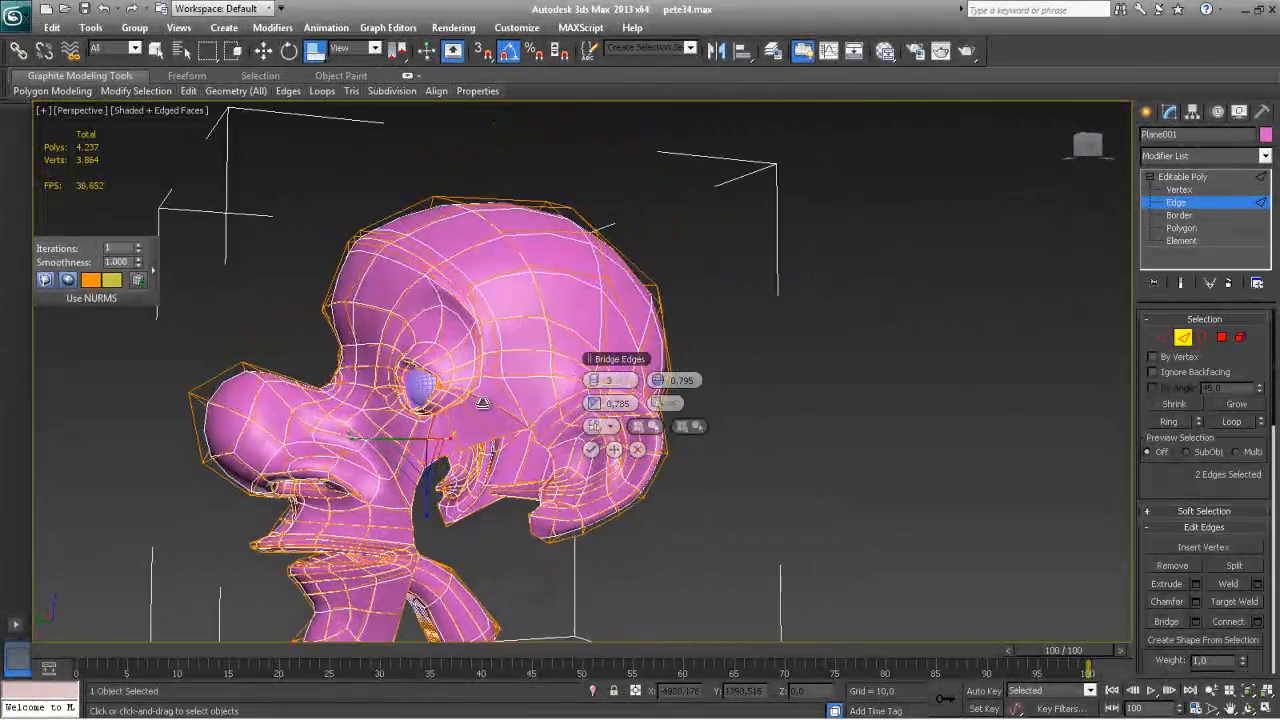
scroll(545, 422, "up", 5)
scroll(548, 432, "down", 3)
mouse_move(548, 432)
middle_mouse_down()
mouse_move(629, 429)
mouse_move(580, 414)
mouse_move(568, 428)
middle_mouse_up()
scroll(580, 414, "down", 6)
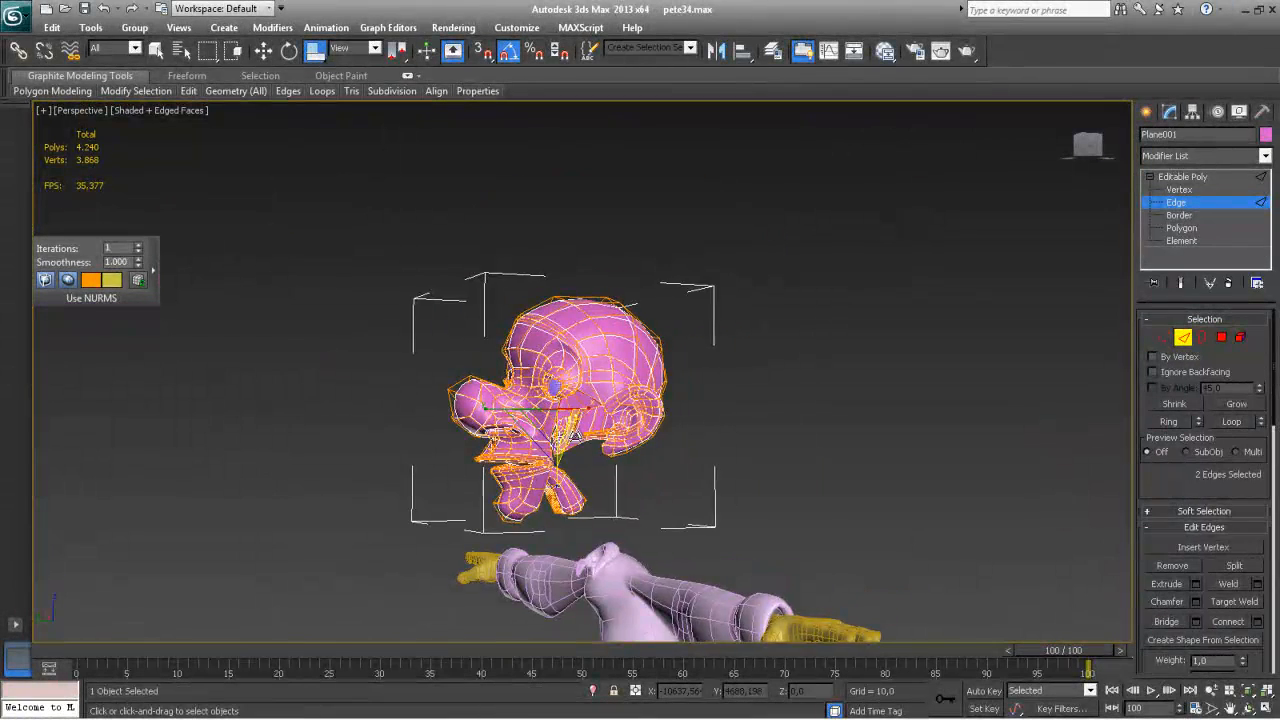
scroll(572, 437, "up", 4)
Try to collapse the vertices where the new cheek-to-ear bridge meets the outer corner of the eye socket
key("1")
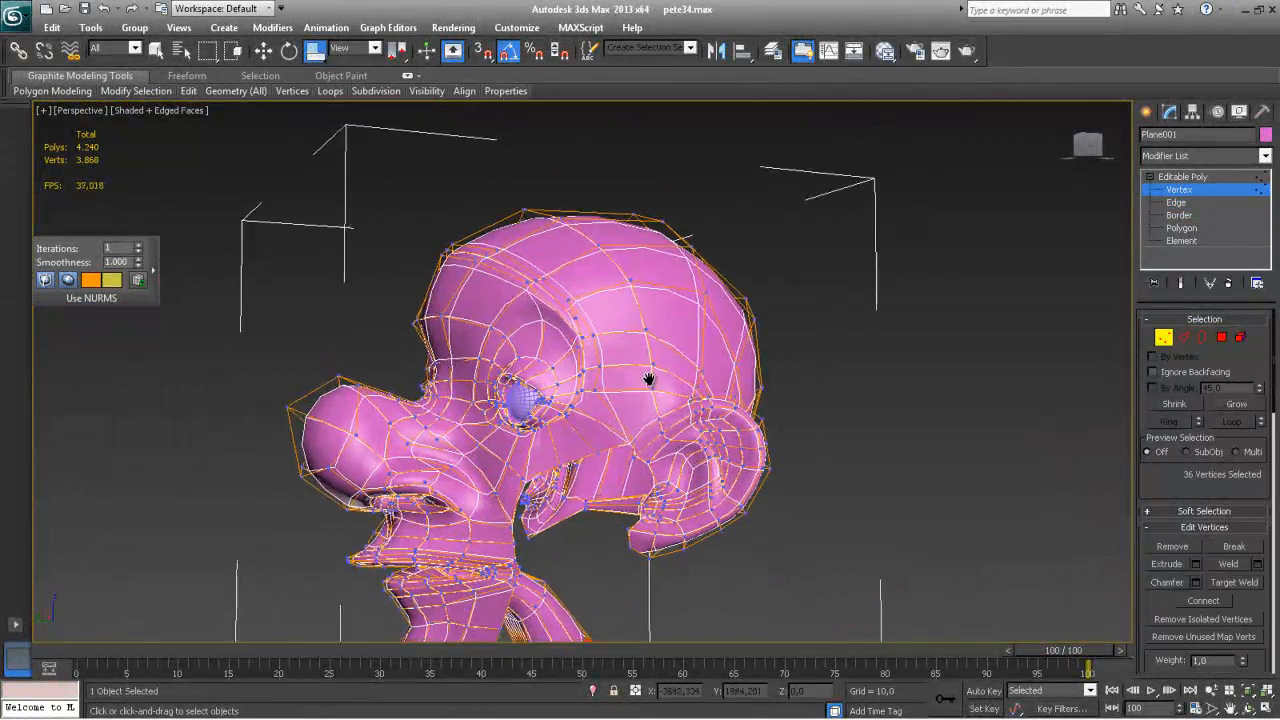
scroll(640, 371, "up", 10)
middle_click_drag(629, 396, 626, 375)
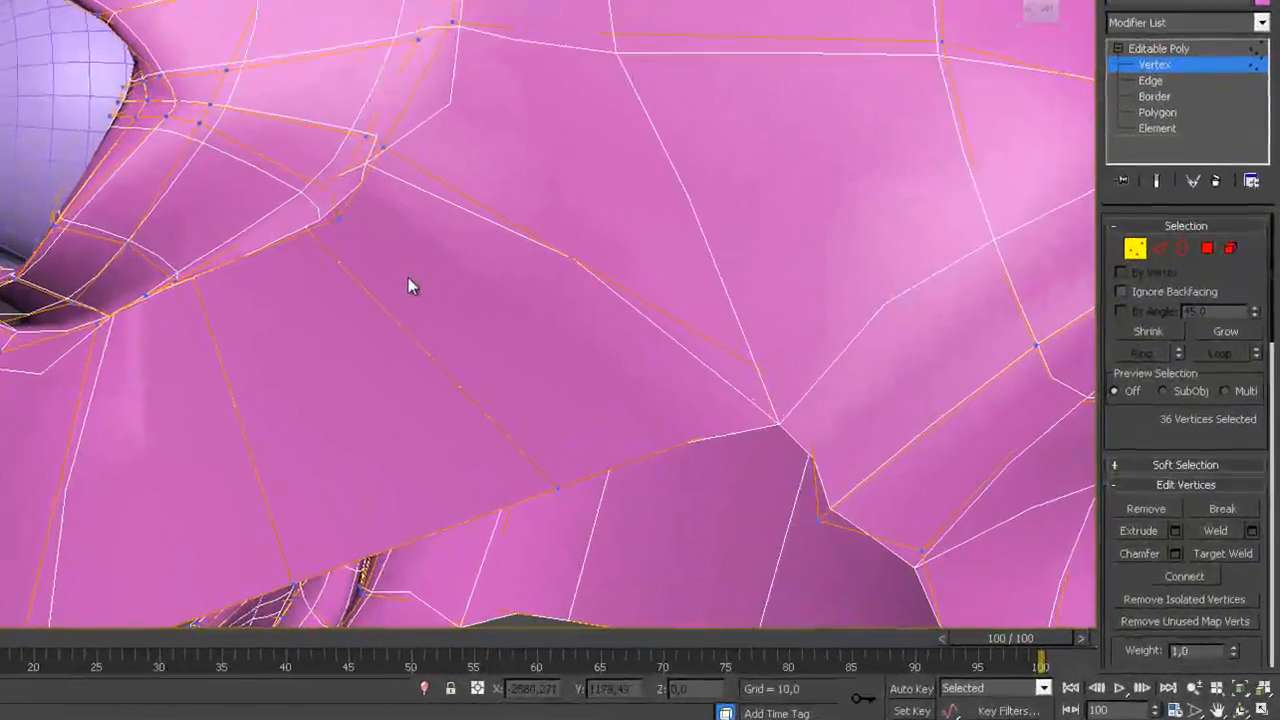
scroll(400, 286, "down", 3)
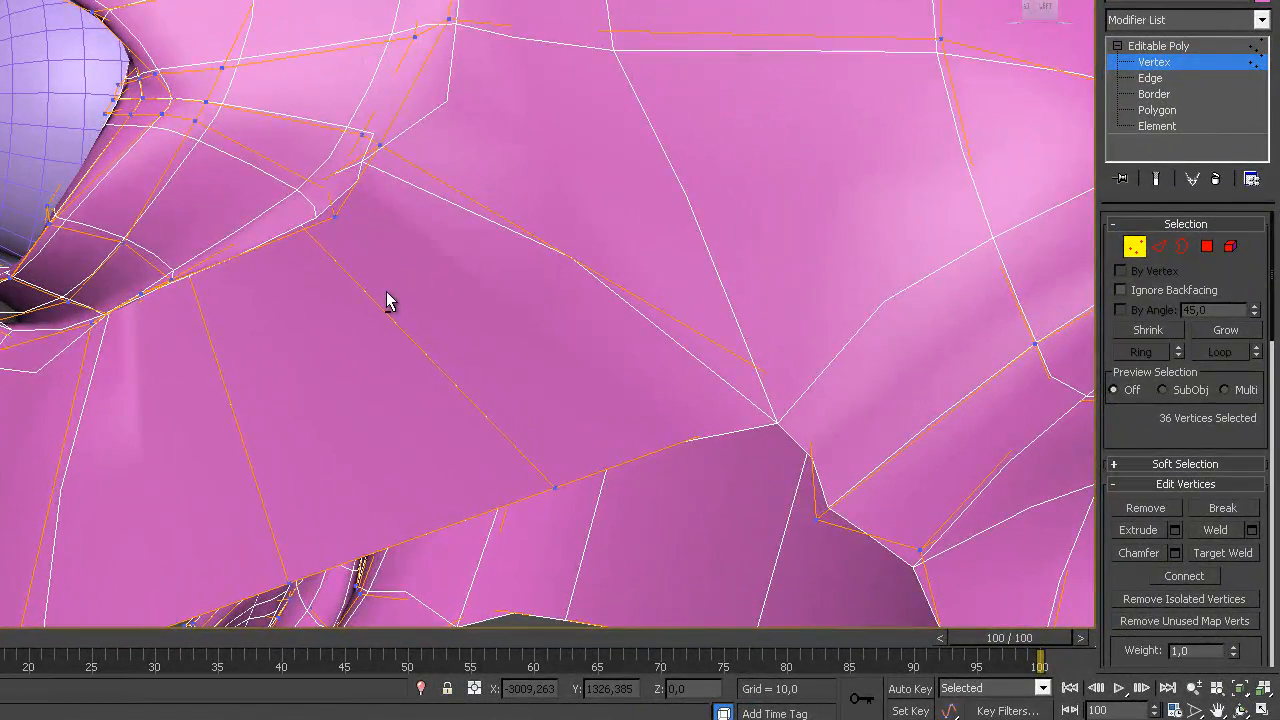
key("alt+x")
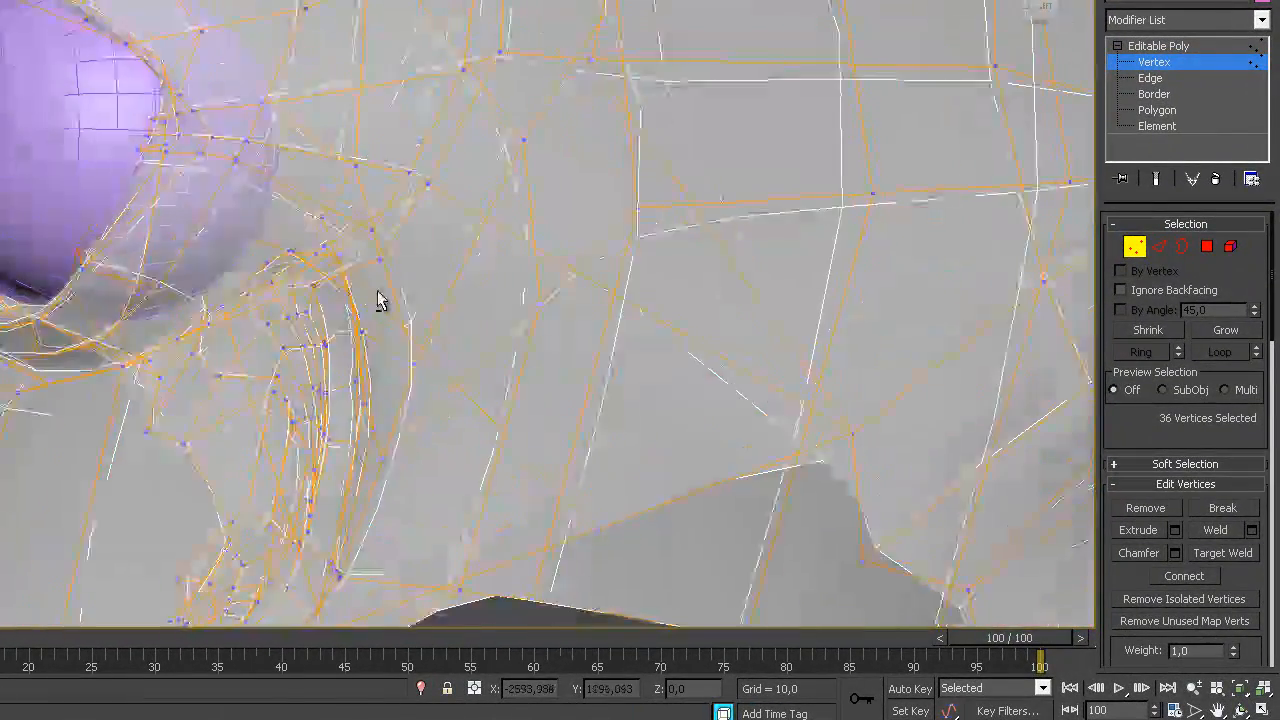
middle_click_drag(378, 300, 400, 320, "alt")
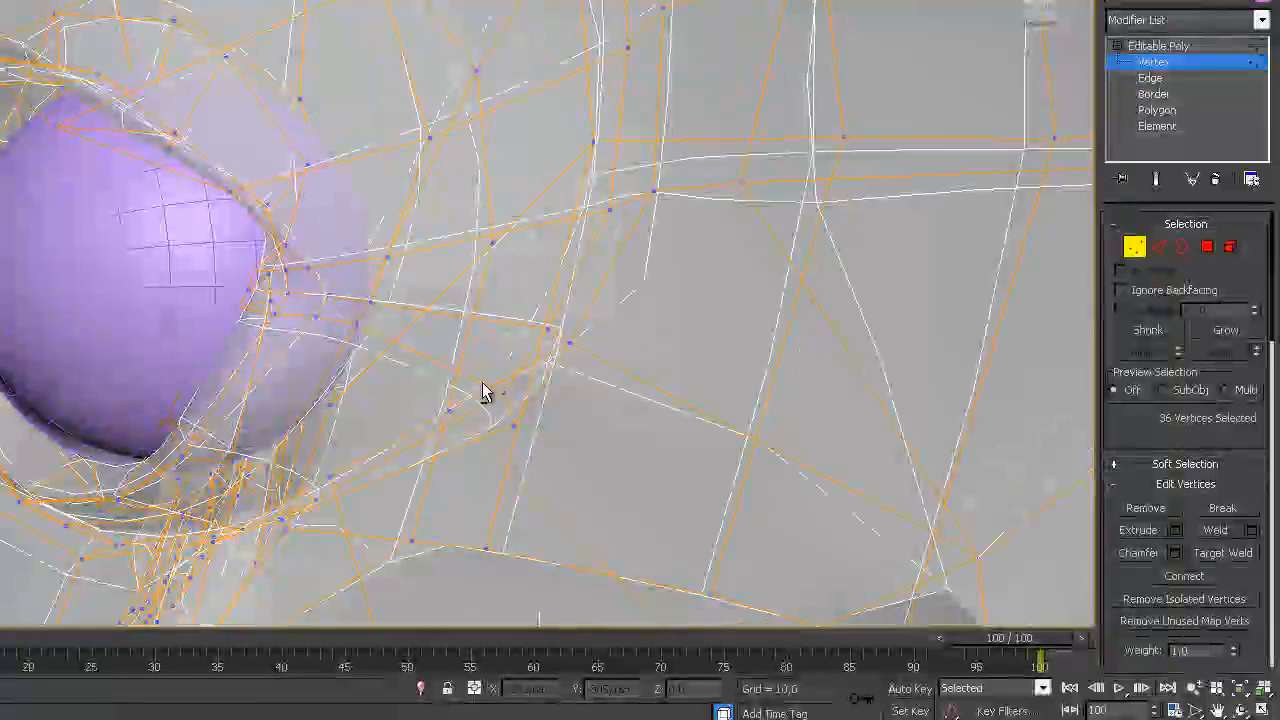
key("alt+x")
middle_click_drag(513, 425, 340, 347, "alt")
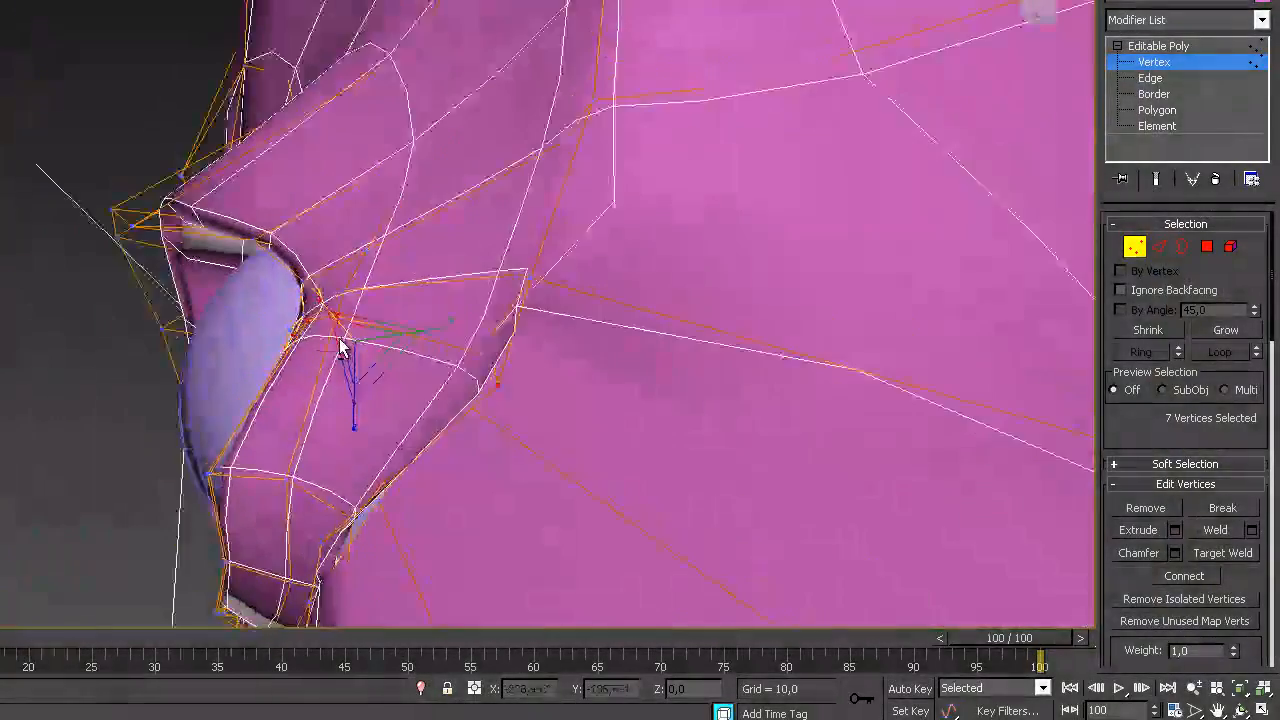
left_click_drag(1197, 552, 1197, 292)
left_click(1217, 549)
Try to collapse the overlapping vertices where the cheek-to-ear bridge meets the skull, beside the outer eye corner
middle_click_drag(635, 491, 711, 534, "alt")
left_click(521, 436)
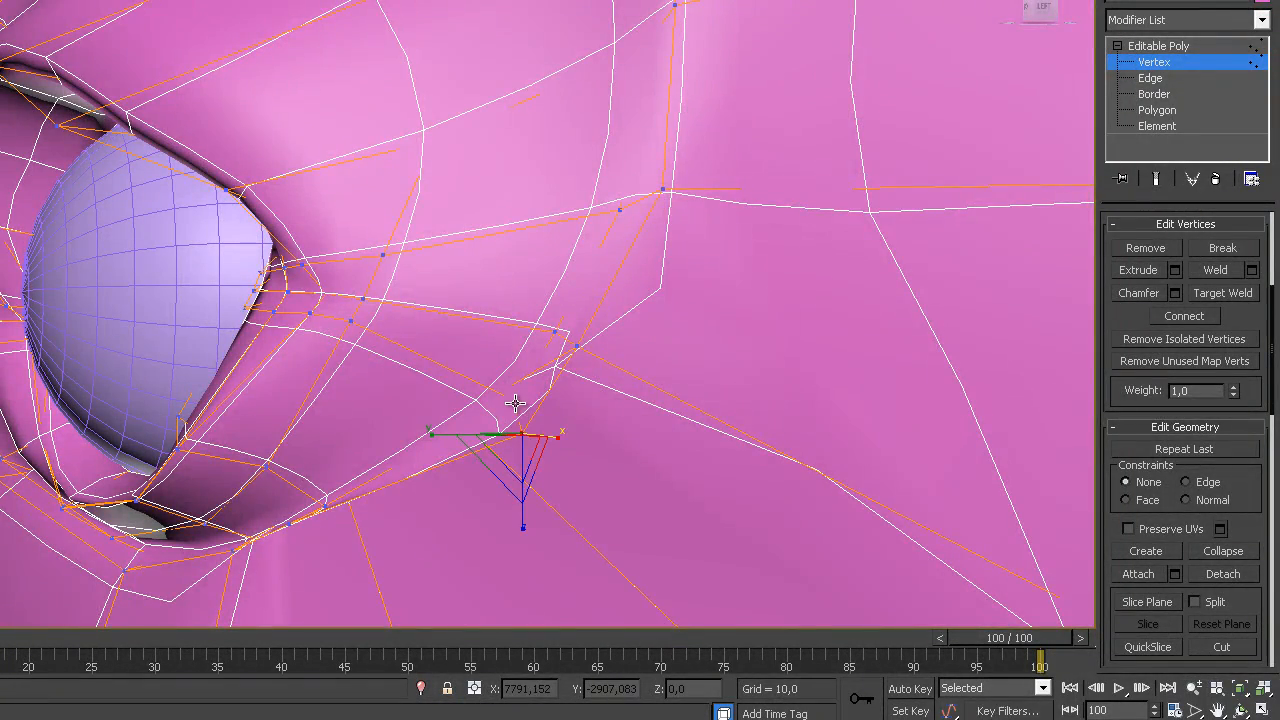
key("alt+x")
mouse_move(535, 410)
middle_mouse_down("alt")
mouse_move(534, 374)
mouse_move(526, 403)
mouse_move(606, 486)
middle_mouse_up("alt")
key("alt+x")
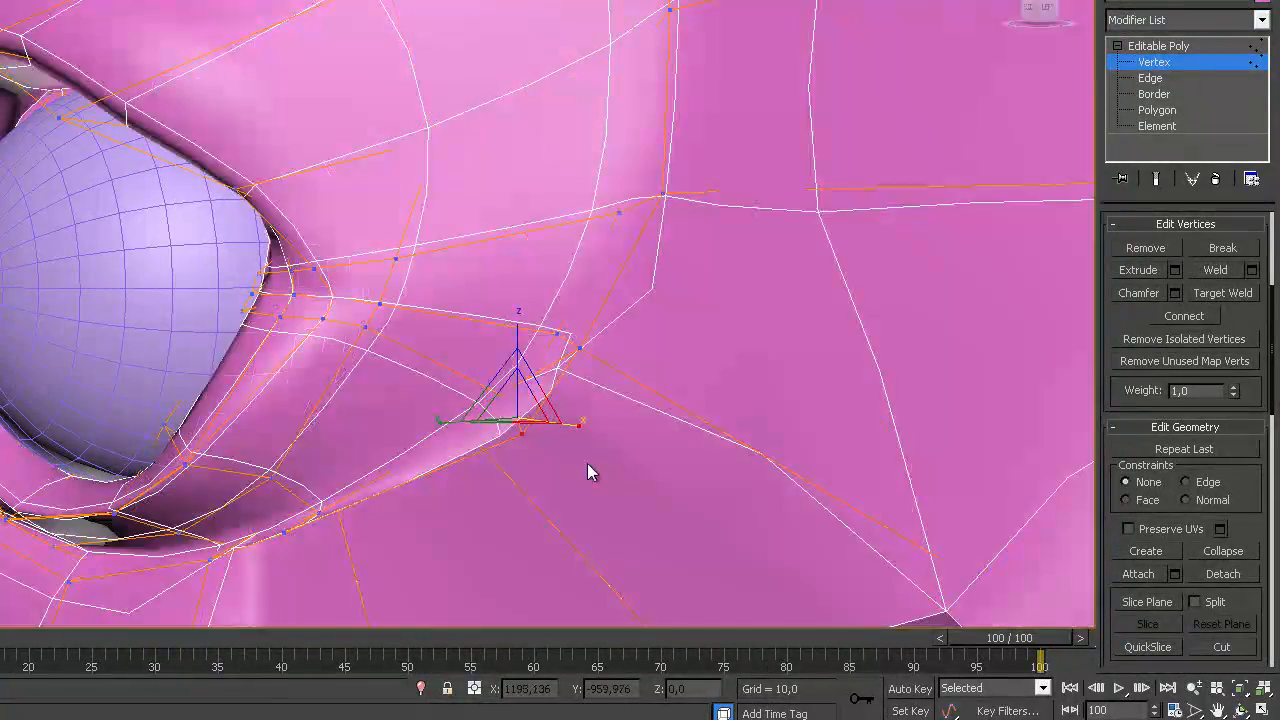
left_click(1229, 558)
middle_click_drag(673, 479, 600, 445, "alt")
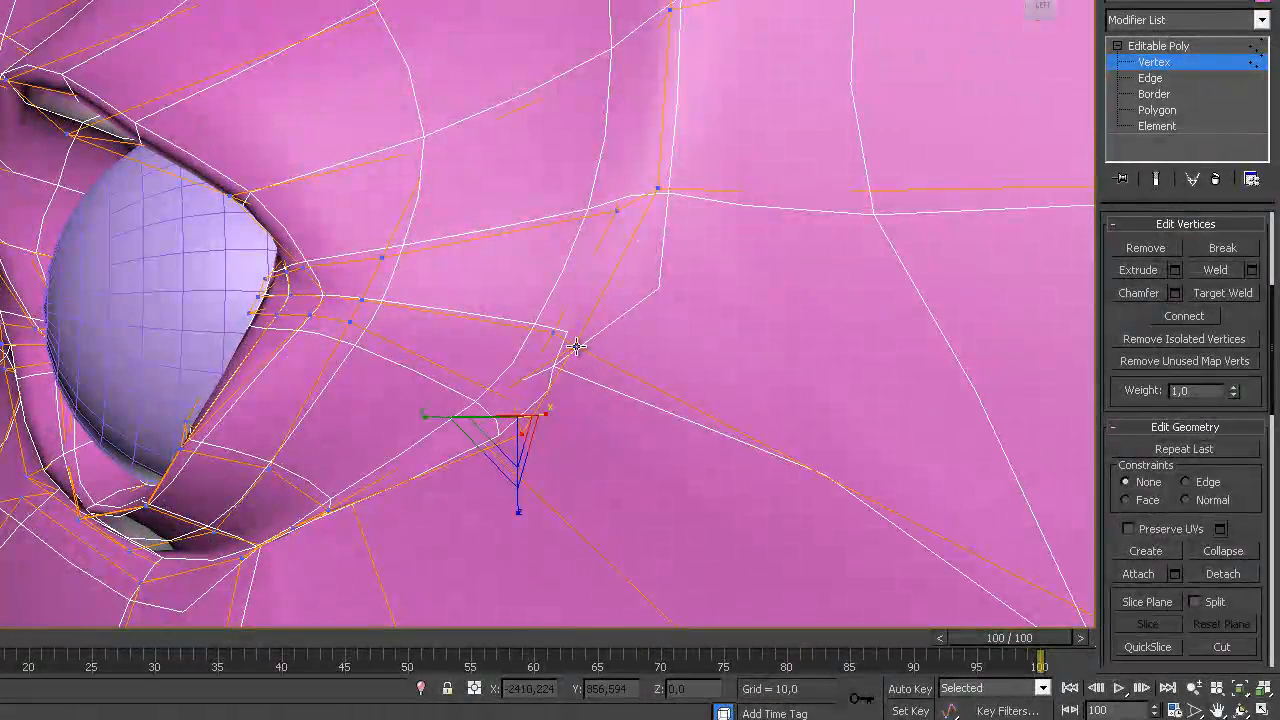
left_click(1207, 556)
Try raising the seam vertex beside the outer eye corner, and undo it together with the preceding collapse attempts
middle_click_drag(586, 491, 598, 357, "alt")
left_click(267, 433)
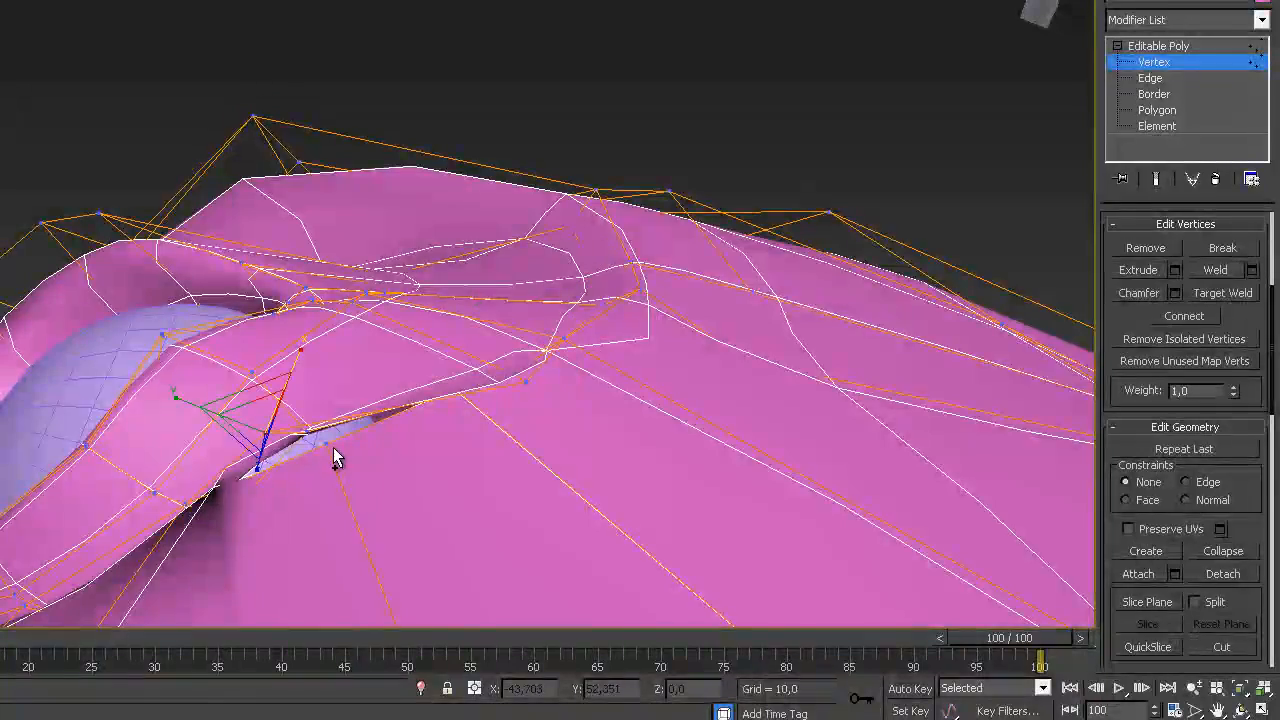
middle_click_drag(709, 517, 574, 497, "alt")
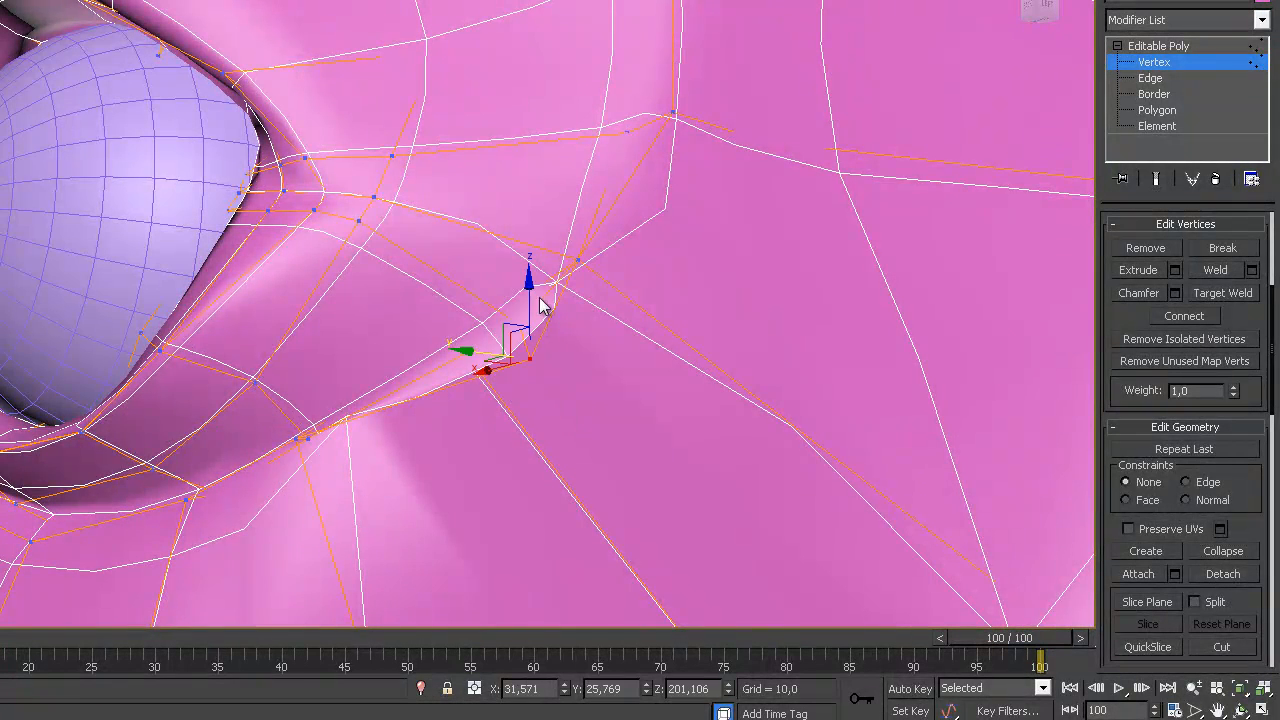
left_click_drag(528, 282, 546, 234)
key("ctrl+z")
key("ctrl+z")
key("ctrl+z")
key("ctrl+z")
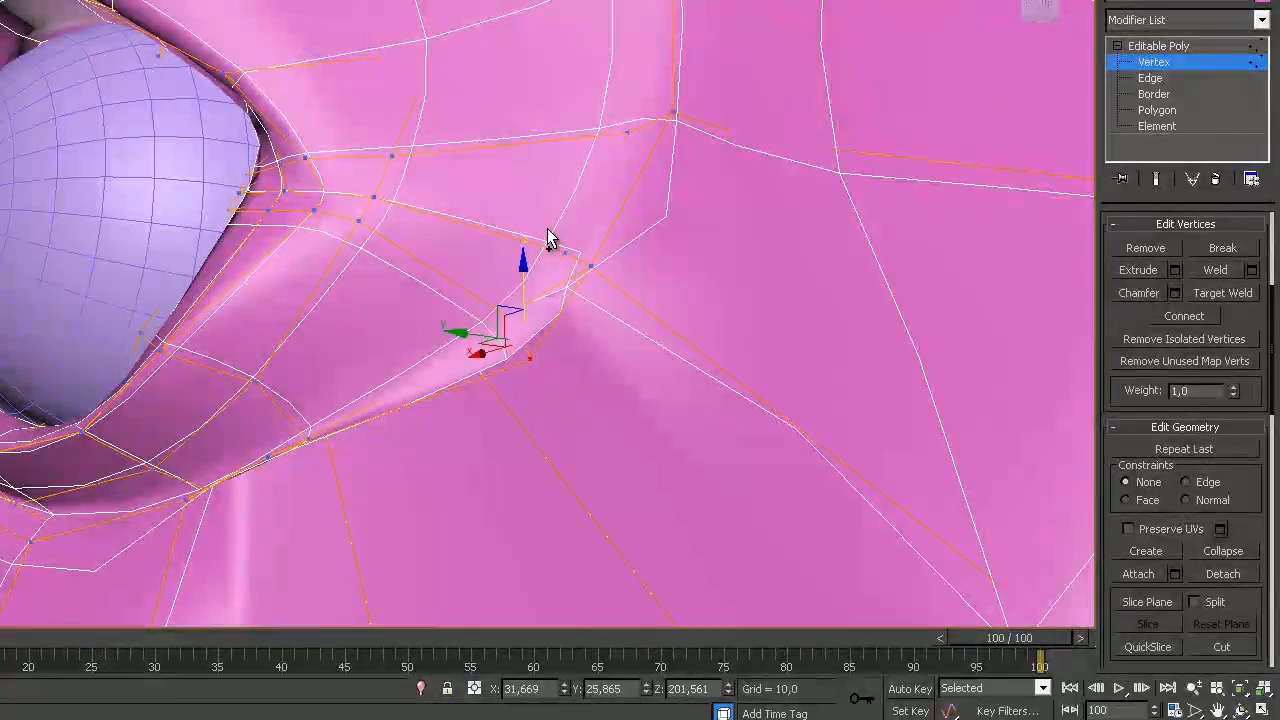
Show the head see-through and lower the bridge's seam vertex beside the outer eye corner by about 2.3 units in Z
key("alt+x")
middle_click_drag(578, 388, 694, 437, "alt")
scroll(749, 411, "down", 8)
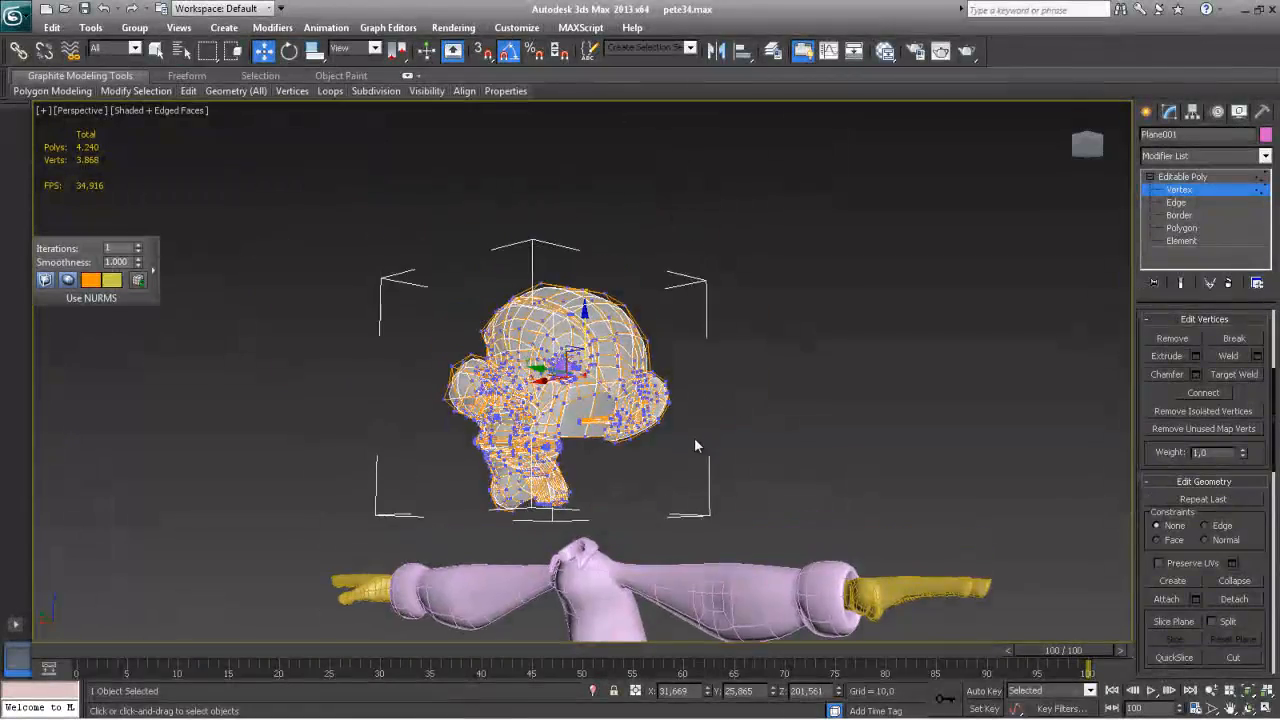
scroll(694, 437, "up", 5)
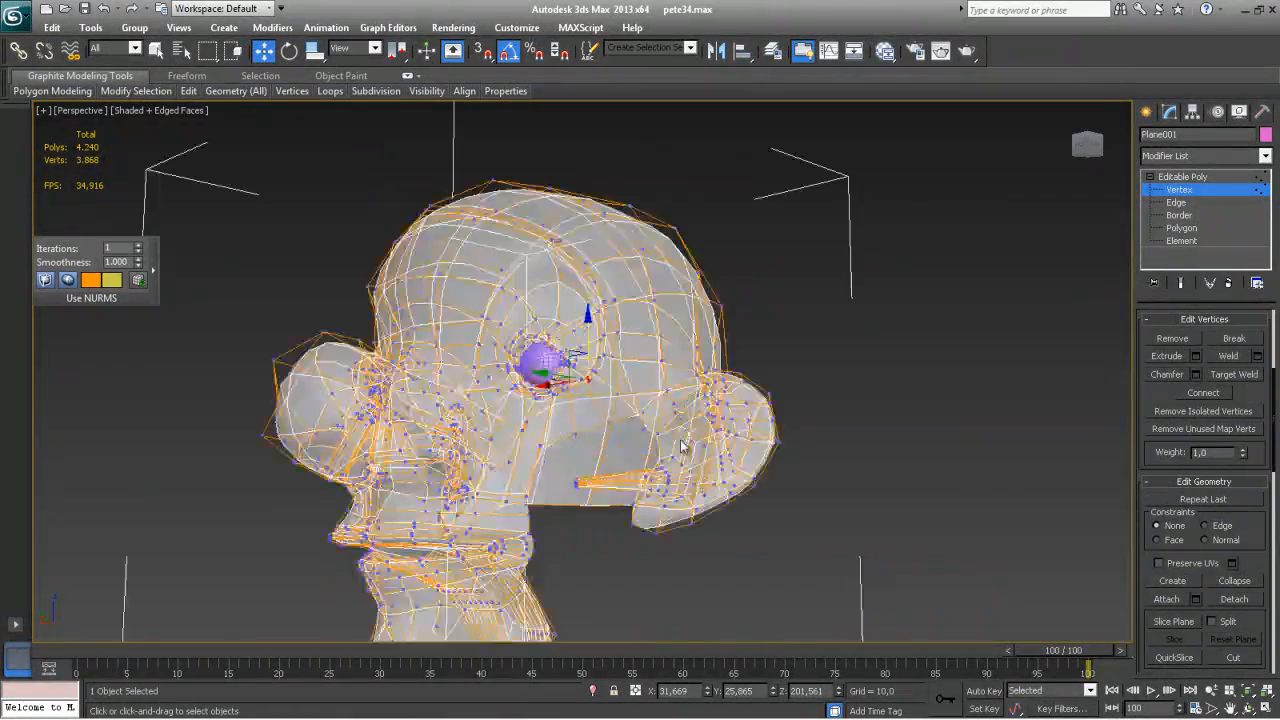
middle_click_drag(578, 425, 631, 449, "alt")
scroll(629, 451, "up", 10)
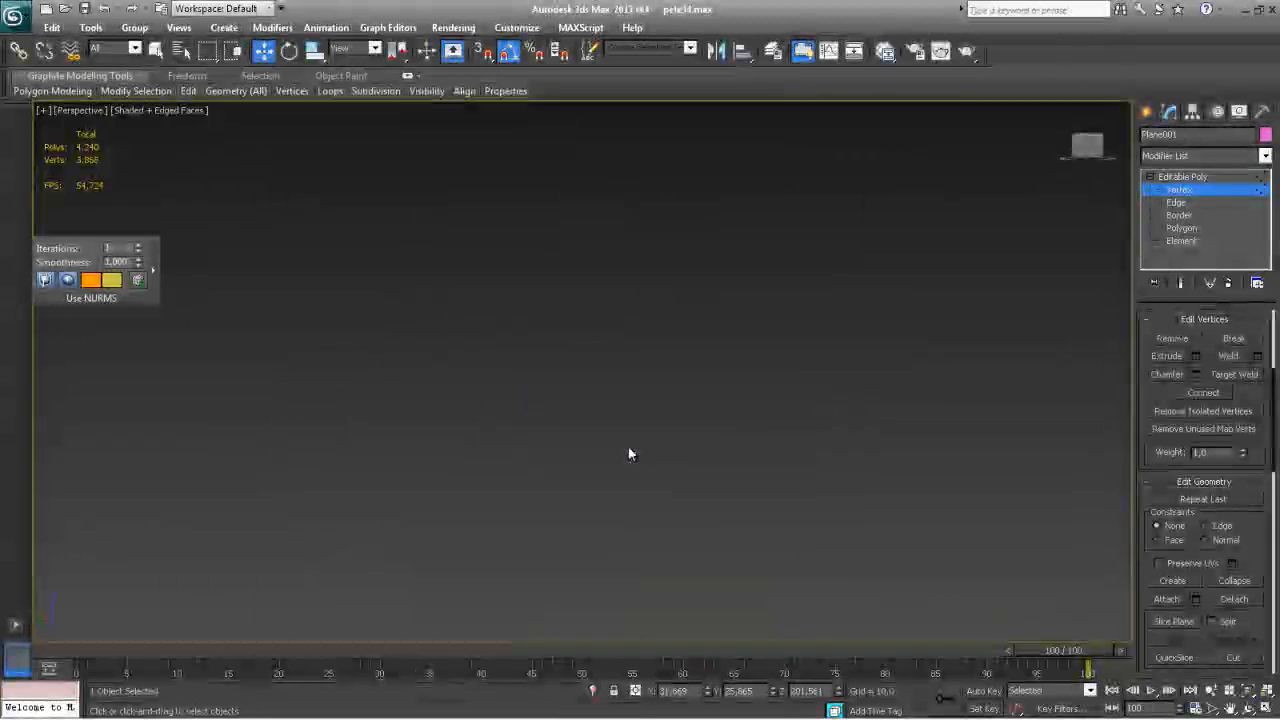
left_click(1246, 692)
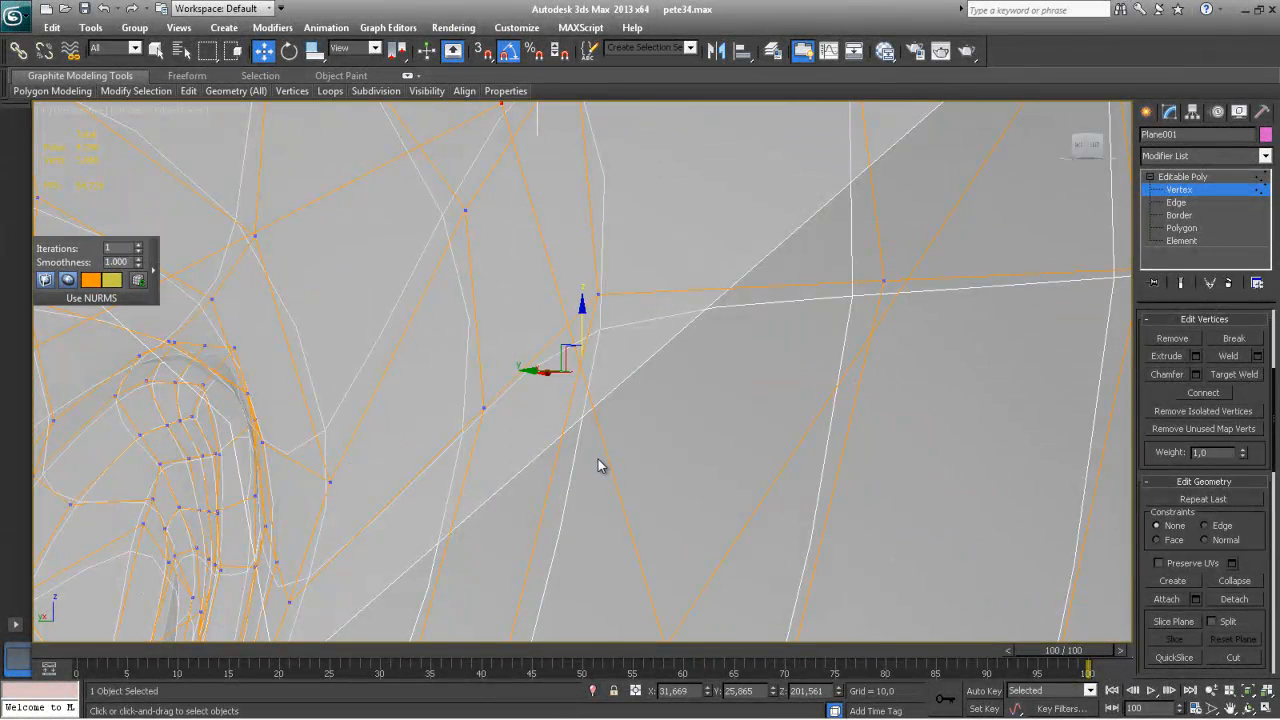
middle_click_drag(804, 515, 1027, 63, "ctrl+alt")
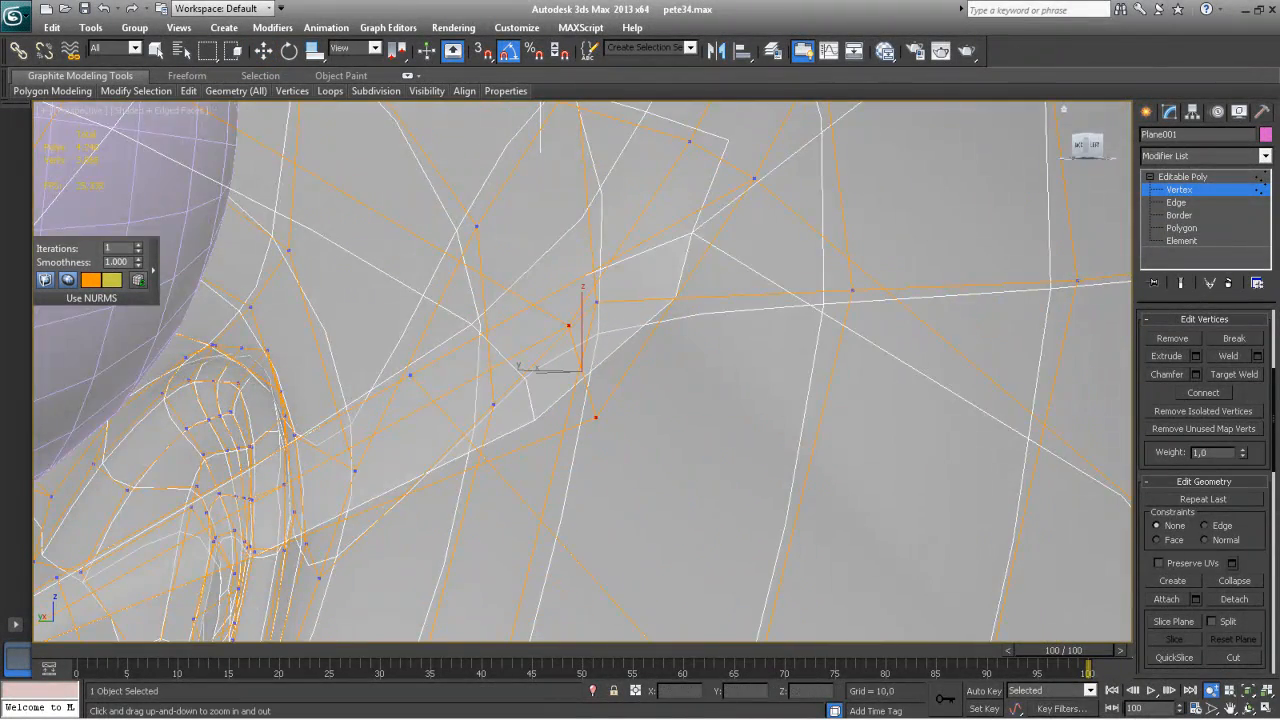
left_click_drag(668, 246, 738, 500)
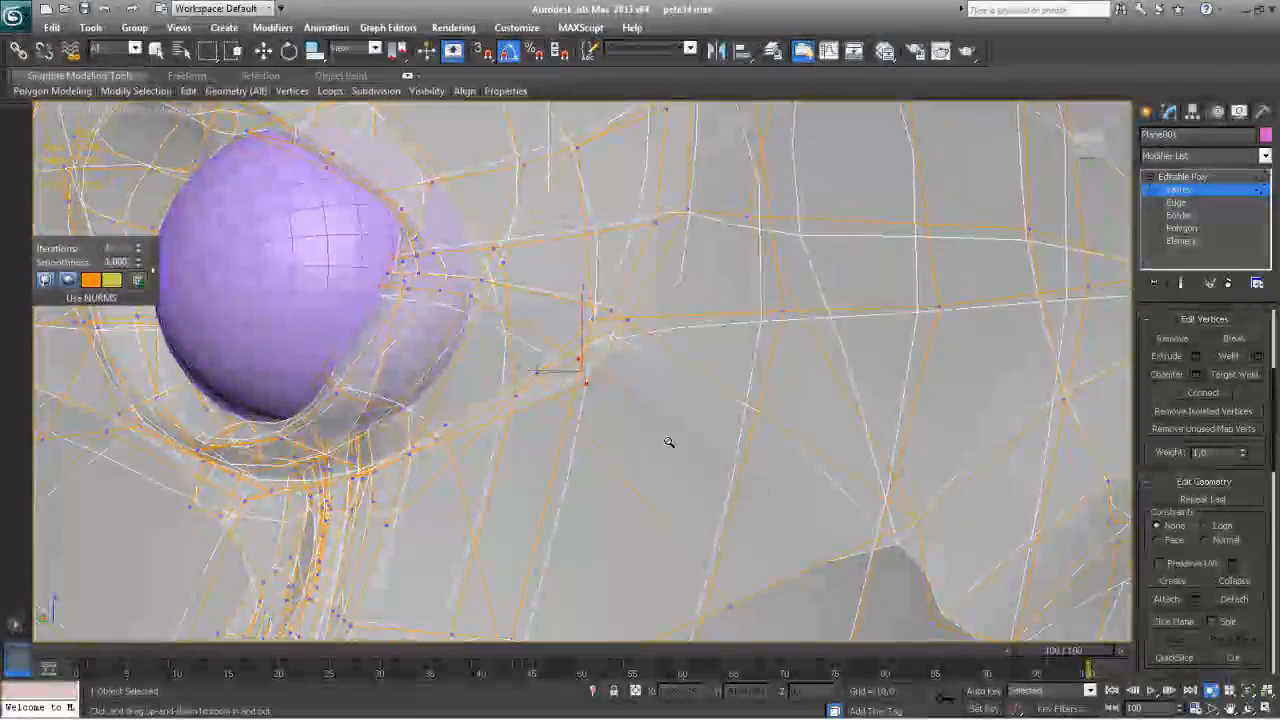
mouse_move(638, 441)
left_mouse_down()
mouse_move(651, 426)
mouse_move(620, 437)
mouse_move(643, 429)
left_mouse_up()
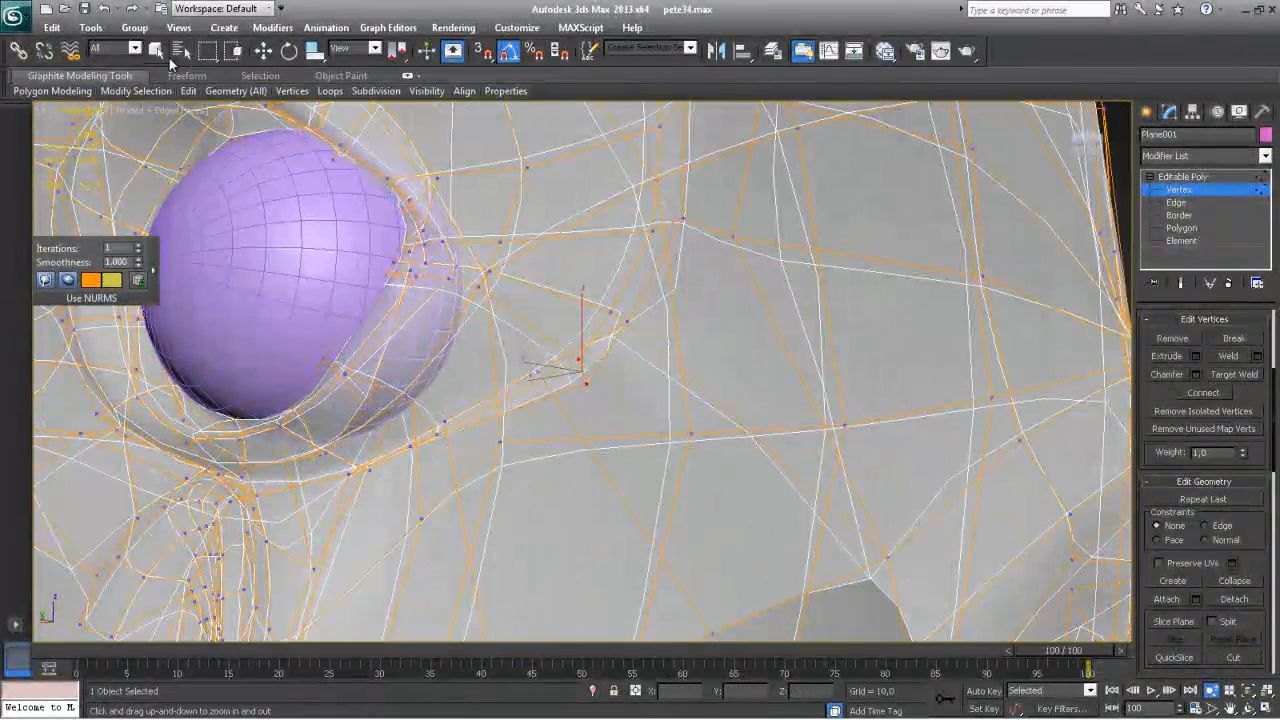
left_click(263, 51)
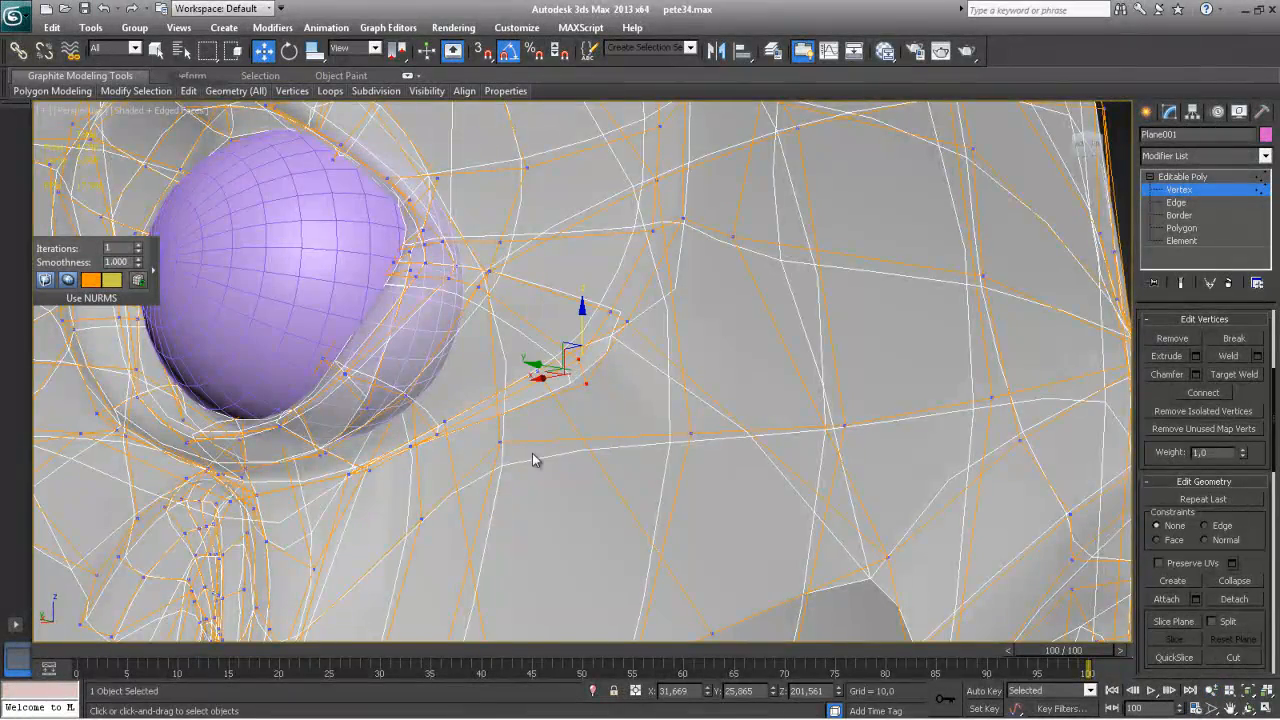
middle_click_drag(532, 453, 544, 461, "alt")
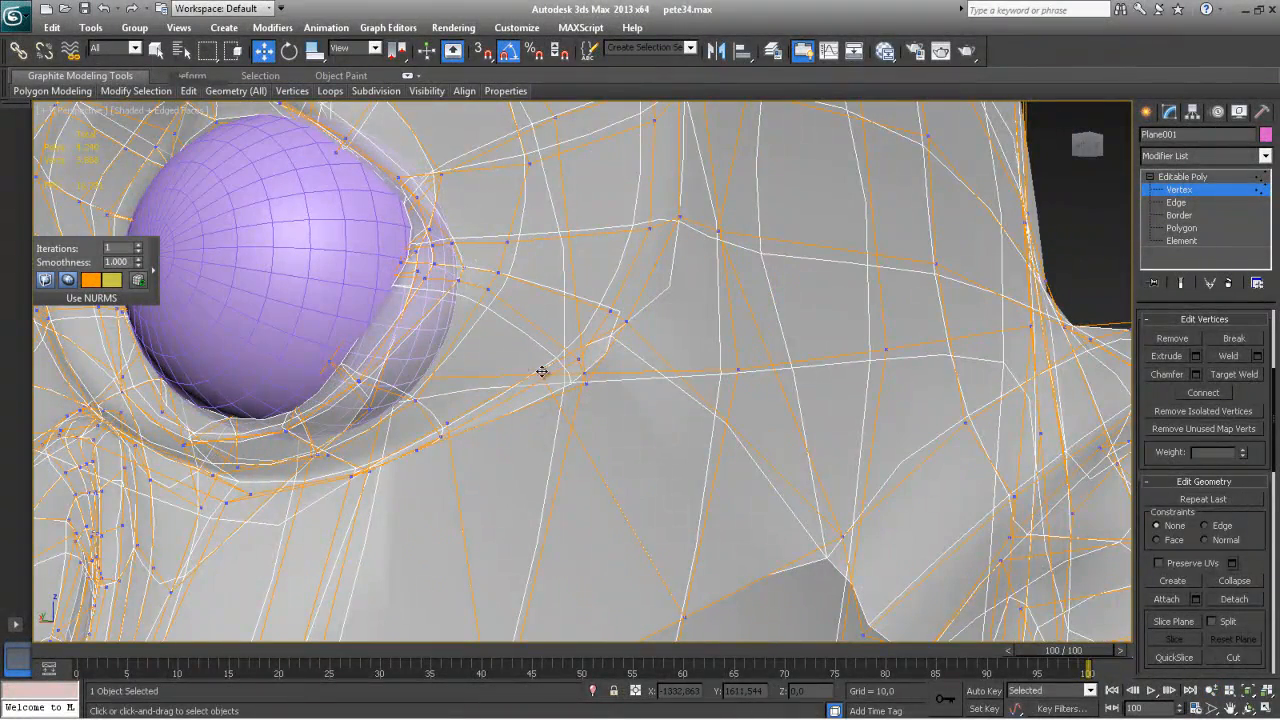
left_click_drag(537, 352, 537, 368)
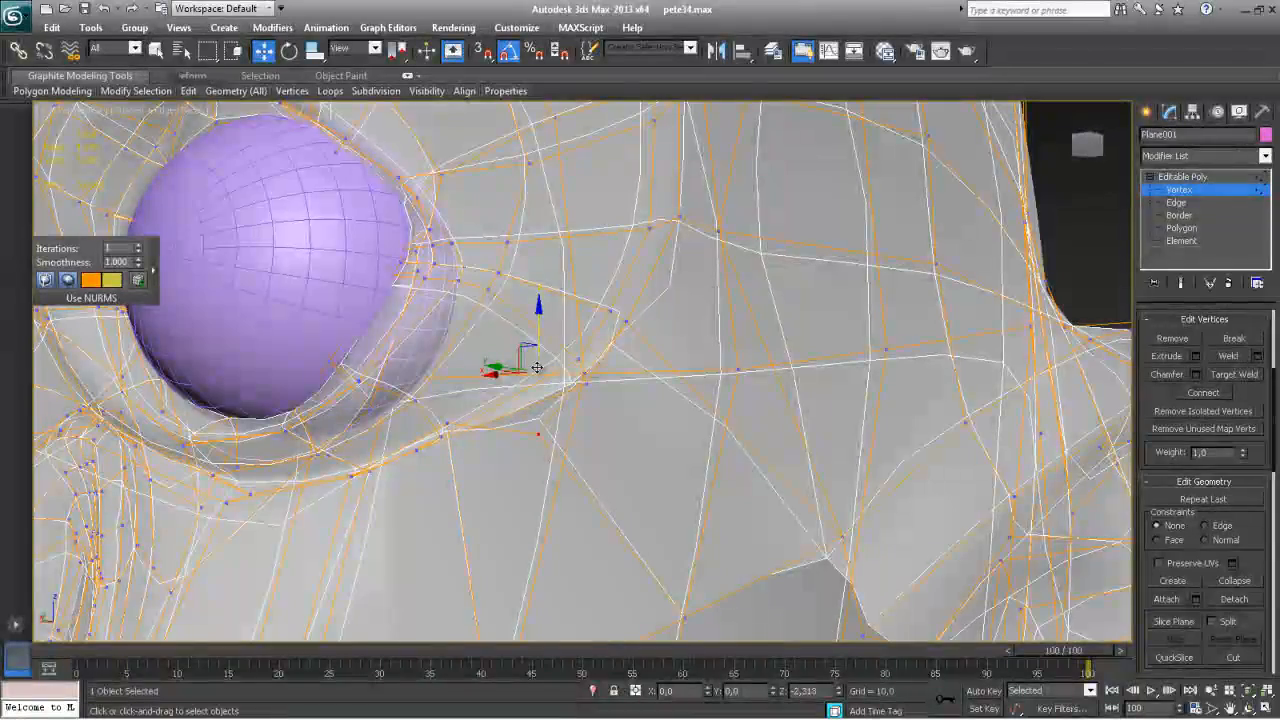
Shift that seam vertex about 3.2 units in negative Y and lower the neighbouring vertex under the eye about 1.5 units
middle_click_drag(509, 438, 489, 466, "alt")
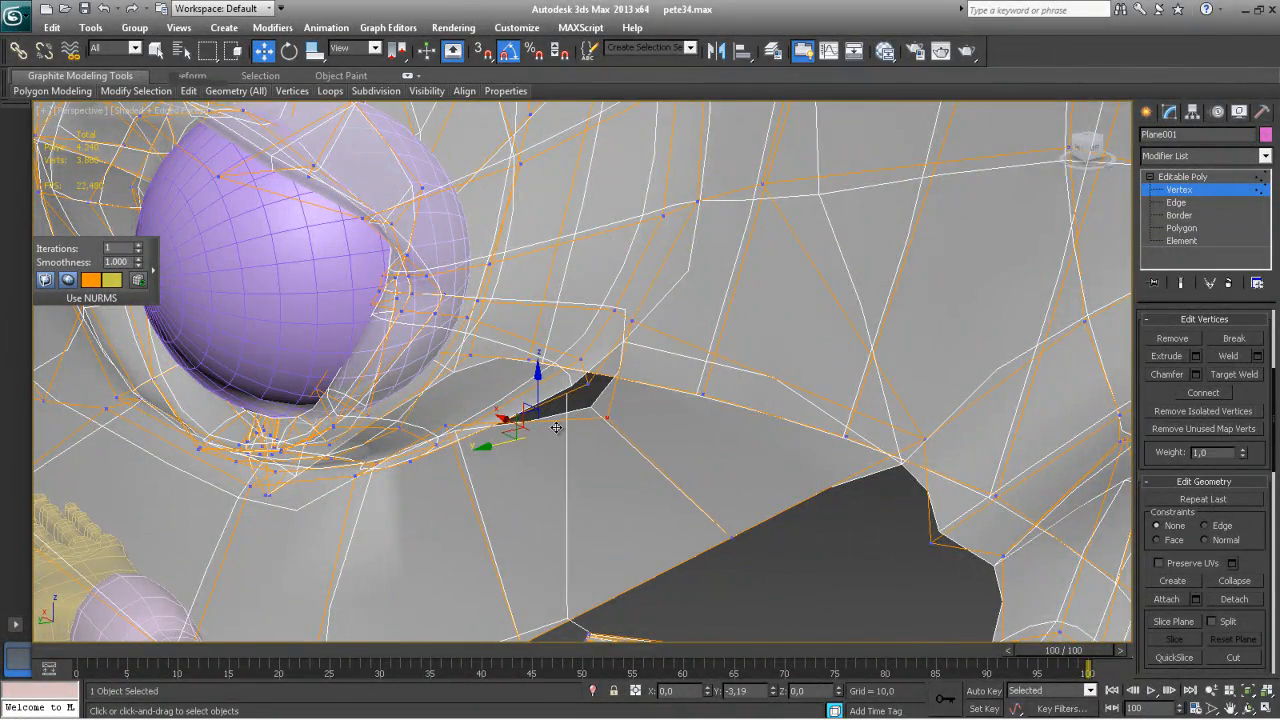
left_click(443, 428)
left_click_drag(443, 362, 449, 402)
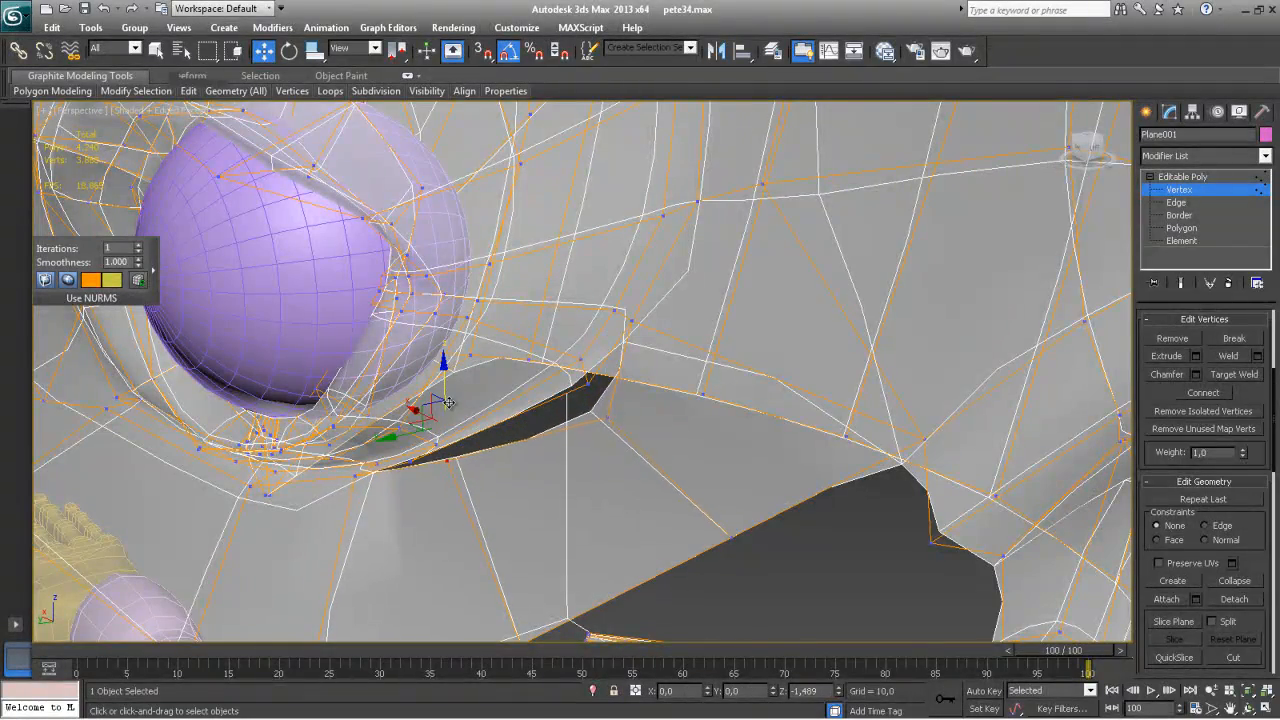
Collapse the two matching vertex pairs along the seam between skull and cheek-to-ear bridge on the eyeball side
middle_click_drag(476, 444, 645, 430, "alt")
left_click_drag(592, 413, 654, 469)
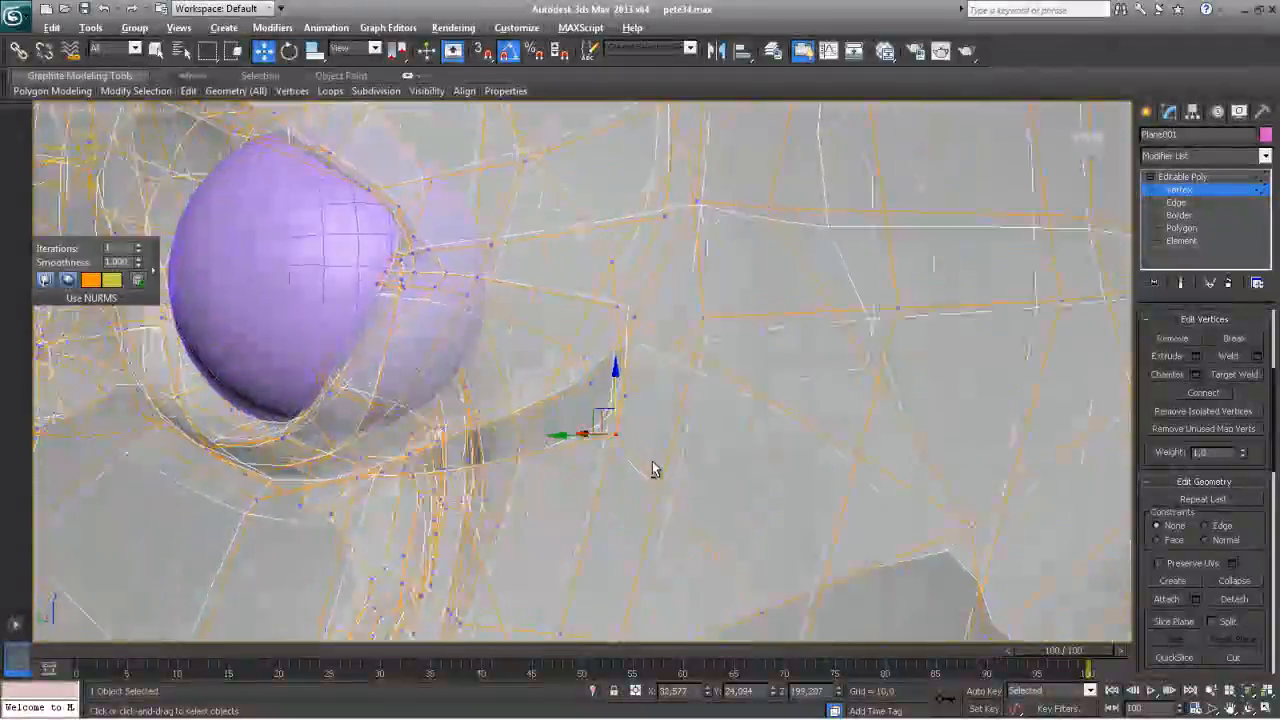
left_click(1224, 582)
mouse_move(736, 471)
middle_mouse_down("alt")
mouse_move(720, 458)
mouse_move(729, 471)
middle_mouse_up("alt")
middle_click_drag(503, 457, 502, 500, "alt")
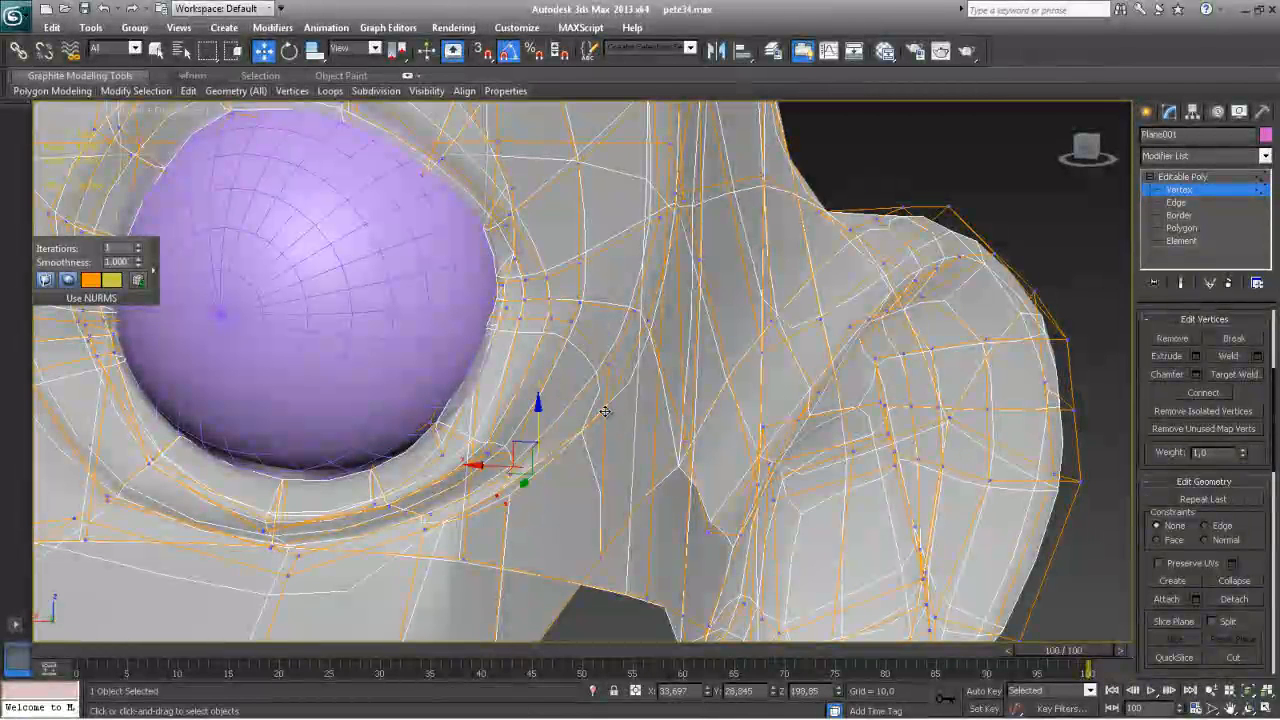
middle_click_drag(643, 489, 657, 463, "alt")
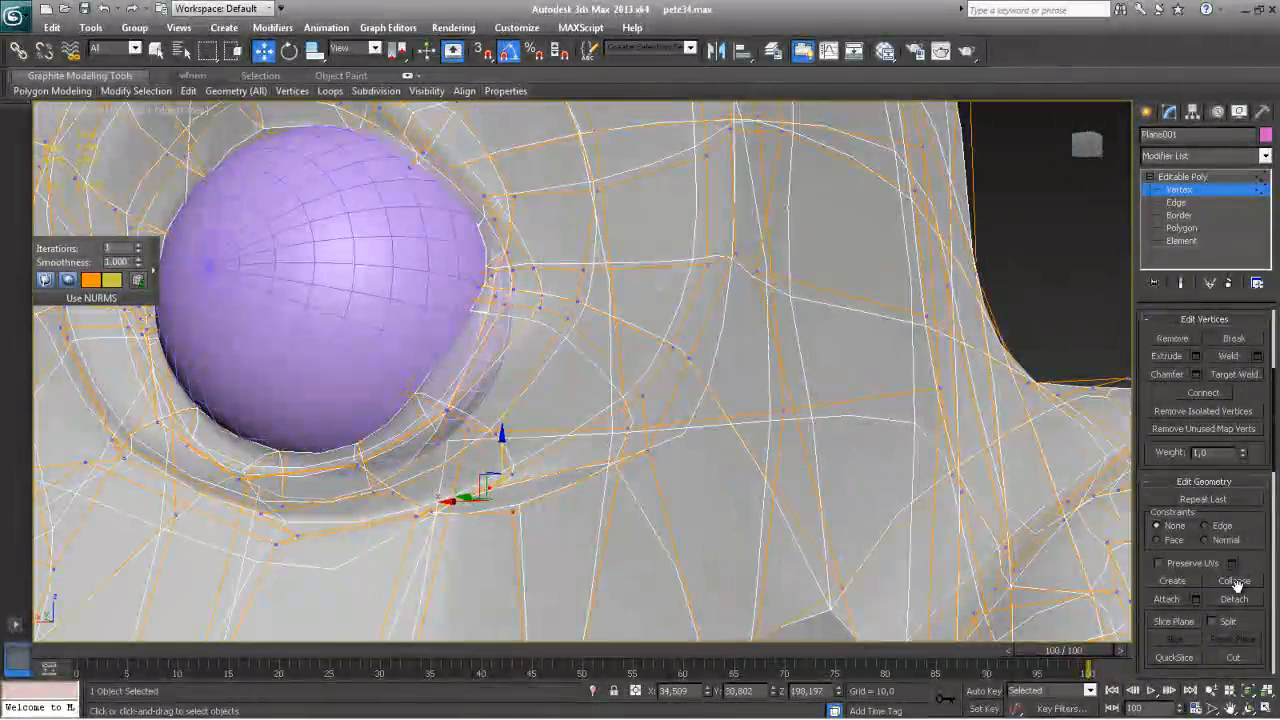
middle_click_drag(636, 545, 634, 393, "alt")
Turn off the see-through display and examine the edges joining the cheek bridge to the socket on the side without the eyeball
key("alt+x")
scroll(626, 522, "down", 5)
scroll(629, 518, "down", 10)
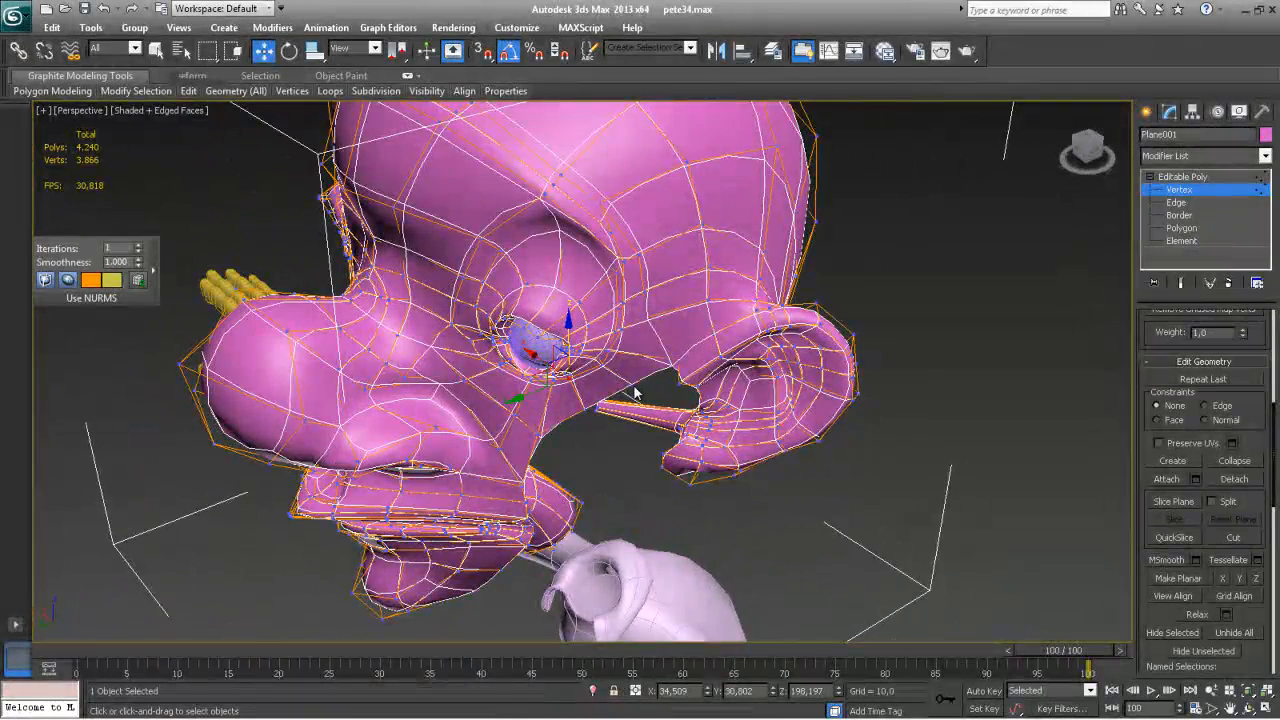
middle_click_drag(592, 438, 310, 399, "alt")
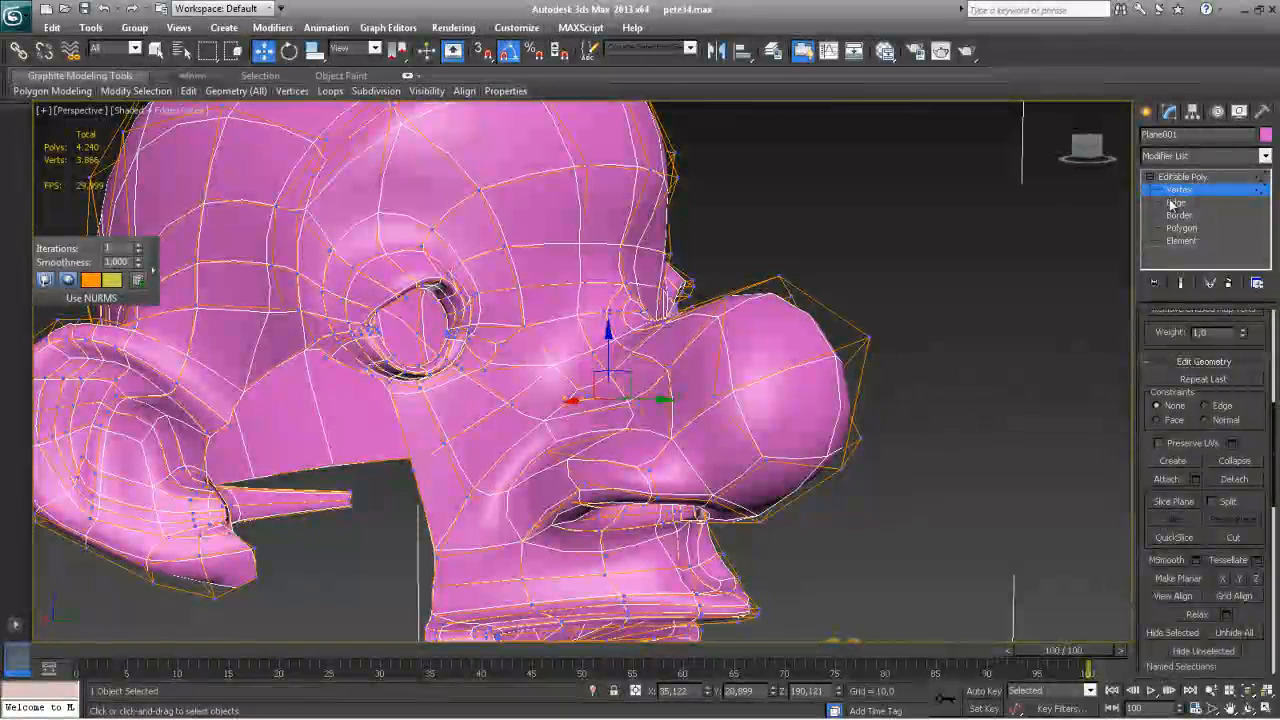
key("2")
left_click(280, 368)
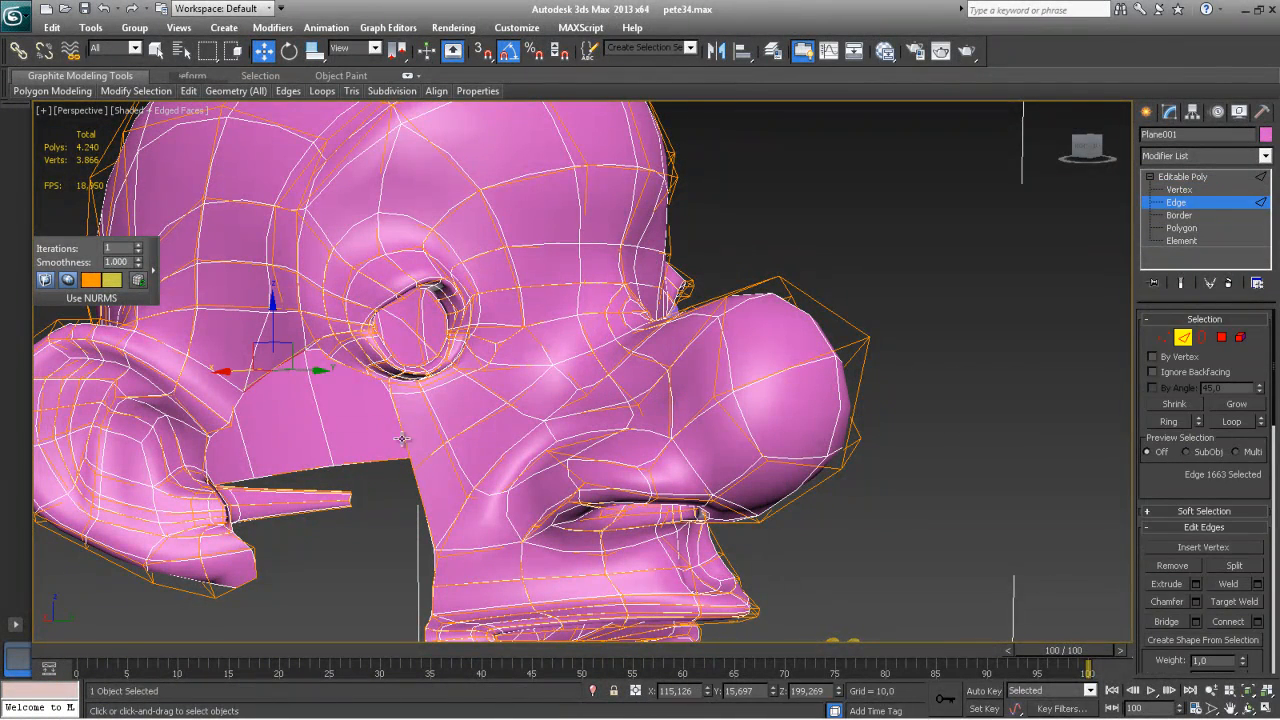
middle_click_drag(328, 492, 400, 486, "alt")
scroll(690, 423, "up", 5)
middle_click_drag(308, 450, 531, 429)
scroll(500, 429, "down", 4)
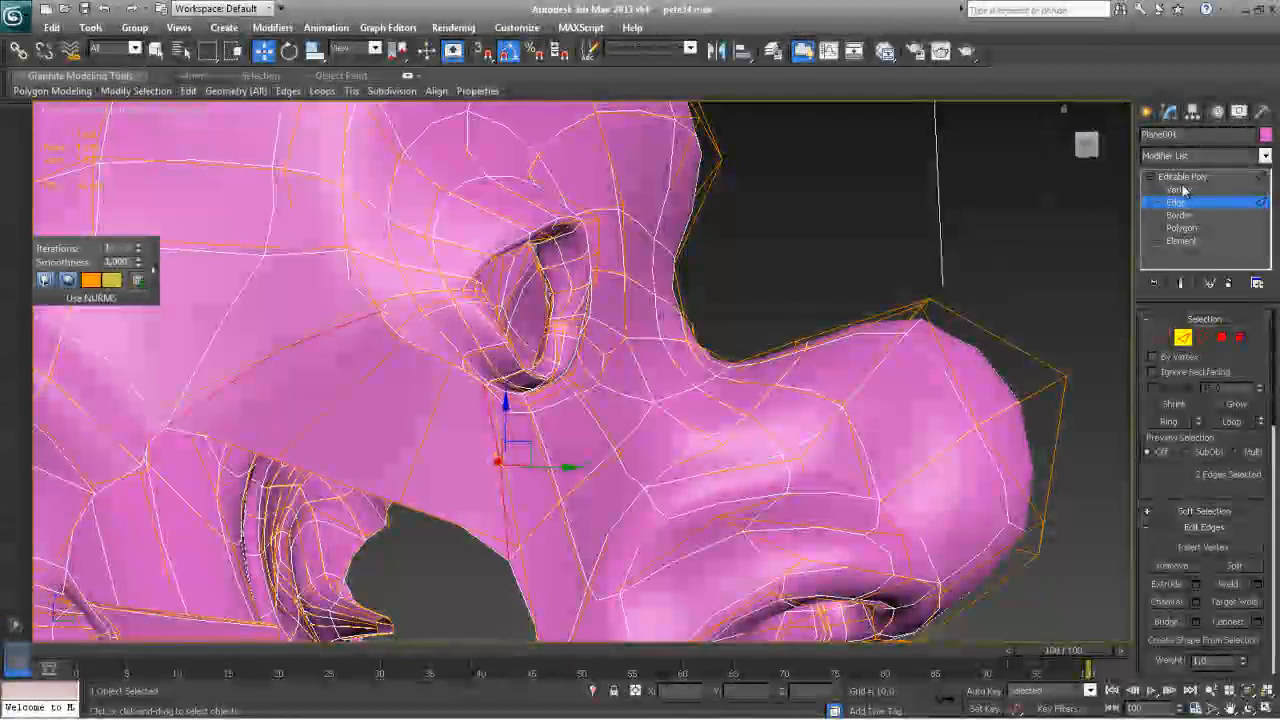
With the head shown see-through, collapse the seam vertex pair beside the outer corner of the empty eye socket
left_click(1183, 190)
middle_click_drag(455, 306, 399, 300, "alt")
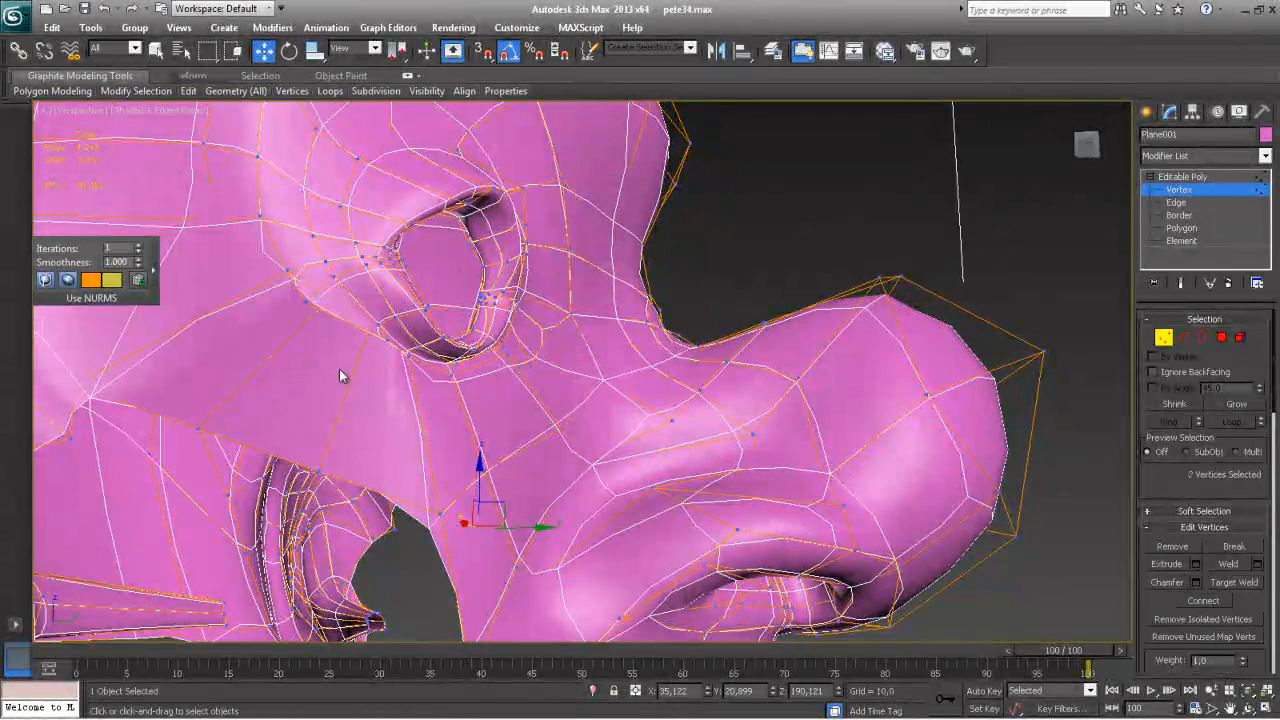
key("alt+x")
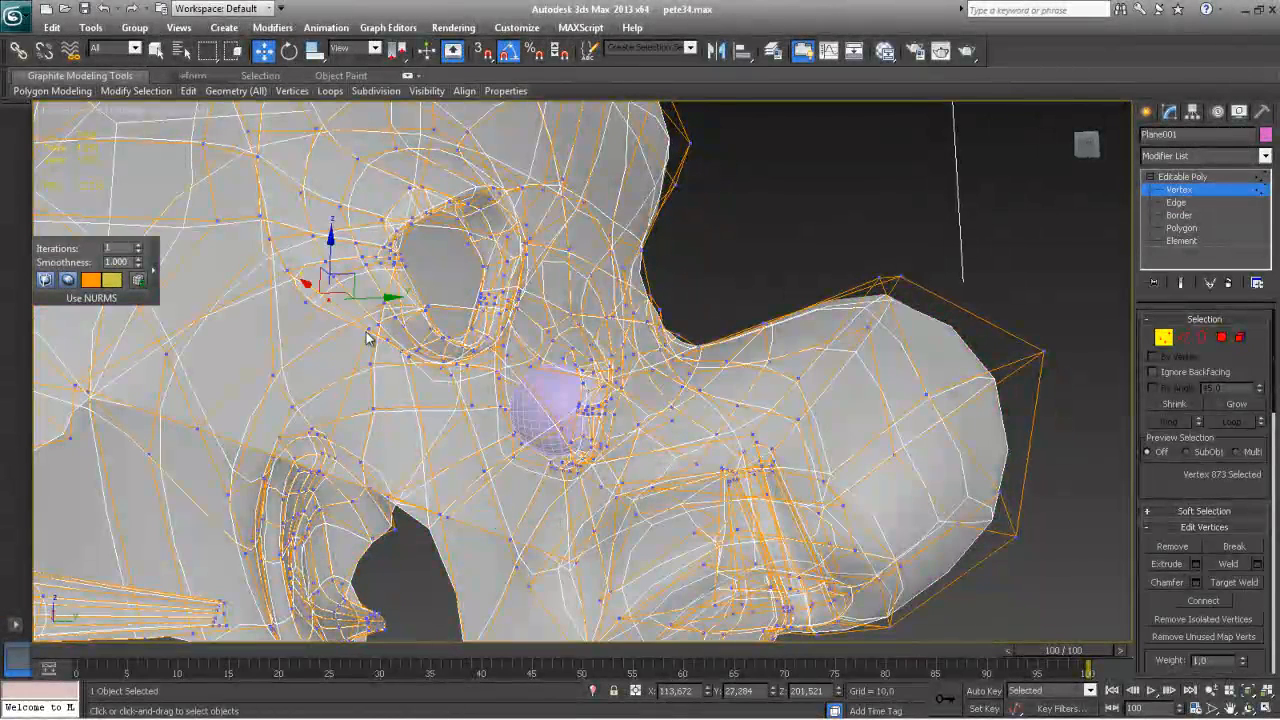
left_click(369, 331, "ctrl")
left_click_drag(350, 266, 350, 269)
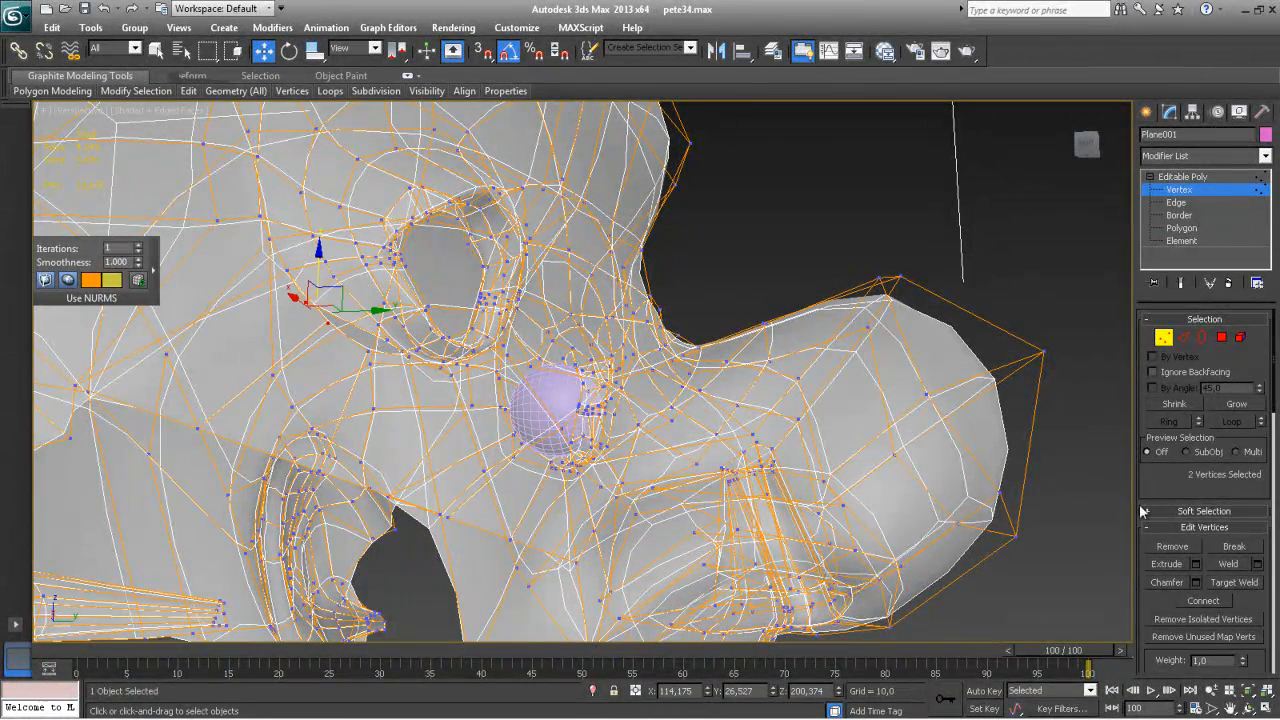
scroll(1250, 600, "down", 3)
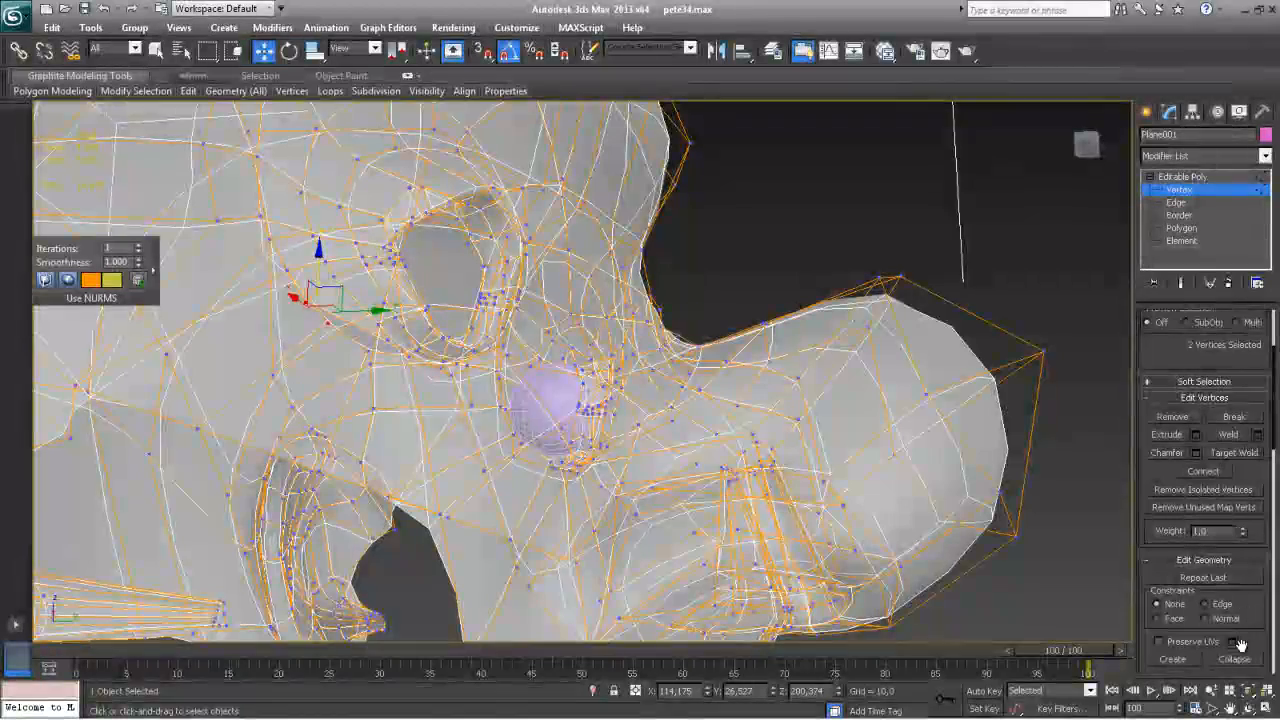
Collapse the neighbouring seam vertex pair just below the empty eye socket
mouse_move(400, 358)
middle_mouse_down("alt")
mouse_move(354, 406)
mouse_move(391, 354)
middle_mouse_up("alt")
left_click(384, 343)
left_click(373, 348, "ctrl")
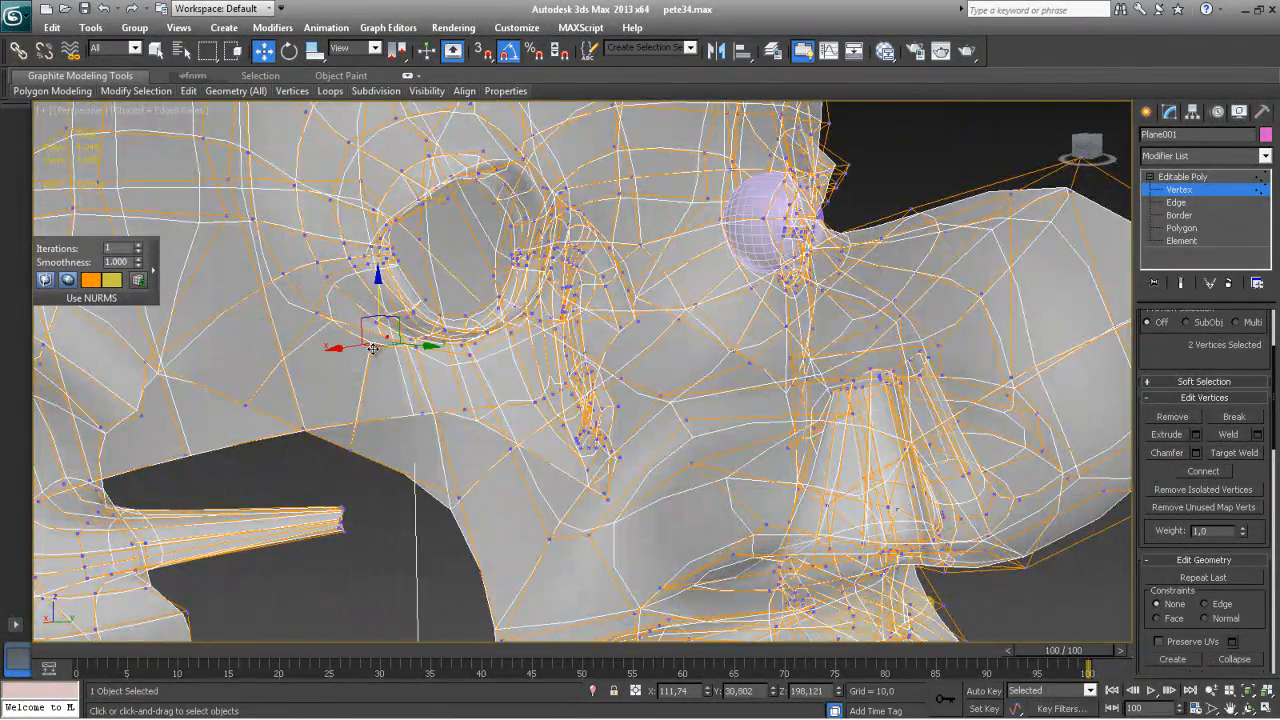
key("ctrl+z")
Select the four lower border vertices of both cheek-to-ear bridges and squash them to about 116% in X and 87% in Y and Z
mouse_move(465, 415)
middle_mouse_down("alt")
mouse_move(500, 390)
mouse_move(423, 420)
mouse_move(391, 449)
mouse_move(519, 455)
mouse_move(426, 457)
middle_mouse_up("alt")
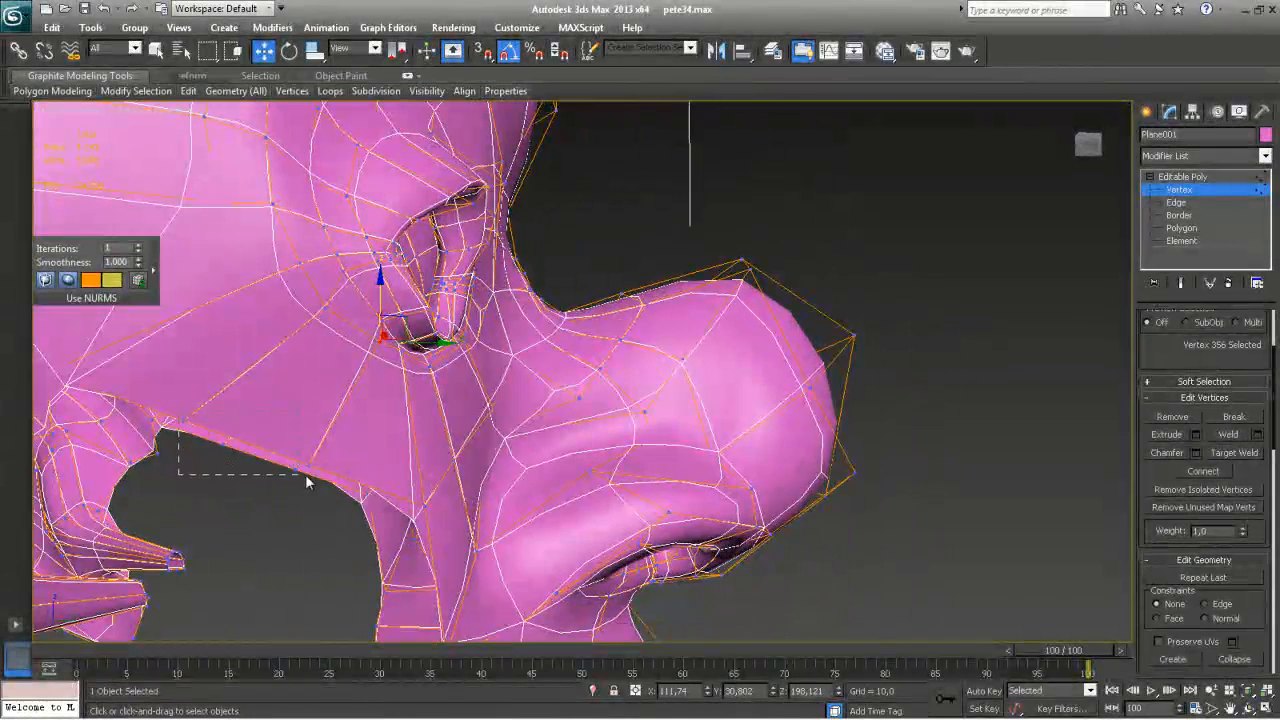
left_click_drag(316, 477, 315, 481)
middle_click_drag(315, 481, 320, 500, "alt")
scroll(391, 451, "down", 5)
middle_click_drag(391, 451, 500, 425, "alt")
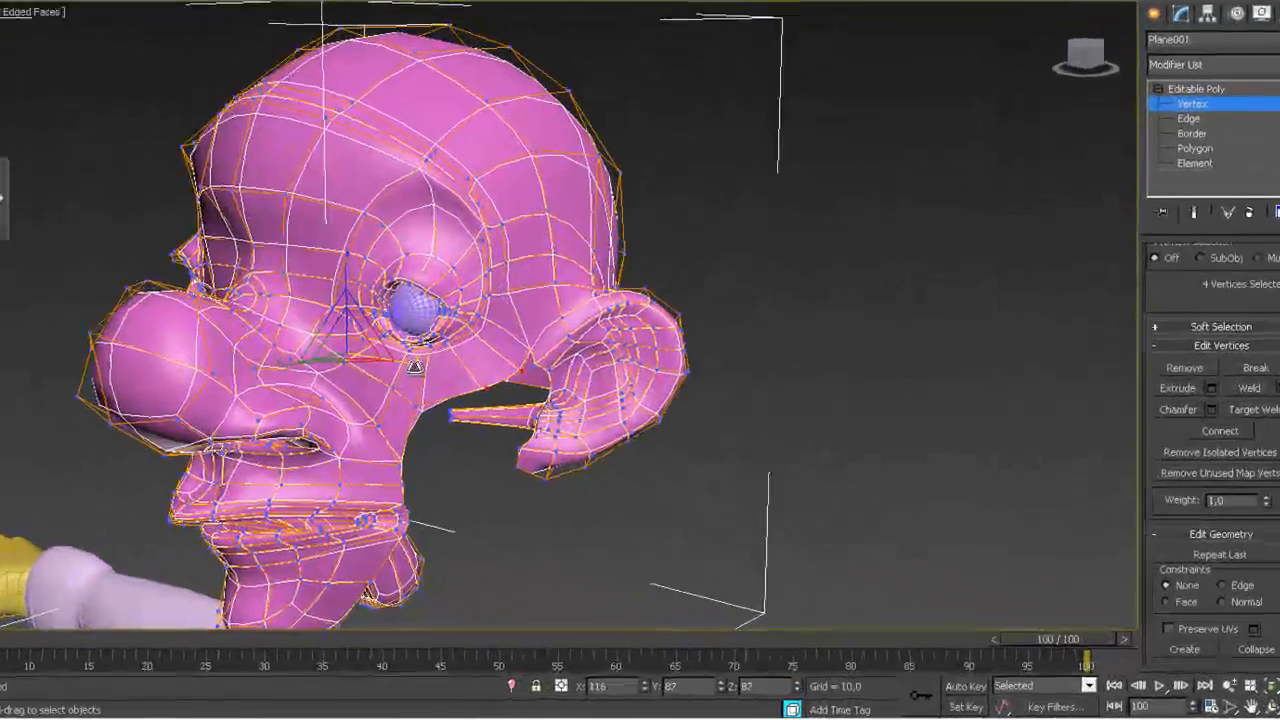
middle_click_drag(414, 367, 481, 388, "alt")
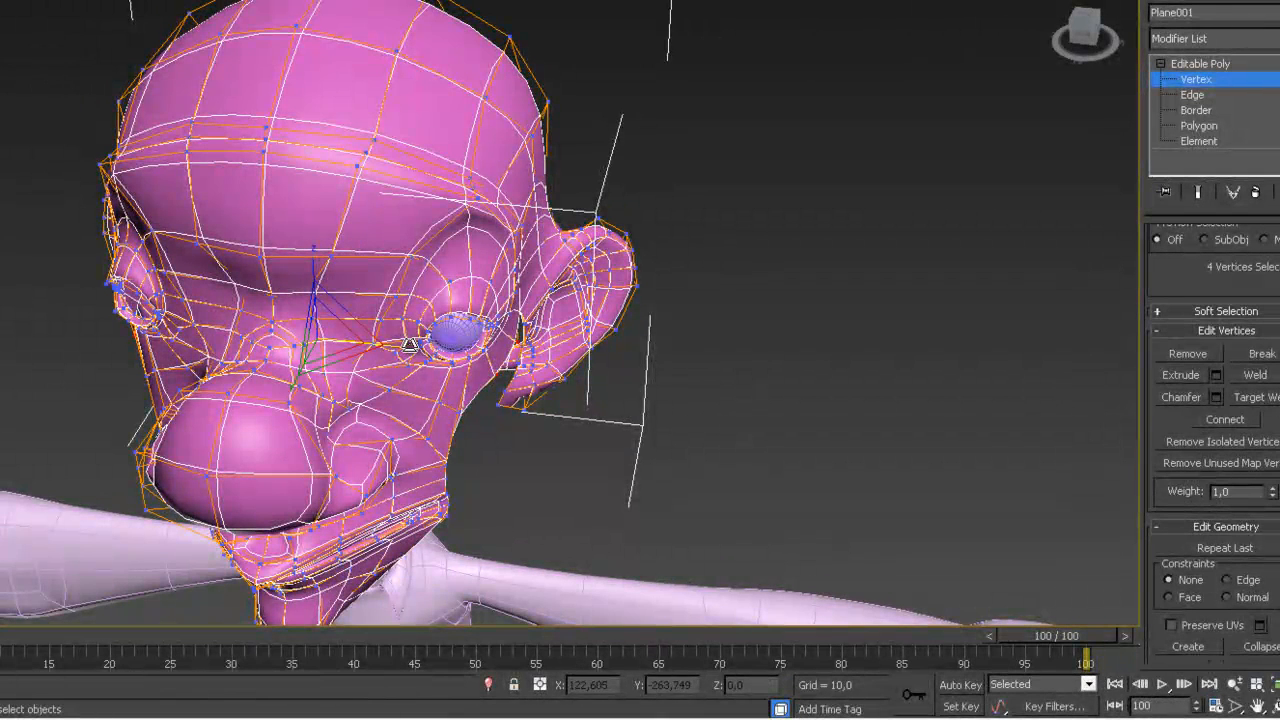
On the side with the eyeball, bridge the cheek's open border edges to the matching edges behind the mouth with 3 segments
middle_click_drag(407, 345, 305, 314, "alt")
middle_click_drag(386, 400, 377, 335)
scroll(364, 380, "up", 3)
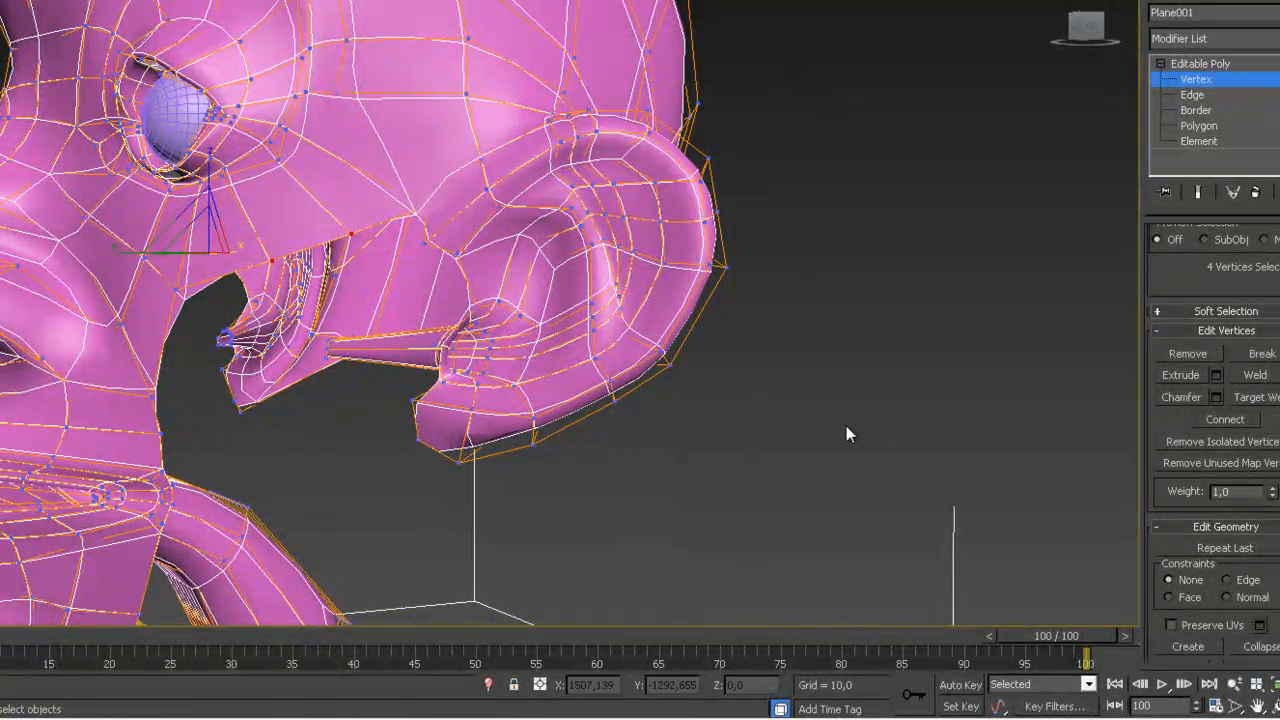
left_click(1192, 95)
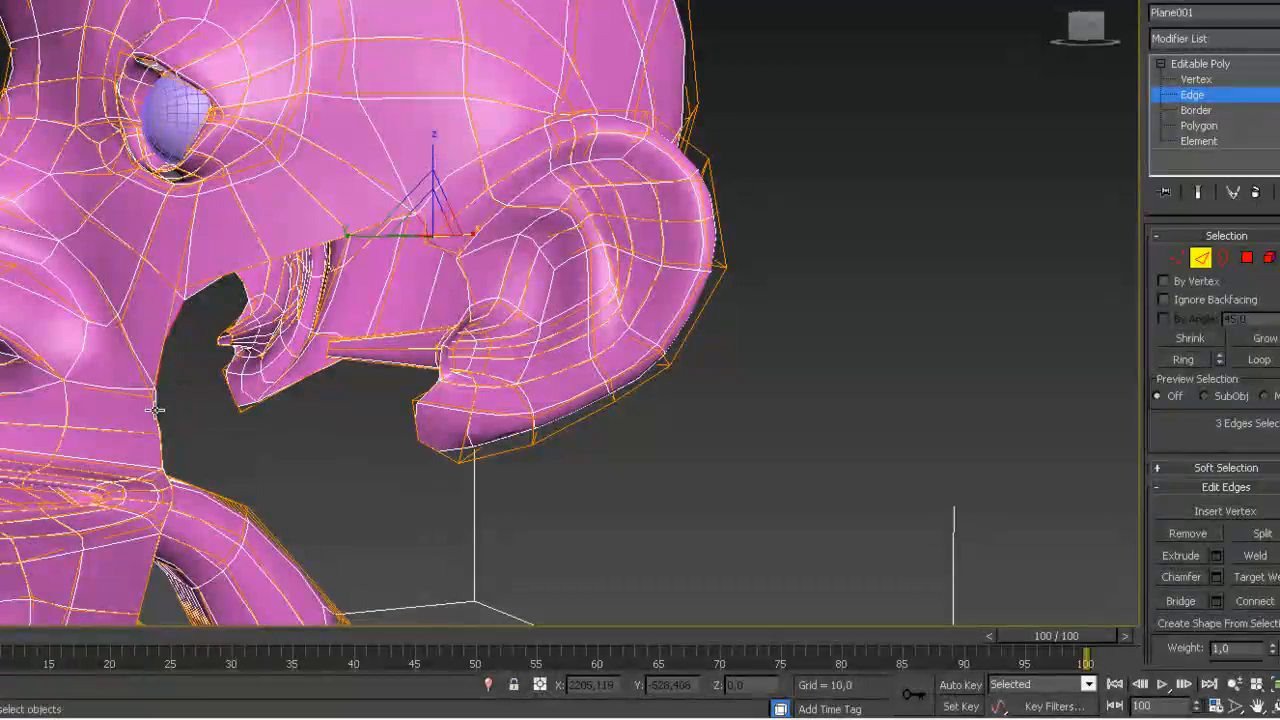
left_click(1216, 601)
middle_click_drag(440, 415, 118, 535, "alt")
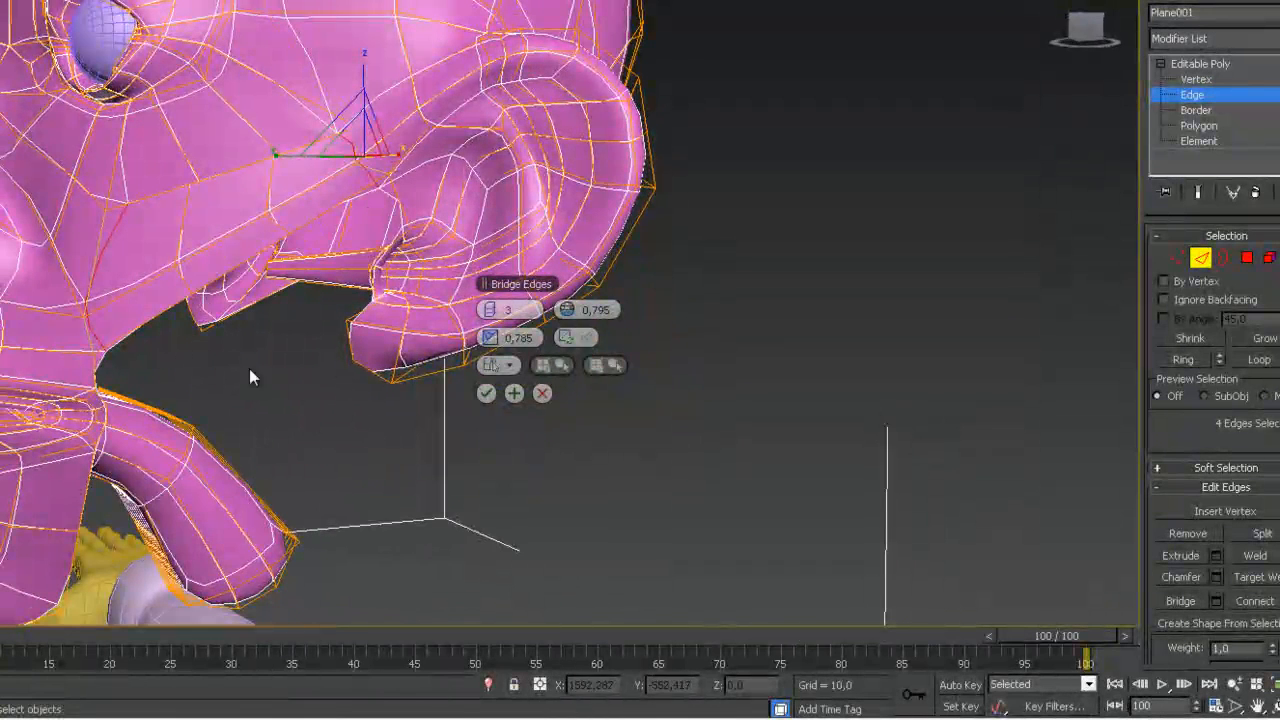
middle_click_drag(221, 470, 337, 362, "alt")
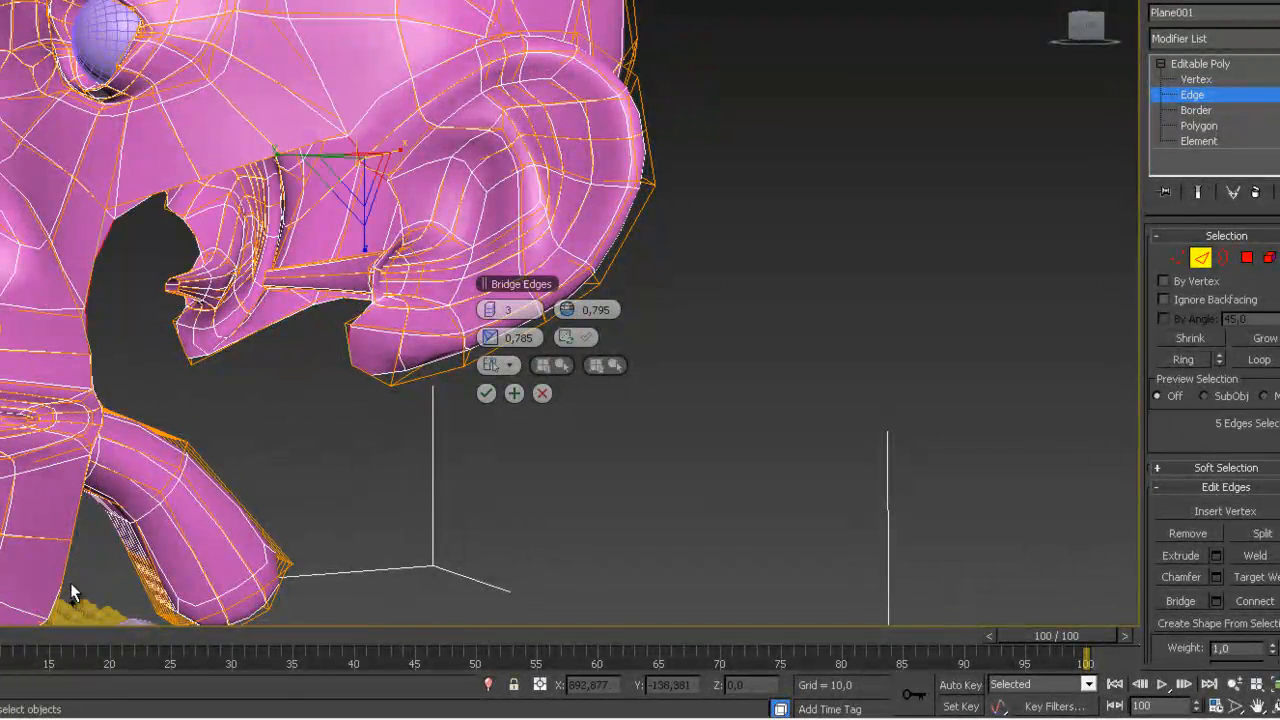
middle_click_drag(238, 407, 245, 242, "alt")
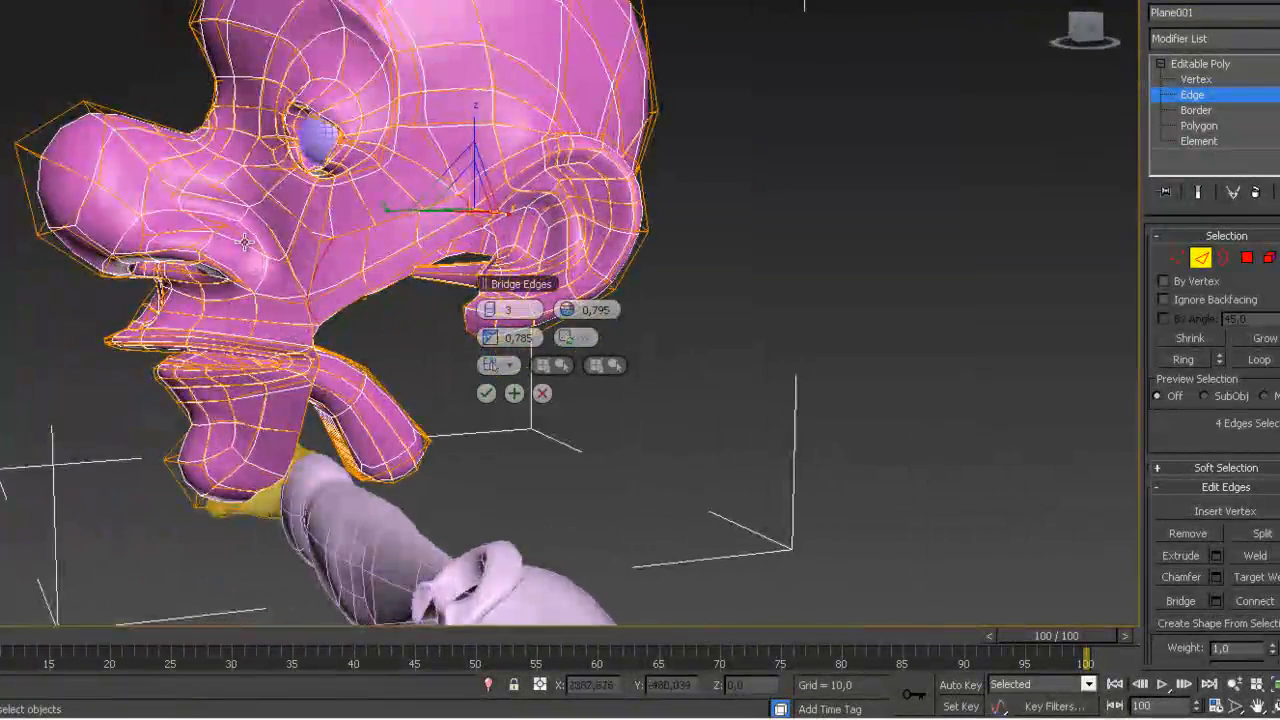
left_click(485, 392)
Bridge the matching cheek and mouth-side border edges with 3 segments on the side with the empty eye socket
middle_click_drag(222, 316, 202, 335, "alt")
left_click(283, 334)
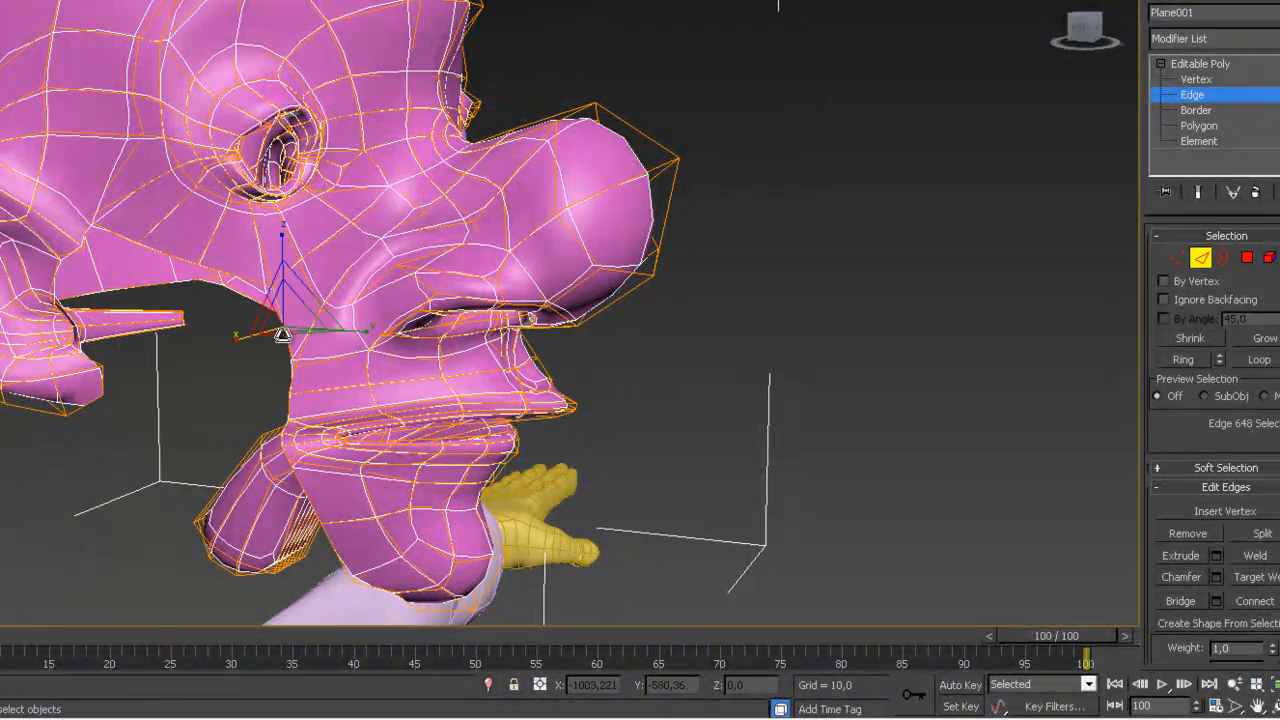
left_click(292, 370, "ctrl")
left_click(84, 236, "ctrl")
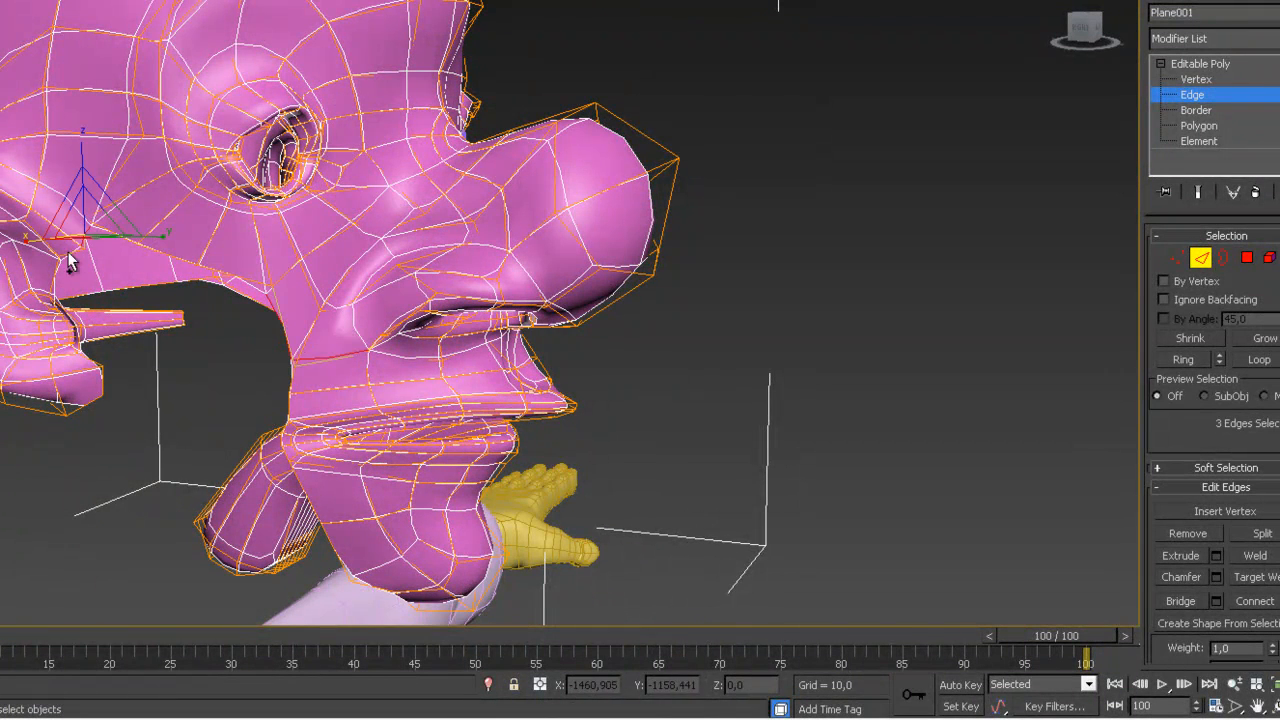
left_click(65, 255, "ctrl")
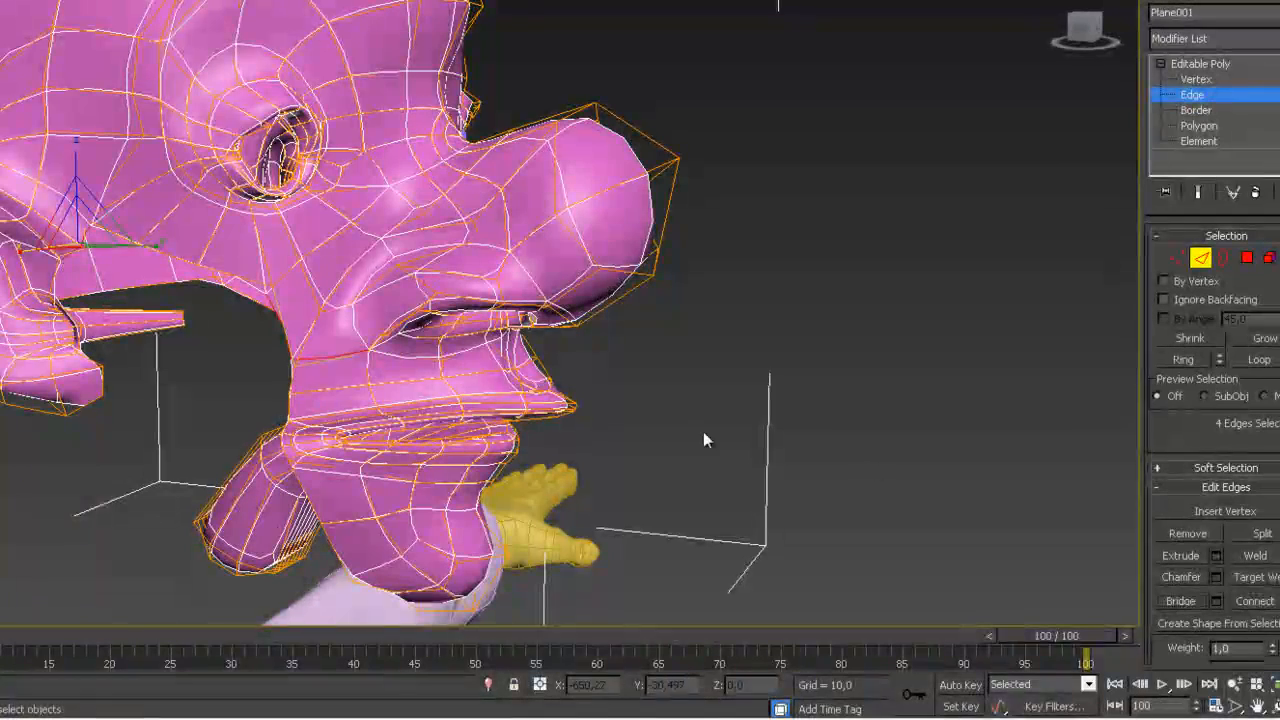
left_click(335, 358, "ctrl")
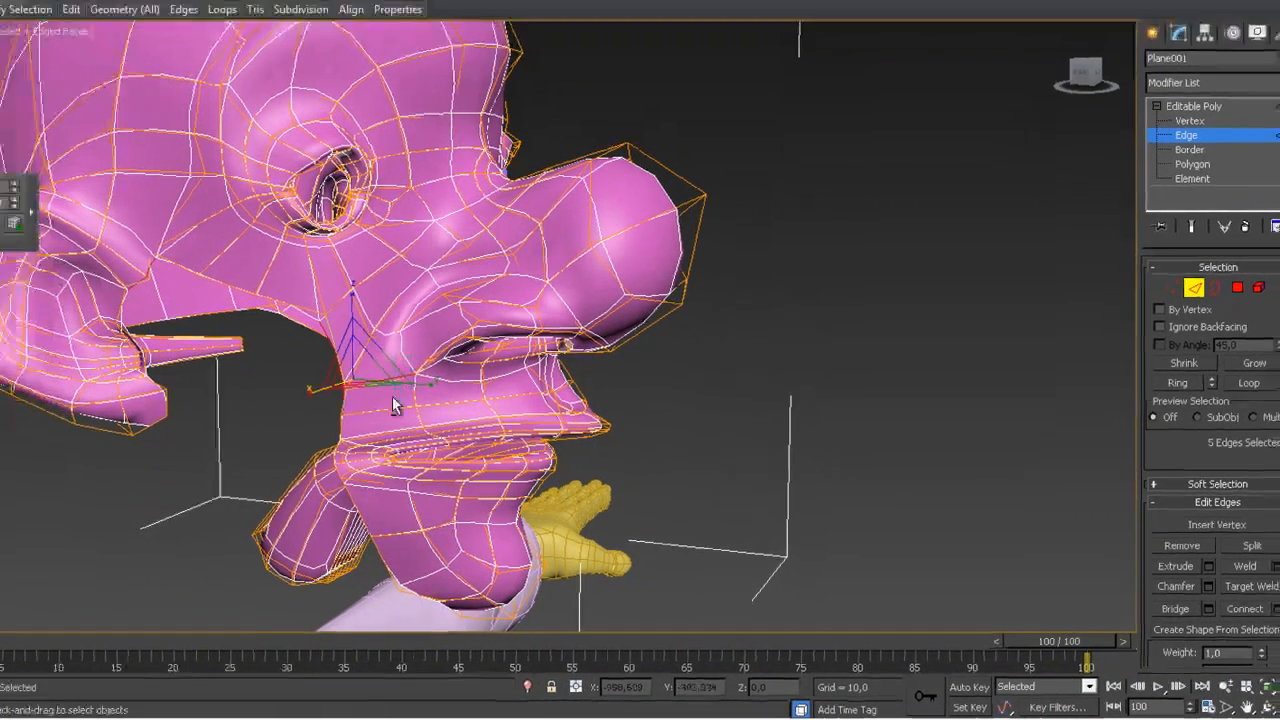
key("ctrl+z")
middle_click_drag(318, 389, 325, 378, "alt")
left_click(252, 321)
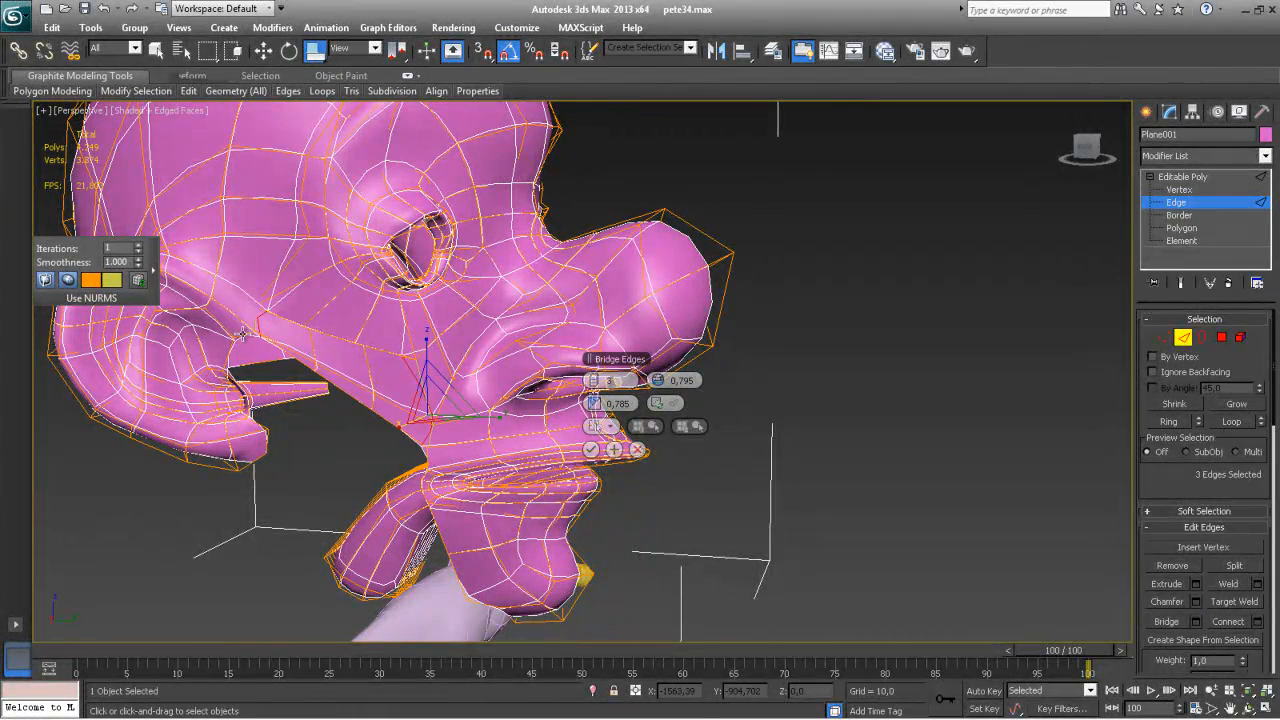
mouse_move(583, 406)
middle_mouse_down("alt")
mouse_move(620, 420)
mouse_move(600, 423)
mouse_move(567, 393)
middle_mouse_up("alt")
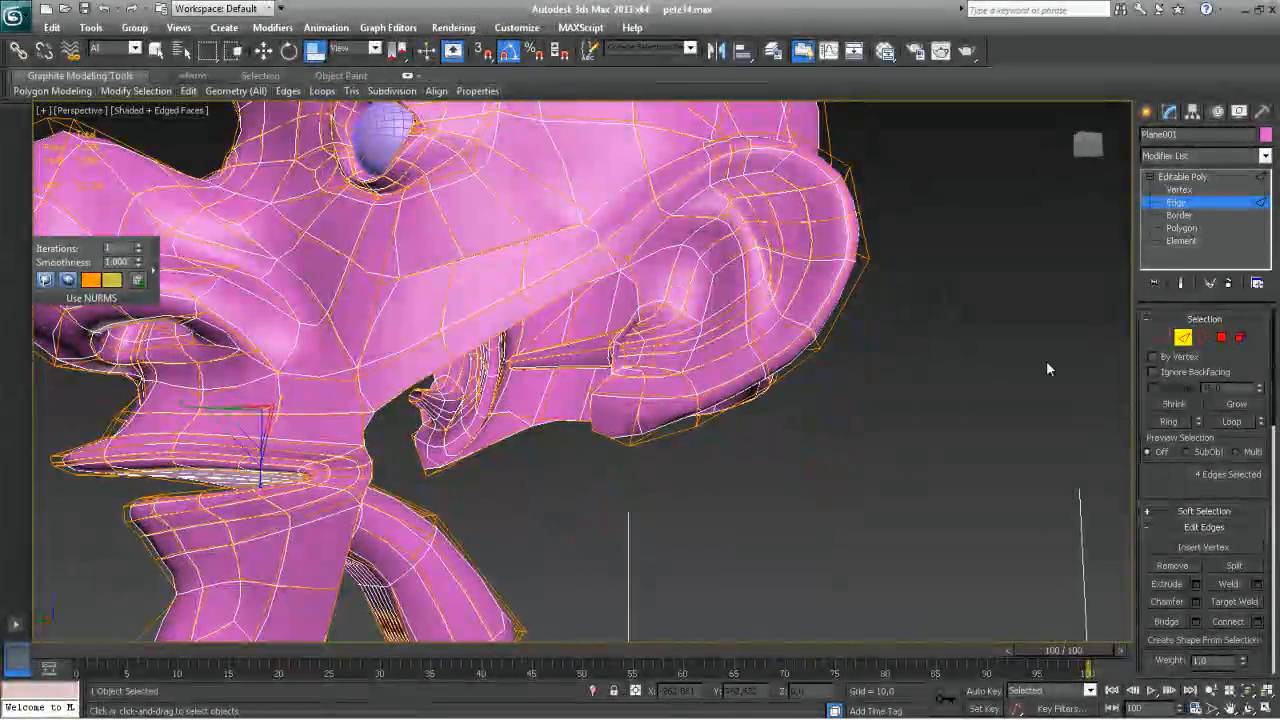
Collapse the seam vertex pairs between the new cheek bridge and the cheek above it on the eyeball side
left_click(1164, 338)
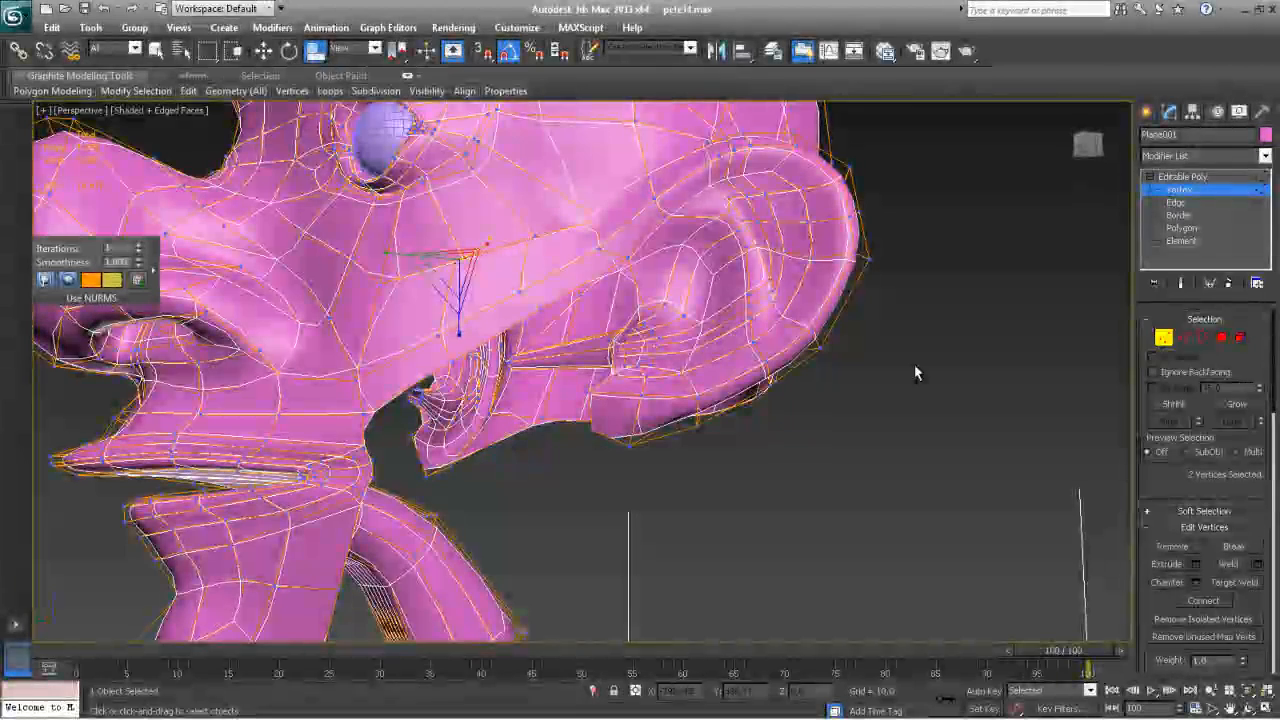
scroll(1249, 590, "down", 4)
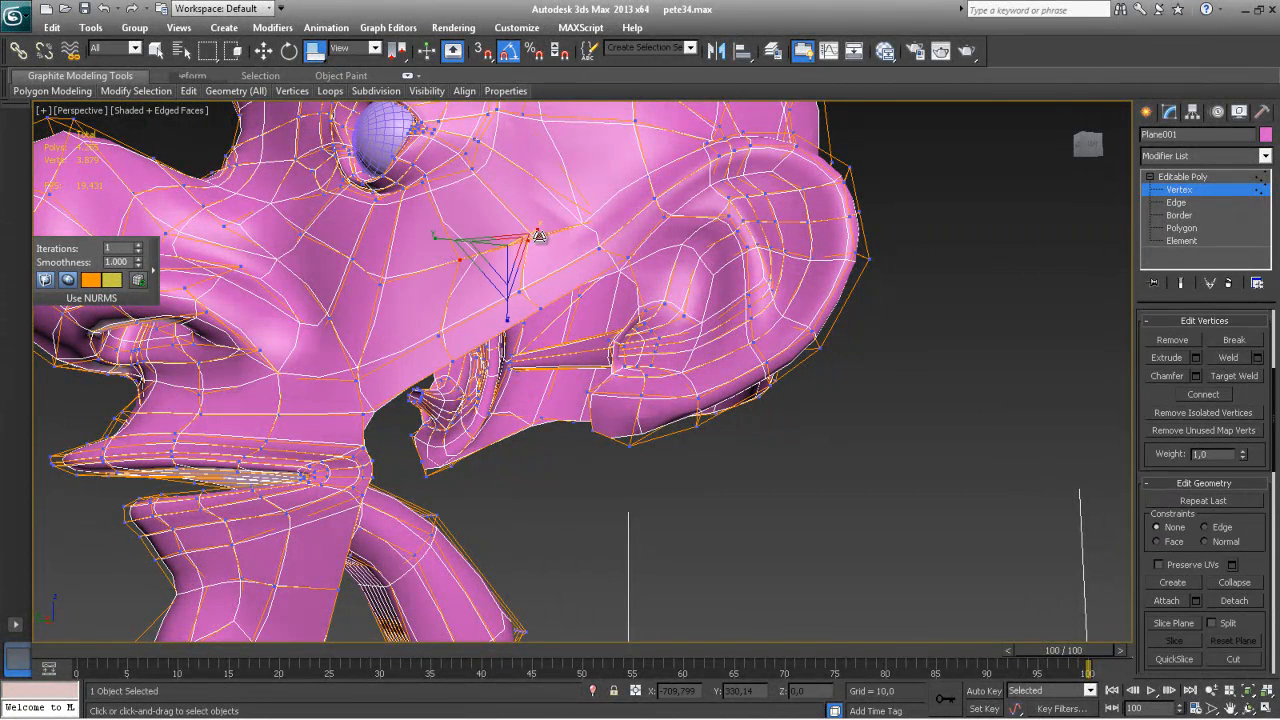
middle_click_drag(438, 412, 457, 420, "alt")
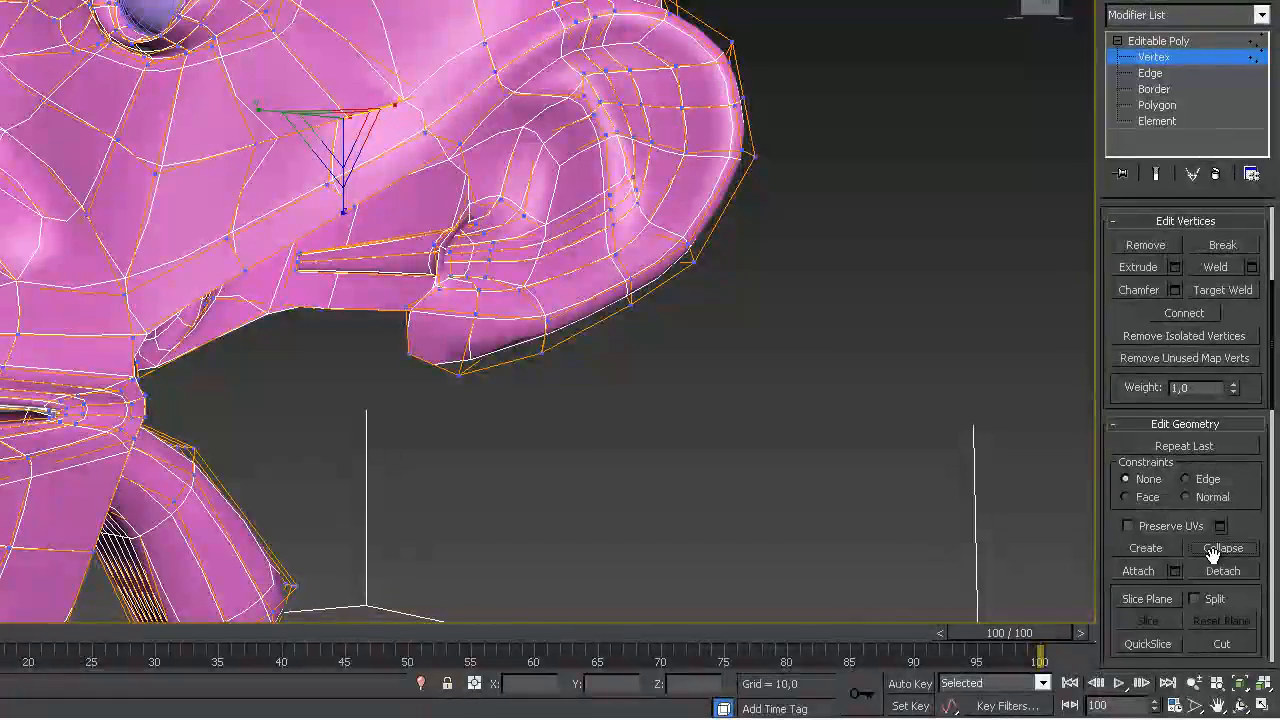
Close the matching seam on the empty-socket side by collapsing its vertex pairs one after another
scroll(413, 389, "up", 6)
middle_click_drag(627, 407, 559, 364, "alt")
middle_click_drag(504, 267, 441, 93, "alt")
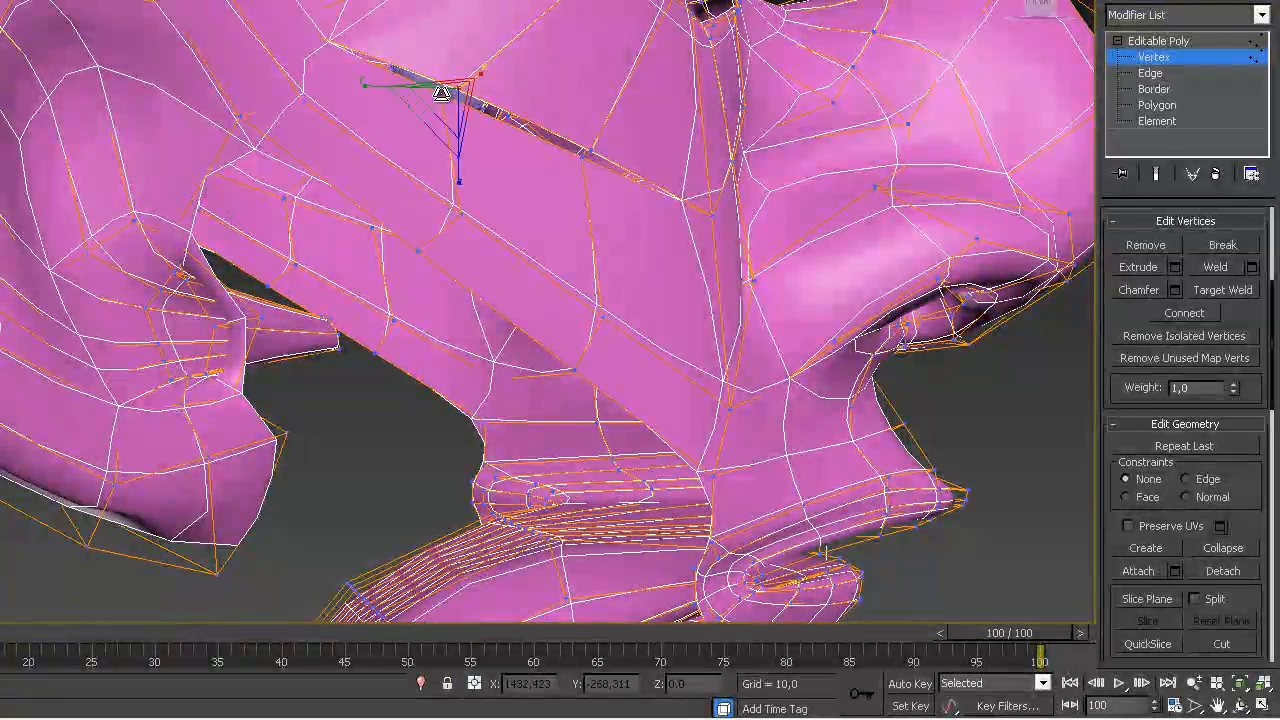
left_click(1224, 549)
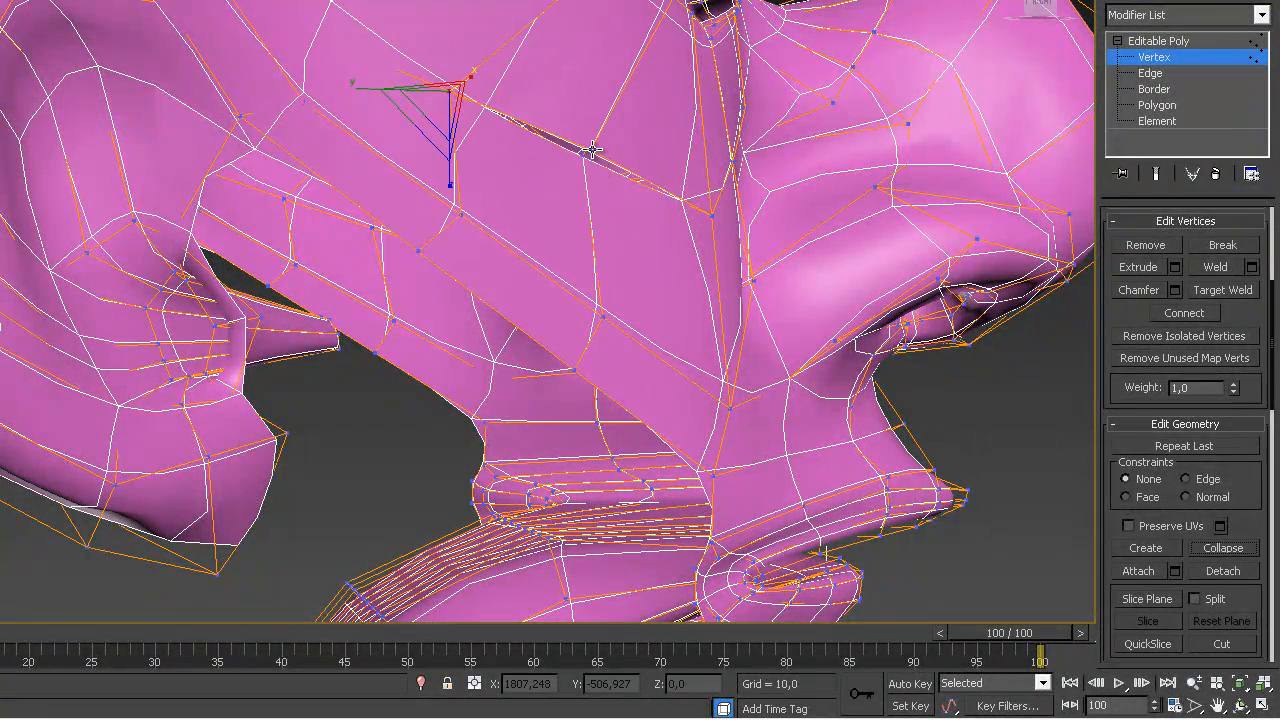
left_click(1206, 547)
Select the collapsed seam vertices on both cheeks and scale them to adjust the cheeks' width
middle_click_drag(680, 480, 556, 402, "alt")
middle_click_drag(556, 402, 373, 463)
scroll(371, 463, "down", 9)
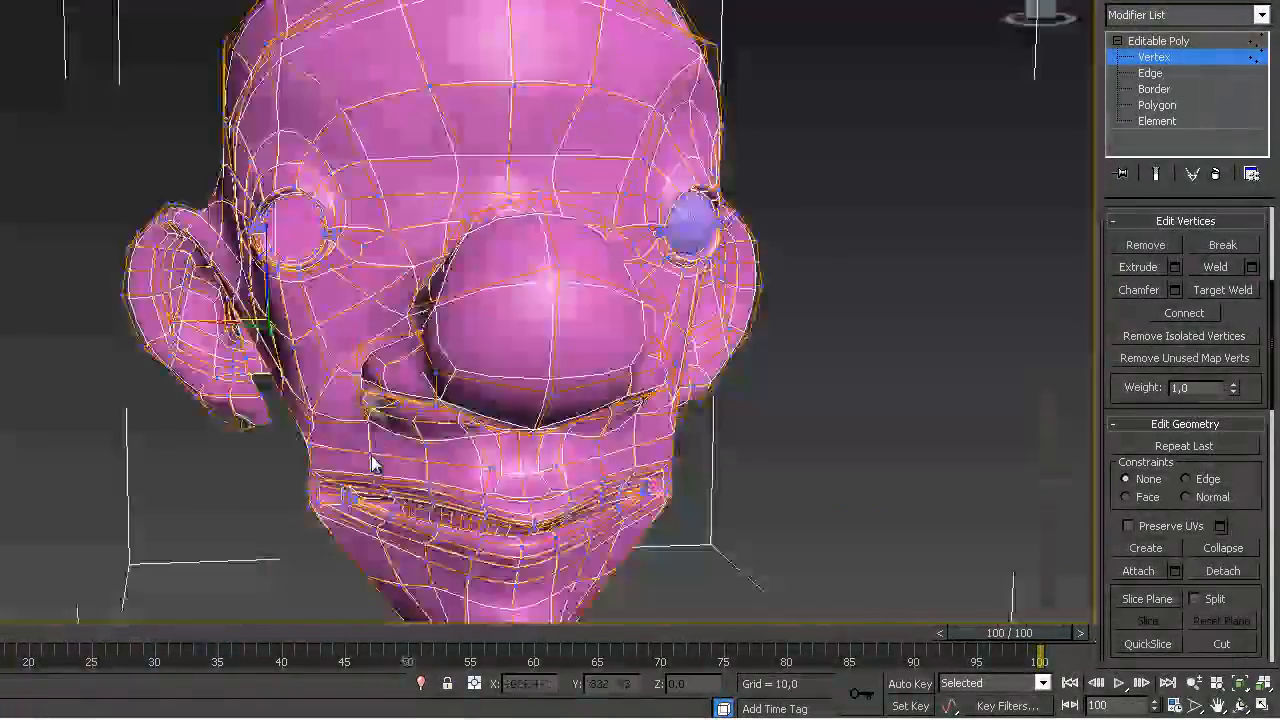
middle_click_drag(450, 458, 344, 471, "alt")
scroll(480, 427, "up", 3)
middle_click_drag(487, 425, 322, 345, "alt")
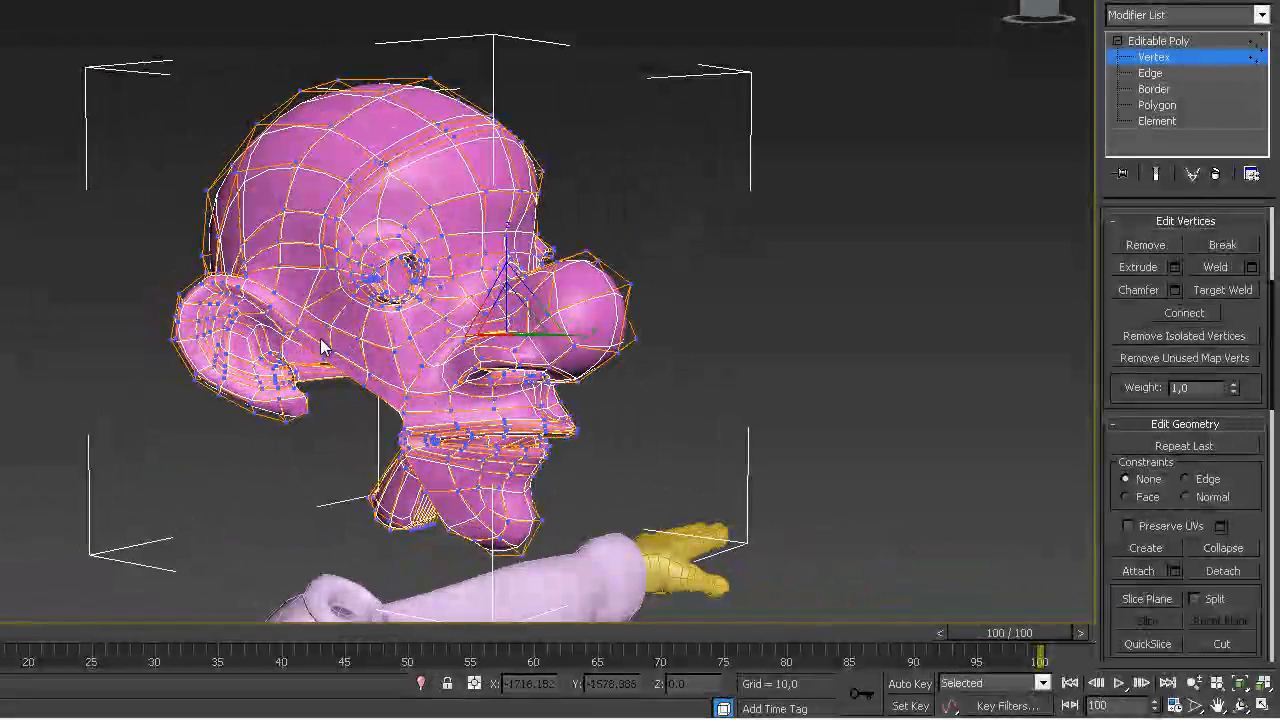
left_click(368, 371, "ctrl")
middle_click_drag(331, 354, 386, 345, "alt")
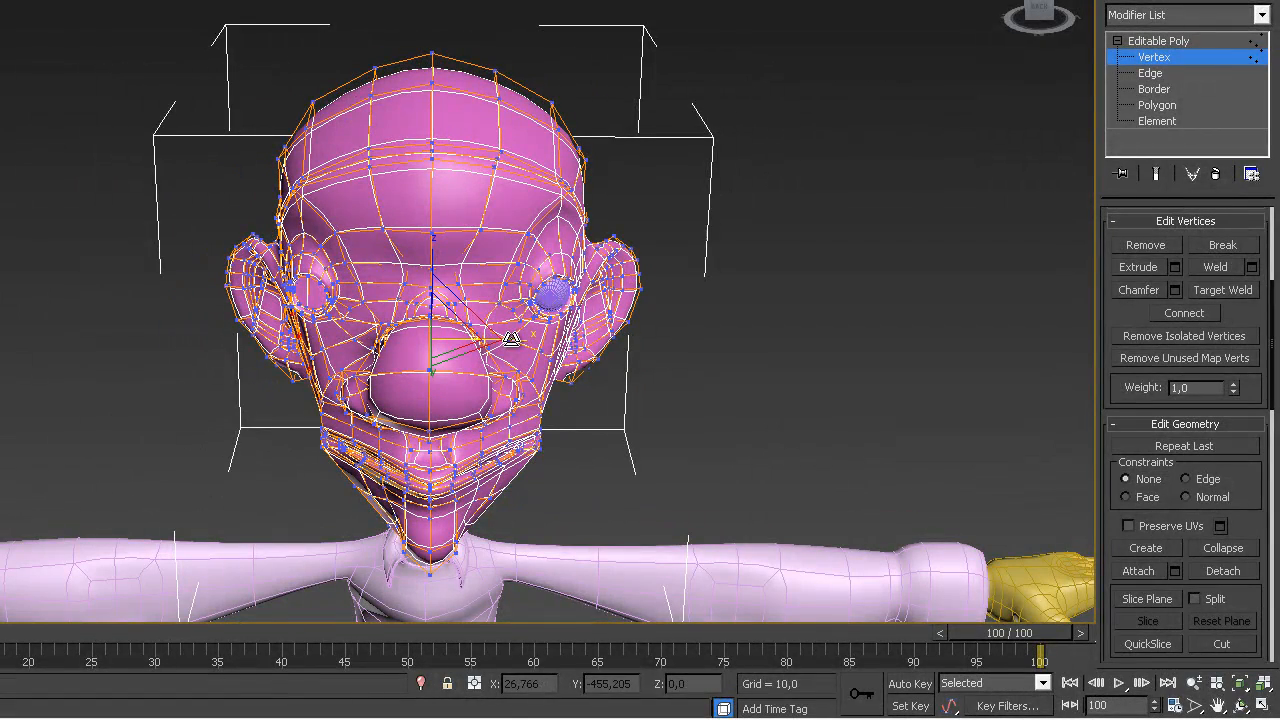
left_click_drag(516, 341, 513, 342)
Refine the cheek vertex selection on both sides and scale it to about 108% in X and 92% in Y and Z
middle_click_drag(662, 402, 590, 334, "alt")
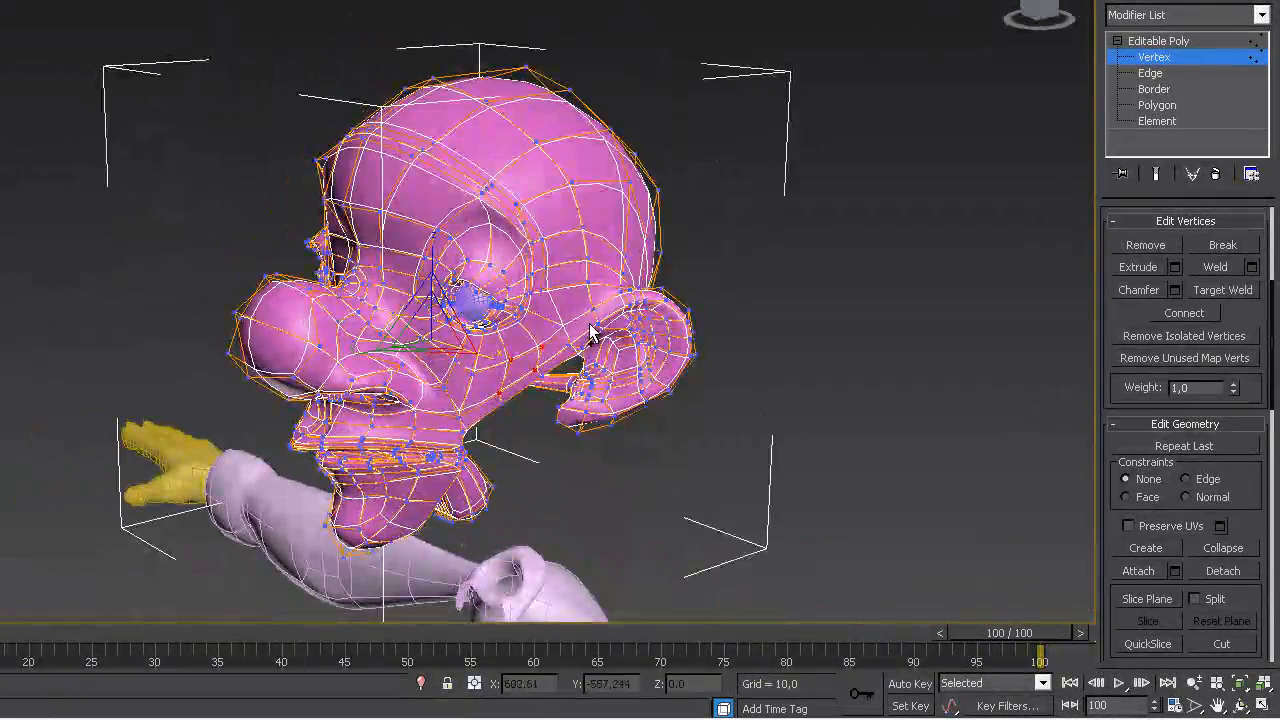
middle_click_drag(529, 393, 316, 331, "alt")
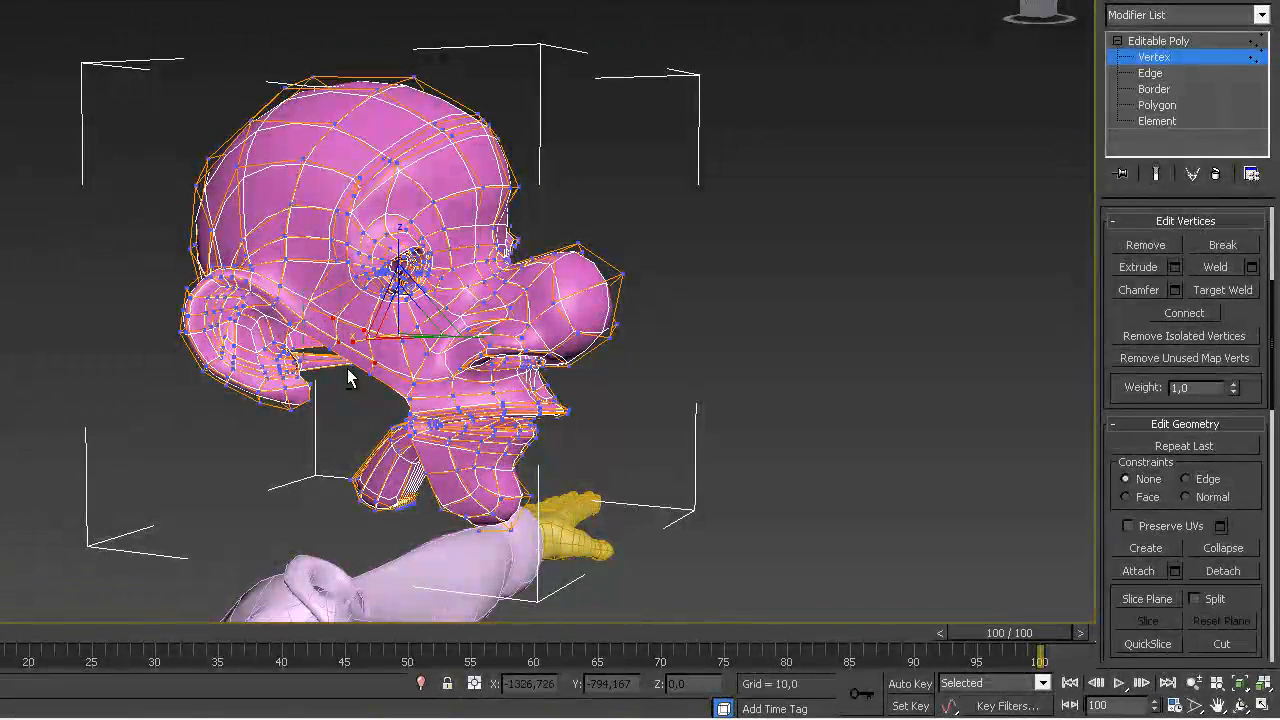
middle_click_drag(447, 400, 335, 365, "alt")
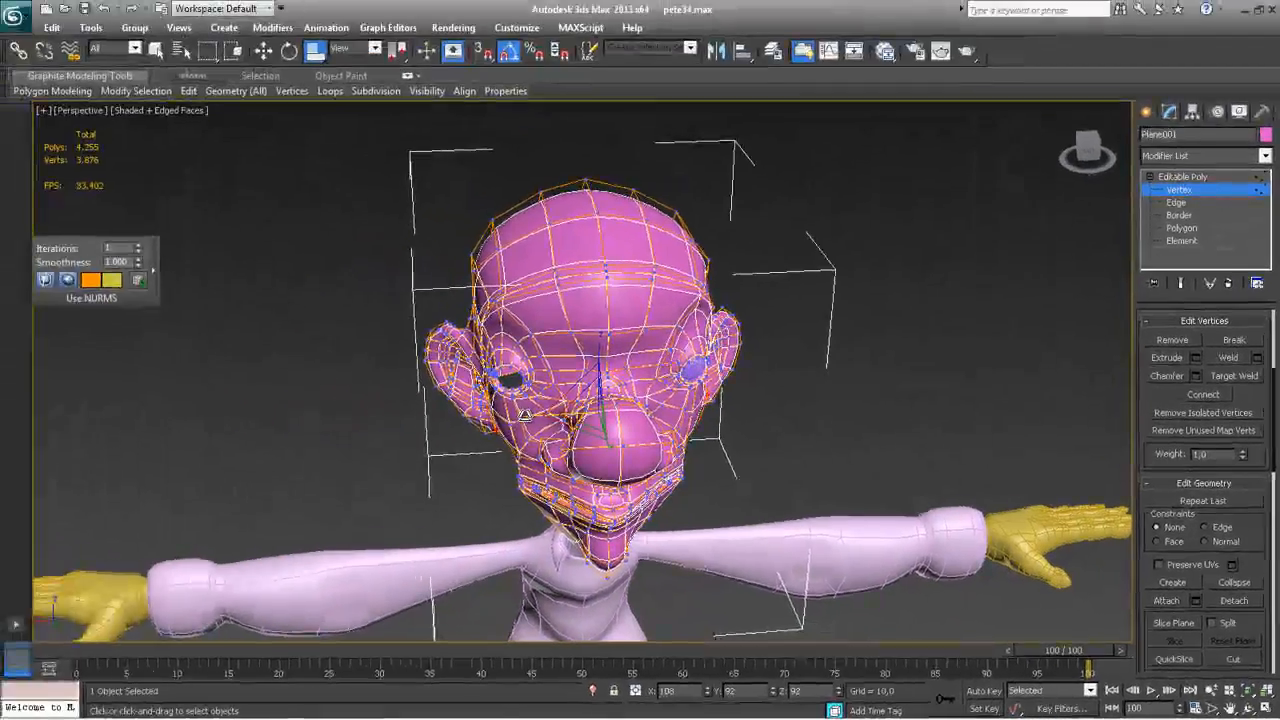
middle_click_drag(344, 341, 223, 312, "alt")
middle_click_drag(430, 393, 436, 458, "alt")
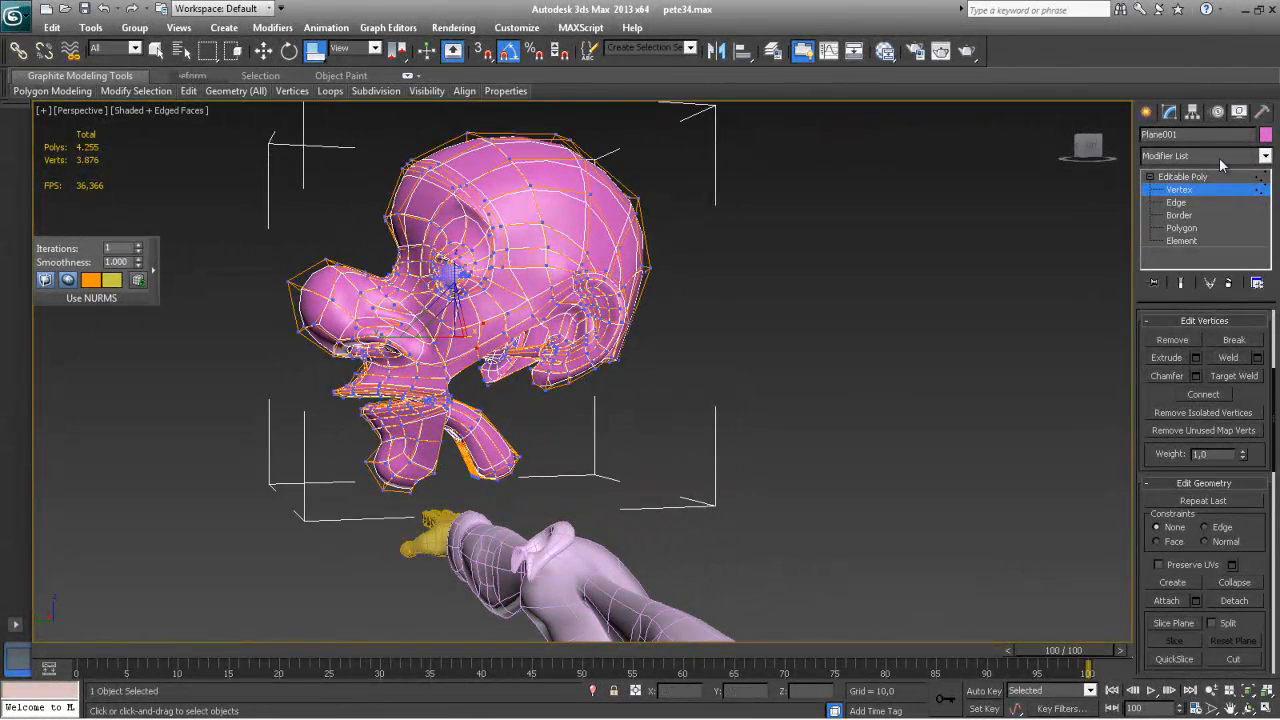
Bridge the lower edge behind each ear to the jaw's open edge with 3 segments, forming a jawline strip on both sides
left_click(533, 388, "ctrl")
middle_click_drag(563, 464, 558, 360, "alt")
key("z")
scroll(577, 469, "down", 5)
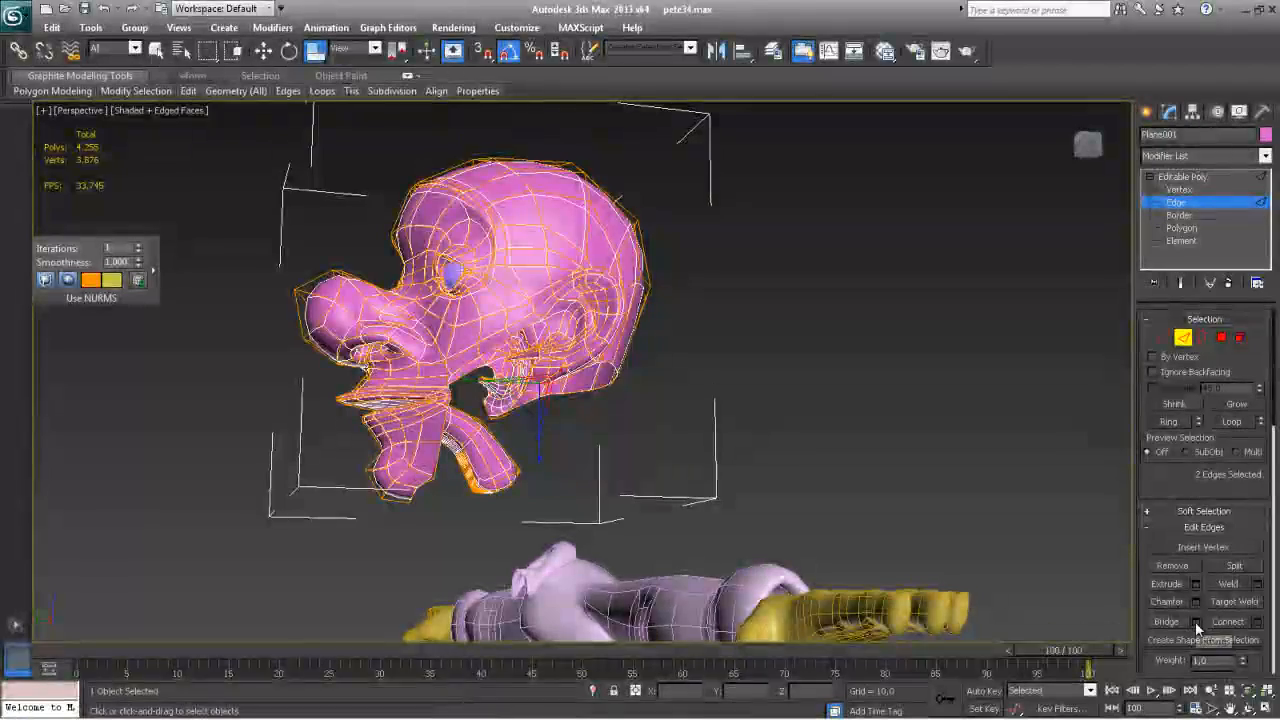
left_click(1196, 621)
middle_click_drag(659, 525, 607, 468, "alt")
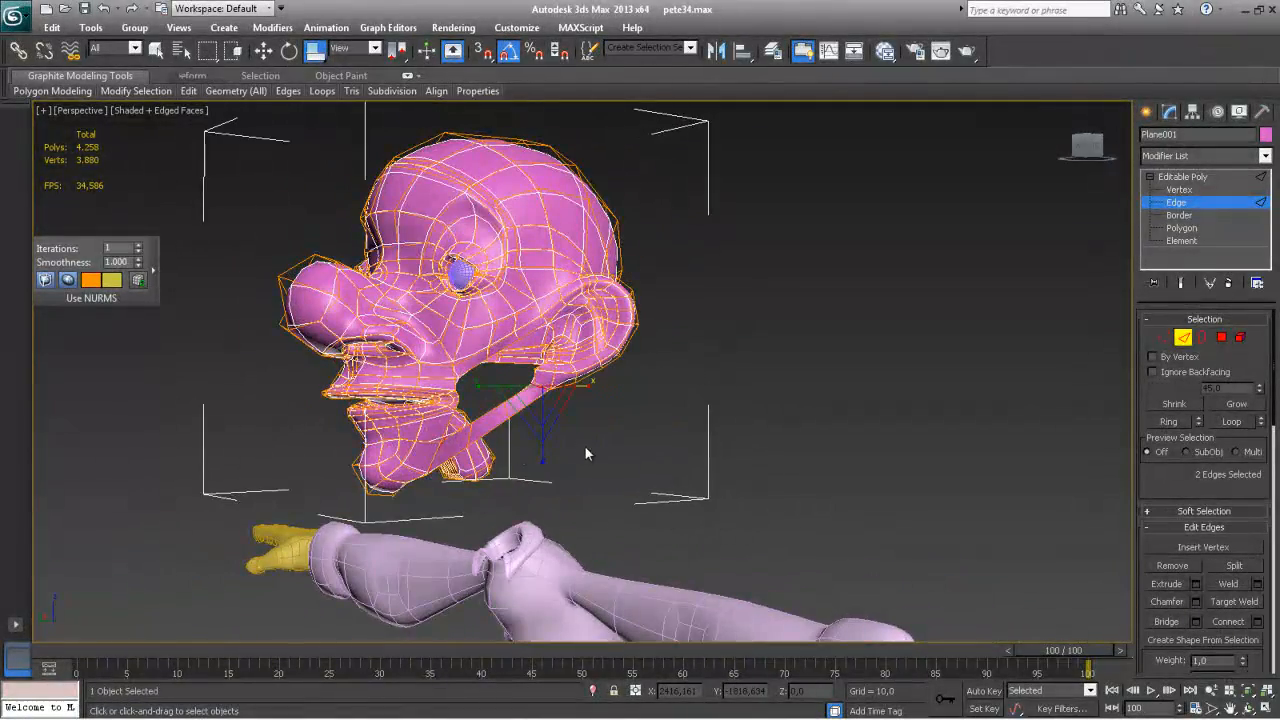
middle_click_drag(452, 465, 400, 418, "alt")
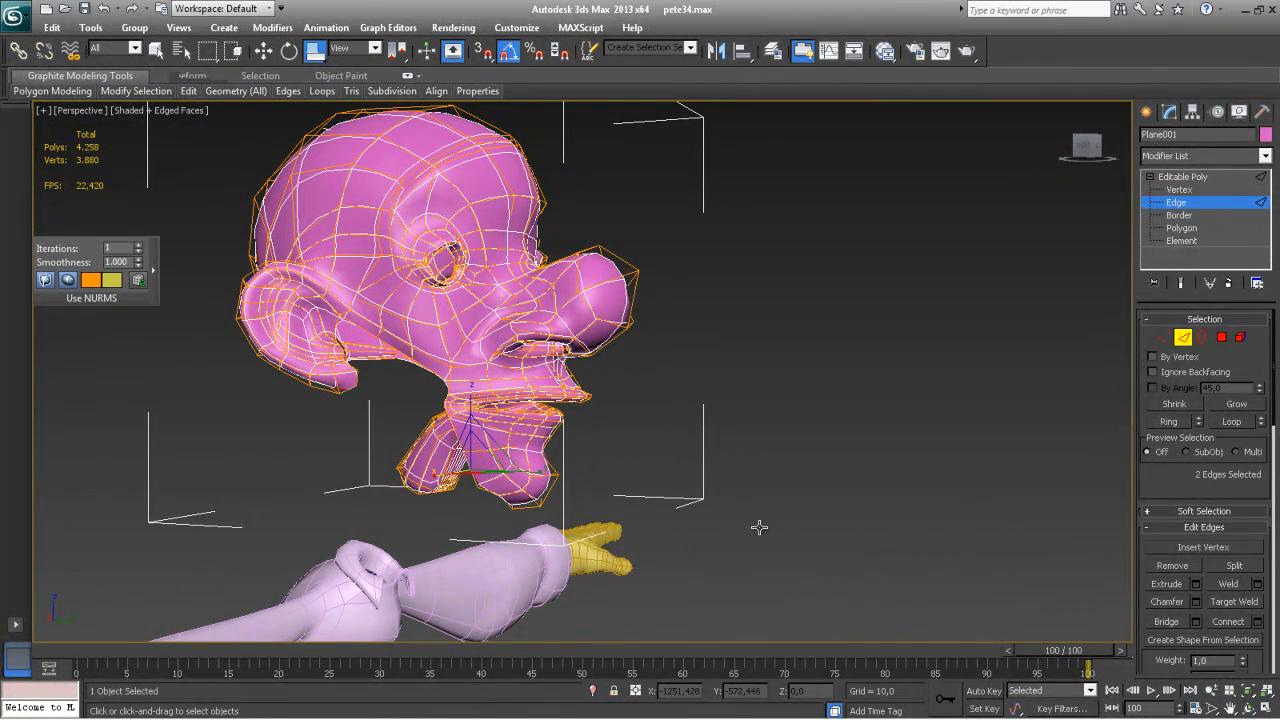
middle_click_drag(570, 481, 176, 519, "alt")
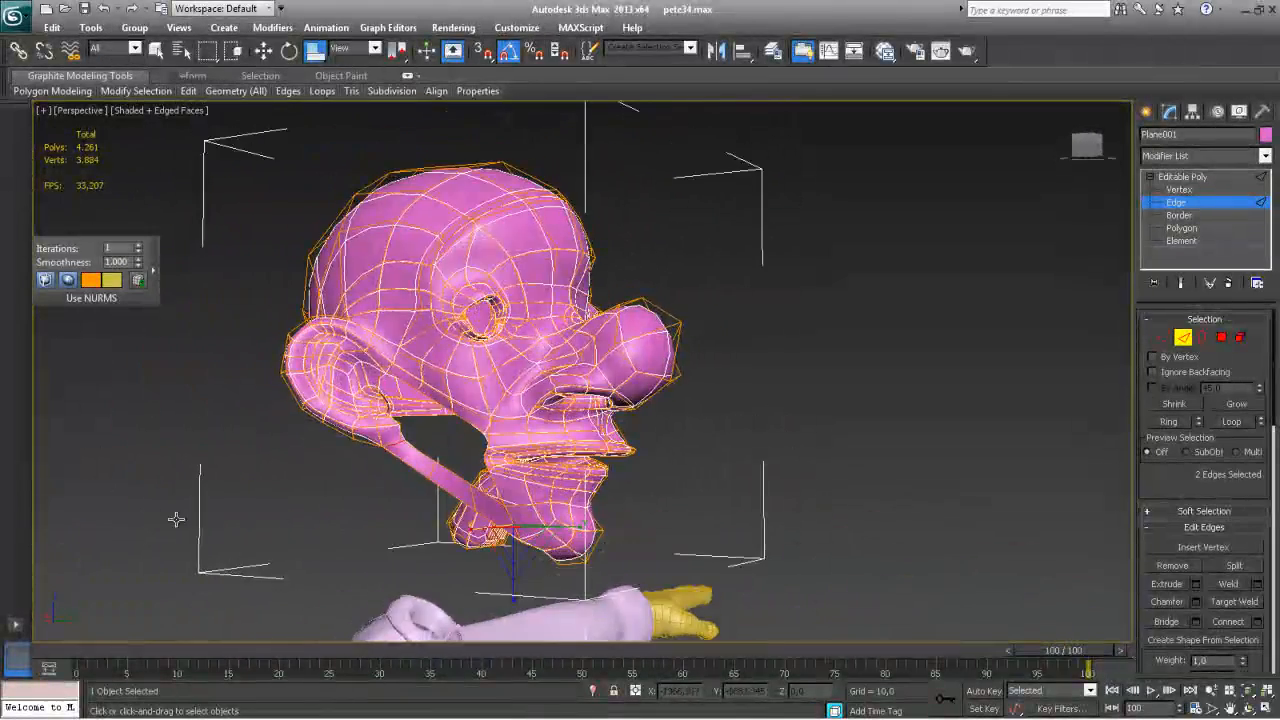
On the empty-socket side, begin a 3-segment bridge across the gap between the ear and the mouth corner, starting with the upper edges
scroll(389, 550, "up", 10)
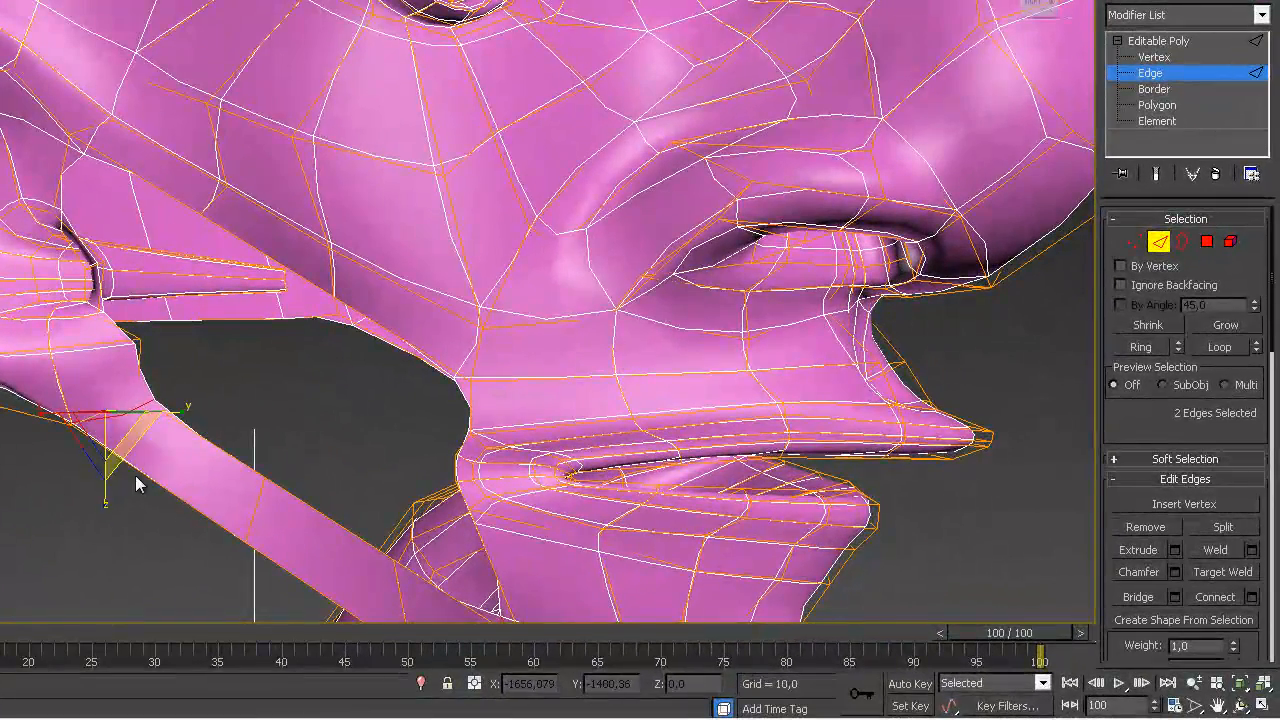
middle_click_drag(127, 530, 289, 480, "alt")
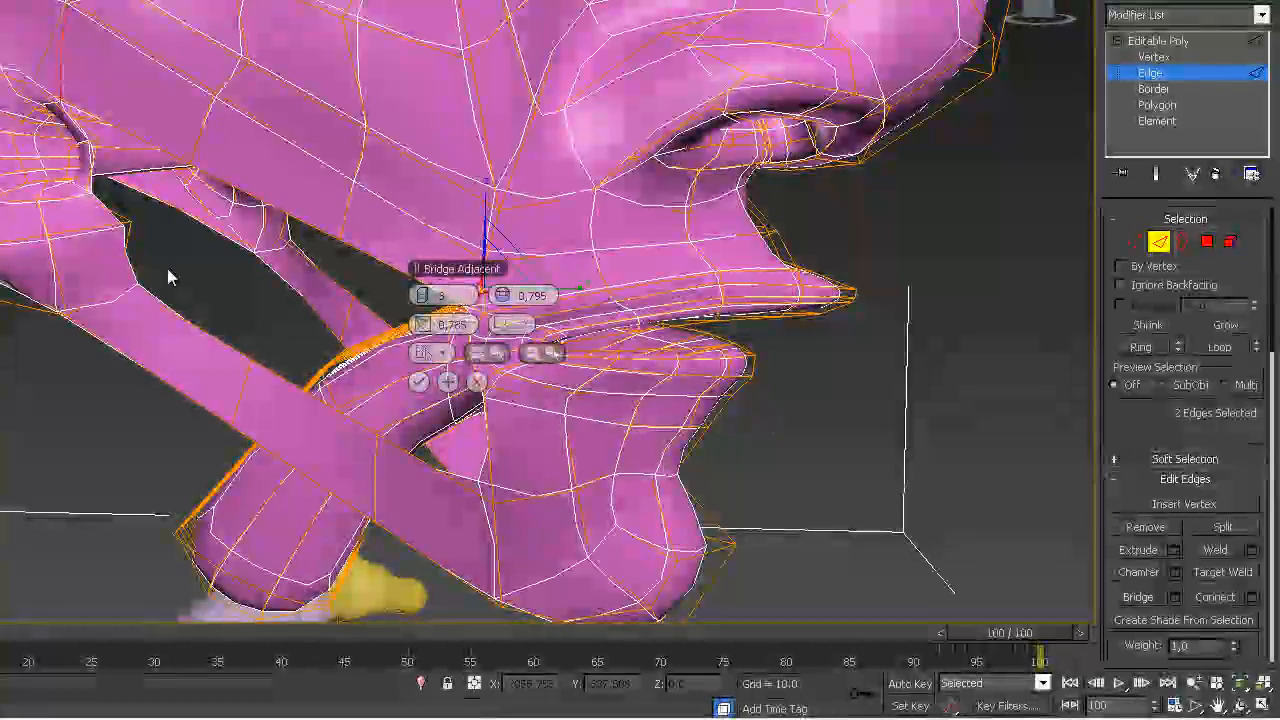
scroll(214, 263, "up", 5)
middle_click_drag(169, 218, 123, 149, "alt")
middle_click_drag(408, 357, 145, 328, "alt")
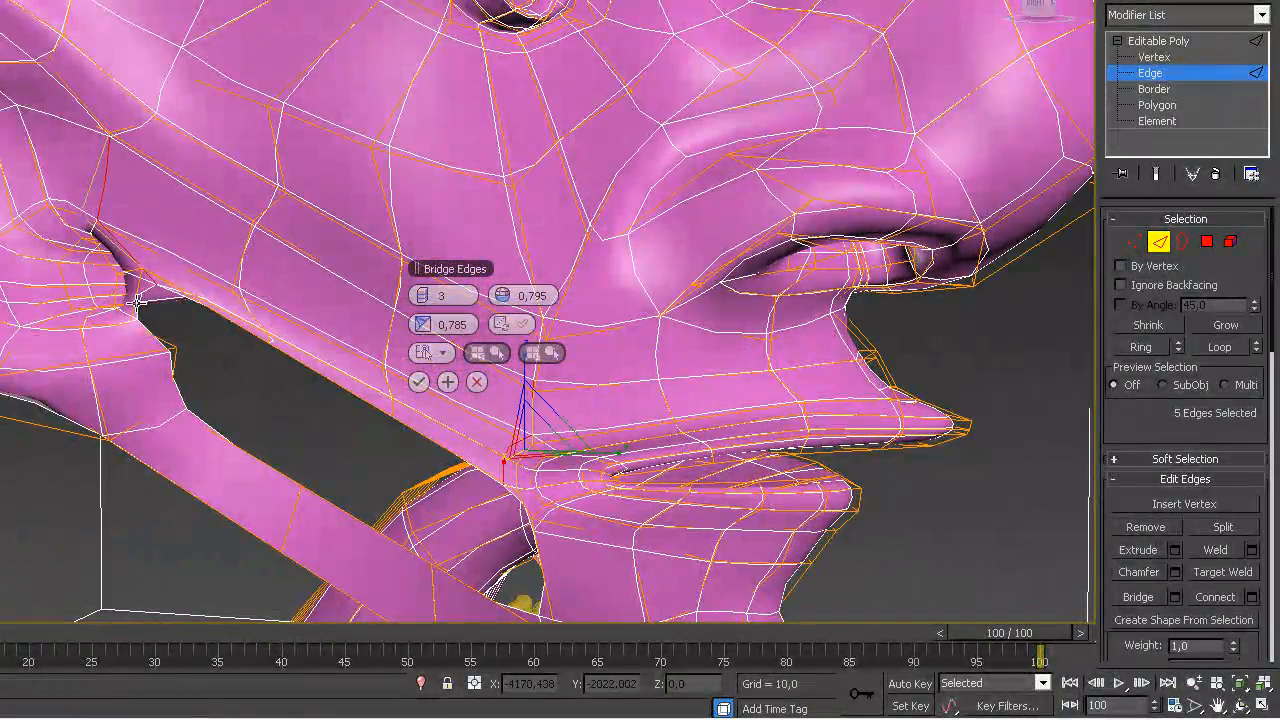
Finish the 3-segment bridge across the empty-socket side's gap, adding the remaining ear and mouth-corner edges down to the jawline strip
left_click(142, 308, "ctrl")
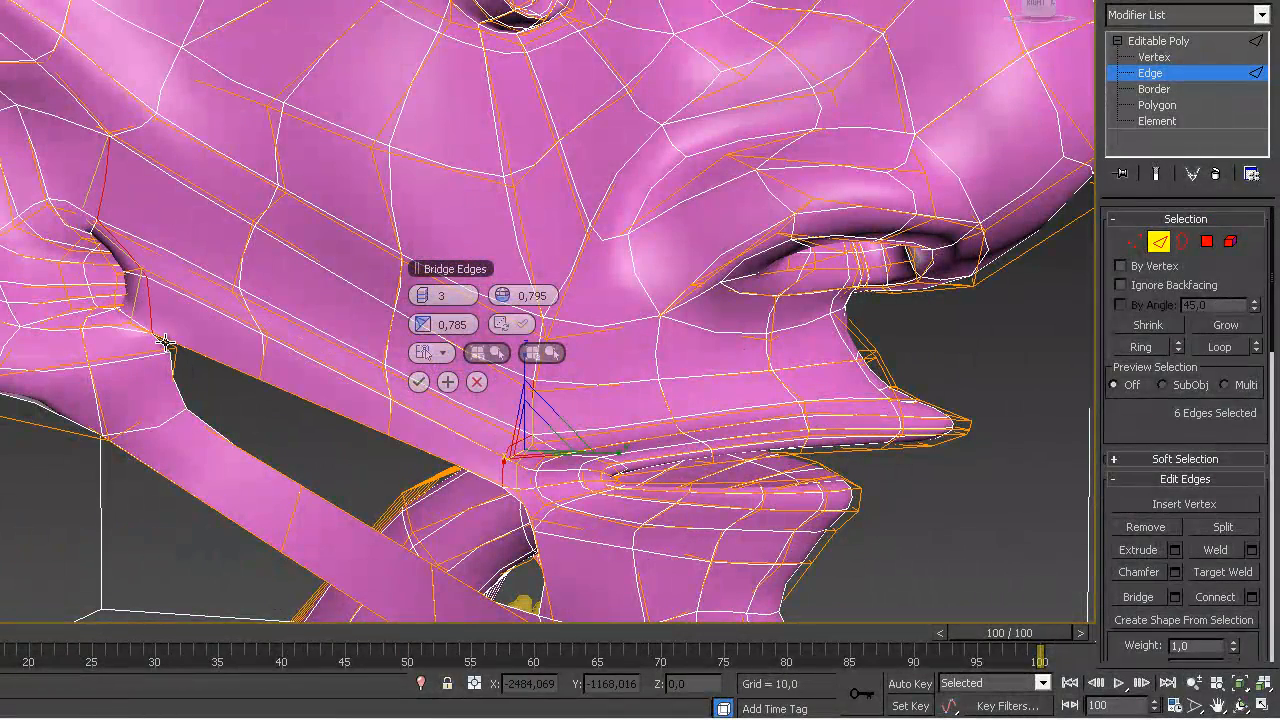
left_click(165, 343, "ctrl")
left_click(449, 451, "ctrl")
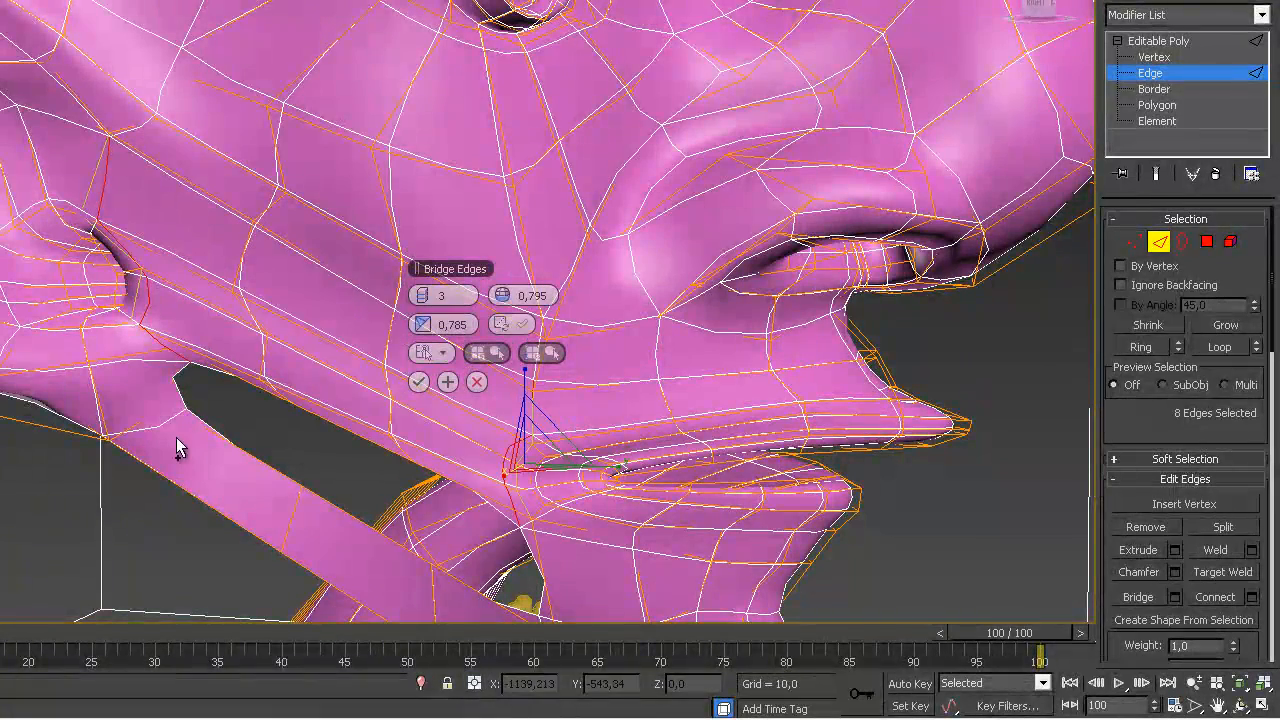
left_click(174, 383, "ctrl")
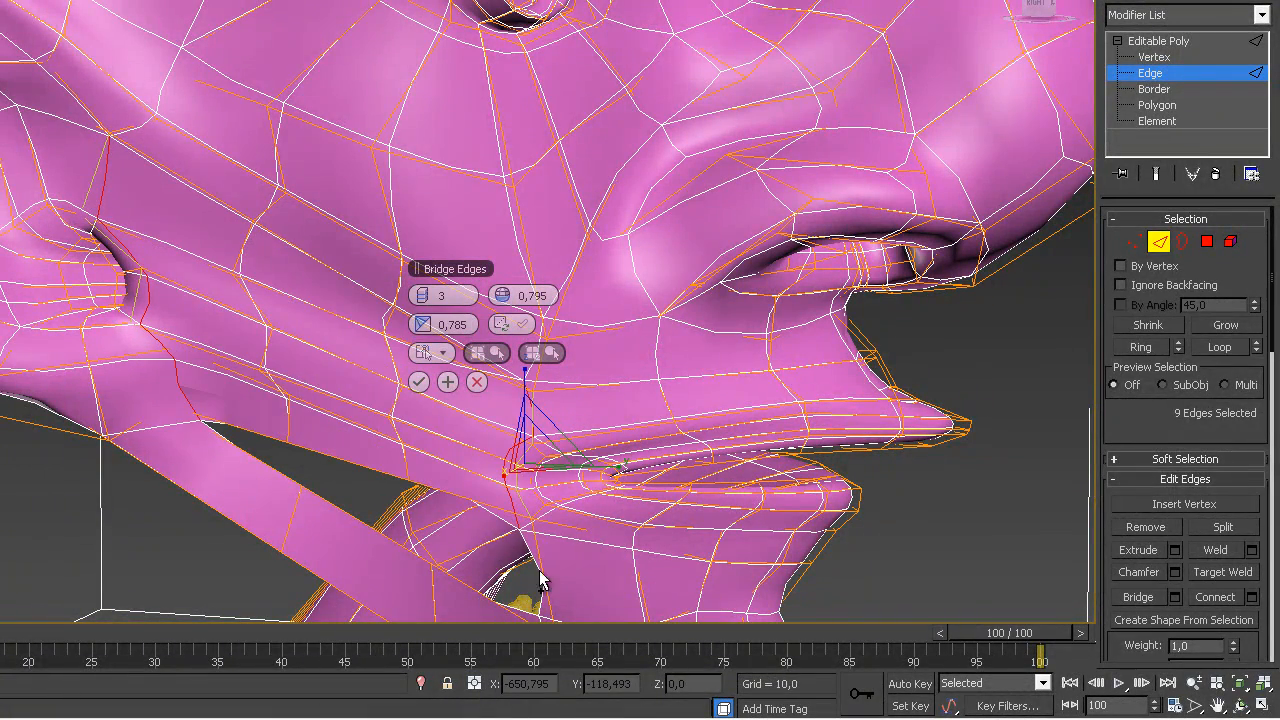
middle_click_drag(386, 523, 330, 535, "alt")
scroll(330, 535, "down", 3)
middle_click_drag(366, 466, 253, 297, "alt")
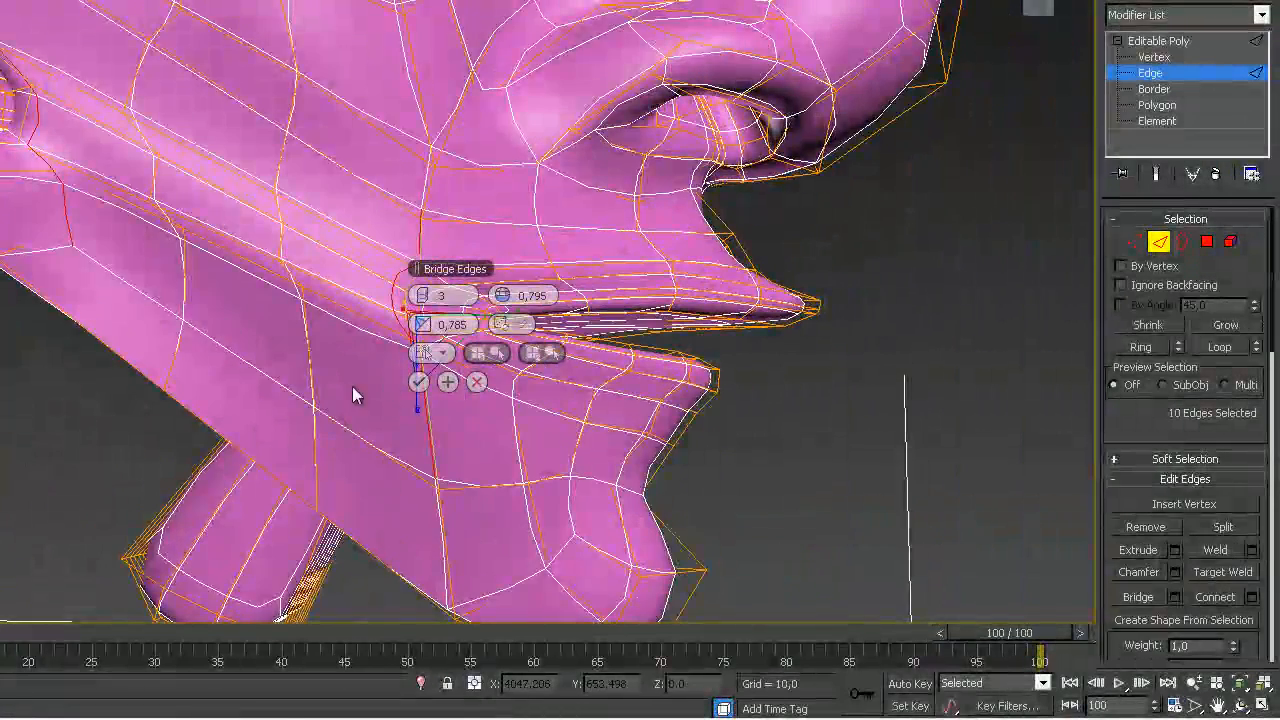
middle_click_drag(352, 386, 334, 397, "alt")
middle_click_drag(223, 420, 391, 442, "alt")
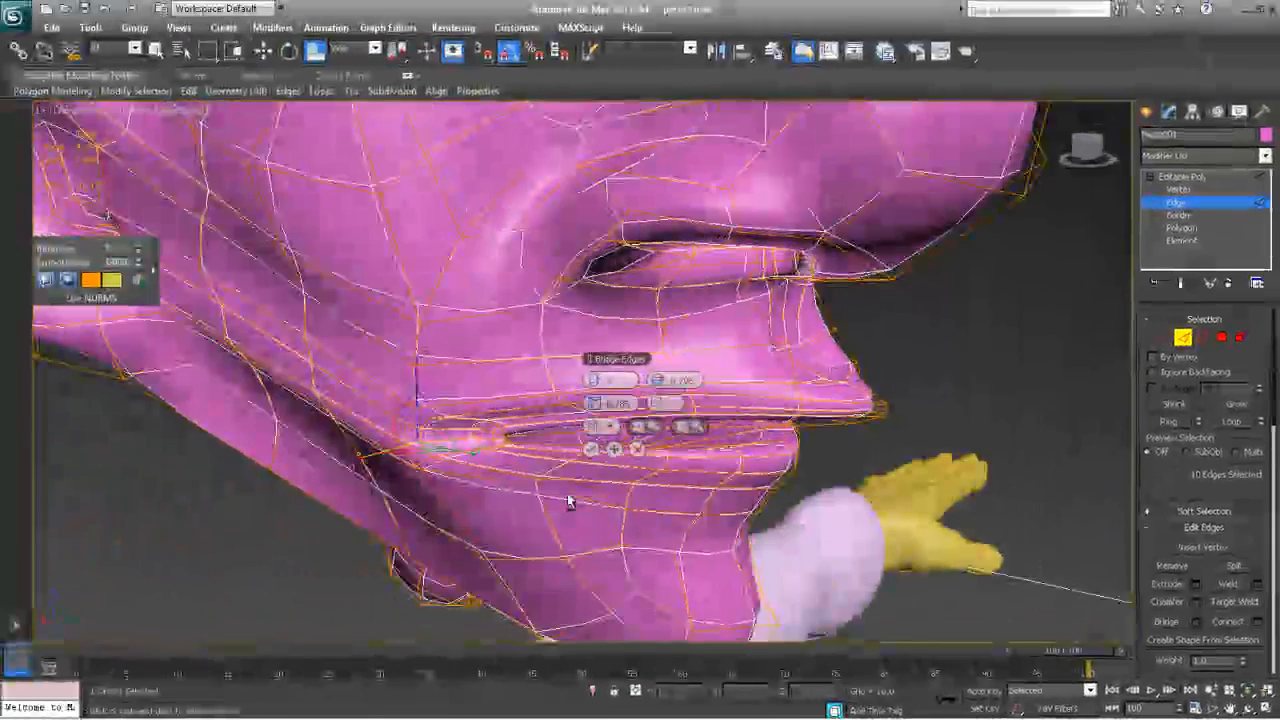
left_click(592, 450)
On the eyeball side, start a 3-segment bridge between the ear's open edge and the mouth corner, beginning with the upper edges
middle_click_drag(509, 500, 603, 537, "alt")
scroll(498, 480, "down", 5)
scroll(540, 440, "up", 10)
scroll(604, 460, "down", 8)
scroll(604, 460, "down", 3)
middle_click_drag(604, 460, 449, 520, "alt")
scroll(475, 512, "up", 5)
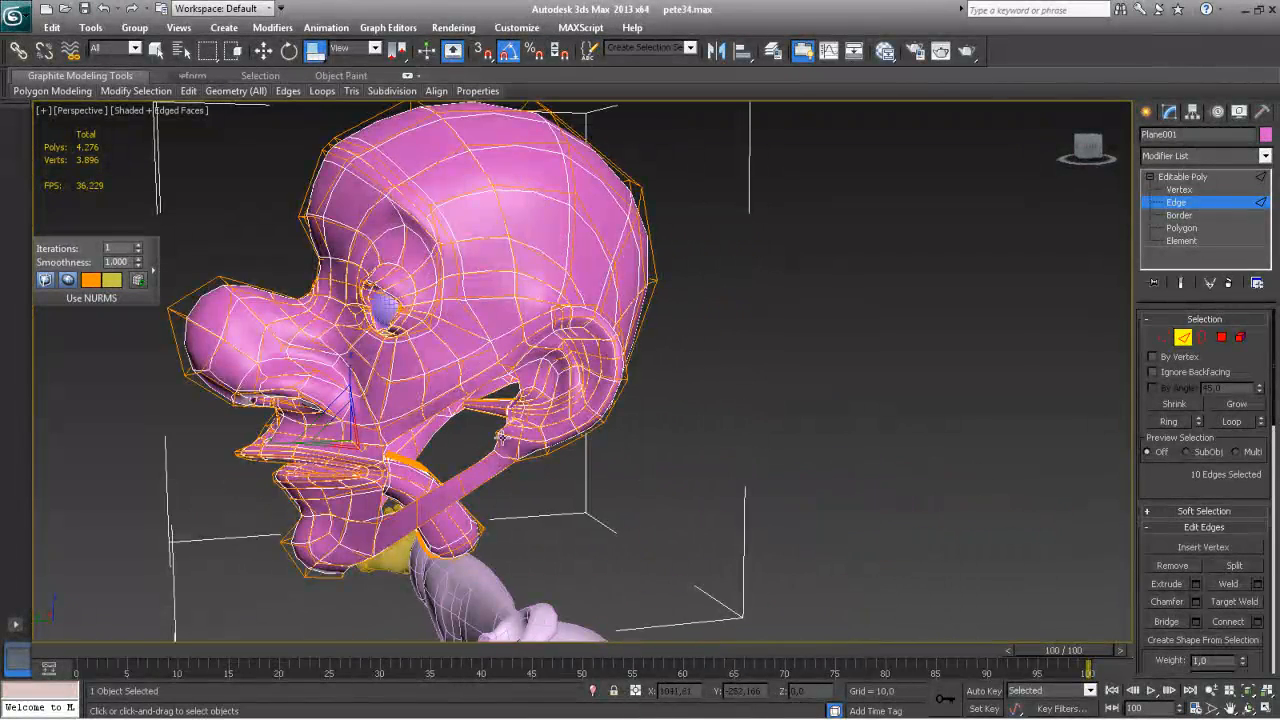
middle_click_drag(508, 397, 517, 371, "alt")
scroll(527, 391, "up", 6)
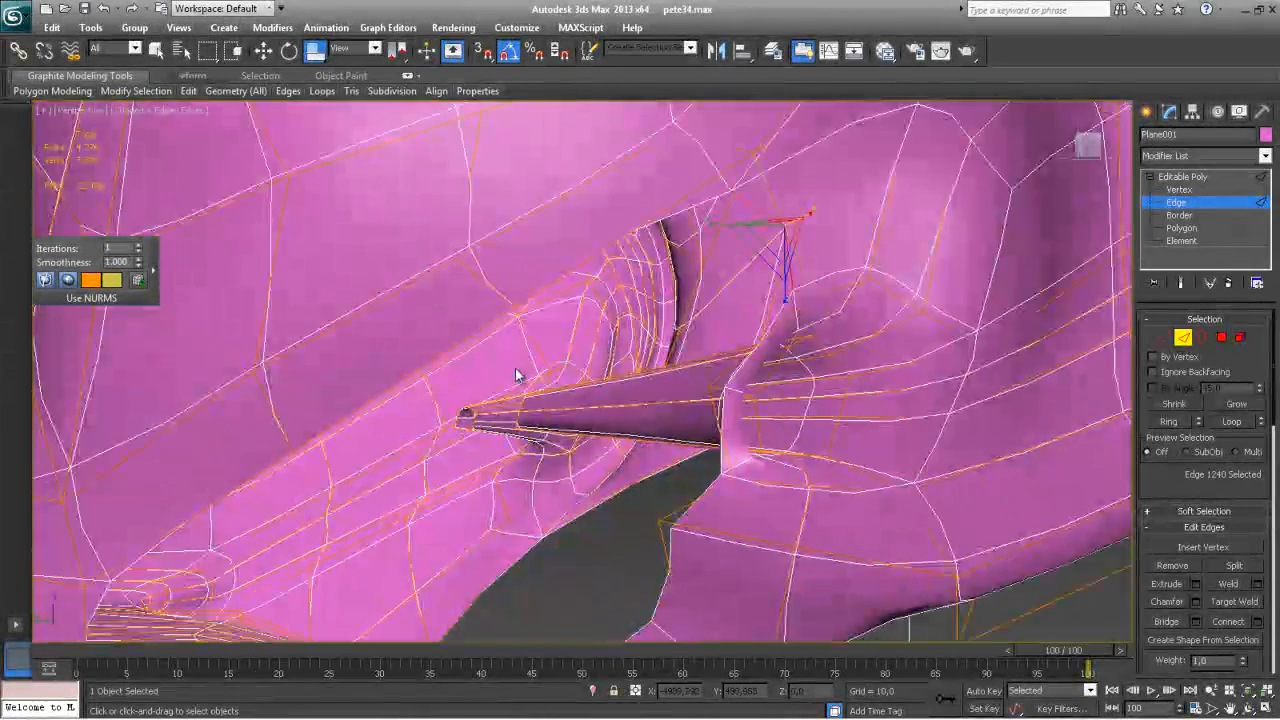
scroll(517, 371, "down", 8)
scroll(519, 416, "up", 8)
middle_click_drag(519, 416, 288, 467, "alt")
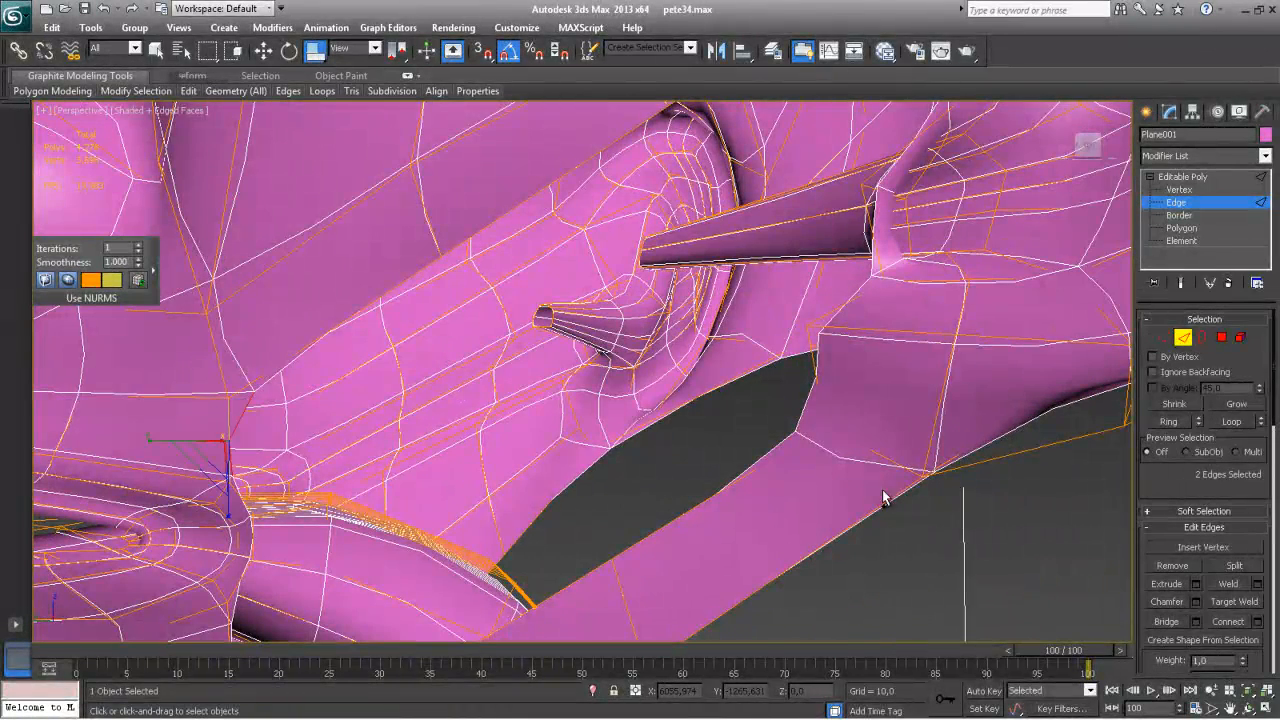
middle_click_drag(573, 535, 897, 197, "alt")
left_click(883, 168, "ctrl")
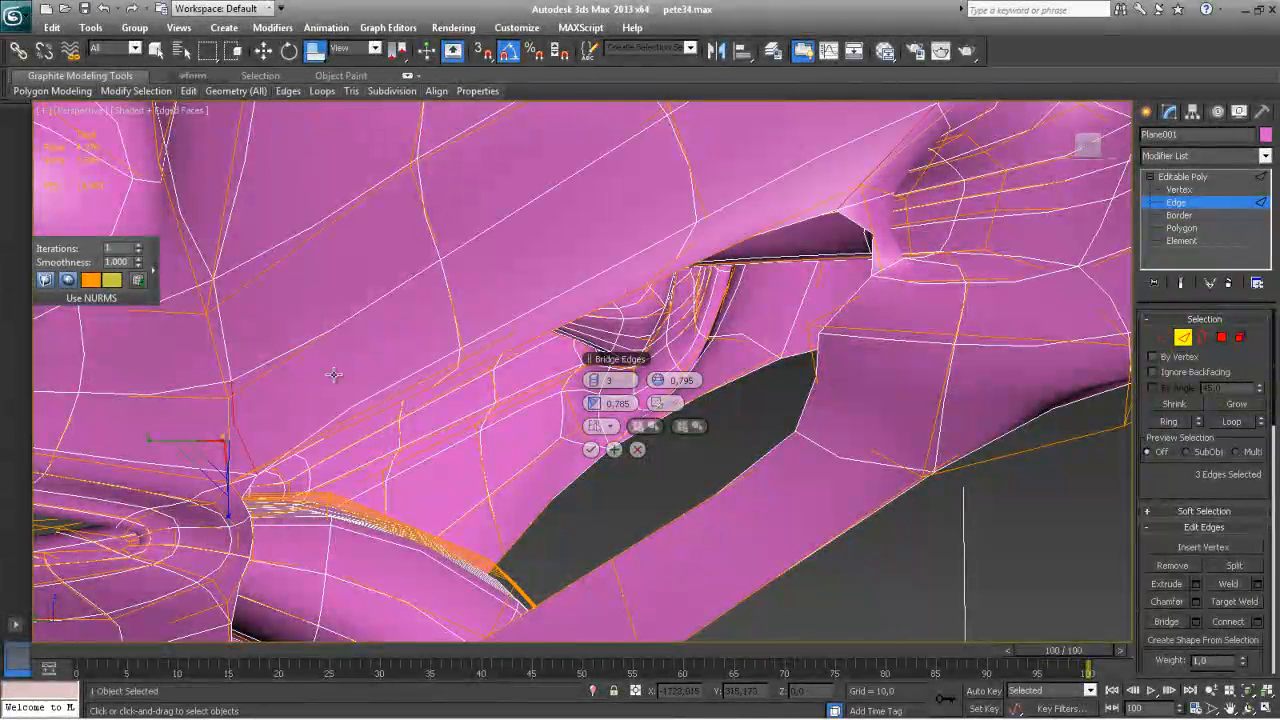
left_click(244, 507, "ctrl")
left_click(279, 505, "ctrl")
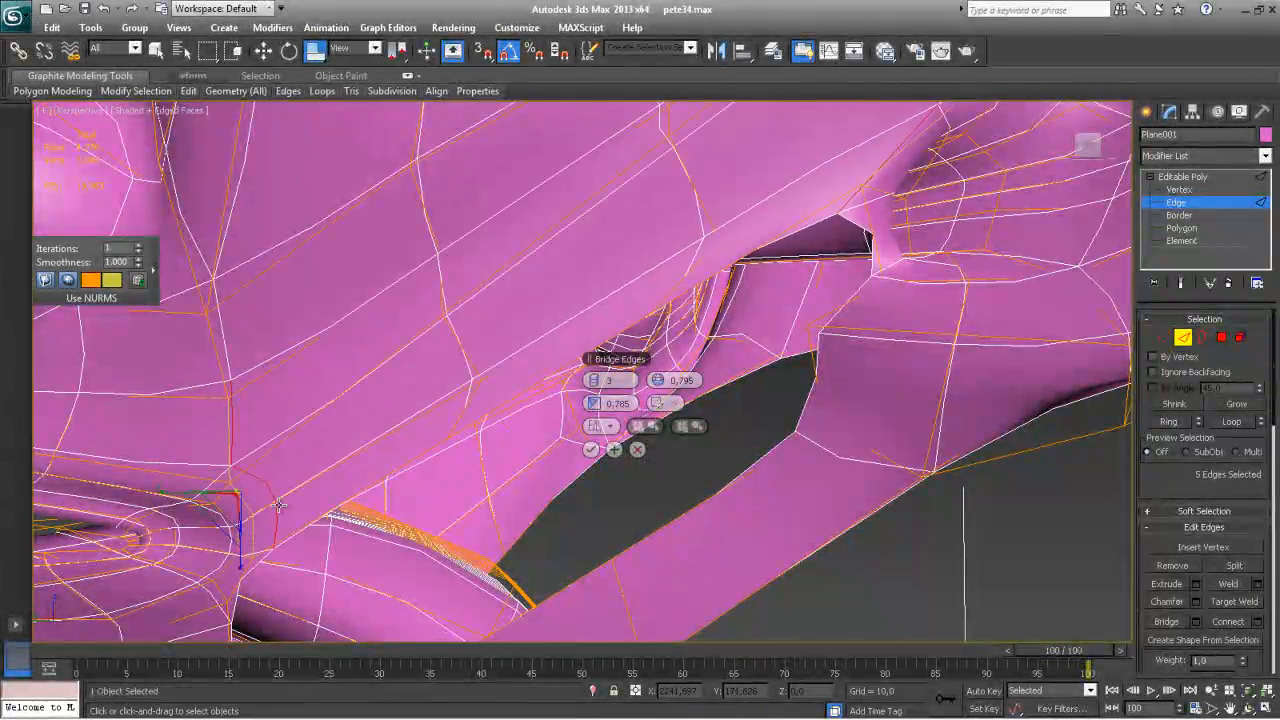
Extend the eyeball-side bridge through the remaining lower edges until it closes the gap above the jawline strip
left_click(848, 306, "ctrl")
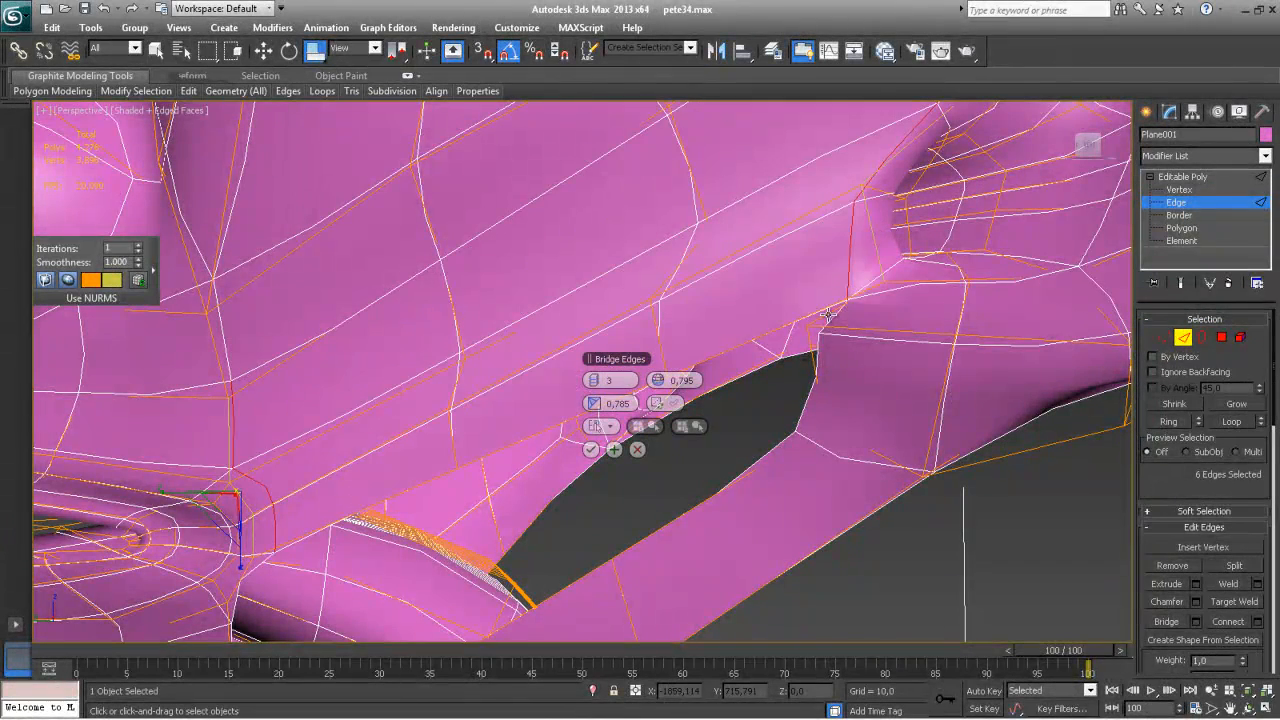
left_click(410, 528, "ctrl")
left_click(236, 592, "ctrl")
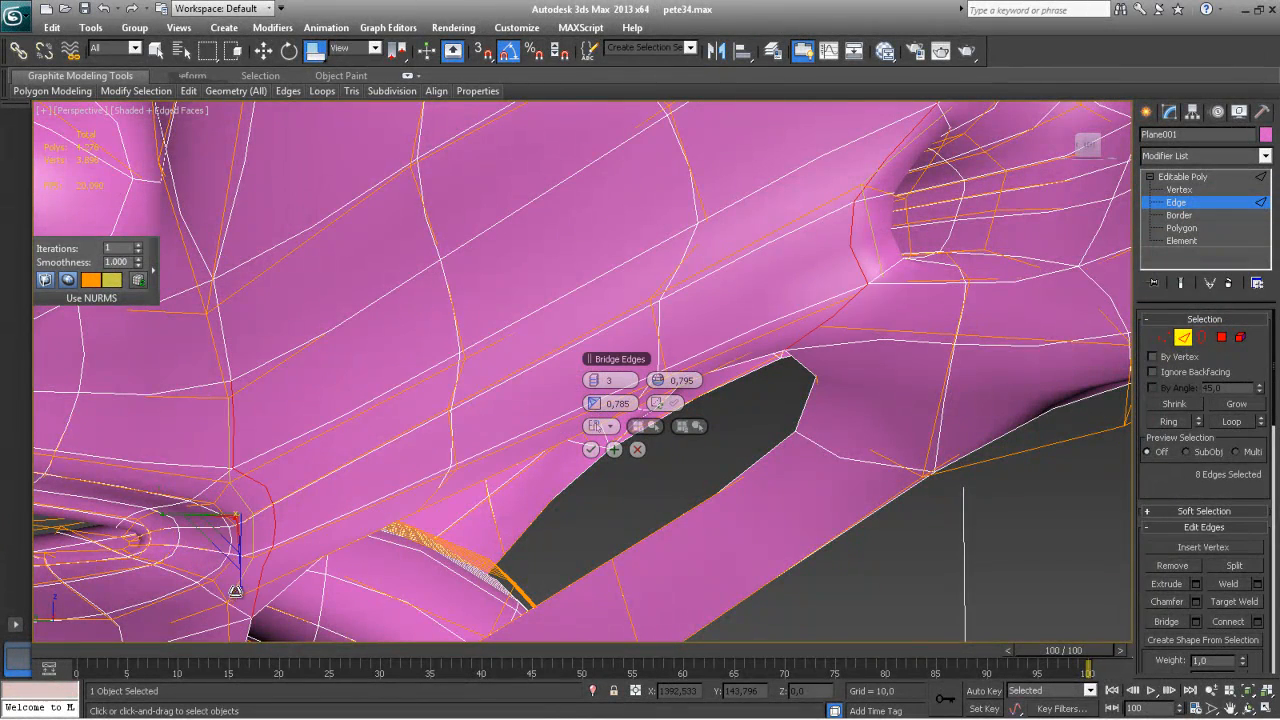
middle_click_drag(397, 599, 394, 528, "alt")
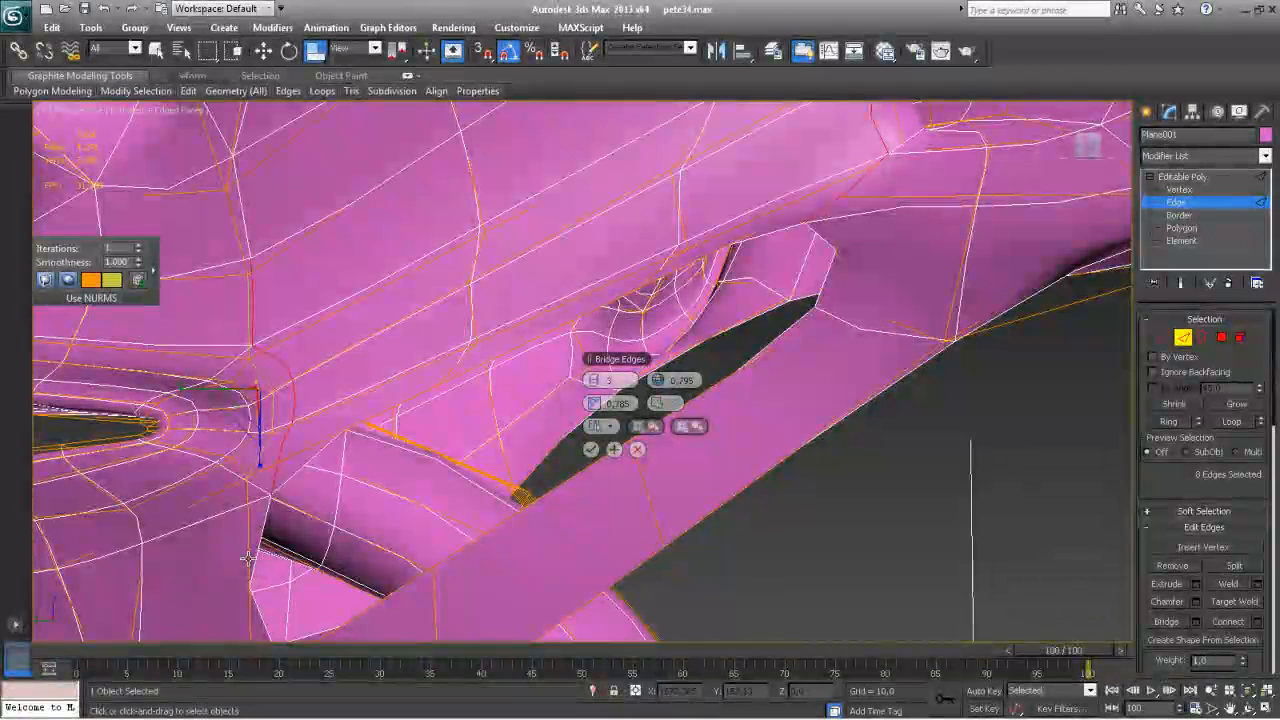
left_click(398, 585, "ctrl")
left_click(834, 253, "ctrl")
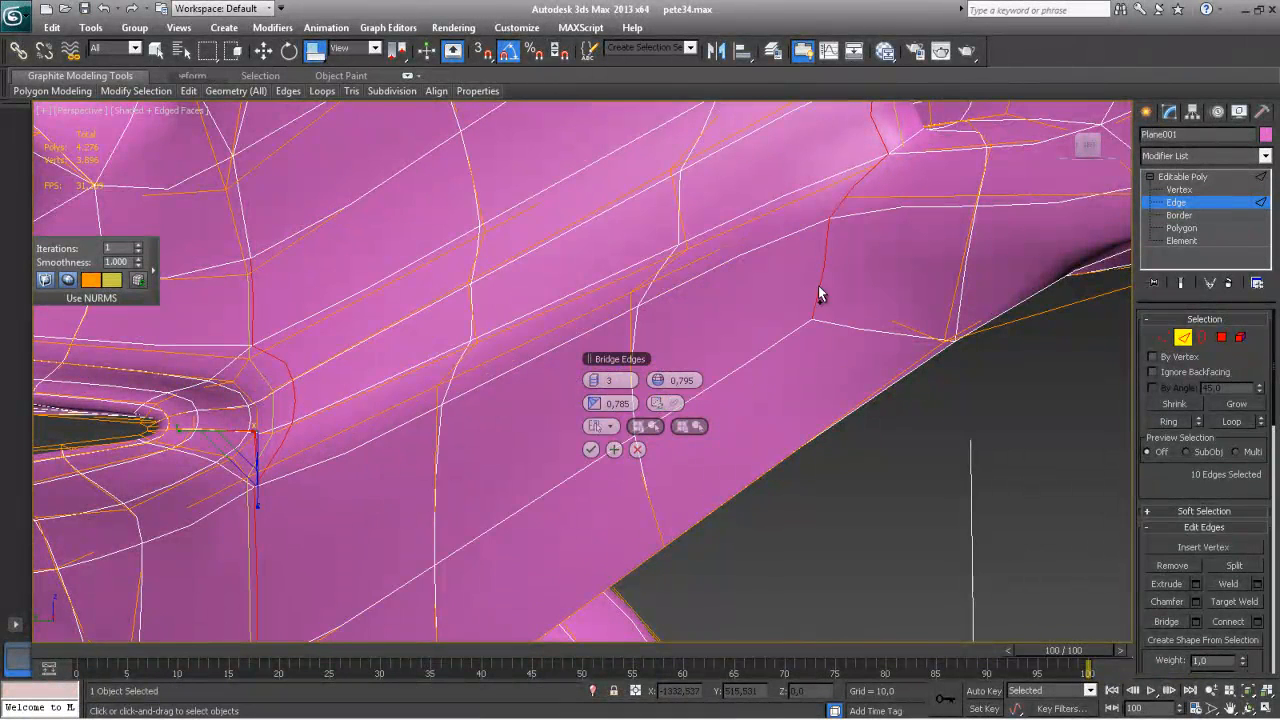
left_click(590, 451)
Save the scene as the incremental file pete35.max
scroll(584, 476, "down", 8)
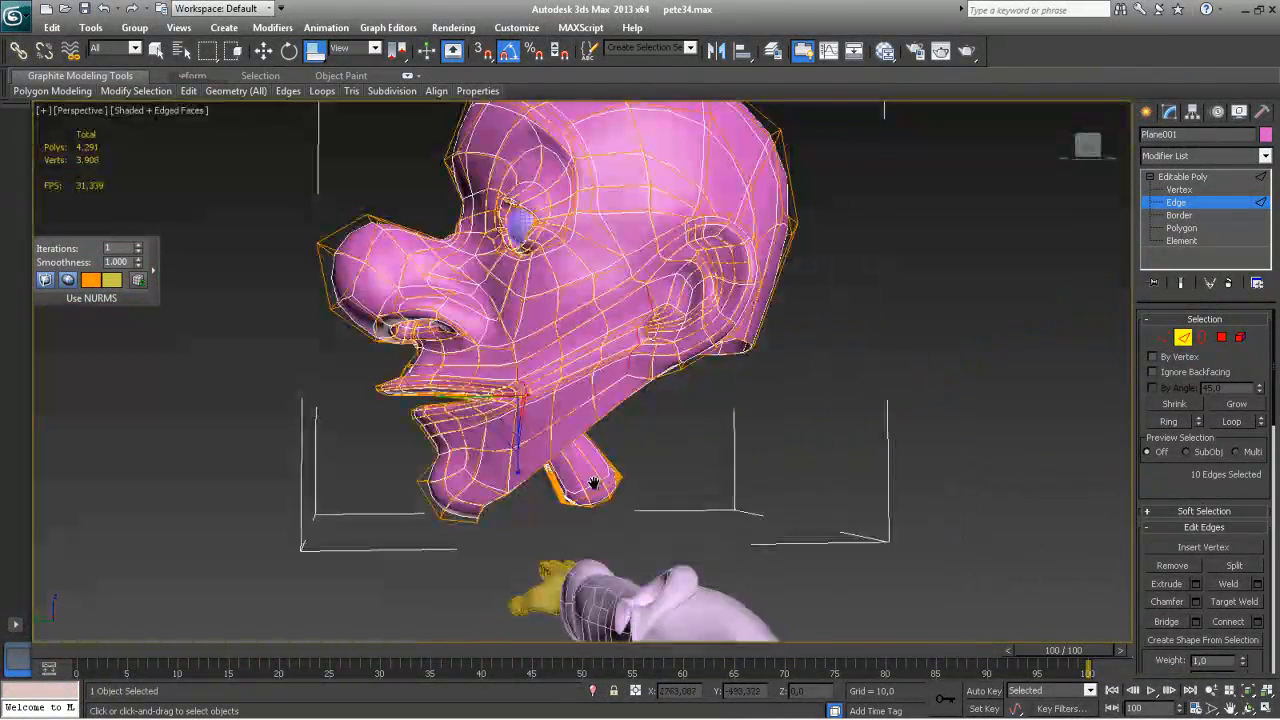
middle_click_drag(552, 497, 563, 491, "alt")
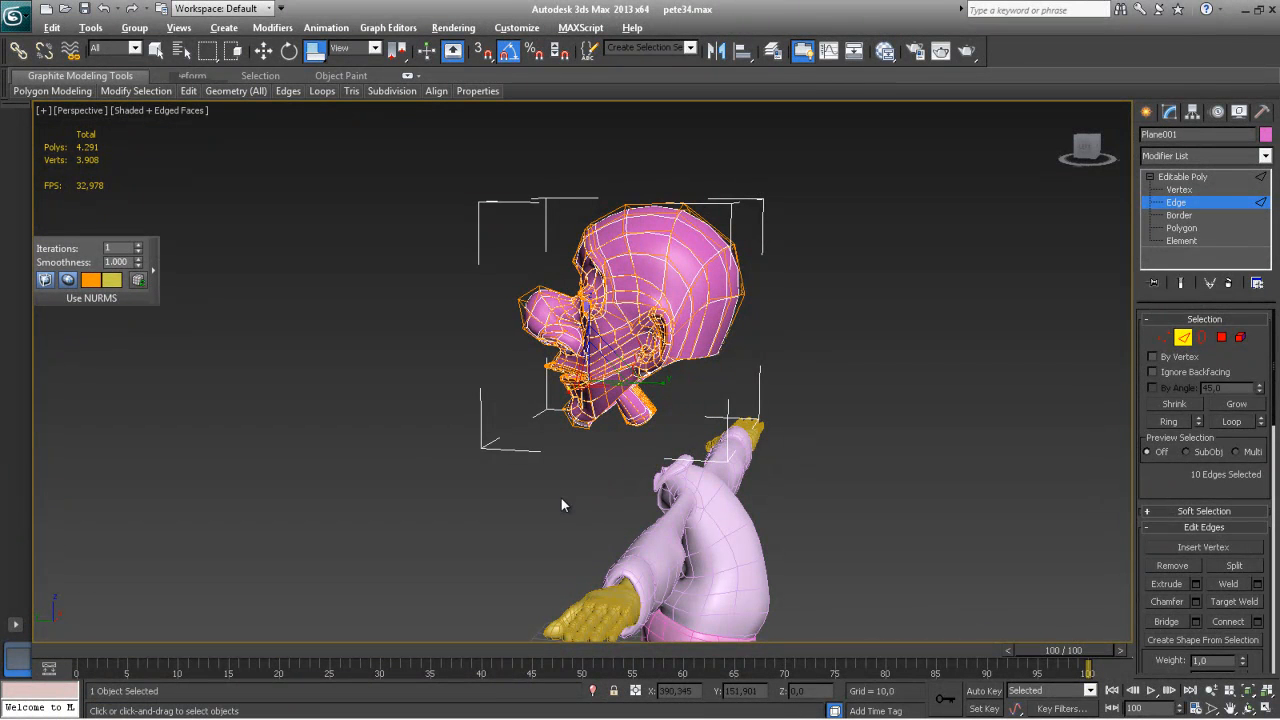
left_click(84, 9)
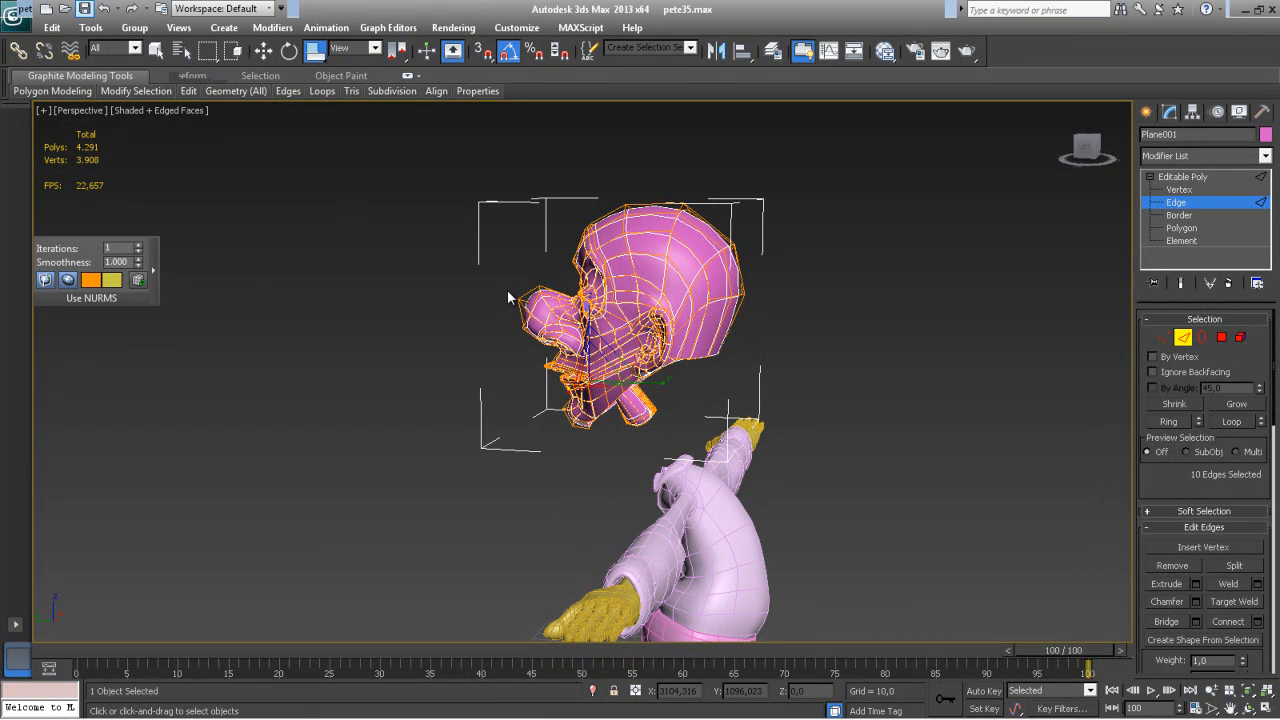
In the side view, select the middle vertices of the new cheek bridges between the mouth corner and ear
key("alt+w")
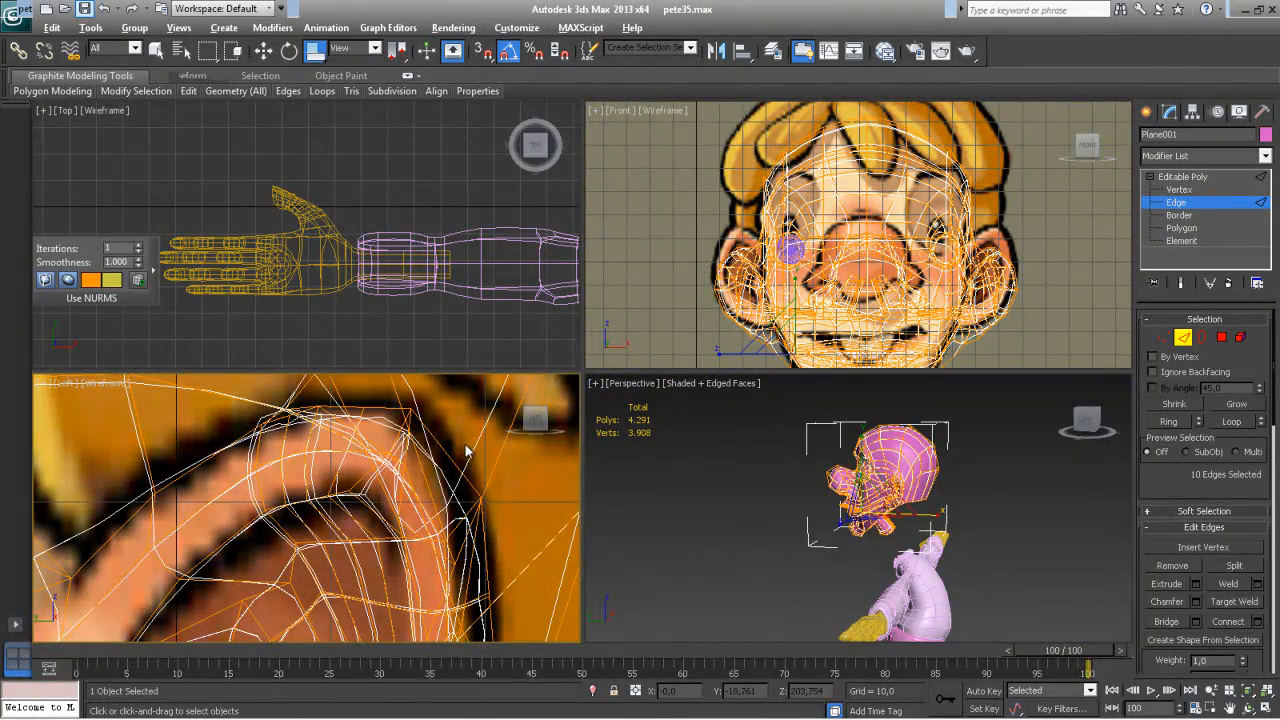
key("alt+w")
scroll(513, 318, "down", 6)
middle_click_drag(506, 379, 558, 279)
left_click(1180, 339)
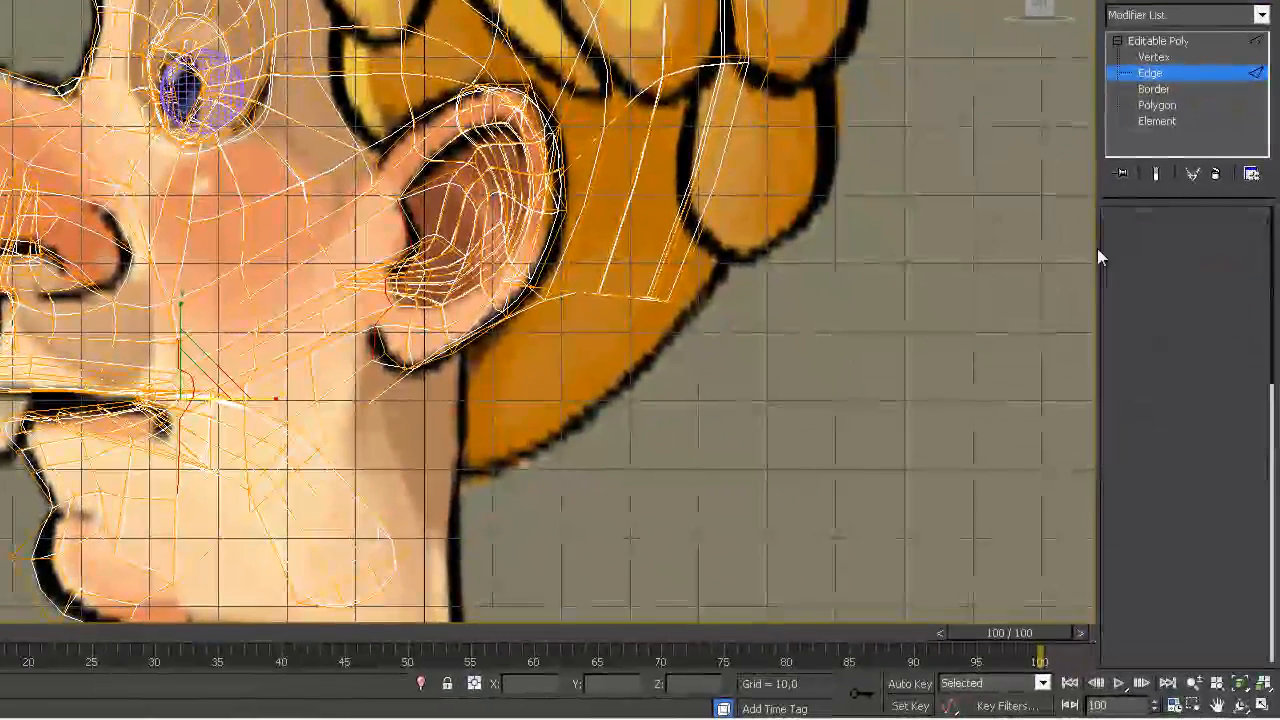
key("1")
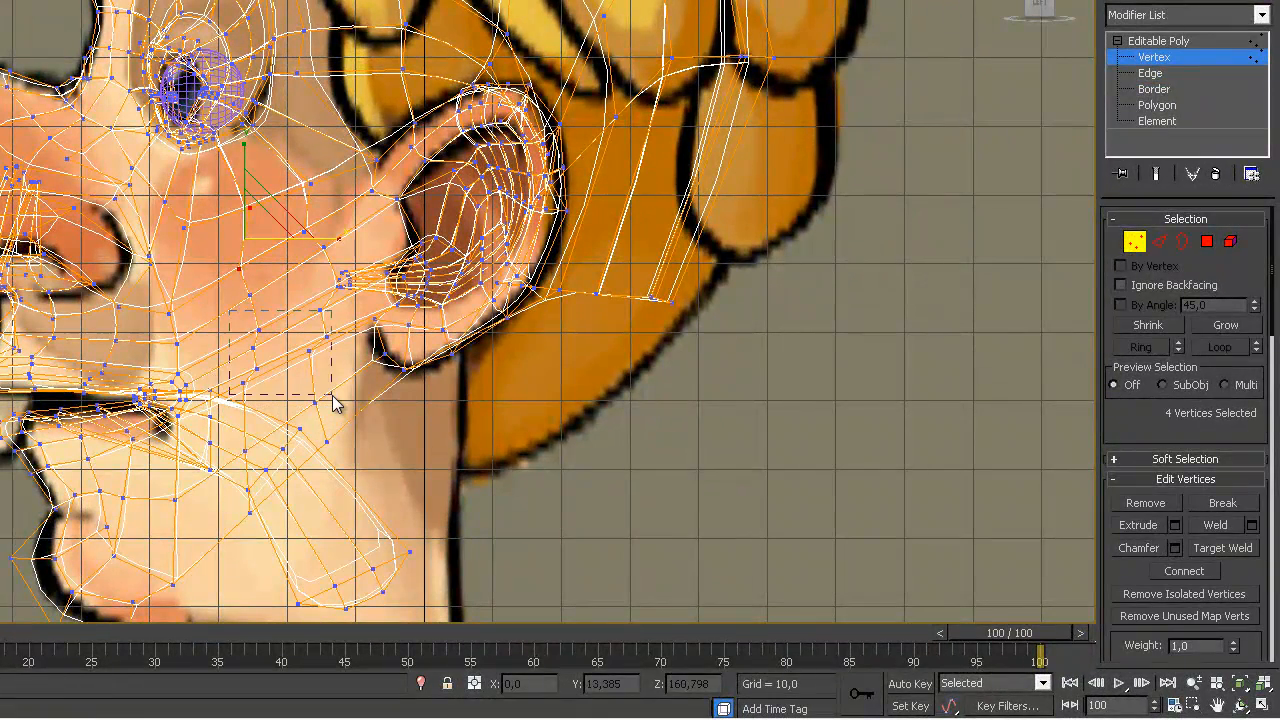
left_click(318, 310, "ctrl")
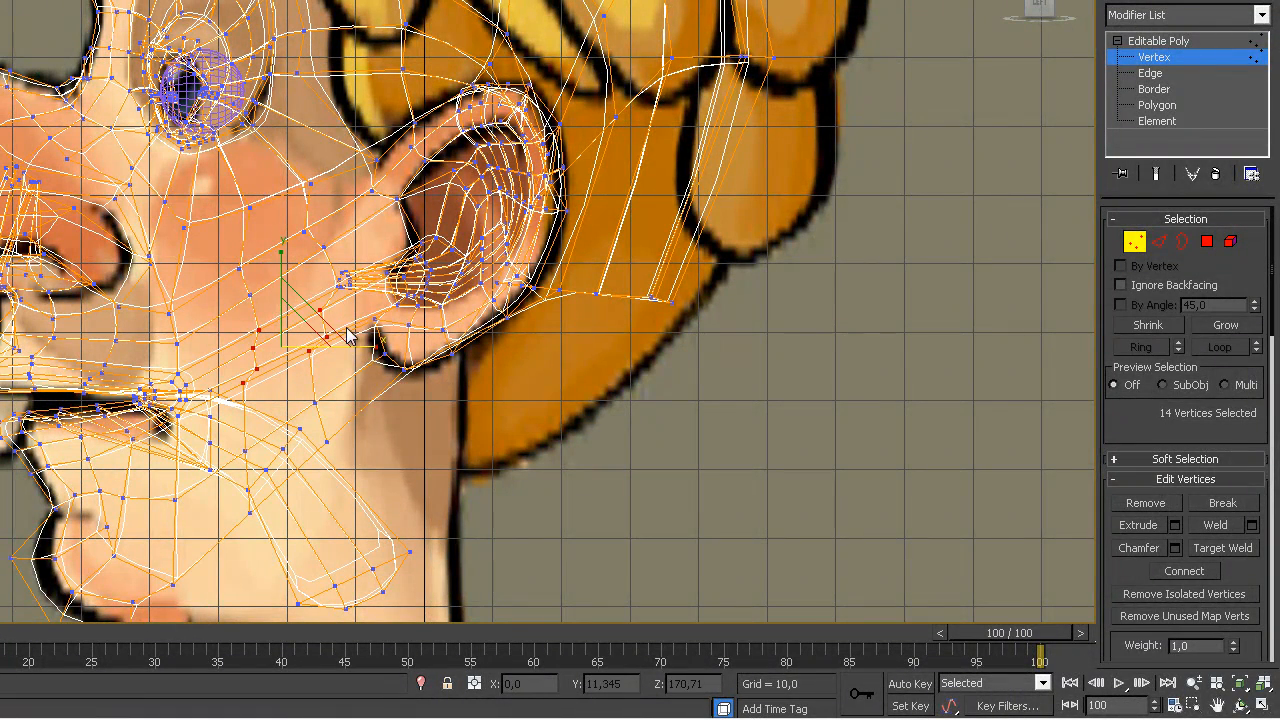
Try to relax the selected cheek vertices with an amount of 1.0 and 1 iteration
key("alt+w")
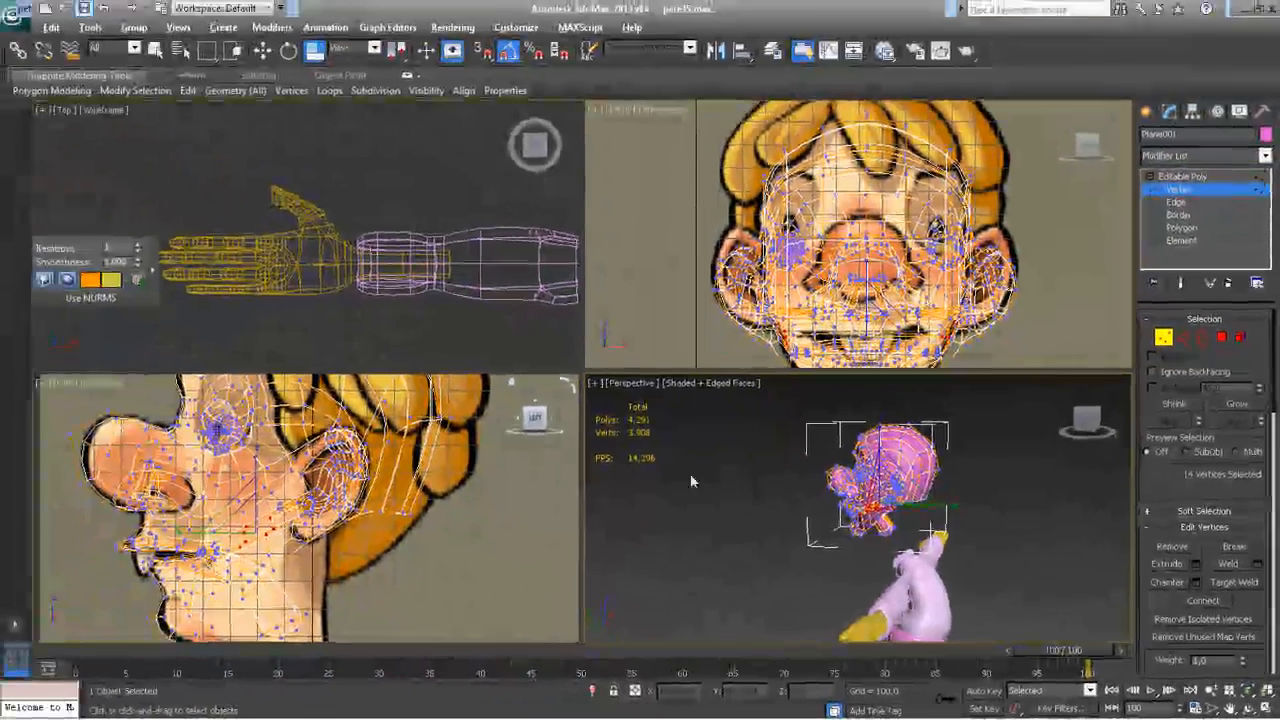
key("alt+w")
middle_click_drag(690, 478, 726, 472, "alt")
scroll(722, 464, "up", 4)
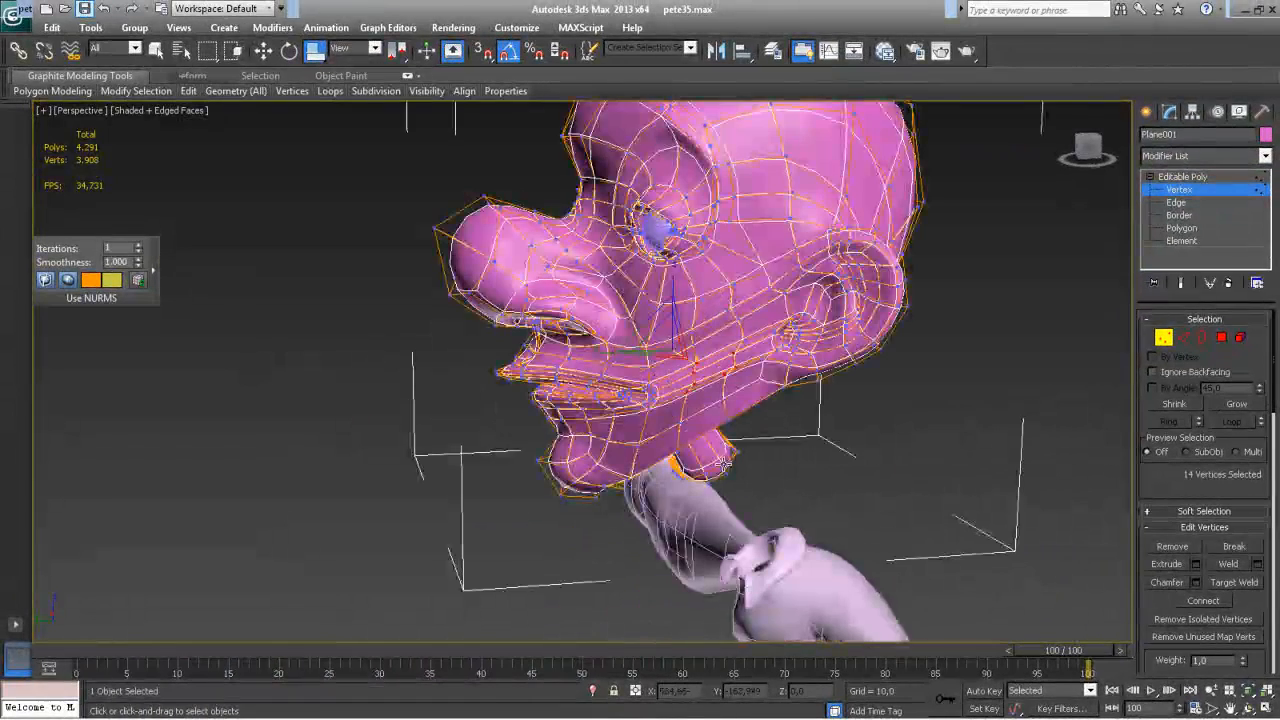
left_click_drag(1230, 404, 1230, 307)
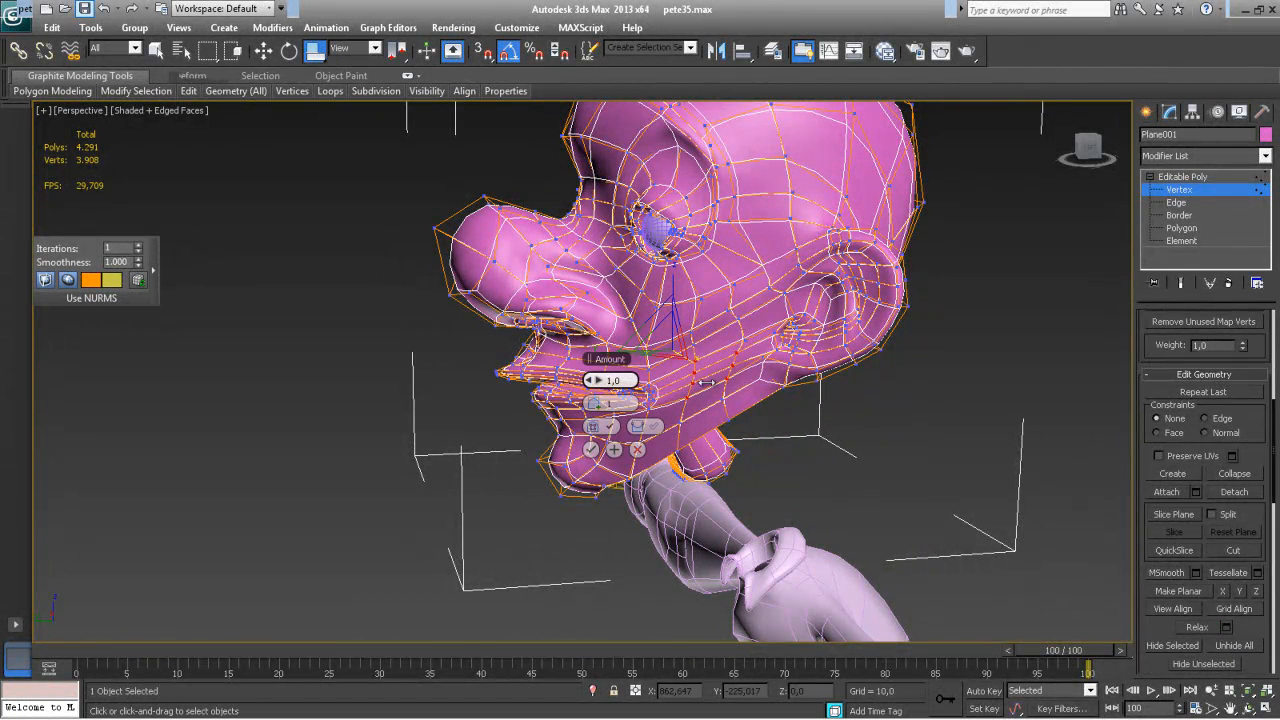
middle_click_drag(749, 379, 906, 370, "alt")
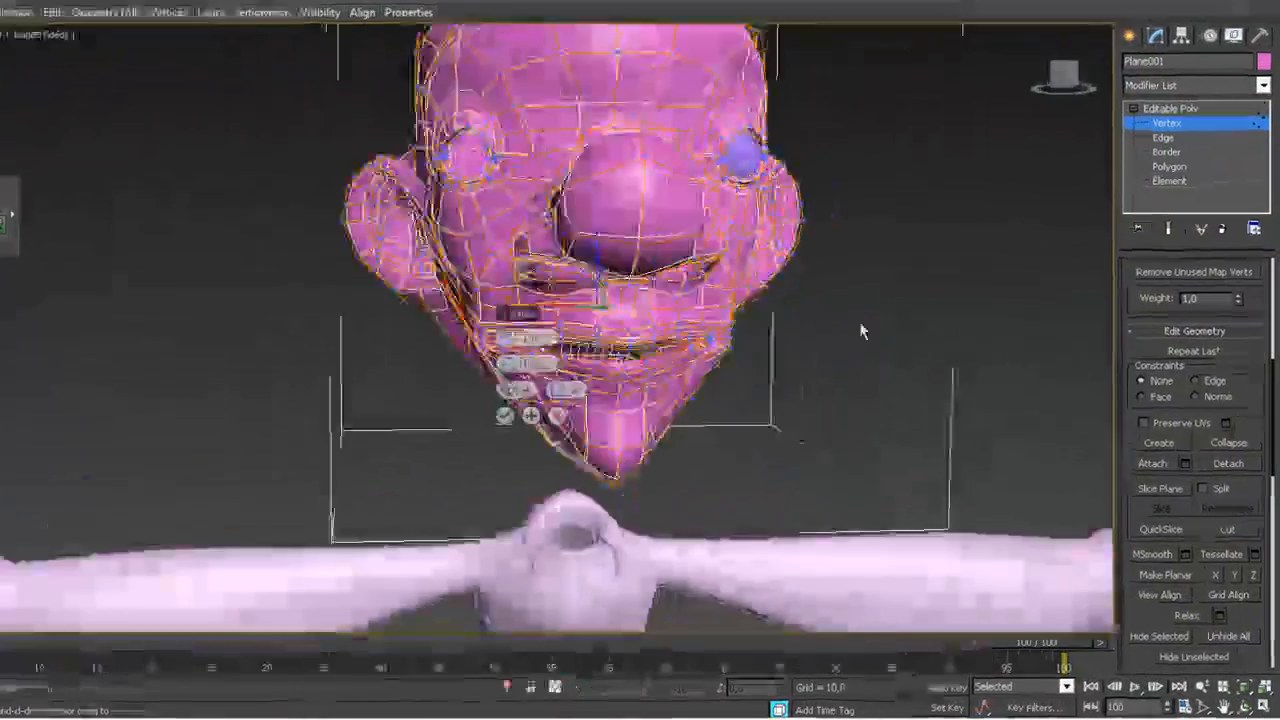
middle_click_drag(862, 331, 670, 358, "alt")
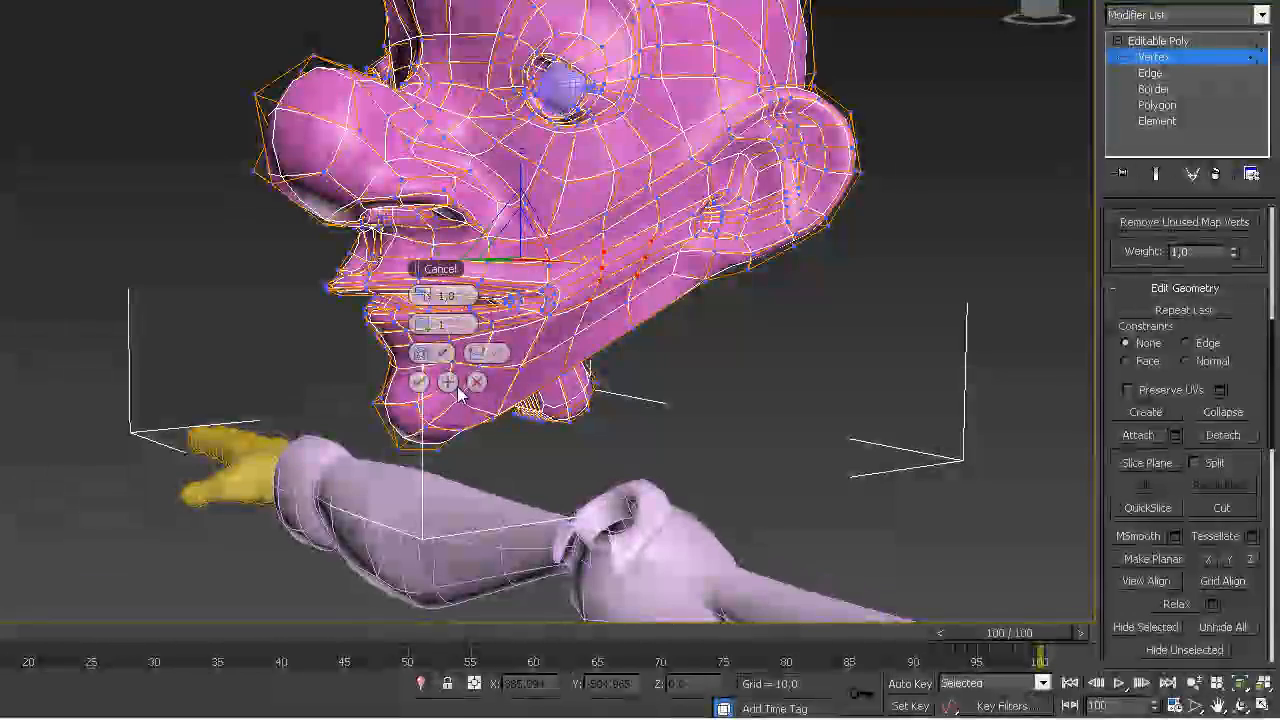
Scale the selected cheek vertices on both sides to about 95% in X and move them slightly down
middle_click_drag(493, 372, 601, 268, "alt")
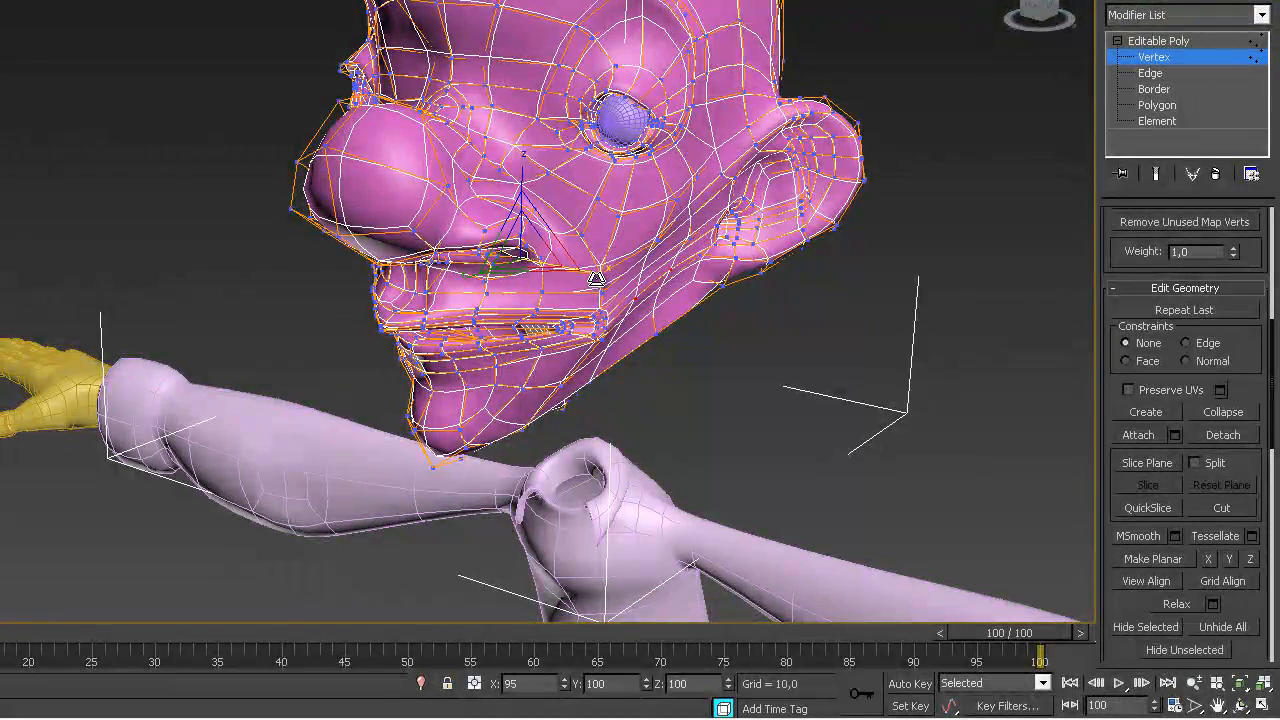
middle_click_drag(607, 303, 533, 281, "alt")
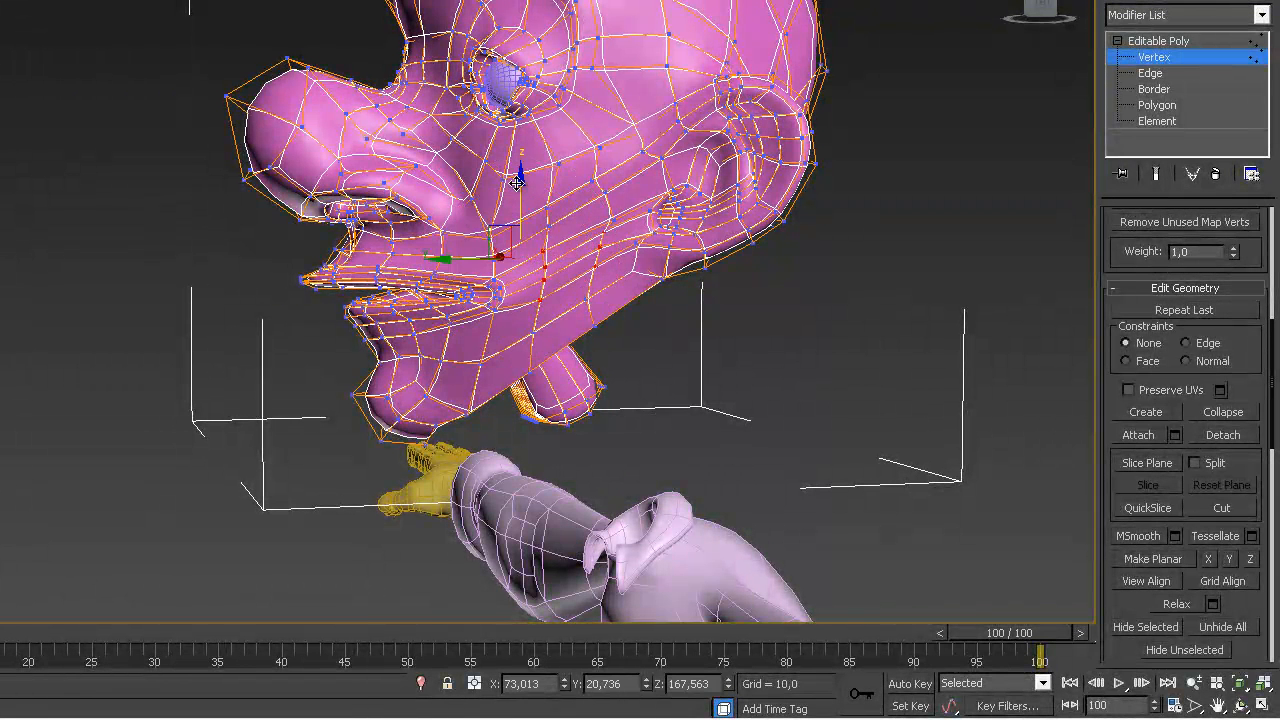
middle_click_drag(519, 187, 533, 263, "alt")
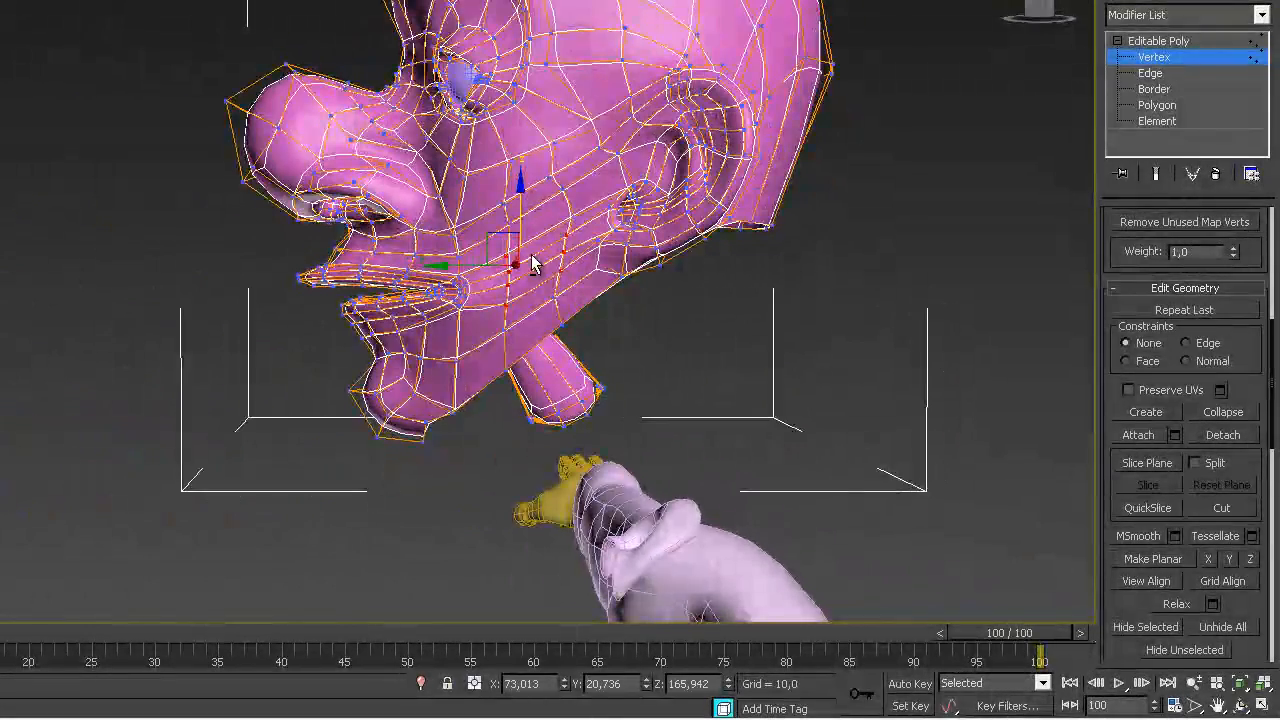
Narrow the vertex selection to the lower jawline on both sides and scale it to about 82% in X
left_click_drag(545, 320, 535, 330, "alt")
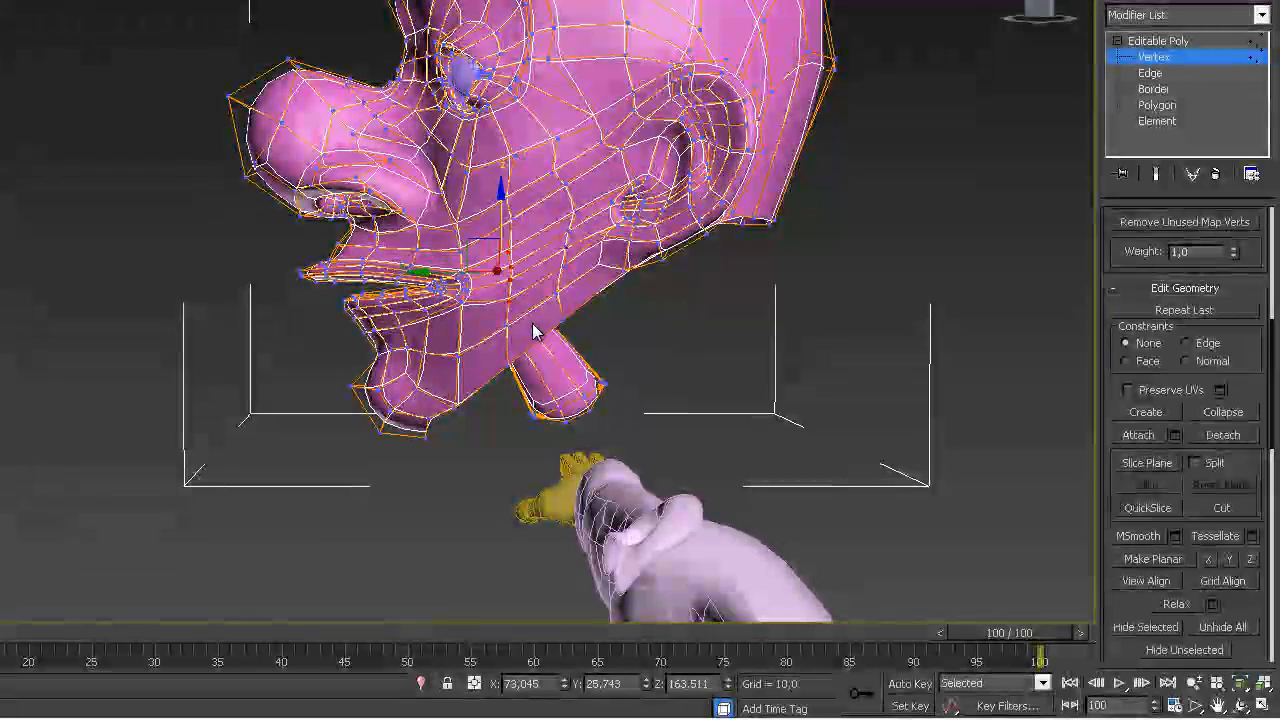
mouse_move(483, 299)
middle_mouse_down("alt")
mouse_move(746, 296)
mouse_move(609, 329)
mouse_move(555, 272)
mouse_move(505, 288)
mouse_move(398, 279)
mouse_move(563, 306)
mouse_move(449, 314)
mouse_move(596, 312)
middle_mouse_up("alt")
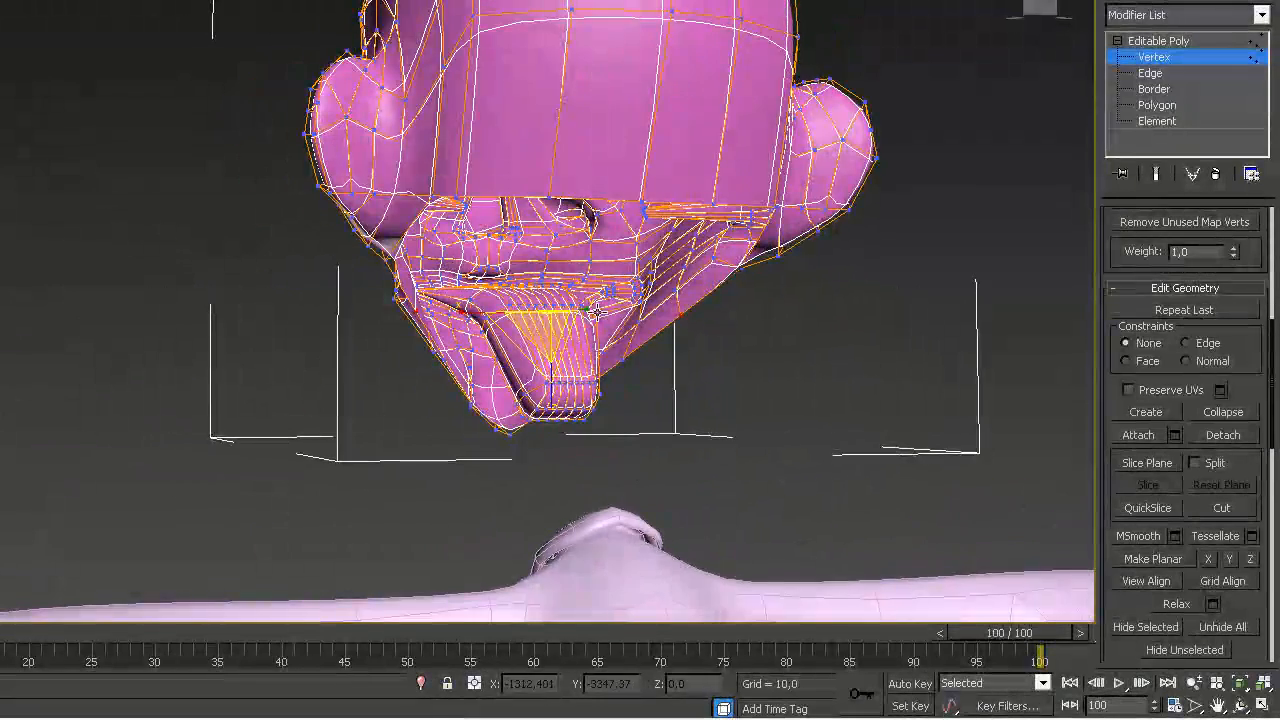
mouse_move(585, 309)
left_mouse_down()
mouse_move(531, 300)
mouse_move(572, 311)
left_mouse_up()
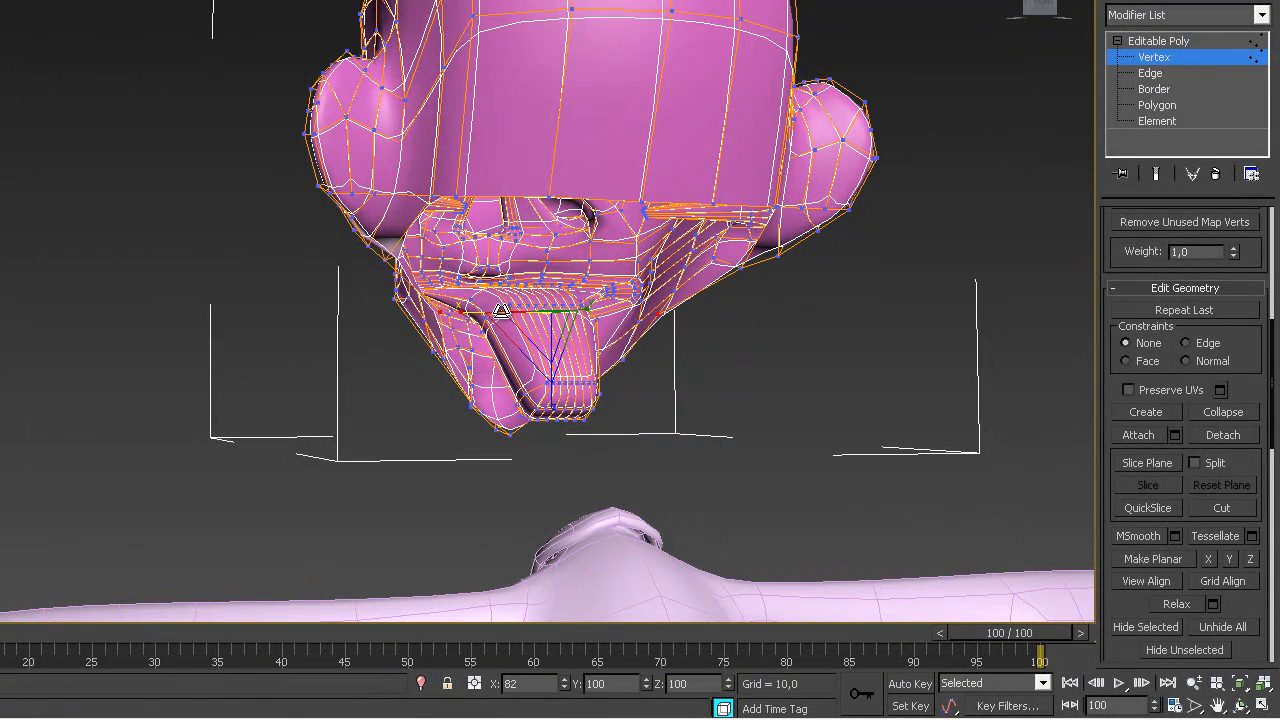
Scale the cheek vertices behind the mouth corners to about 102% in X and move them slightly back and up
middle_click_drag(504, 308, 914, 294, "alt")
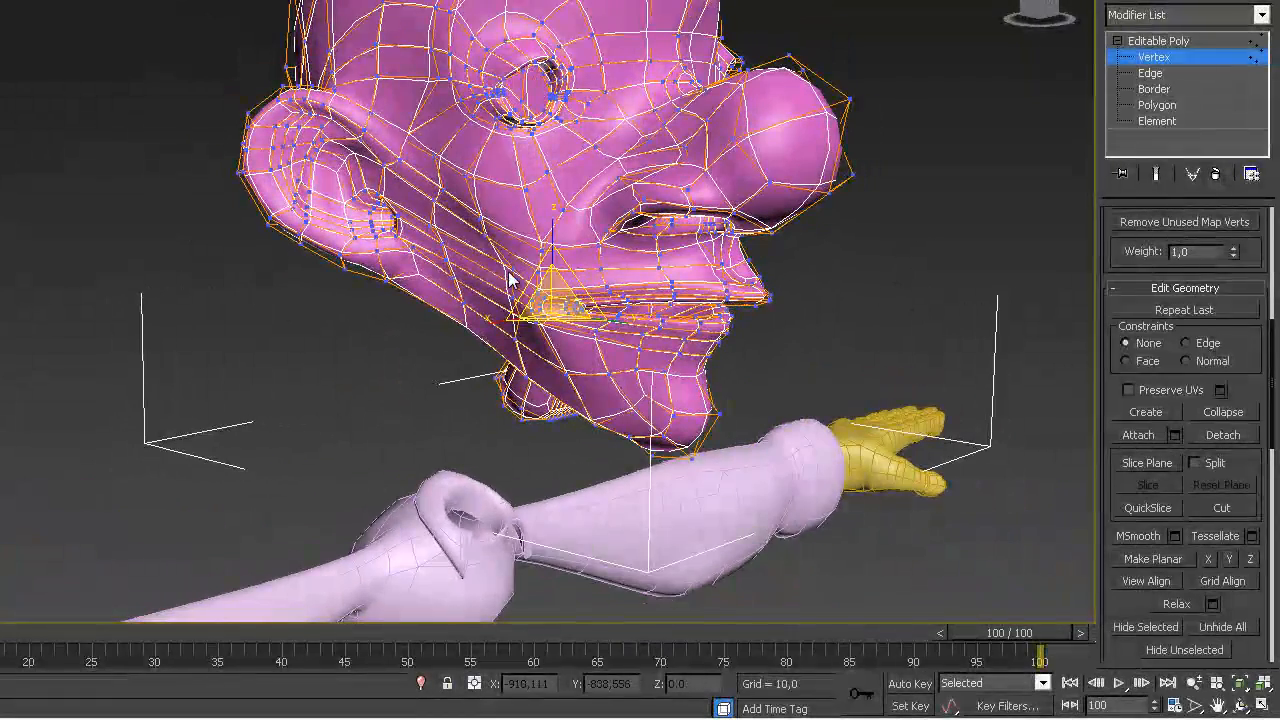
middle_click_drag(511, 268, 460, 287, "alt")
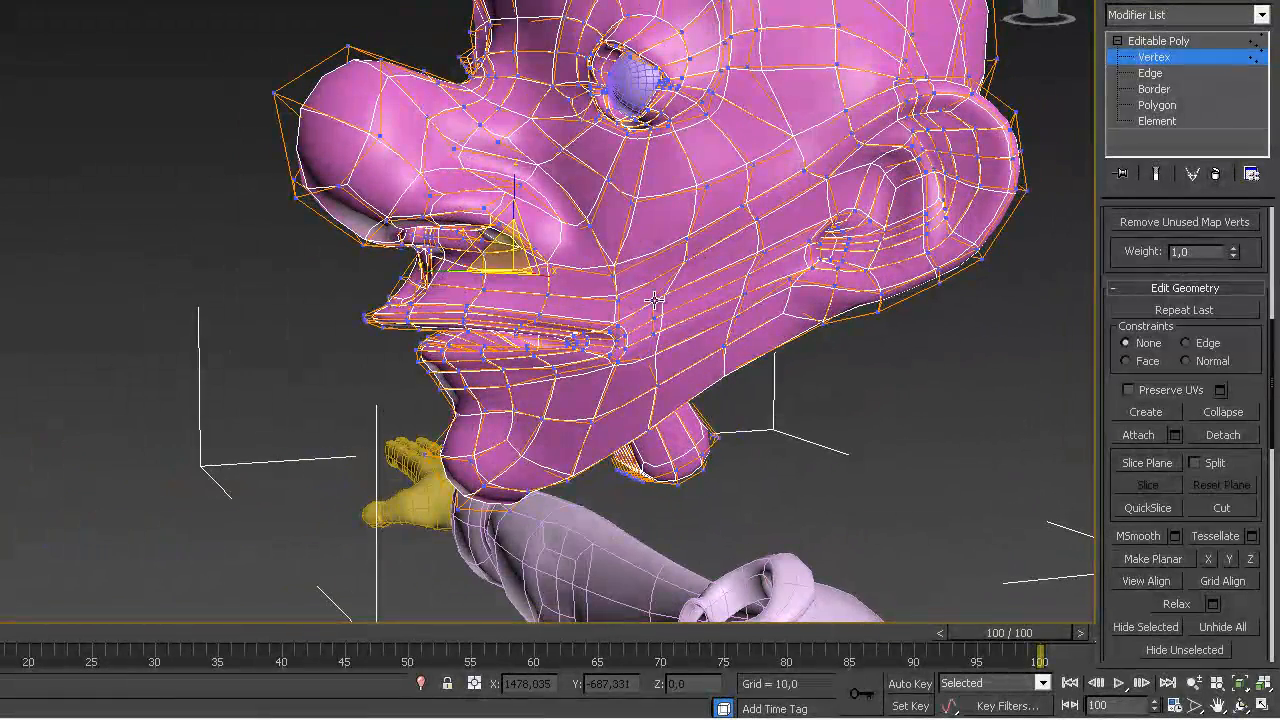
middle_click_drag(511, 351, 648, 291, "alt")
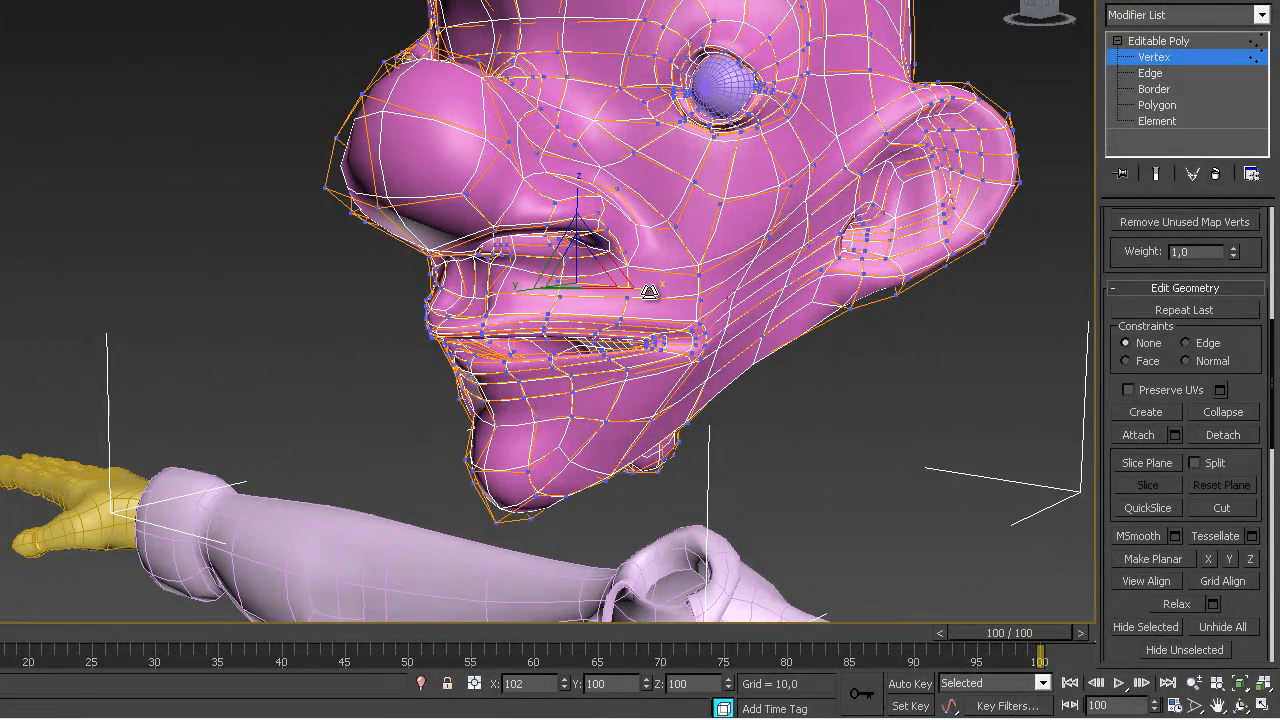
middle_click_drag(650, 291, 573, 318, "alt")
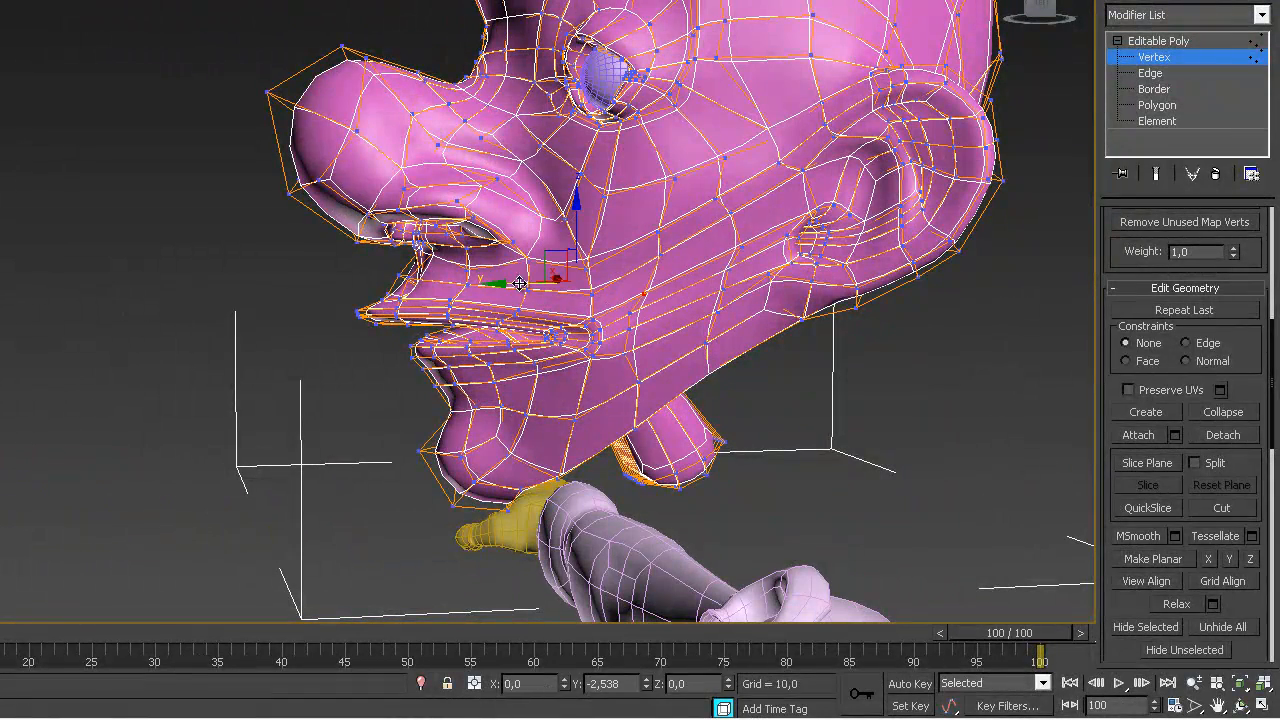
left_click_drag(586, 216, 586, 207)
middle_click_drag(629, 281, 563, 280, "alt")
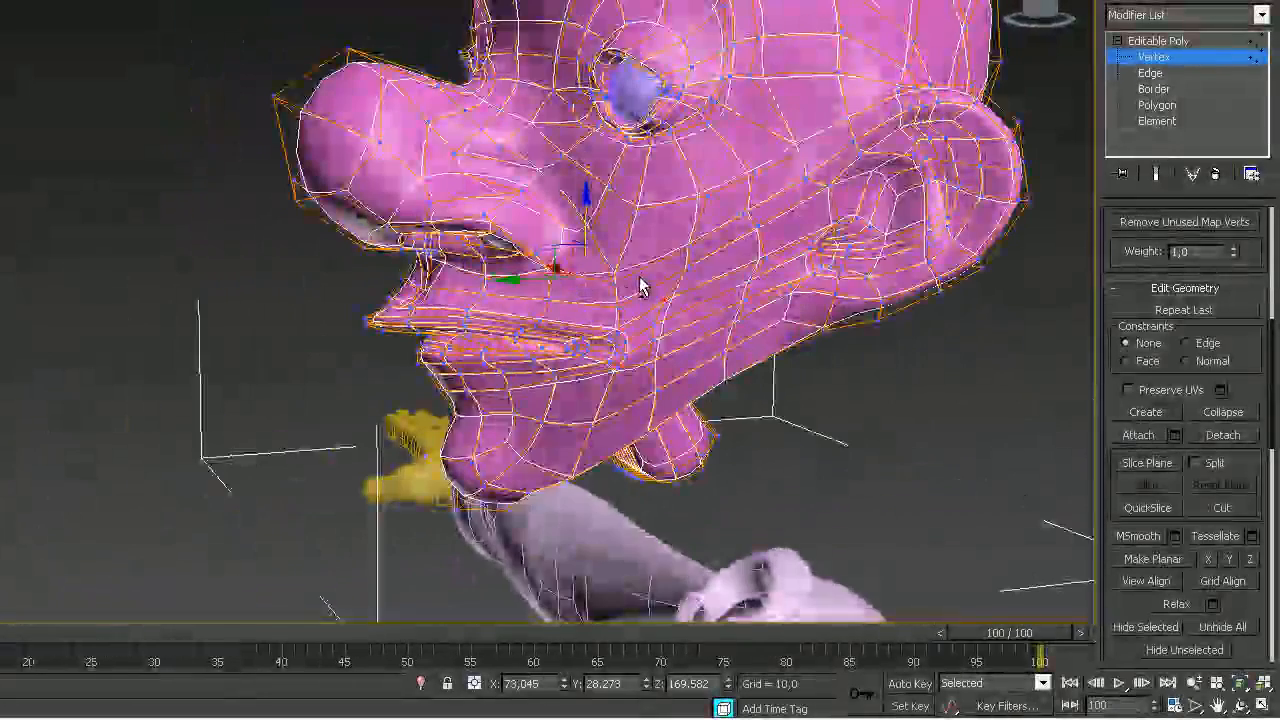
Select the polygon at the lower front of each earlobe and extrude both outward
left_click(1157, 105)
middle_click_drag(381, 326, 700, 322, "alt")
left_click(379, 341, "ctrl")
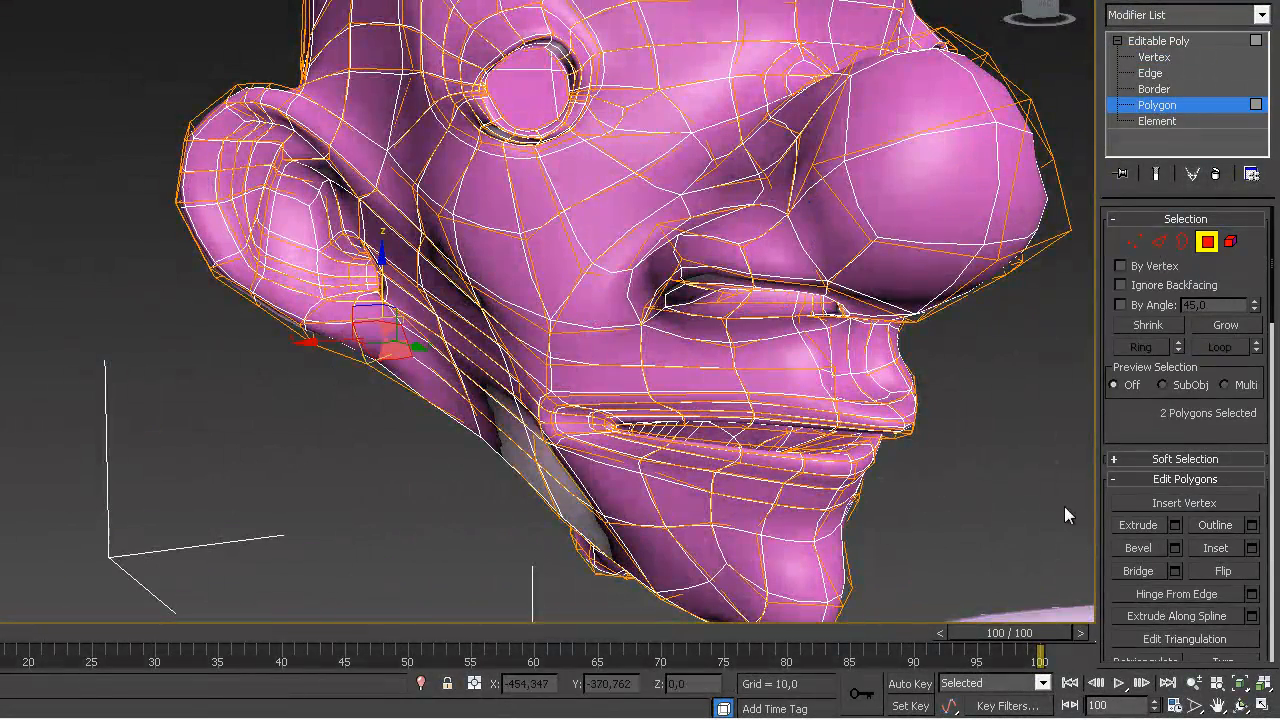
left_click(1150, 523)
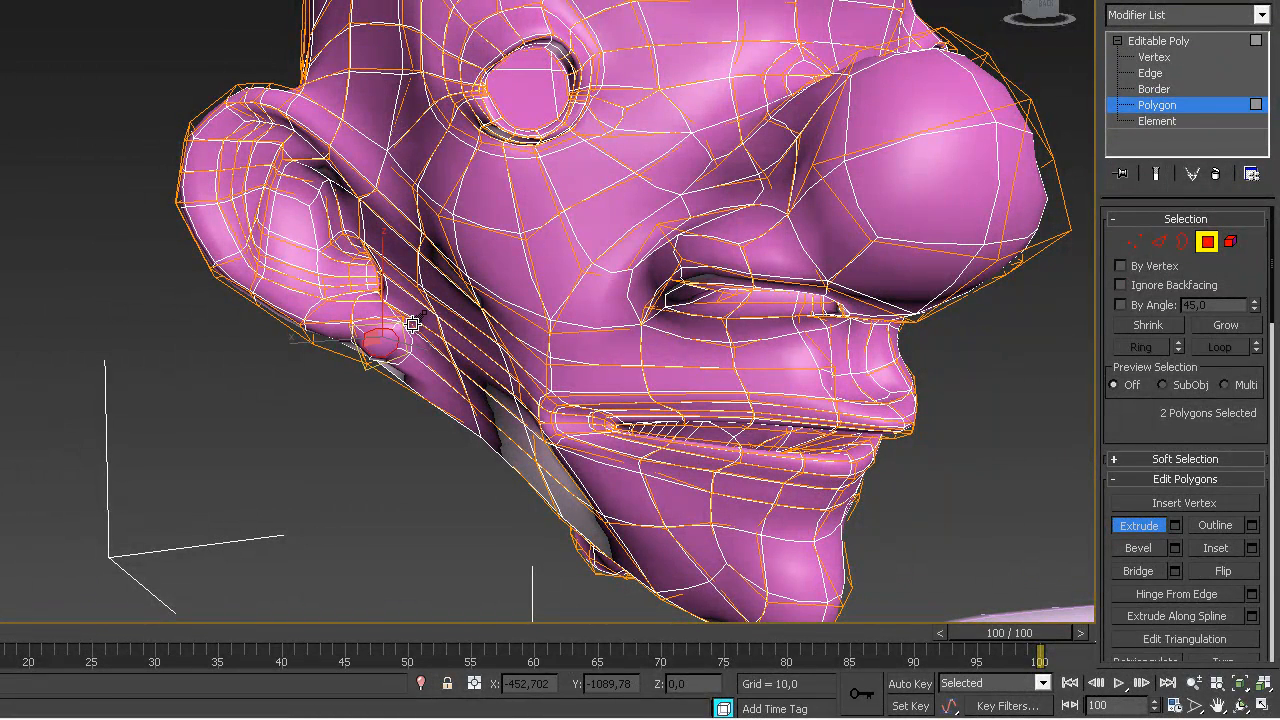
Move the matching lower front vertices of both earlobes down about 2.25 units and scale them to about 115% in X
left_click(1133, 244)
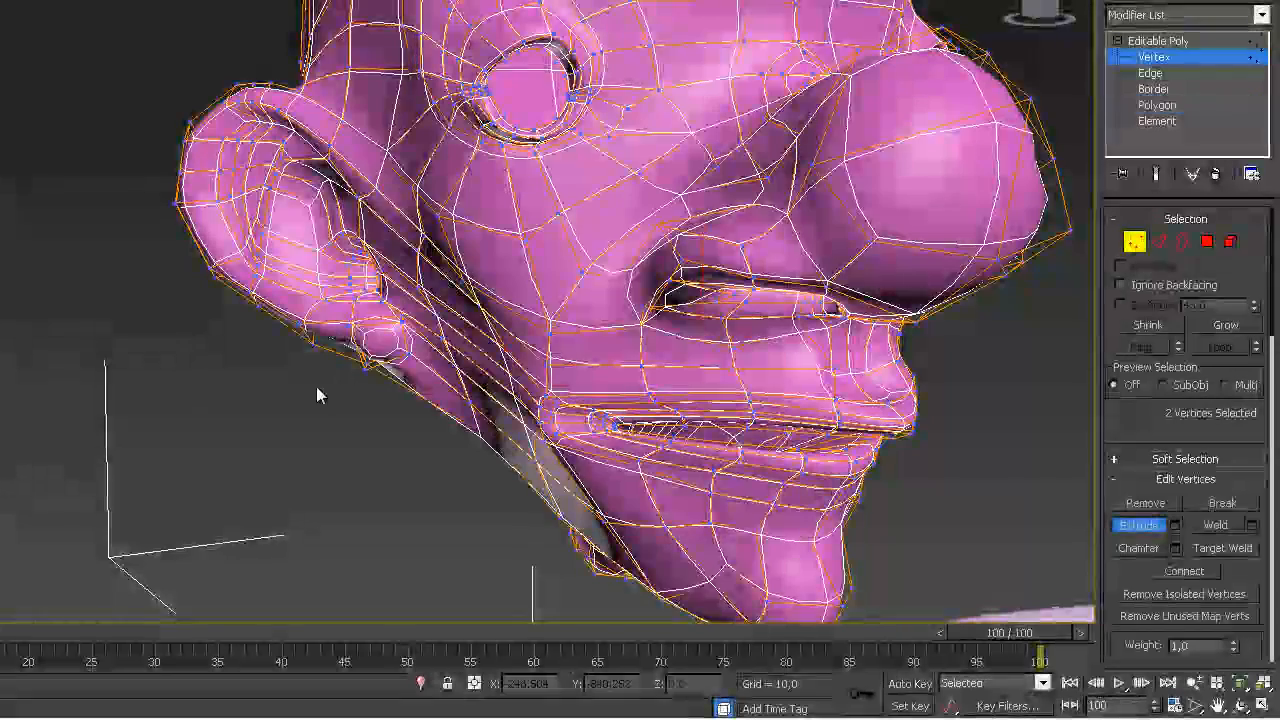
middle_click_drag(411, 407, 440, 352, "alt")
left_click(376, 348)
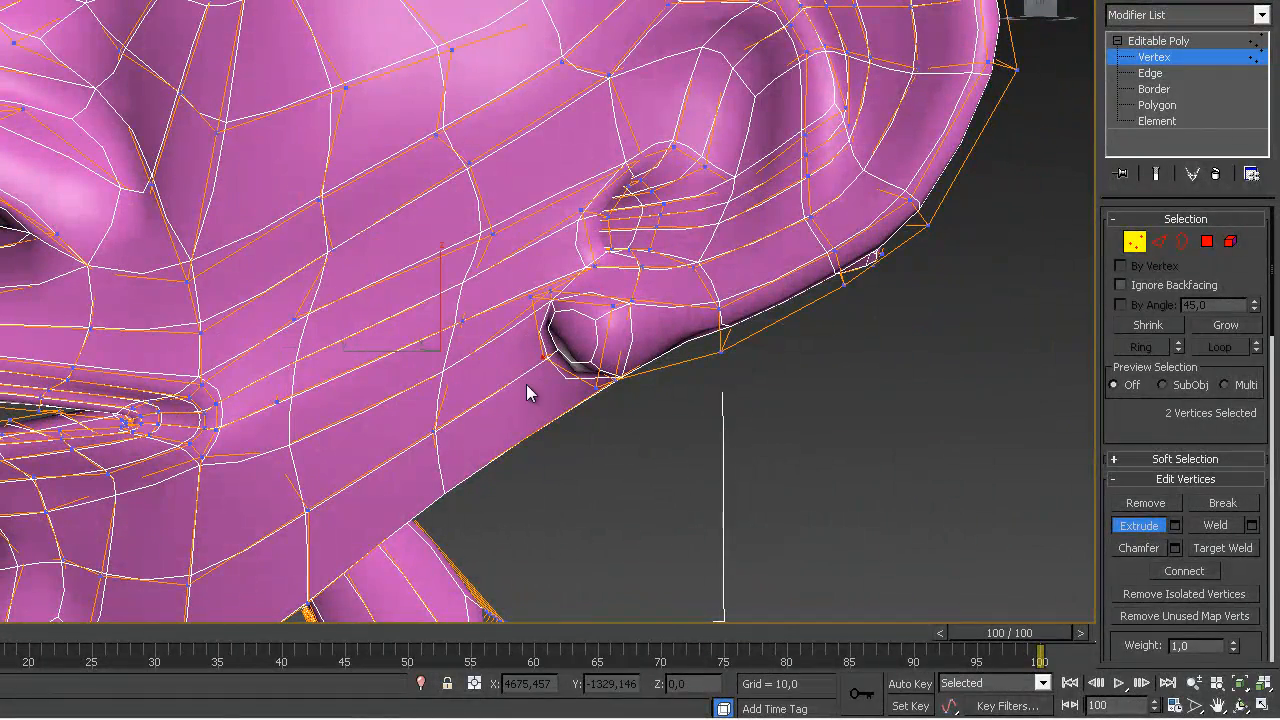
middle_click_drag(354, 352, 412, 268, "alt")
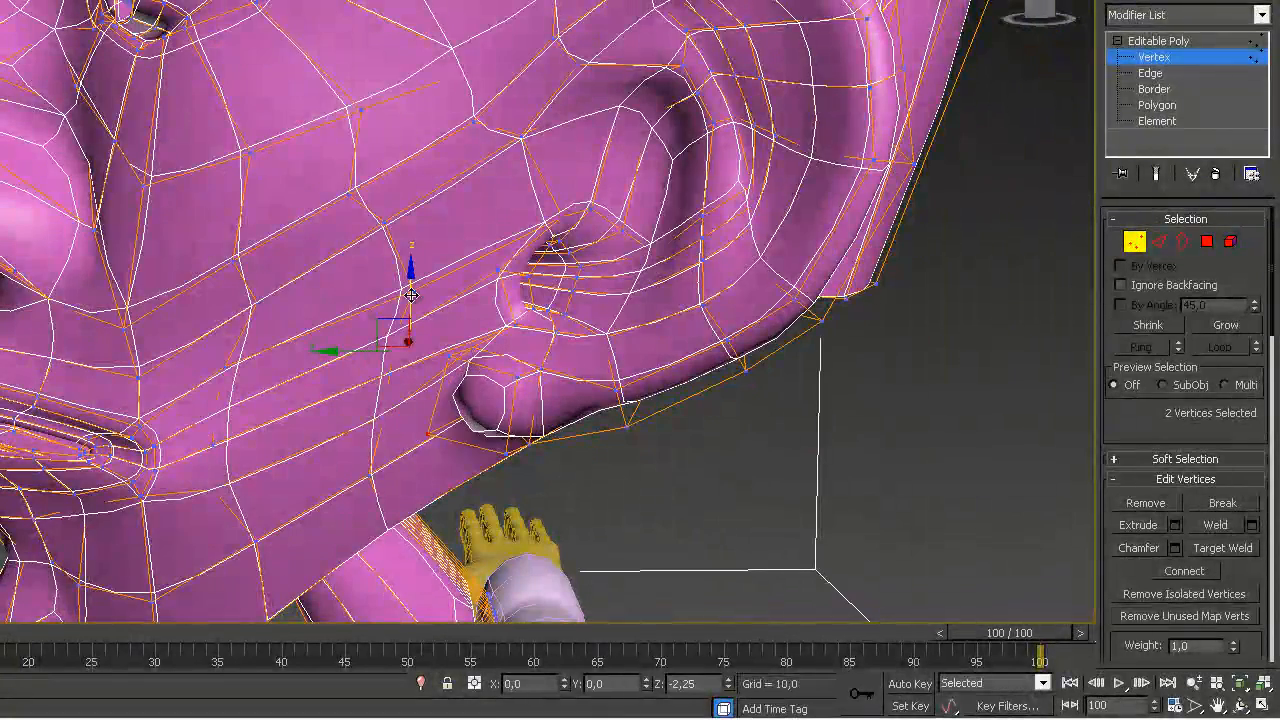
middle_click_drag(417, 325, 617, 343, "alt")
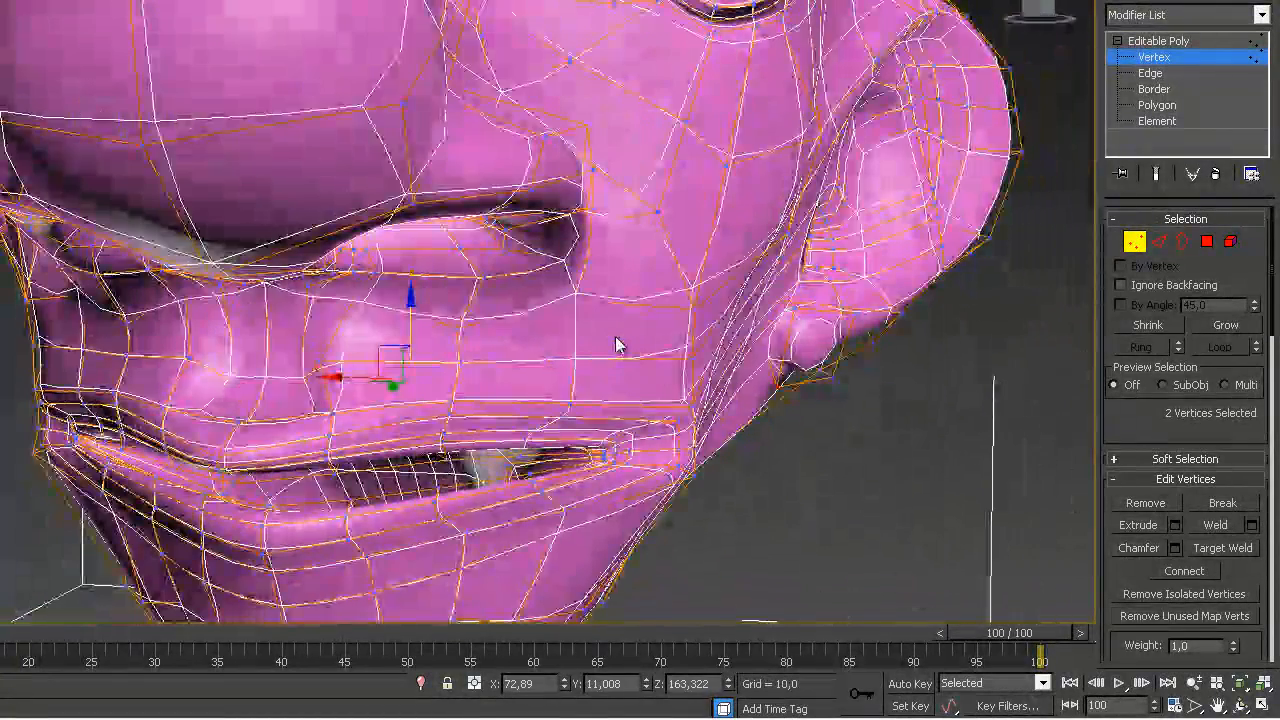
key("r")
left_click_drag(470, 378, 506, 376)
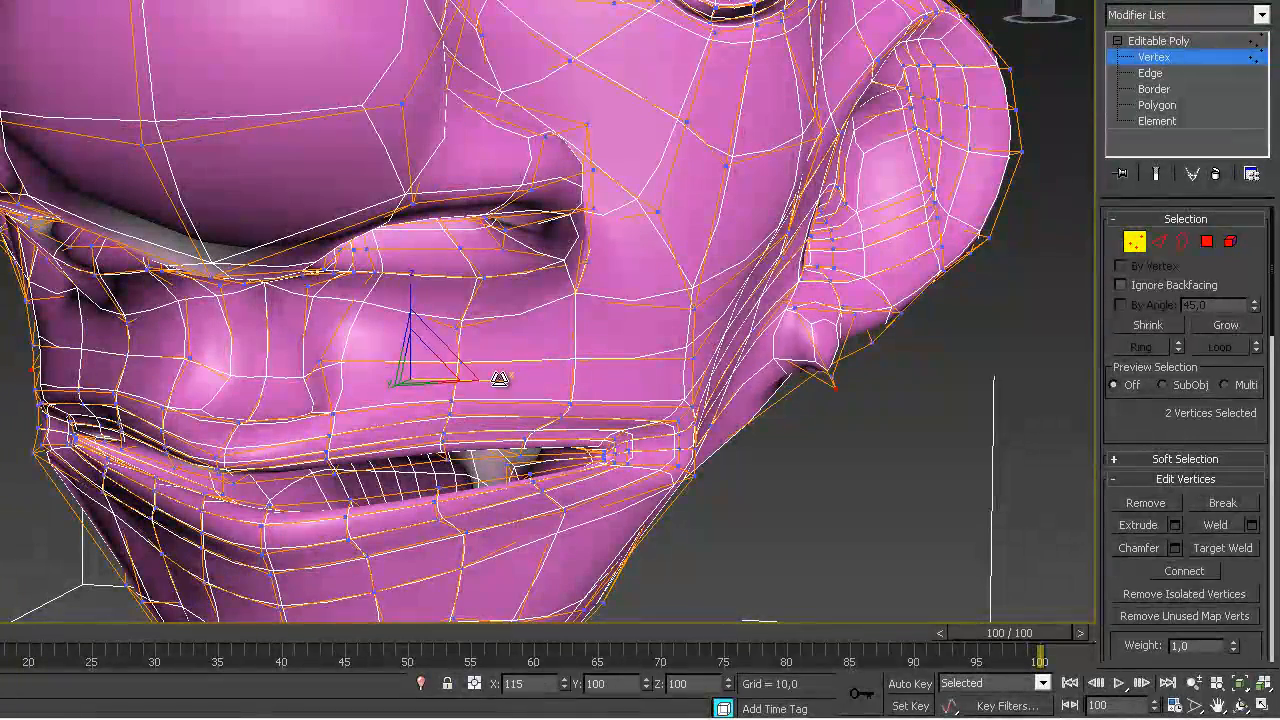
middle_click_drag(674, 374, 743, 391, "alt")
Scale the matching vertices where the earlobes meet the ears to about 106% in X and lower them about 2.9 units
middle_click_drag(402, 395, 600, 389, "alt")
scroll(394, 394, "down", 7)
middle_click_drag(330, 367, 409, 366, "alt")
scroll(320, 373, "up", 6)
scroll(410, 368, "down", 2)
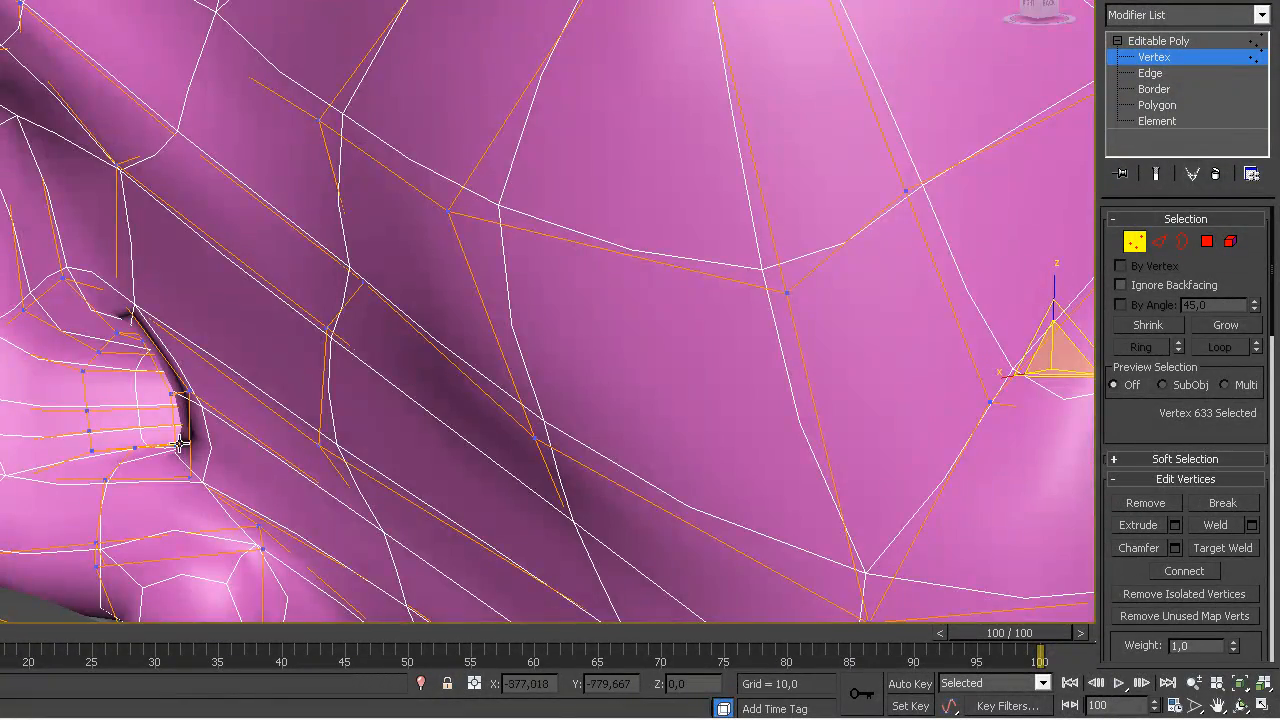
left_click(248, 534, "ctrl")
middle_click_drag(240, 537, 228, 515, "alt")
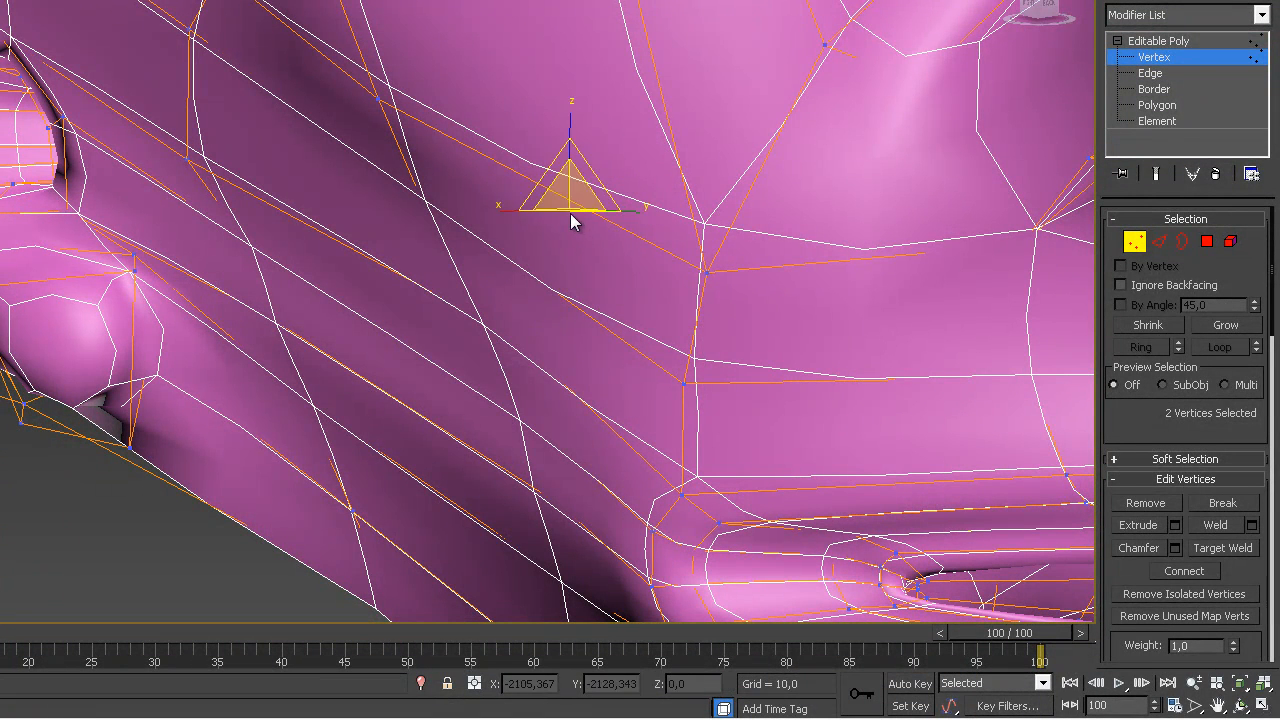
left_click_drag(513, 209, 511, 208)
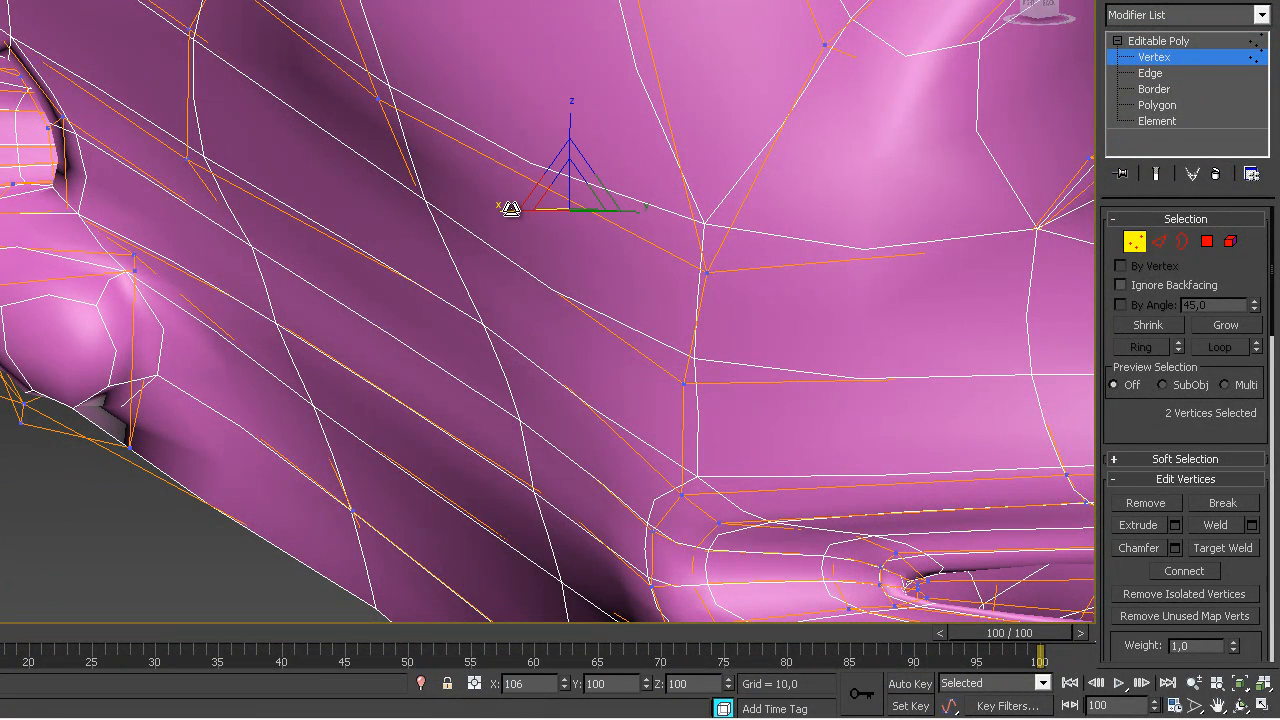
key("w")
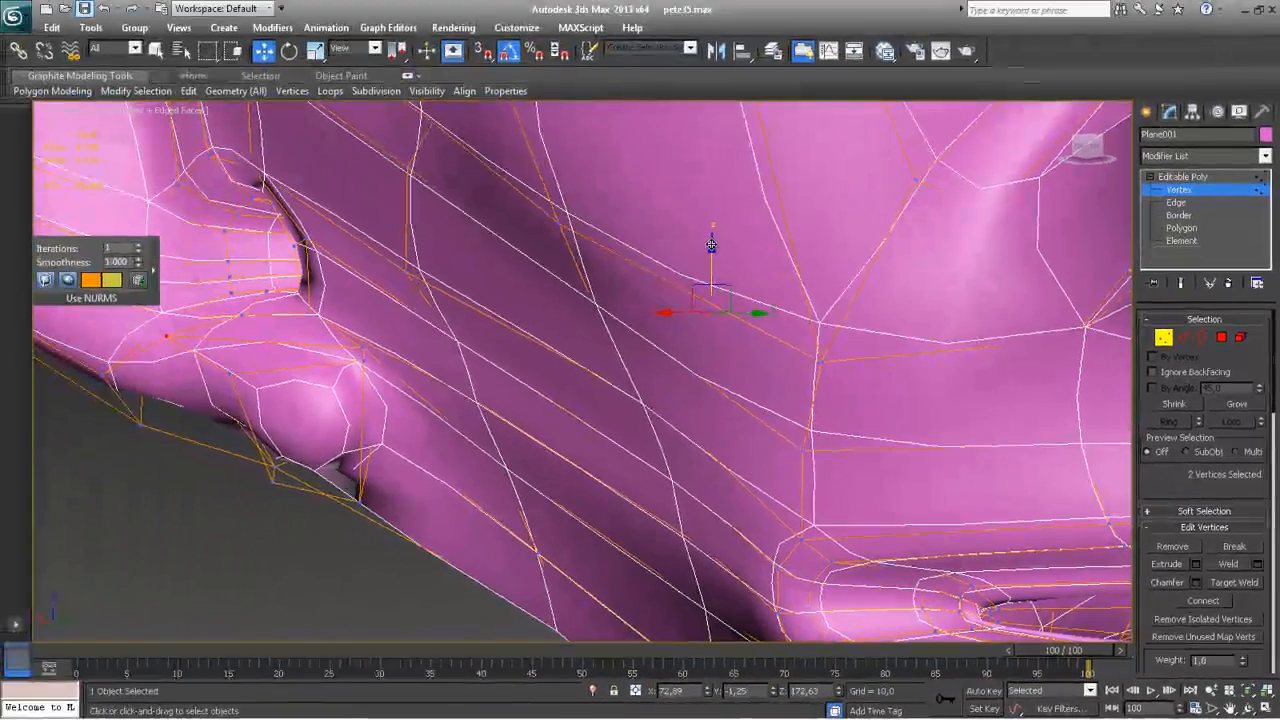
left_click_drag(711, 245, 711, 262)
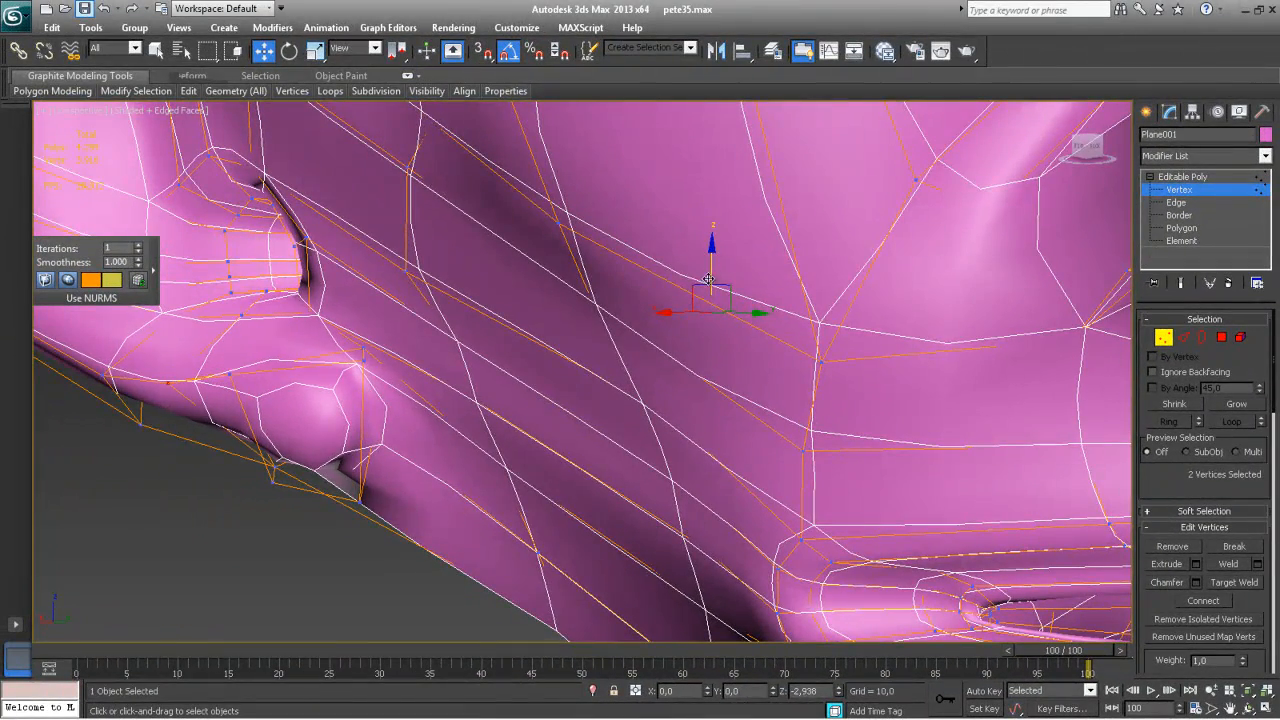
scroll(540, 394, "down", 10)
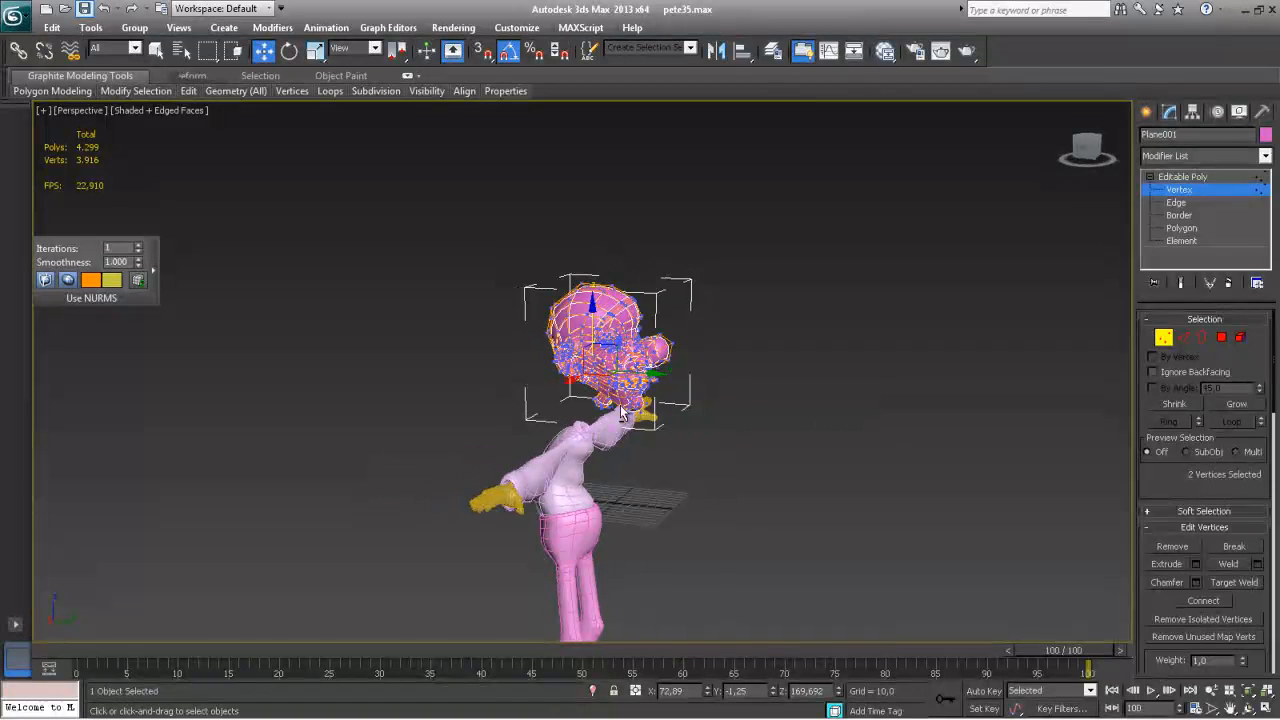
Leave vertex editing and examine the smoothed head's cheeks, jaw and earlobes from several angles
left_click(1183, 178)
left_click(809, 372)
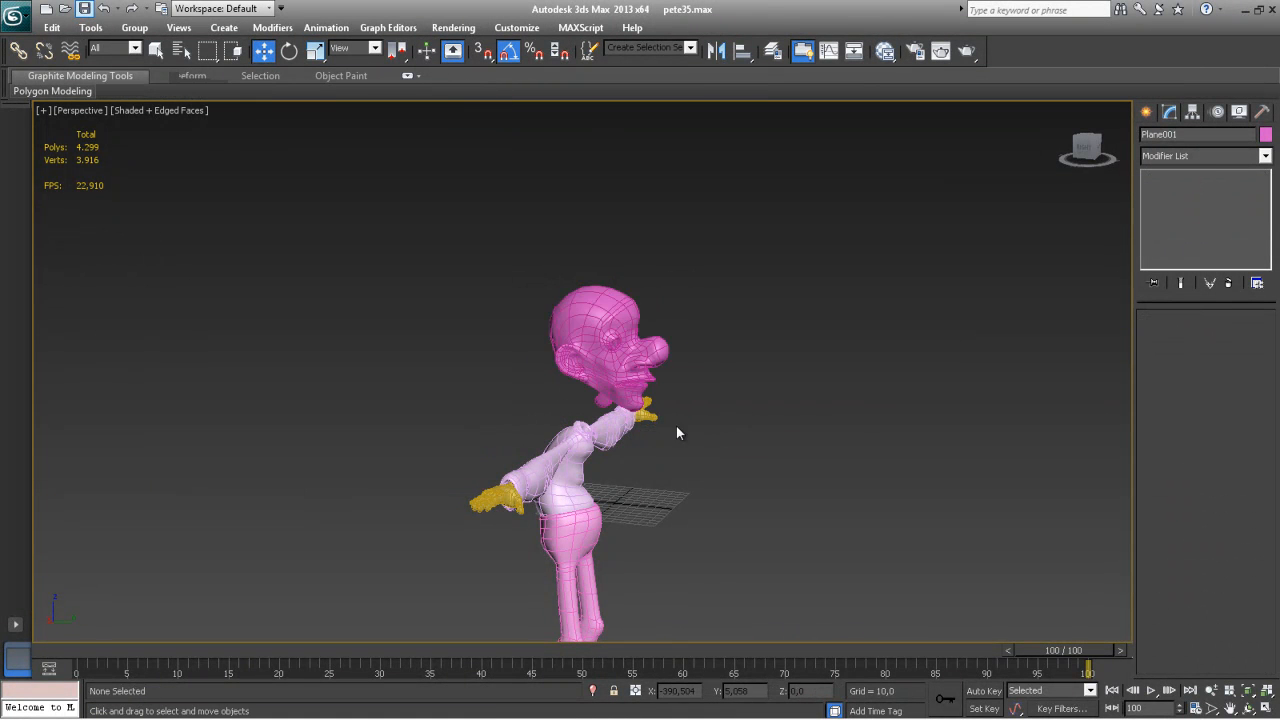
middle_click_drag(676, 426, 659, 424, "alt")
scroll(596, 460, "up", 10)
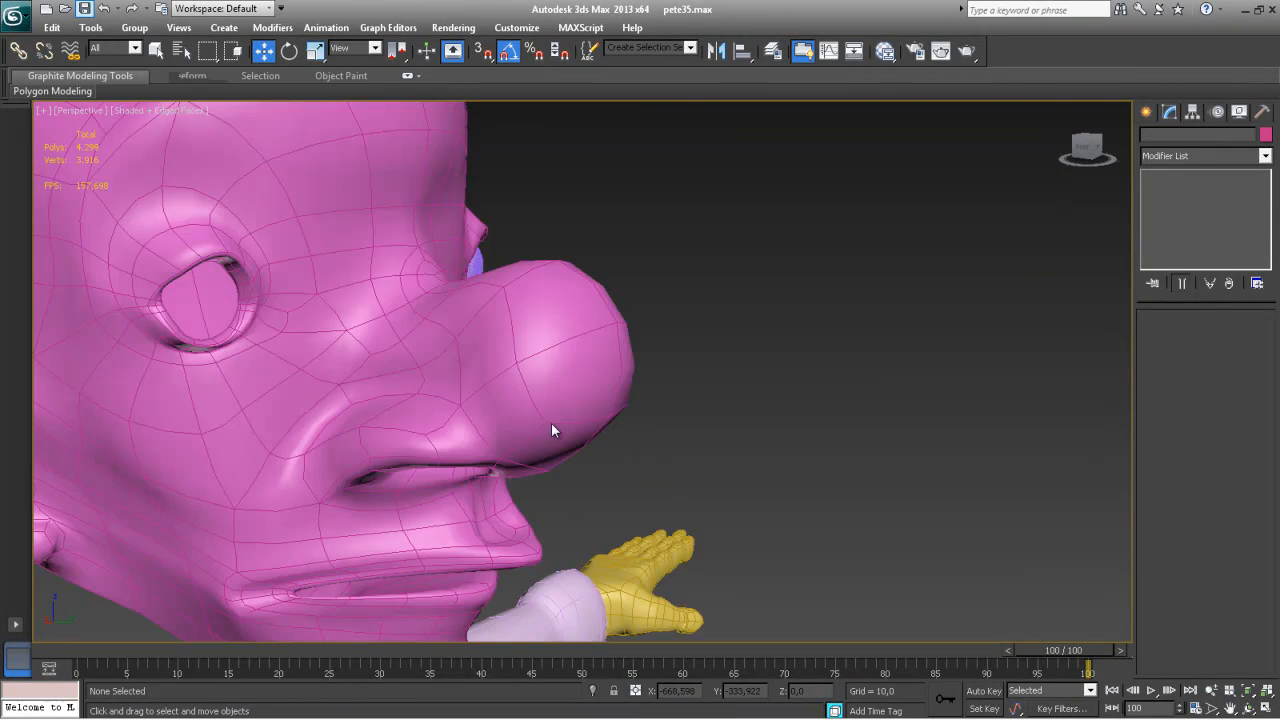
left_click(557, 429)
scroll(641, 436, "down", 10)
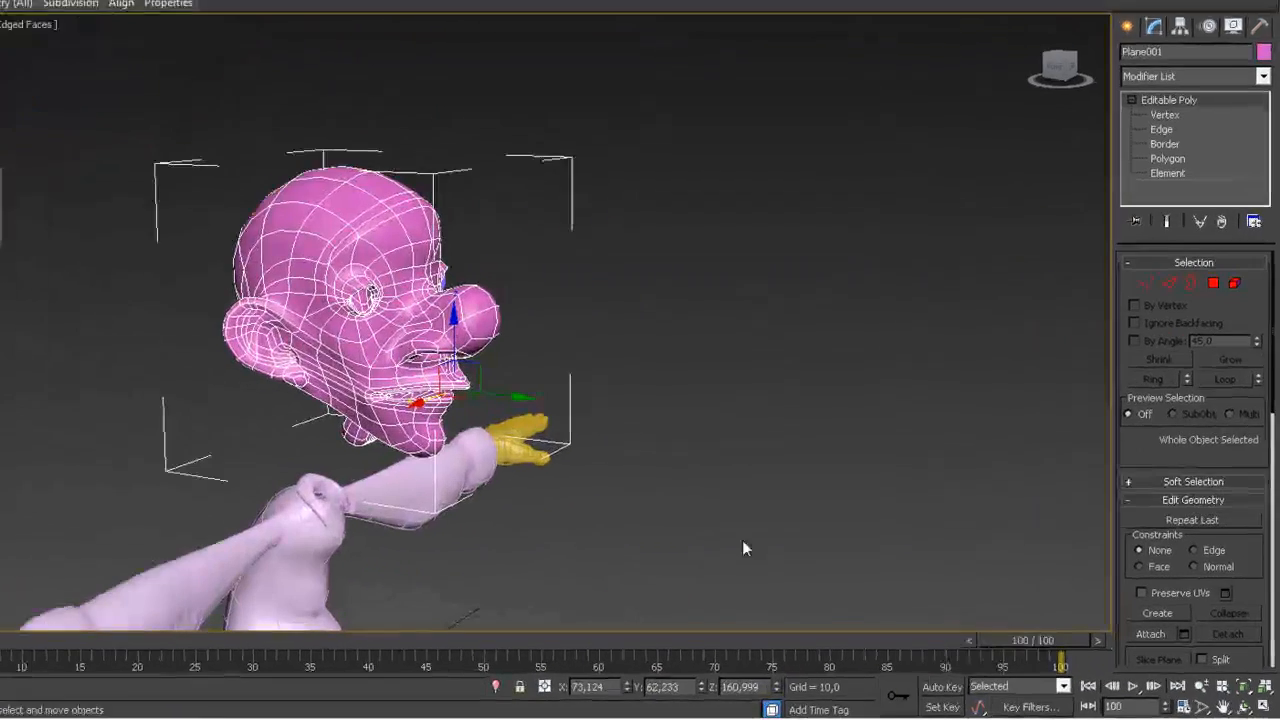
left_click(1240, 684)
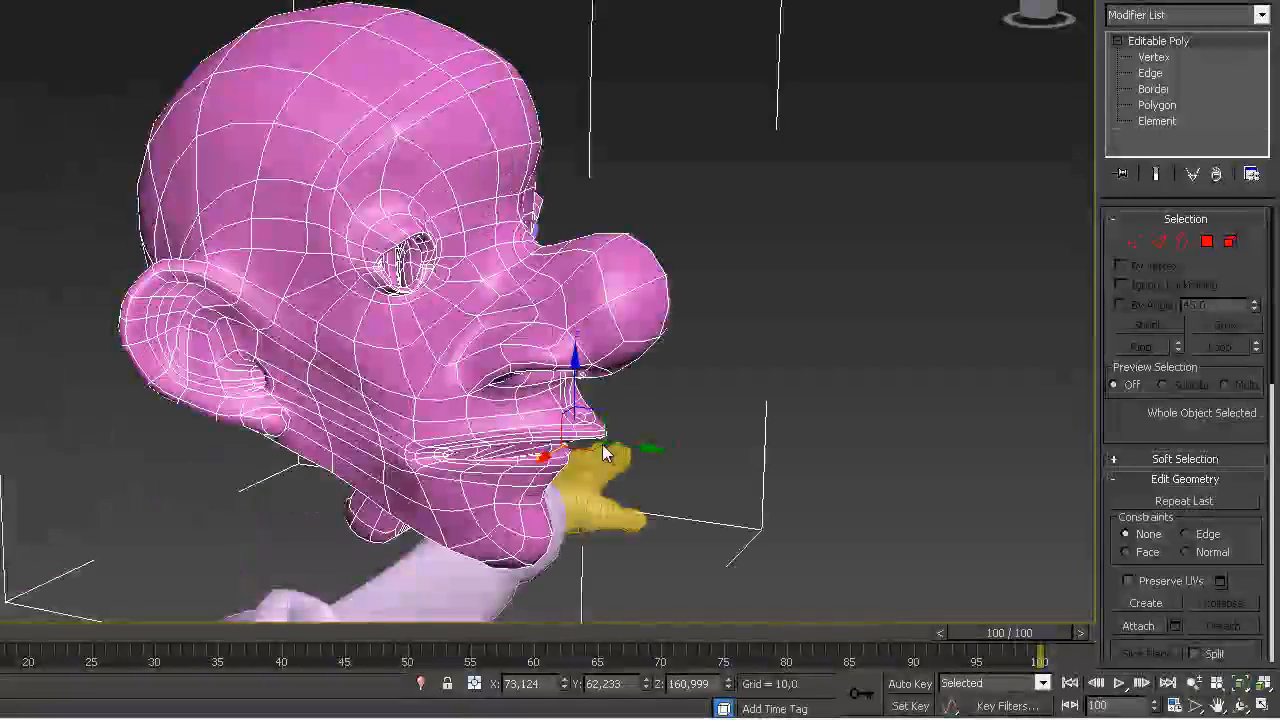
middle_click_drag(540, 330, 342, 318, "alt")
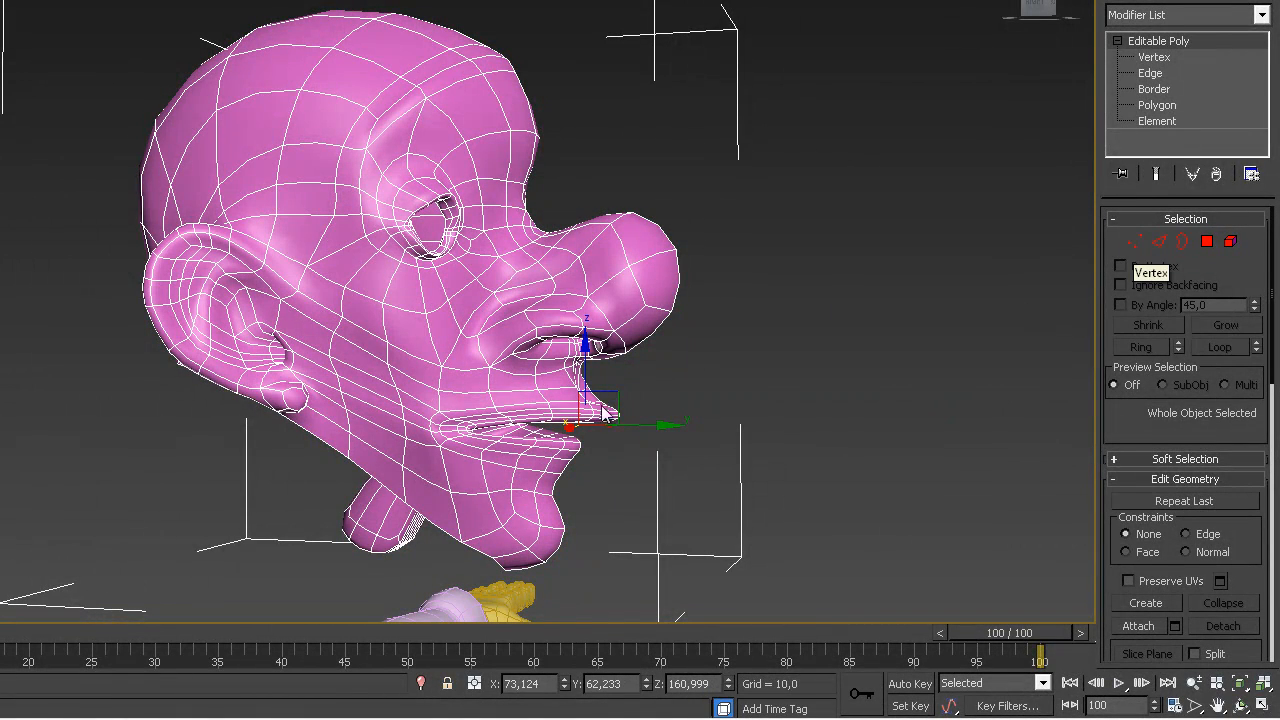
Show all four viewports and reposition the matching cheek vertices just in front of the ears in the left view
key("alt+w")
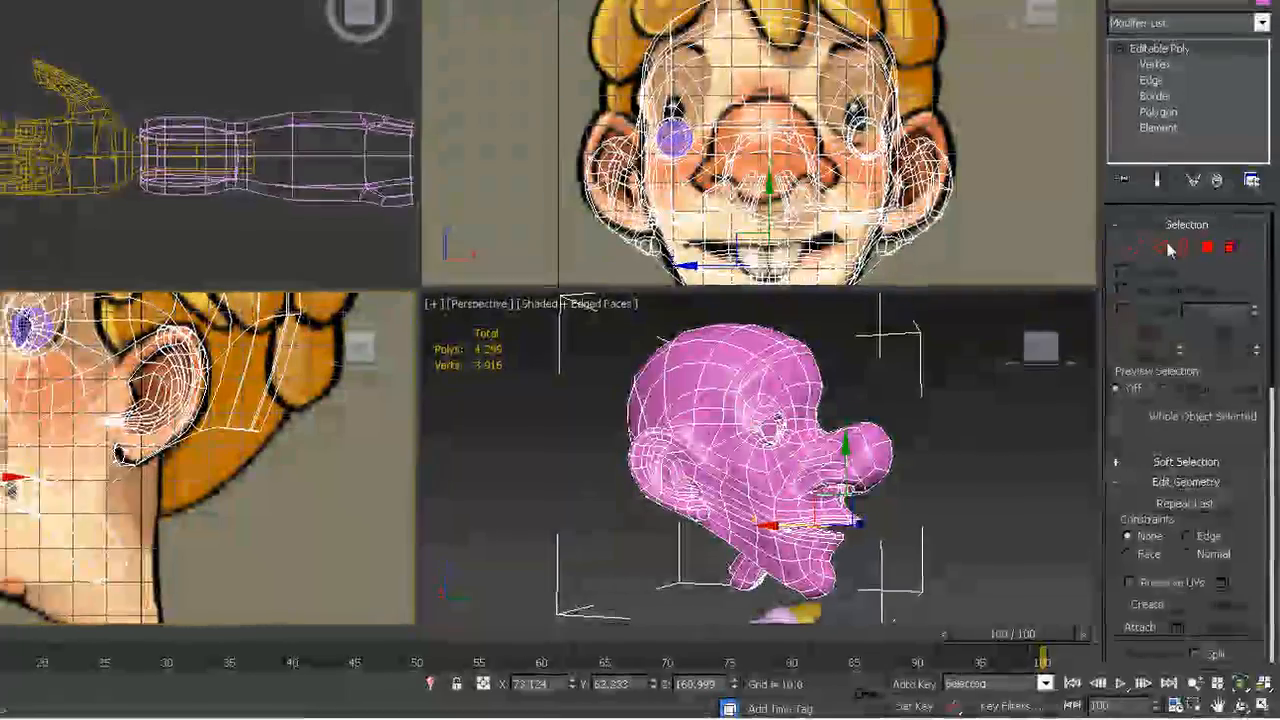
left_click(1137, 247)
scroll(88, 413, "up", 2)
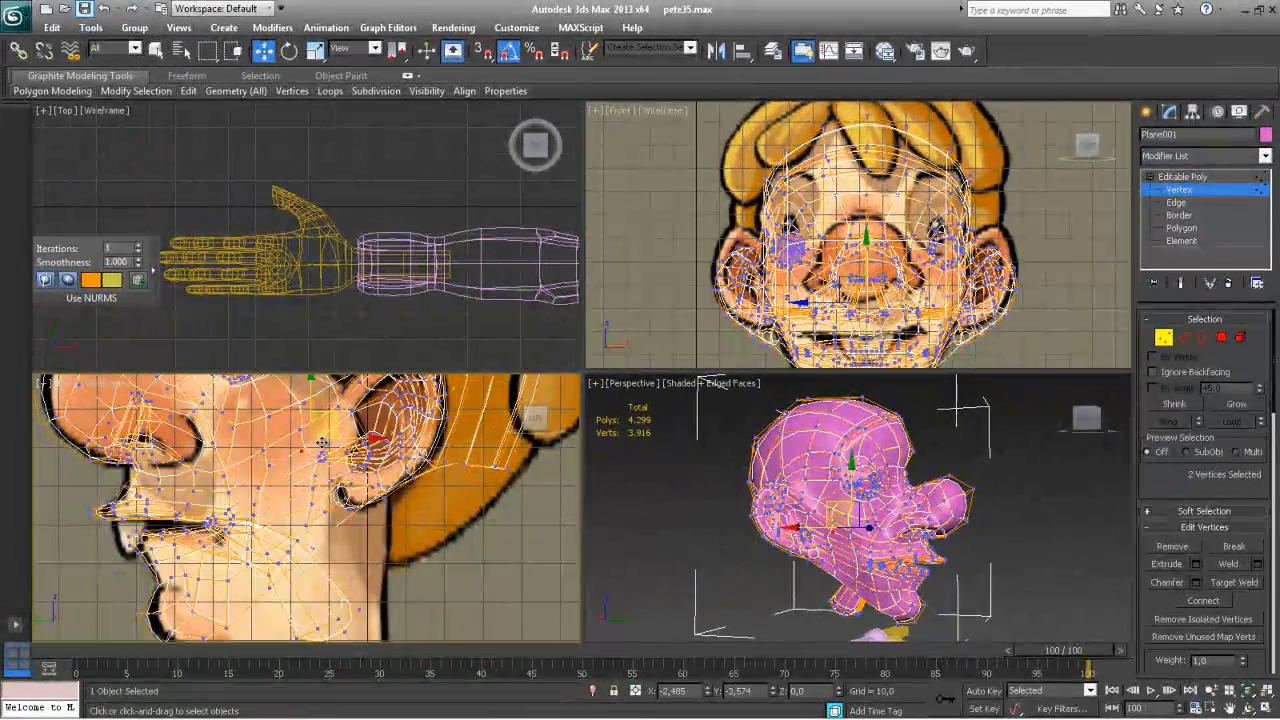
left_click_drag(307, 468, 322, 490)
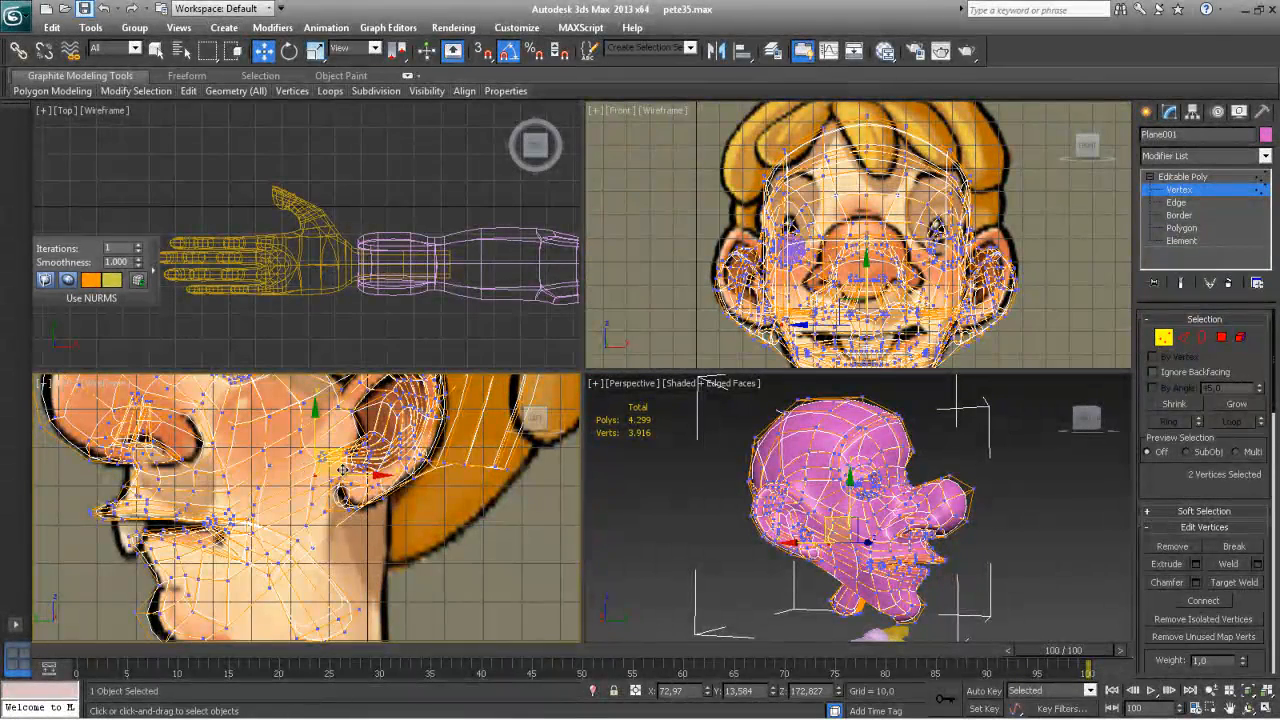
scroll(333, 474, "up", 4)
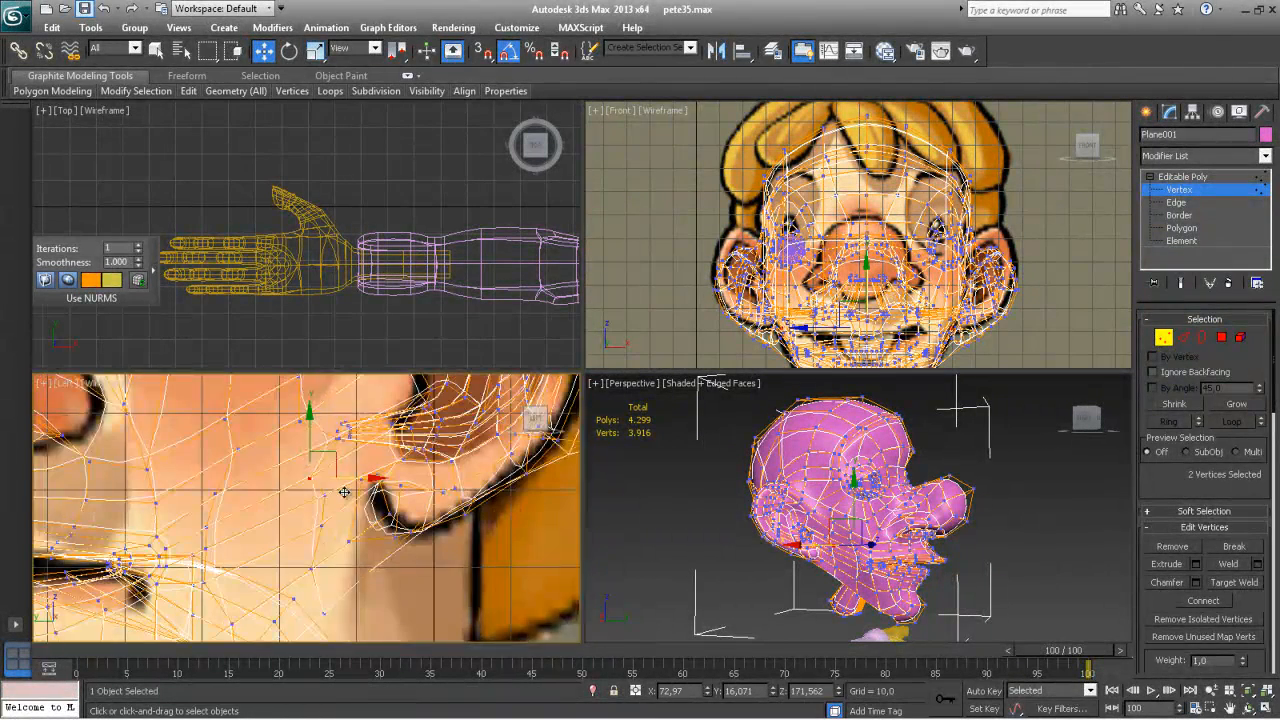
scroll(367, 473, "up", 3)
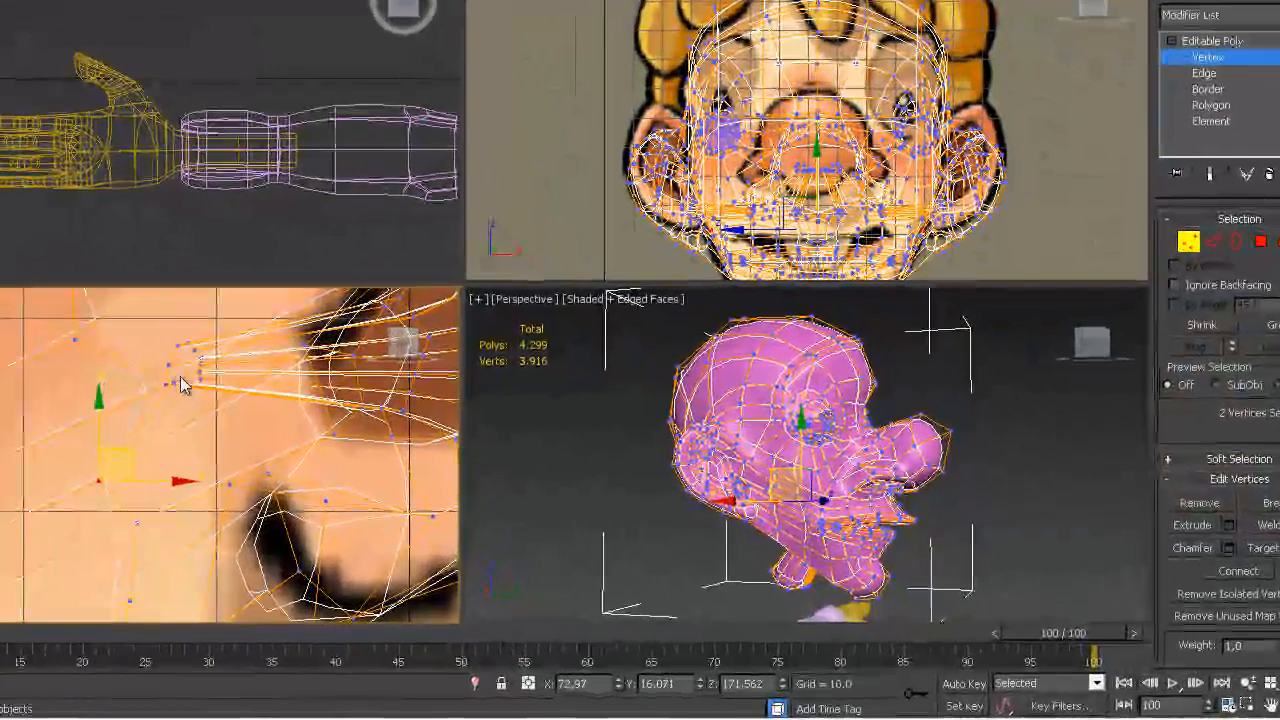
left_click(175, 386)
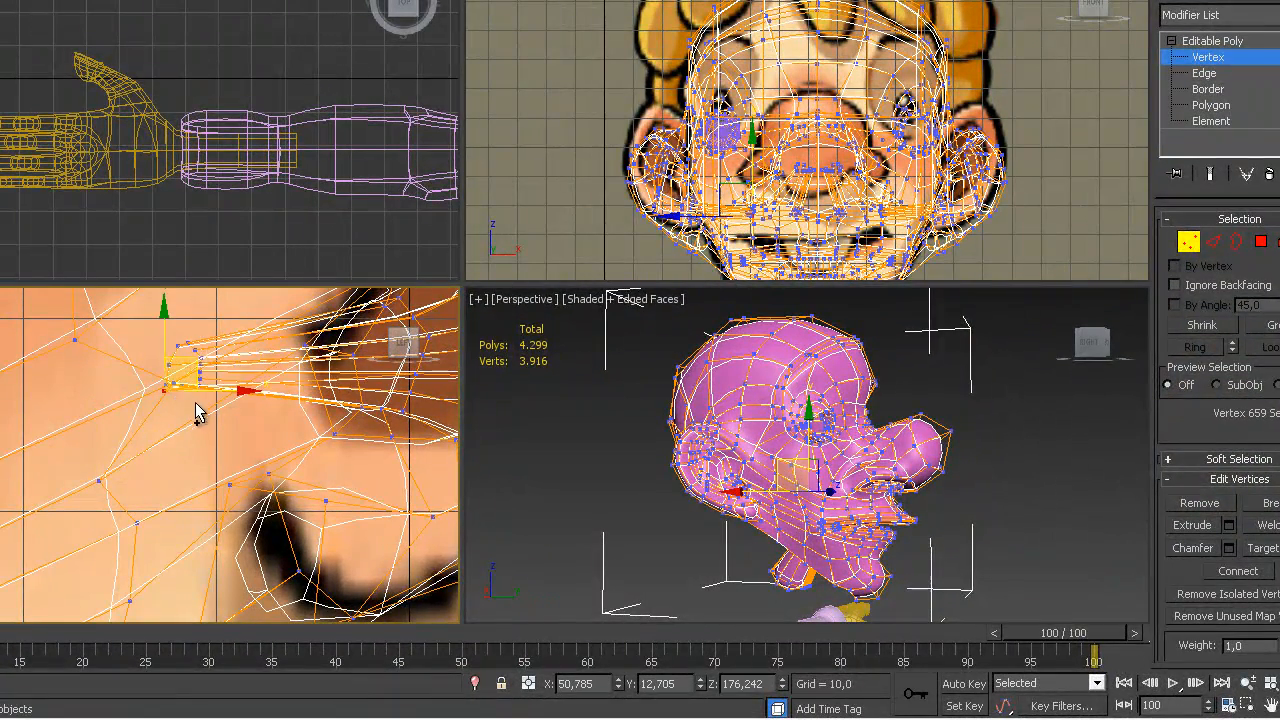
left_click_drag(176, 383, 181, 389)
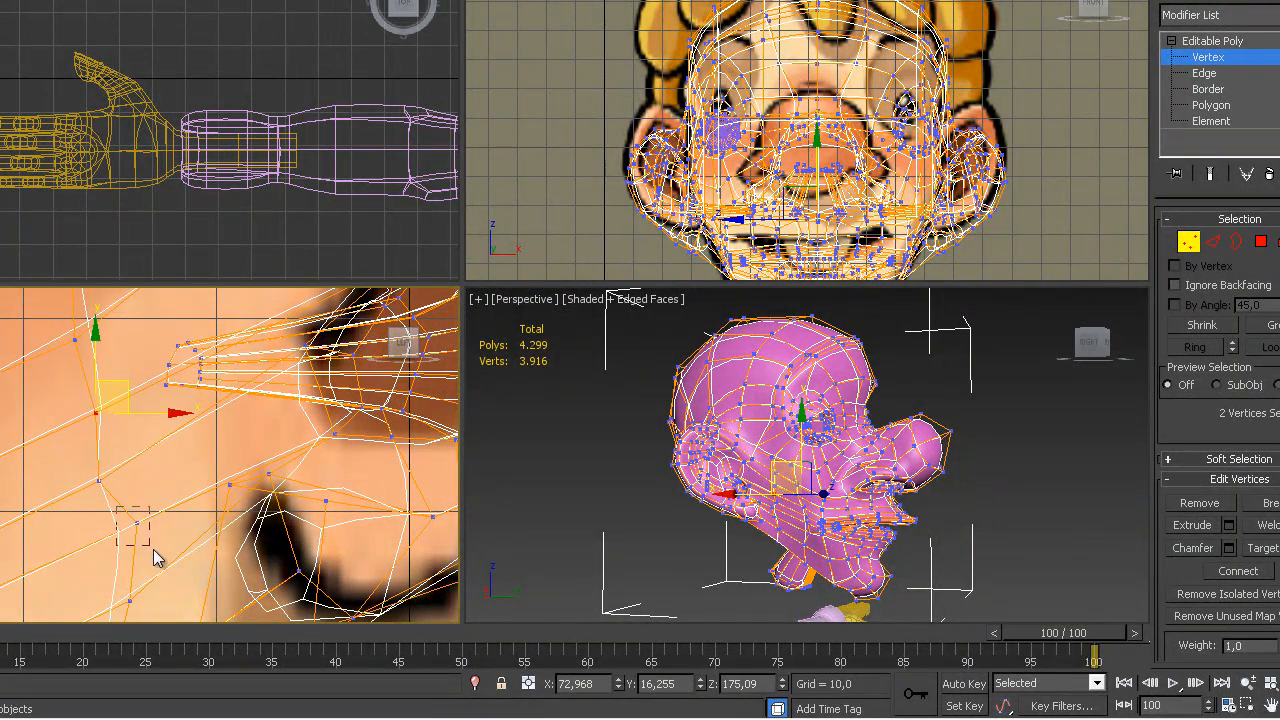
In the left view, adjust the remaining vertex pairs down the cheek beside the earlobe to even out their spacing
middle_click_drag(158, 521, 165, 428)
left_click_drag(176, 408, 139, 456)
middle_click_drag(153, 438, 160, 337)
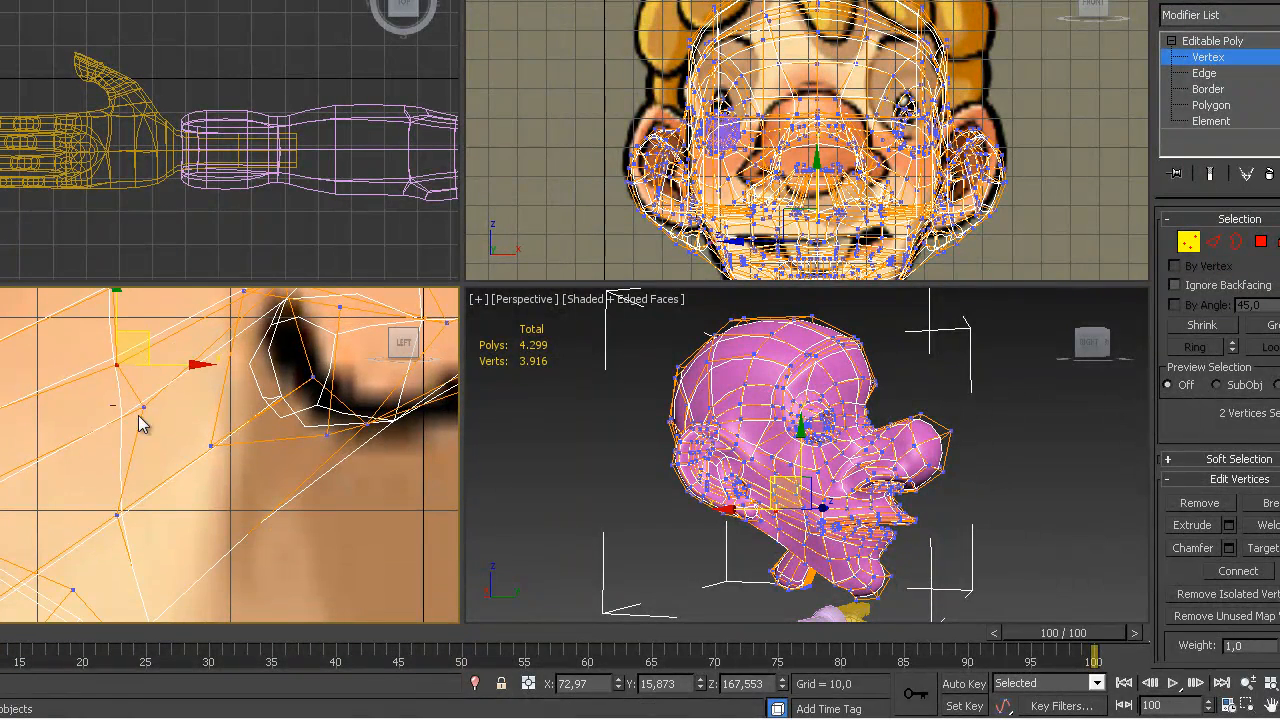
scroll(145, 488, "down", 6)
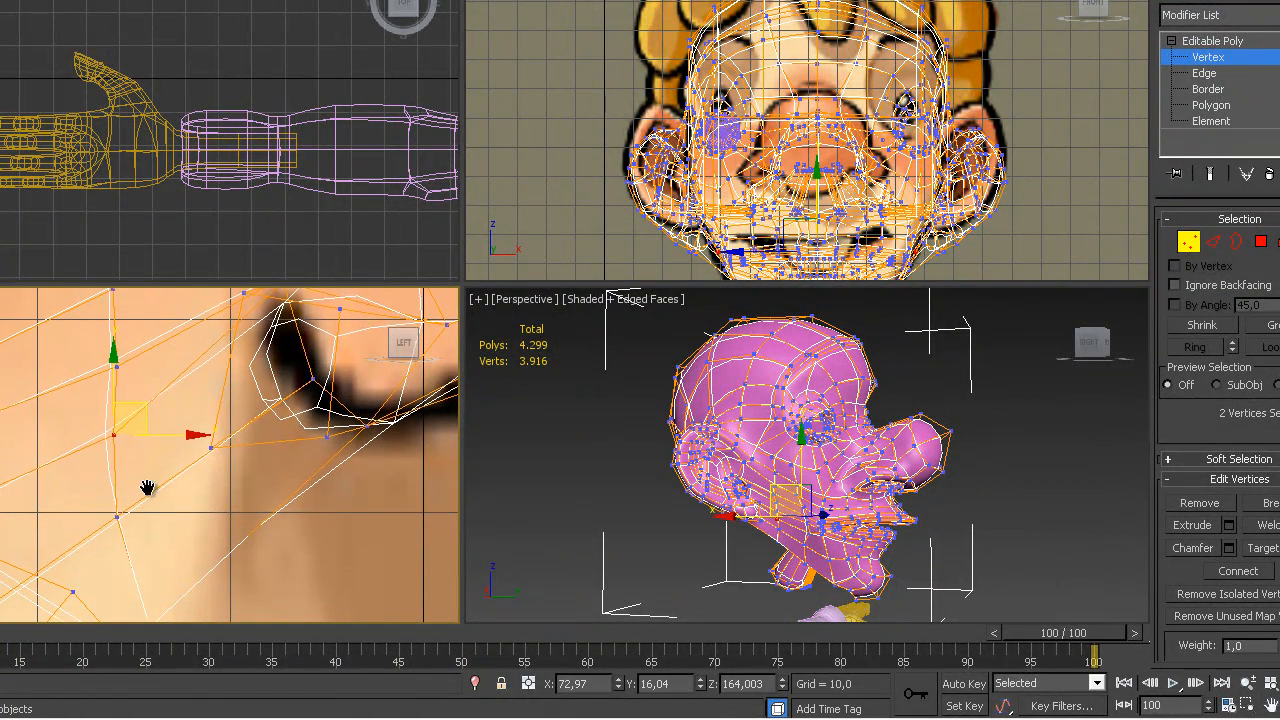
middle_click_drag(143, 491, 175, 496)
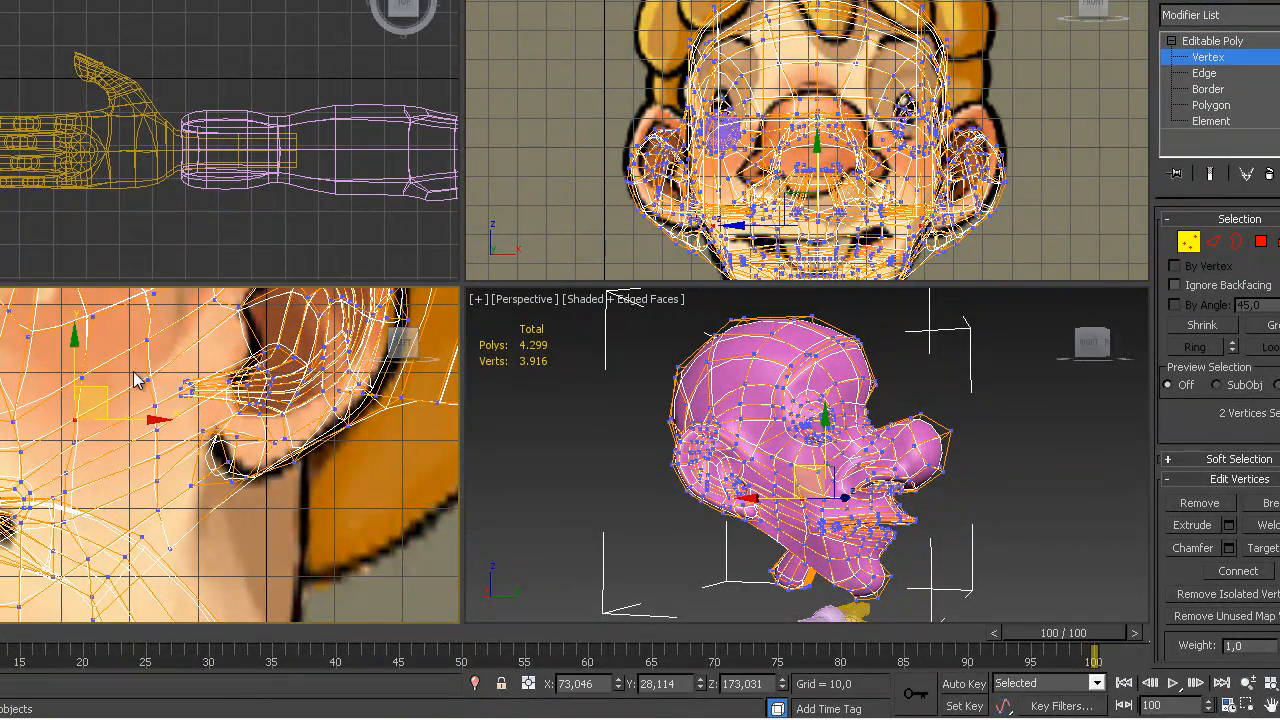
left_click_drag(181, 357, 176, 330)
middle_click_drag(175, 490, 168, 427)
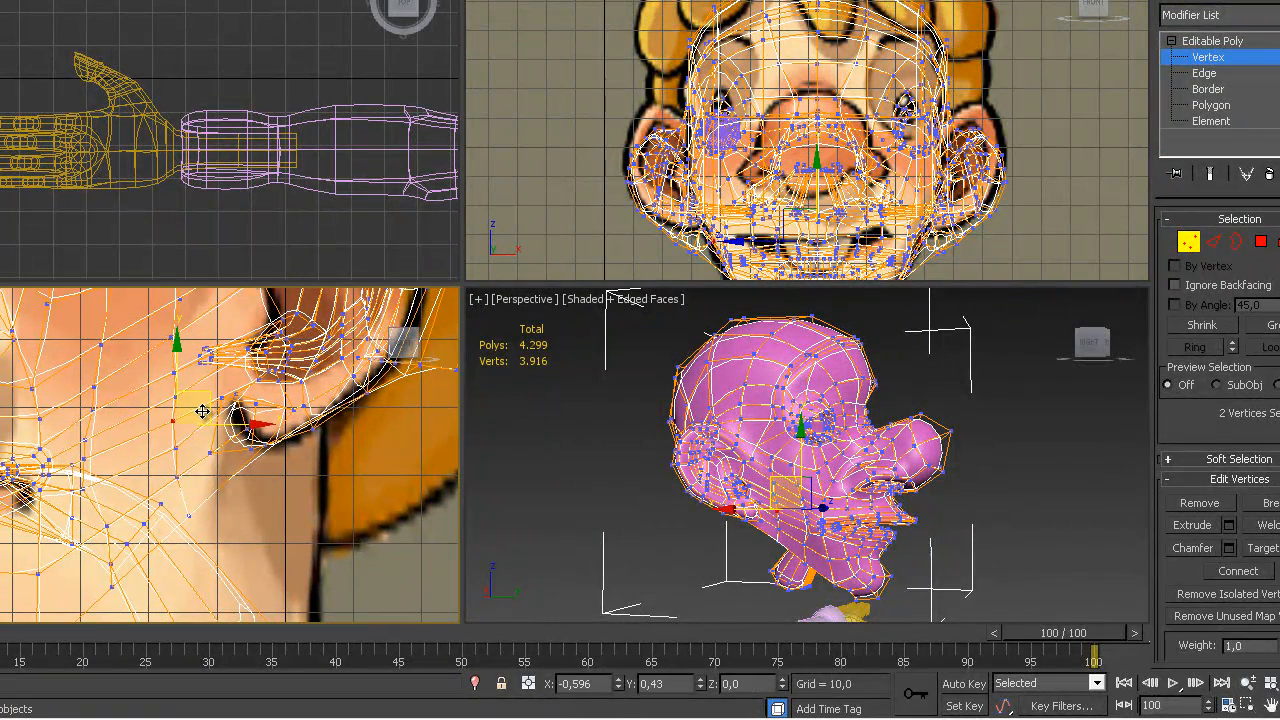
left_click_drag(203, 408, 203, 408)
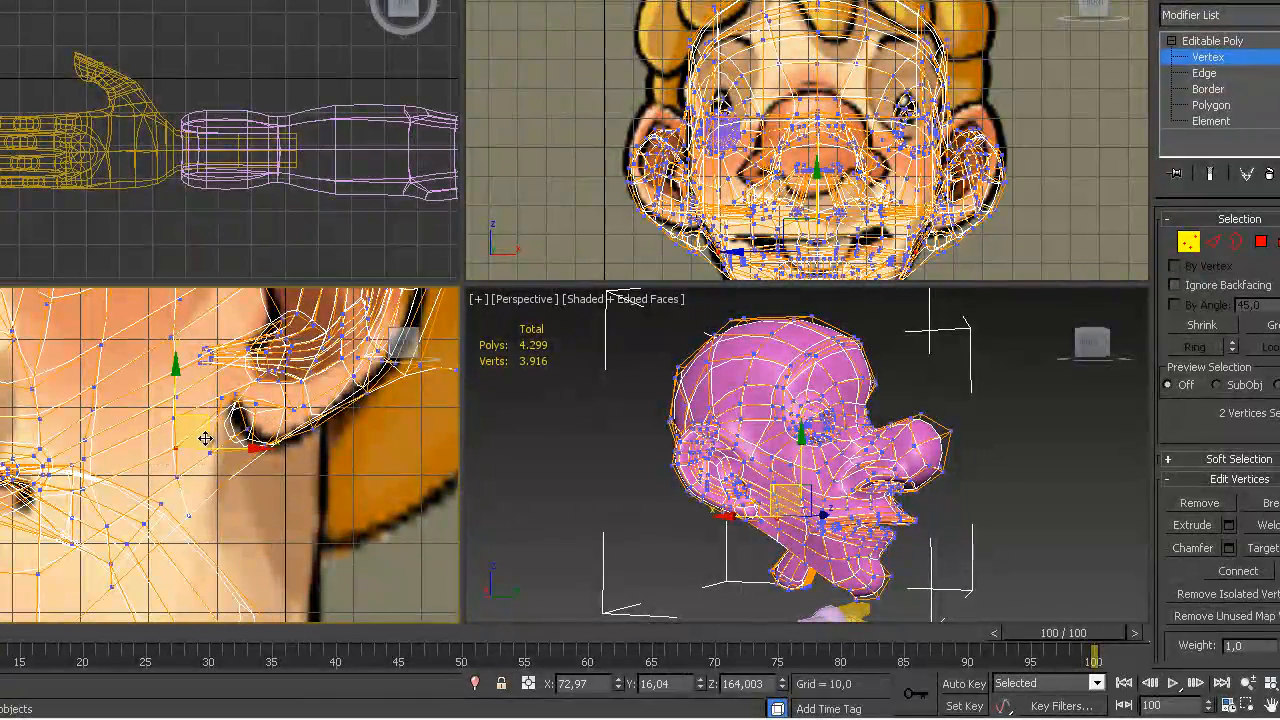
Select the matching upper-cheek vertices in front of the ears, adjust their sideways spread and check both cheeks
middle_click_drag(758, 537, 741, 590, "alt")
middle_click_drag(772, 545, 761, 547, "alt")
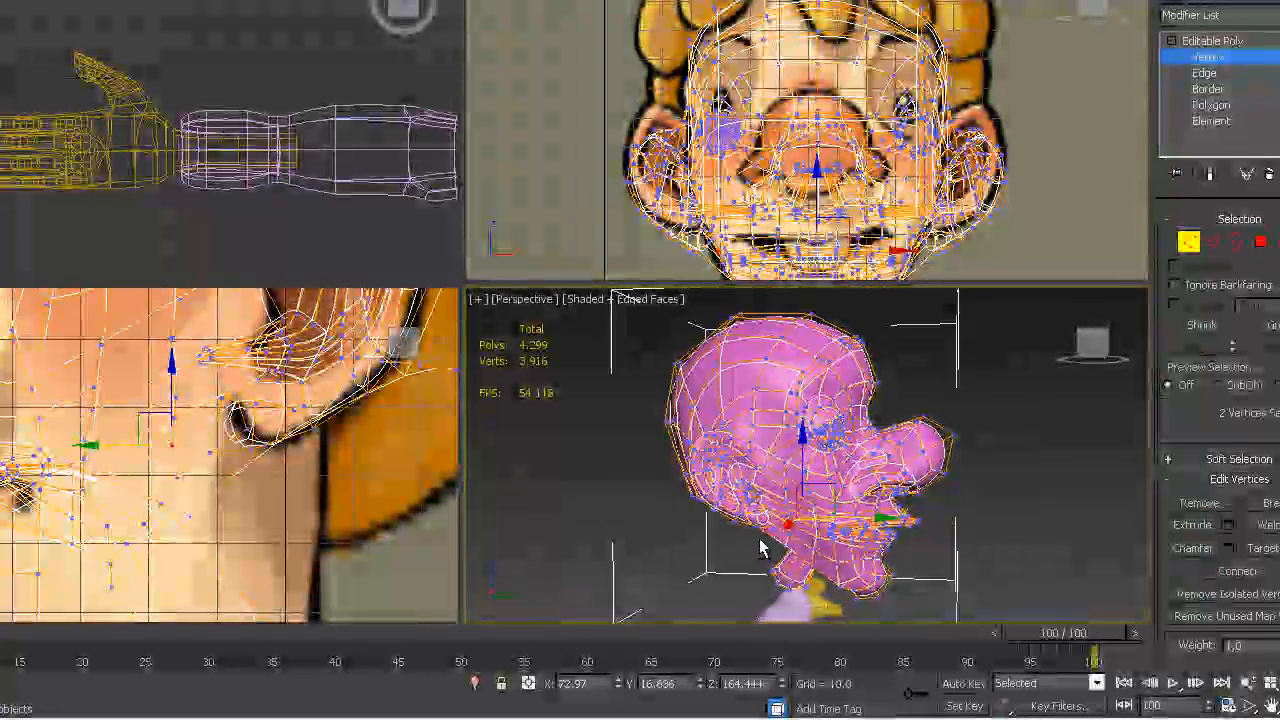
middle_click_drag(662, 494, 730, 482, "alt")
middle_click_drag(275, 435, 268, 547)
left_click(178, 354)
left_click_drag(142, 369, 197, 405)
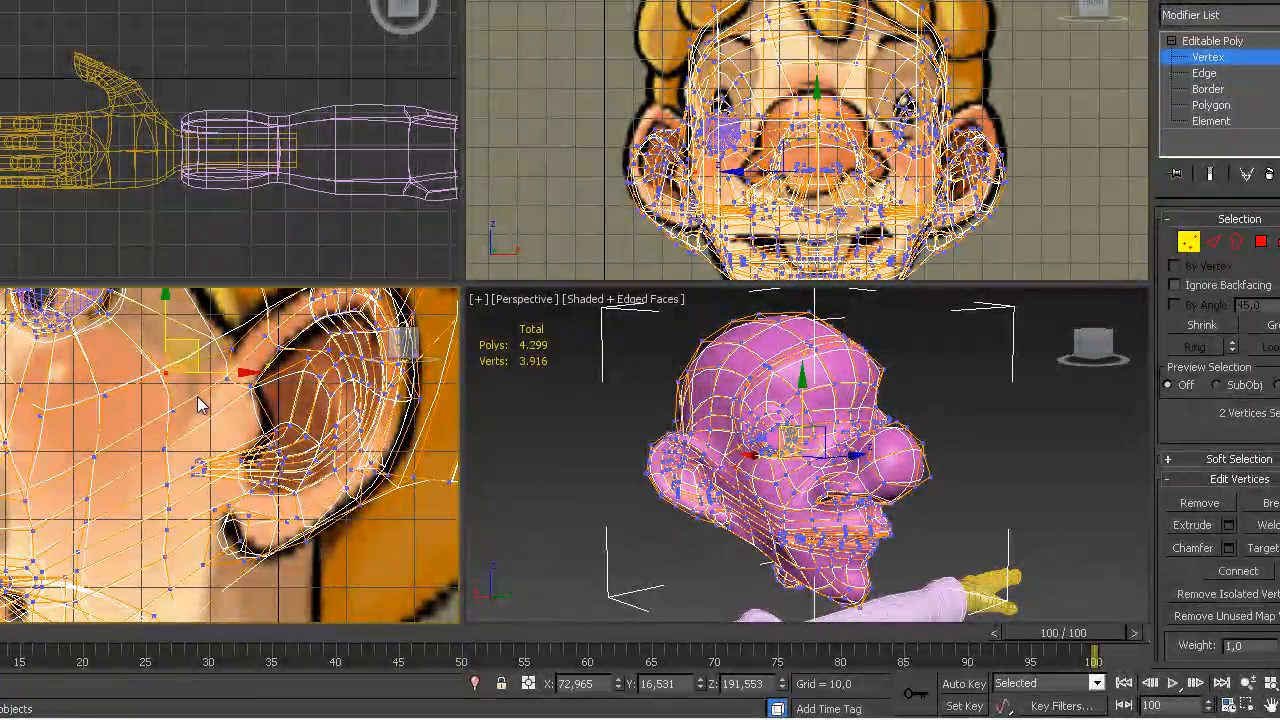
middle_click_drag(736, 433, 736, 537, "alt")
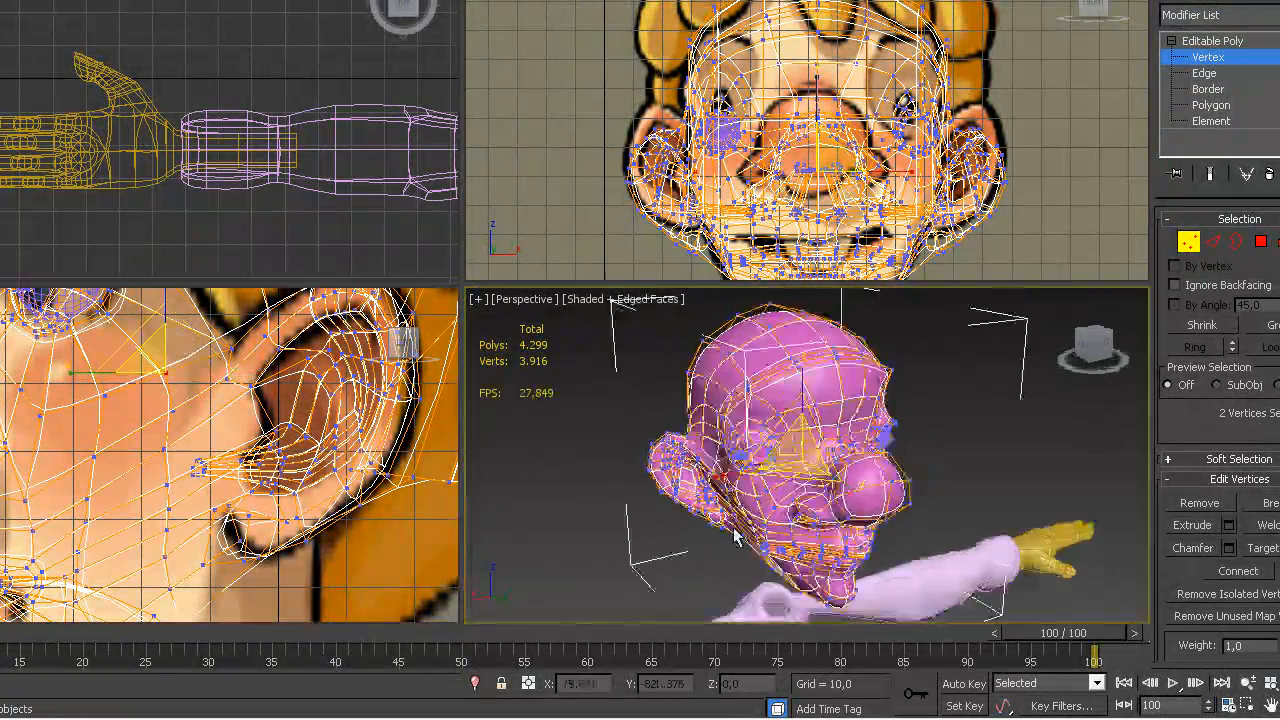
left_click_drag(715, 482, 716, 482)
middle_click_drag(751, 486, 622, 475, "alt")
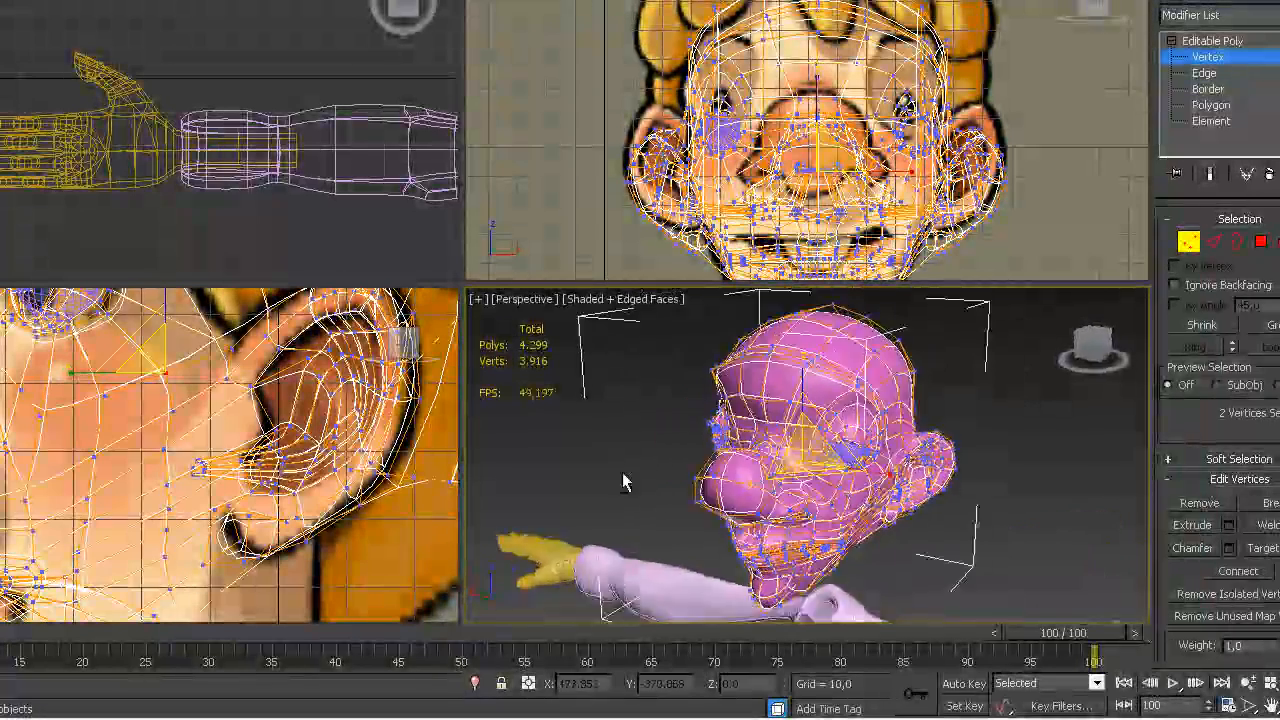
middle_click_drag(545, 449, 586, 454, "alt")
Scale the next vertex pair down, in front of the ears, to about 109% in X
left_click_drag(148, 400, 190, 432)
middle_click_drag(650, 505, 697, 560, "alt")
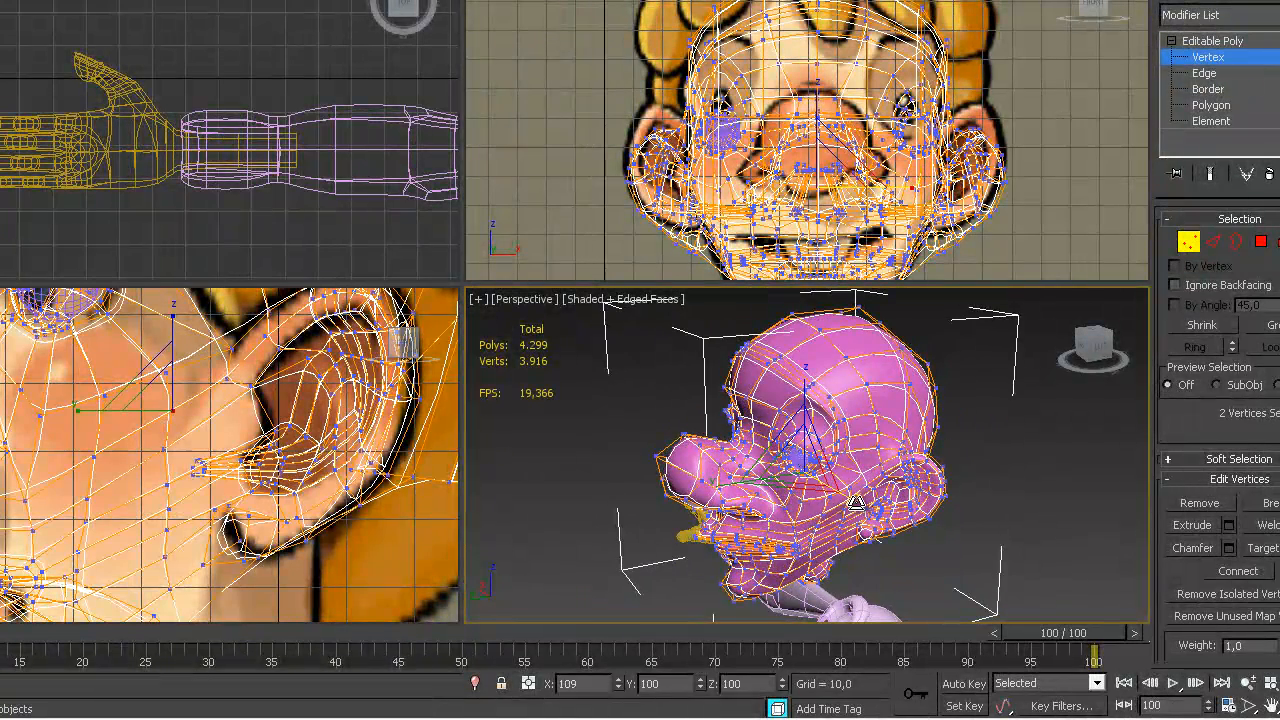
scroll(779, 432, "up", 6)
middle_click_drag(800, 493, 840, 520, "alt")
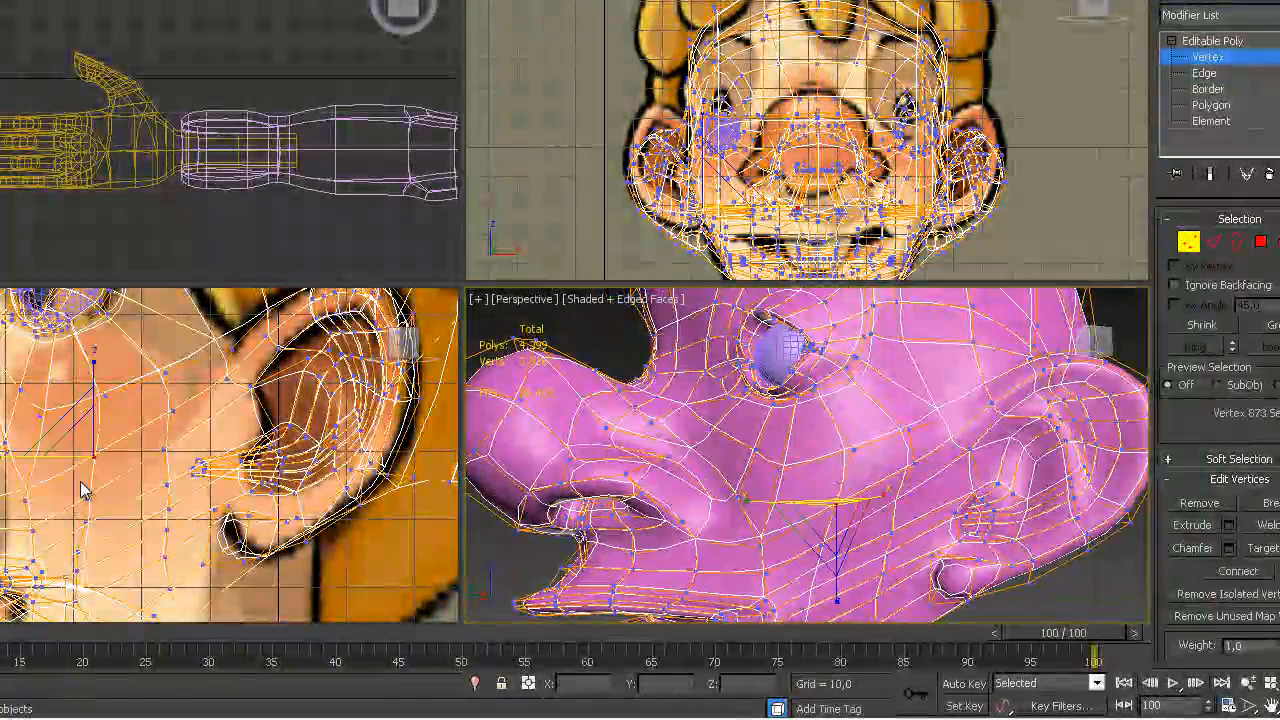
Reposition the matching mid-cheek vertices beside the mouth corners and scale them to about 107% in X
key("w")
left_click_drag(64, 478, 130, 442)
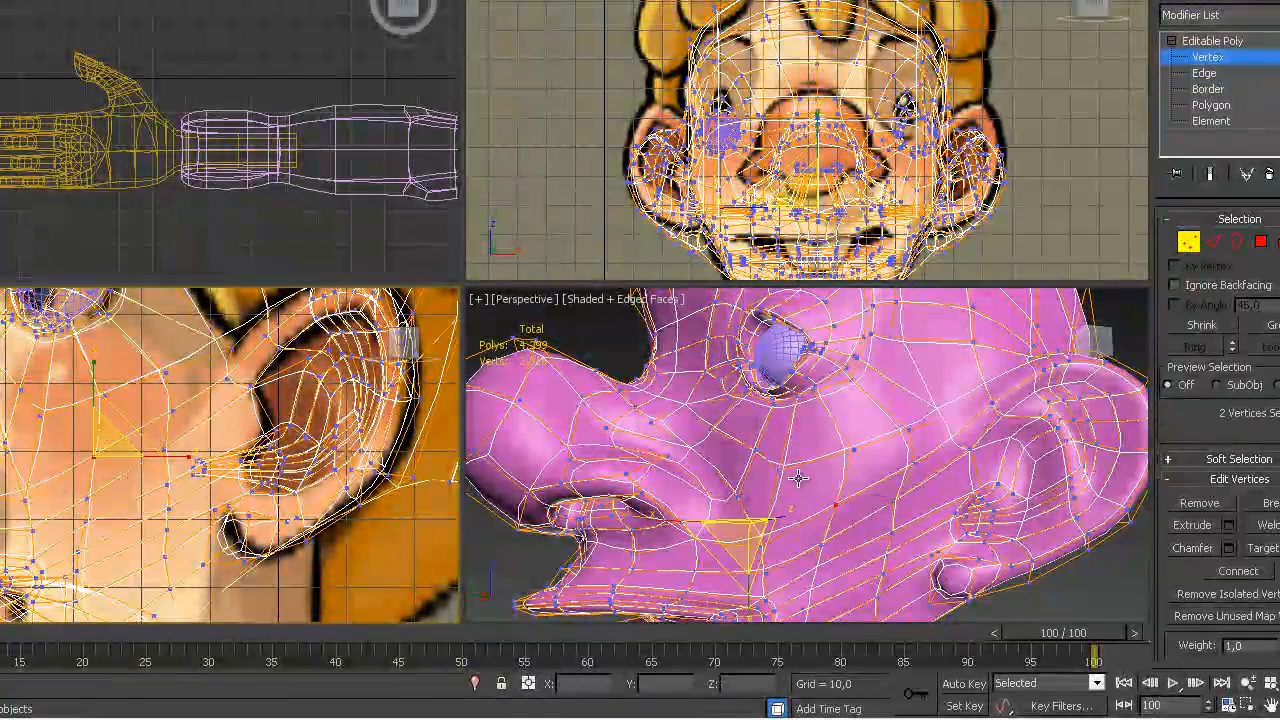
middle_click_drag(775, 532, 868, 487, "alt")
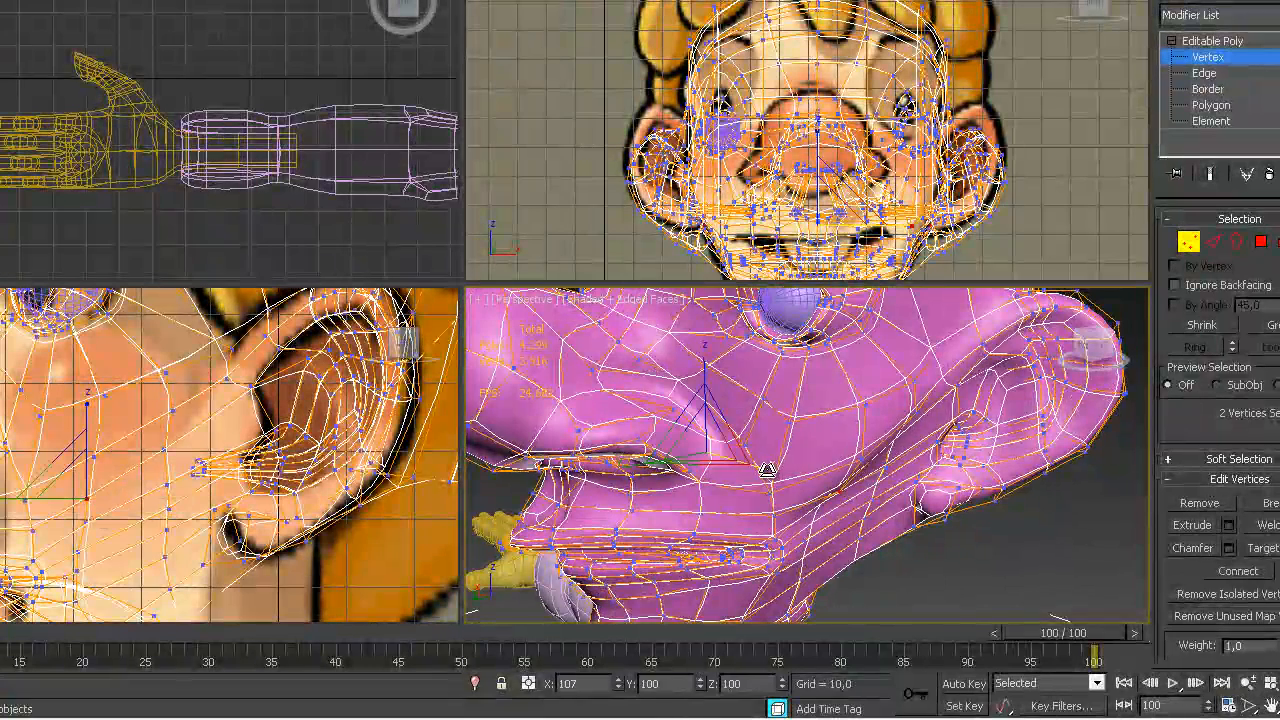
middle_click_drag(806, 495, 800, 475, "alt")
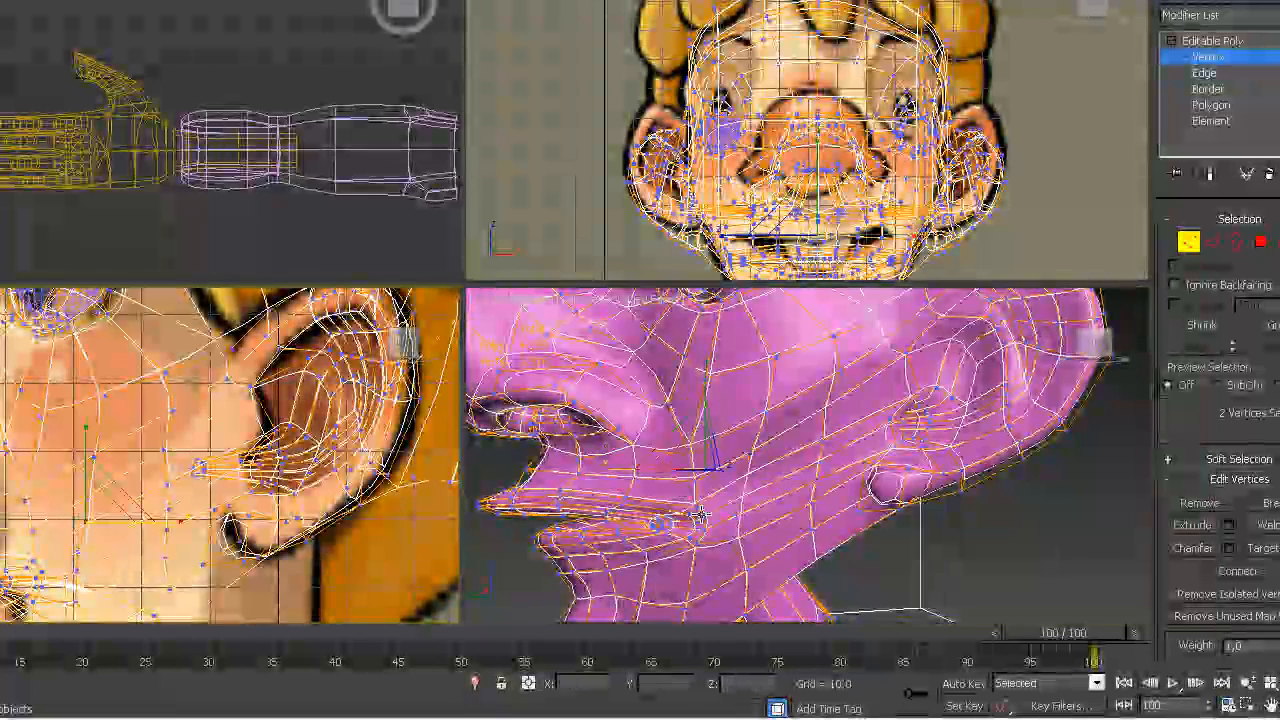
middle_click_drag(728, 510, 740, 520, "alt")
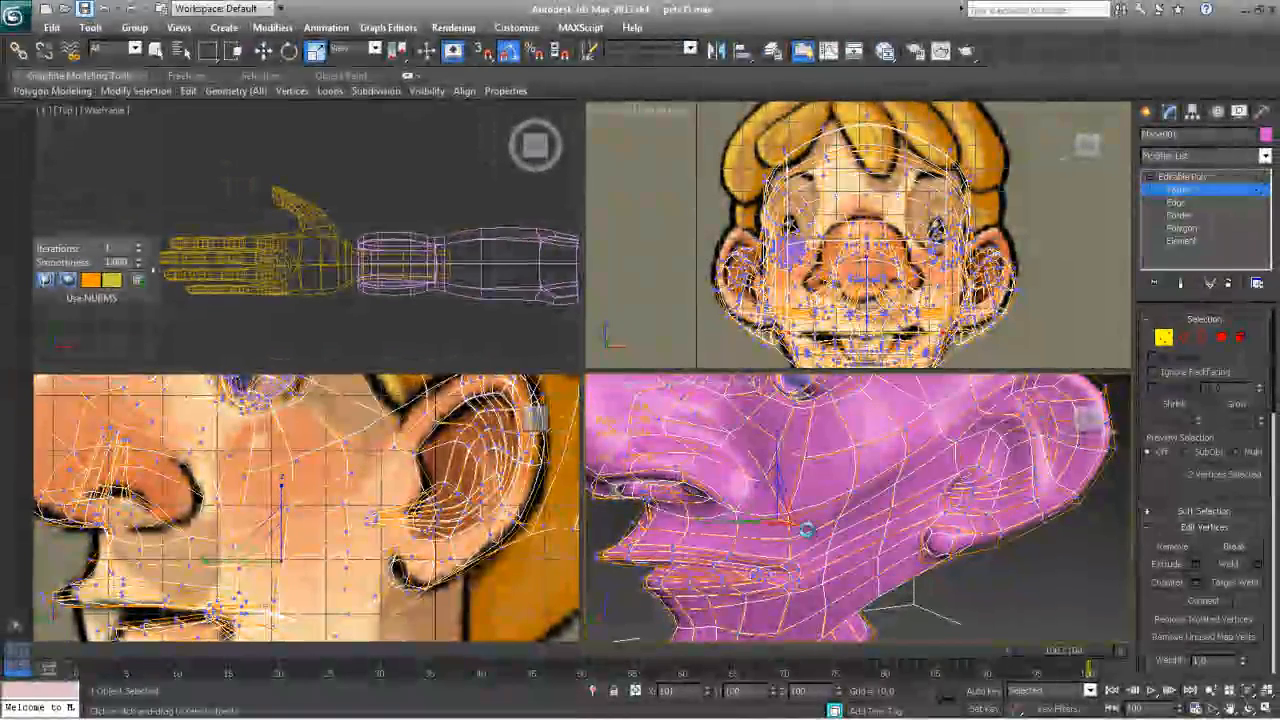
middle_click_drag(806, 530, 940, 540, "alt")
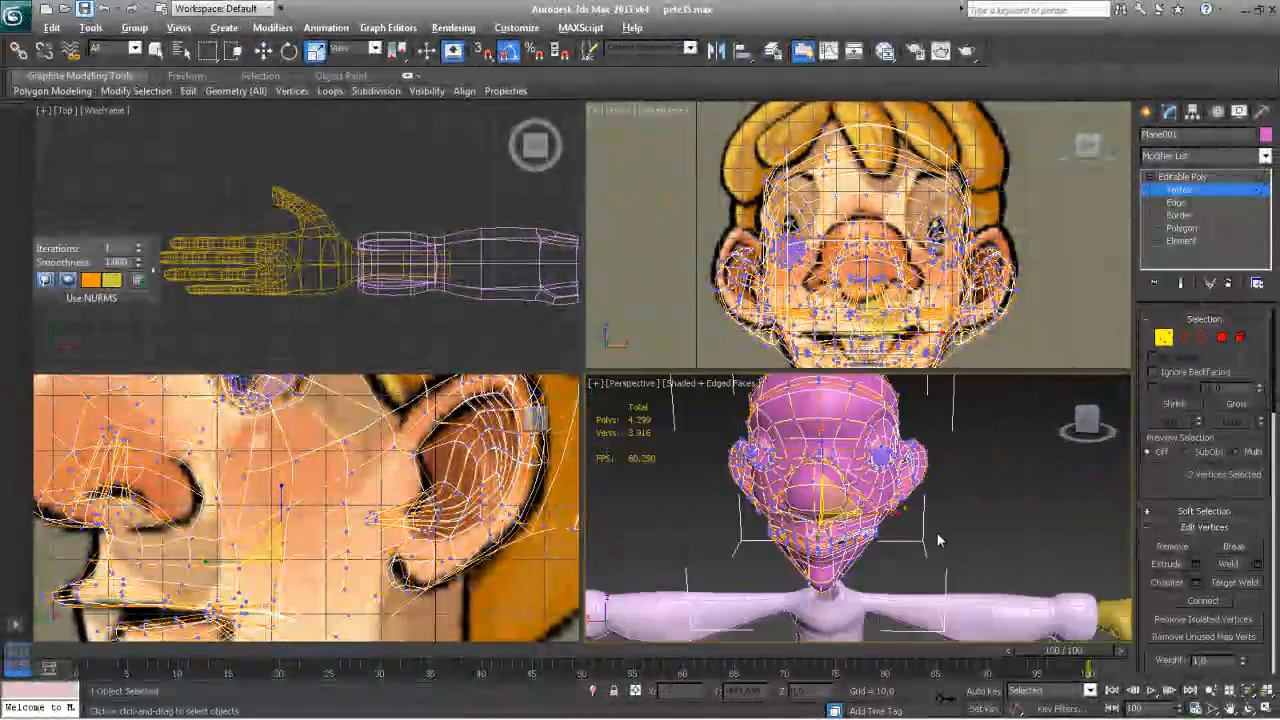
middle_click_drag(800, 500, 871, 494, "alt")
Select the vertex pair between the mid-cheeks and the ears and adjust its sideways spread to even out the cheeks
left_click(345, 500)
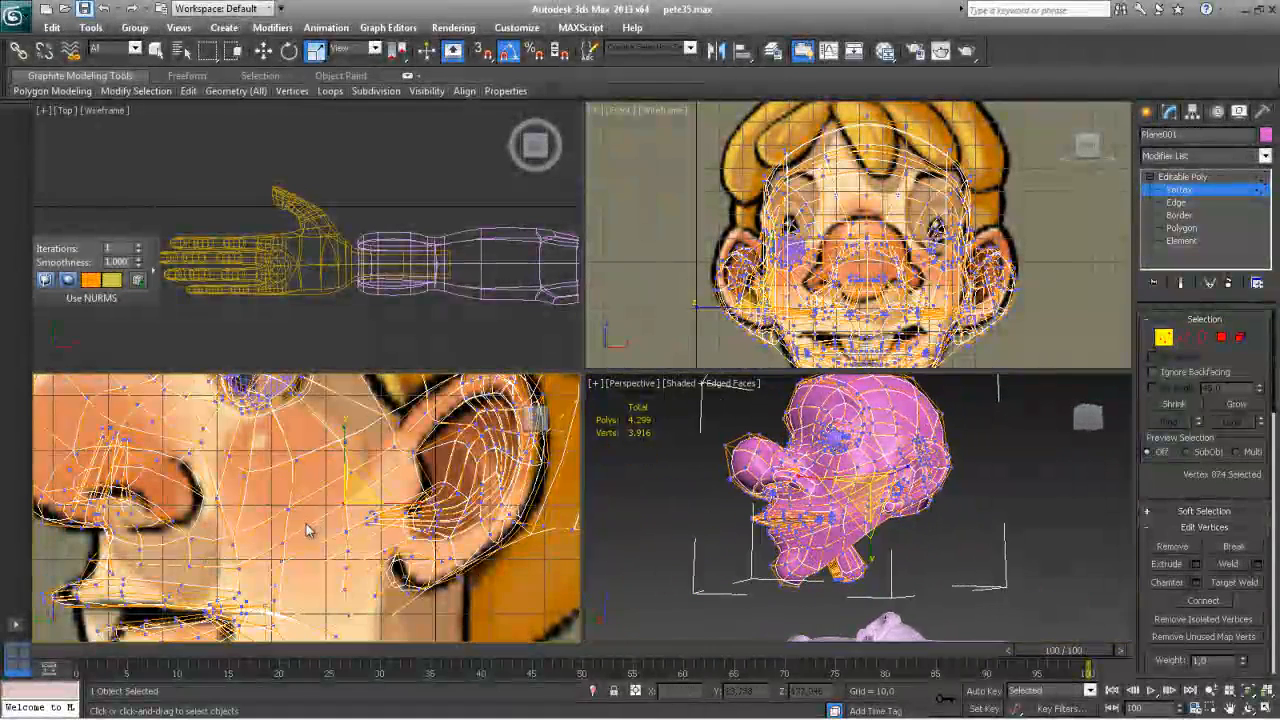
left_click_drag(347, 509, 338, 496)
middle_click_drag(735, 545, 841, 551, "alt")
scroll(841, 551, "up", 3)
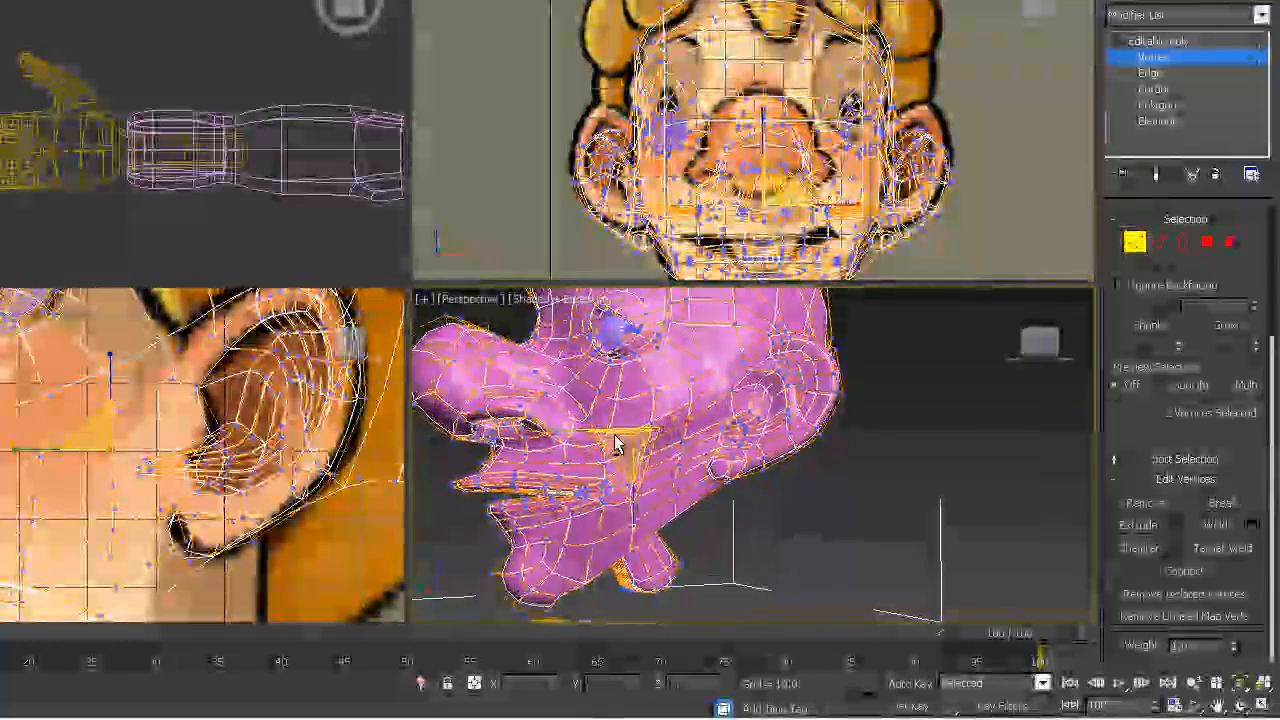
middle_click_drag(677, 447, 534, 326, "alt")
In the maximized perspective view, trace the jawline towards the ears by selecting its edges, examine its flow, and clear the selection
key("alt+w")
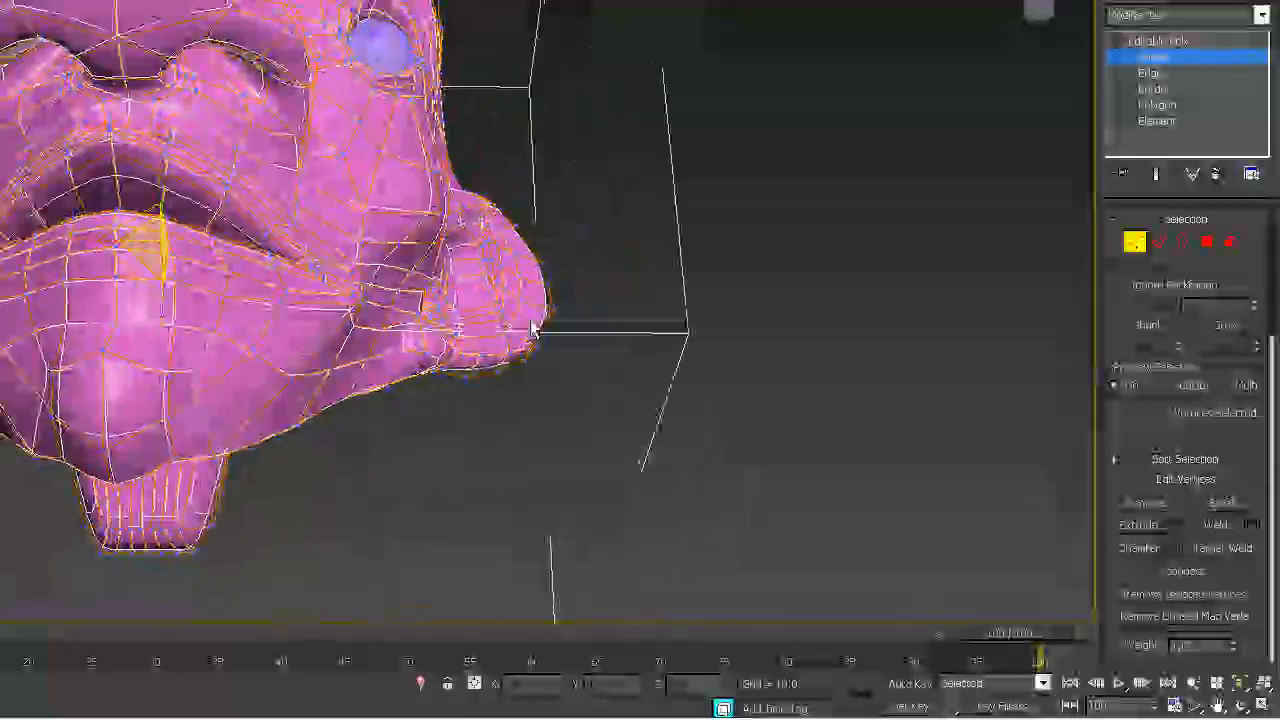
left_click(1158, 241)
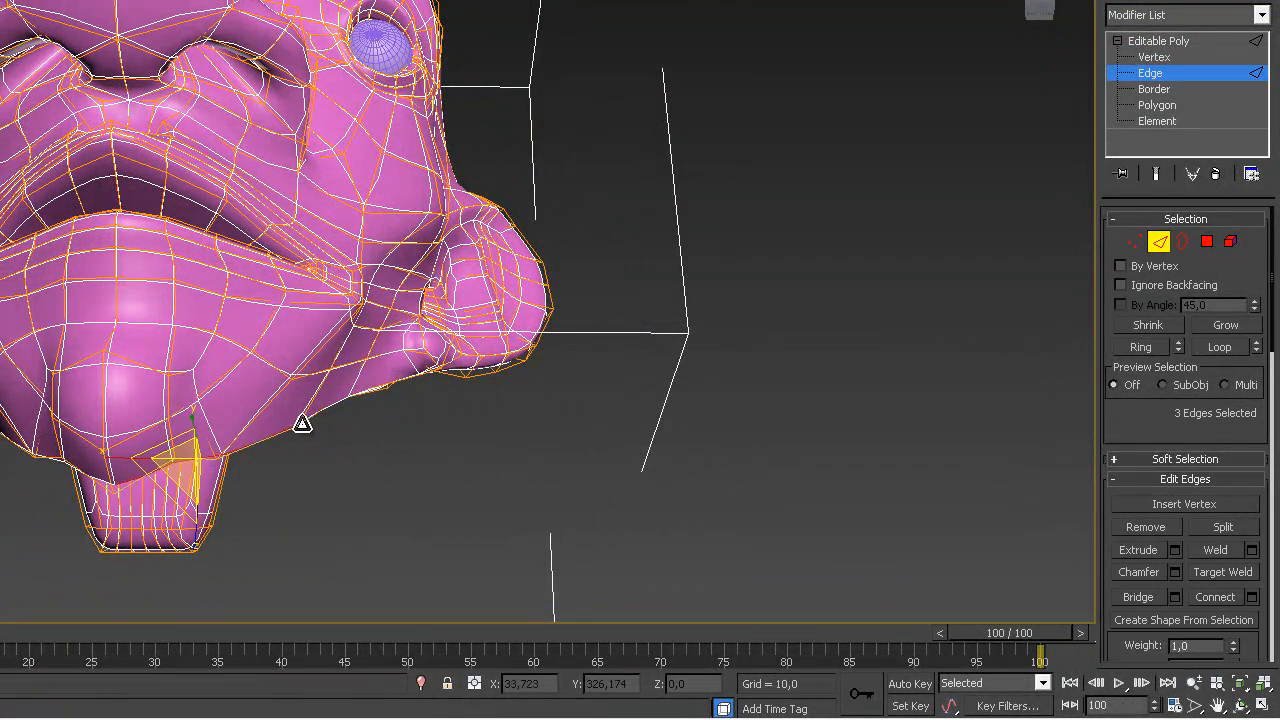
left_click(313, 413, "ctrl")
left_click(371, 391, "ctrl")
middle_click_drag(346, 438, 235, 427, "alt")
middle_click_drag(541, 213, 391, 110, "alt")
left_click(391, 64, "ctrl")
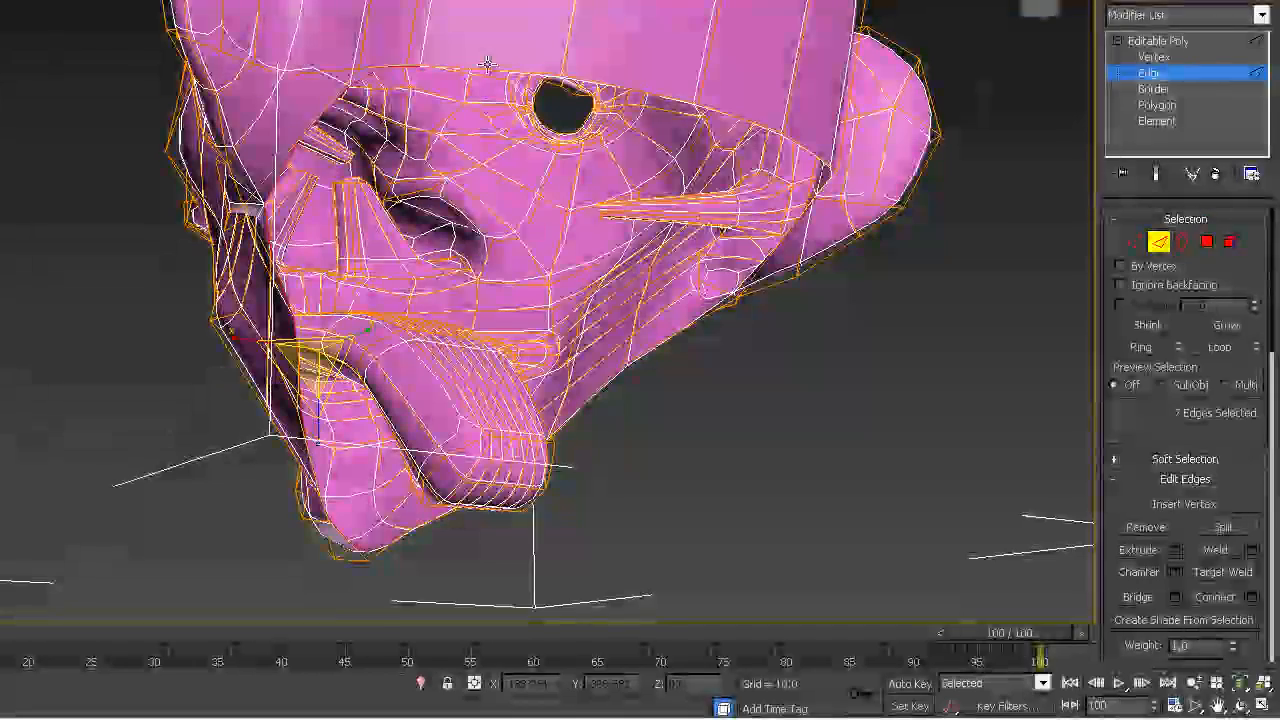
middle_click_drag(668, 148, 704, 394, "alt")
middle_click_drag(819, 459, 626, 443, "alt")
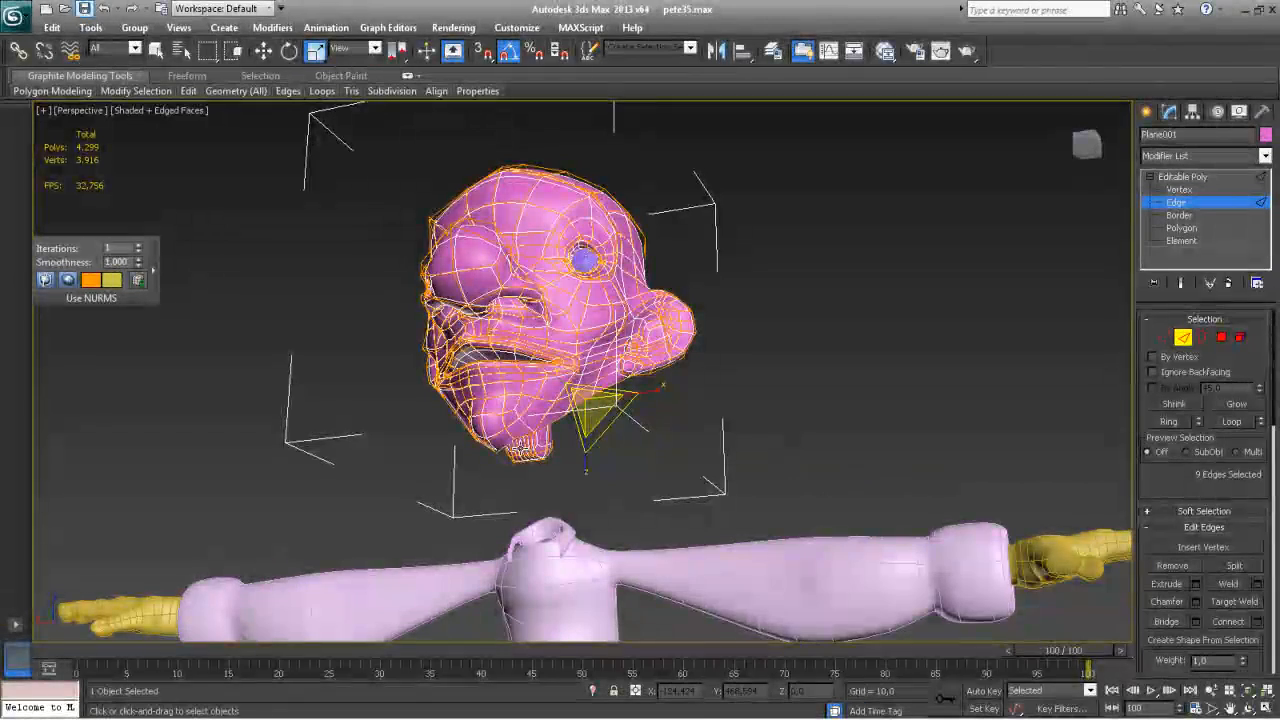
middle_click_drag(498, 571, 589, 597, "alt")
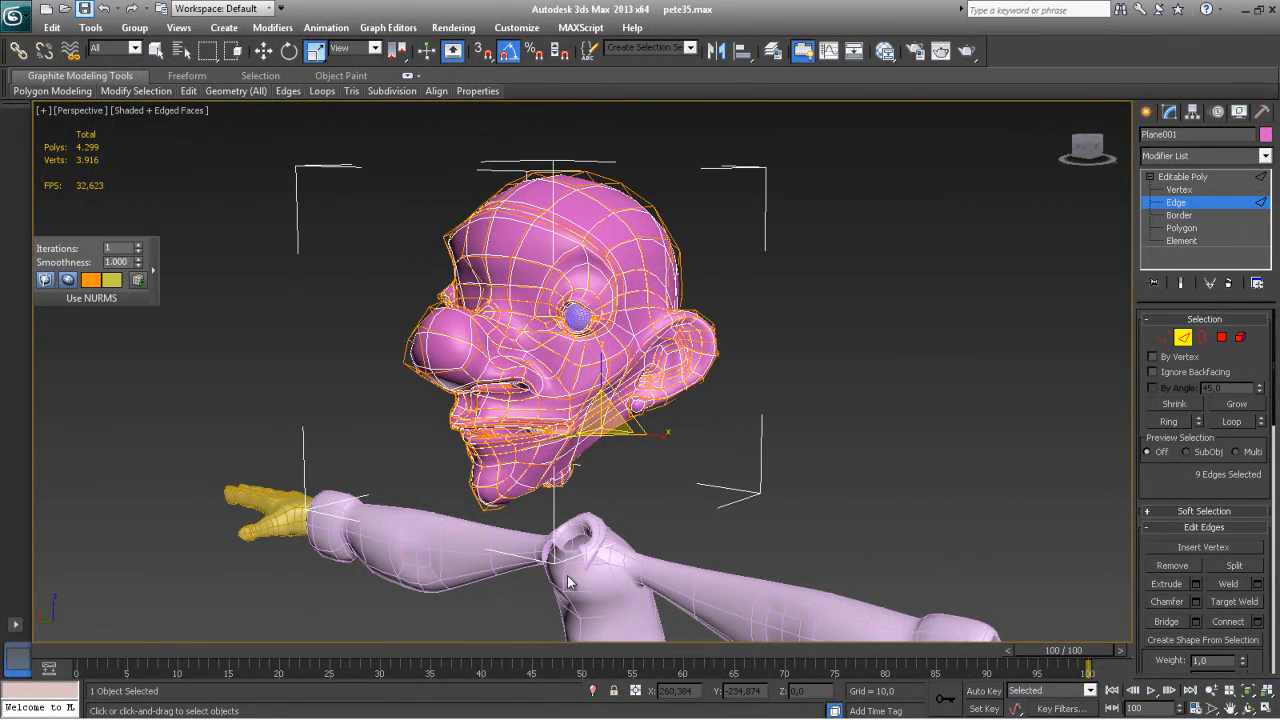
left_click(1026, 444)
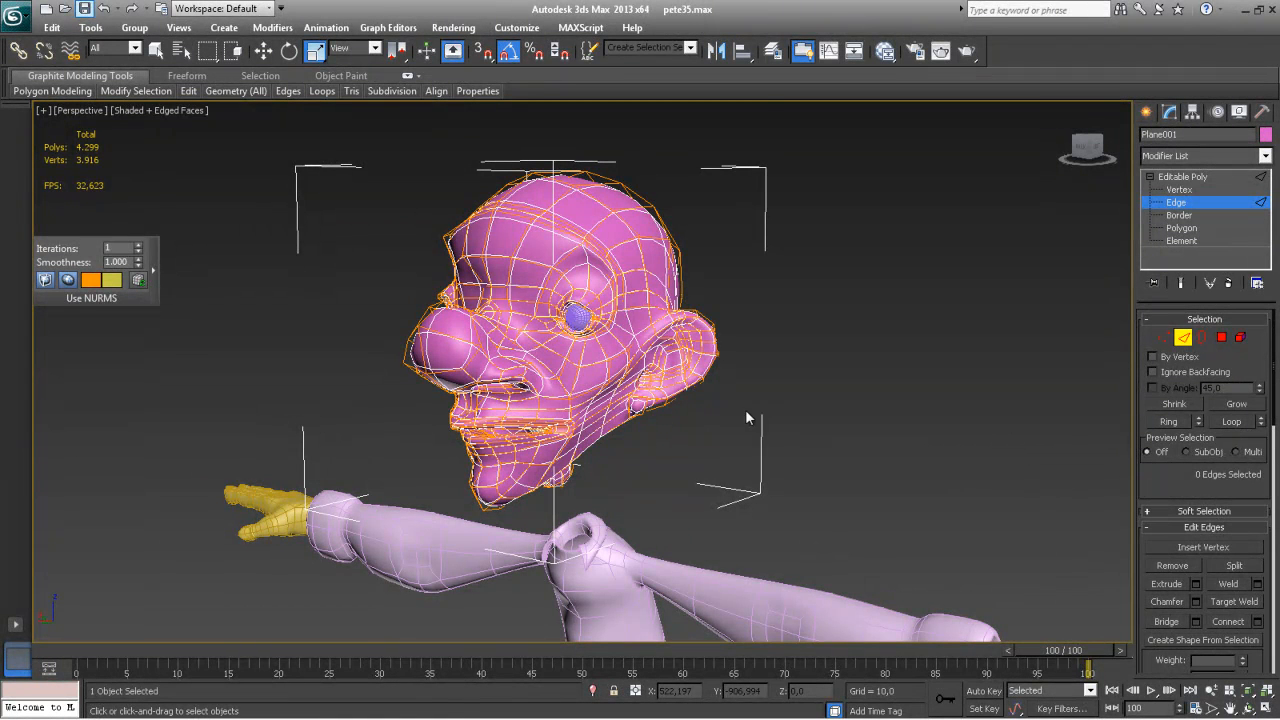
Save the scene as pete36.max, leave edge editing and deselect the head
left_click(83, 9)
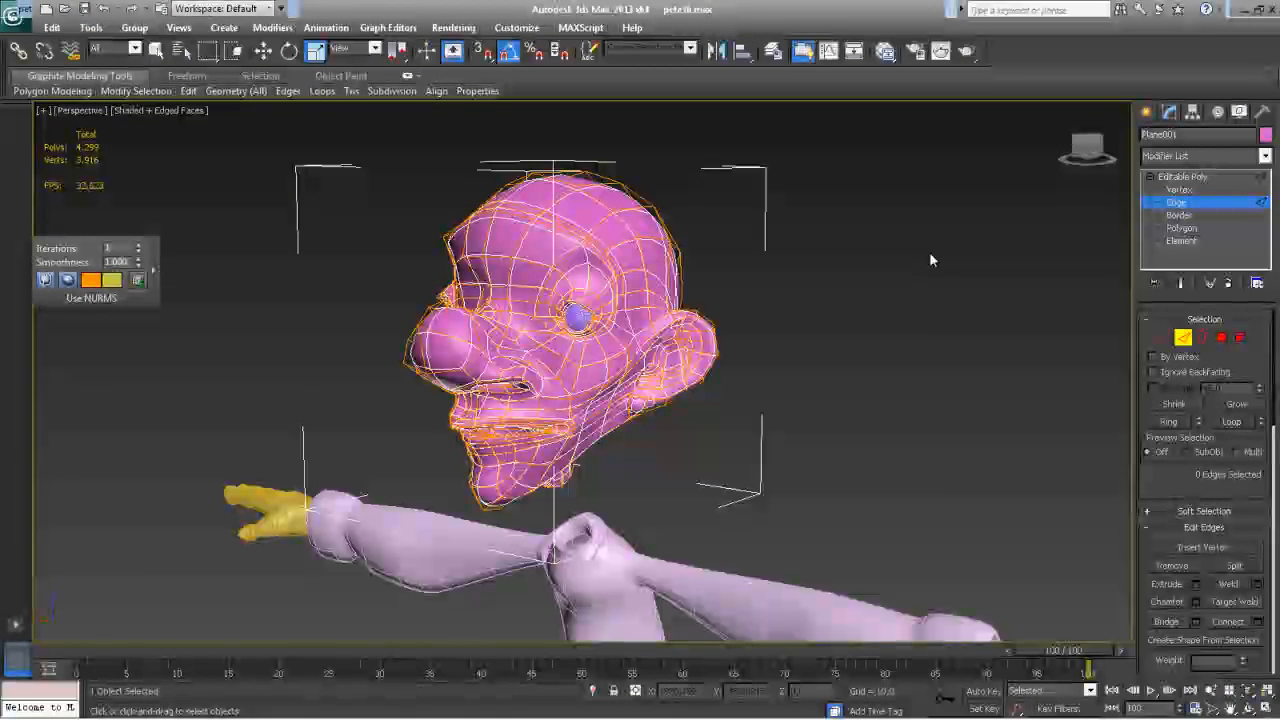
key("2")
left_click(827, 382)
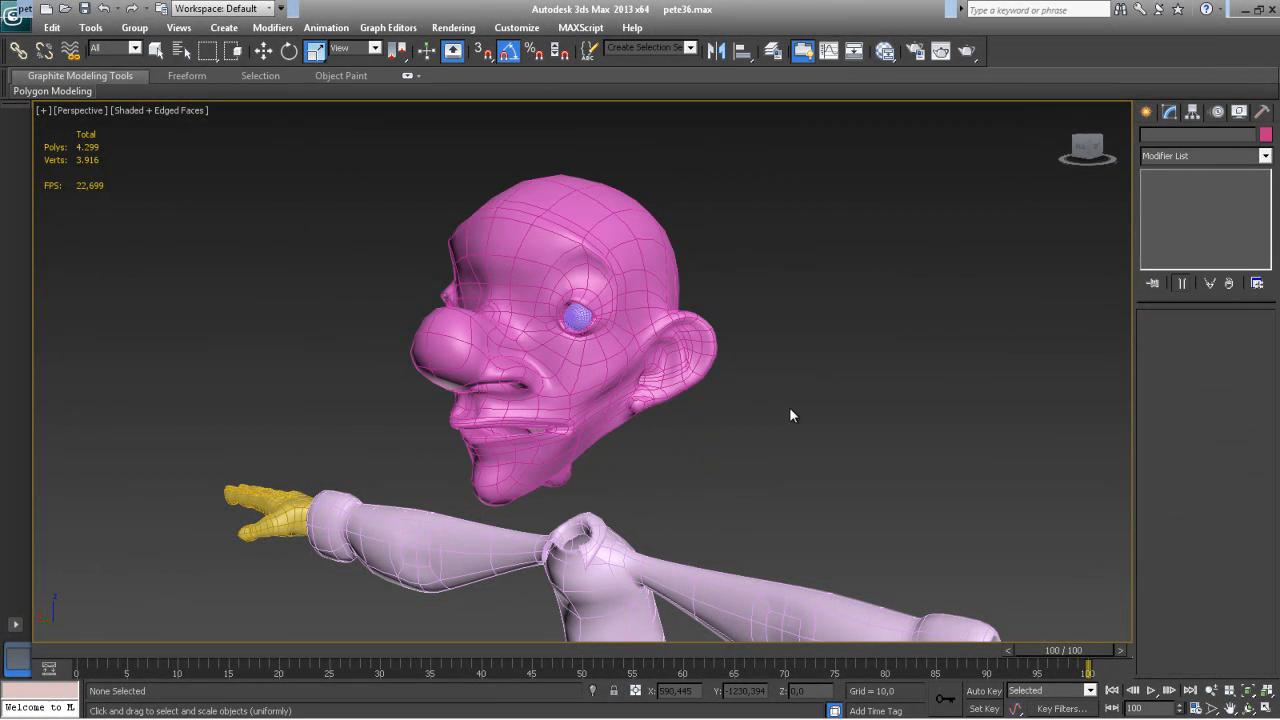